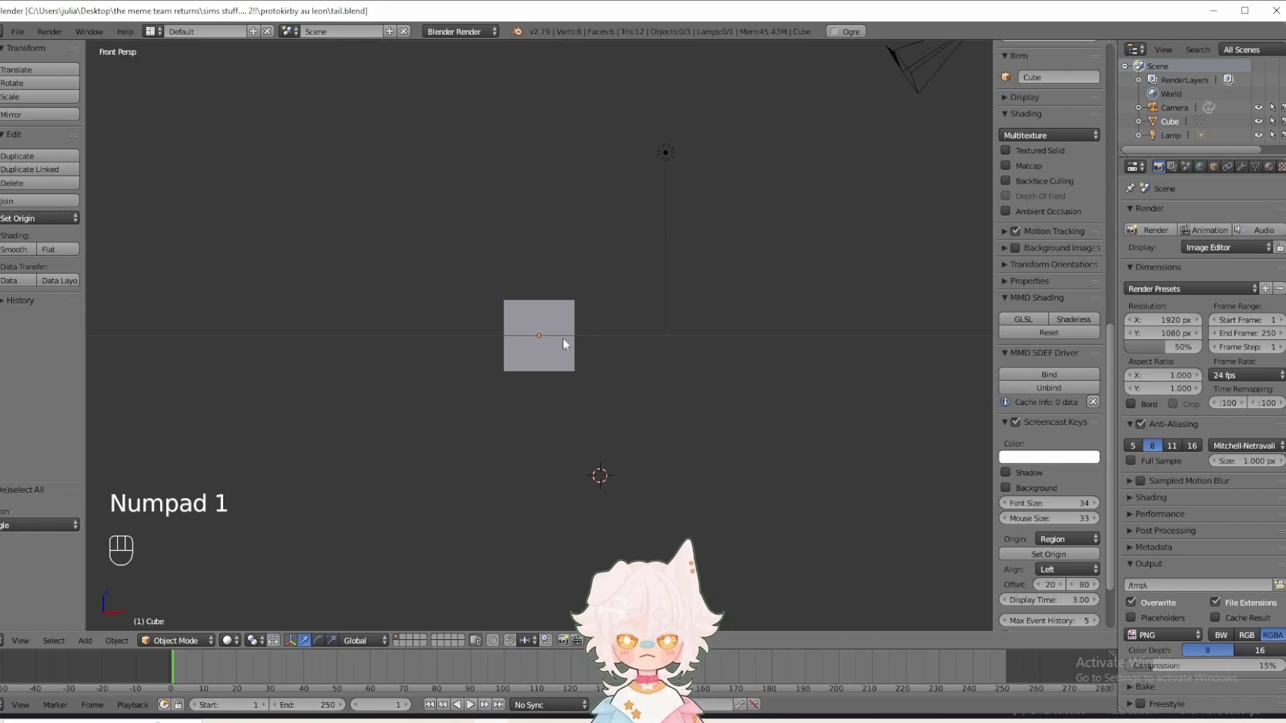
- Select the default cube at the scene's origin and delete it
key("KP_5")
middle_click_drag(564, 339, 600, 443, "shift")
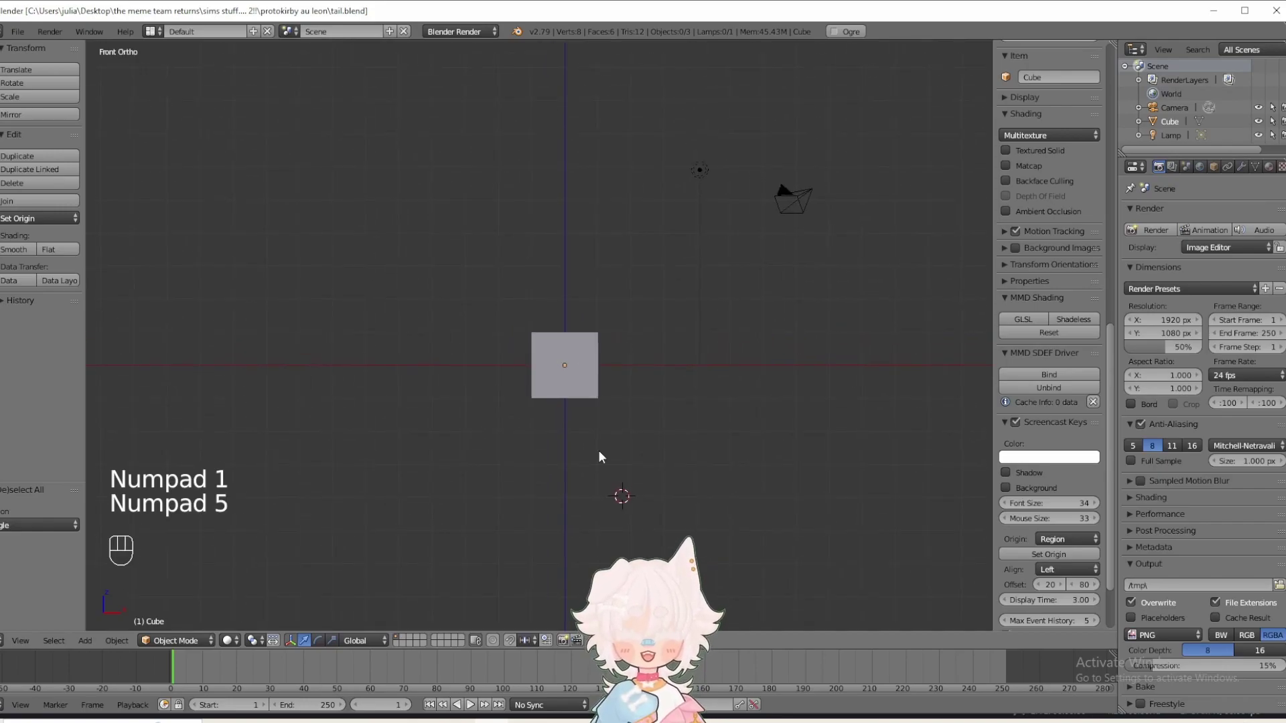
scroll(598, 450, "up", 1)
right_click(582, 374)
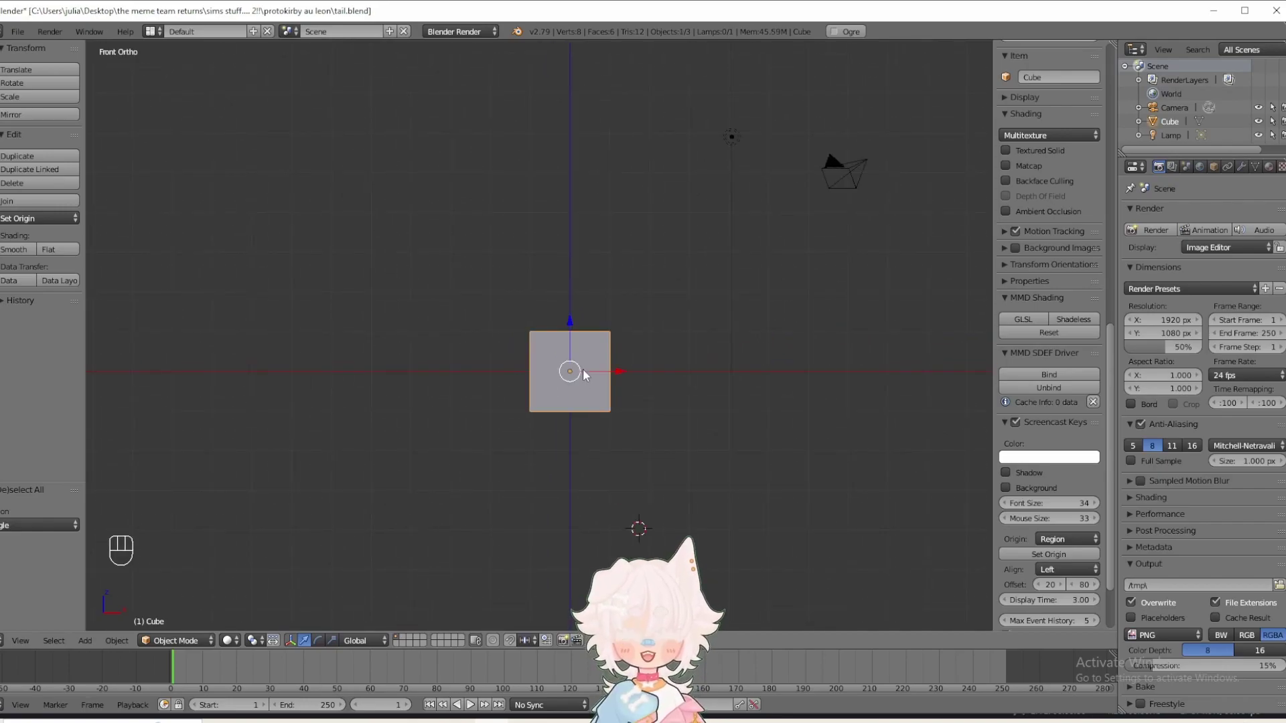
middle_click_drag(586, 375, 560, 427)
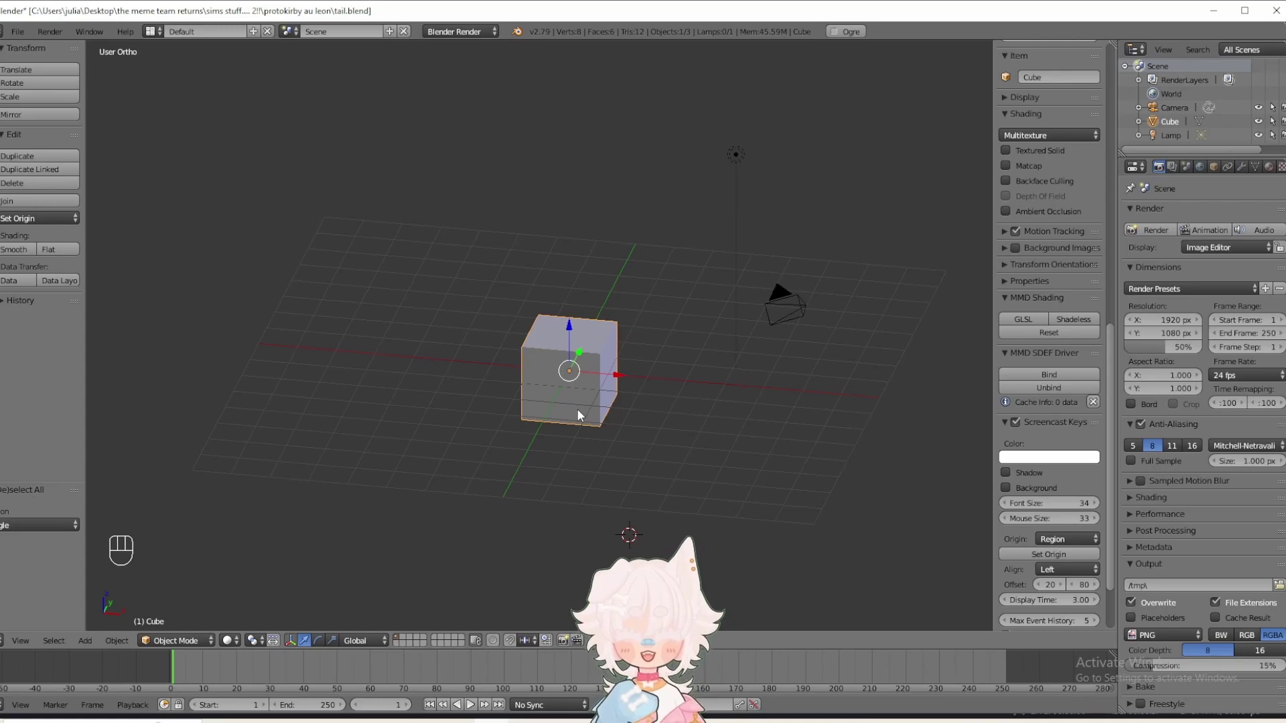
middle_click_drag(577, 409, 592, 365)
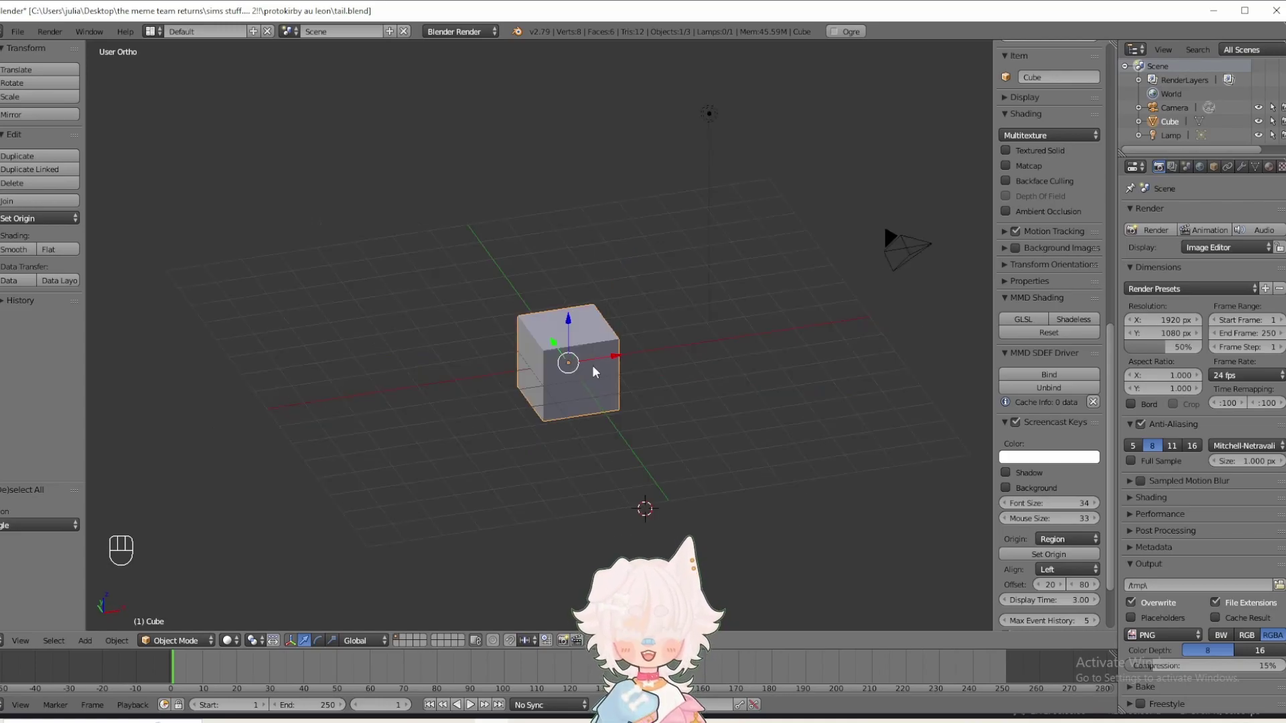
scroll(592, 364, "up", 2)
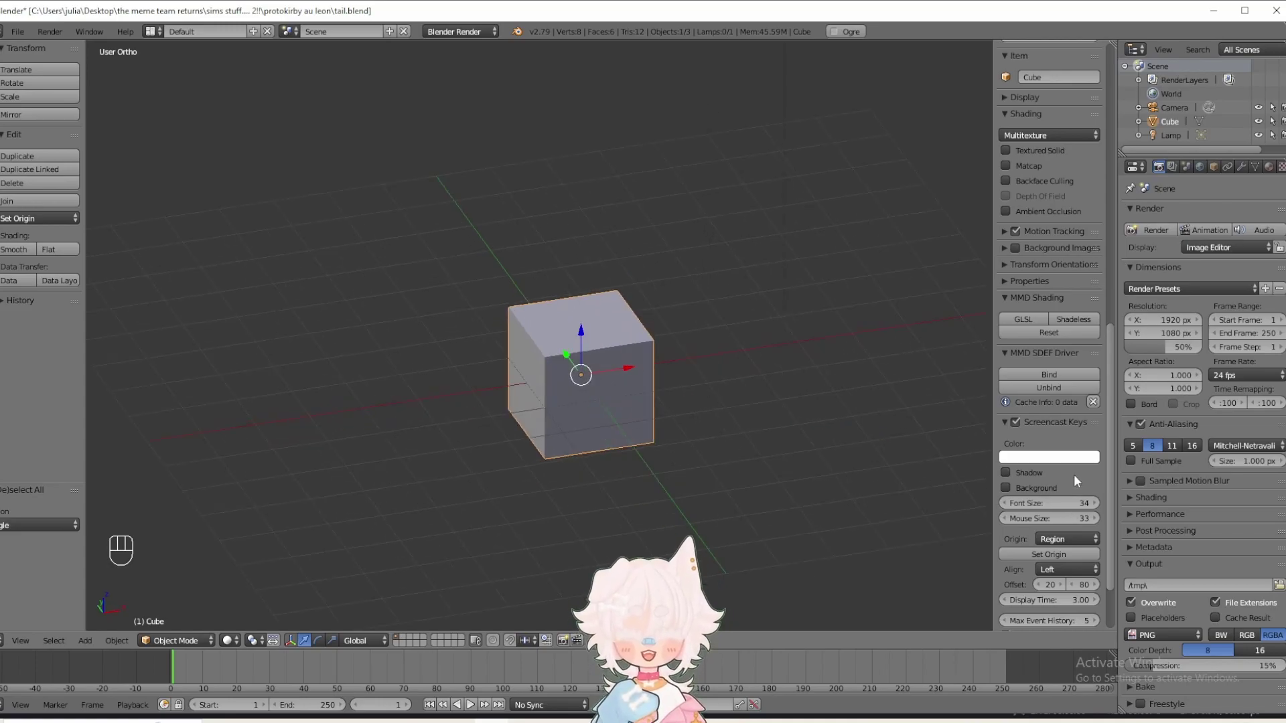
scroll(1071, 469, "up", 3)
scroll(1066, 453, "up", 3)
middle_click_drag(667, 338, 654, 335)
key("x")
left_click(647, 336)
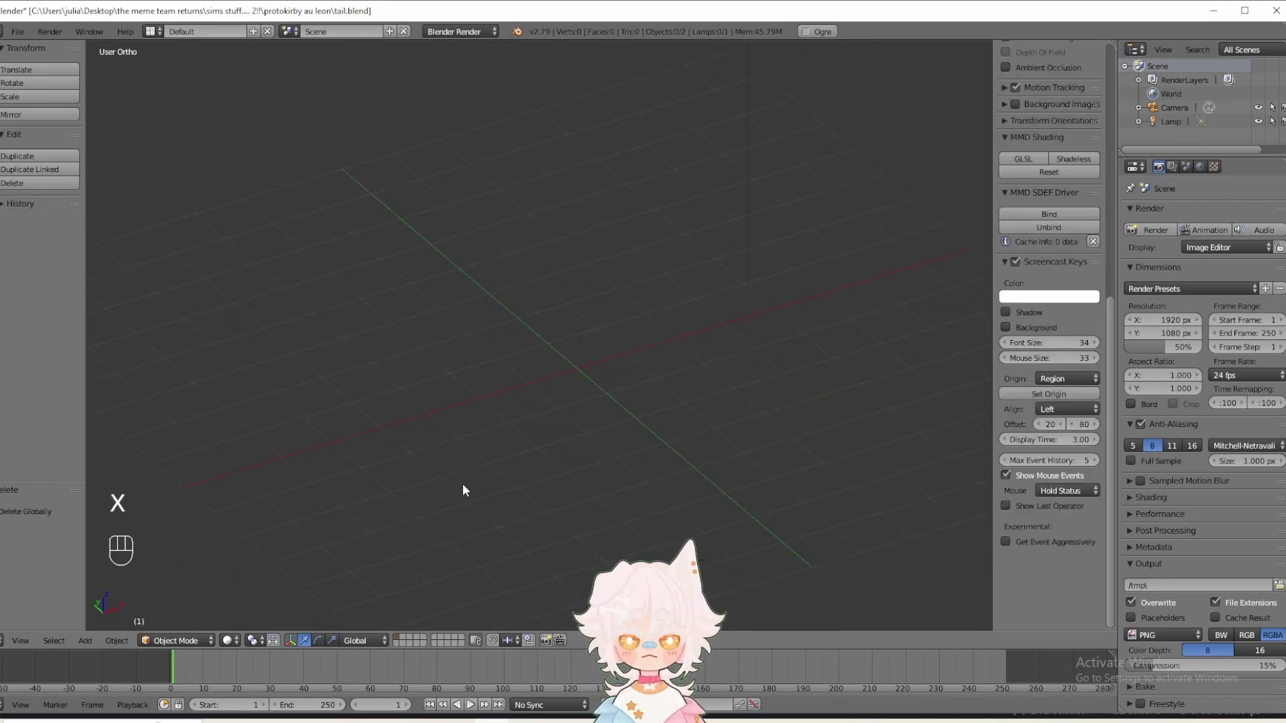
- Enable background images, load ref.PNG as the reference, and show it in the front orthographic view
scroll(1078, 372, "up", 5)
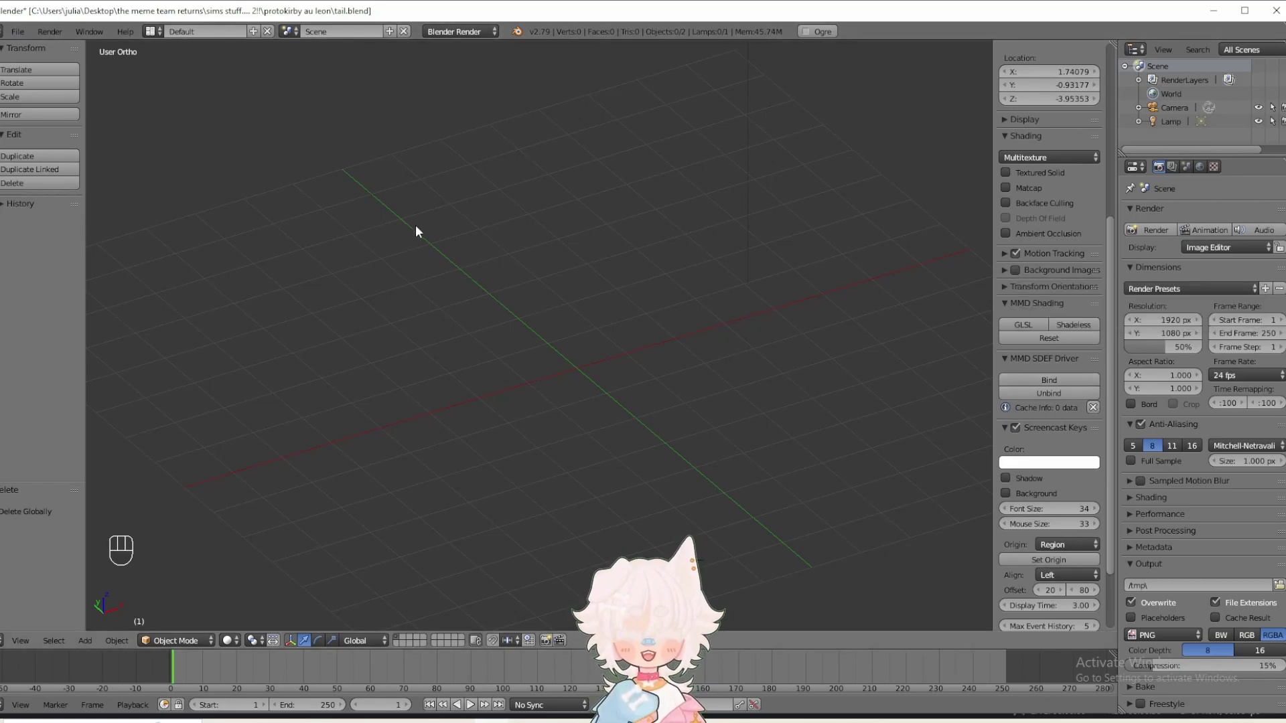
key("KP_5")
key("KP_5")
middle_click_drag(560, 410, 525, 381)
left_click(1015, 270)
left_click(1008, 271)
left_click(1032, 289)
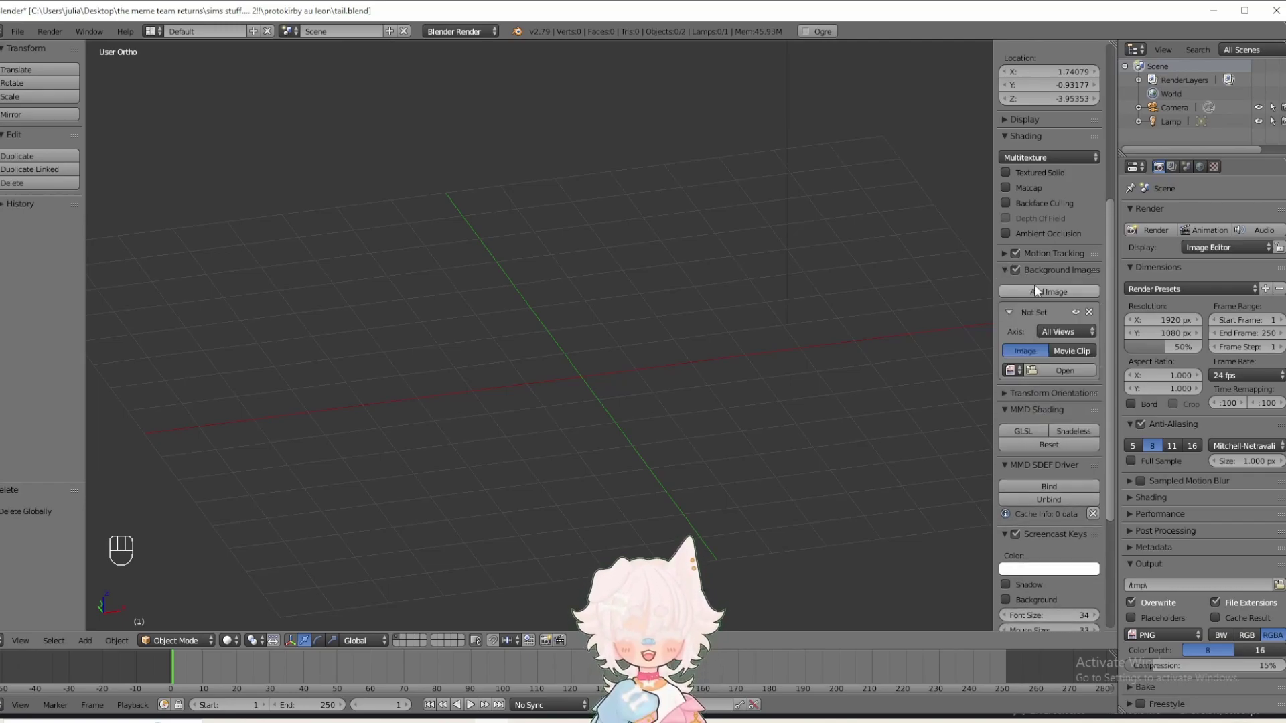
left_click(1072, 364)
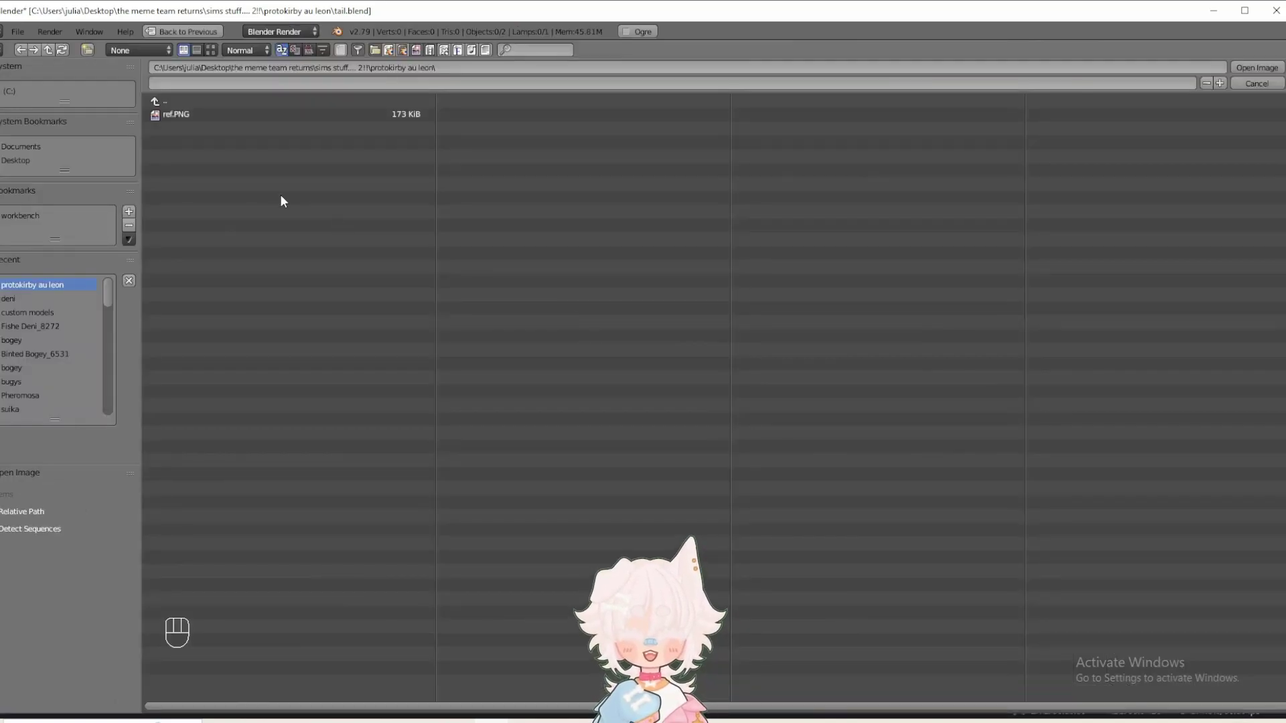
double_click(164, 115)
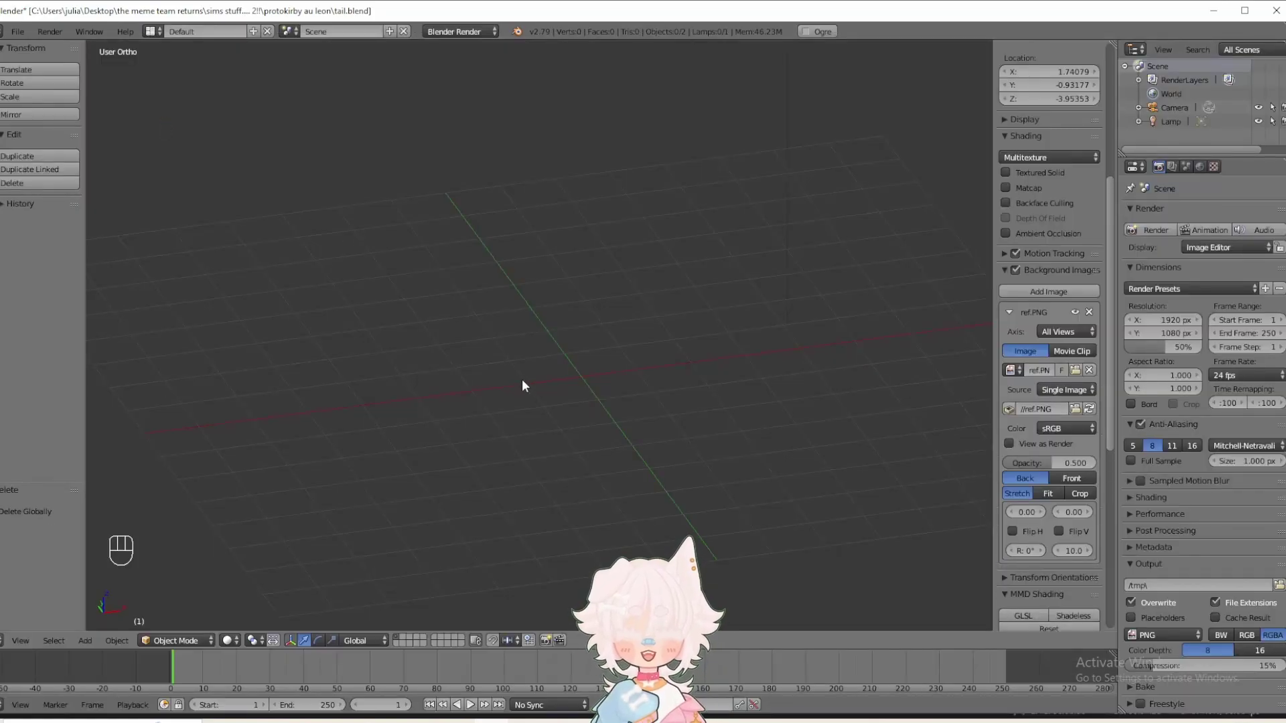
key("KP_1")
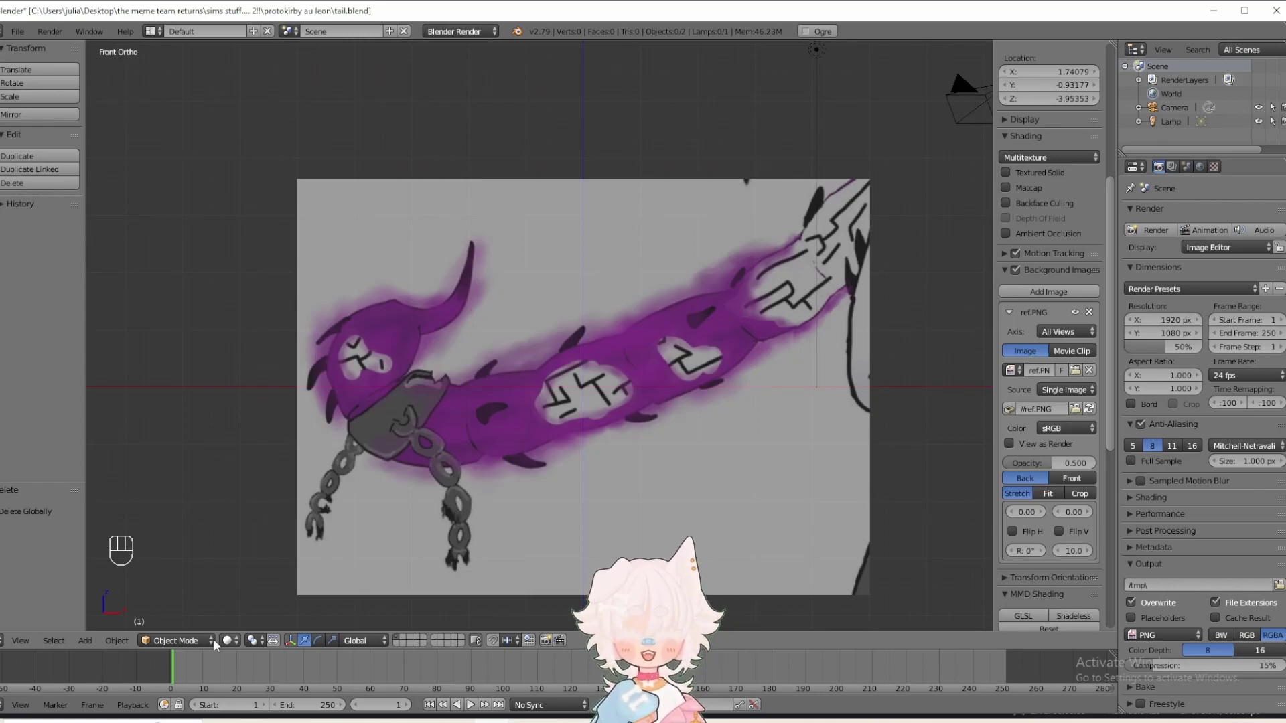
- Place the 3D cursor near the grid origin and add a cube mesh there
left_click(679, 334)
left_click(583, 385)
key("shift+s")
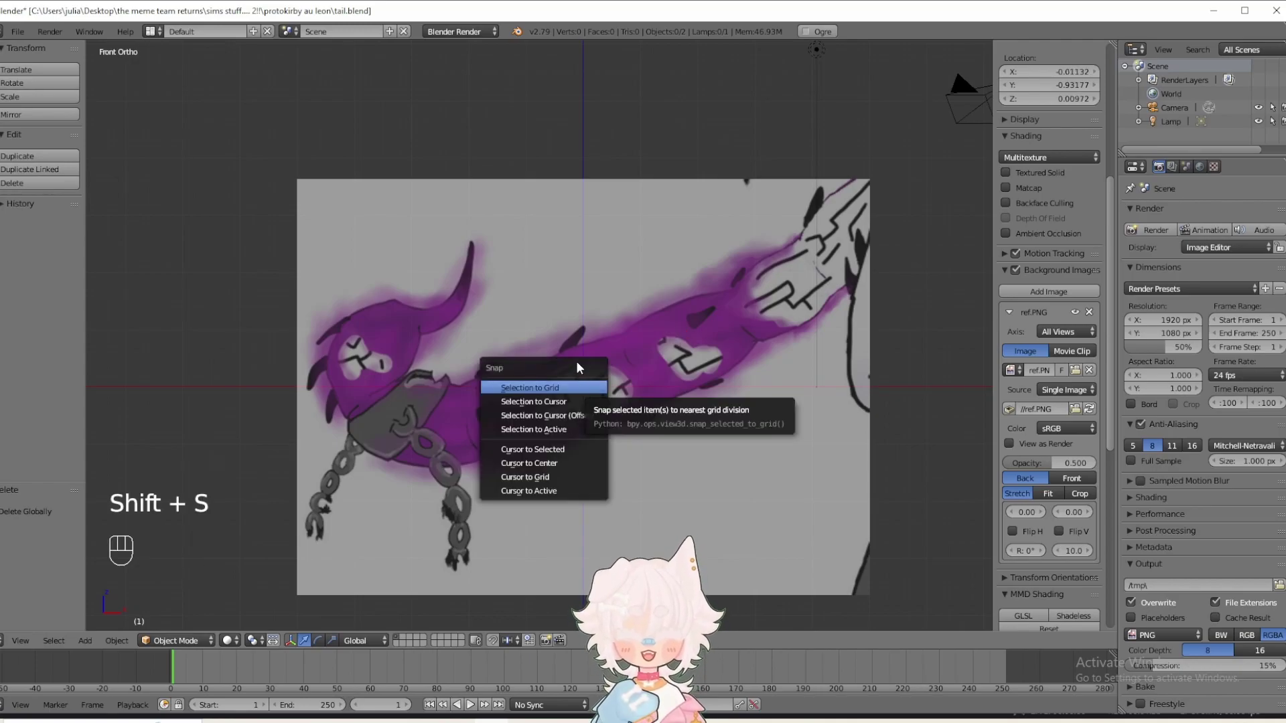
key("shift+a")
mouse_move(591, 360)
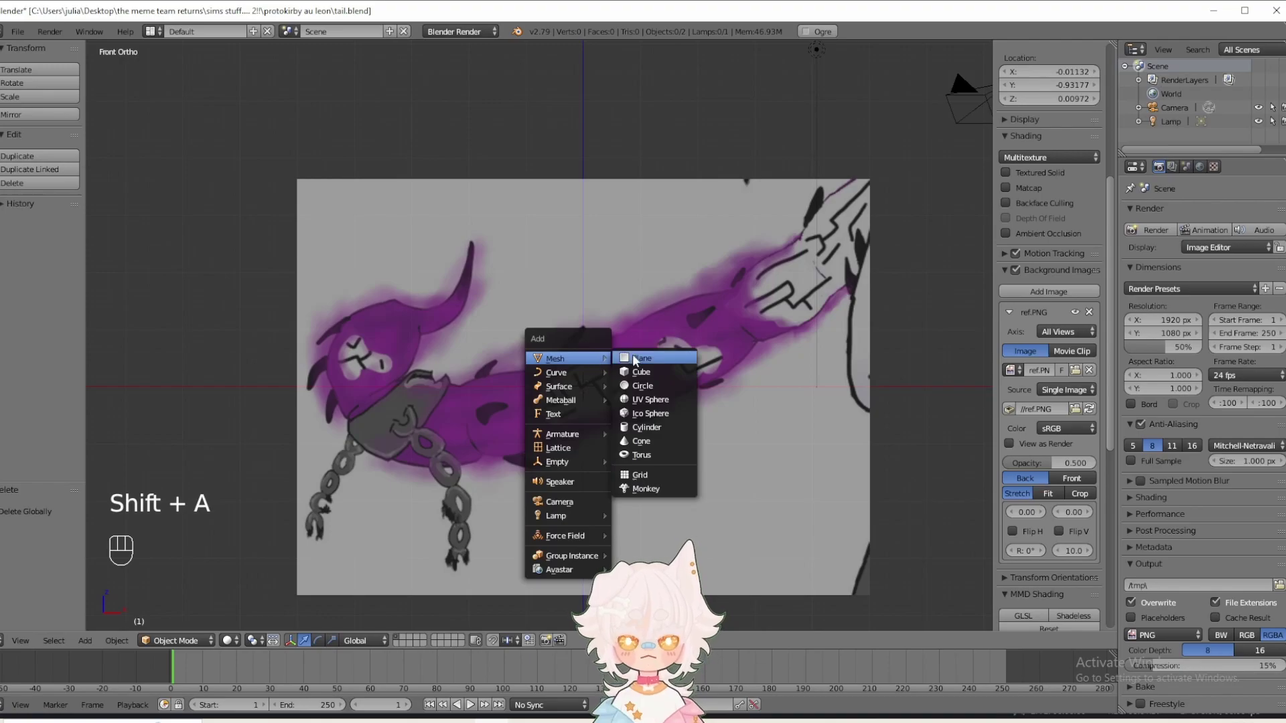
left_click(653, 372)
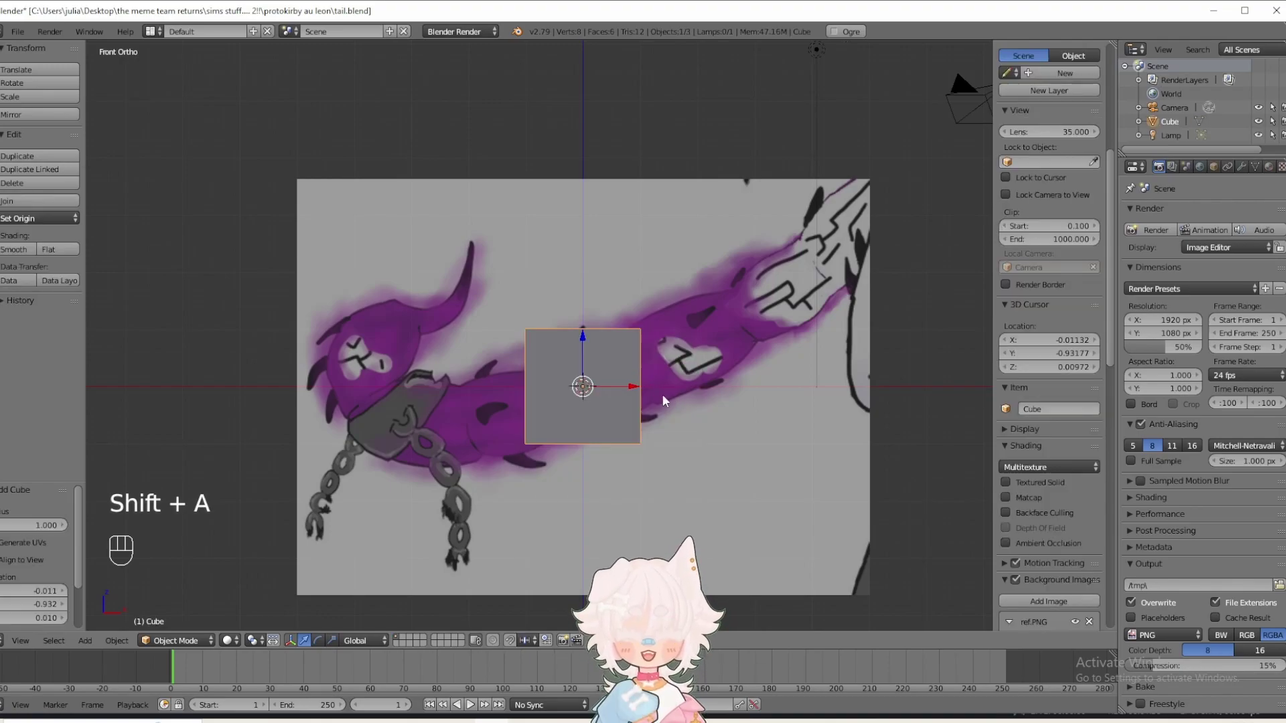
middle_click_drag(637, 404, 634, 436)
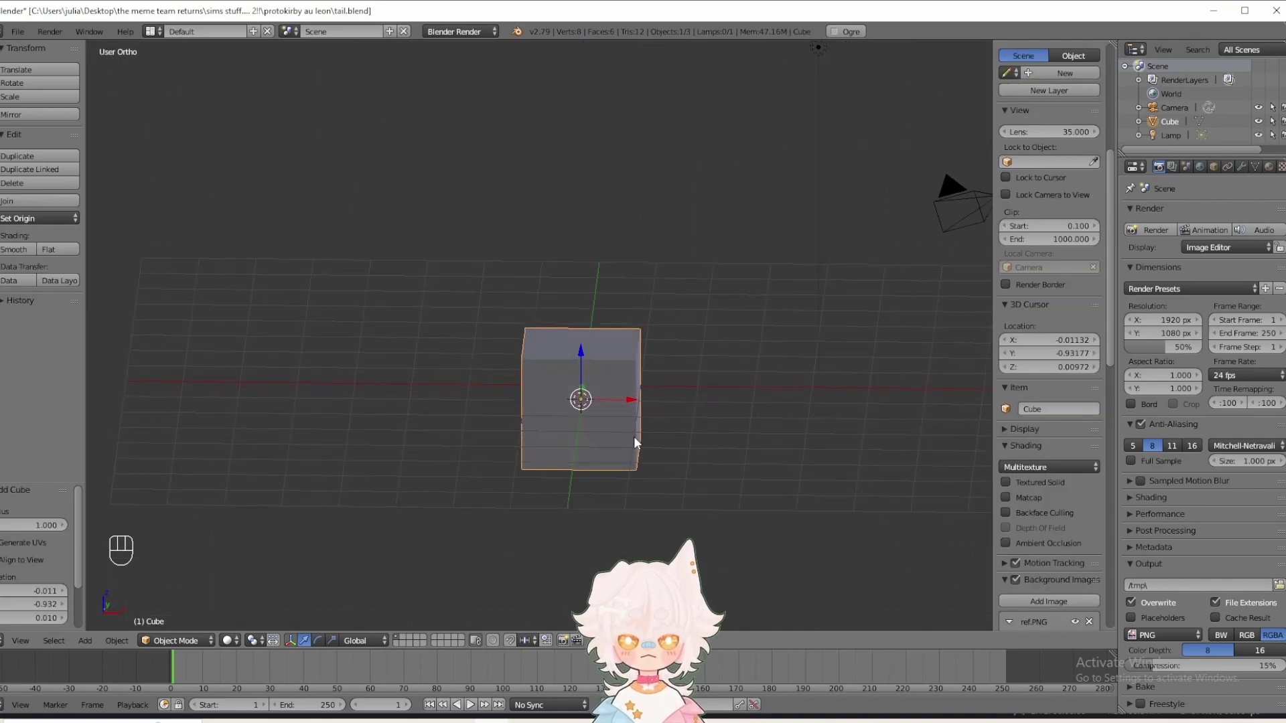
key("KP_1")
- Undo a trial move of the cube along X and switch the cube to Edit Mode
left_click_drag(633, 390, 820, 371)
key("ctrl+z")
left_click(175, 640)
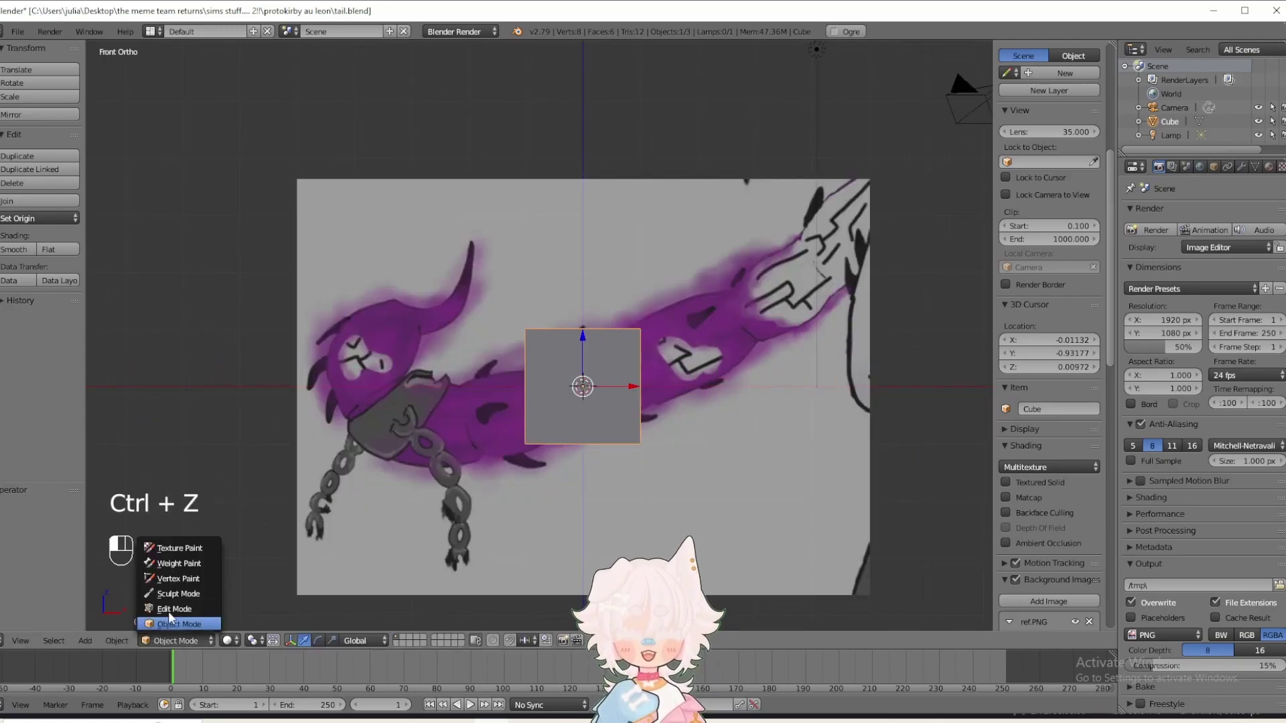
left_click(175, 609)
left_click(628, 395)
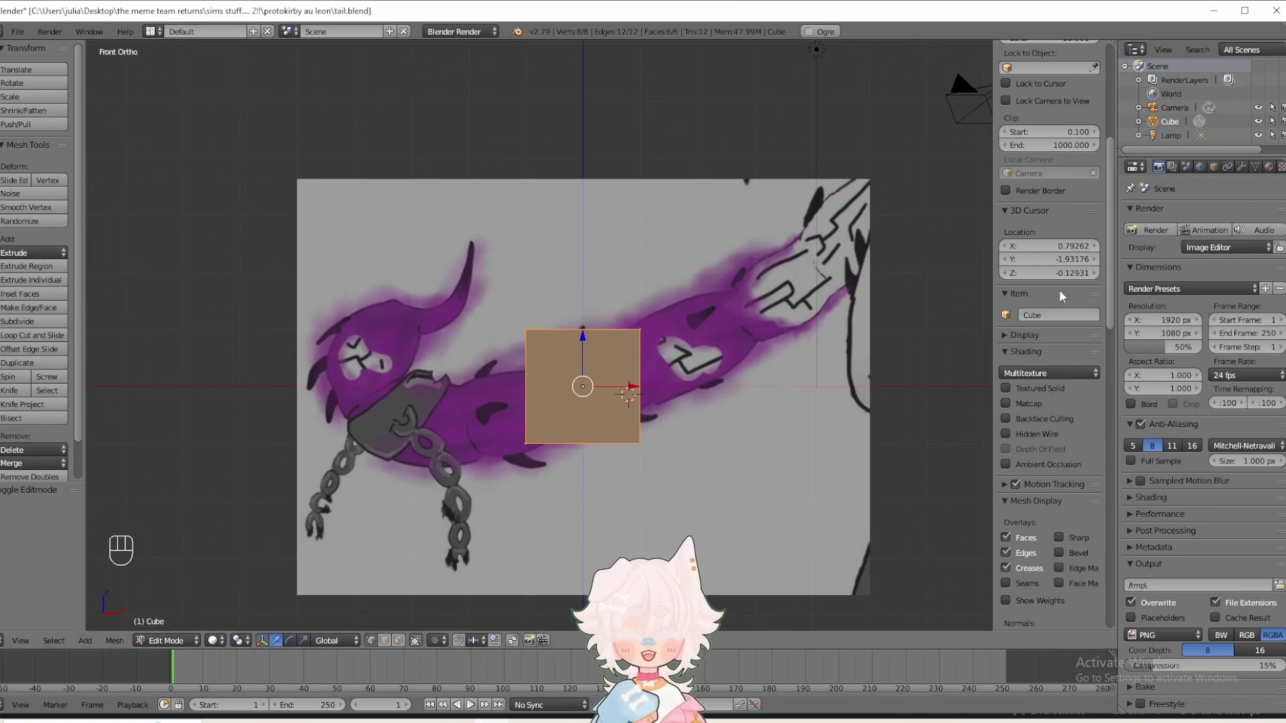
- Rotate the background reference image to 26.2° so the tail lies roughly horizontal
scroll(1056, 409, "down", 15)
scroll(1059, 487, "down", 3)
left_click_drag(1025, 570, 1086, 571)
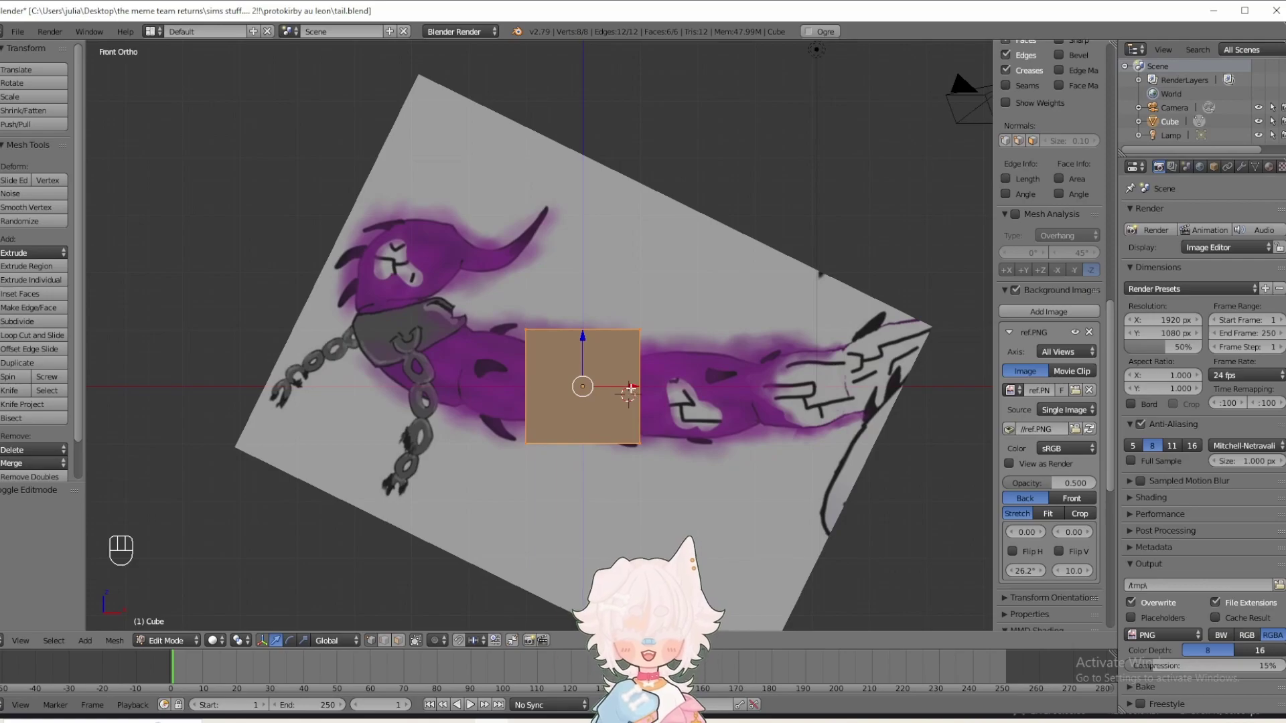
- Move the cube's geometry along X to the tail's base in the reference and scale it by about 0.712
left_click_drag(630, 387, 712, 395)
right_click(712, 398)
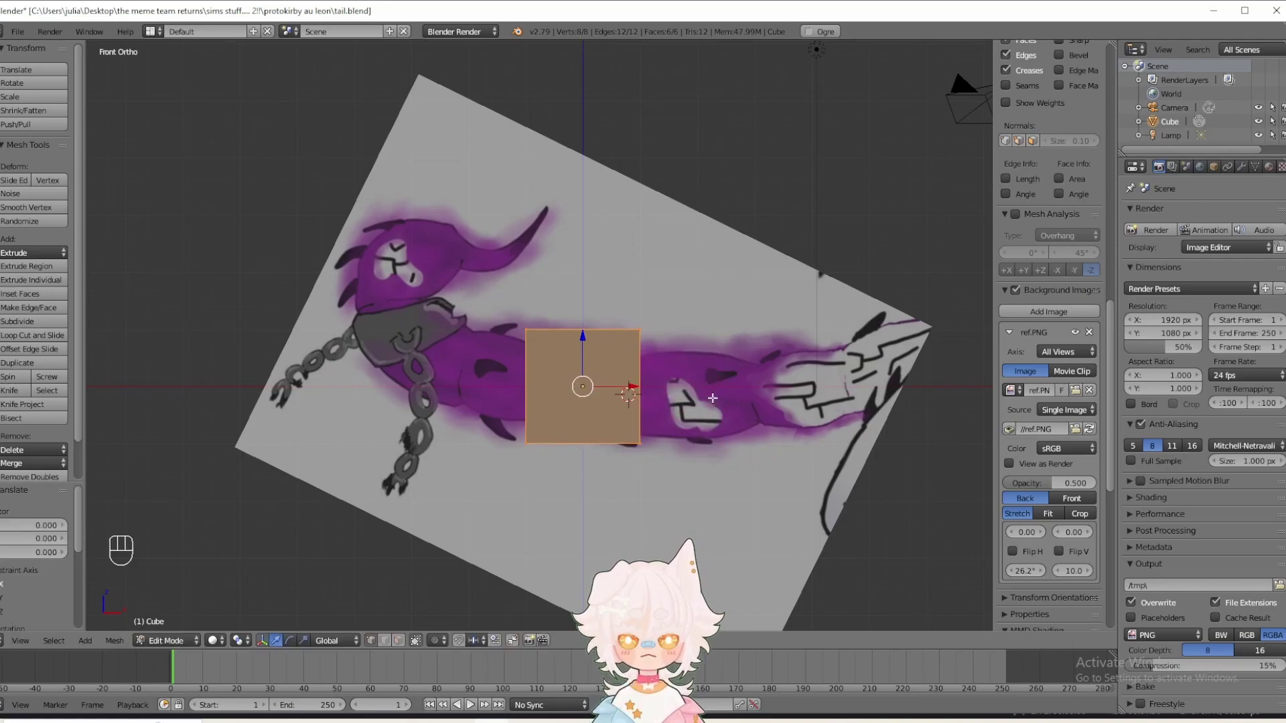
left_click_drag(632, 386, 902, 489)
middle_click_drag(689, 433, 502, 449, "shift")
scroll(720, 478, "up", 2)
key("s")
left_click(703, 461)
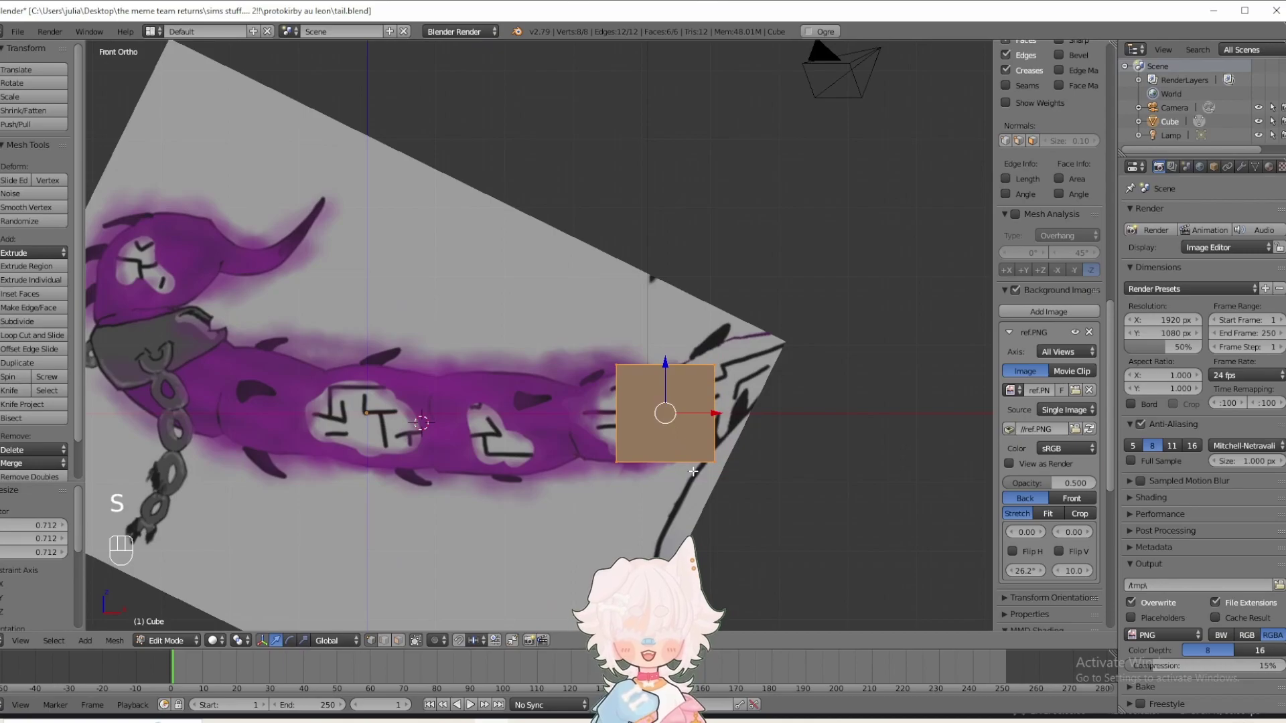
- In face select mode, move the cube's top face to the tail base's upper outline and rotate it about -13.5°
middle_click_drag(703, 460, 651, 402)
key("ctrl+Tab")
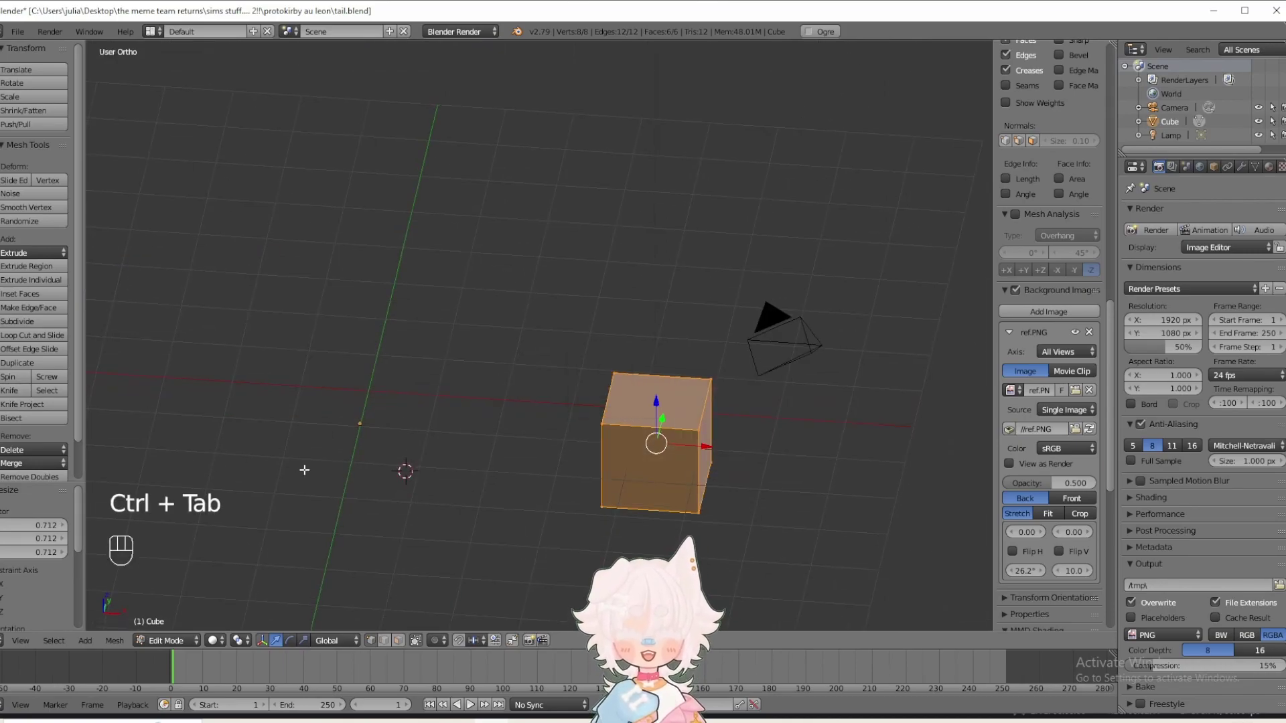
key("ctrl+Tab")
left_click(632, 411)
right_click(635, 410)
key("KP_1")
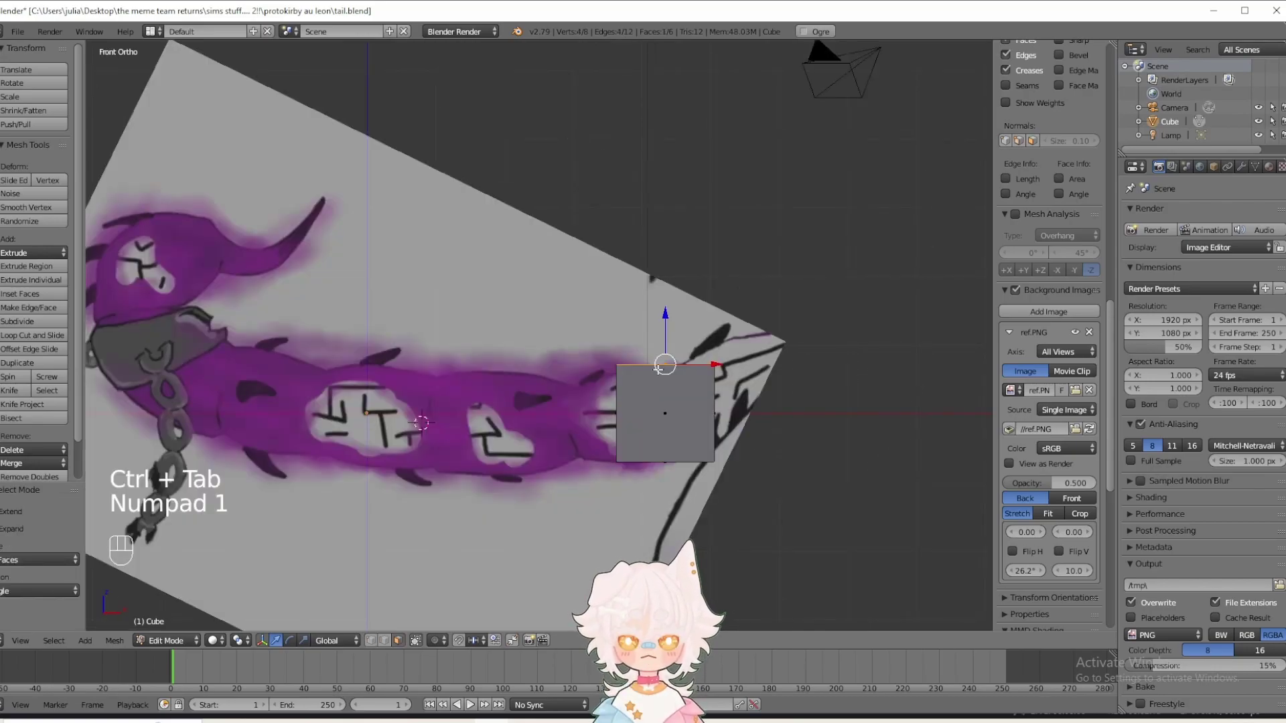
key("g")
left_click(733, 343)
key("r")
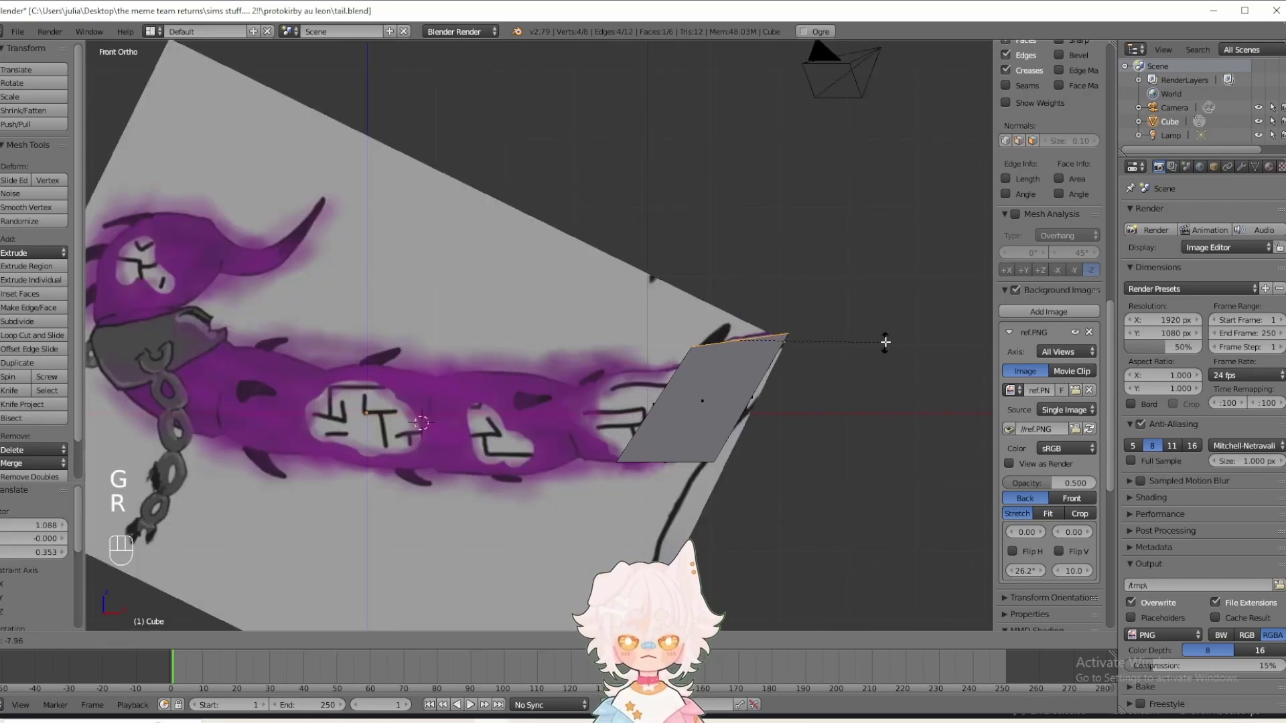
left_click(777, 338)
- Move the cube's bottom face up to the tail base's lower outline and rotate it about -21.1°
middle_click_drag(777, 339, 667, 404)
key("KP_1")
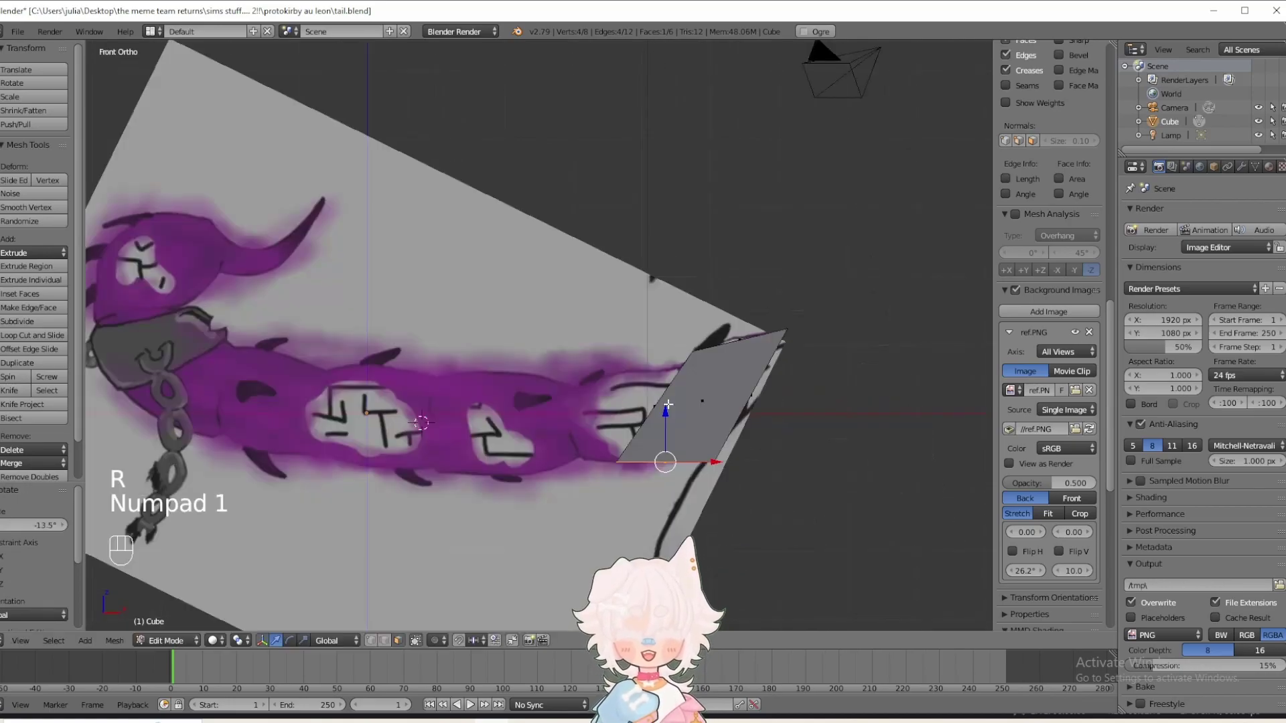
key("g")
left_click(725, 386)
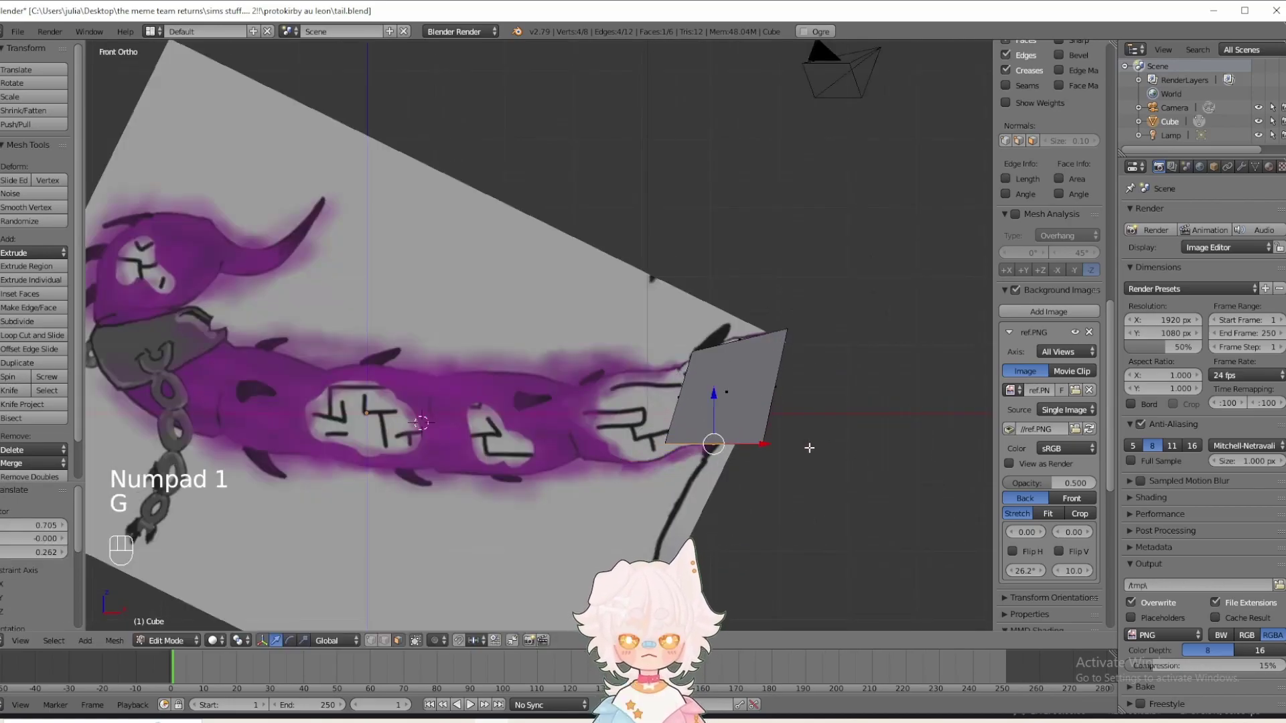
key("r")
left_click(858, 395)
- Select the side face pointing toward the tail tip and scale it by about 1.009
middle_click_drag(859, 395, 759, 455)
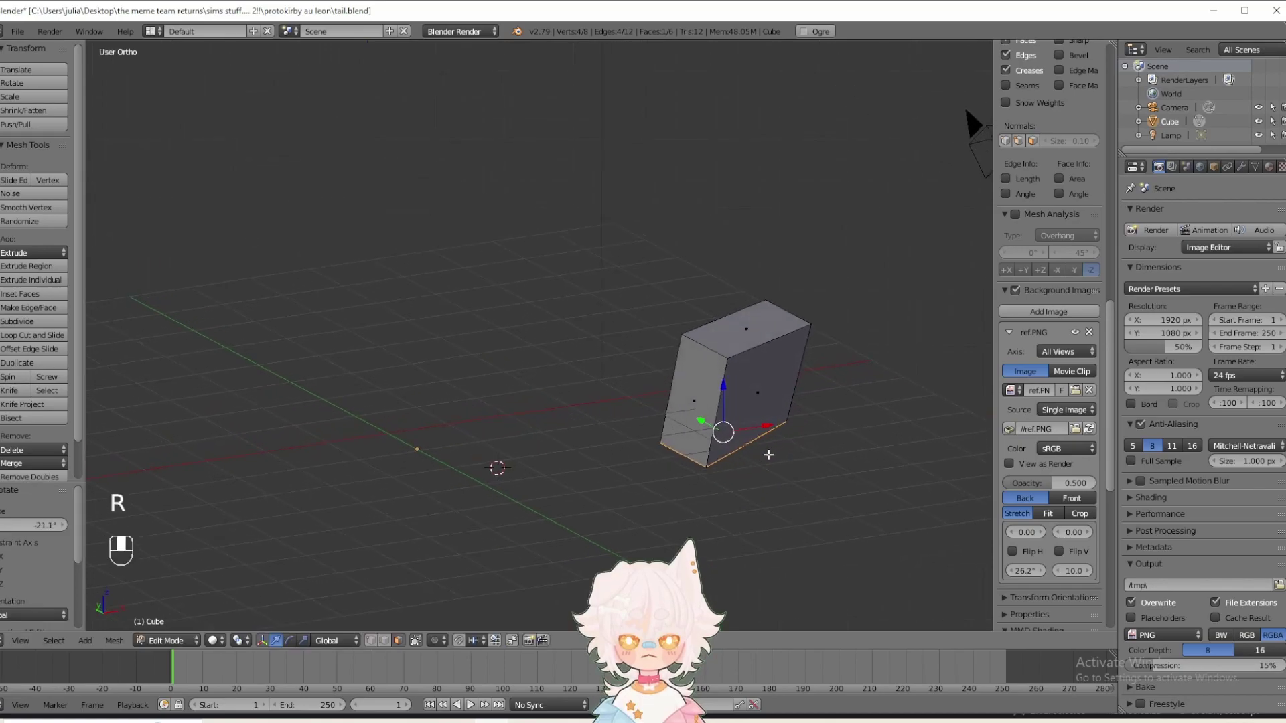
key("ctrl+Tab")
left_click(759, 451)
key("KP_1")
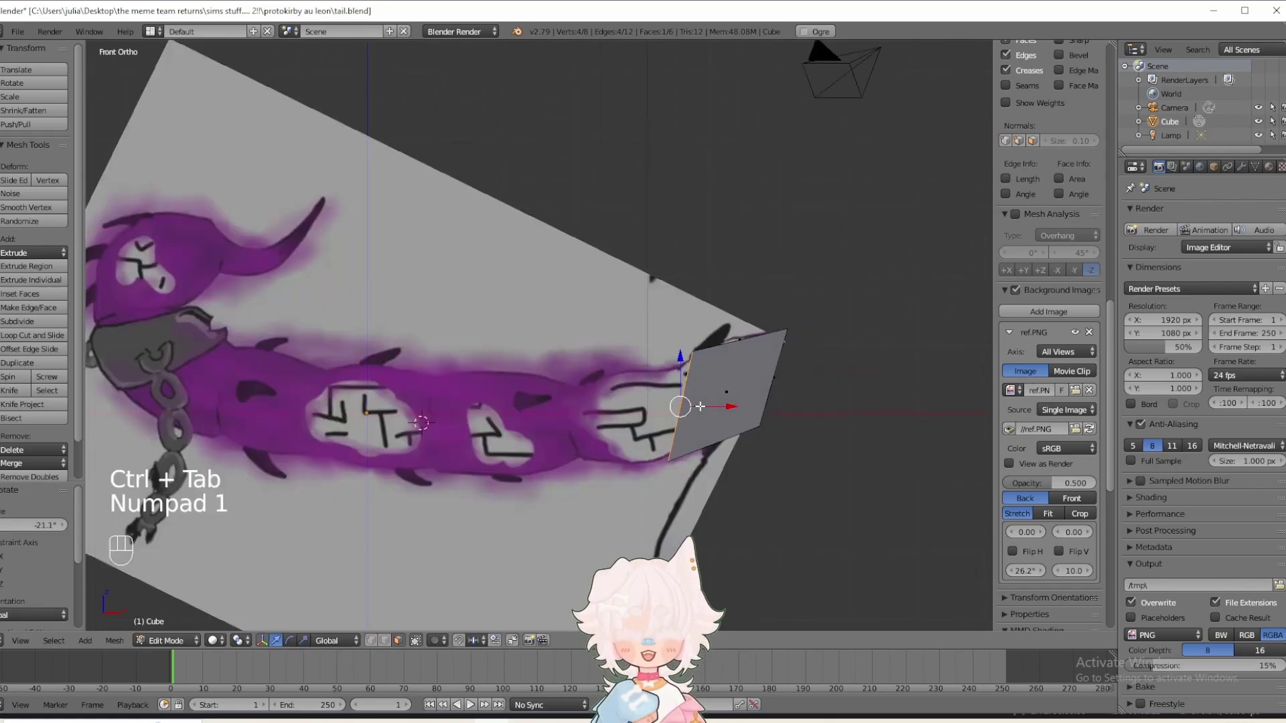
key("s")
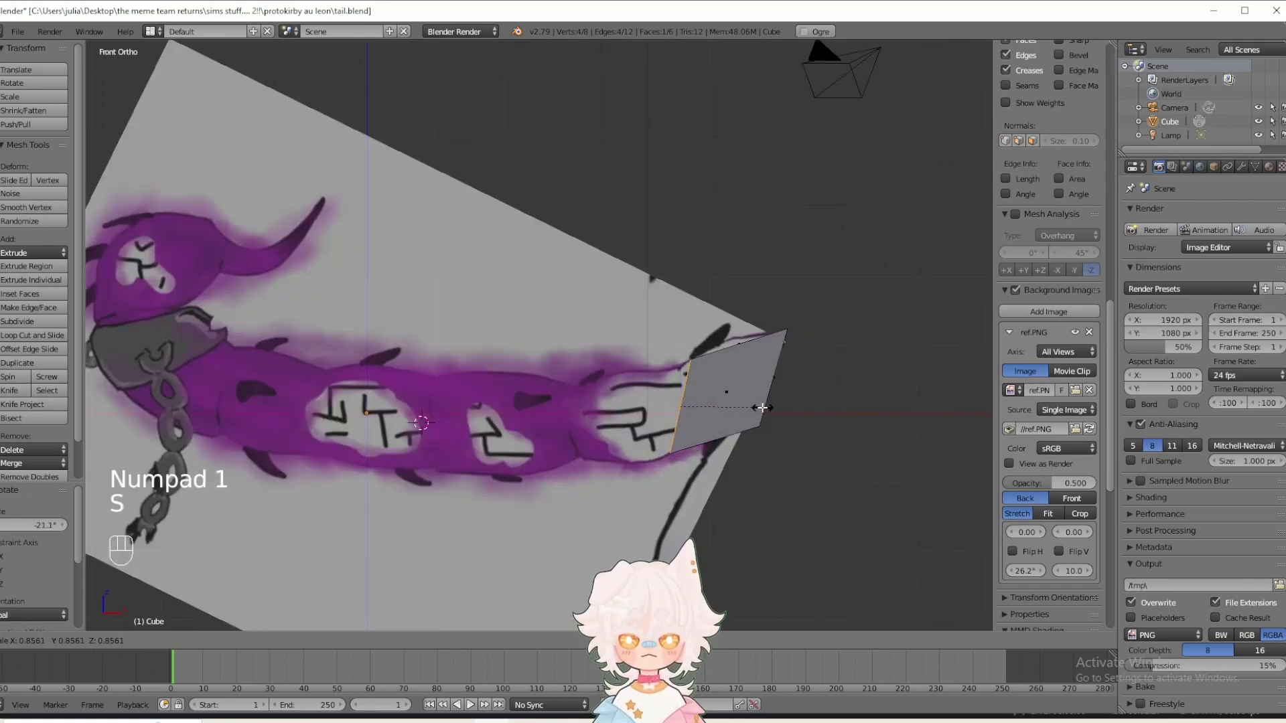
left_click(777, 412)
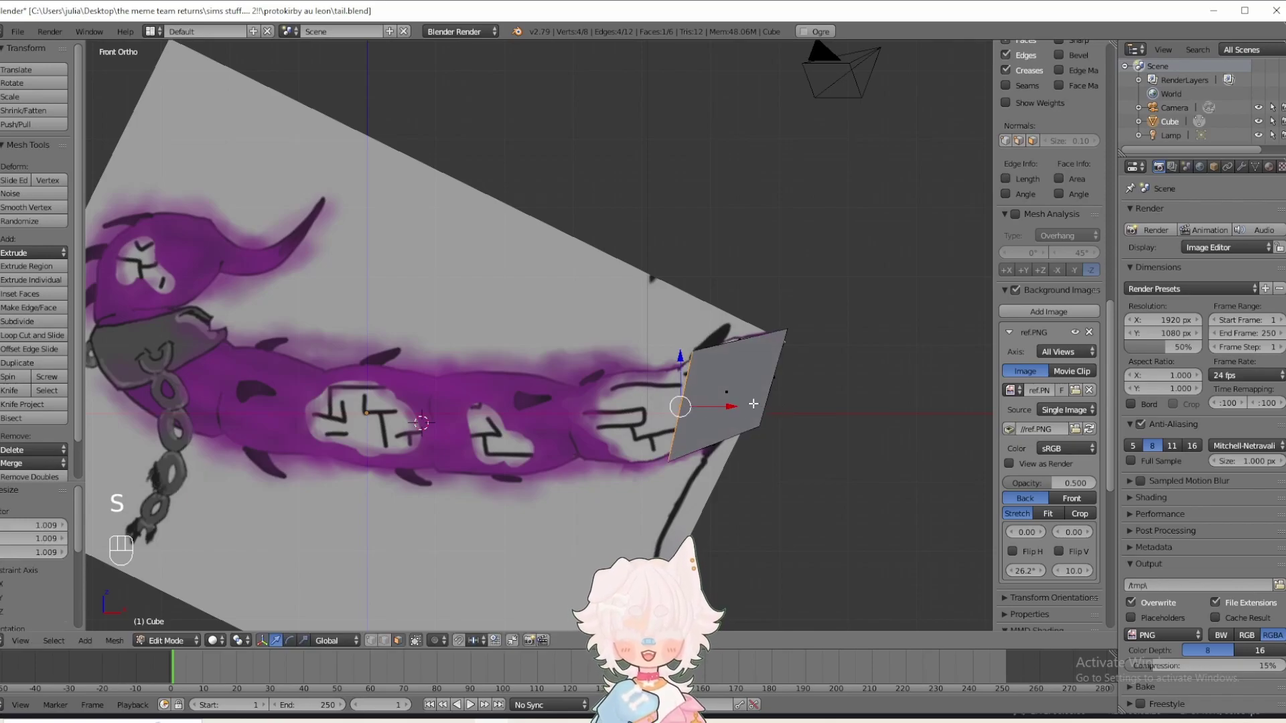
- Extrude the selected face about 0.143 toward the tail tip and scale it down to about 0.83
key("e")
left_click(792, 398)
key("s")
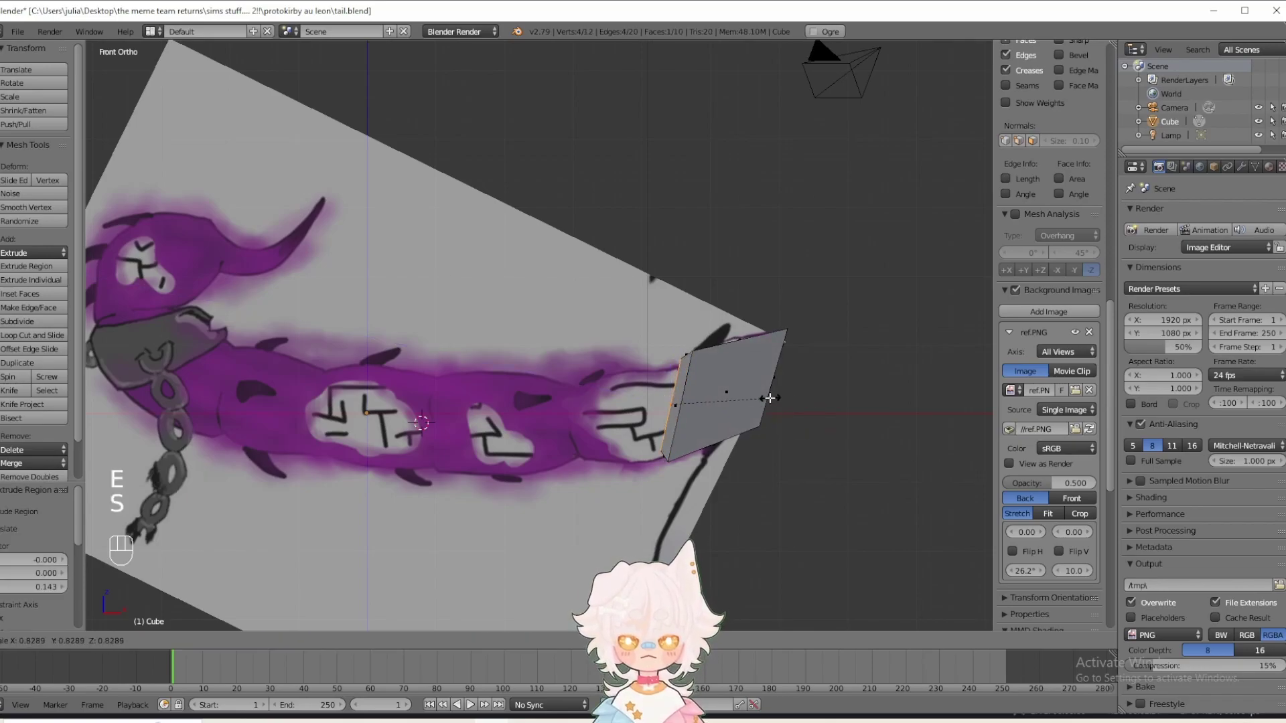
left_click(766, 398)
- Extrude the end face a short way again, scale it by about 1.377, and rotate it about -6.5° to follow the tail
key("e")
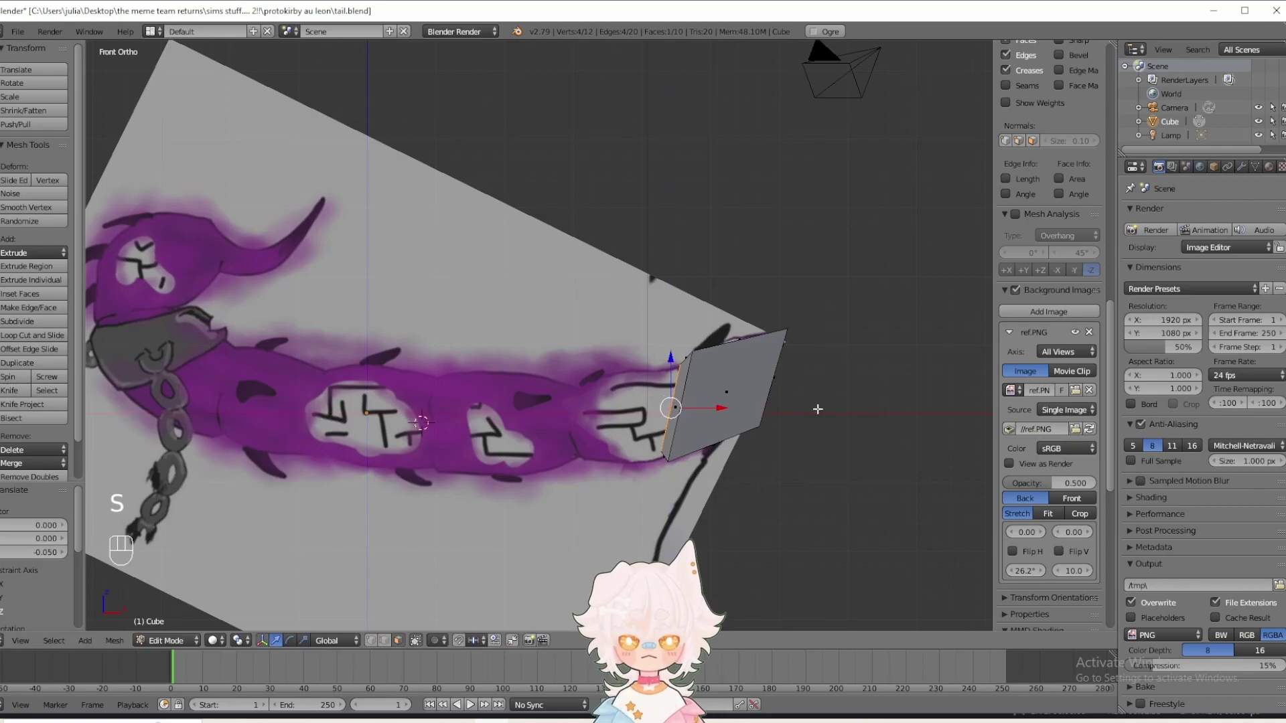
left_click(799, 407)
key("s")
left_click(845, 458)
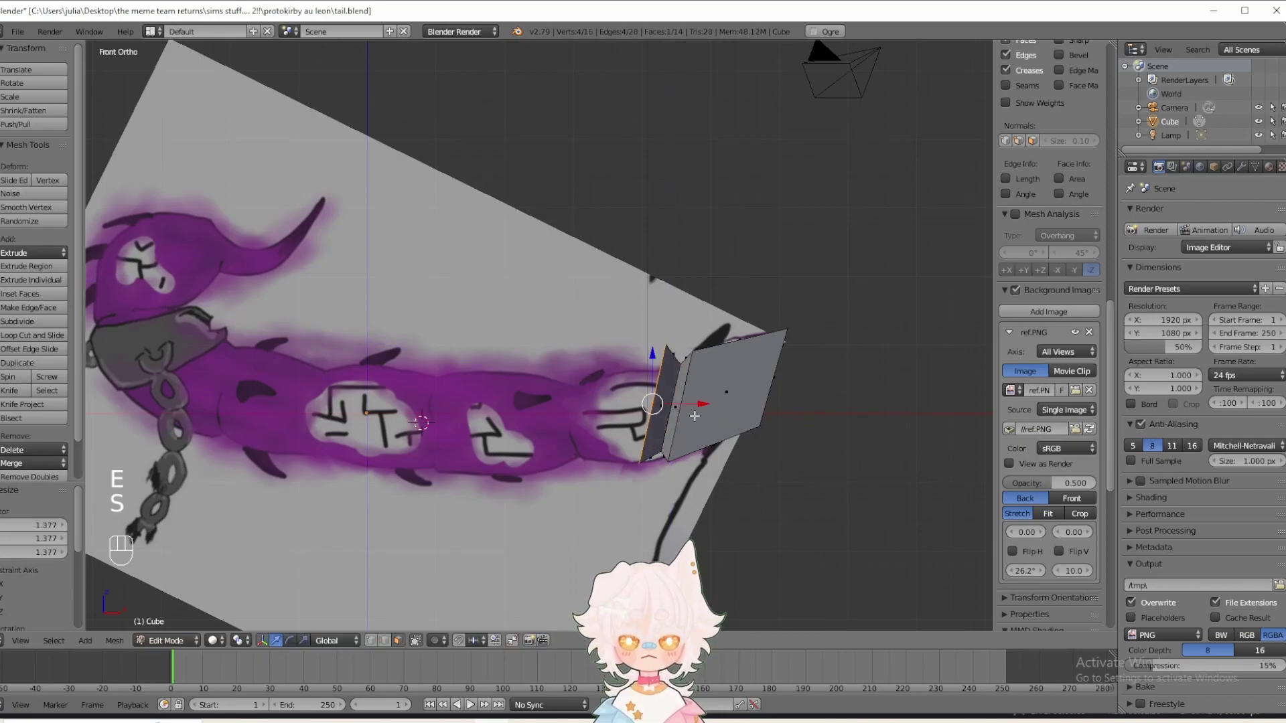
key("KP_1")
left_click_drag(701, 405, 705, 405)
key("r")
left_click(823, 375)
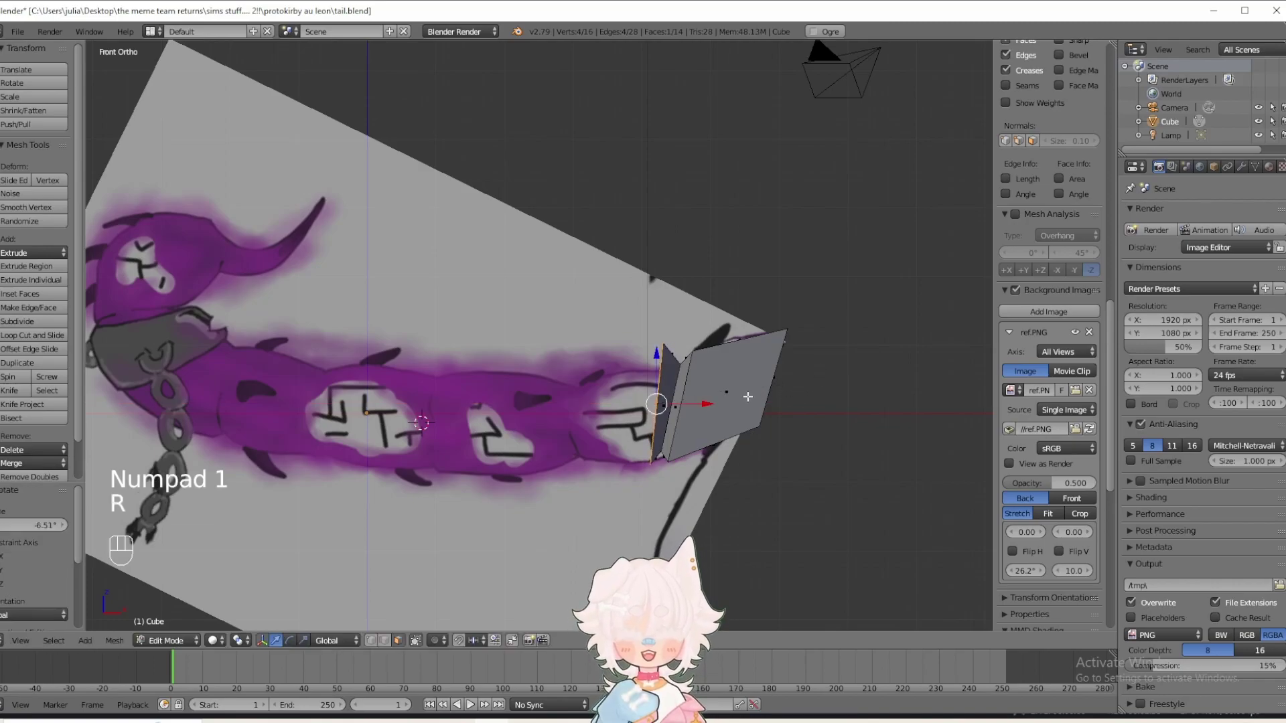
- Extrude the end face about 0.922 toward the tail tip, shift it slightly down and about 0.201 further along, and rotate it about -3.76°
key("e")
left_click(668, 399)
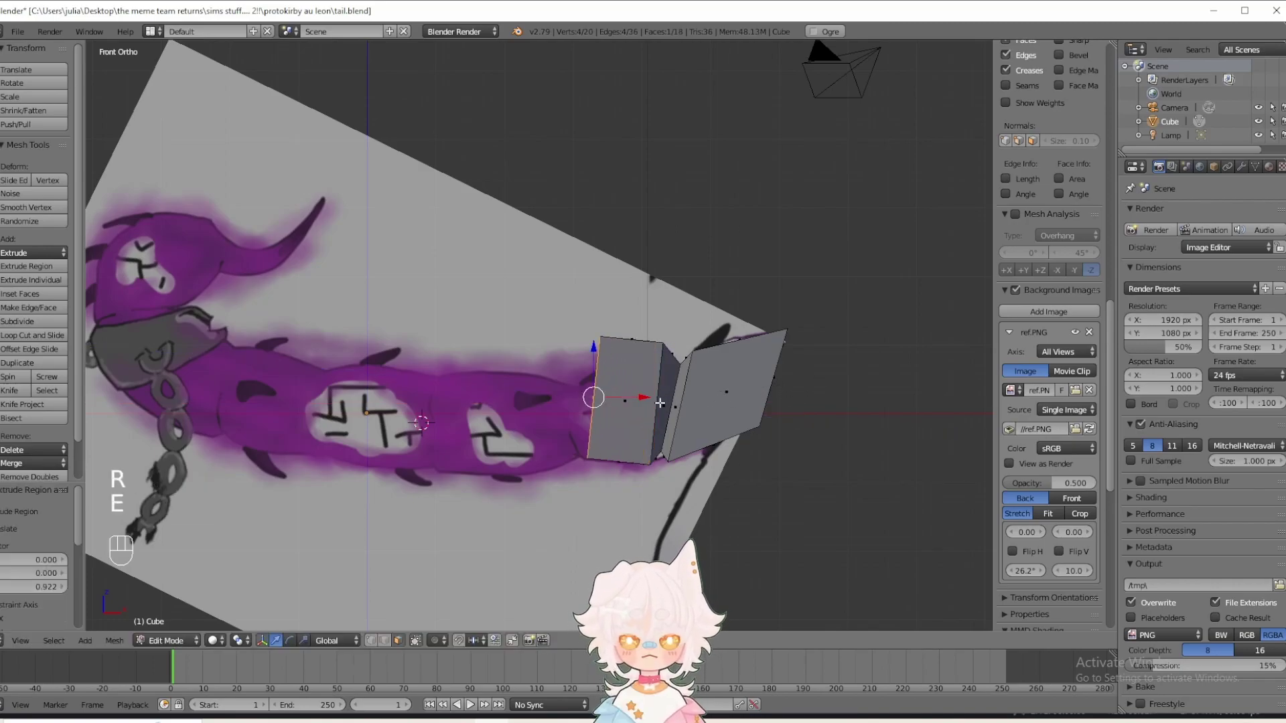
left_click_drag(603, 371, 634, 407)
key("r")
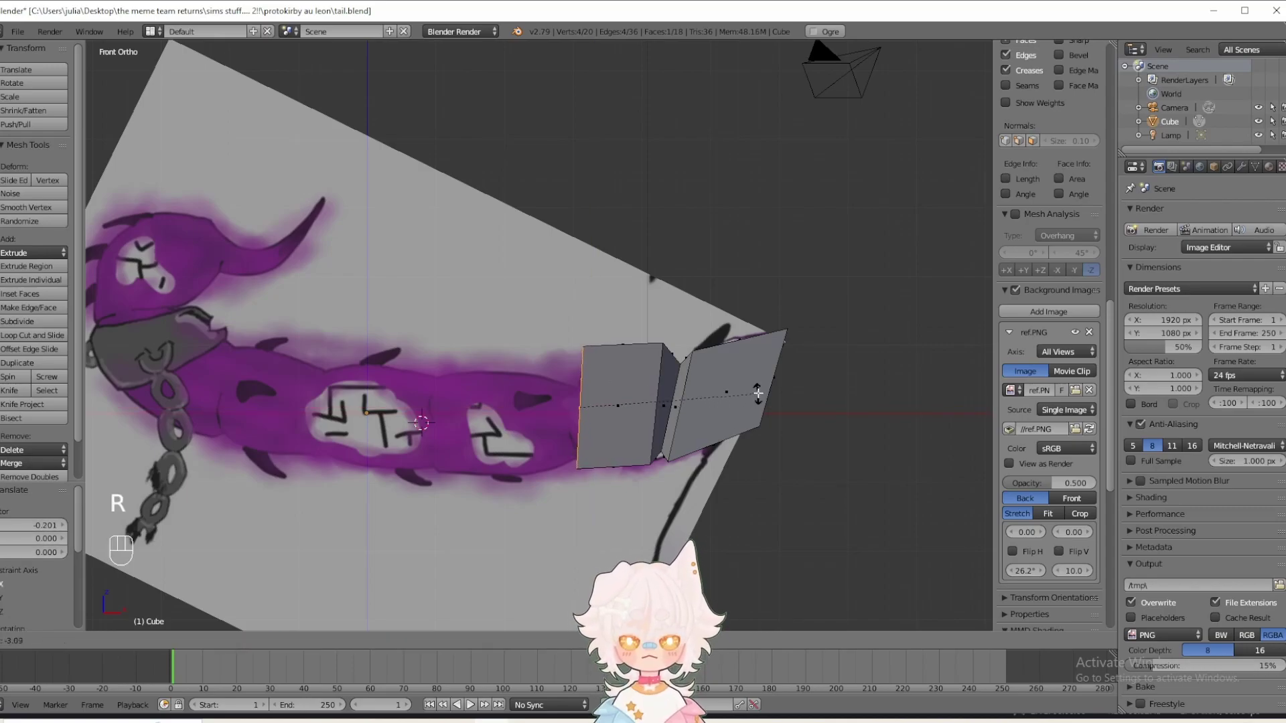
left_click(757, 392)
- Extrude the end face about 0.199 toward the tail tip and scale it down to about 0.722 to form a groove
key("e")
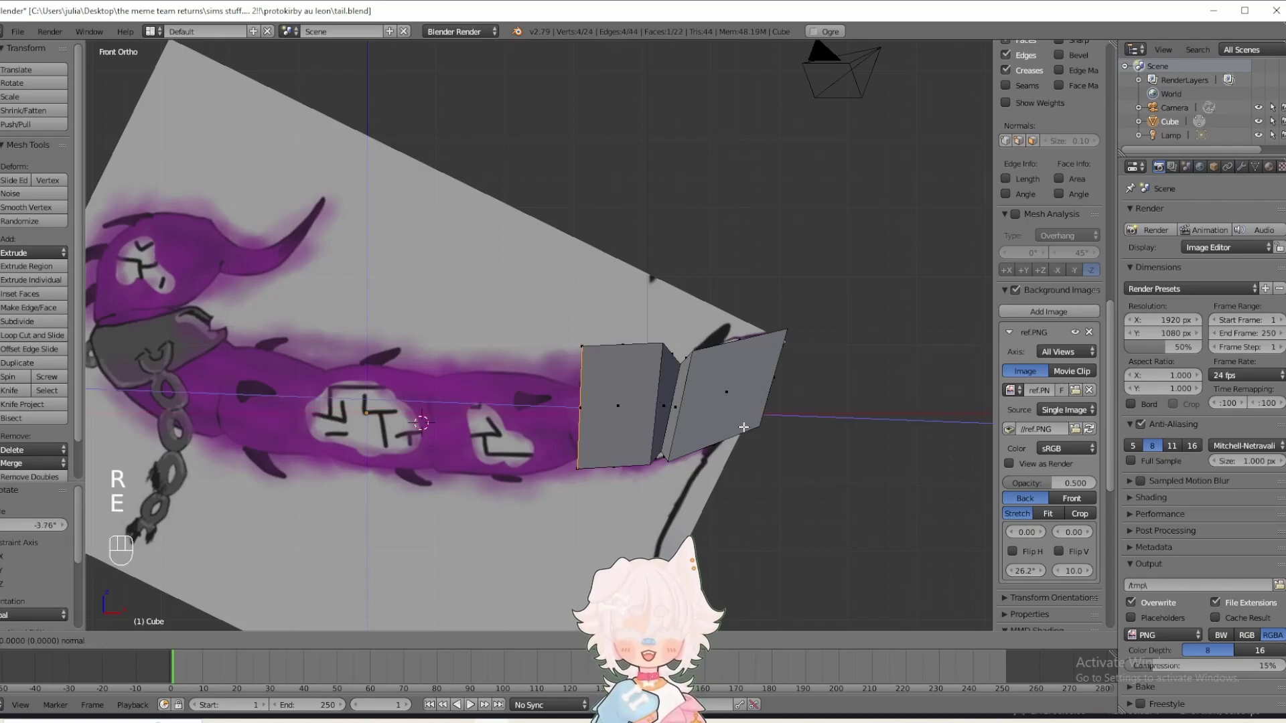
left_click(733, 432)
key("s")
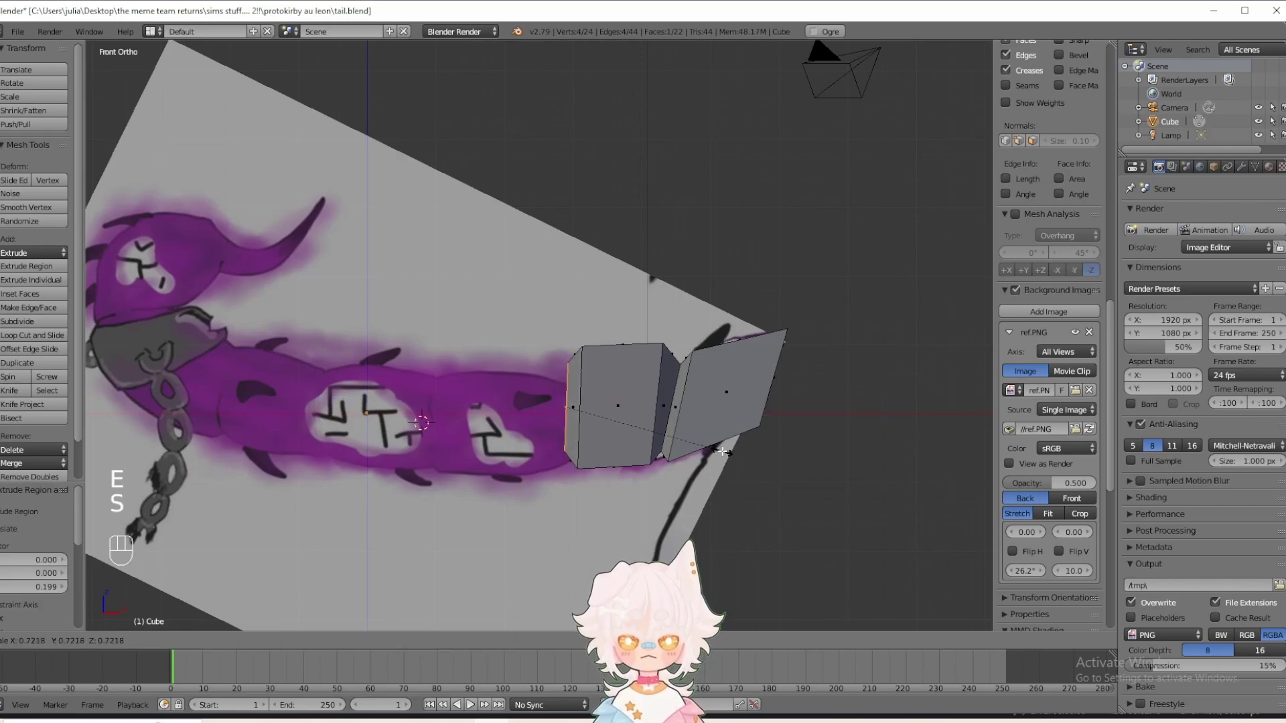
left_click(722, 450)
key("s")
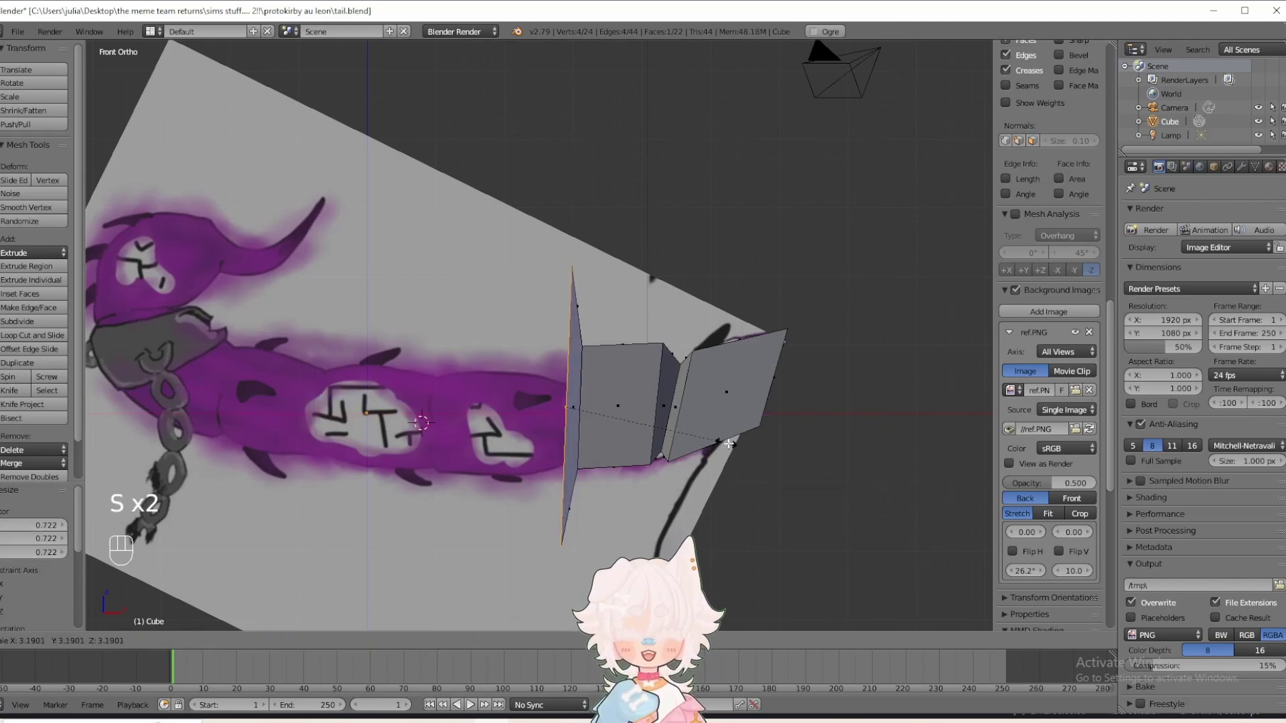
right_click(679, 407)
key("s")
key("x")
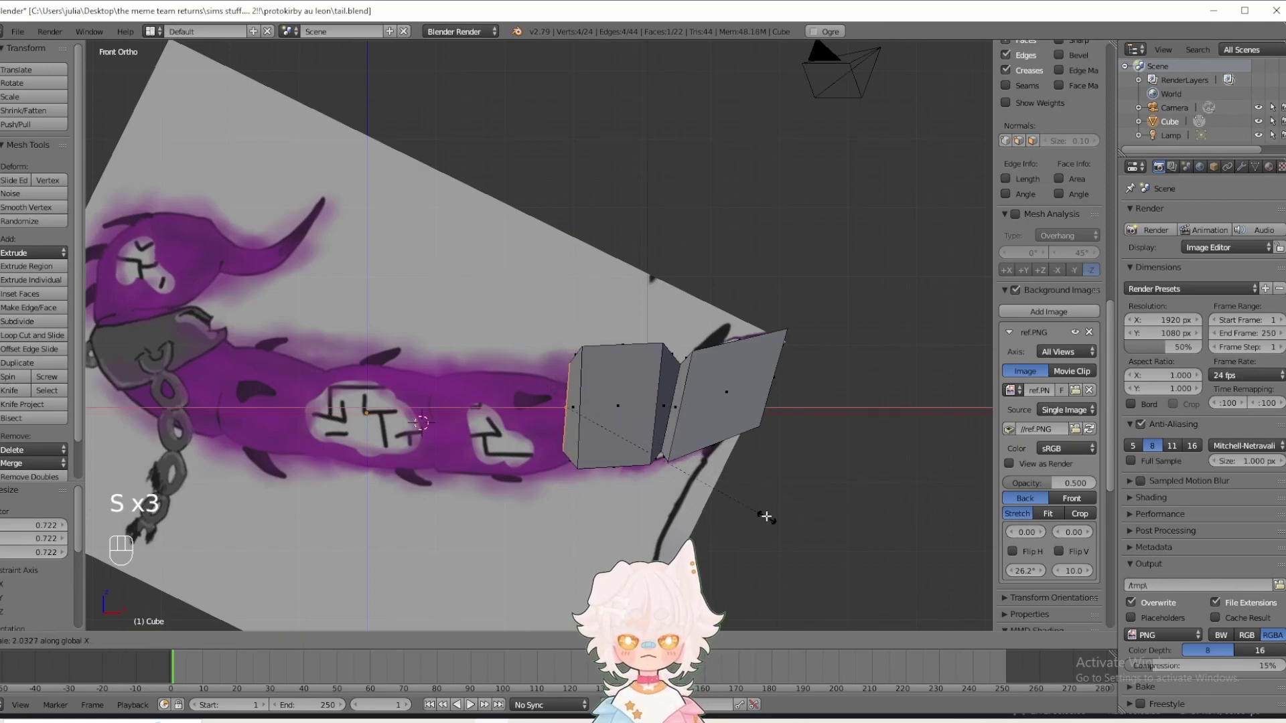
right_click(757, 474)
key("s")
key("y")
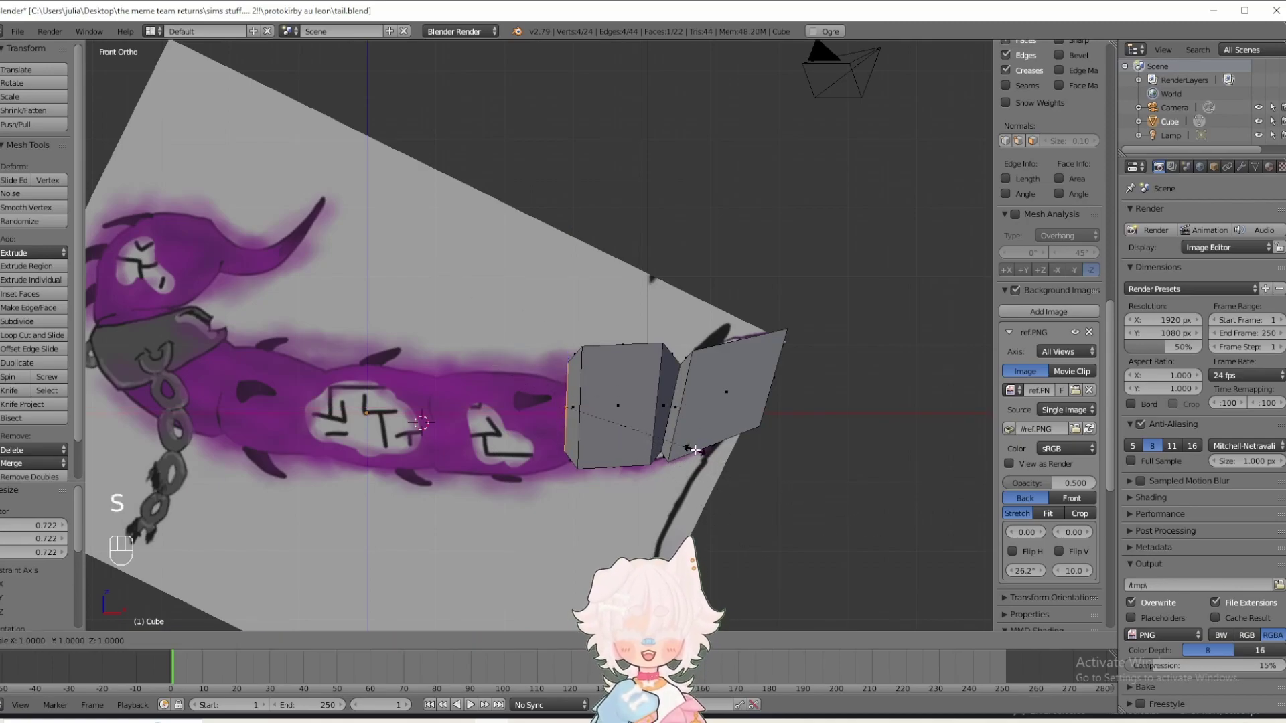
right_click(720, 529)
key("s")
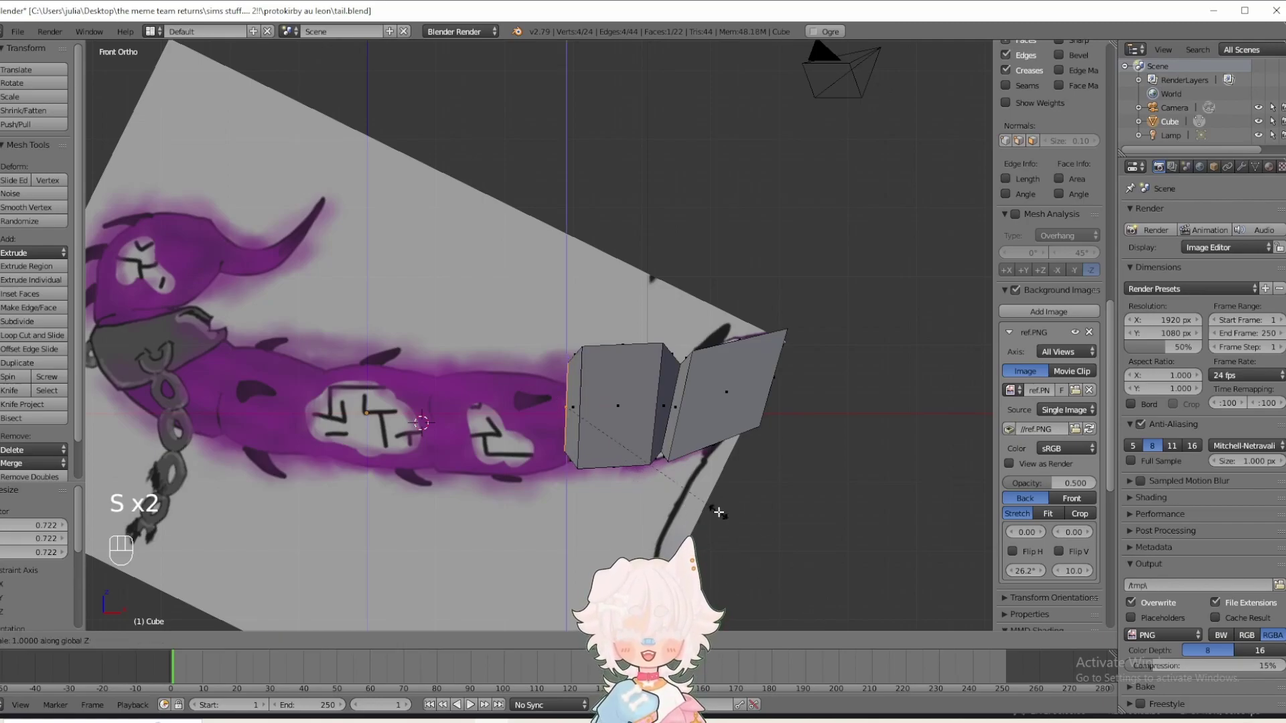
right_click(693, 536)
middle_click_drag(609, 410, 864, 457)
key("KP_1")
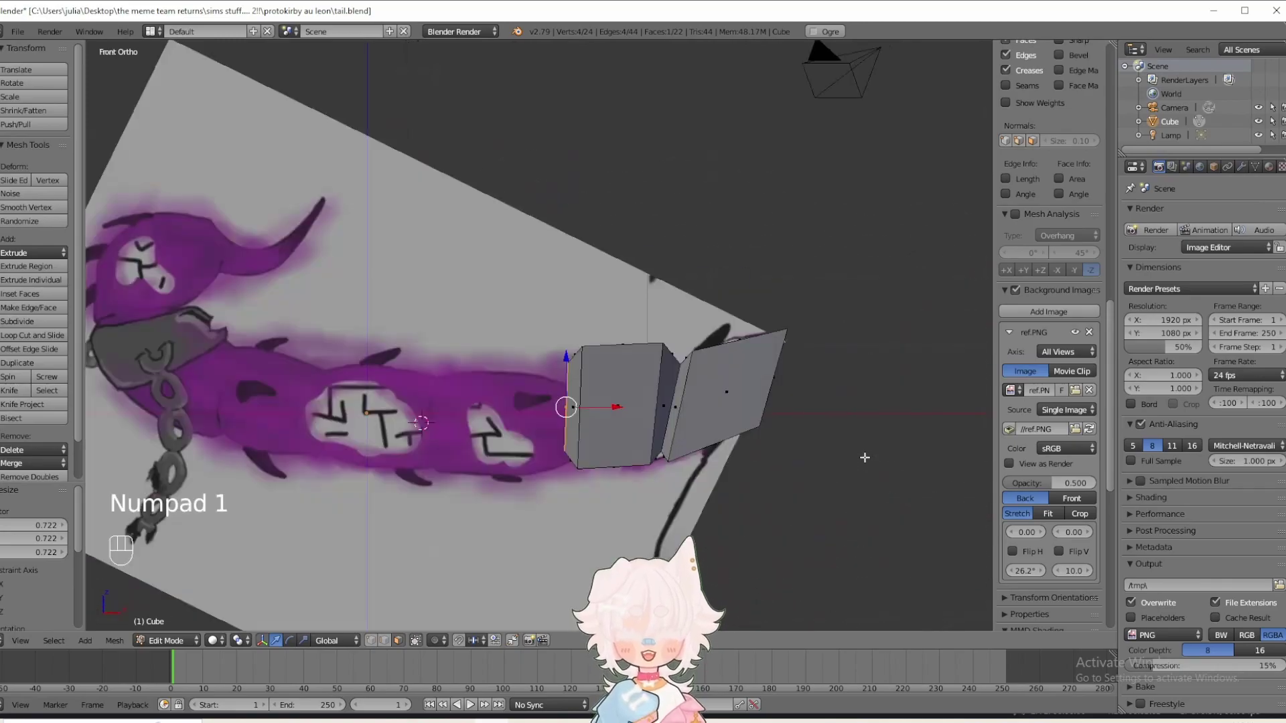
- Extrude the narrowed end face about 0.221 toward the tail tip and scale it up by about 1.547
key("e")
left_click(578, 404)
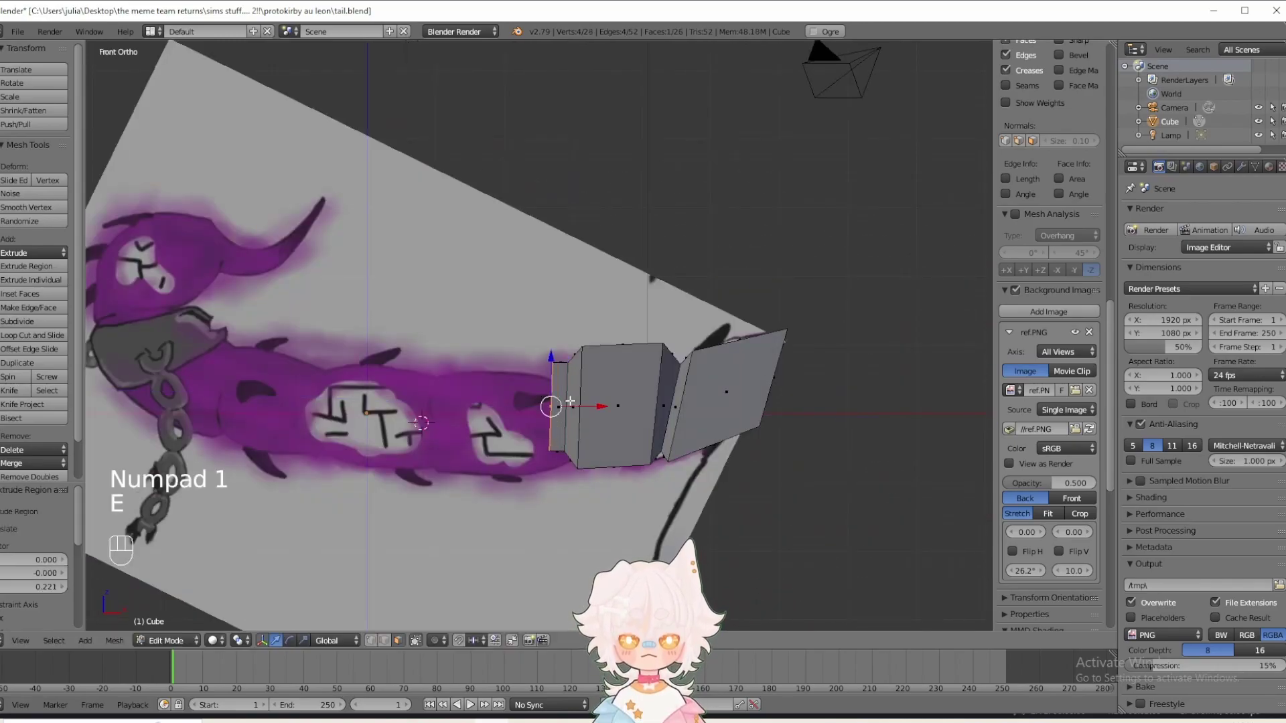
key("s")
left_click(587, 422)
- Extrude the end face about 1.51 along the tail for the third segment, then extrude a short way again and scale that face down
key("KP_1")
key("e")
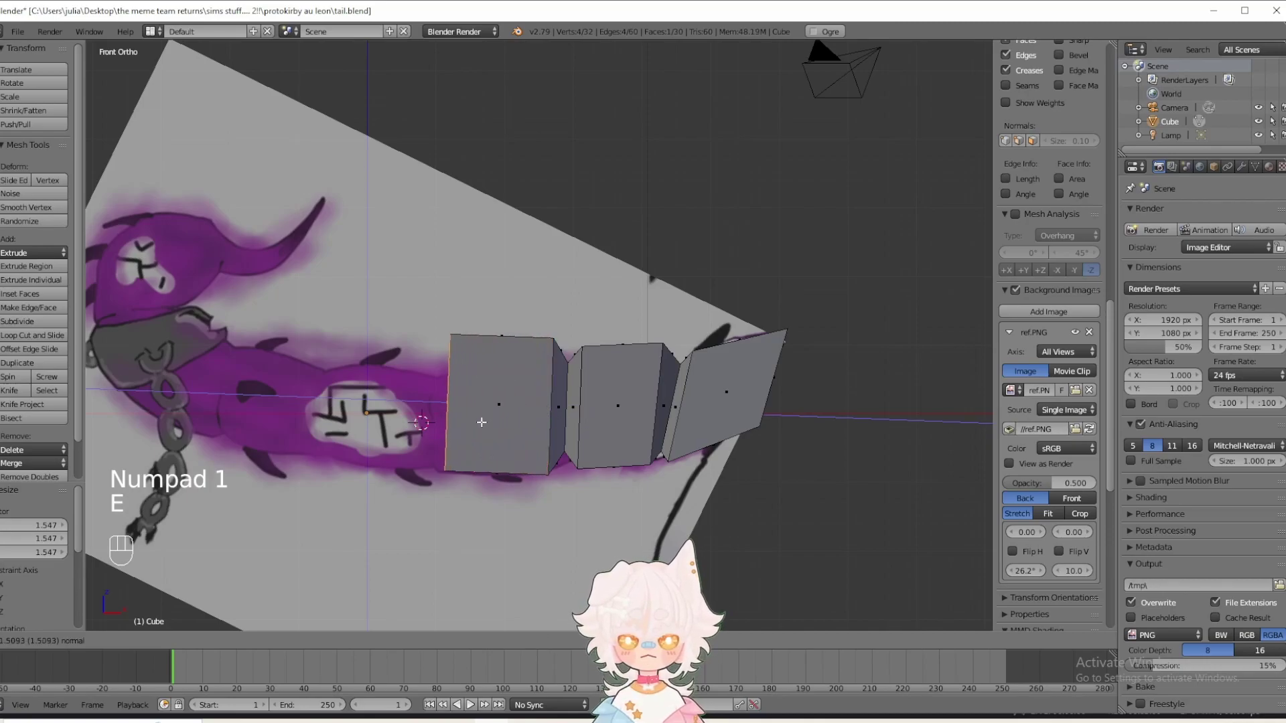
left_click(482, 422)
key("e")
left_click(640, 490)
key("s")
left_click(507, 419)
- Select the upper and lower faces of the third segment and scale them to about 0.86 along Z to fit the tail outline
middle_click_drag(523, 425, 625, 504, "shift")
right_click(587, 397)
key("a")
right_click(587, 396, "shift")
key("KP_1")
middle_click_drag(615, 444, 614, 440)
right_click(613, 440, "shift")
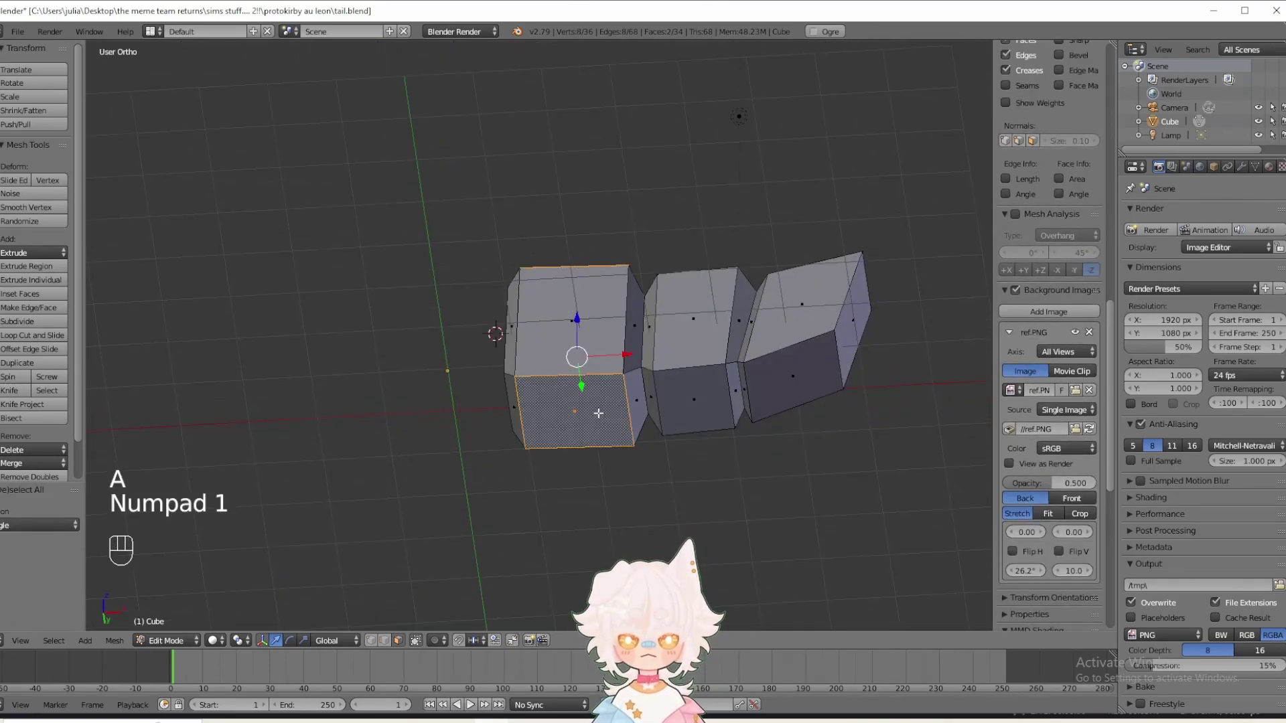
key("KP_1")
key("s")
key("s")
key("z")
left_click(700, 480)
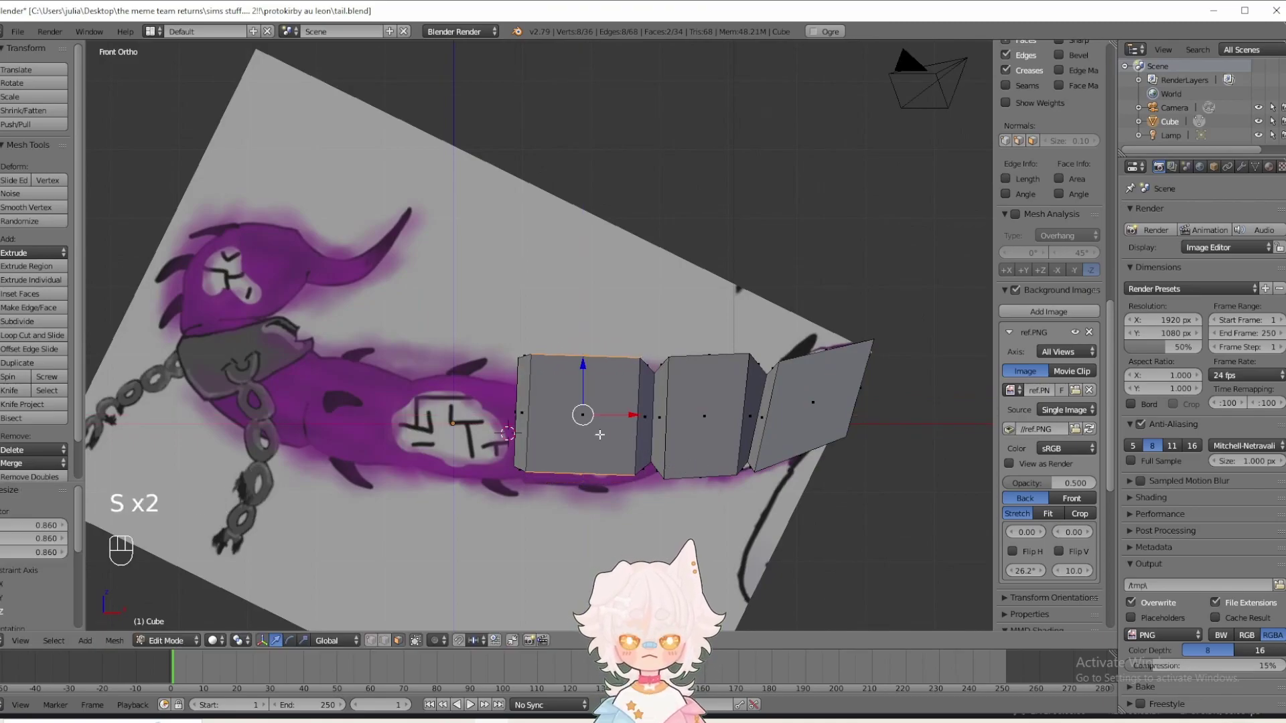
- Select the end face toward the tail tip, extrude it about 0.118, and scale it up by about 1.16
middle_click_drag(700, 480, 694, 482)
right_click(588, 465)
key("KP_1")
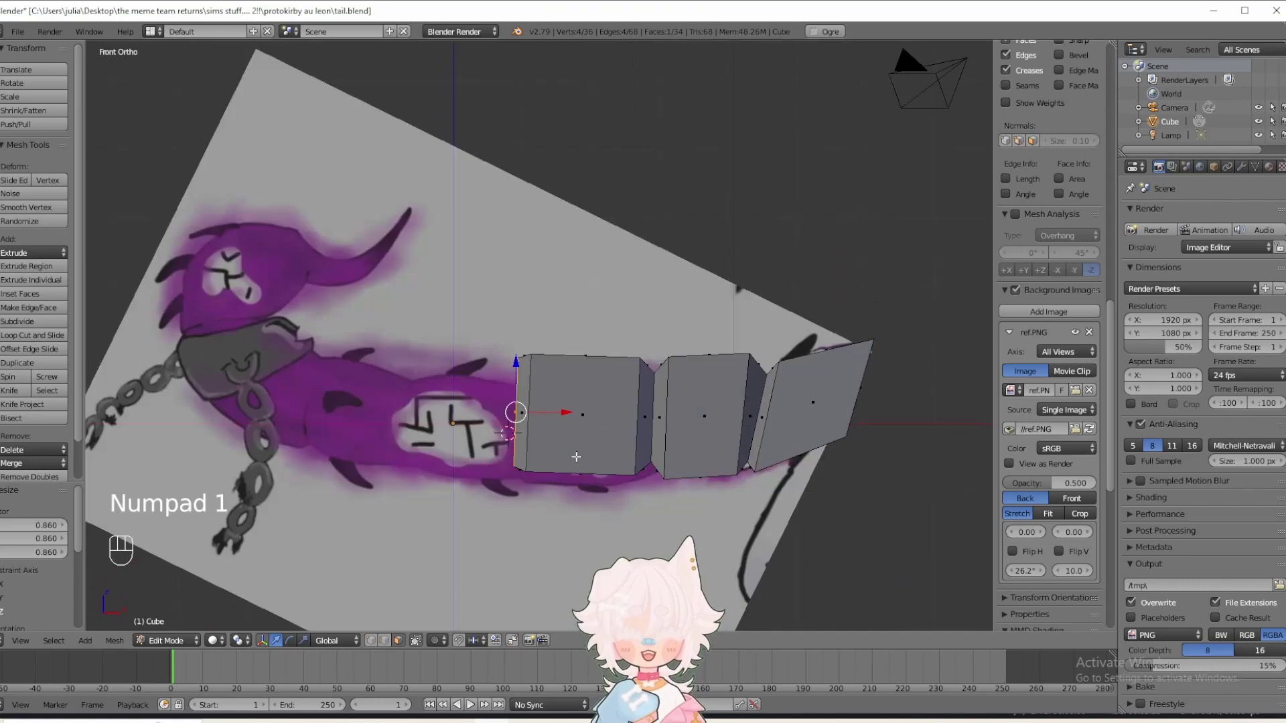
key("e")
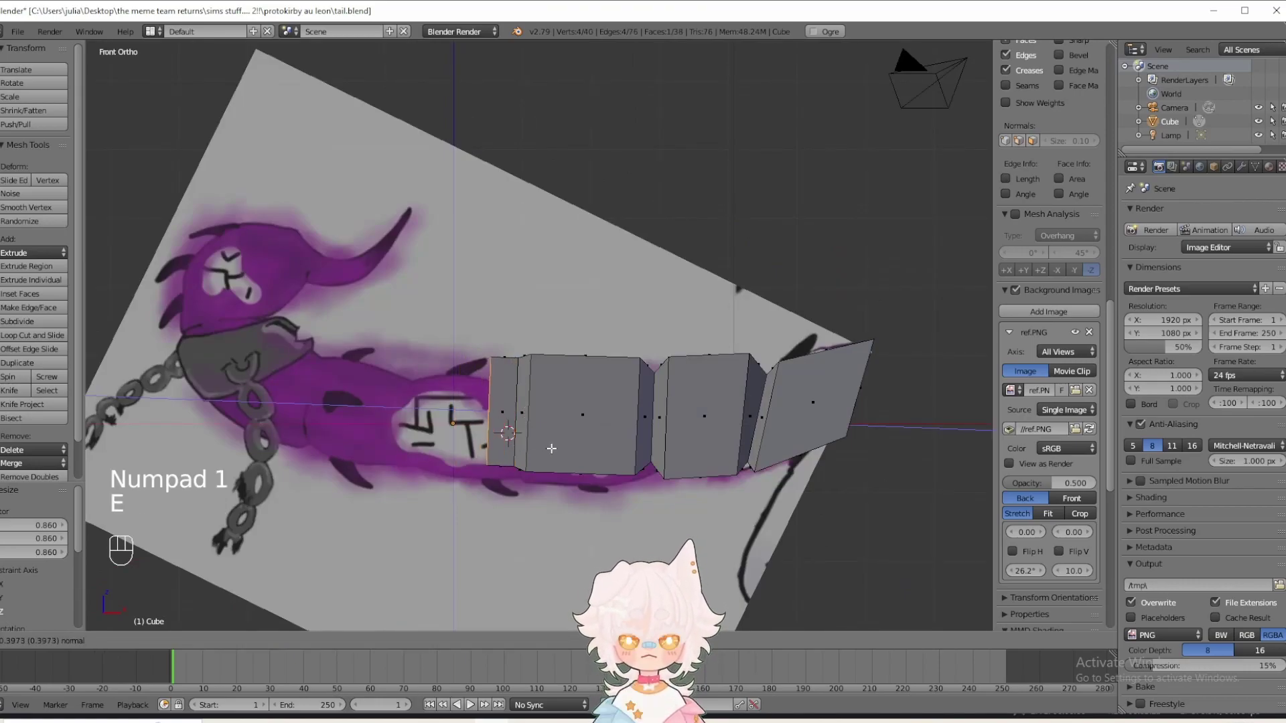
left_click(568, 444)
key("s")
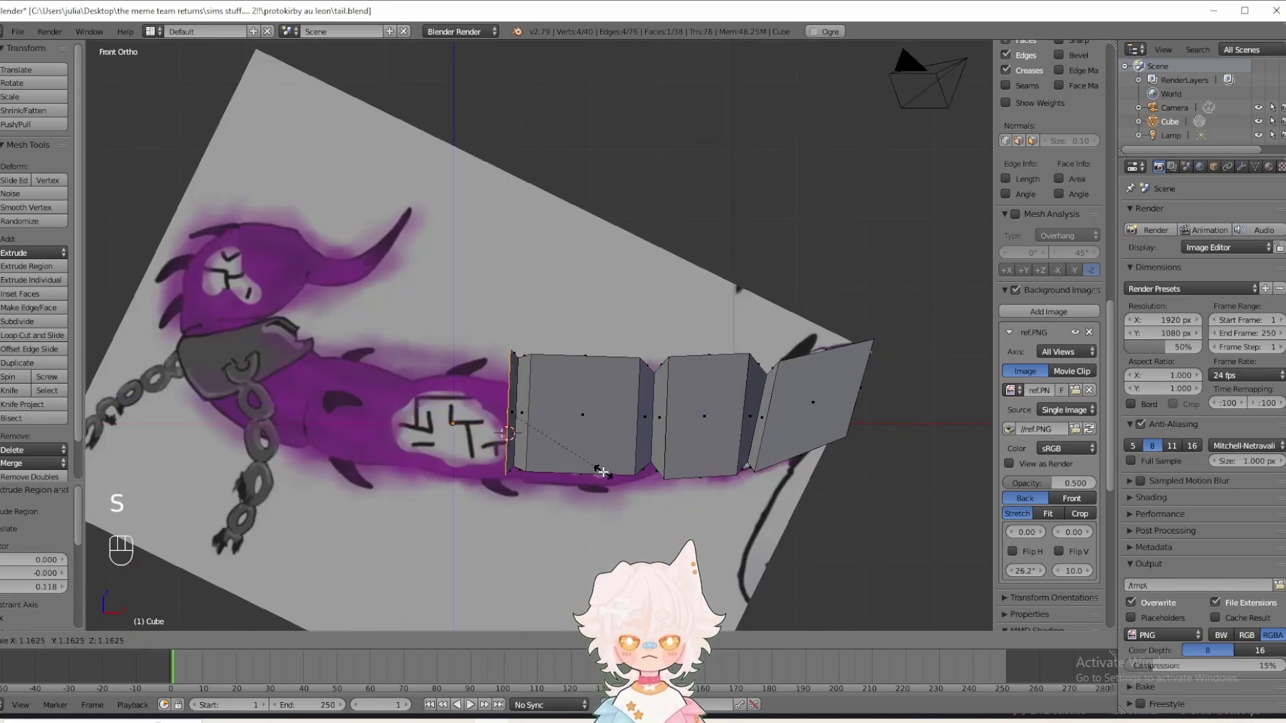
left_click(601, 470)
- Extrude the fourth tail segment from the end face, then extrude another 0.183 and scale that face down to about 0.756
key("e")
left_click(501, 463)
key("e")
left_click(394, 406)
key("s")
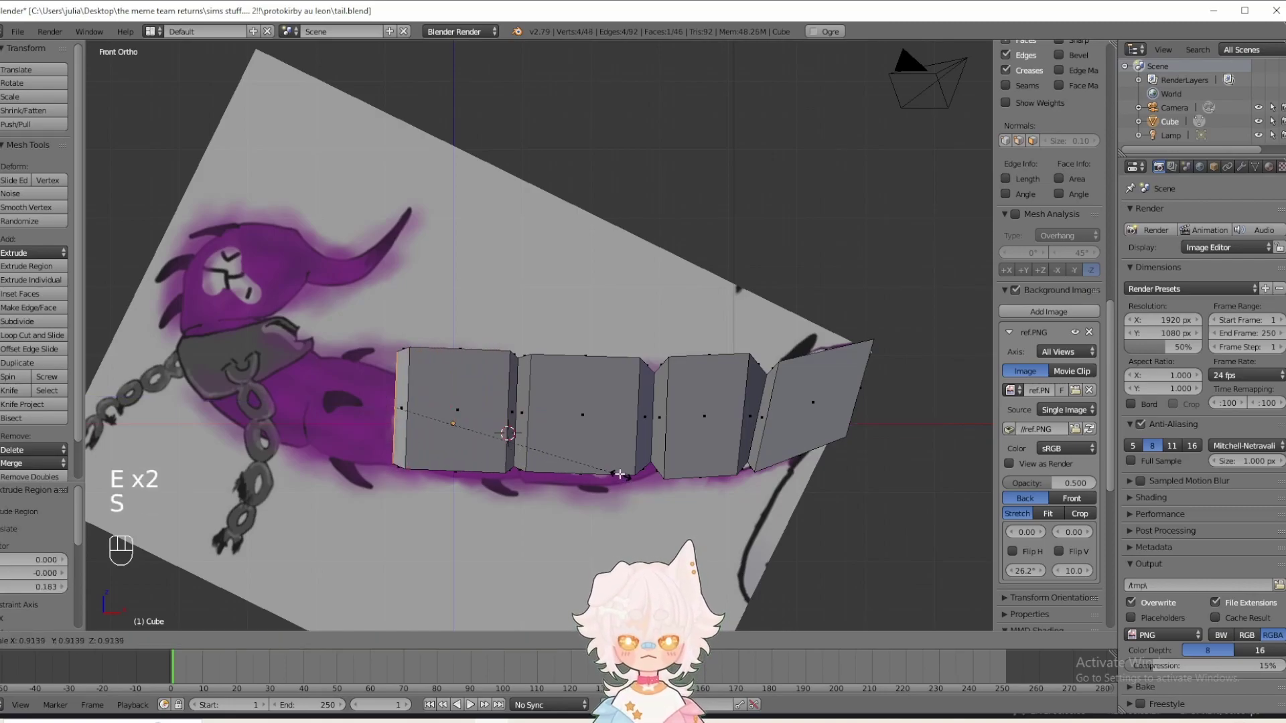
left_click(588, 453)
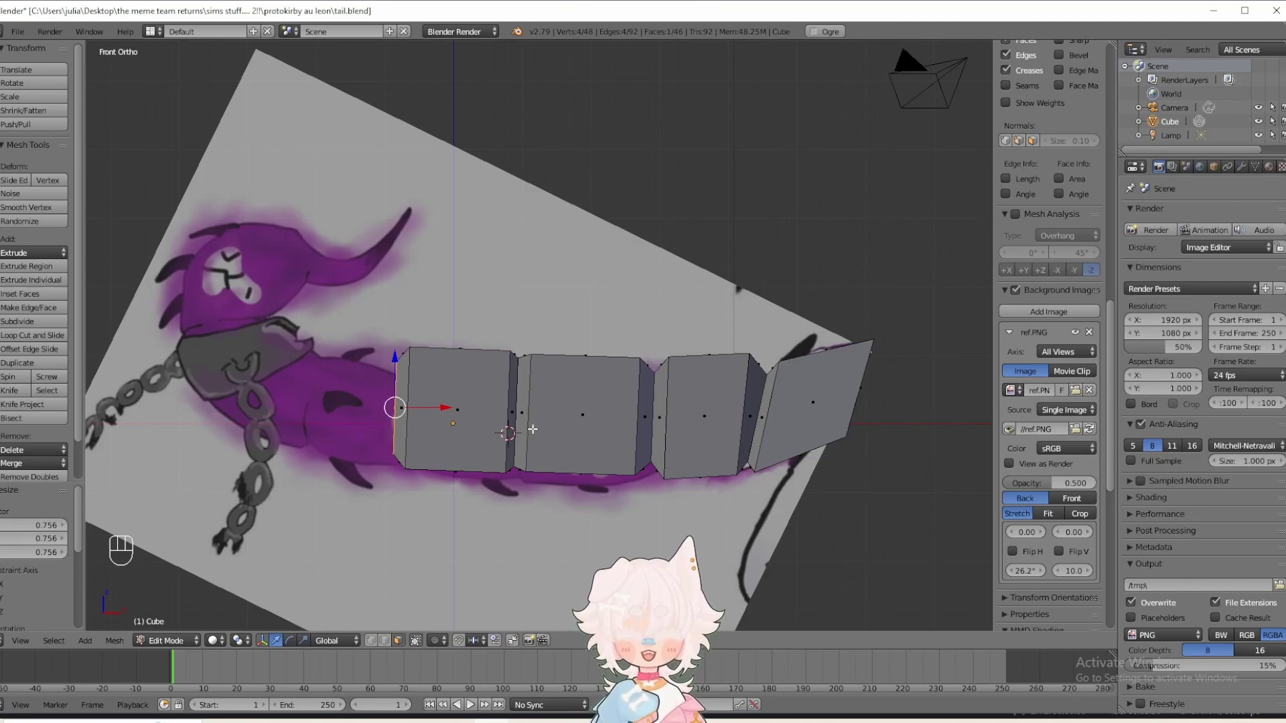
- Check the segments against the reference, extrude the narrowed end face a short way, and scale it up by about 1.428
scroll(532, 428, "down", 2)
scroll(703, 442, "up", 1)
key("z")
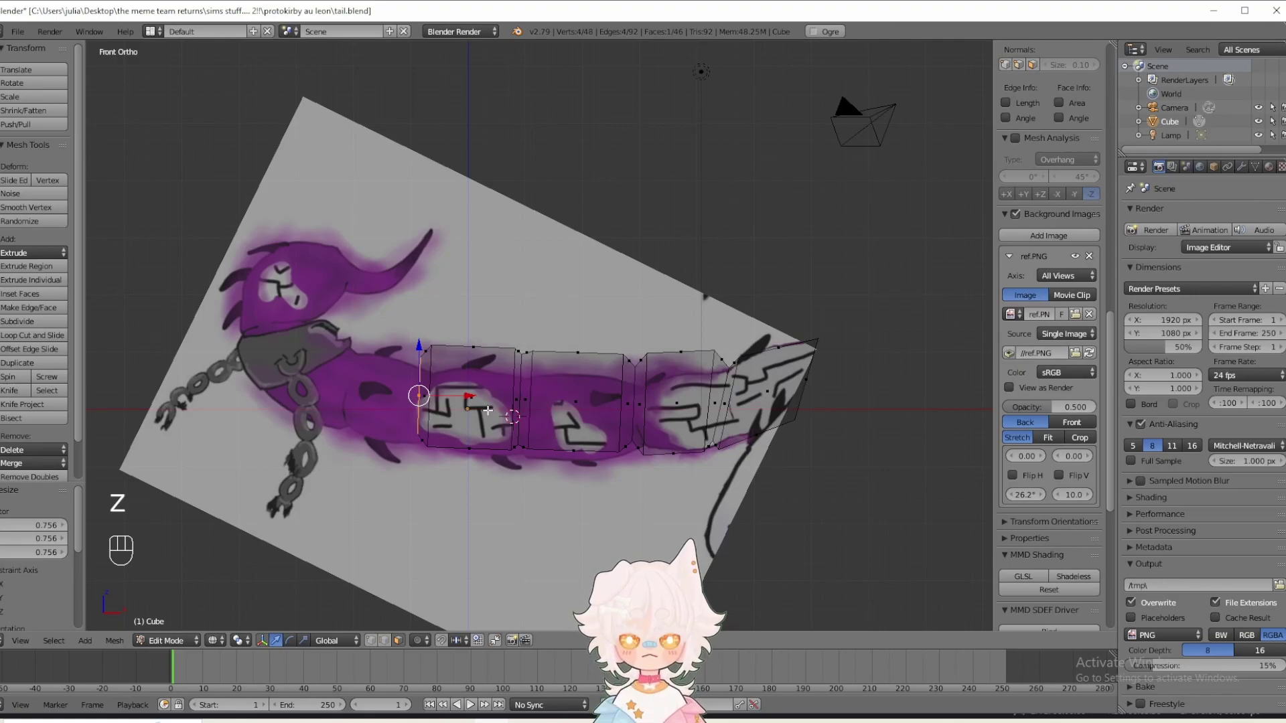
key("z")
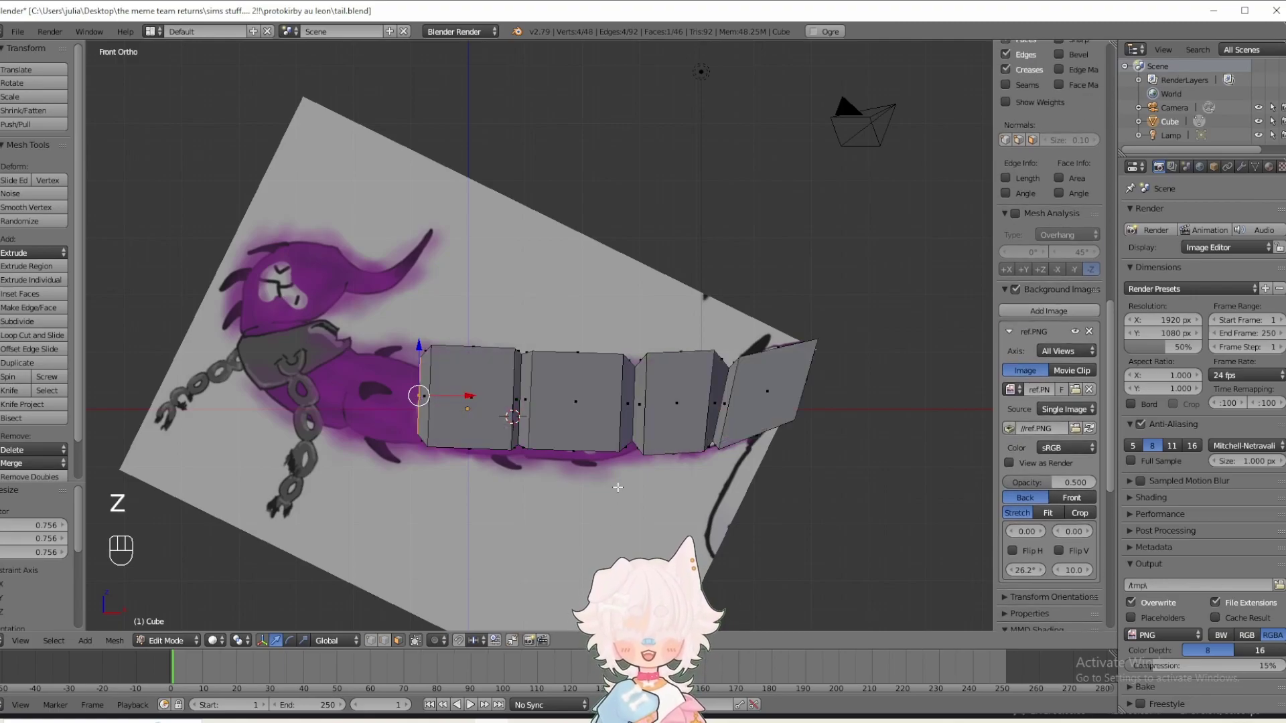
middle_click_drag(330, 438, 424, 464)
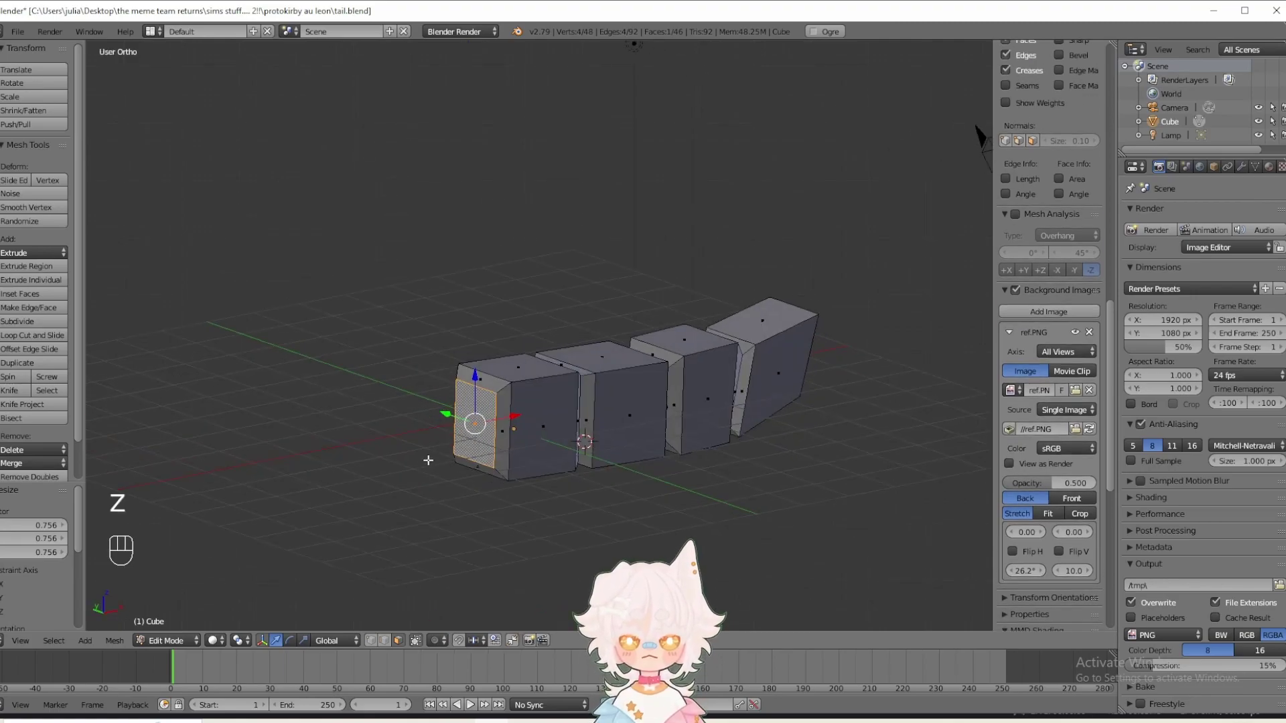
key("KP_1")
key("e")
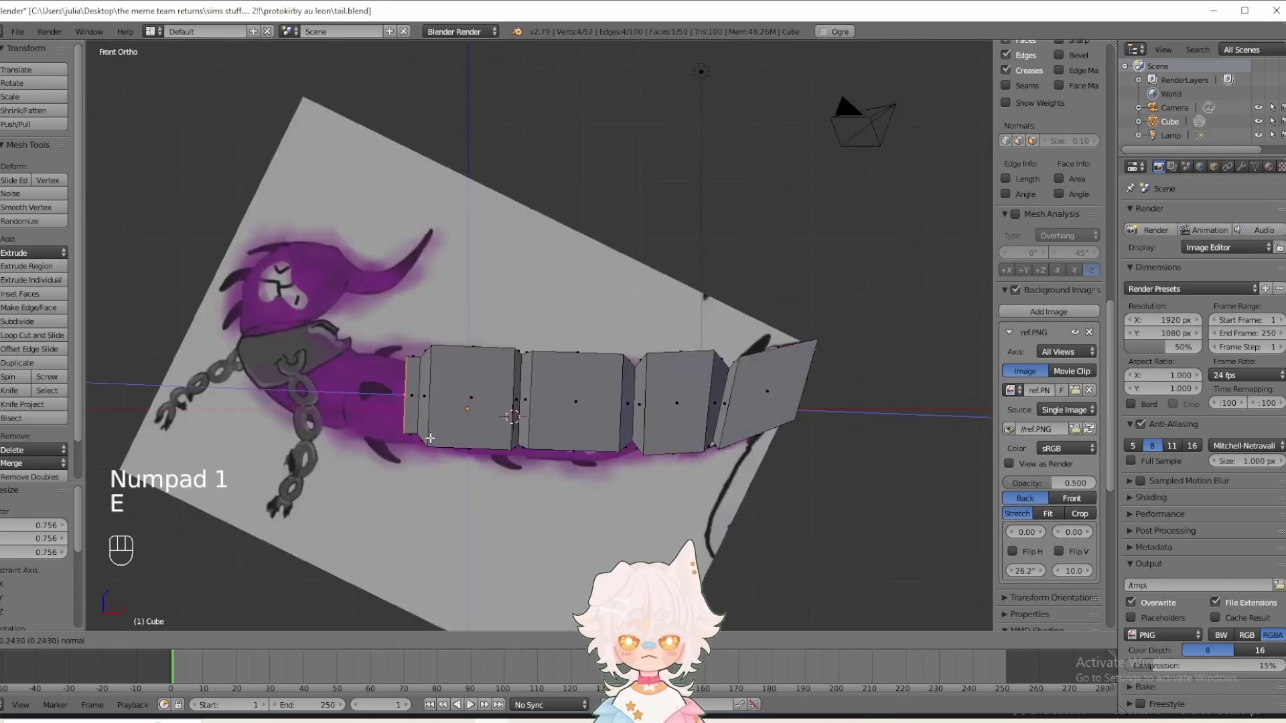
left_click(436, 438)
key("s")
left_click(600, 525)
- Extrude the fifth tail segment from the end face, then extrude another 0.206 and scale that face down to about 0.67
key("e")
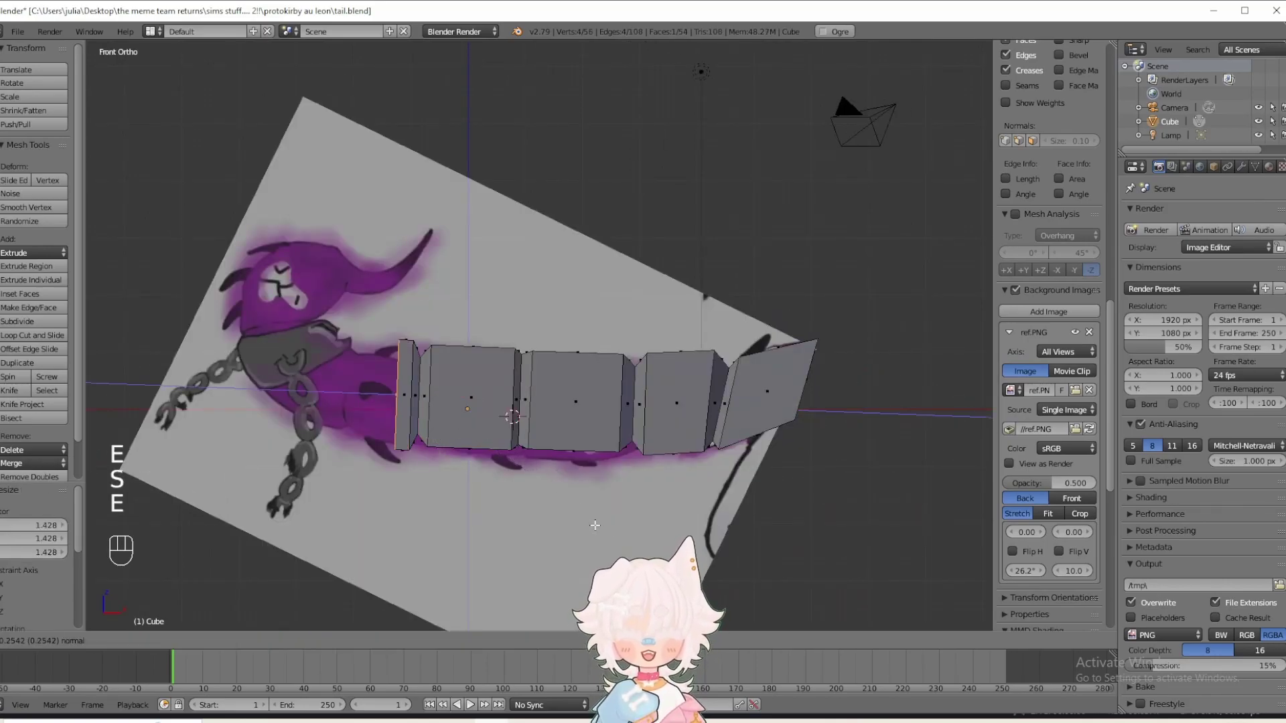
left_click(533, 519)
key("s")
right_click(506, 504)
key("e")
left_click(469, 477)
key("s")
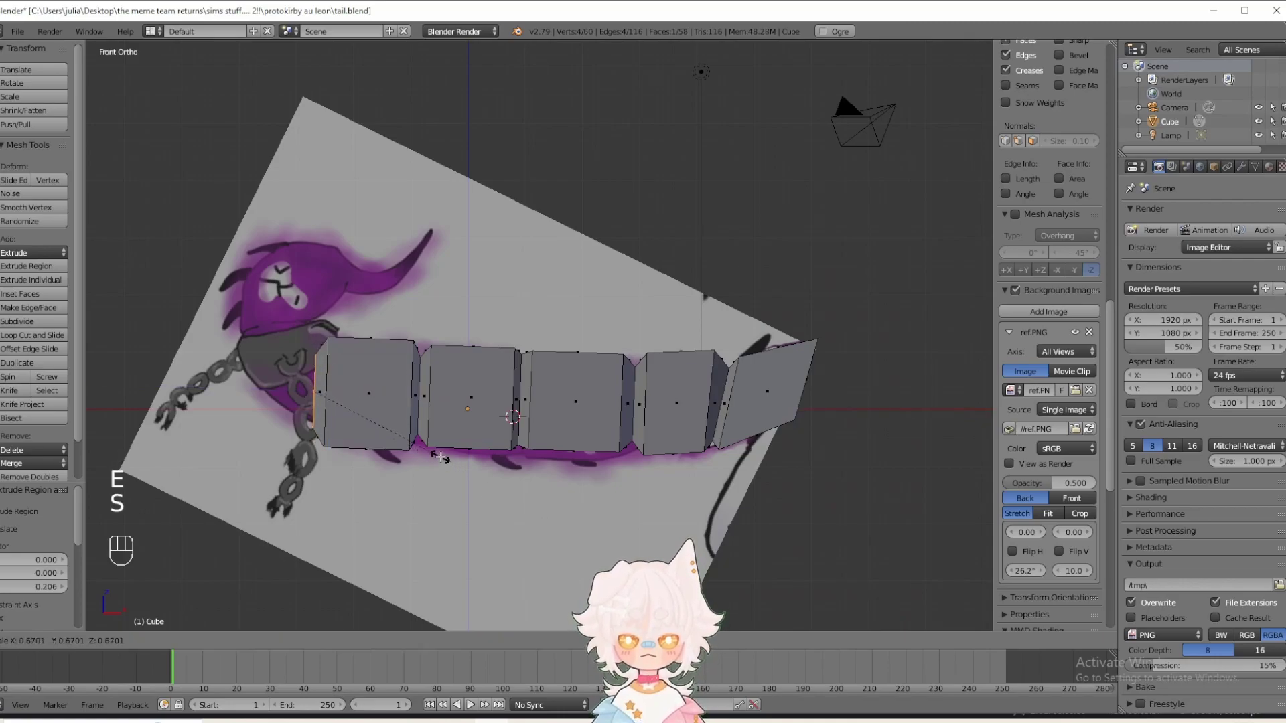
left_click(441, 457)
- Select the whole tail mesh, move it about 0.919 along X away from the tail tip, and clear the selection
key("a")
key("a")
key("a")
left_click_drag(603, 396, 824, 387)
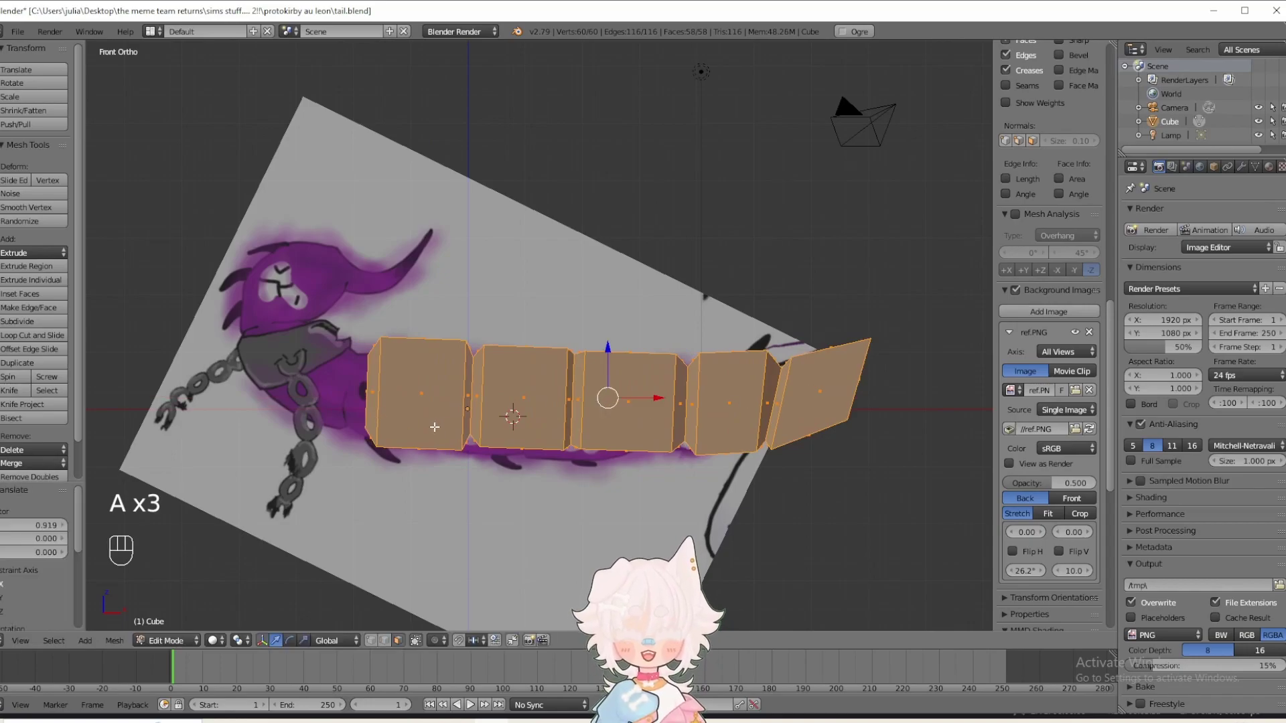
key("a")
- Select the end face at the tail-tip side, extrude it a short way, and scale it up by about 1.437
middle_click_drag(387, 416, 413, 457)
right_click(421, 458)
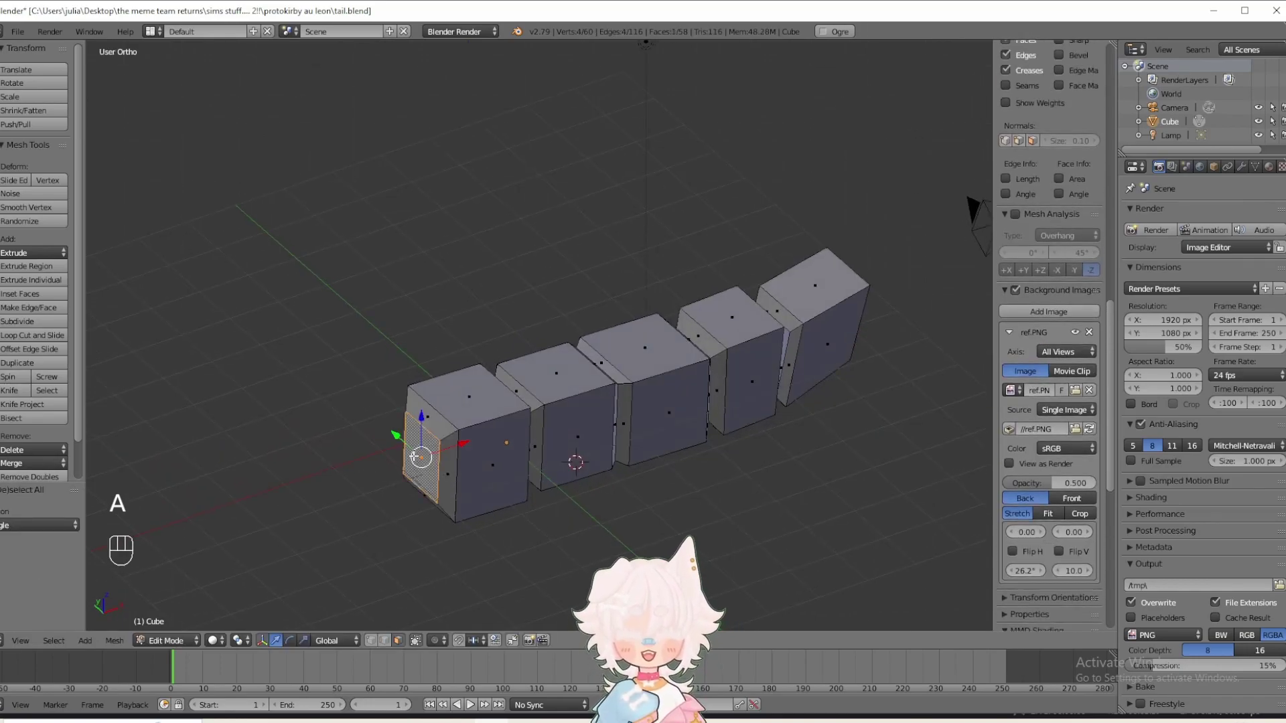
key("KP_1")
key("e")
left_click(428, 452)
key("s")
left_click(442, 479)
- Extrude the end face about 1.61 for the sixth segment, then extrude another 0.168 and scale that face down to about 0.637
key("e")
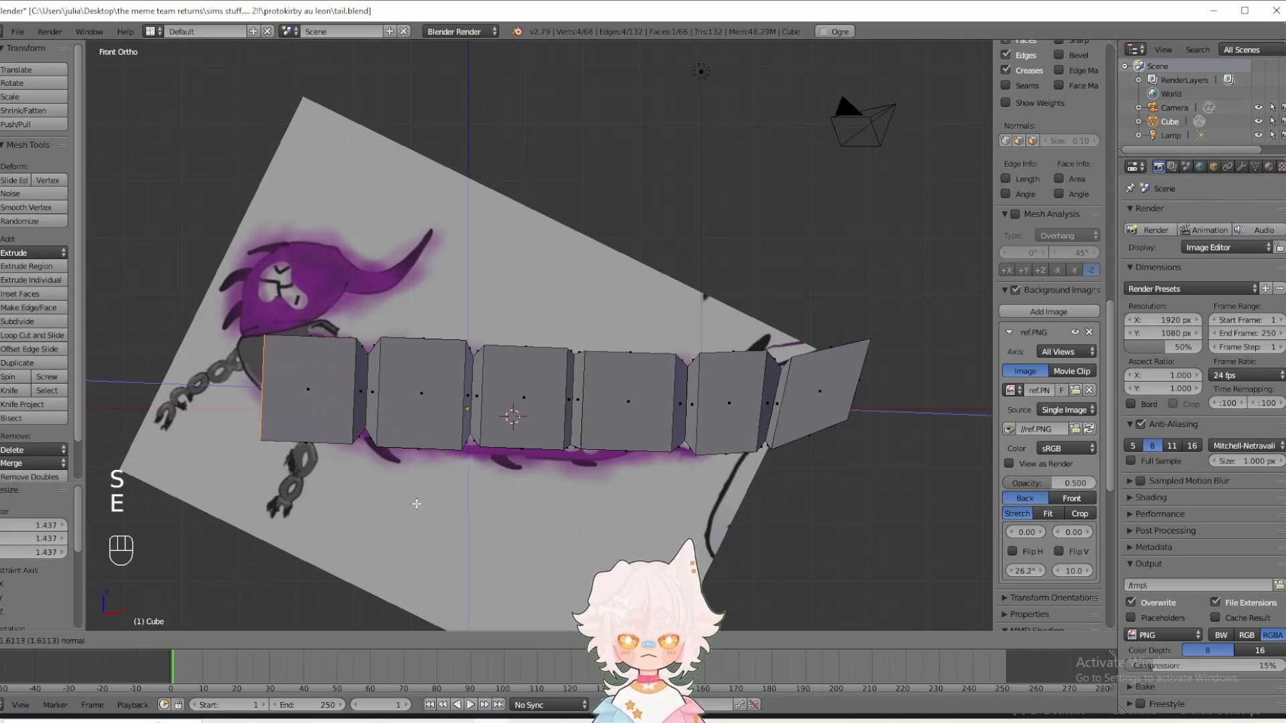
left_click(415, 505)
key("e")
left_click(406, 470)
key("s")
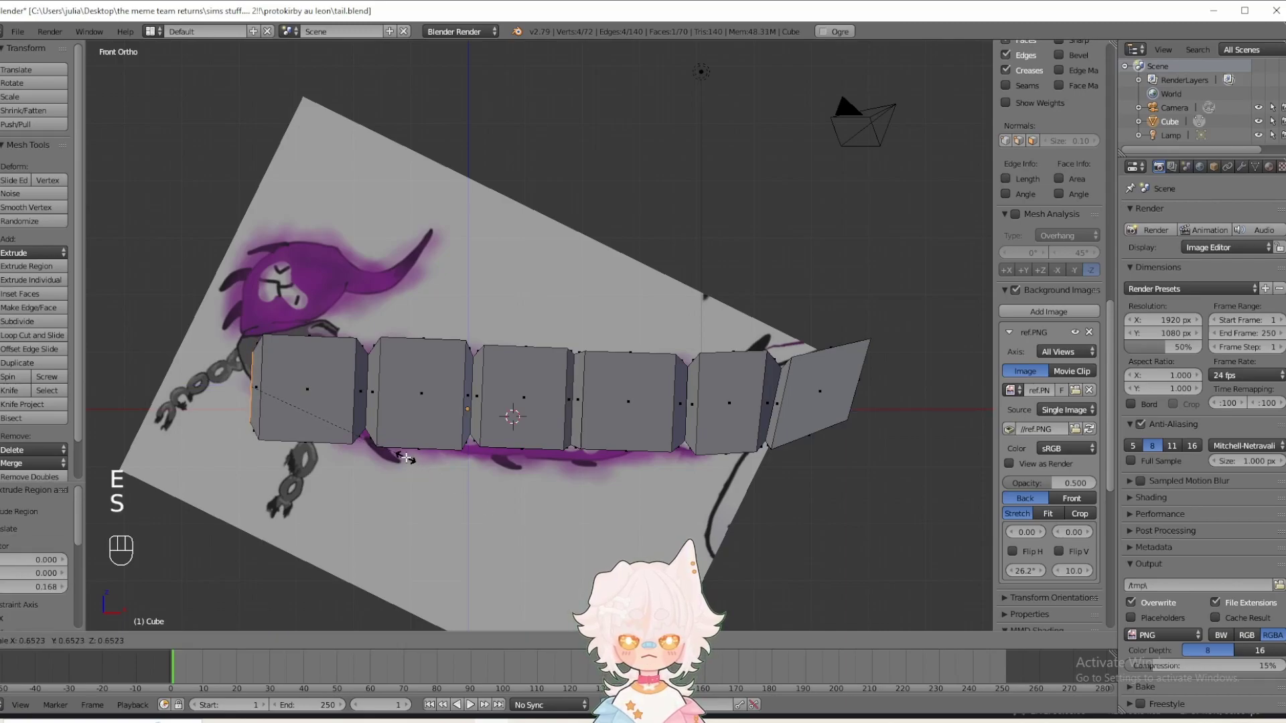
left_click(404, 457)
- Set the background image's rotation to 0° and its offset to X -2.60 and Y 3.50
middle_click_drag(504, 453, 592, 487)
key("KP_1")
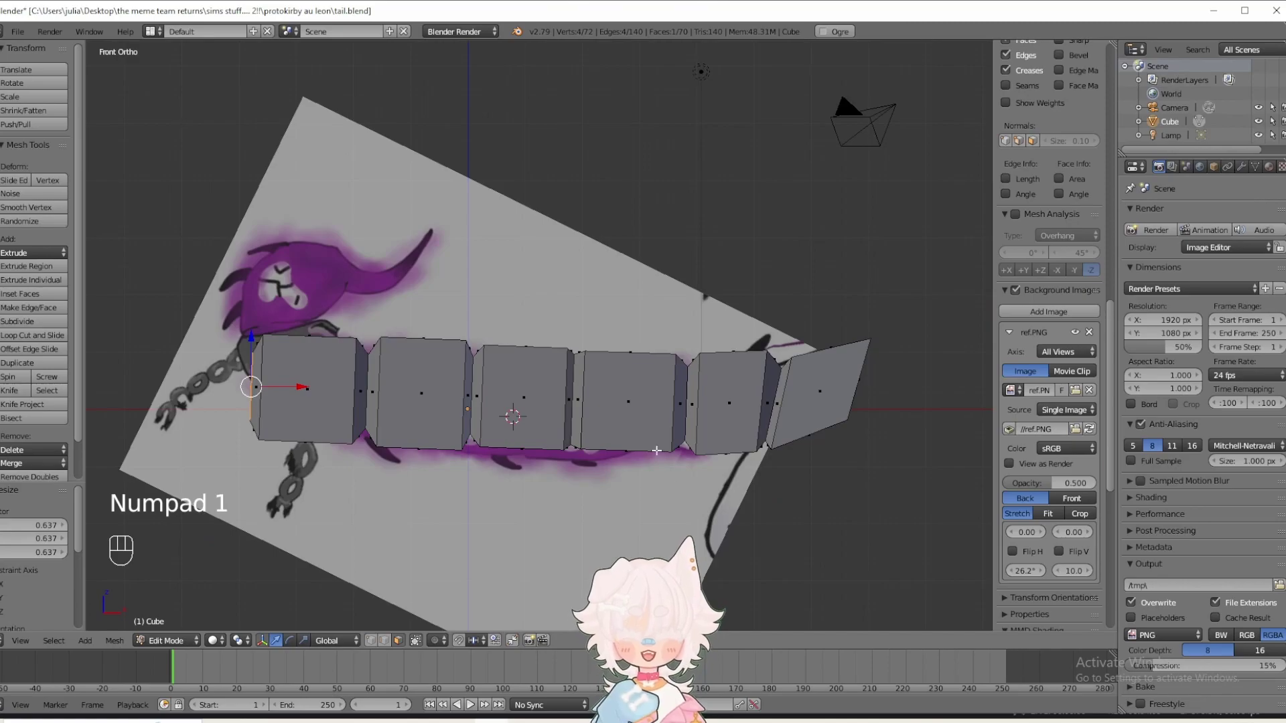
middle_click_drag(323, 377, 444, 377, "shift")
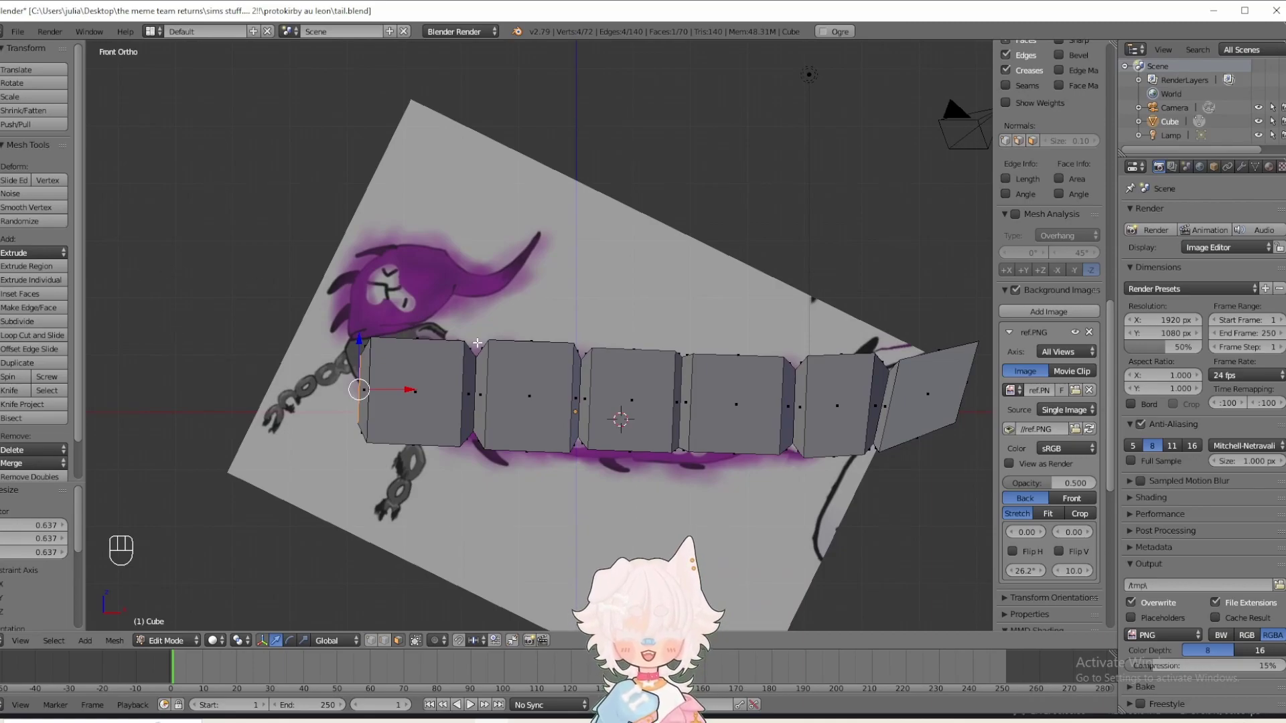
left_click_drag(1033, 575, 887, 575)
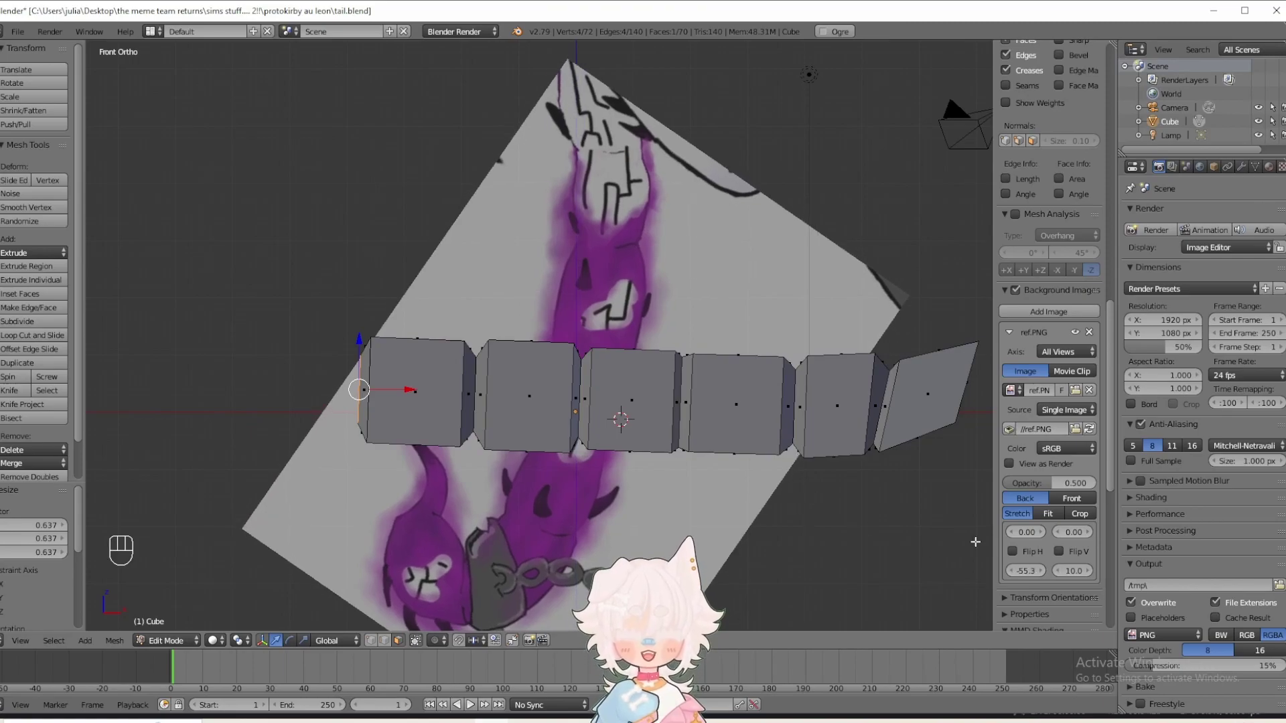
left_click(1028, 573)
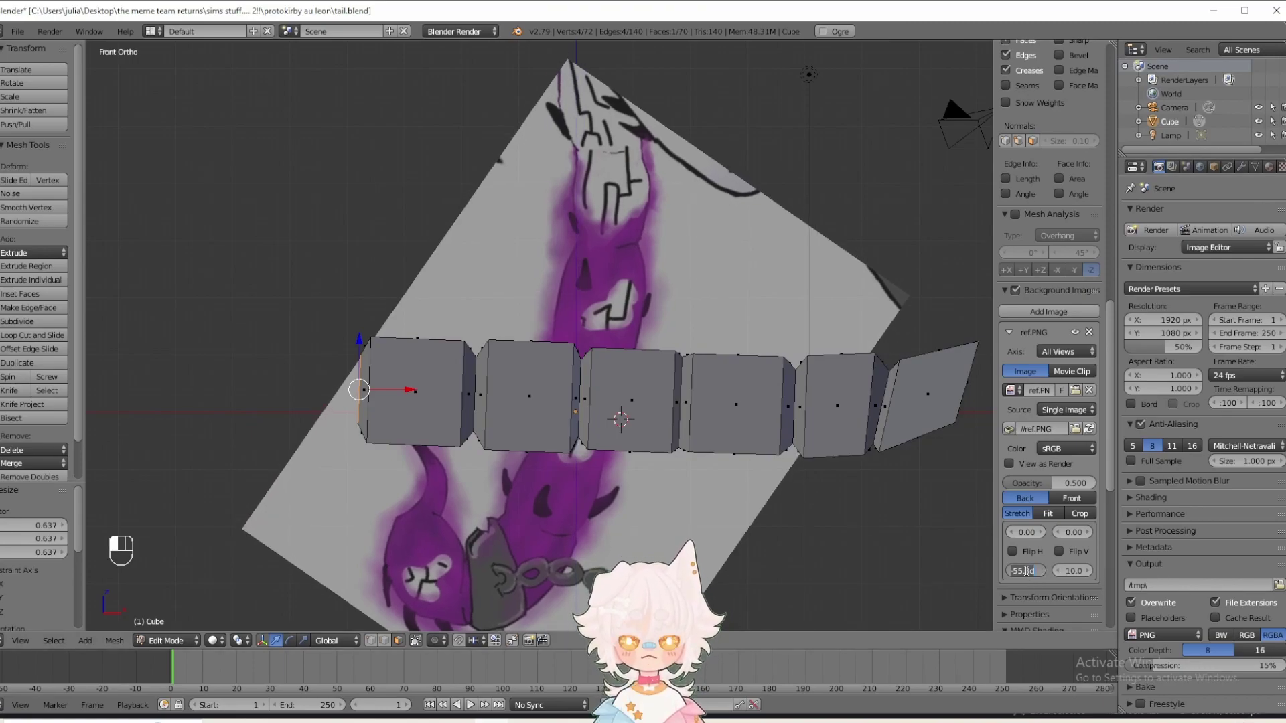
type("0")
key("Return")
left_click_drag(1072, 531, 1011, 534)
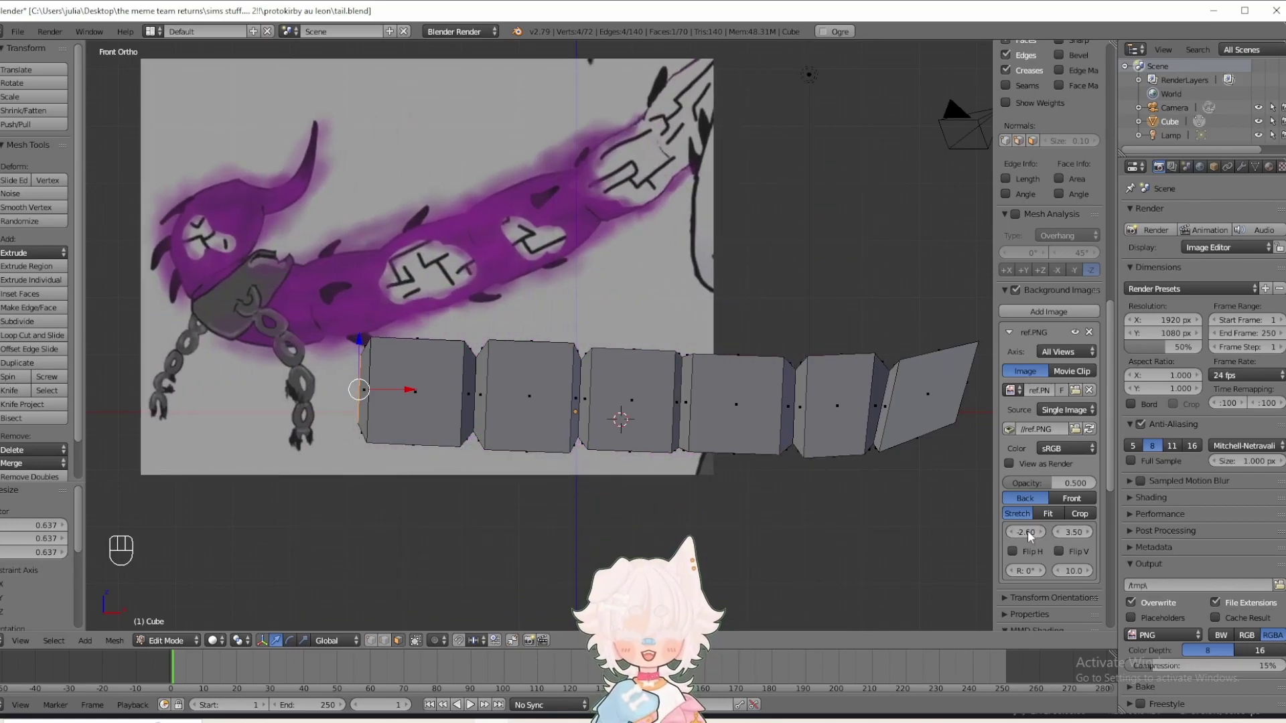
middle_click_drag(219, 314, 335, 343, "shift")
- Deselect all of the tail's geometry and save the tail.blend file
key("a")
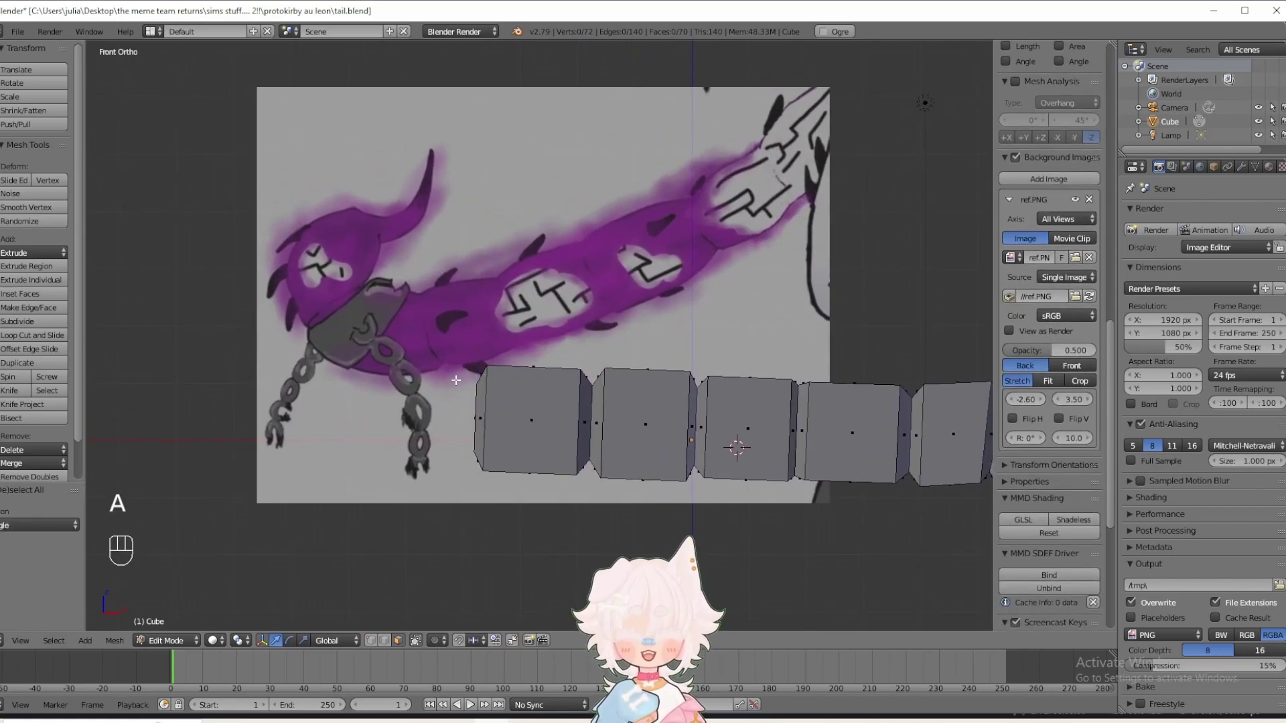
left_click(18, 32)
left_click(51, 152)
scroll(459, 402, "up", 3)
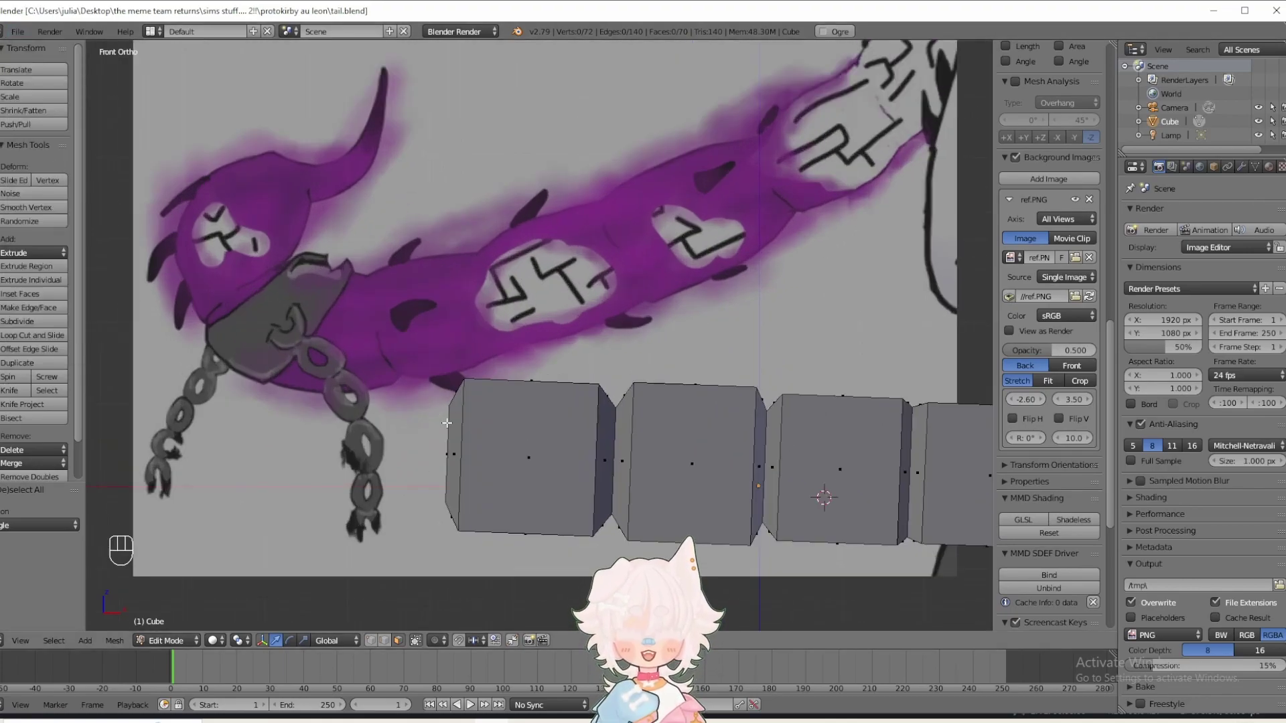
- Select the tail's open end face and extrude it outward twice, about 0.127 and about 0.126
middle_click_drag(469, 425, 536, 473, "shift")
right_click(536, 474)
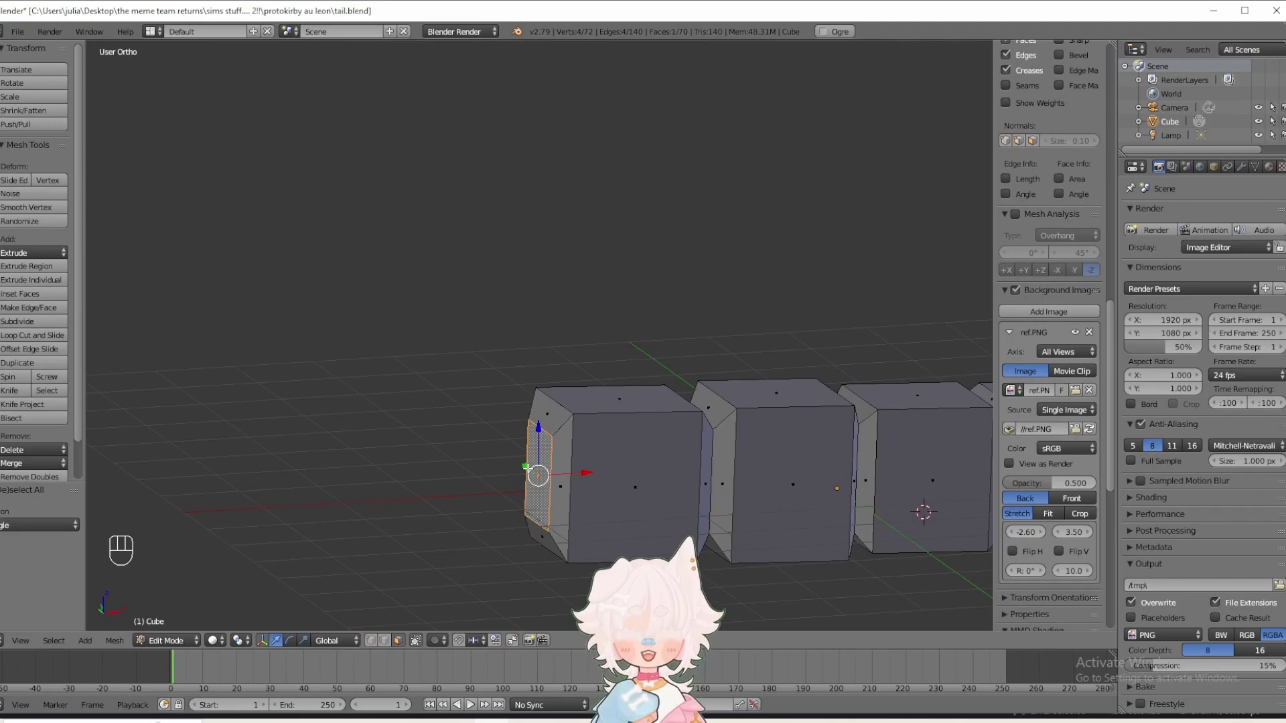
key("KP_1")
key("e")
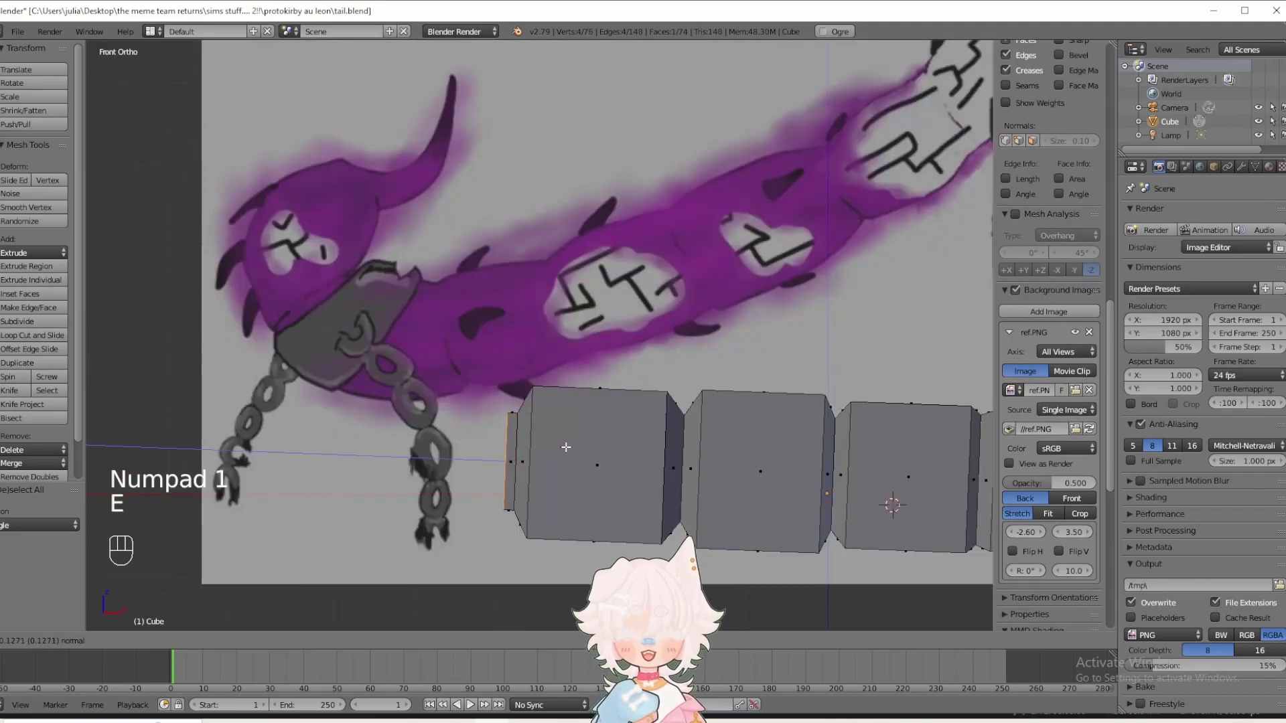
left_click(566, 448)
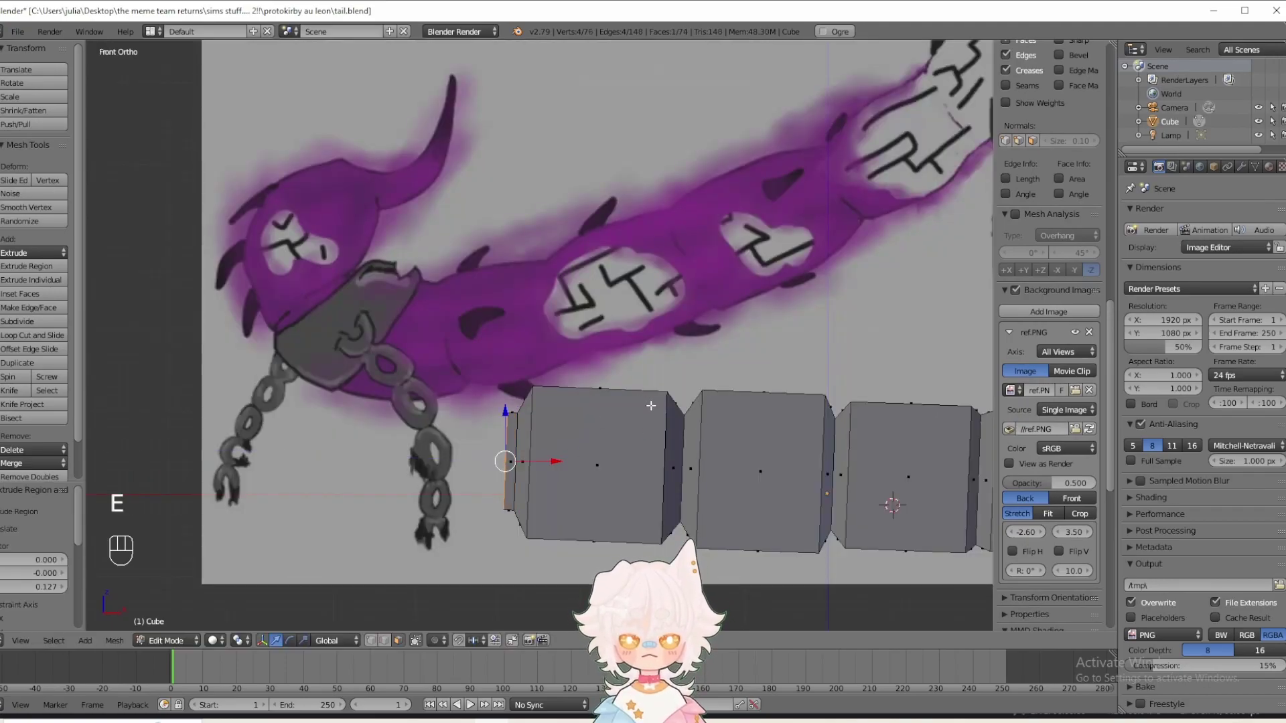
key("e")
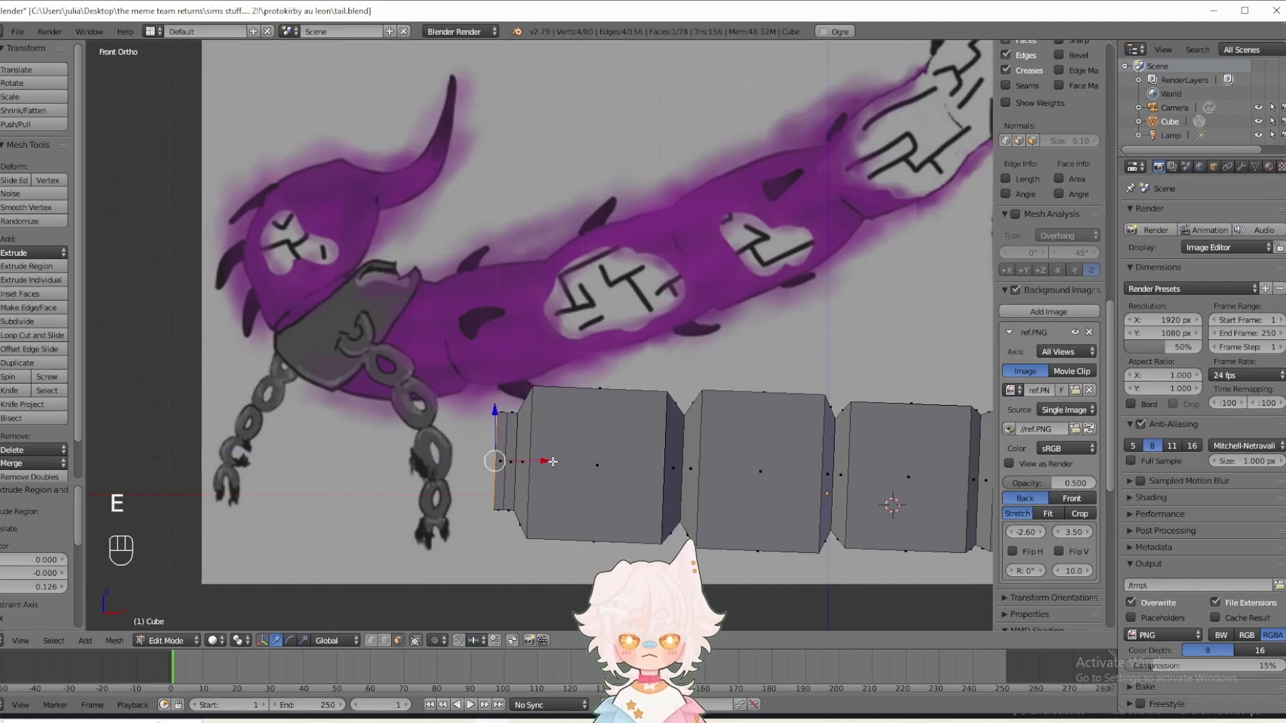
- Scale the end face up by about 2.163, then extrude it a short way and enlarge it to flare the final segment
key("s")
left_click(609, 523)
key("e")
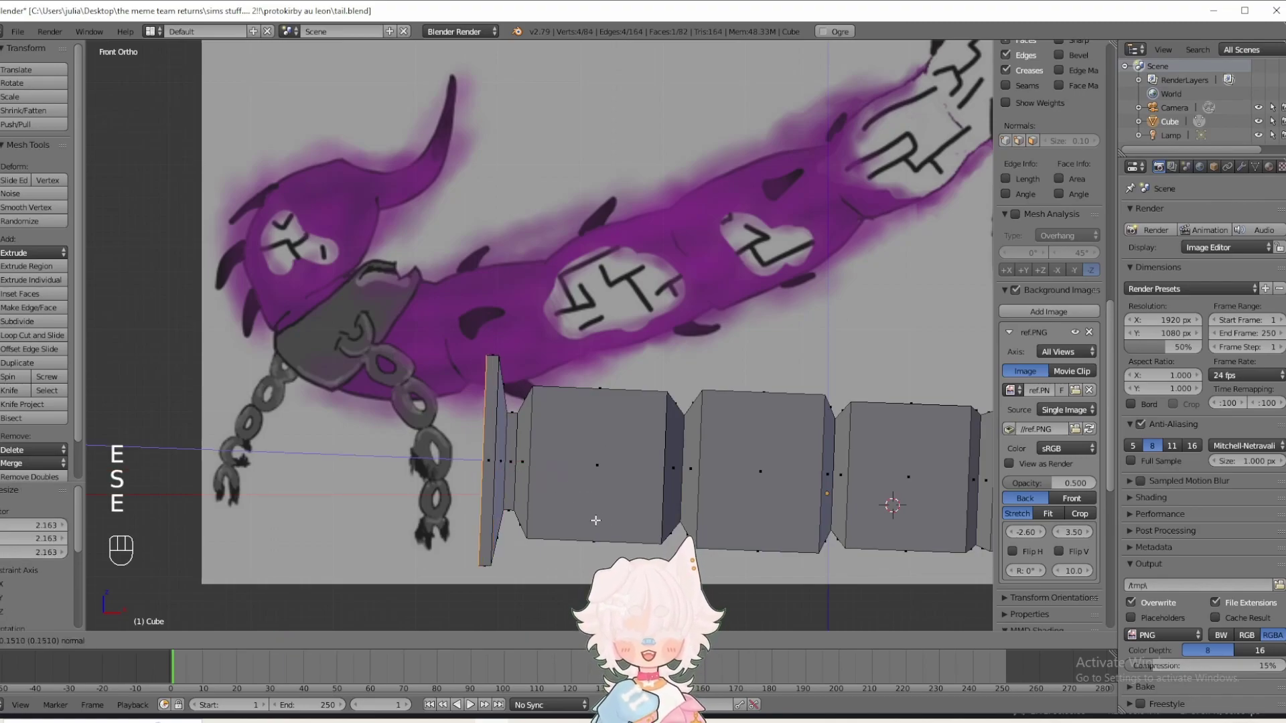
left_click(596, 528)
key("s")
left_click(588, 532)
- Extrude the end face outward in further sections to form the final segment's thick body, about 1.028 for the last one
key("e")
left_click(501, 539)
key("e")
left_click(499, 541)
key("e")
left_click(462, 532)
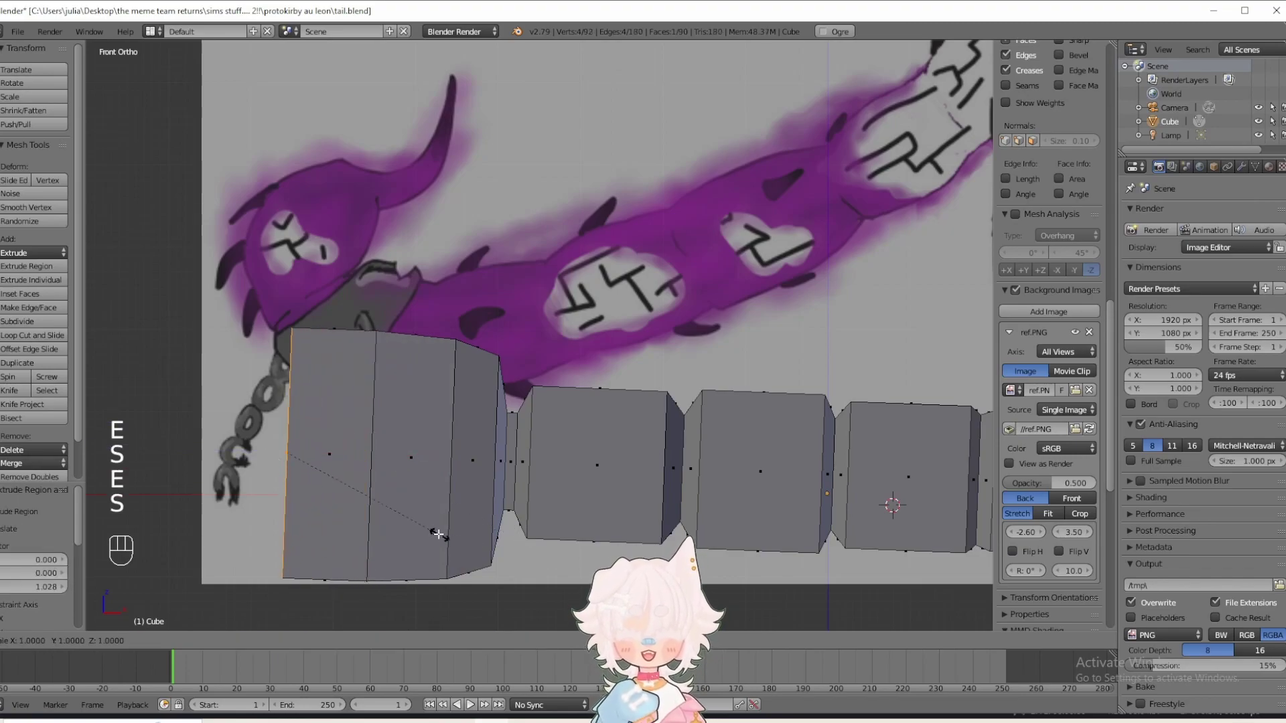
- Scale the end face down, extrude it about 0.607, and shrink the new end to about 0.475 to taper the tail head
key("s")
left_click(395, 500)
left_click(347, 492)
key("s")
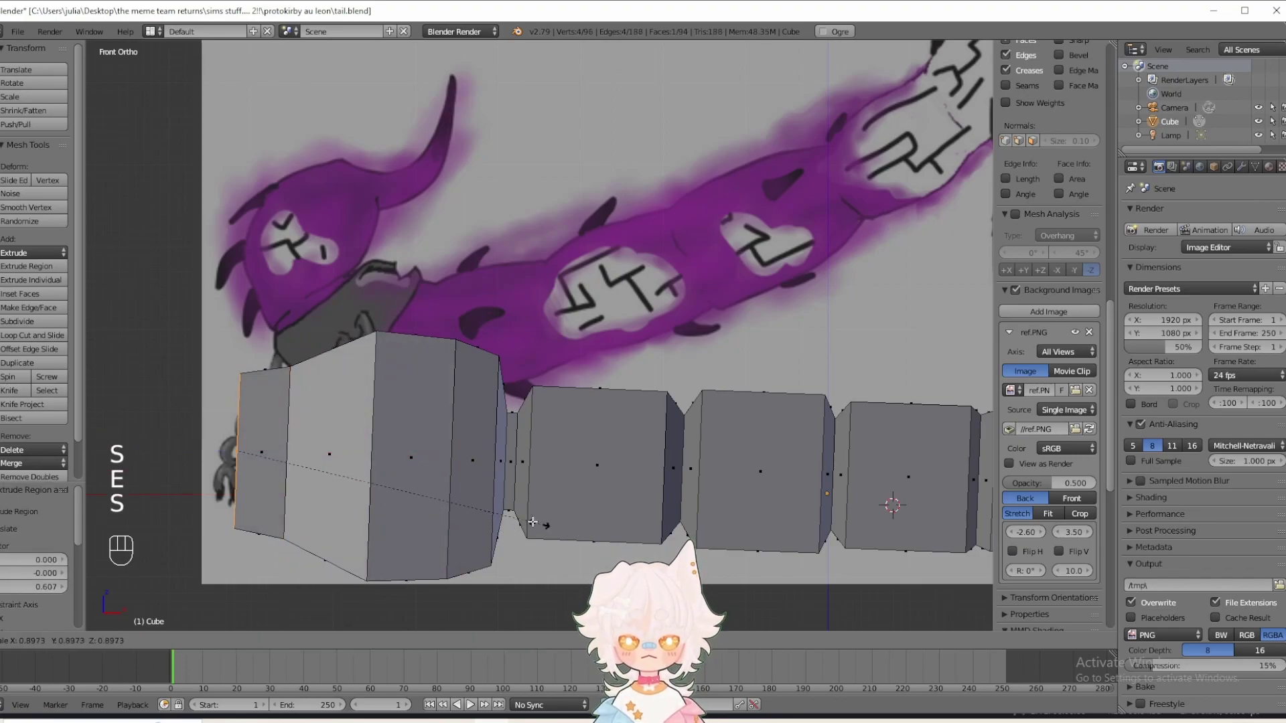
left_click(401, 481)
scroll(401, 481, "down", 3)
middle_click_drag(401, 481, 786, 499)
key("KP_1")
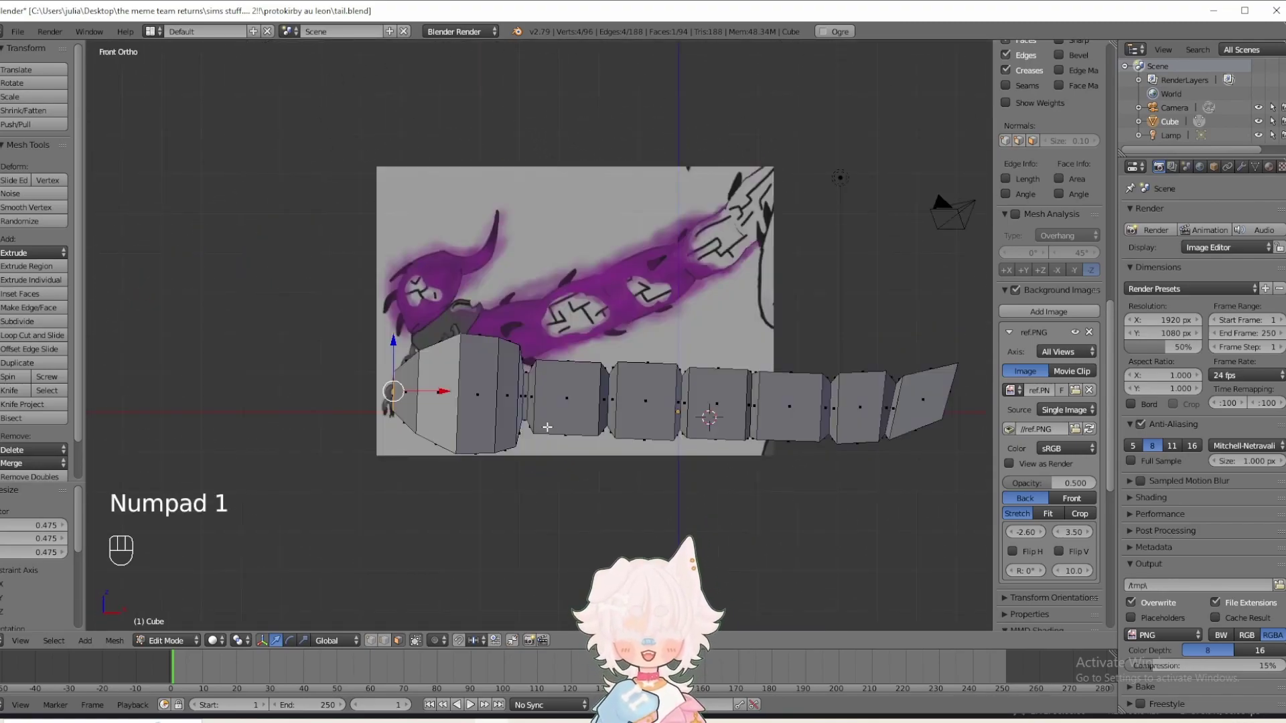
- Add one lengthwise loop cut along the whole tail and slide it below the middle of the side faces
middle_click_drag(406, 370, 452, 390, "shift")
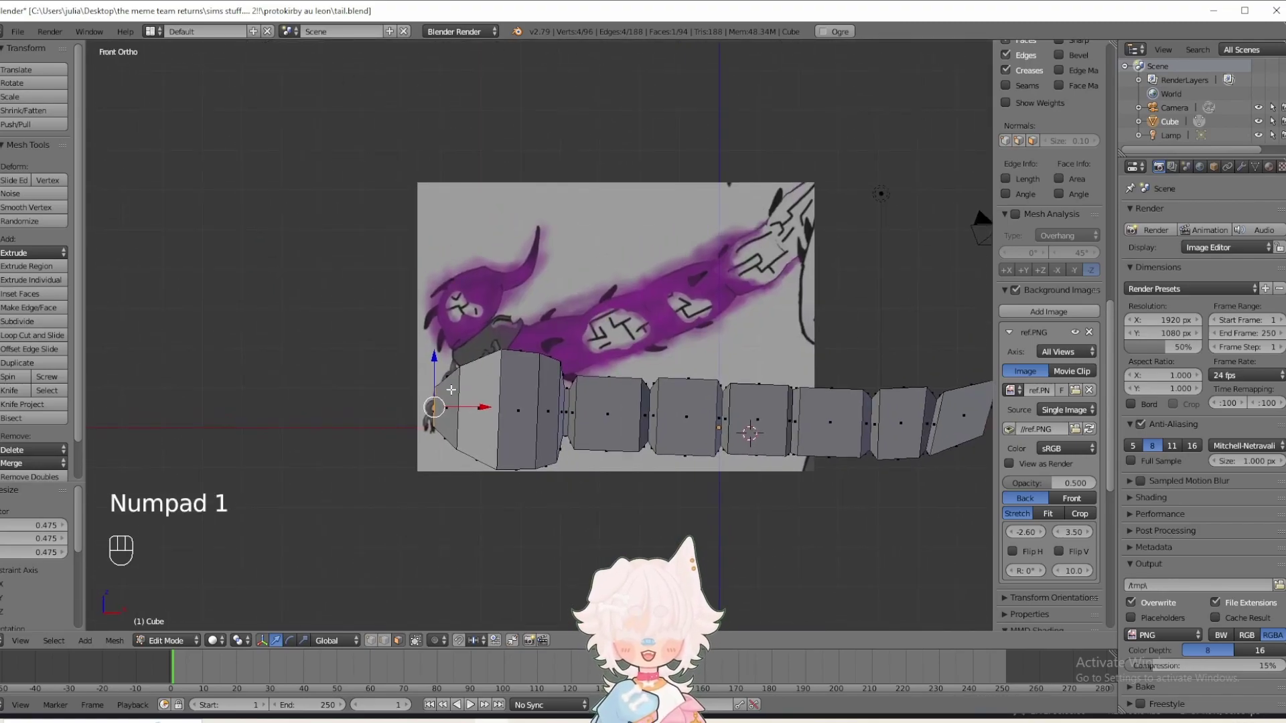
scroll(458, 394, "up", 1)
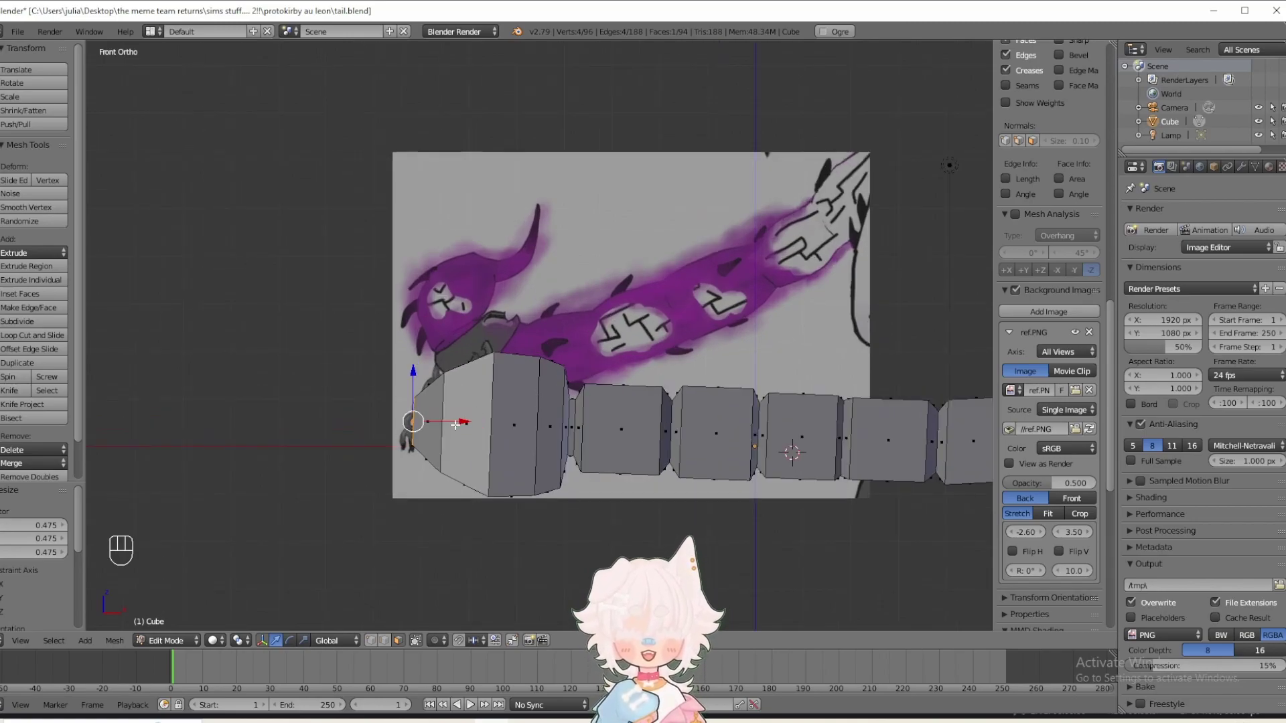
scroll(444, 427, "up", 1)
key("shift+r")
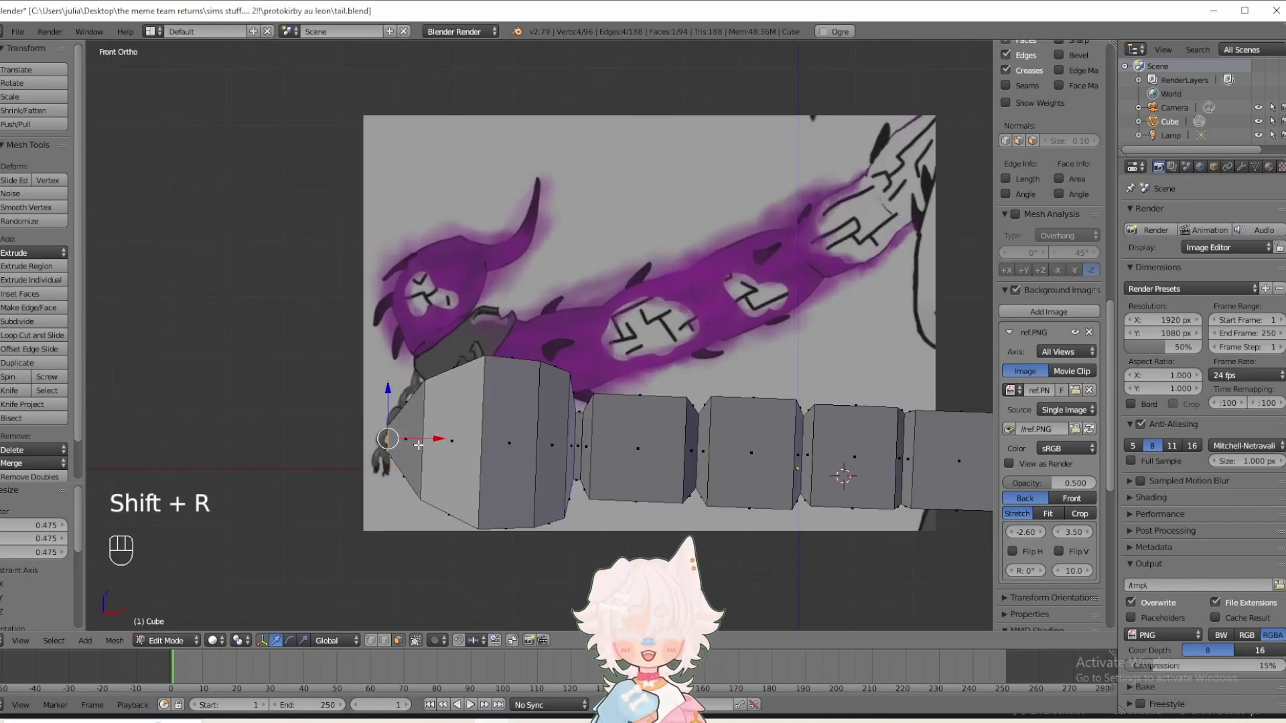
key("ctrl+z")
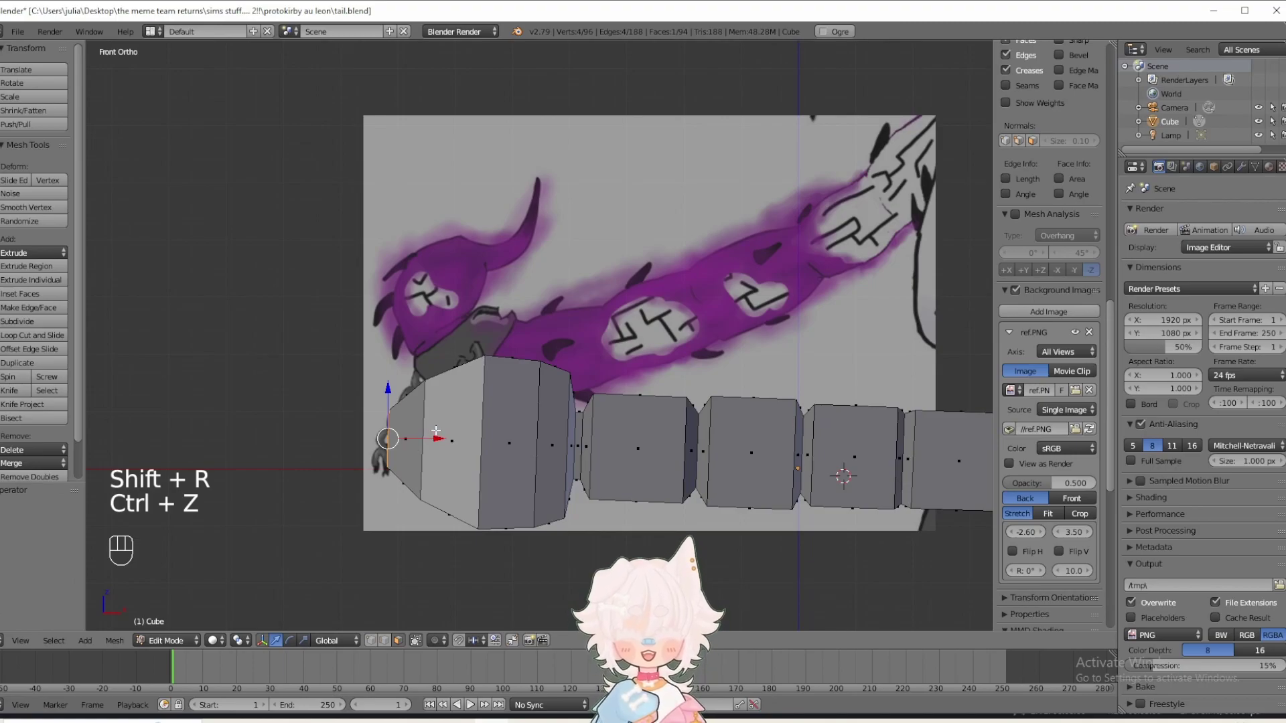
key("ctrl+r")
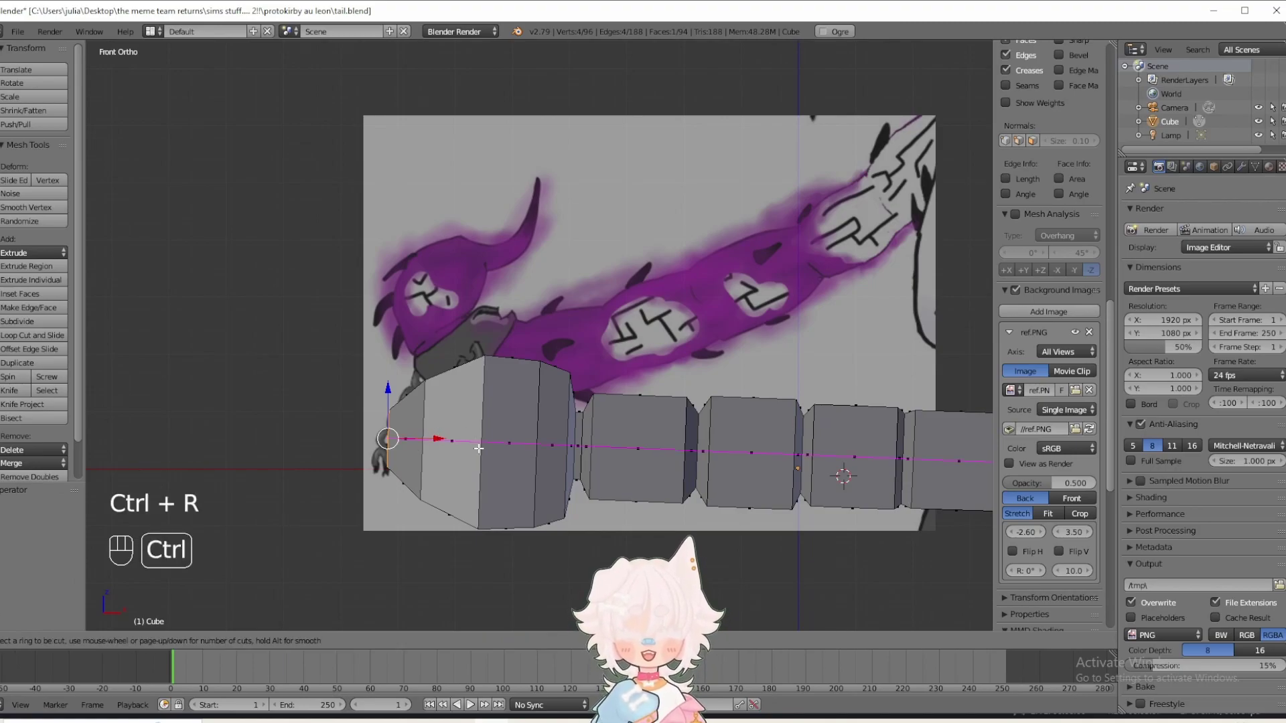
left_click(472, 446)
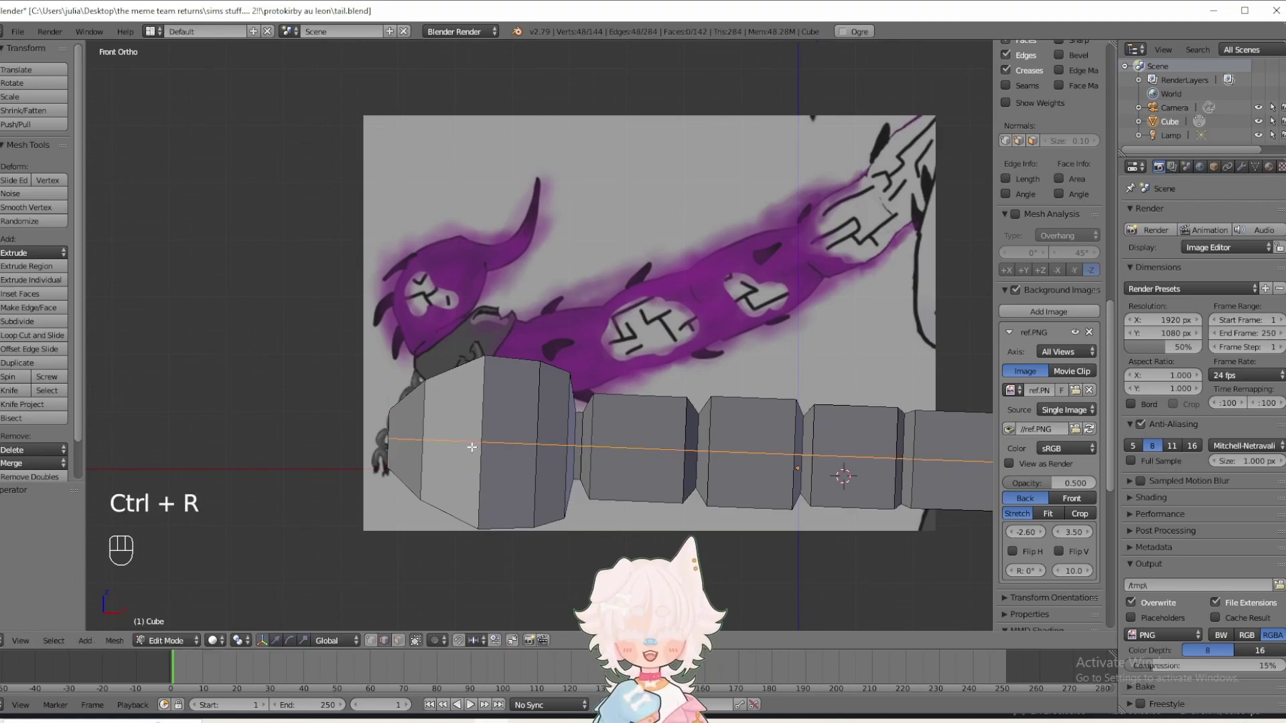
left_click(461, 496)
- Select the lower end face below the new loop cut in face mode and extrude it about 0.497
middle_click_drag(461, 496, 473, 493)
key("ctrl+Tab")
left_click(451, 492)
right_click(456, 483)
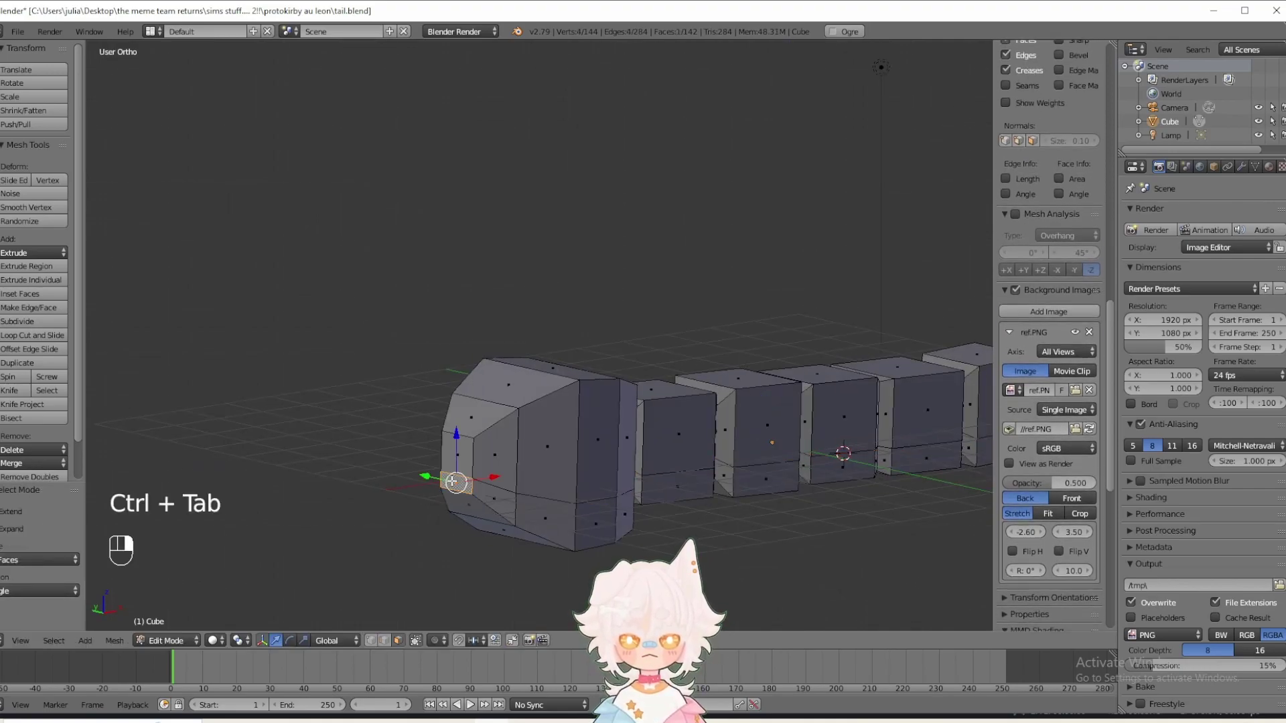
key("KP_3")
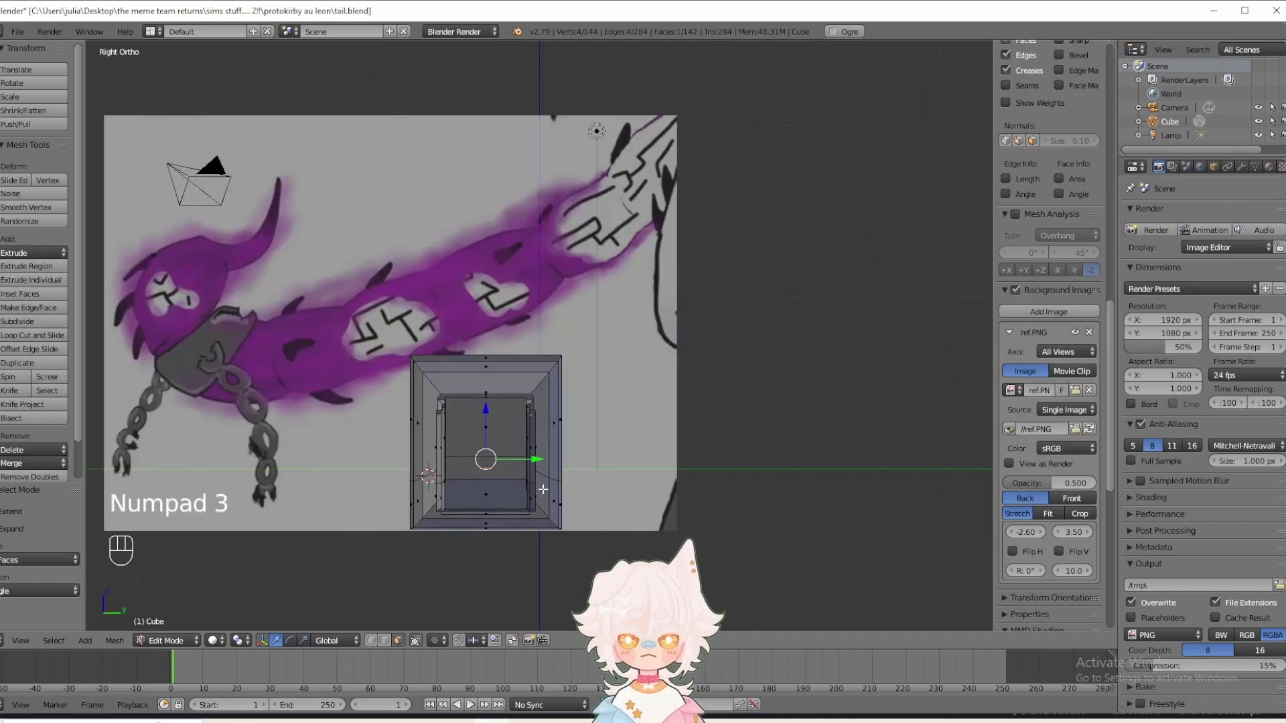
key("KP_1")
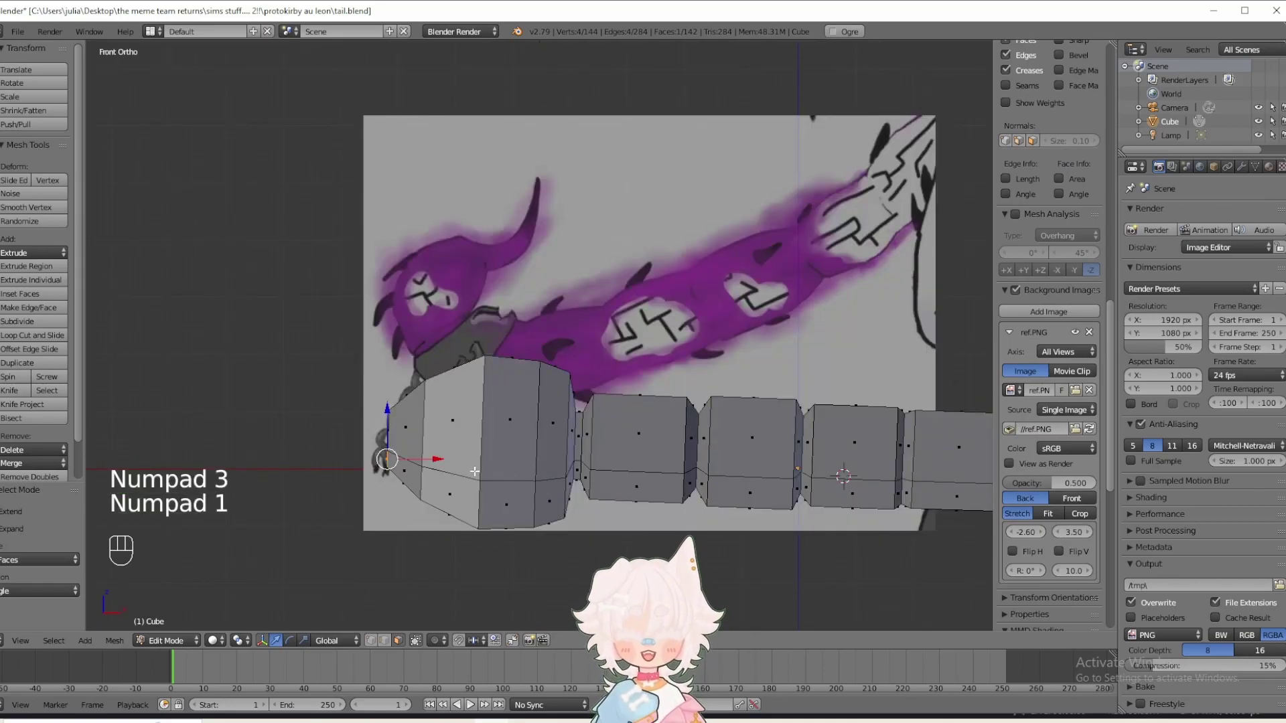
key("e")
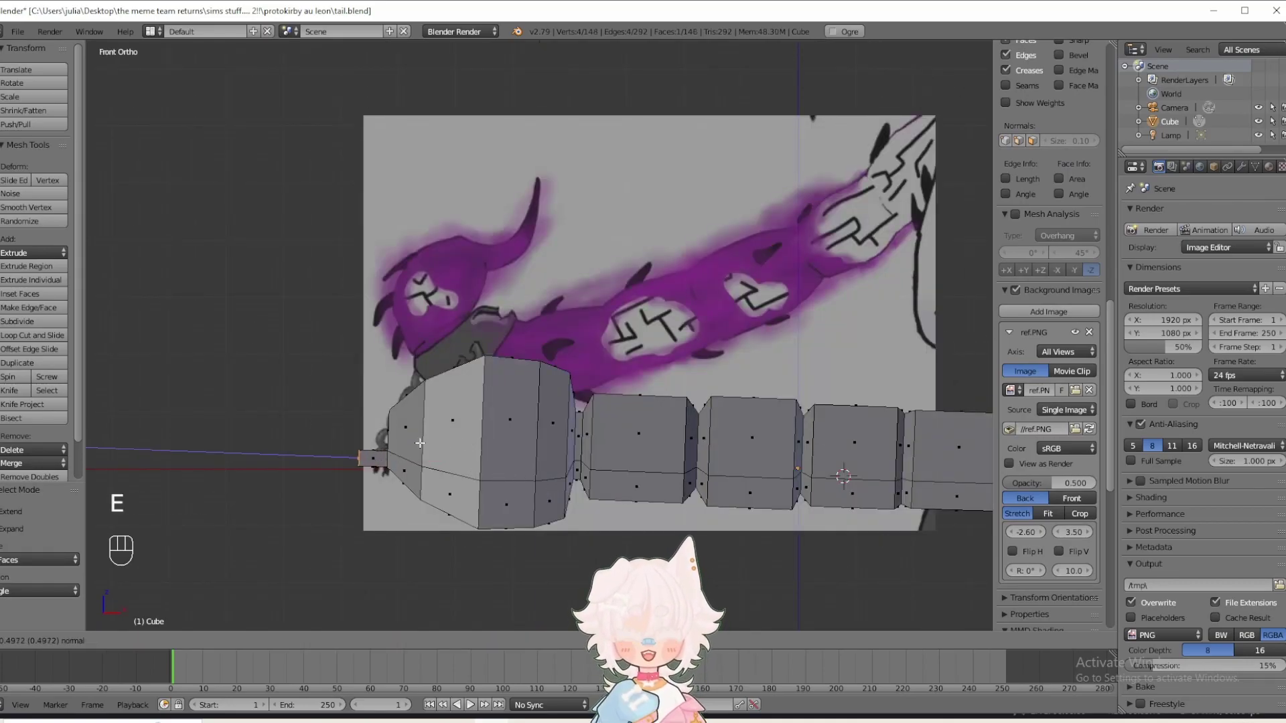
left_click(433, 435)
- Rotate the small extruded end face about 37° and scale it up by about 1.623
key("r")
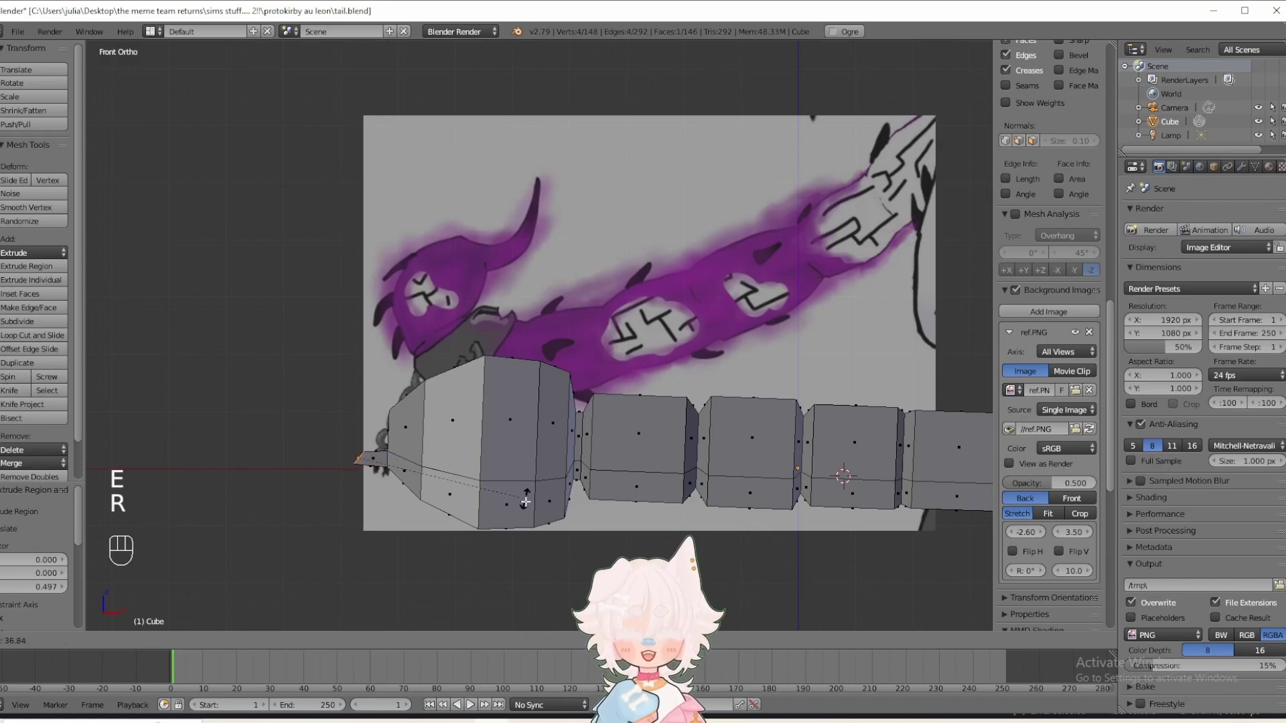
left_click(524, 497)
key("s")
left_click(527, 481)
middle_click_drag(527, 480, 545, 502)
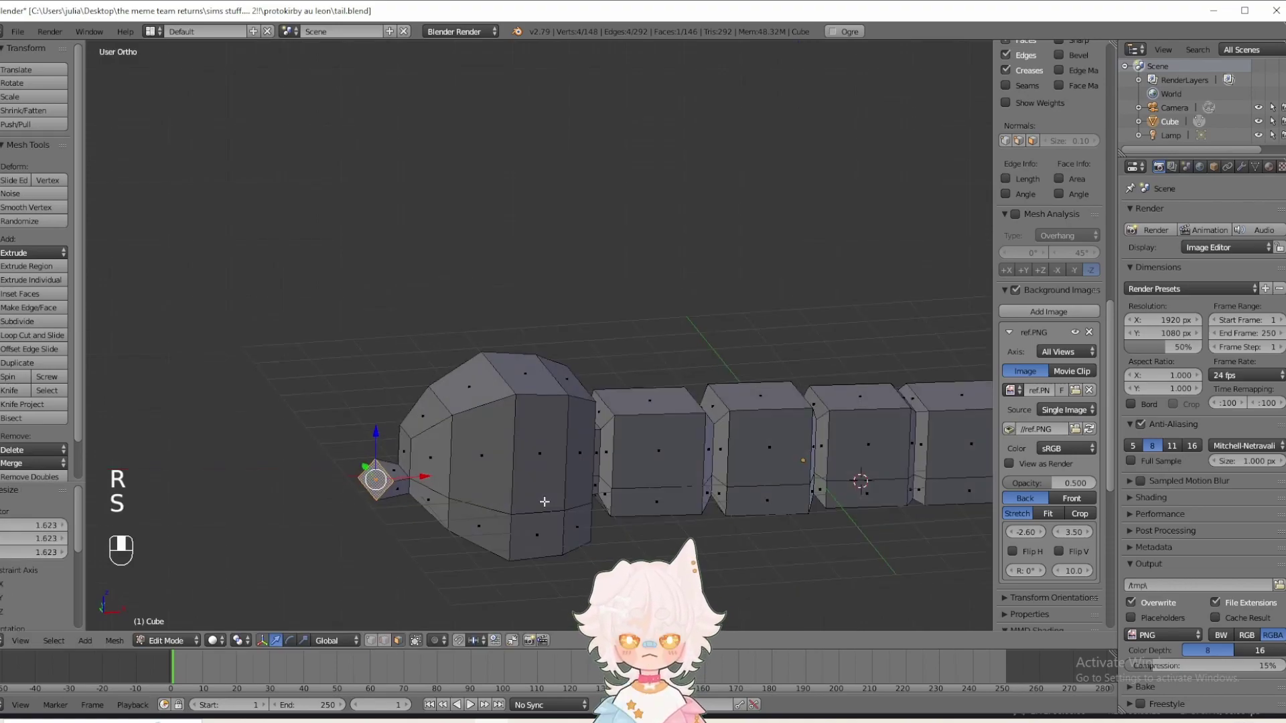
key("KP_1")
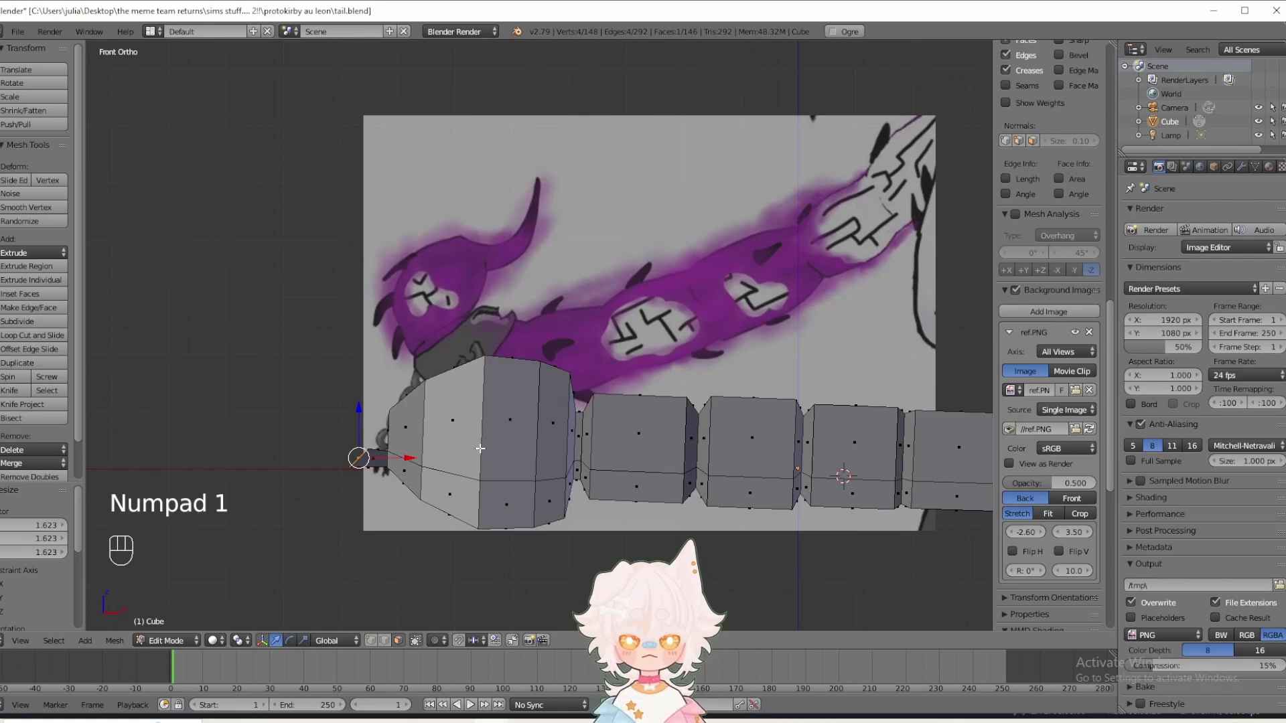
middle_click_drag(463, 450, 549, 422)
key("k")
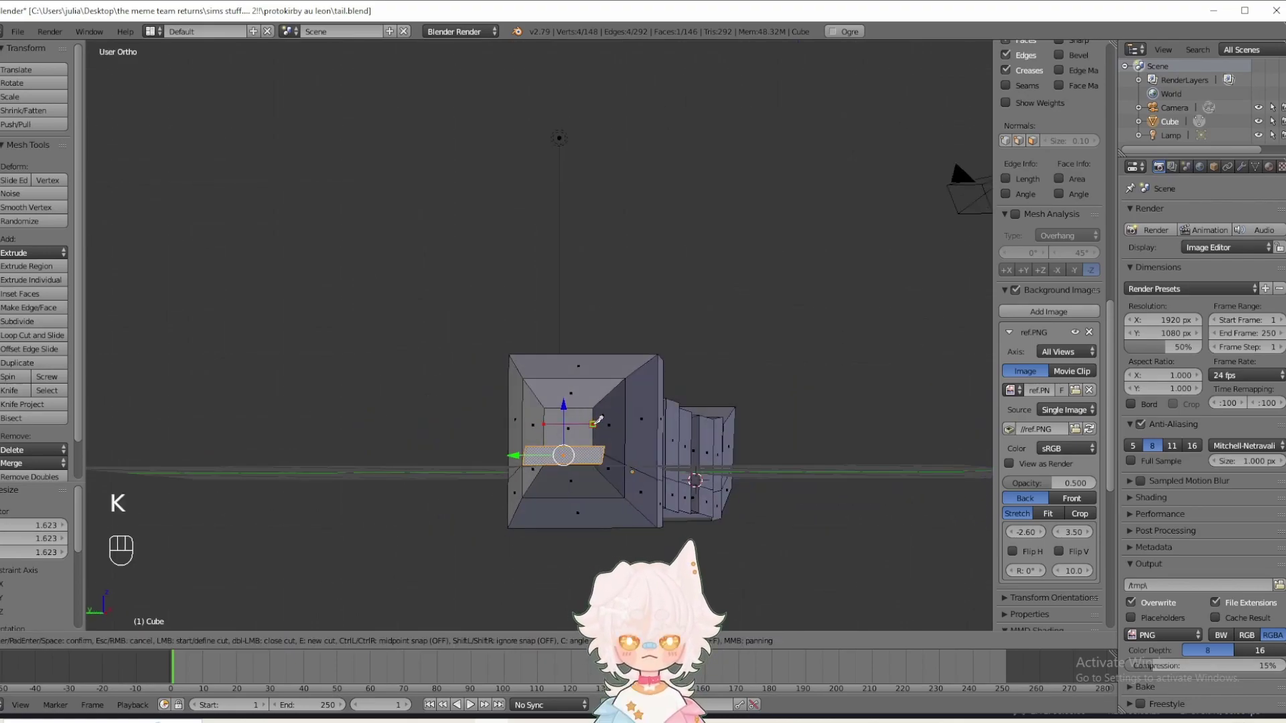
right_click(598, 420)
- Extrude the tip face about 0.883 in front view, scale it to about 0.835, and rotate it about 53.4°
key("KP_1")
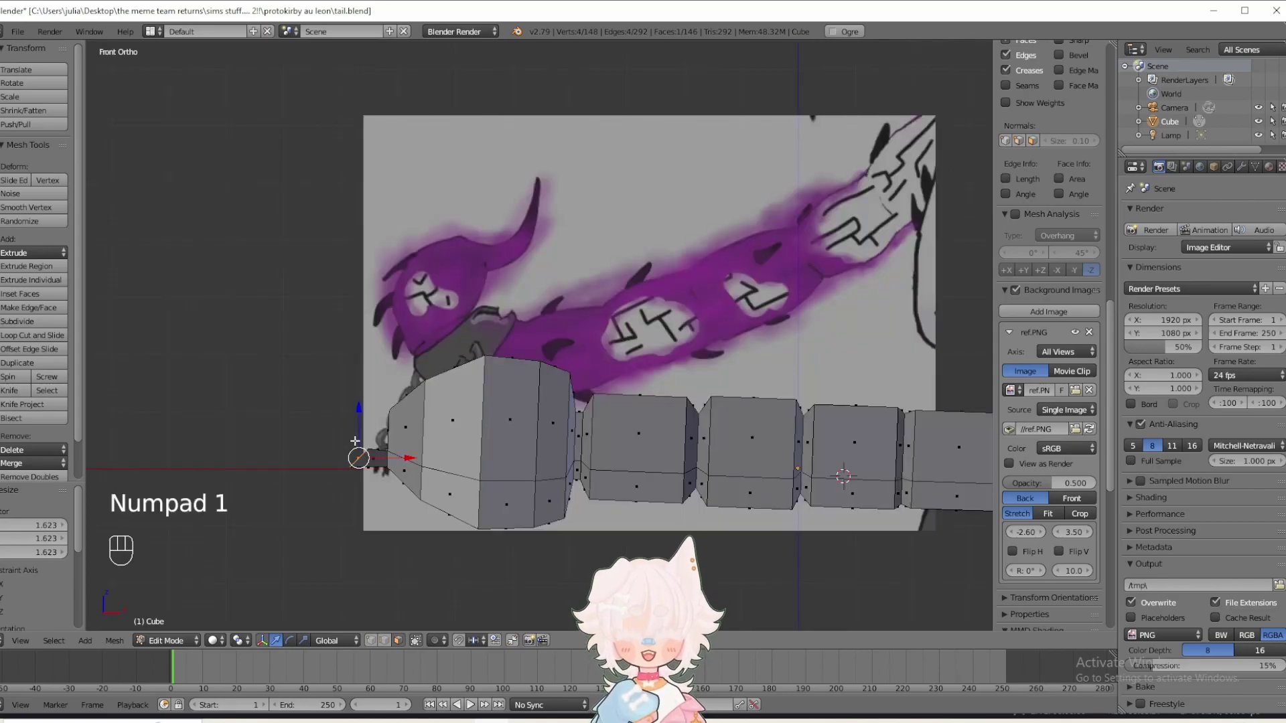
key("e")
left_click(328, 428)
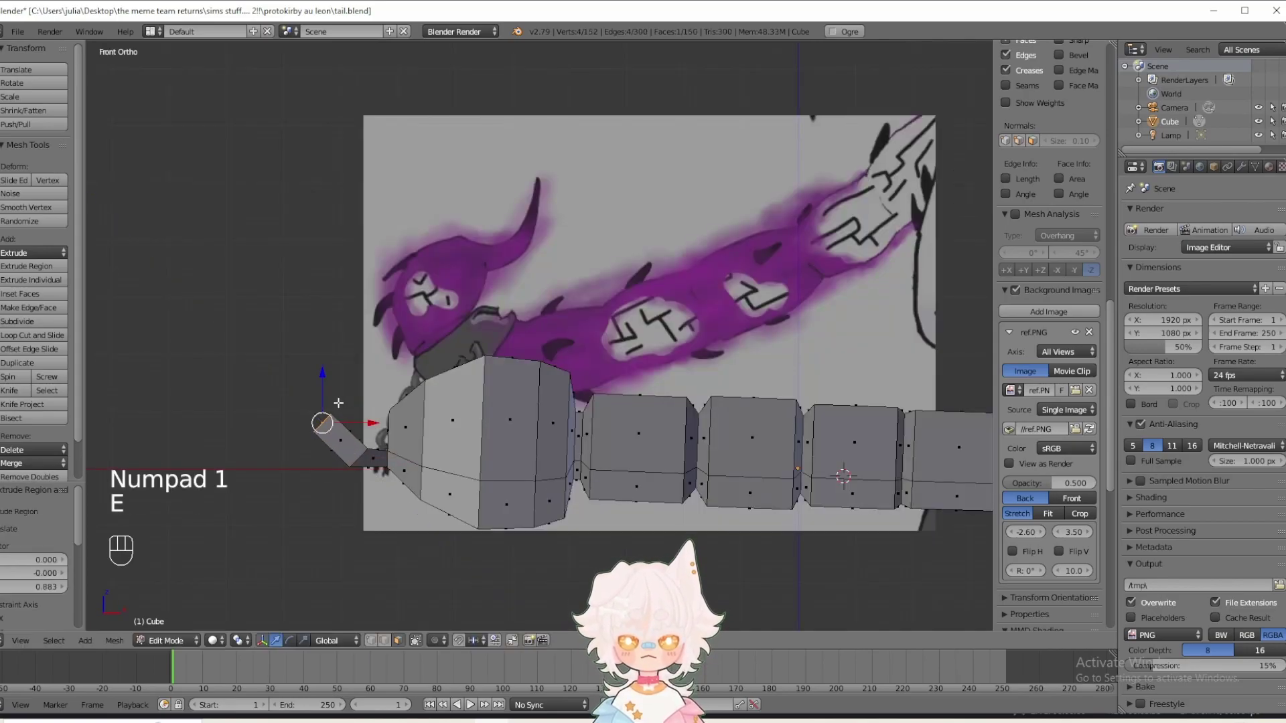
key("s")
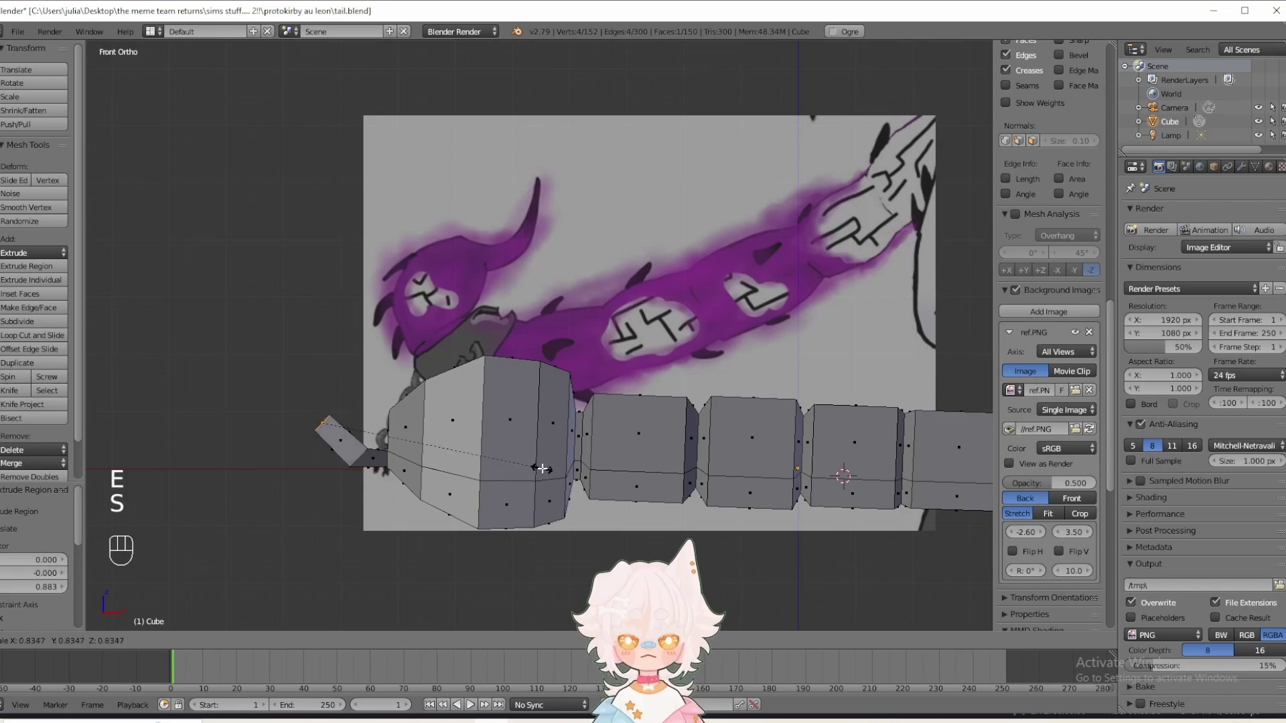
left_click(440, 442)
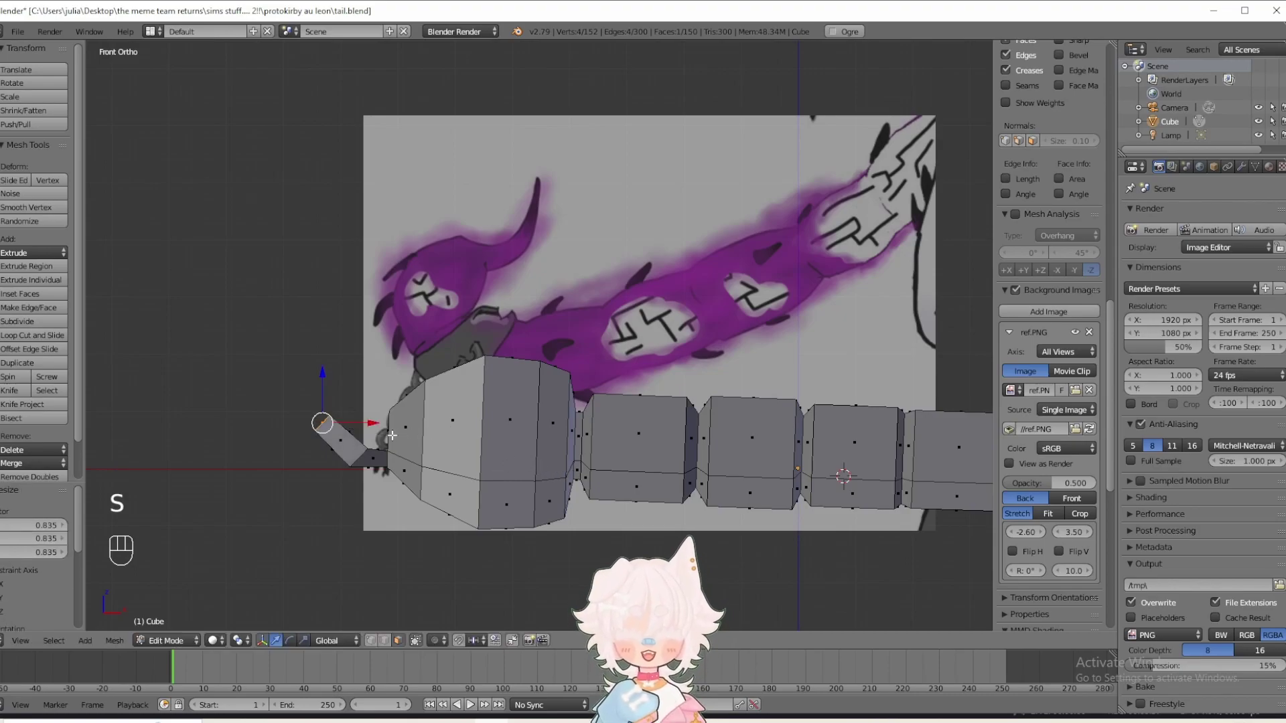
key("r")
left_click(473, 560)
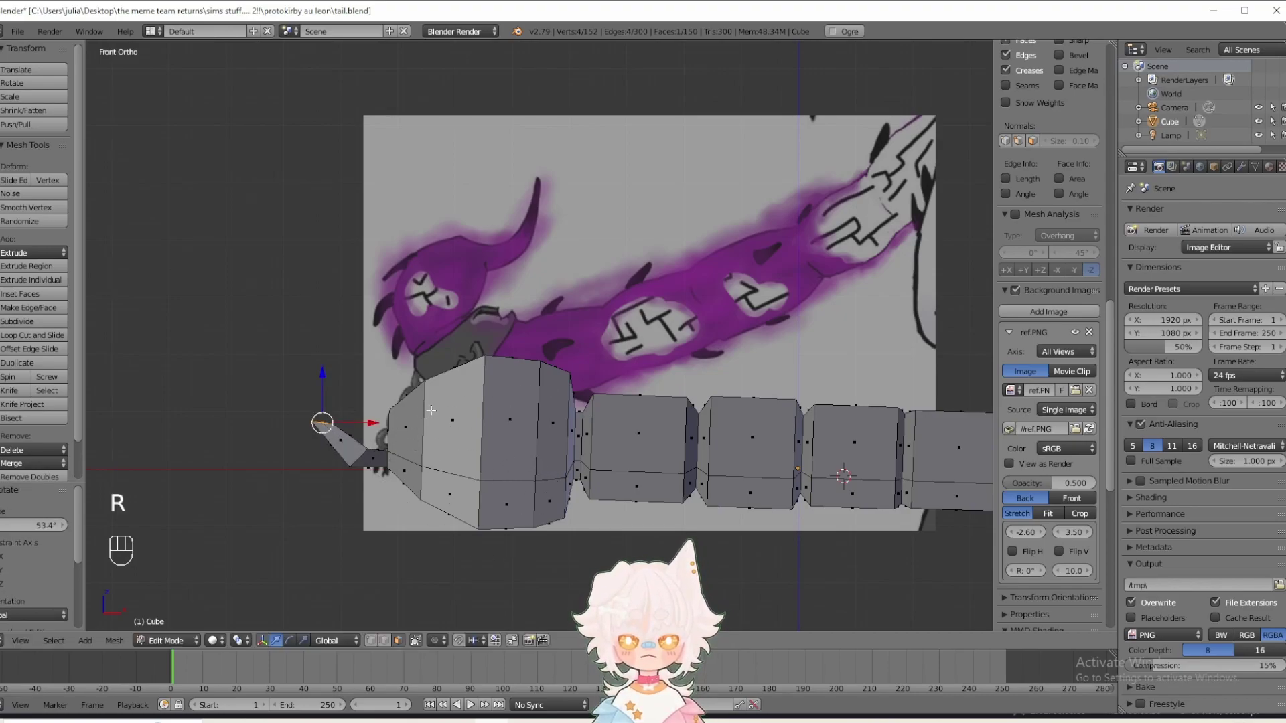
- Extrude the tip face upward about 0.933 and rotate its end by about 58.3° and another 15°
key("e")
left_click(469, 371)
key("r")
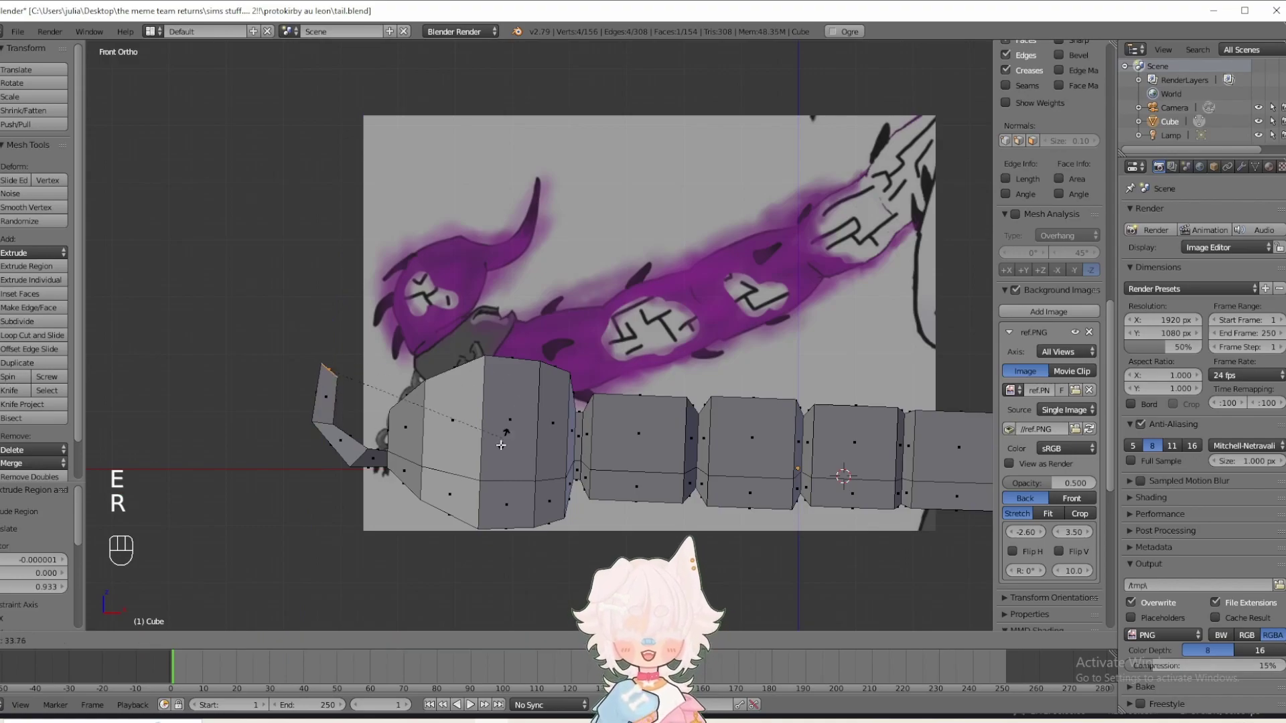
left_click(329, 368)
key("r")
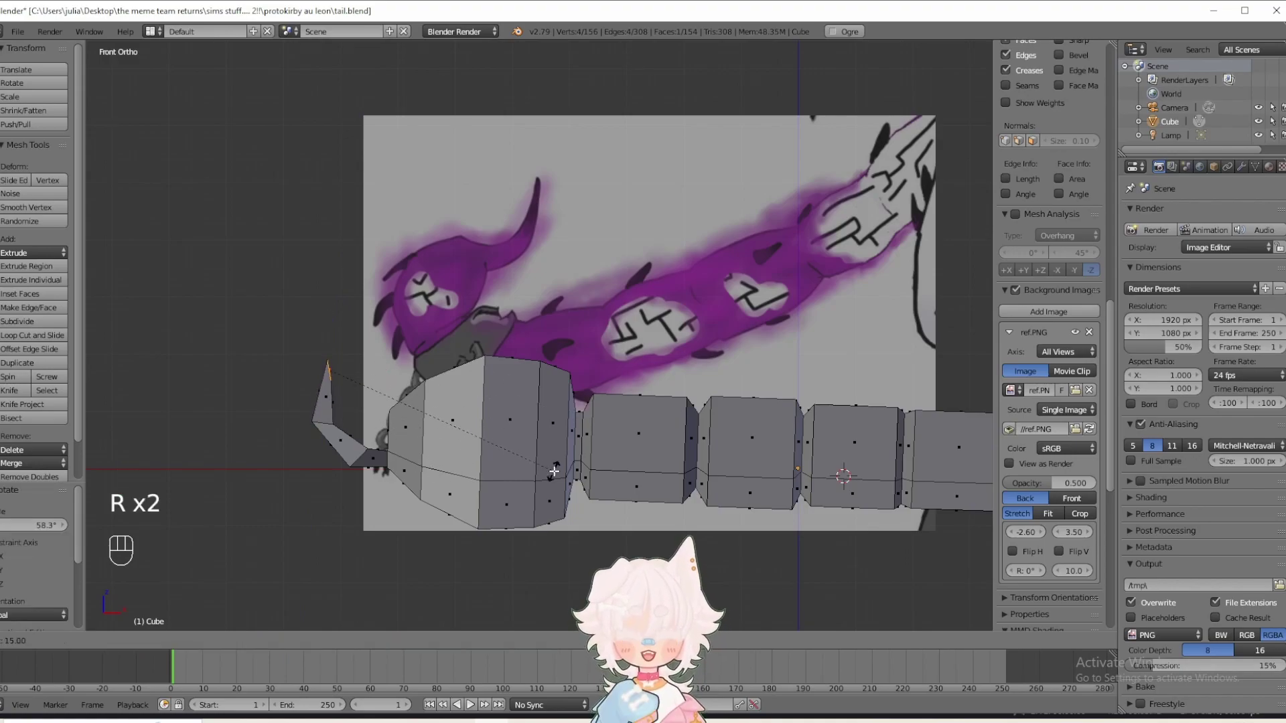
left_click(553, 469)
middle_click_drag(553, 469, 855, 468)
key("KP_1")
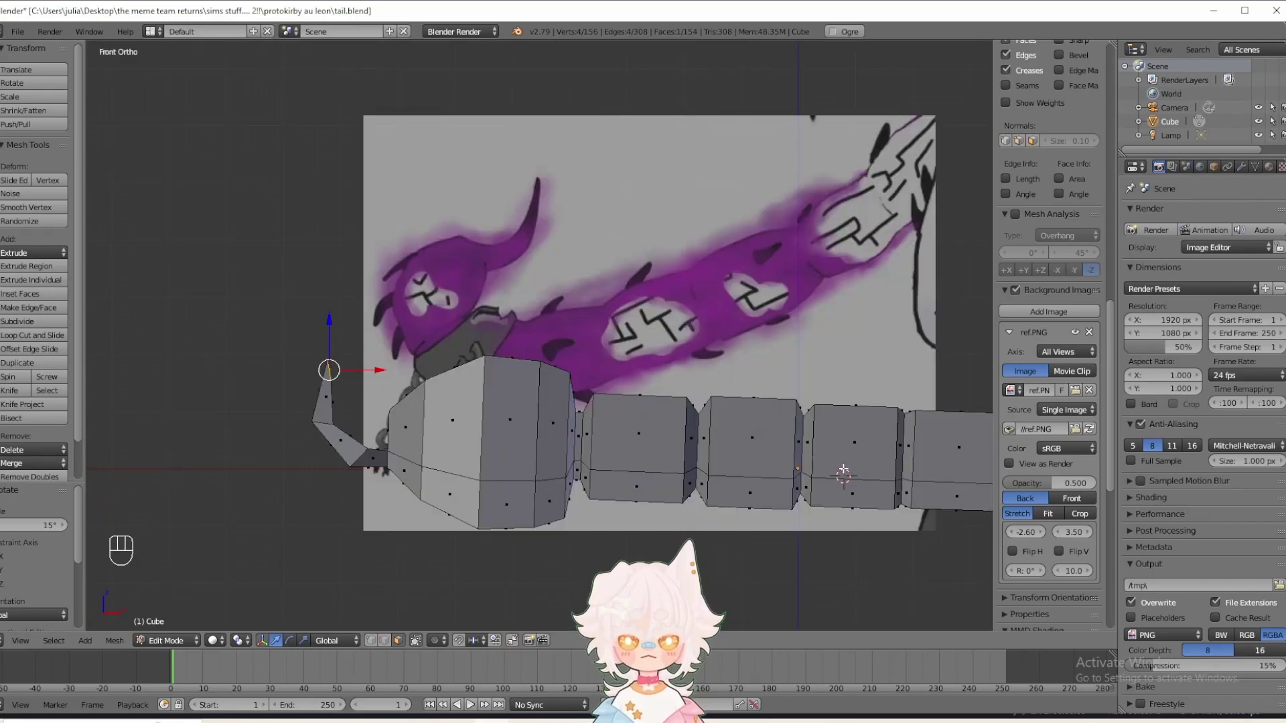
- Undo the curled tip extrusions and the lengthwise loop cut, back to the tapered tail head
key("ctrl+z")
key("ctrl+z")
key("ctrl+z")
key("ctrl+z")
key("ctrl+z")
key("ctrl+z")
key("ctrl+z")
key("ctrl+z")
key("ctrl+z")
key("ctrl+z")
key("ctrl+z")
key("ctrl+z")
key("ctrl+z")
key("ctrl+z")
key("ctrl+z")
key("ctrl+z")
key("ctrl+z")
key("z")
key("ctrl+z")
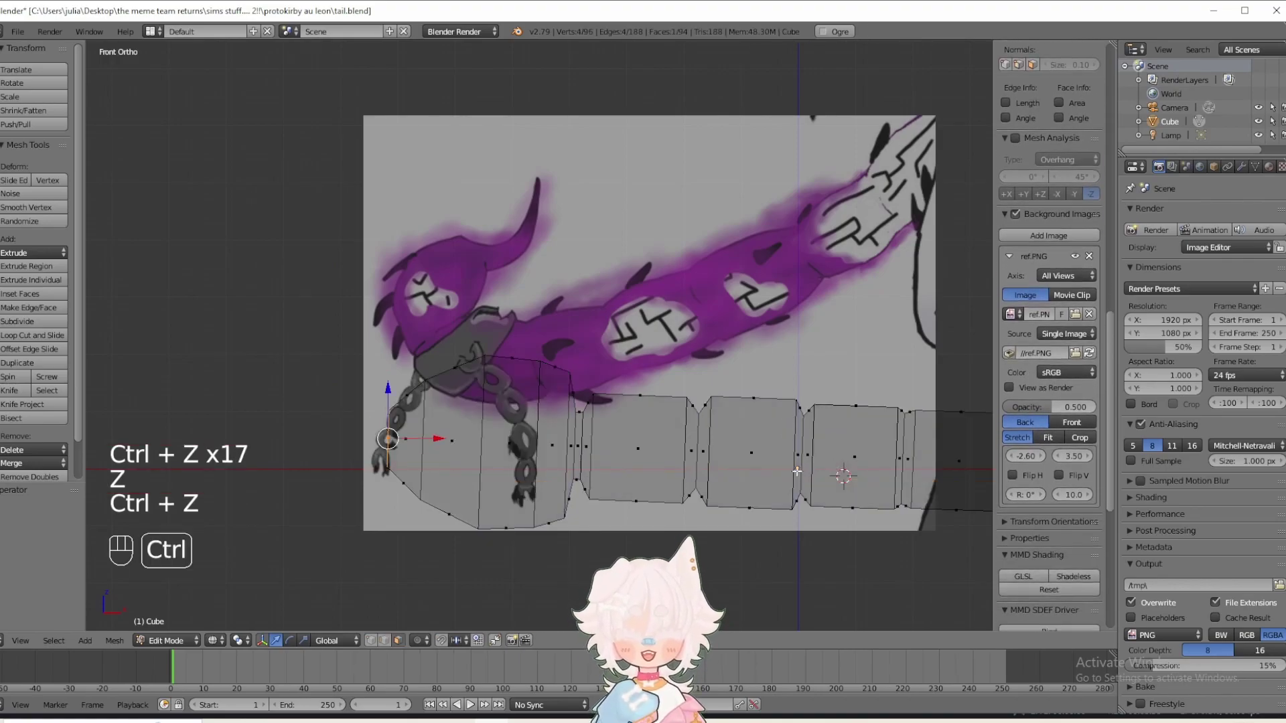
- Return the viewport to Solid shading and deselect all of the tail's geometry
left_click(213, 641)
left_click(227, 564)
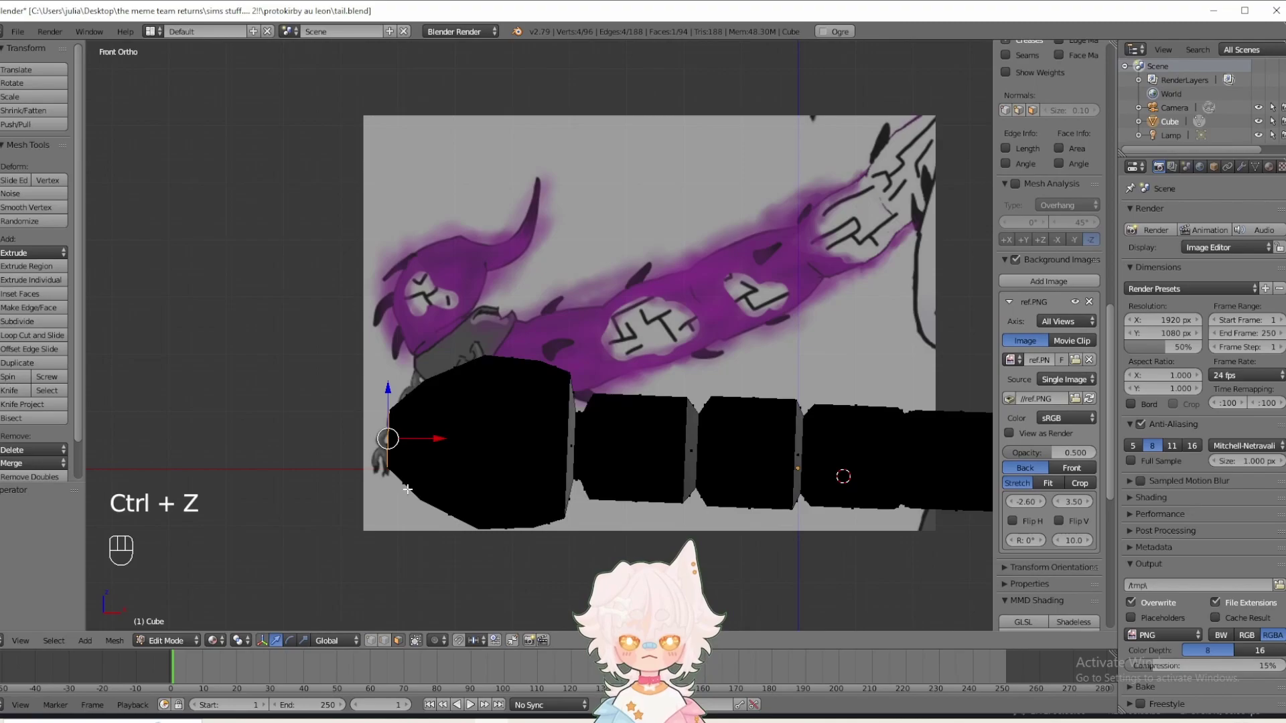
left_click(213, 640)
left_click(238, 592)
key("a")
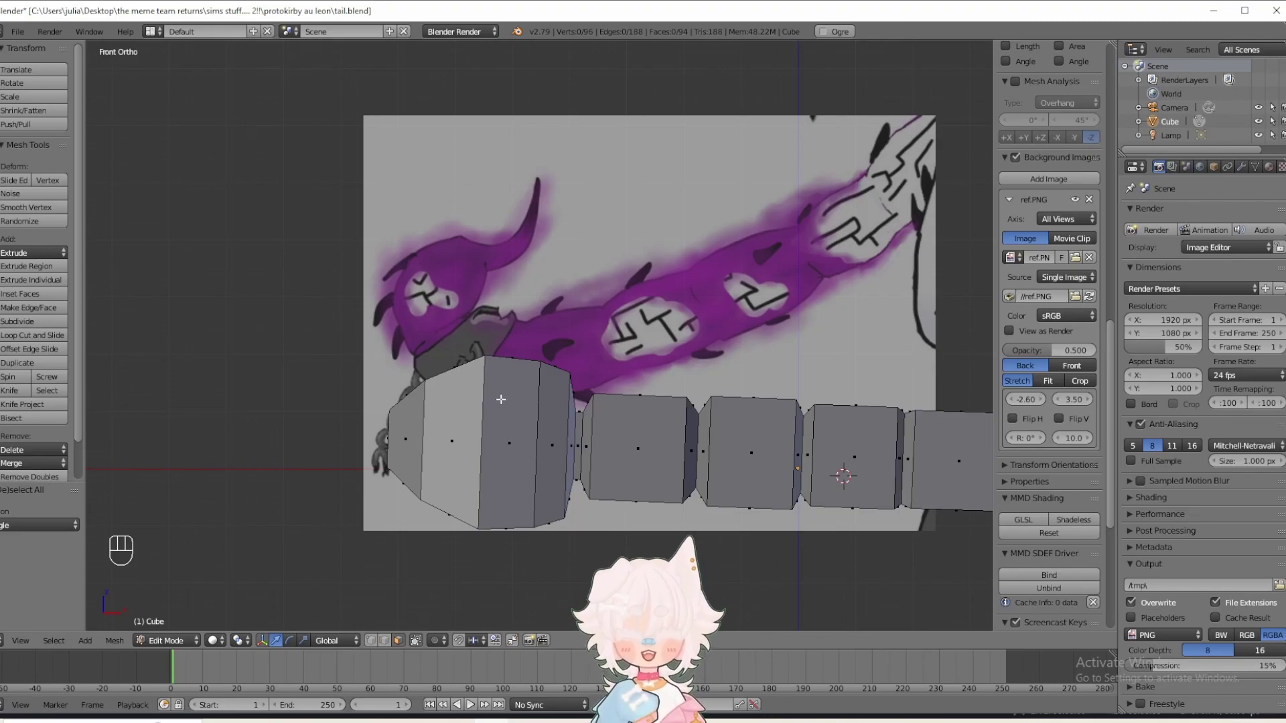
key("ctrl+r")
key("ctrl+z")
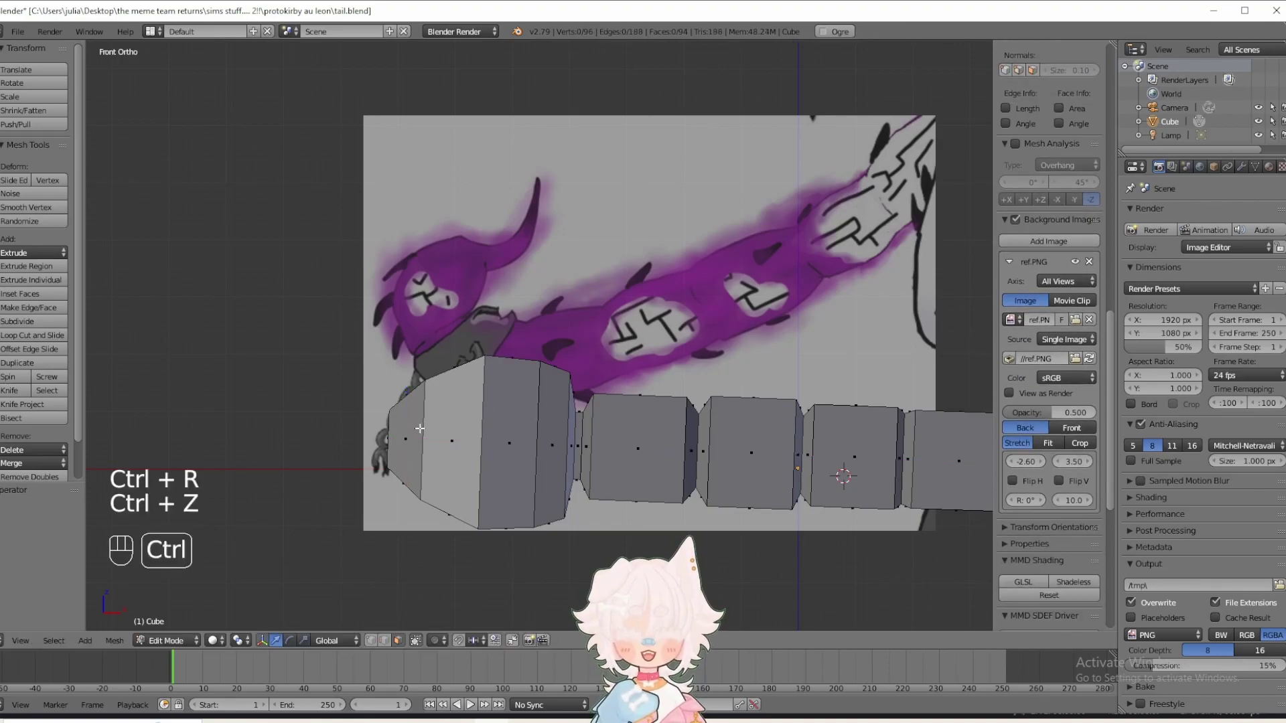
middle_click_drag(419, 428, 592, 442)
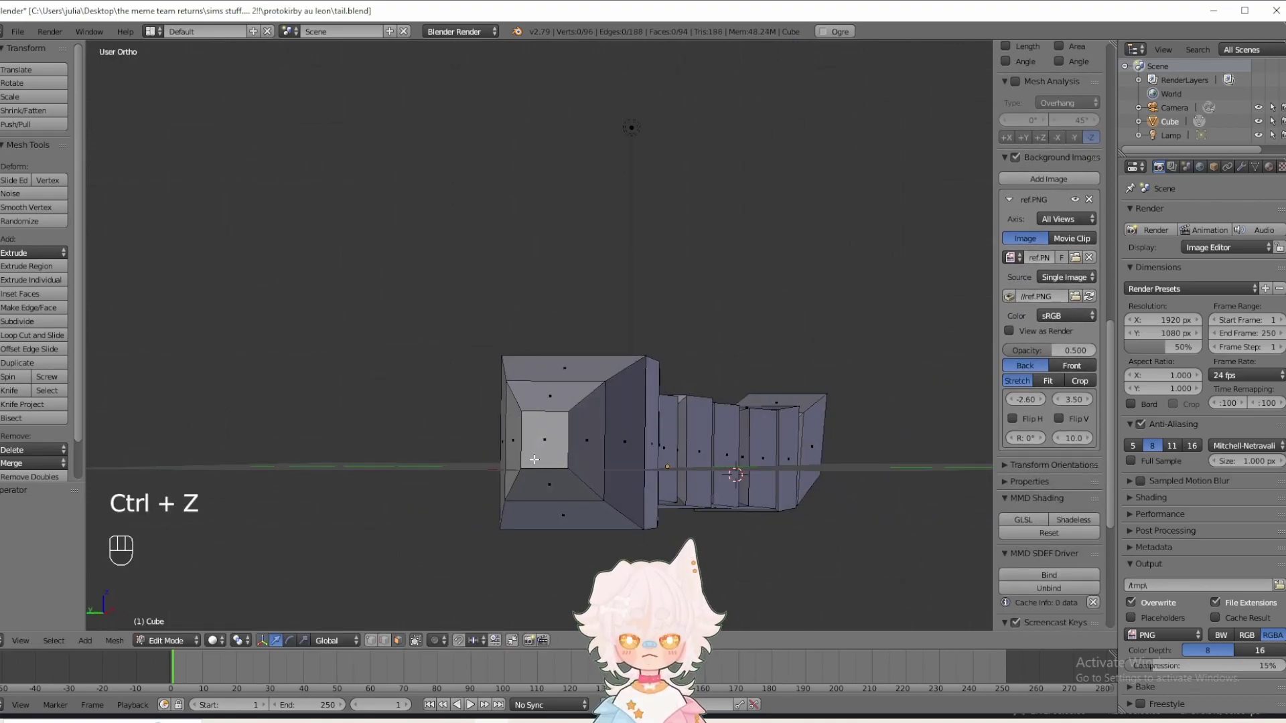
- Knife-cut the tip face of the tail head horizontally, slightly above its middle, into an upper and a lower face
key("k")
left_click(521, 433)
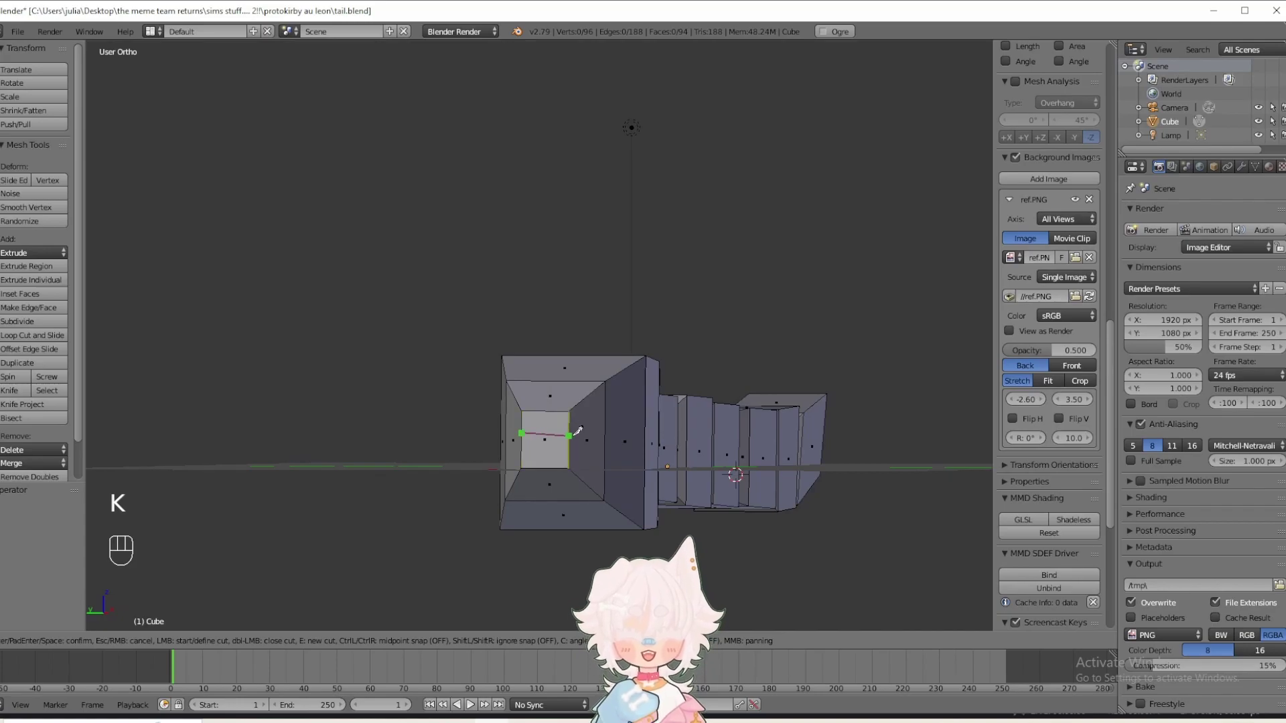
left_click(568, 432)
key("Return")
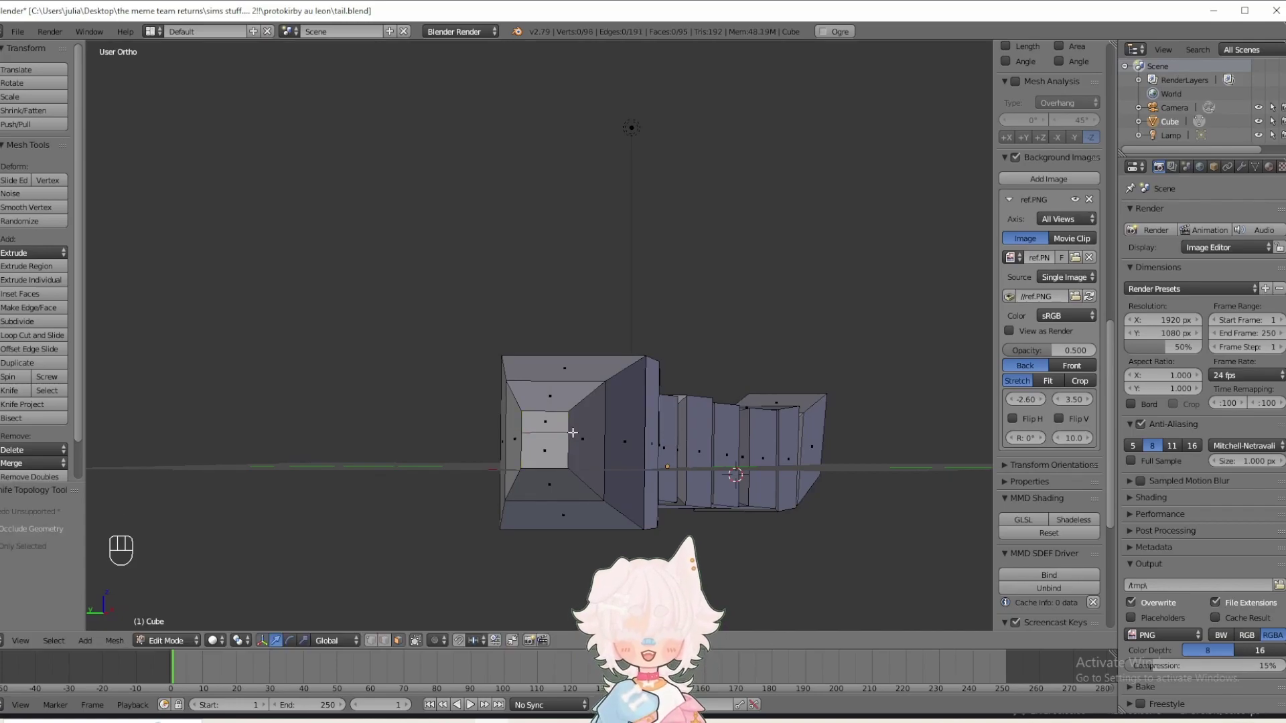
- Extrude the upper half of the cut tip face outward by about 0.412 and rotate its end in front view
key("KP_1")
middle_click_drag(575, 433, 604, 432)
right_click(551, 426)
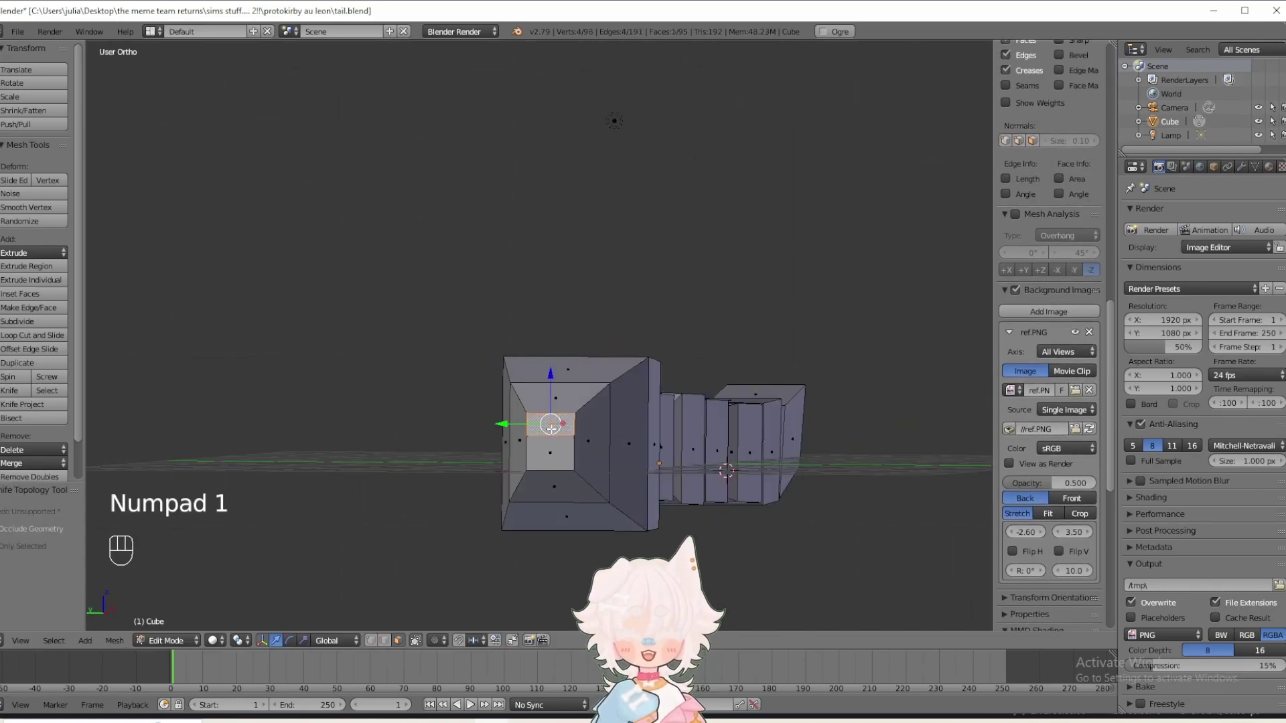
key("KP_1")
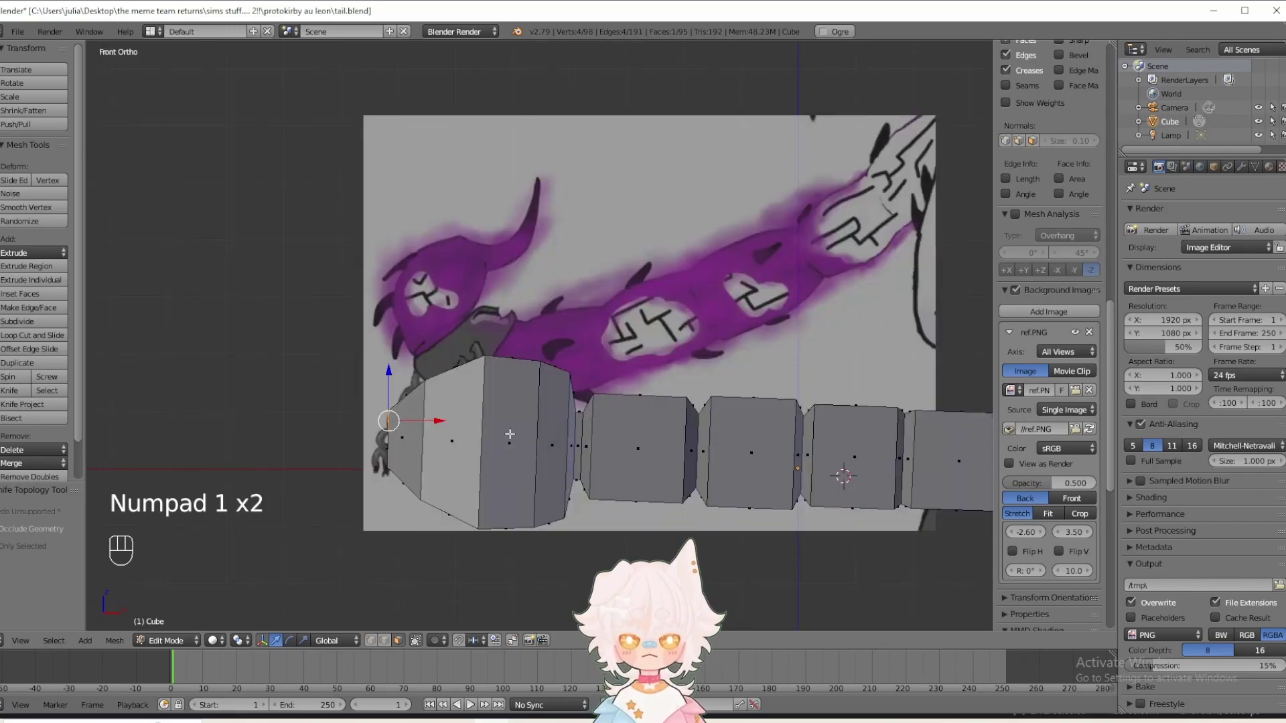
key("e")
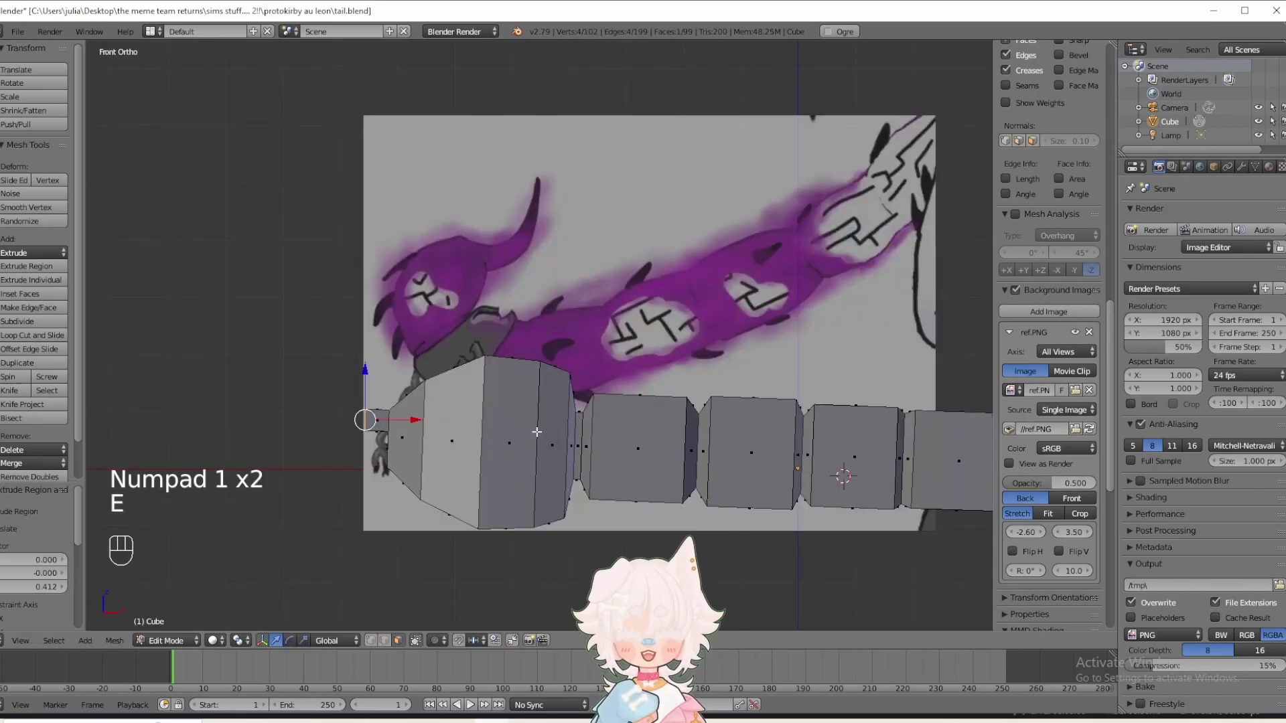
key("r")
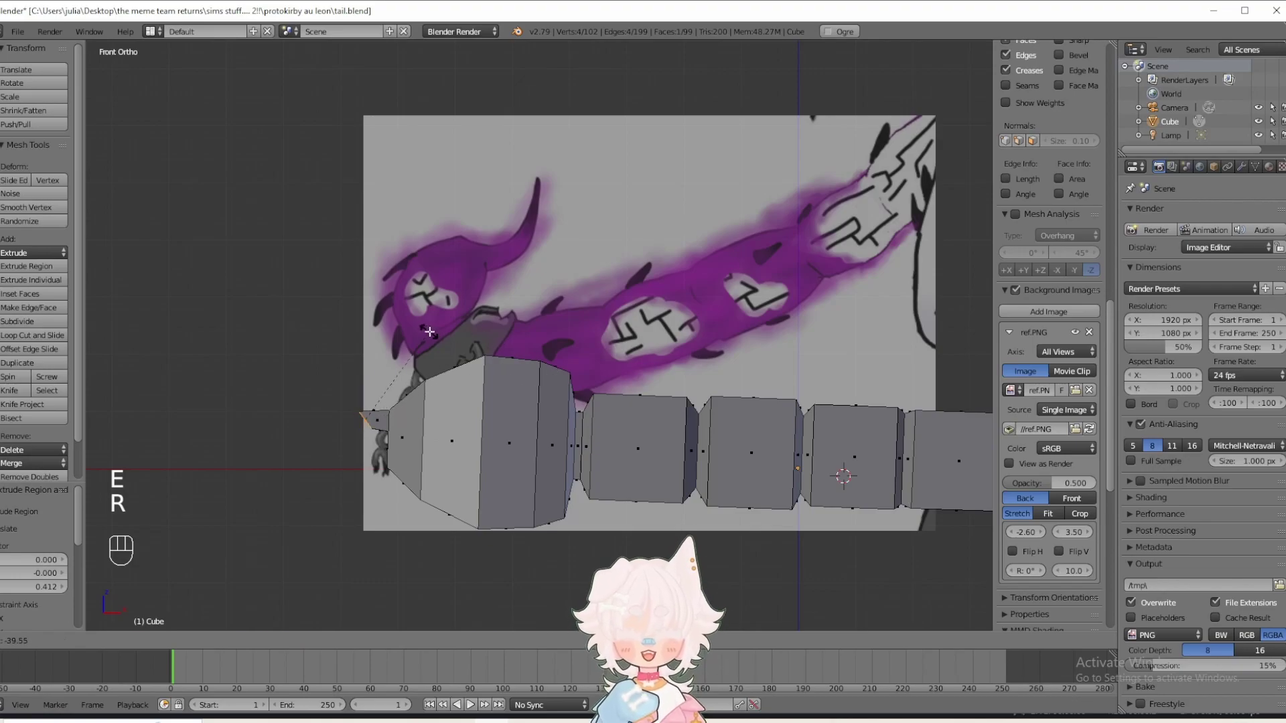
left_click(418, 359)
- Extrude the stinger's end face again, bending downward, and rotate it by about -47.5°
key("e")
left_click(361, 385)
key("r")
left_click(445, 341)
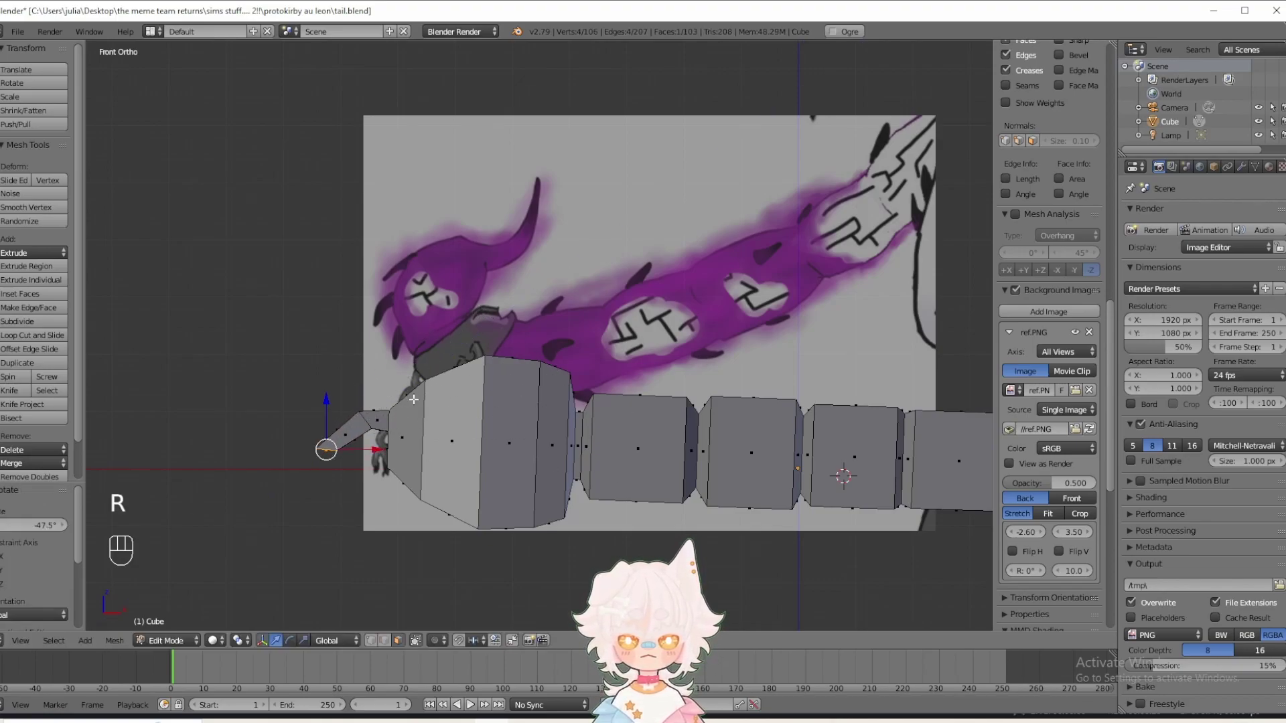
- Extrude a final downward stinger section, rotate and shrink its end face, and deselect all geometry
key("e")
left_click(375, 453)
key("r")
left_click(442, 359)
key("s")
left_click(489, 447)
middle_click_drag(489, 447, 546, 474)
key("a")
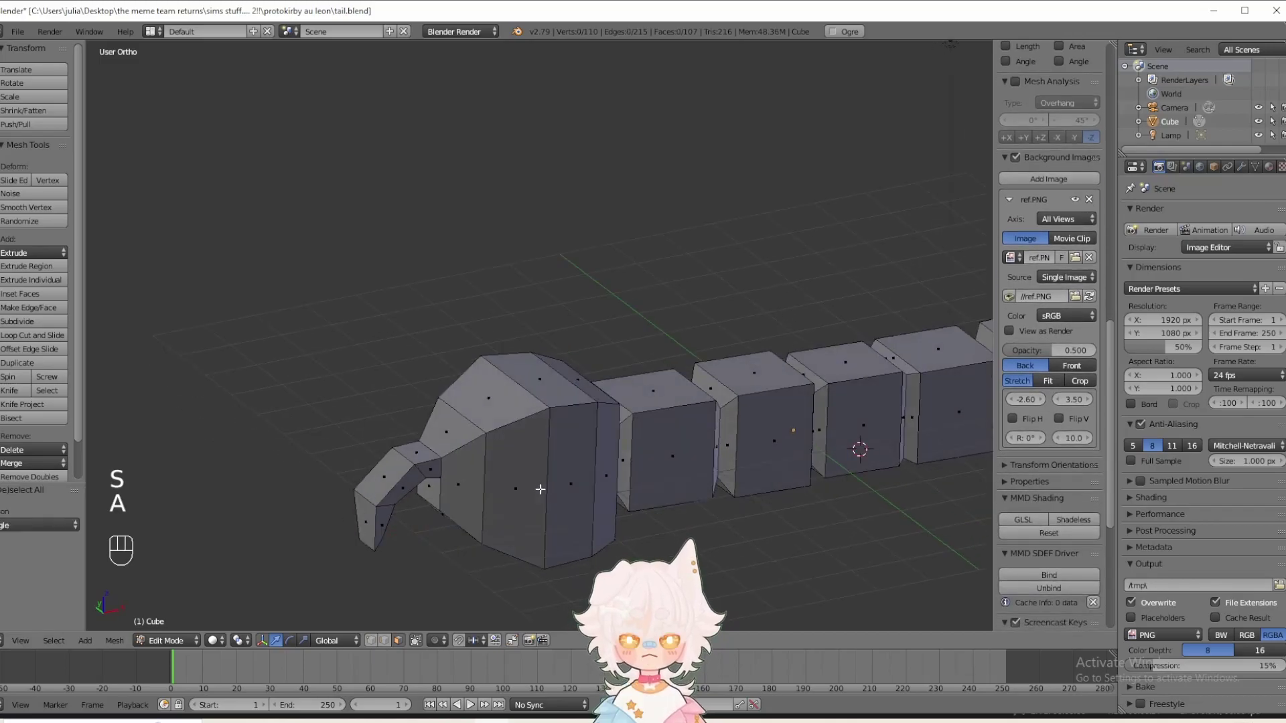
- Turn off limiting selection to visible geometry, select the whole hooked stinger, and scale it to about 0.442 along the Y axis
middle_click_drag(467, 610, 426, 611)
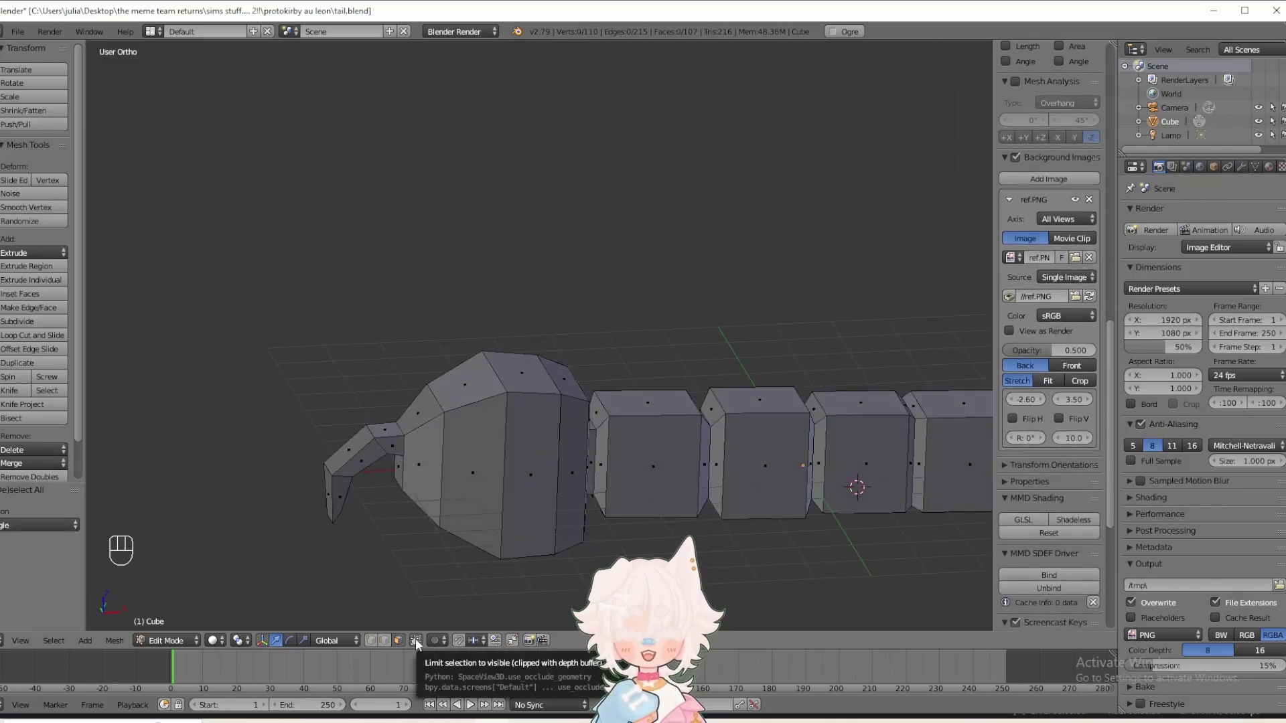
left_click(415, 639)
middle_click_drag(377, 489, 364, 481)
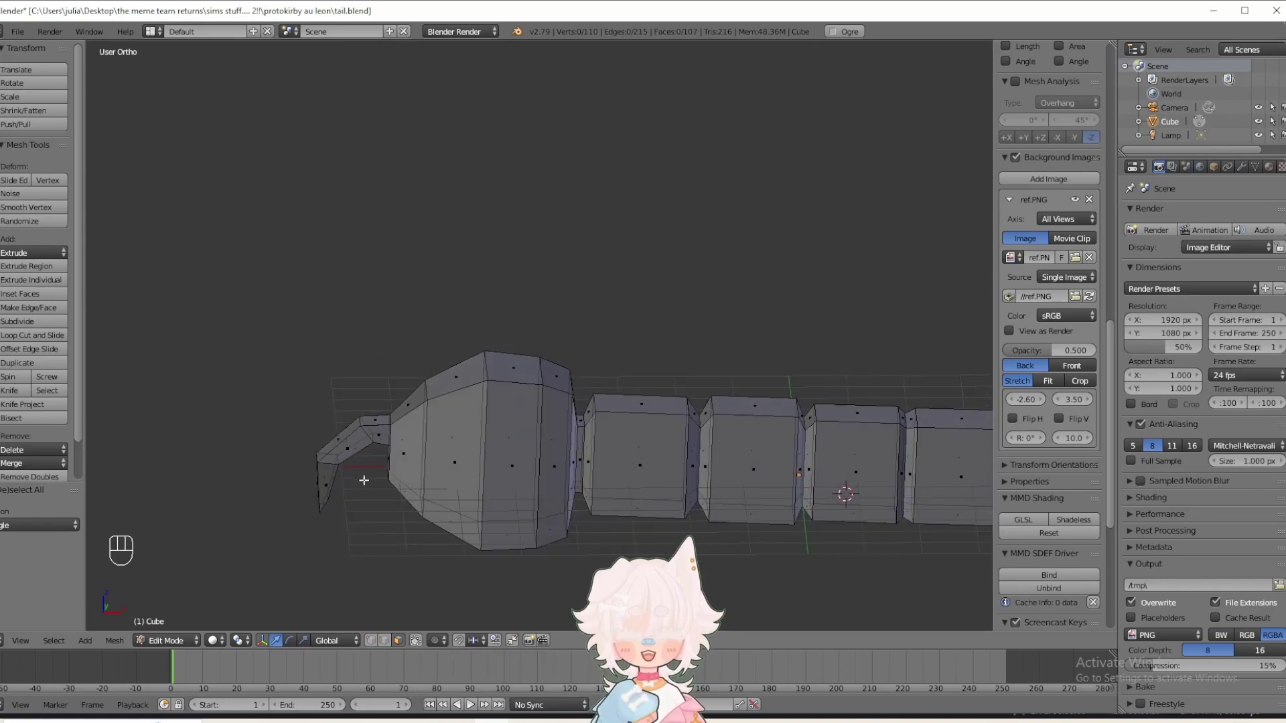
key("KP_1")
key("c")
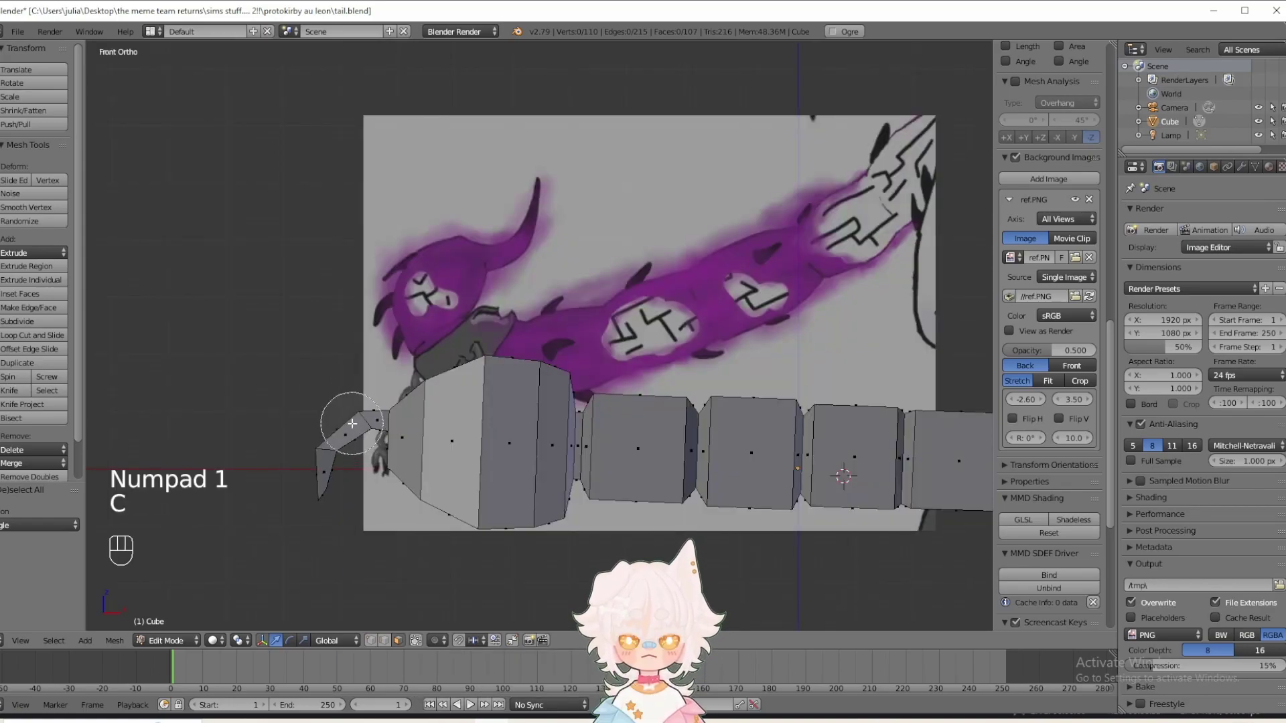
left_click_drag(352, 423, 287, 529)
middle_click_drag(288, 529, 618, 542)
key("s")
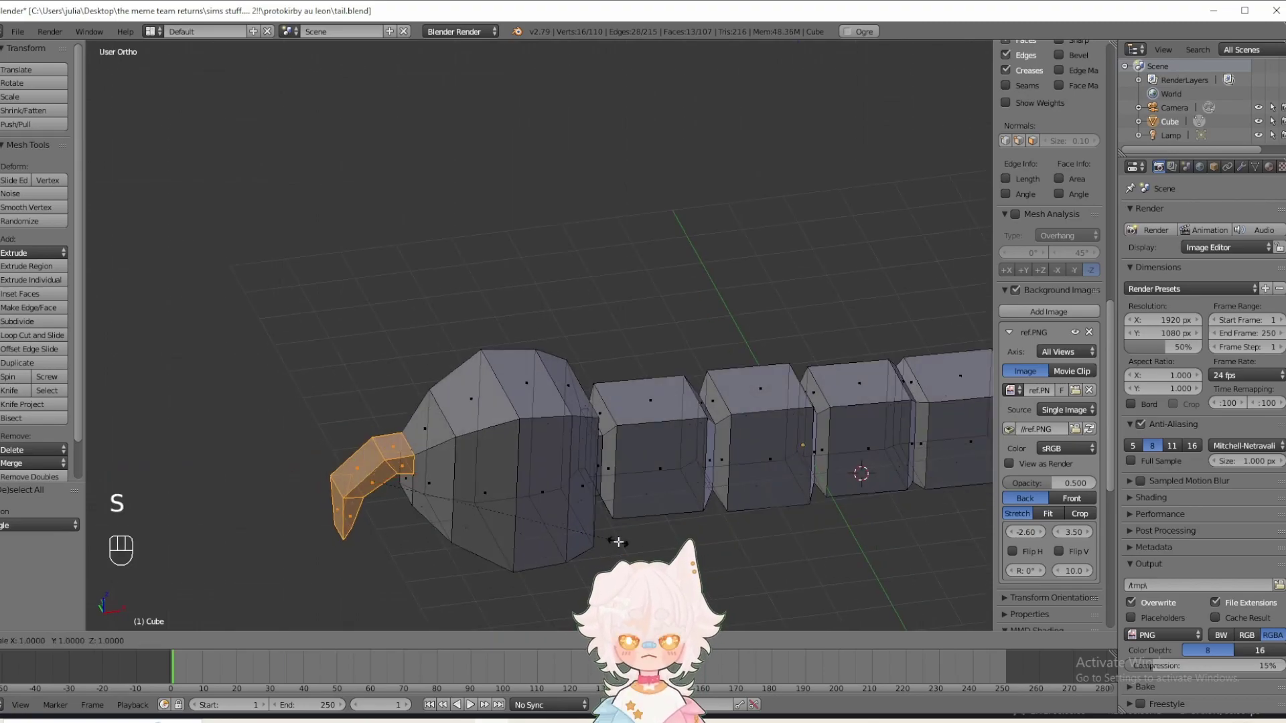
left_click(482, 465)
middle_click_drag(482, 465, 620, 503)
key("s")
right_click(621, 504)
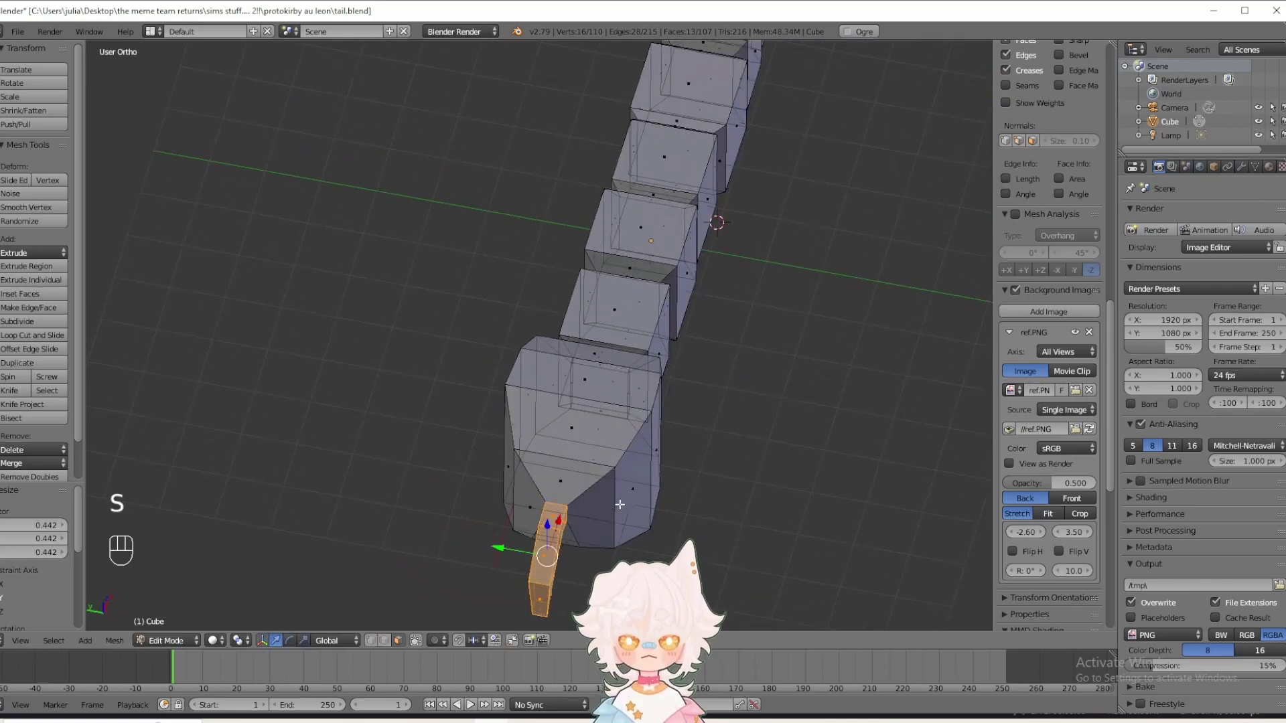
- Deselect all of the tail's geometry and save tail.blend
key("a")
key("KP_1")
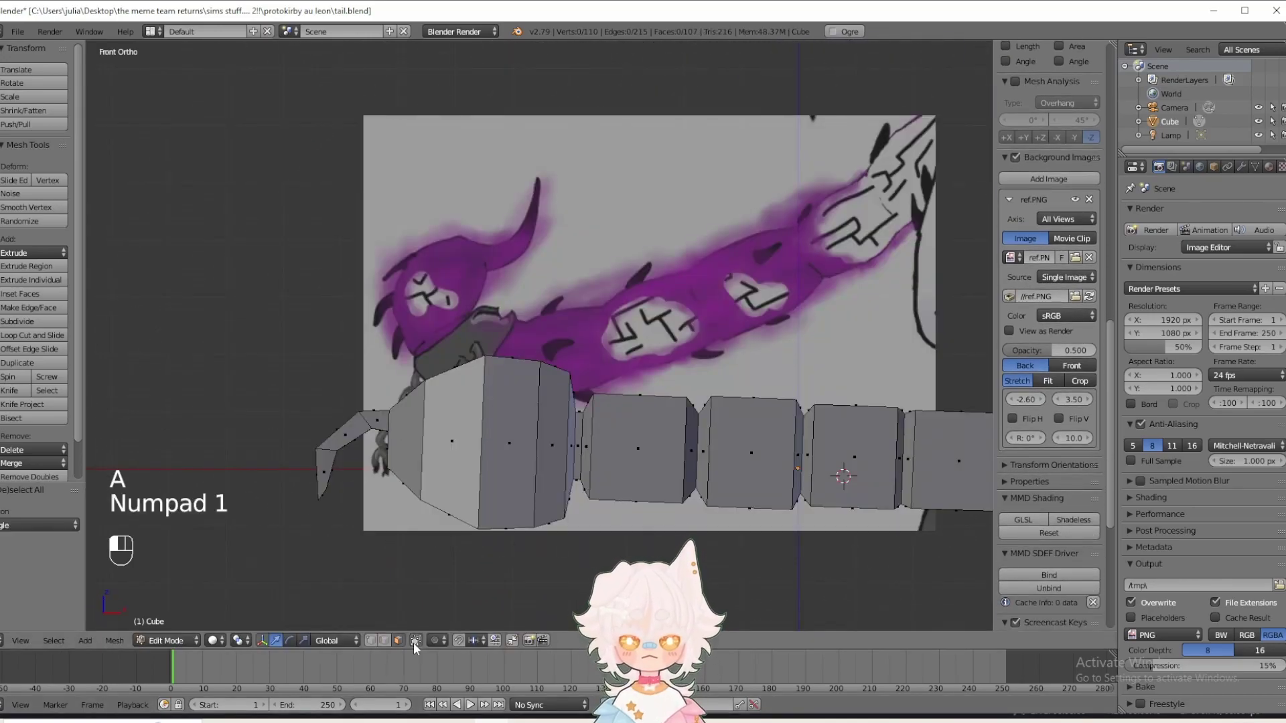
scroll(502, 505, "down", 3)
middle_click_drag(574, 476, 485, 482, "shift")
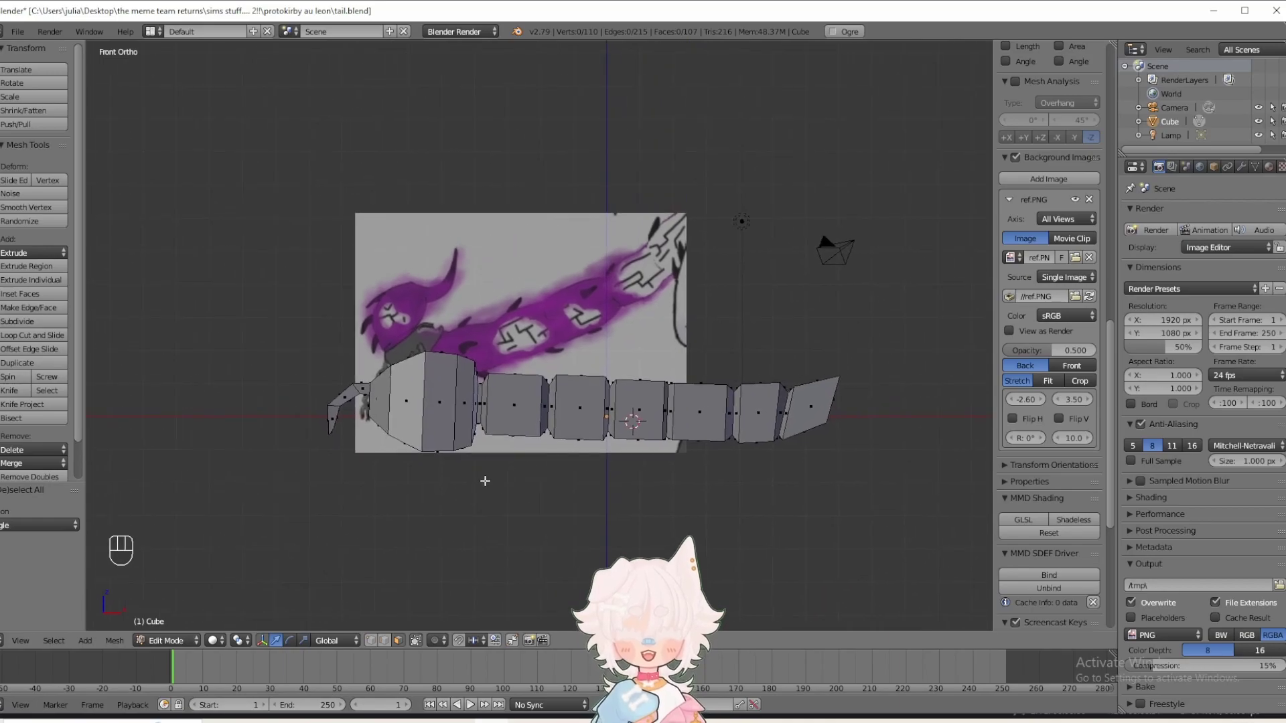
left_click(22, 32)
left_click(33, 152)
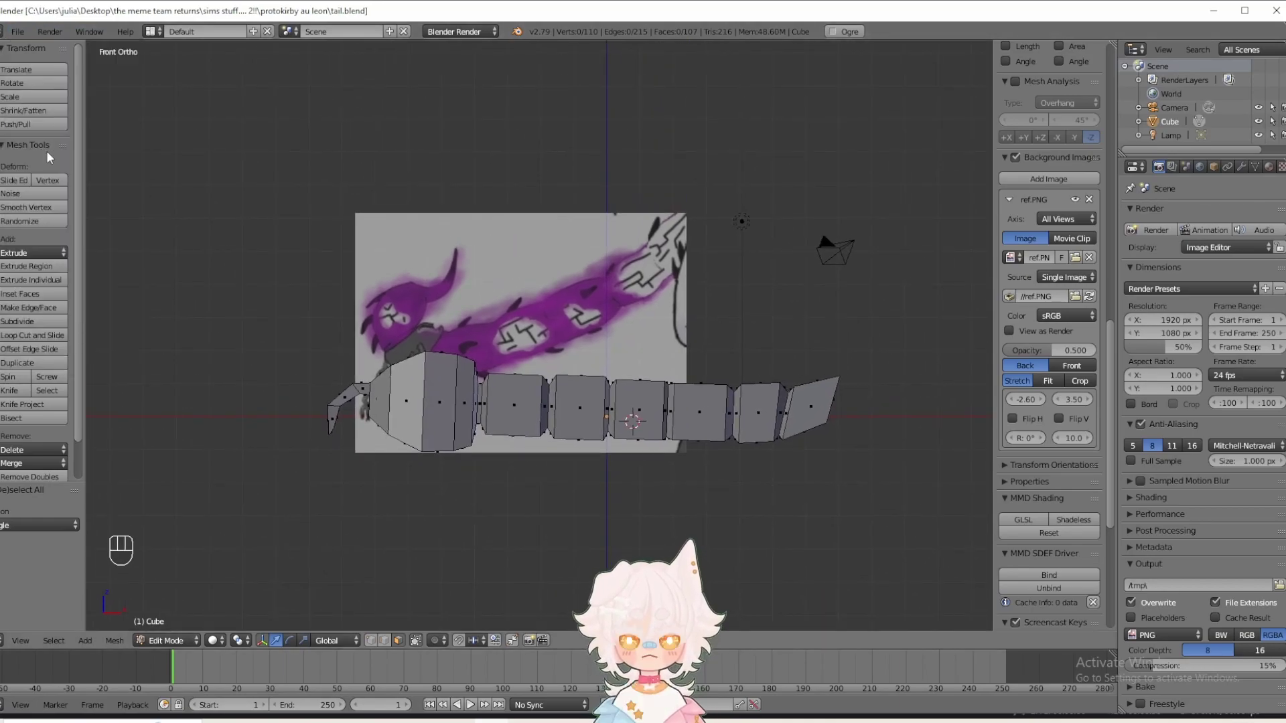
- Switch to Object Mode, add a Subdivision Surface modifier to the tail, and inspect the smoothed shape
scroll(402, 603, "up", 2)
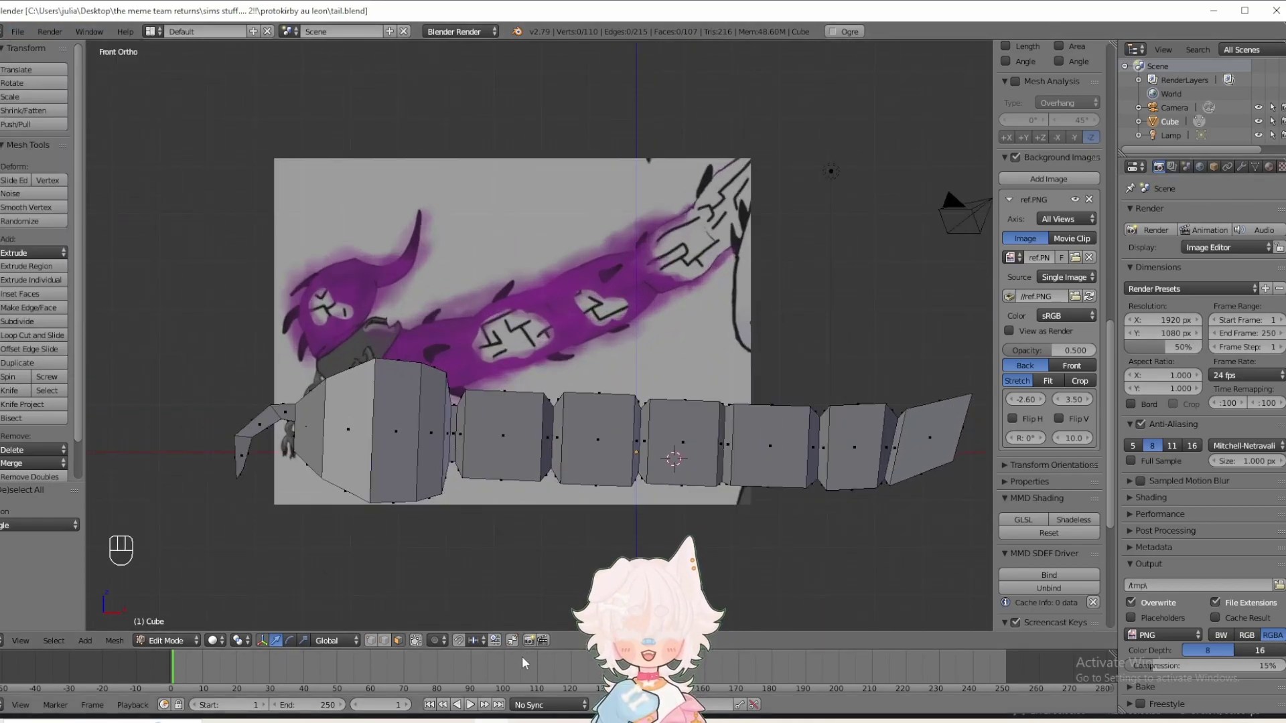
mouse_move(522, 483)
middle_mouse_down()
mouse_move(573, 507)
mouse_move(526, 503)
middle_mouse_up()
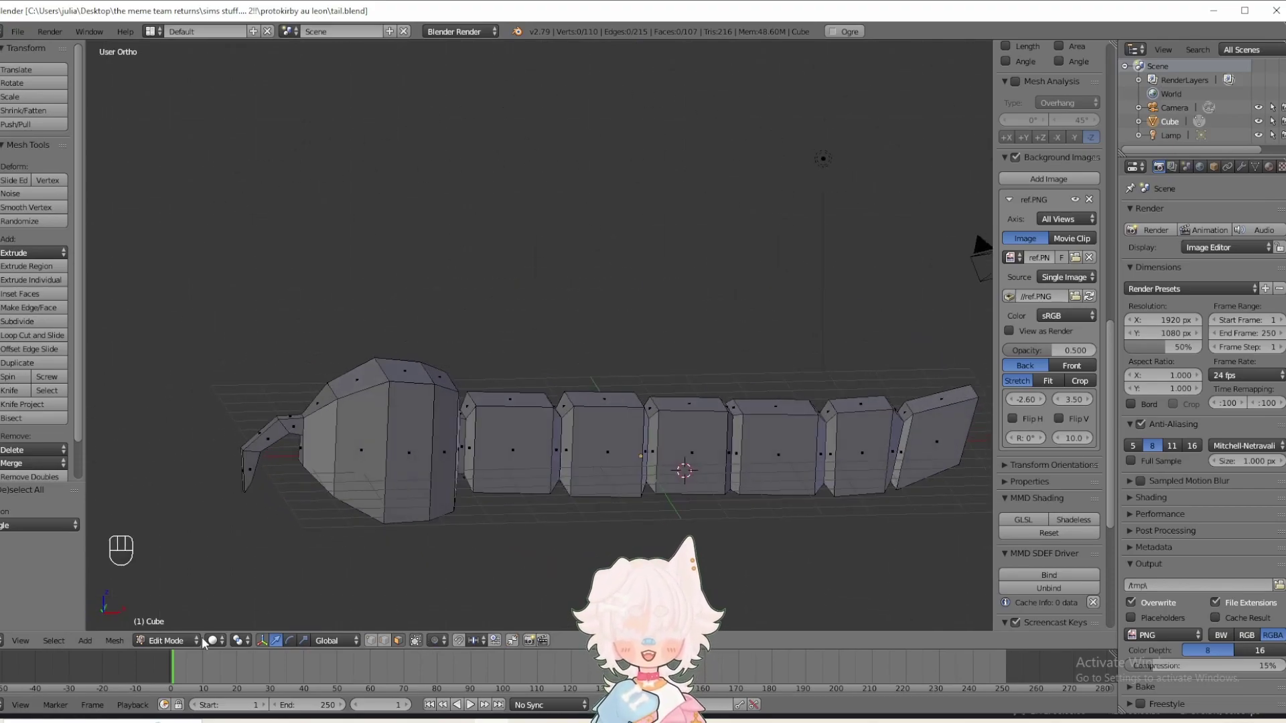
left_click(167, 640)
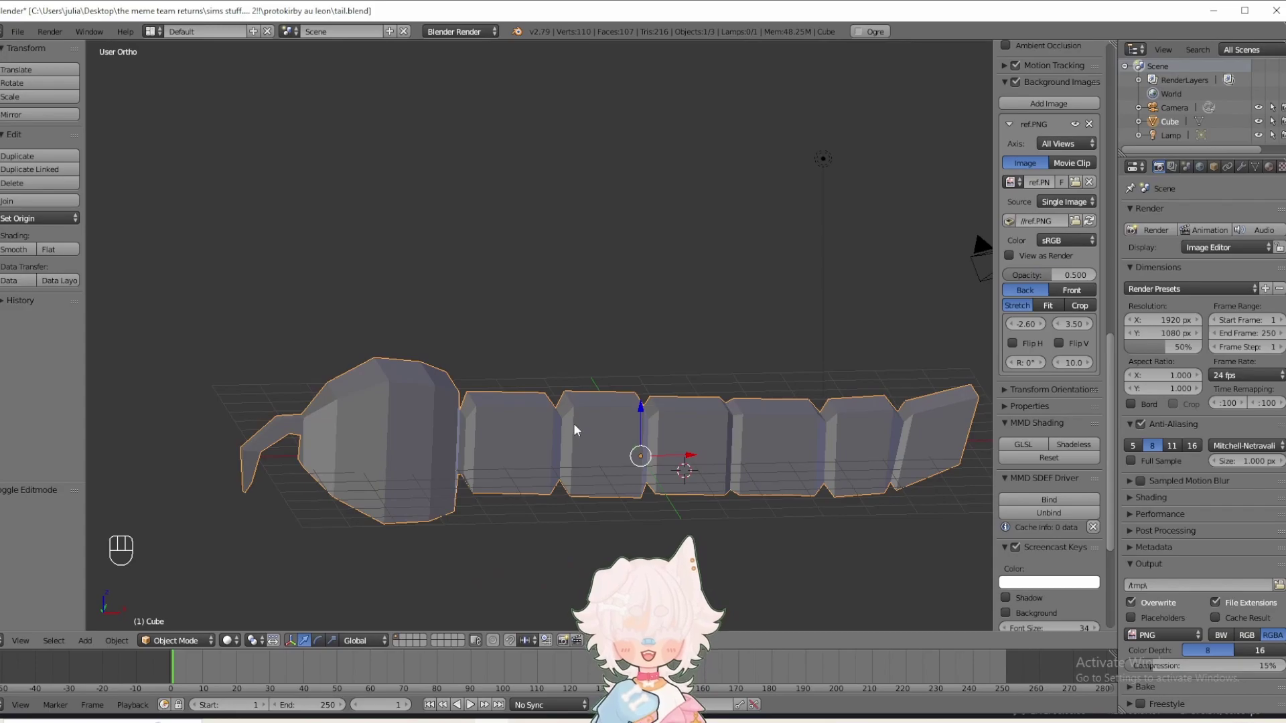
left_click(1240, 167)
left_click(1206, 213)
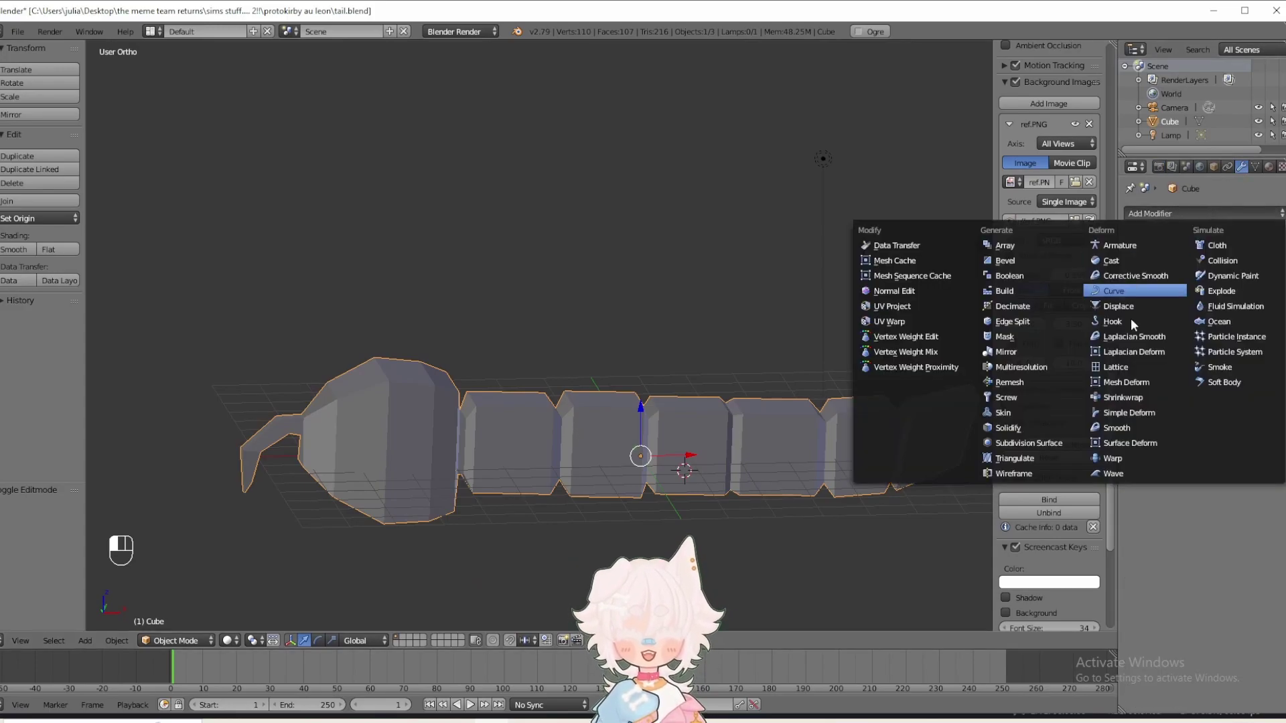
left_click(1023, 443)
middle_click_drag(752, 421, 733, 395)
key("KP_1")
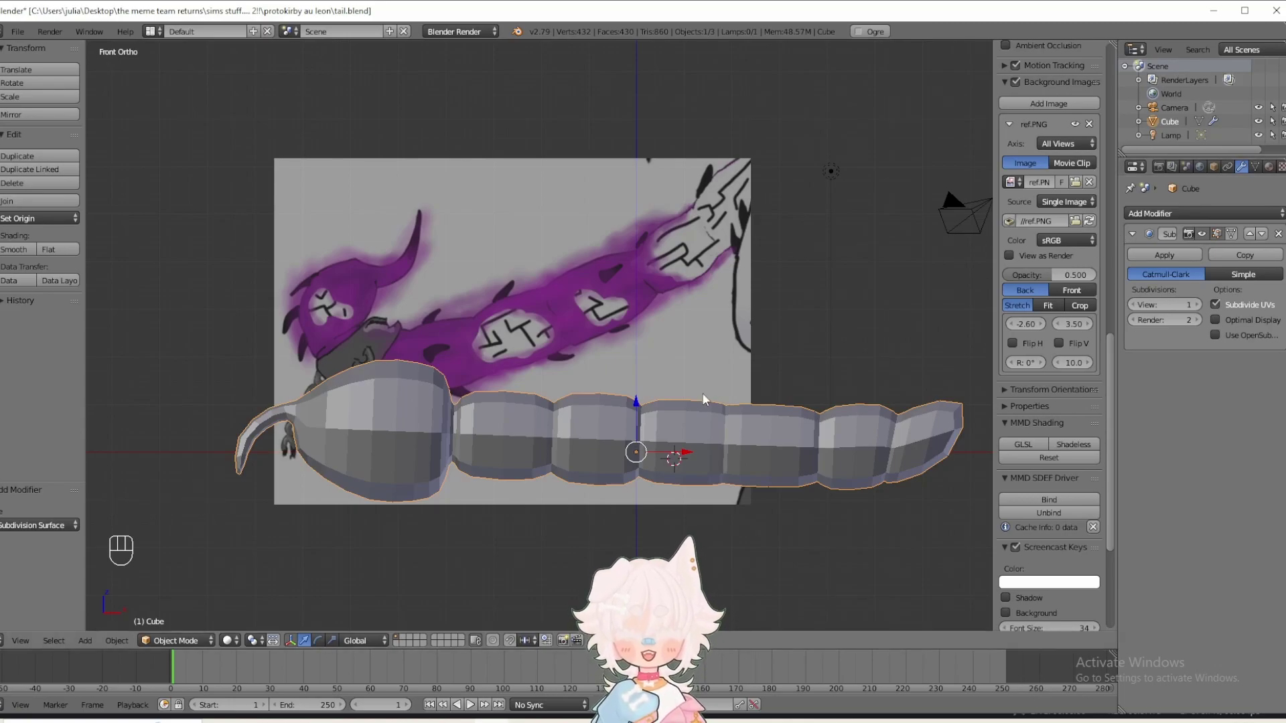
middle_click_drag(686, 399, 710, 383)
key("KP_1")
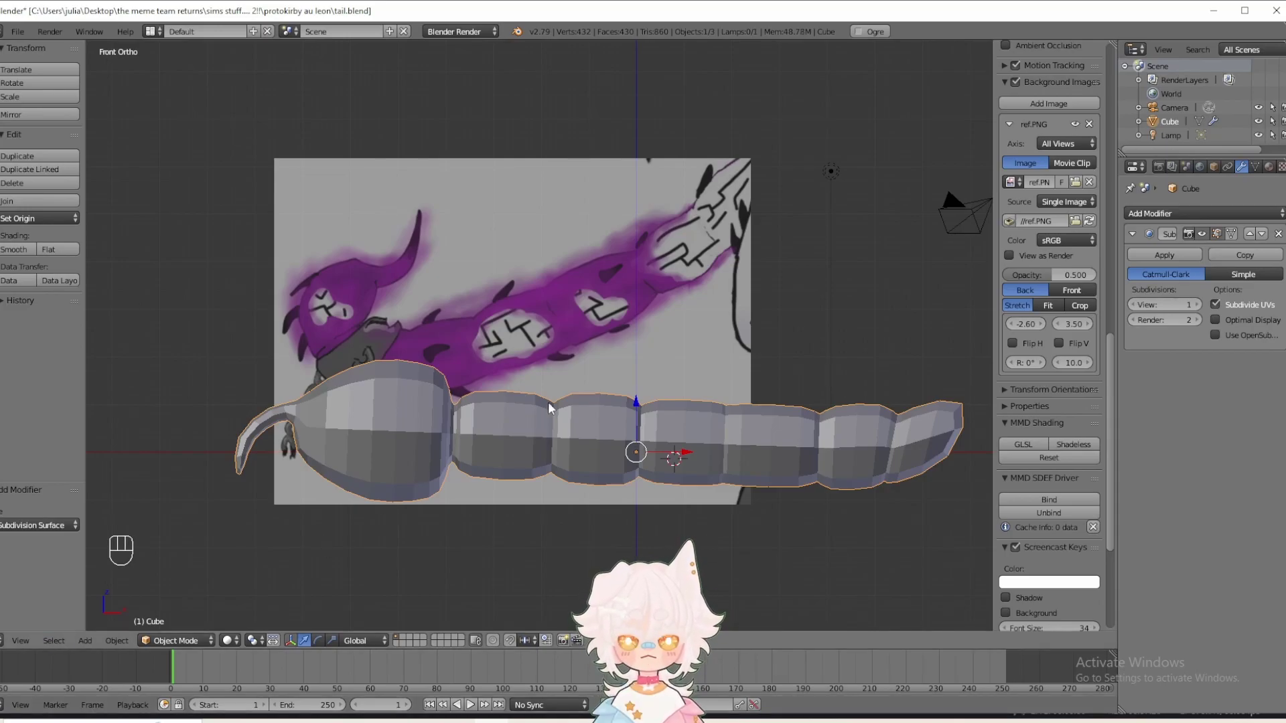
- Set the background reference image's offset to X -0.10 and Y 6.70, and save the file
scroll(1070, 534, "down", 2)
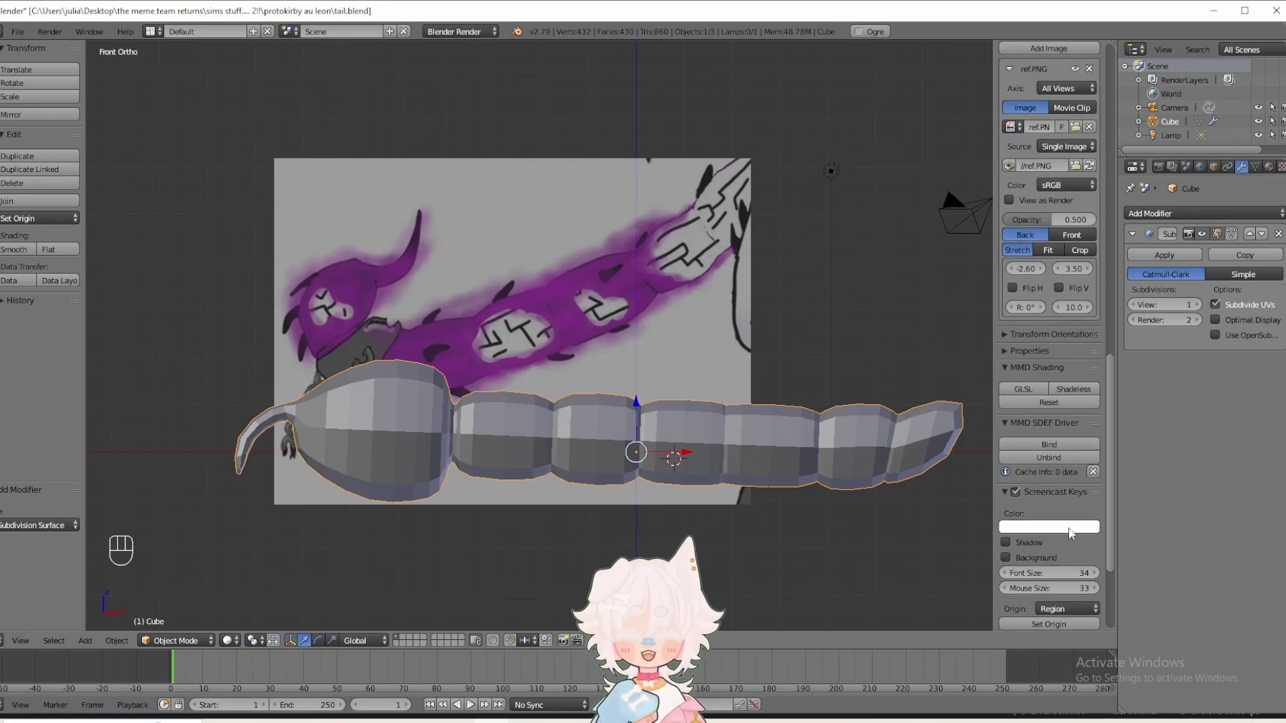
scroll(1071, 529, "up", 7)
left_click_drag(1074, 462, 1098, 462)
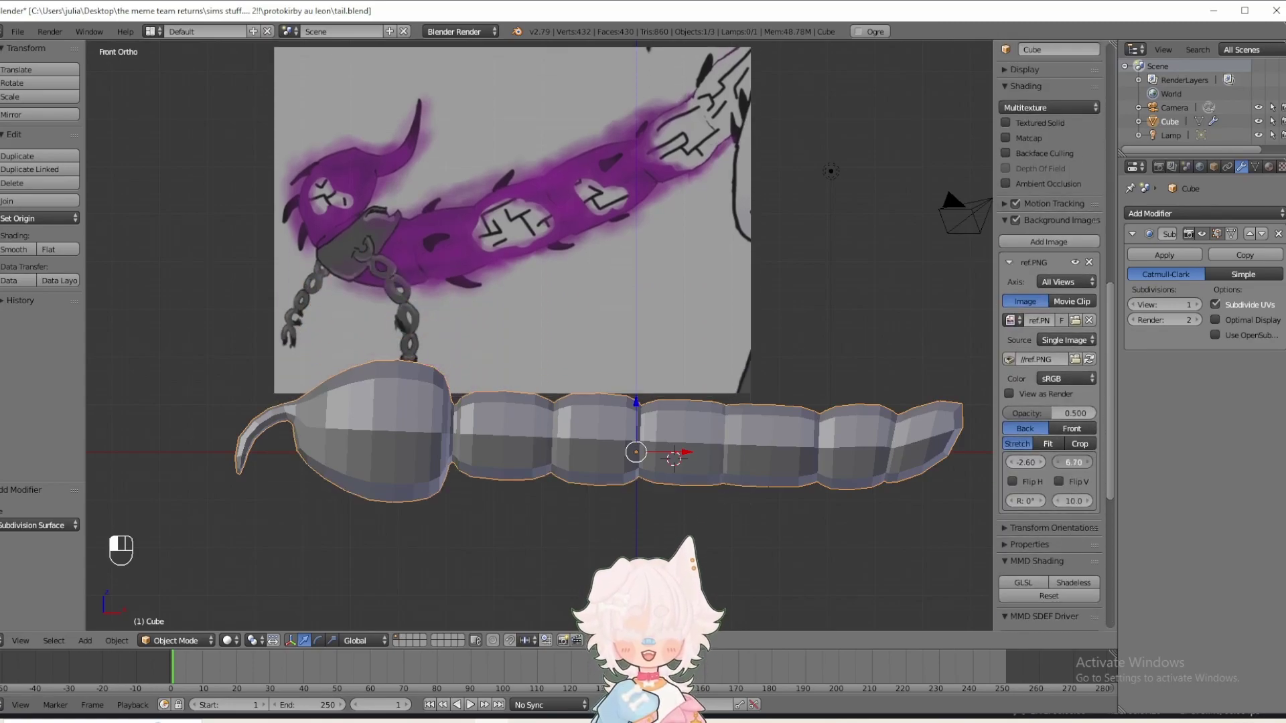
left_click_drag(1020, 462, 1040, 462)
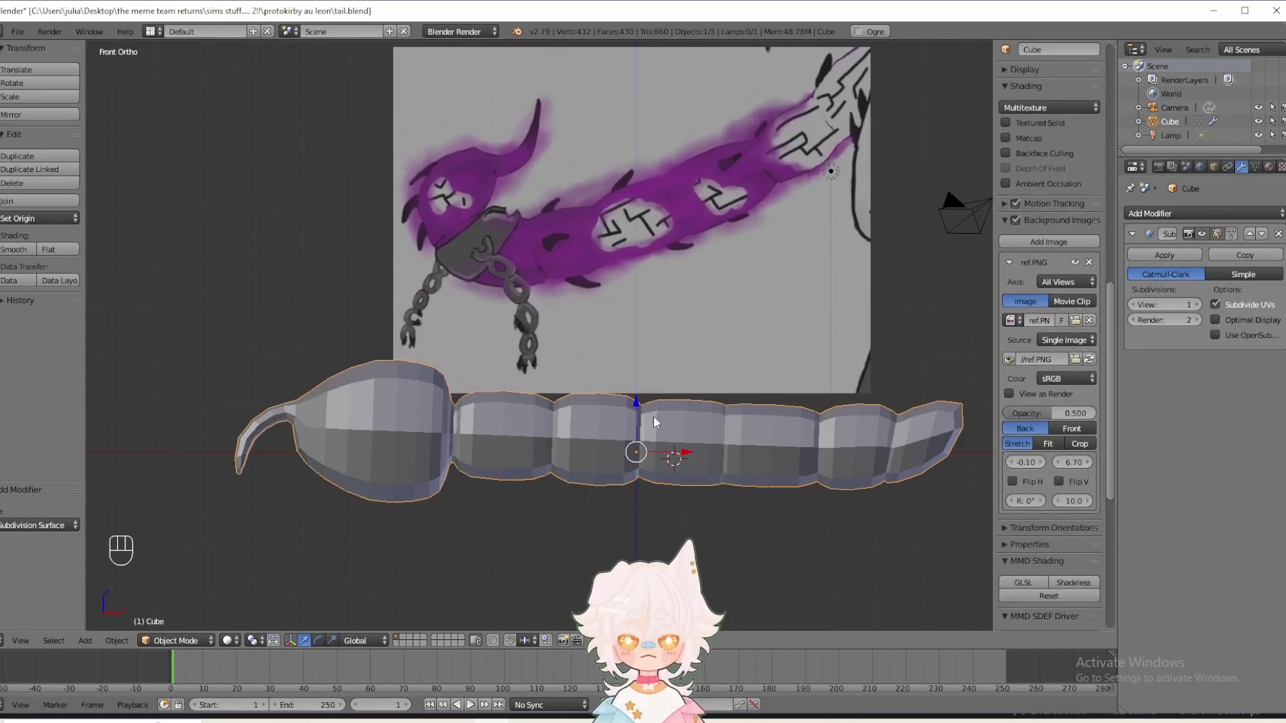
left_click(168, 642)
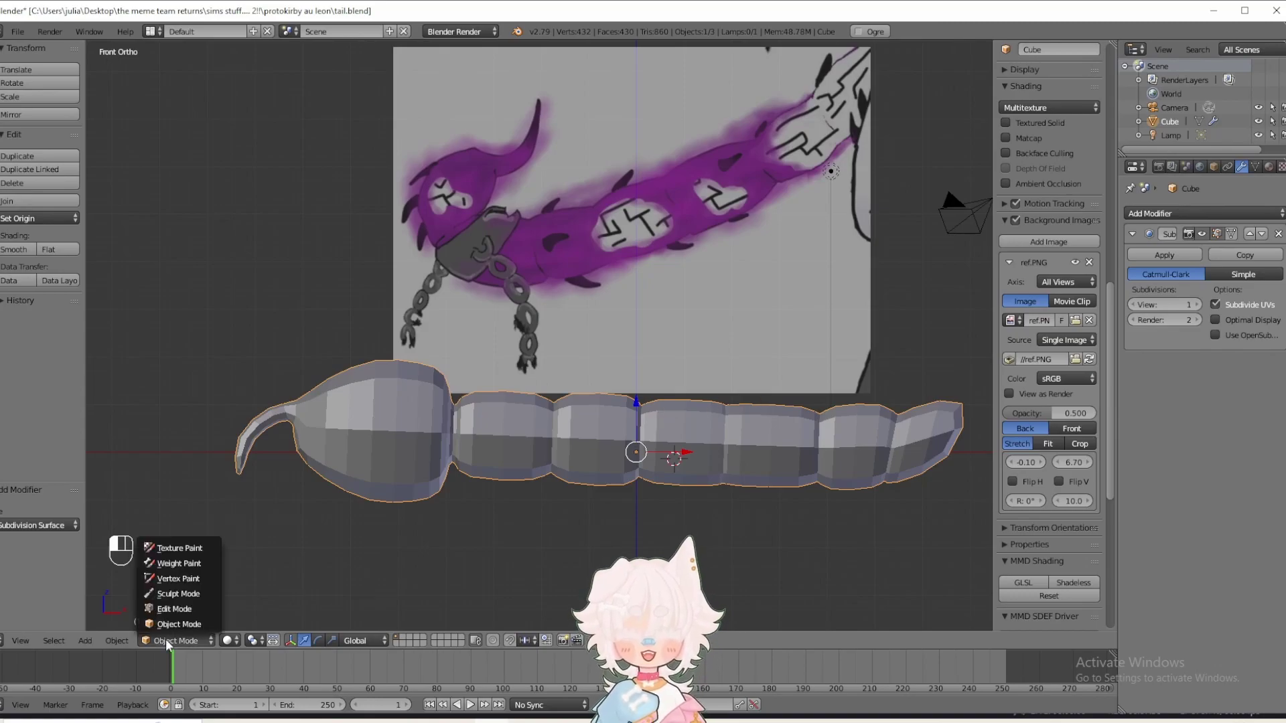
left_click(17, 32)
left_click(32, 151)
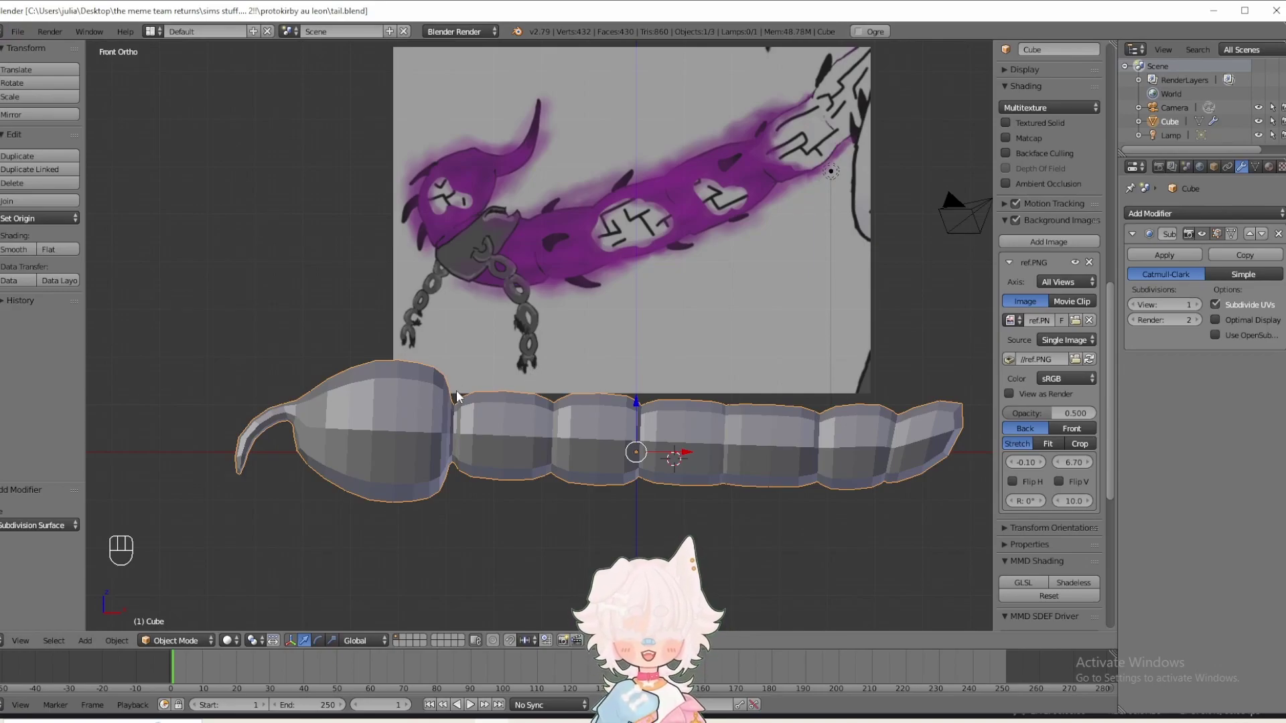
- In Object Mode, place the 3D cursor at the top of the segment next to the bulbous head and add a cube there
middle_click_drag(693, 355, 598, 394, "shift")
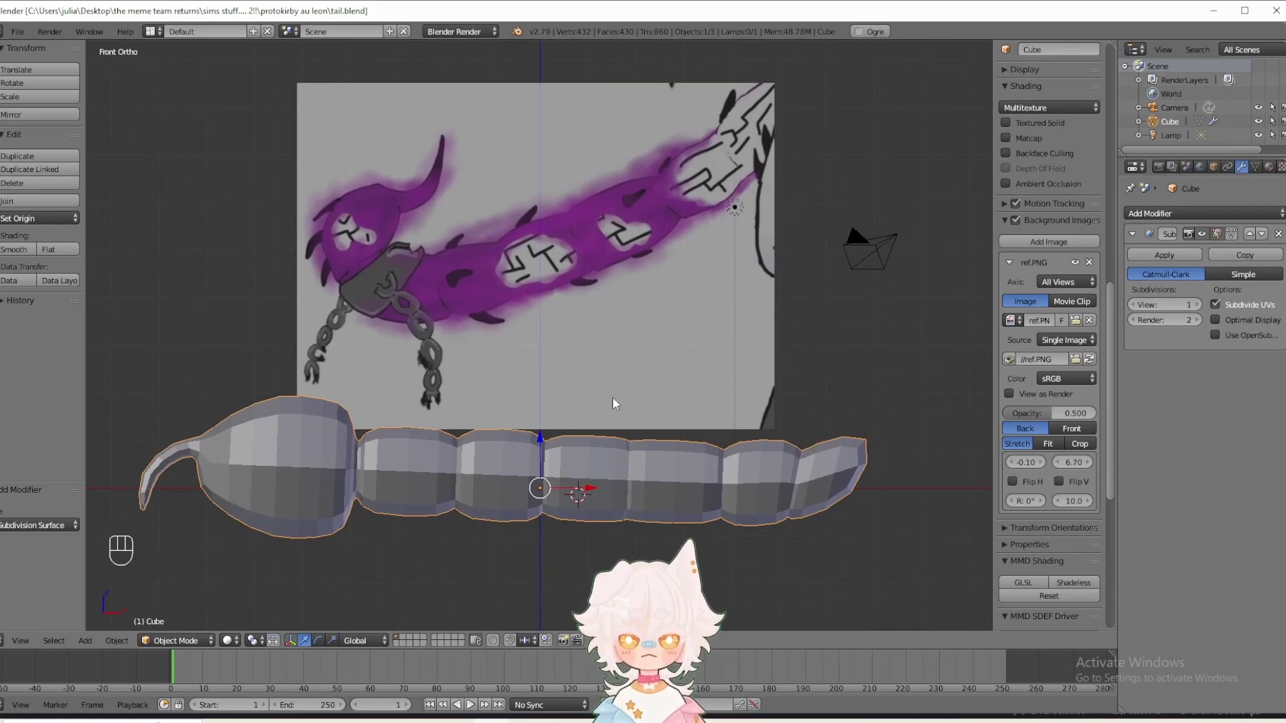
left_click(175, 640)
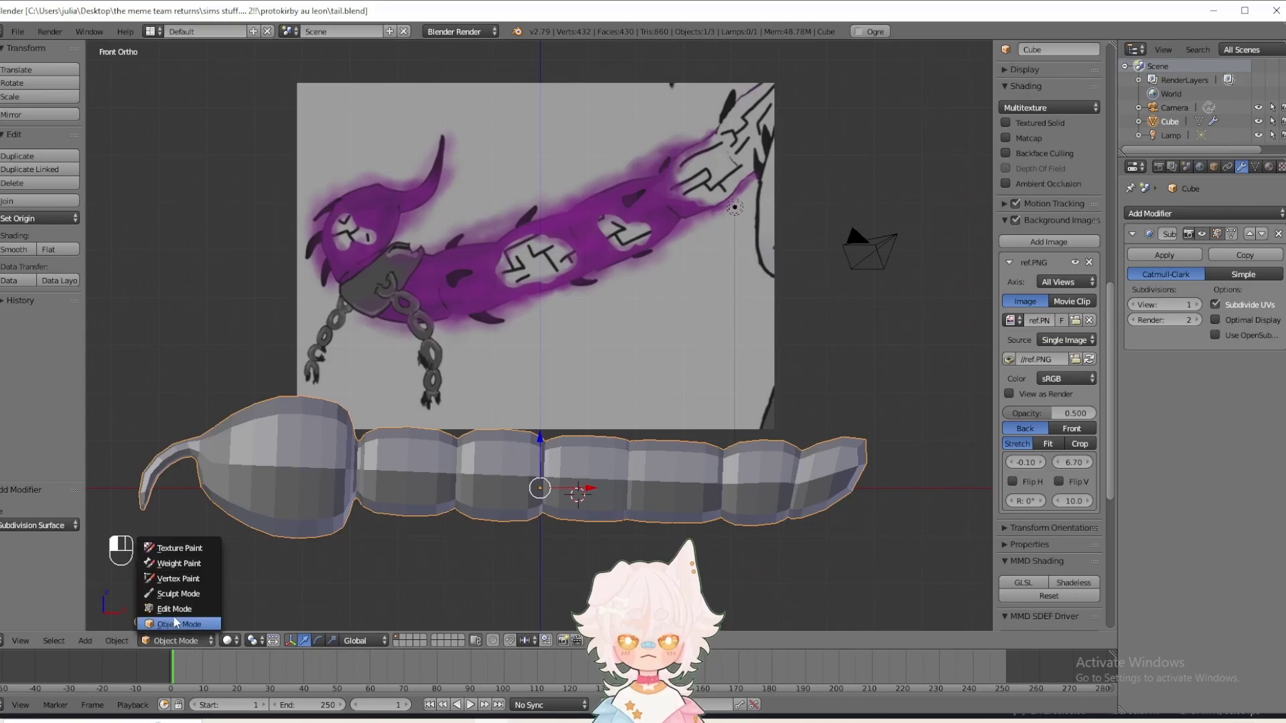
left_click(164, 626)
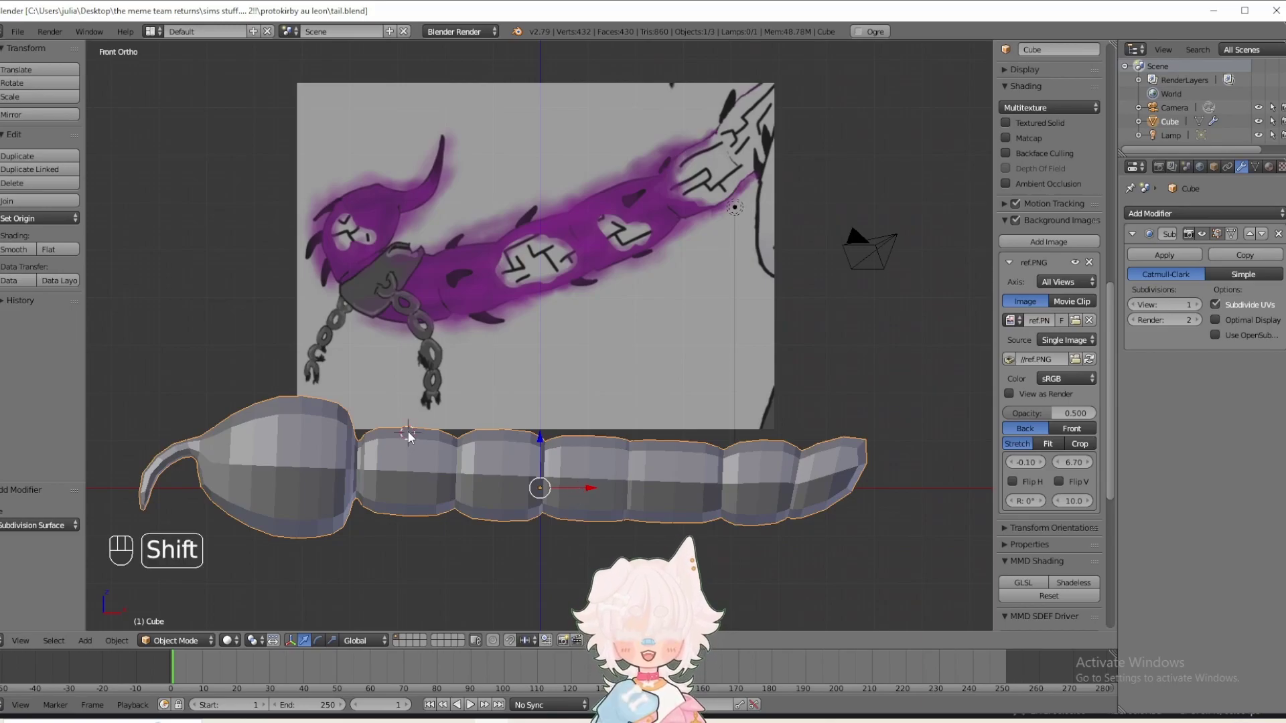
key("shift+a")
mouse_move(408, 432)
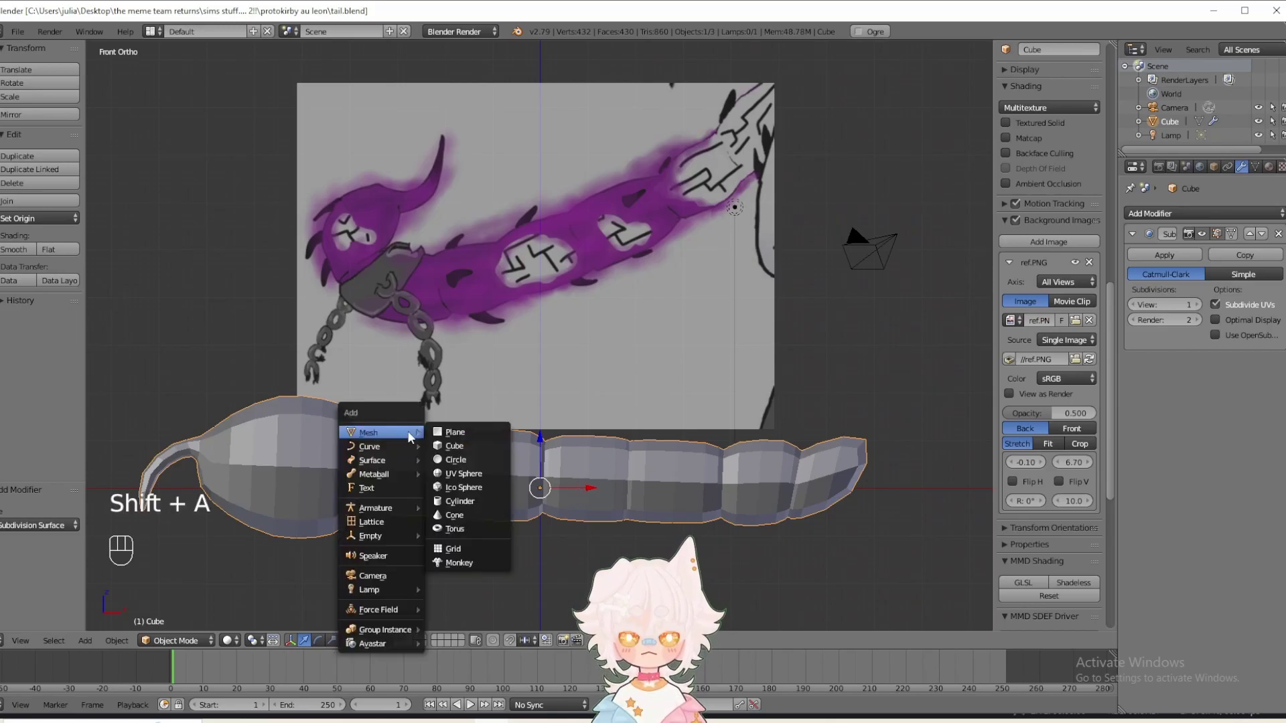
left_click(448, 446)
middle_click_drag(527, 401, 613, 400, "shift")
scroll(612, 400, "up", 4)
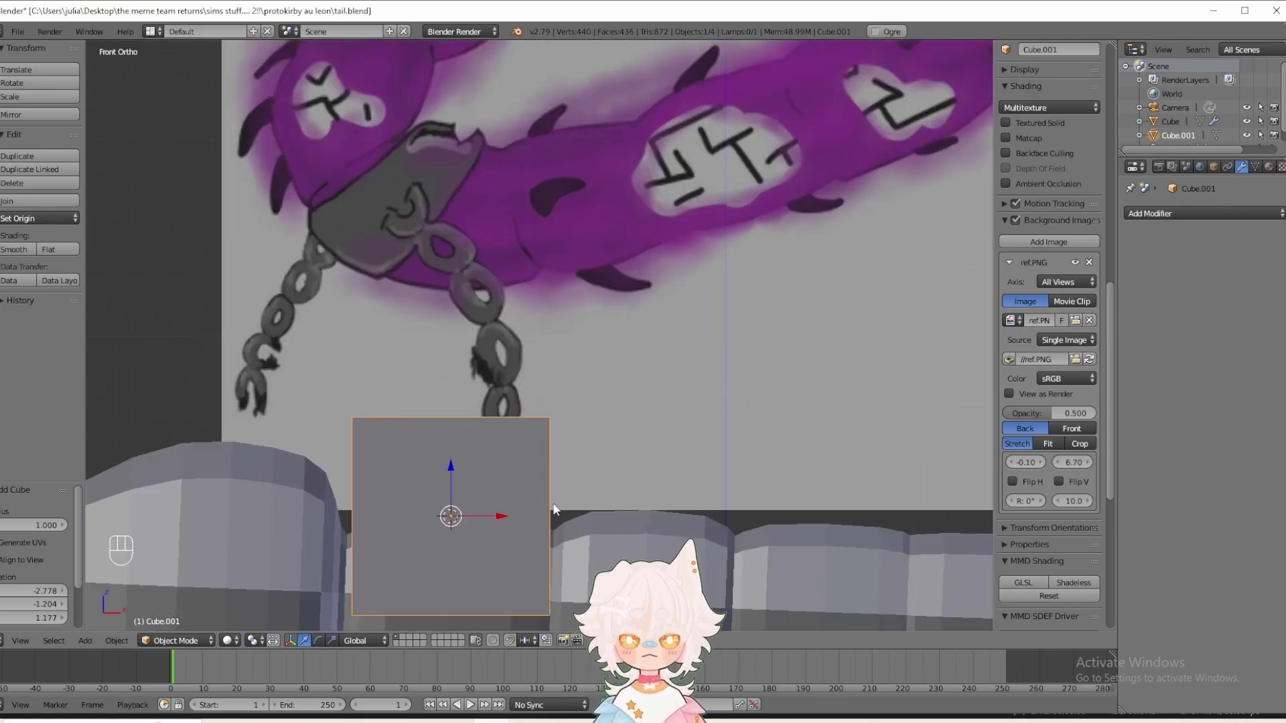
- Scale the new cube down to a small block and move it about 0.275 along the Y axis
key("s")
left_click(481, 504)
middle_click_drag(480, 504, 443, 456)
left_click_drag(429, 433, 438, 407)
key("KP_1")
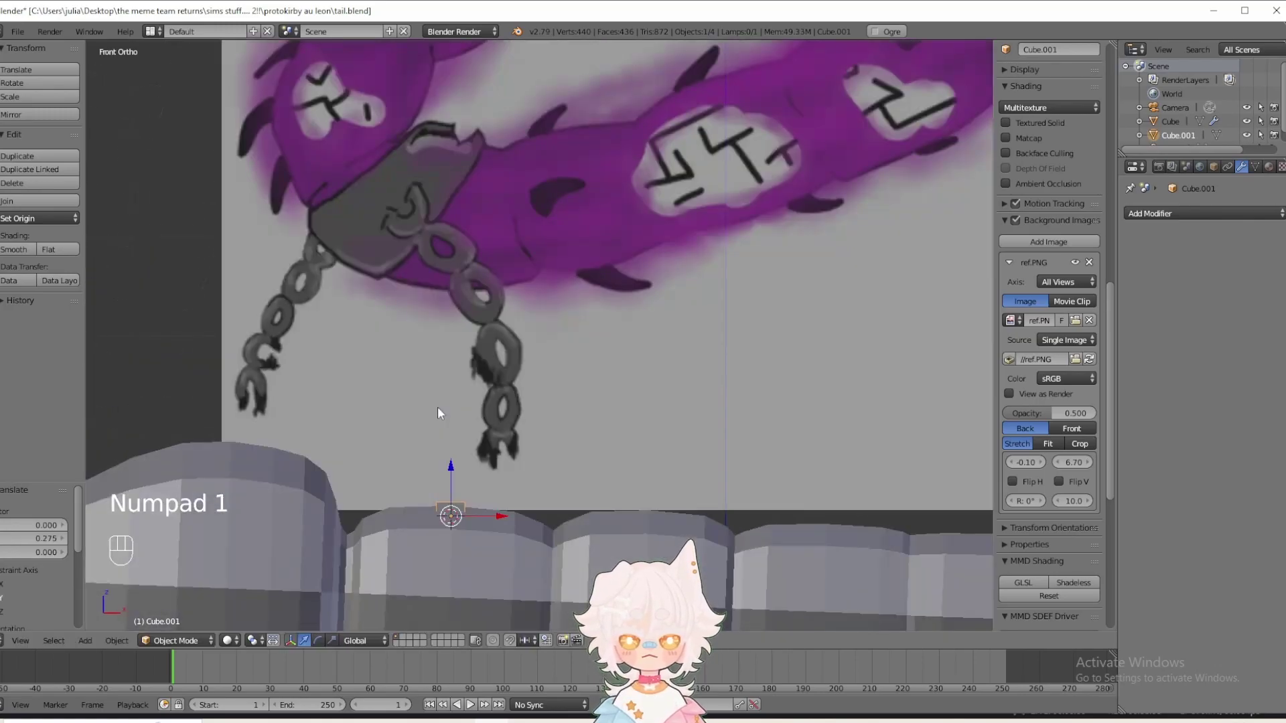
- In Edit Mode with face selection, tilt the small block's top face and scale it down
middle_click_drag(437, 407, 480, 299, "shift")
left_click(186, 643)
left_click(182, 610)
middle_click_drag(494, 443, 484, 487, "shift")
scroll(509, 429, "down", 2)
scroll(509, 429, "up", 6)
key("ctrl+Tab")
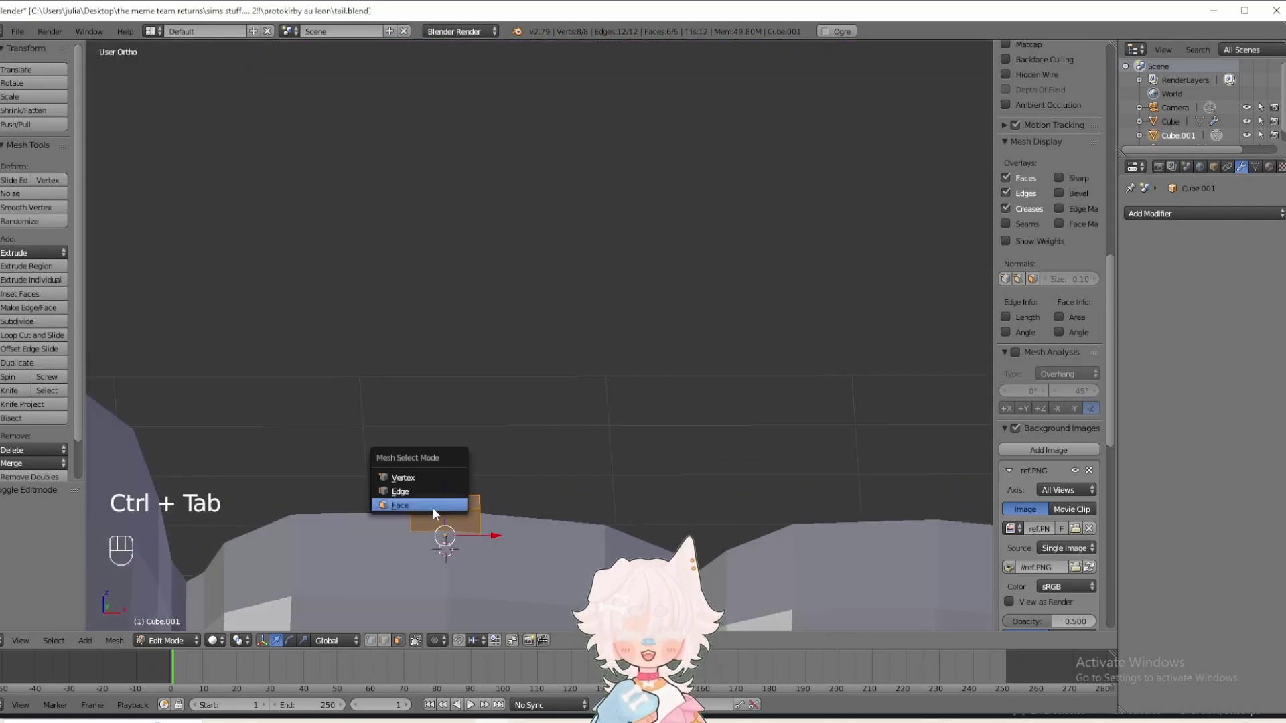
left_click(437, 508)
right_click(454, 502)
key("KP_1")
key("r")
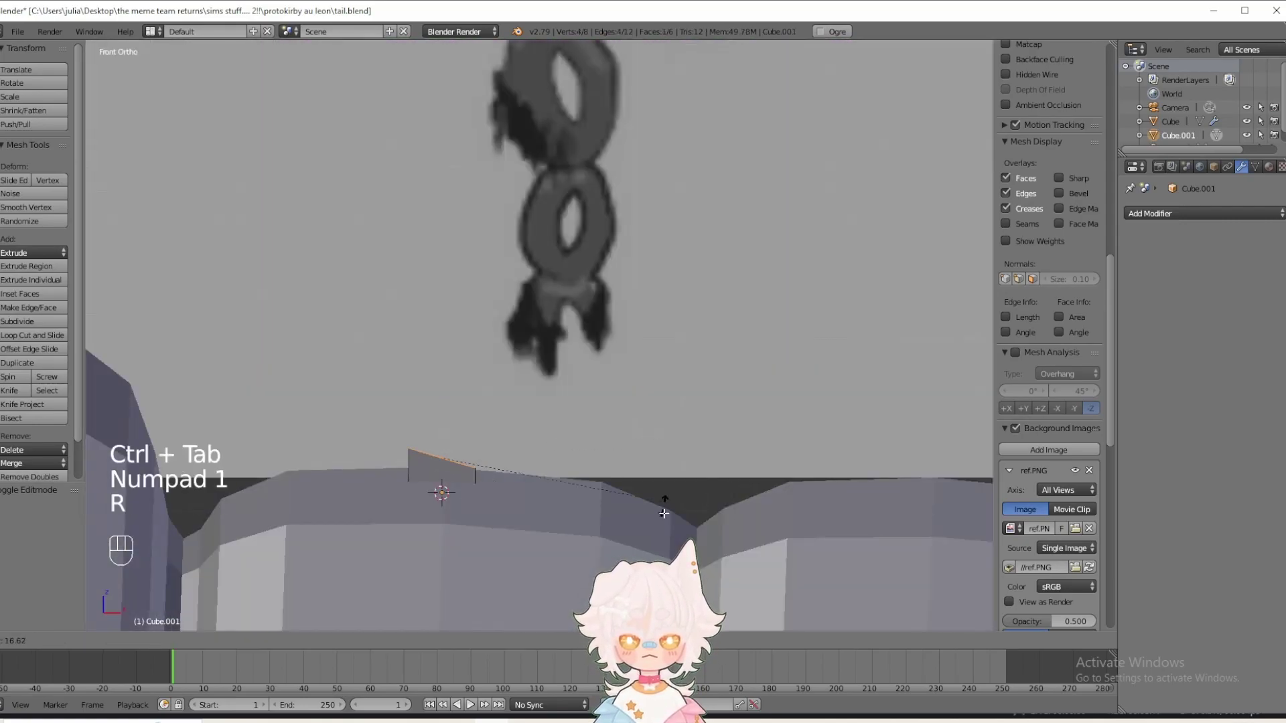
left_click(623, 503)
key("s")
left_click(523, 507)
- Shift the top face along X, raise it about 0.239 along Z, then rotate it and scale it to 0.513 to form a pointed spike
left_click_drag(494, 460, 544, 458)
left_click_drag(486, 424, 519, 360)
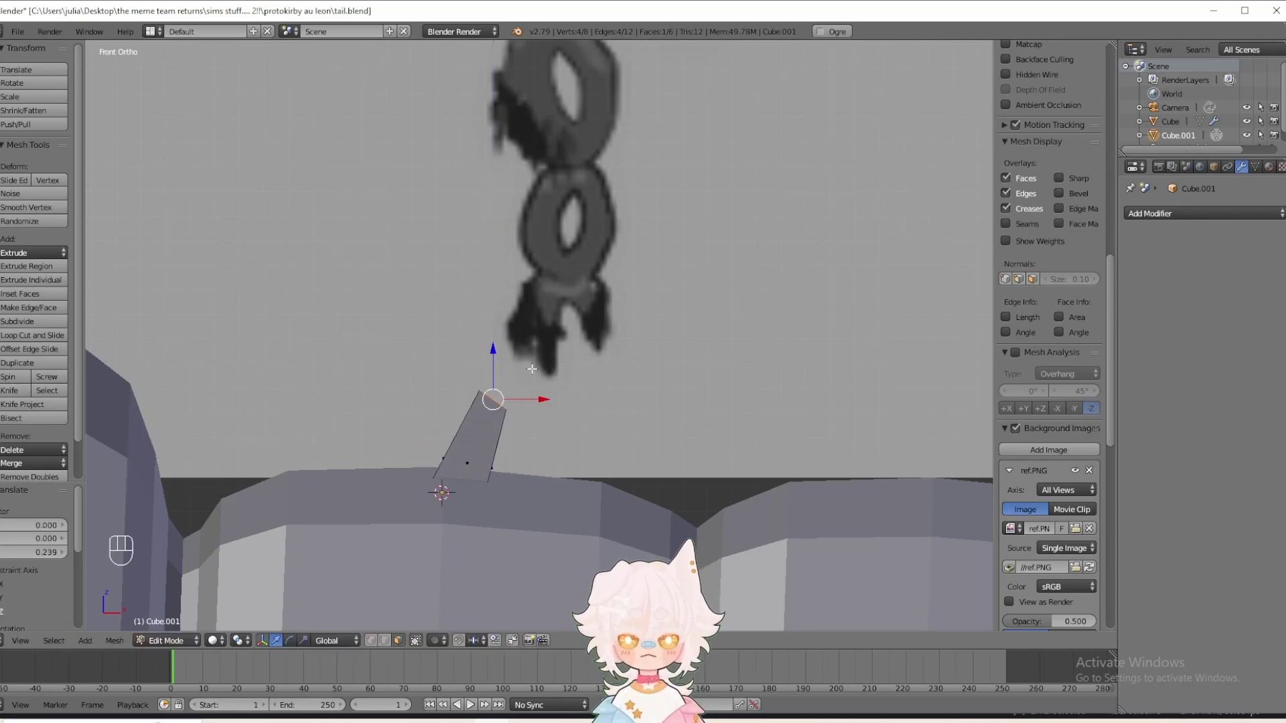
key("r")
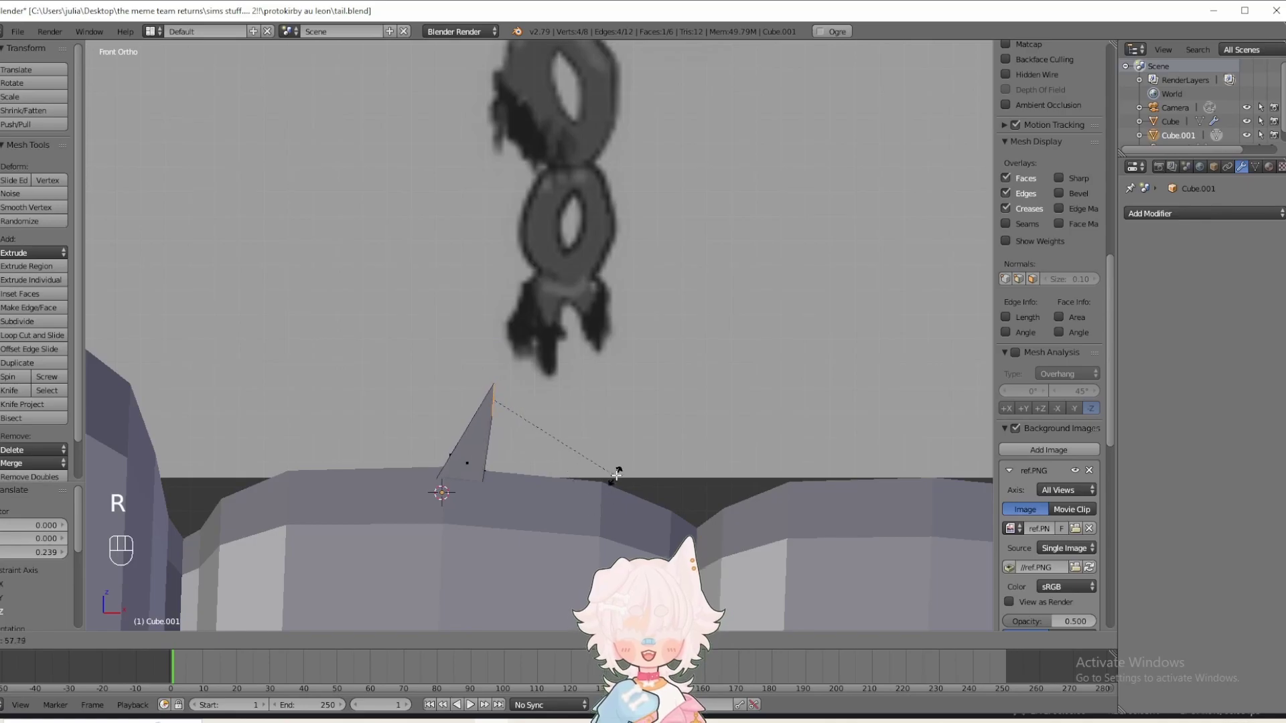
left_click(610, 471)
key("s")
left_click(552, 442)
- In wireframe, move the spike's base face about -0.070 along X and 0.141 along Z, enlarge it, and return to solid Object Mode
middle_click_drag(551, 442, 476, 345)
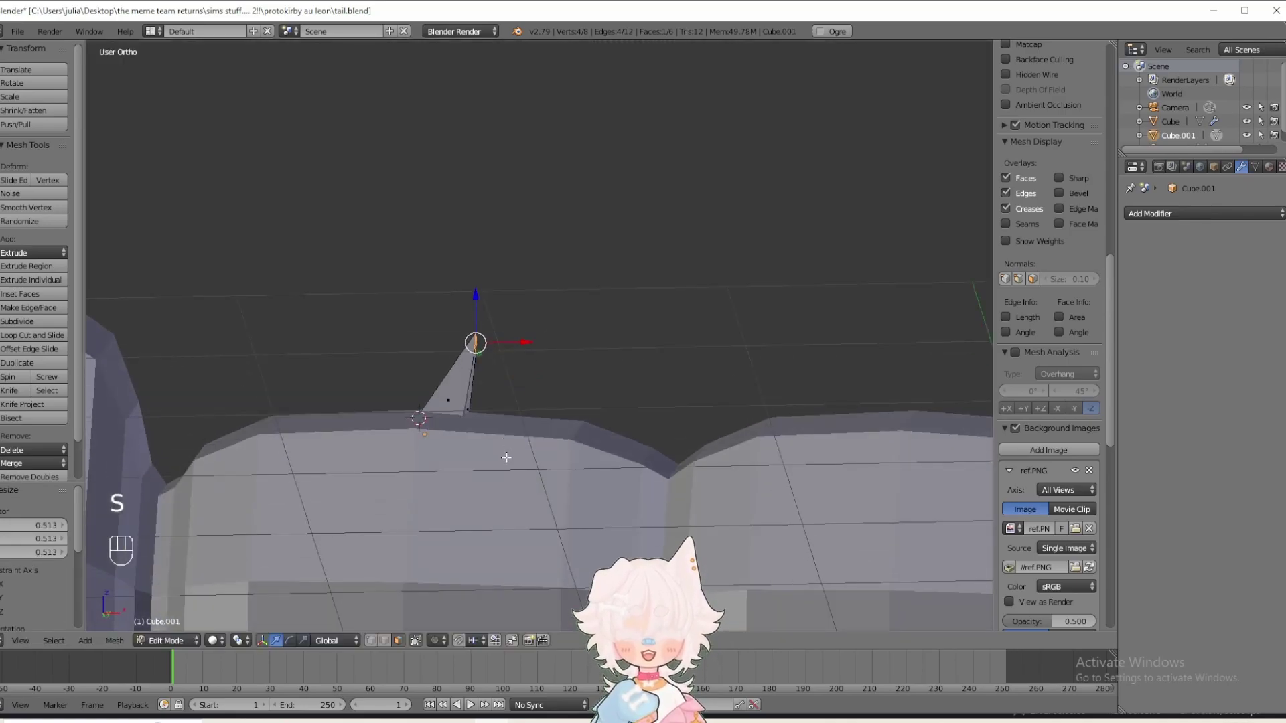
key("z")
key("KP_1")
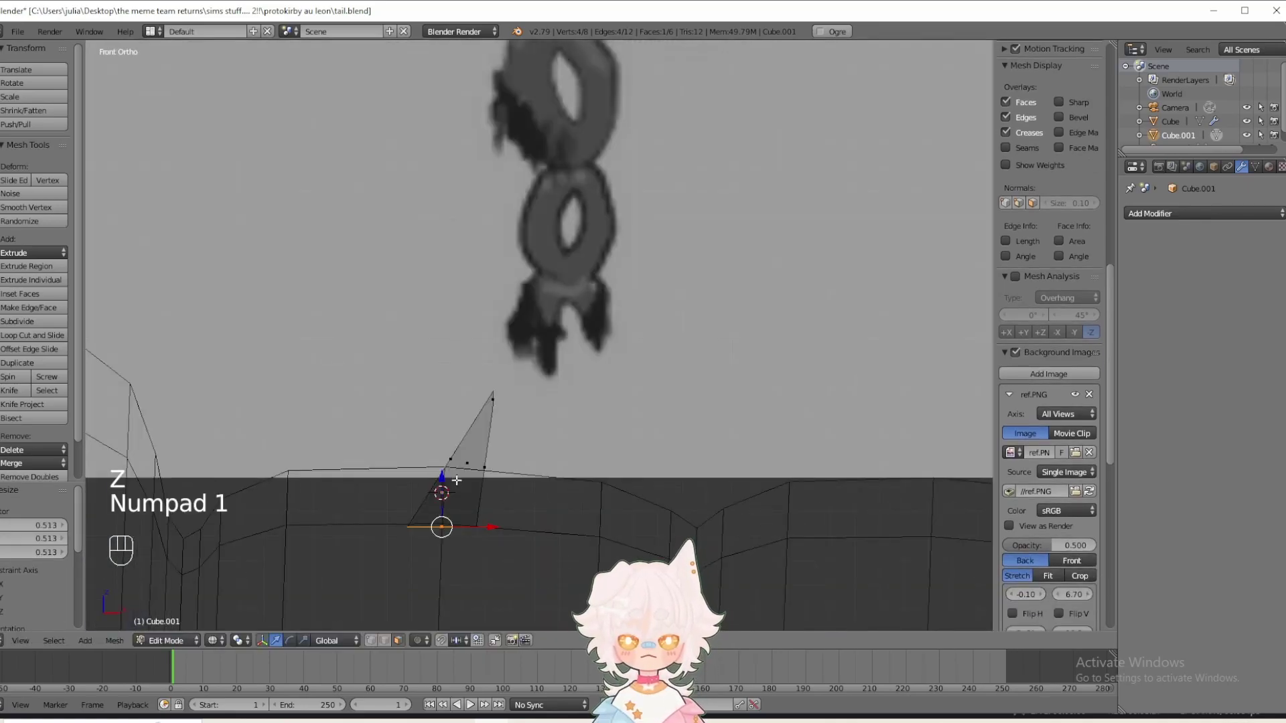
key("g")
left_click(442, 462)
key("s")
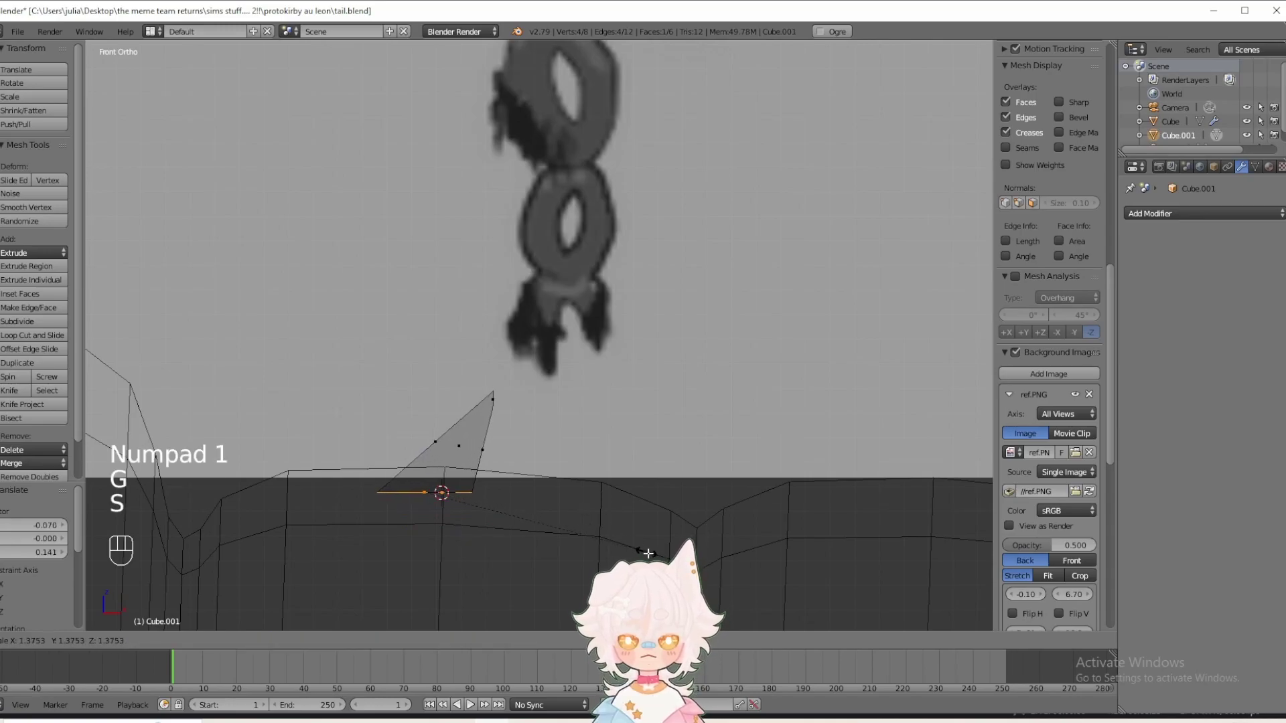
left_click(629, 521)
key("a")
left_click(159, 640)
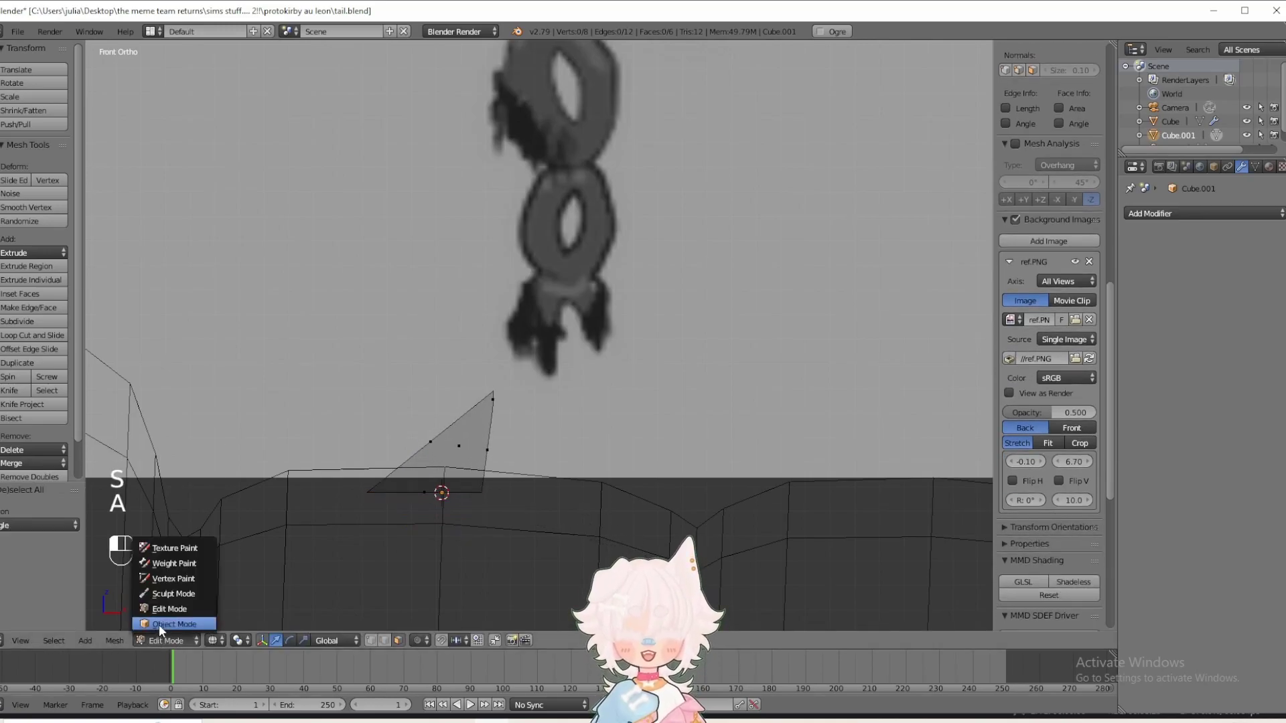
left_click(158, 624)
scroll(519, 408, "up", 3)
key("z")
- In Edit Mode, select the whole spike mesh and scale it narrower along the Y axis
mouse_move(454, 501)
middle_mouse_down()
mouse_move(520, 435)
mouse_move(442, 498)
middle_mouse_up()
left_click(175, 640)
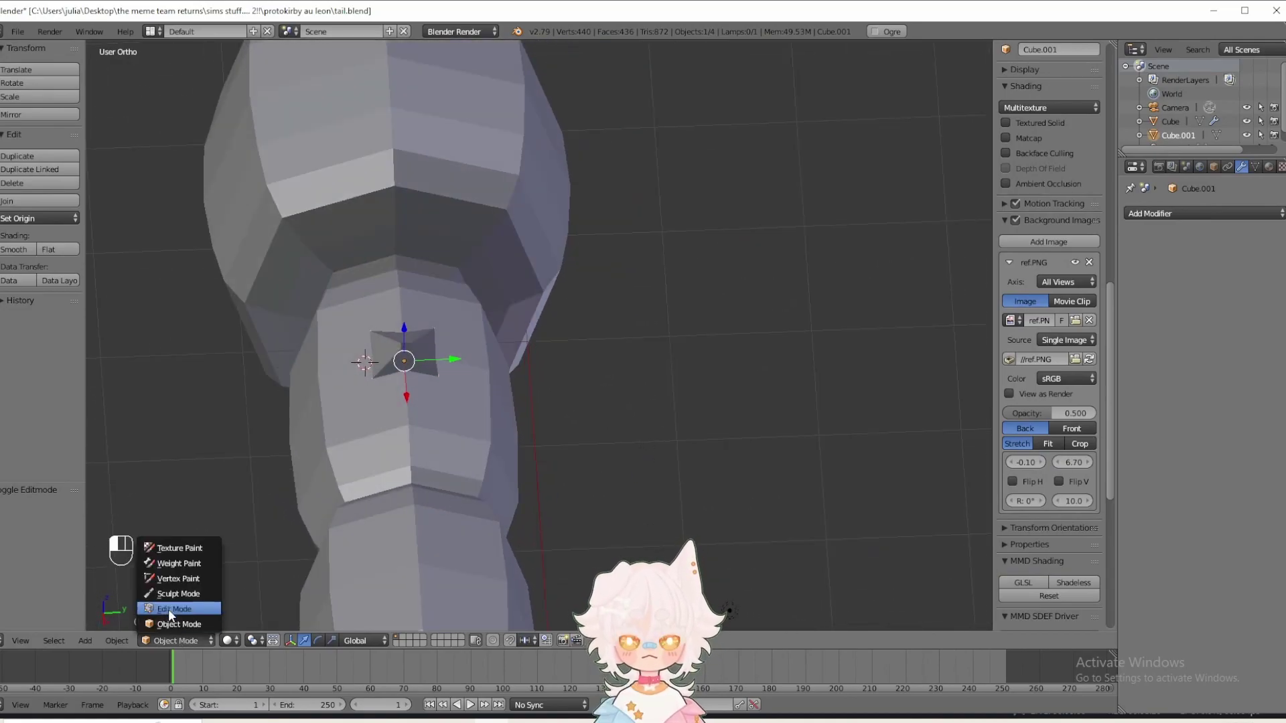
left_click(167, 609)
key("a")
key("s")
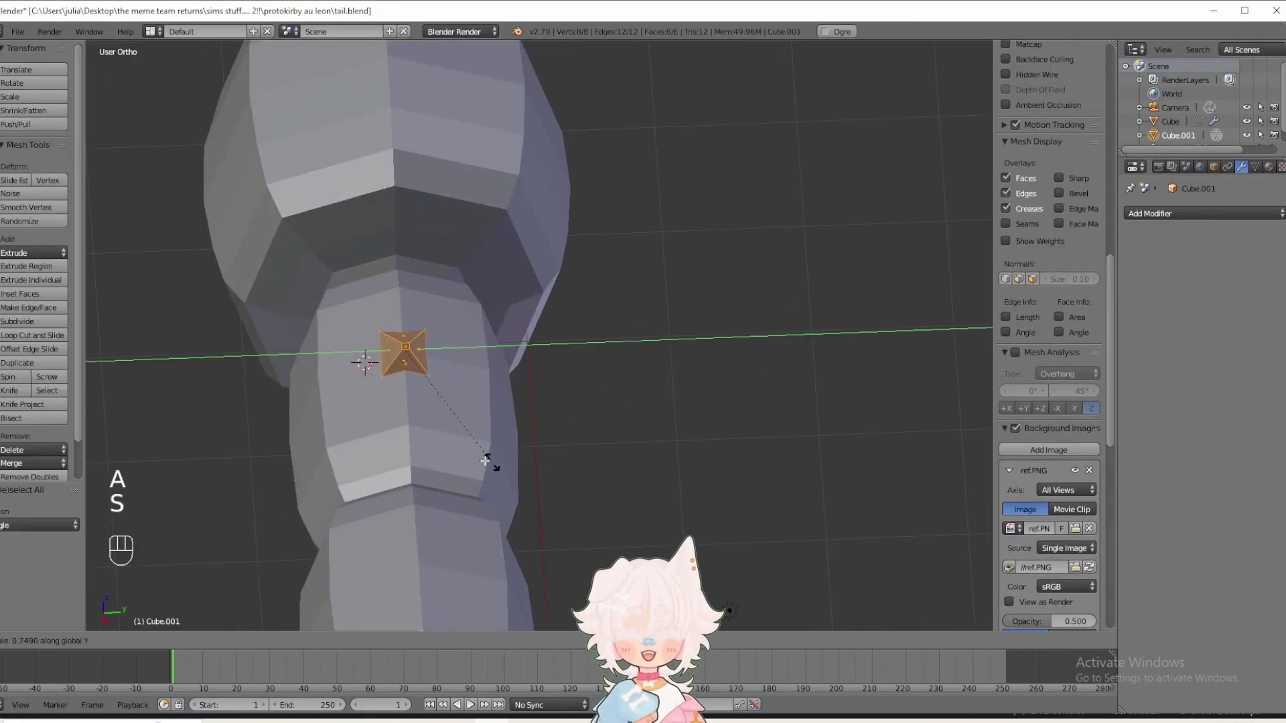
left_click(445, 450)
key("a")
middle_click_drag(445, 450, 626, 389)
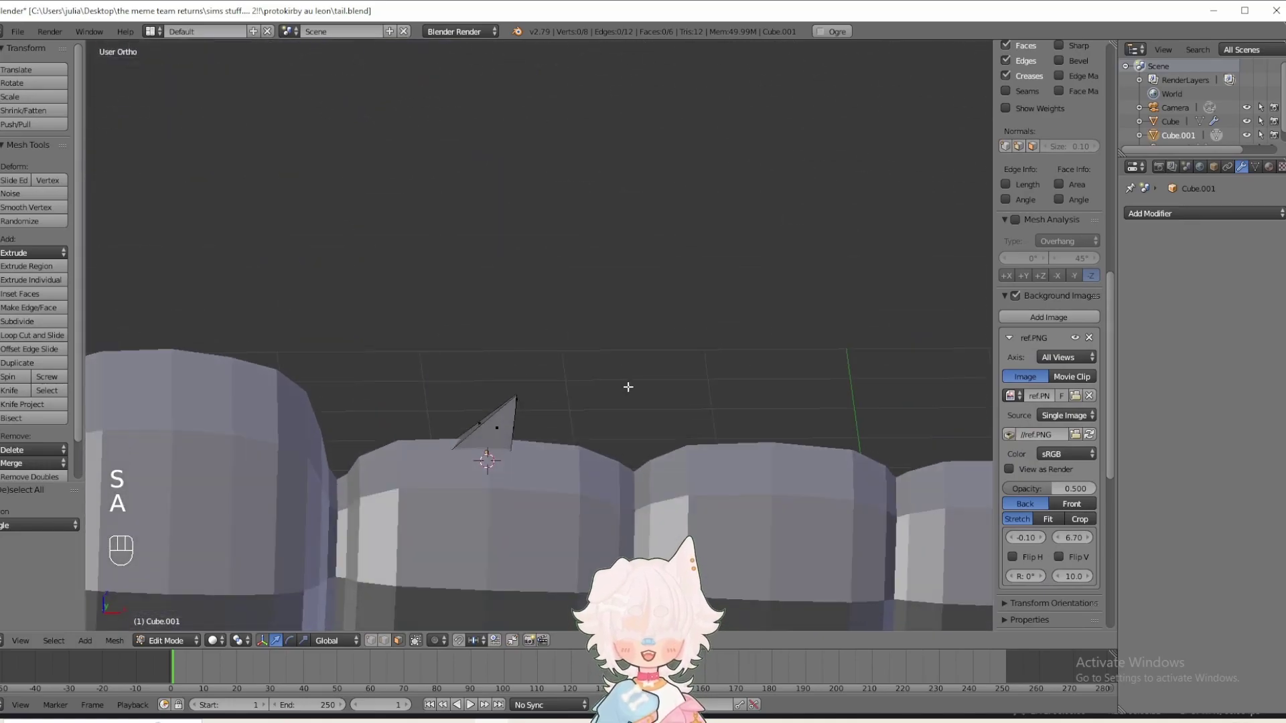
- Add a Subdivision Surface modifier to the spike and return to Object Mode
key("KP_1")
key("a")
key("a")
middle_click_drag(628, 401, 548, 444, "shift")
scroll(590, 422, "up", 1)
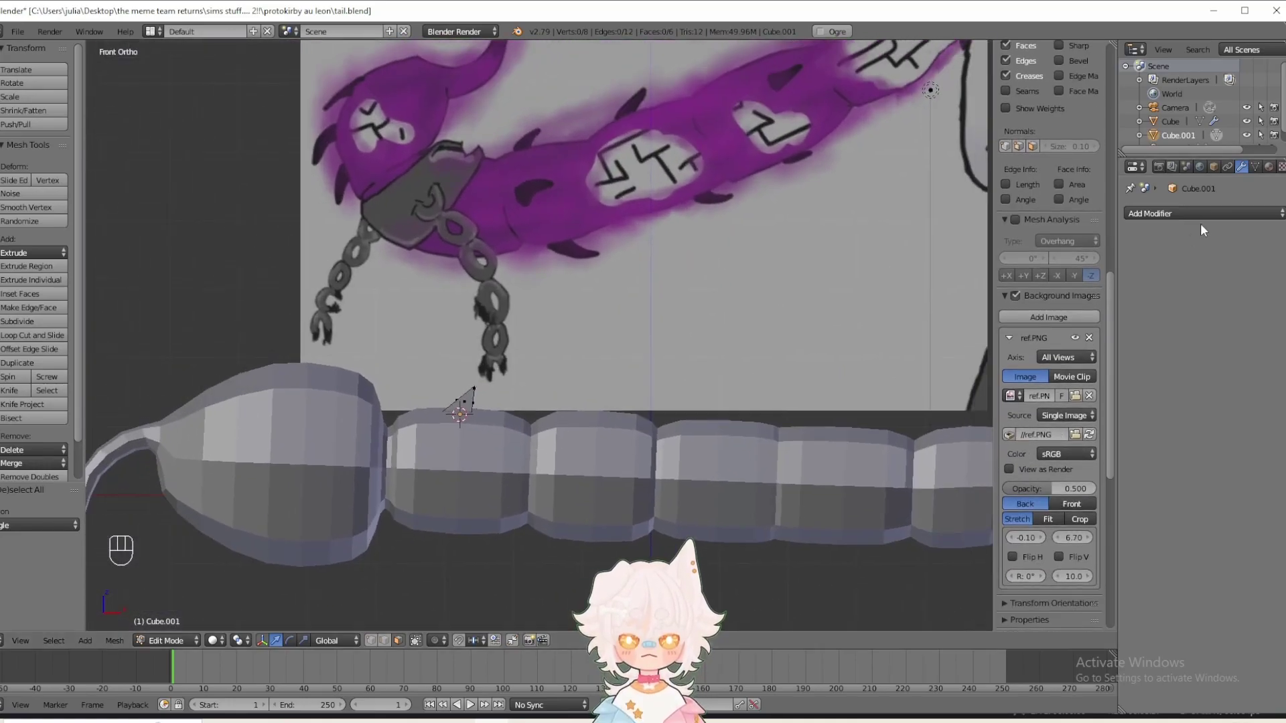
left_click(1186, 215)
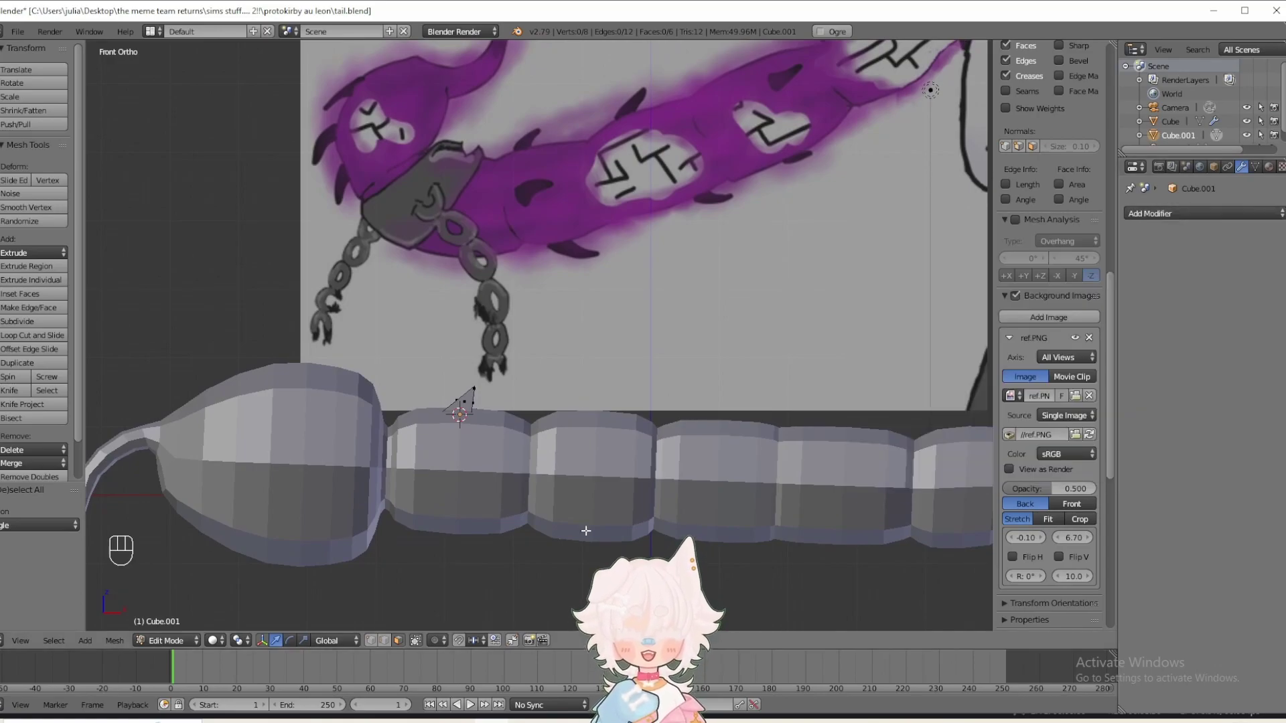
left_click(1148, 214)
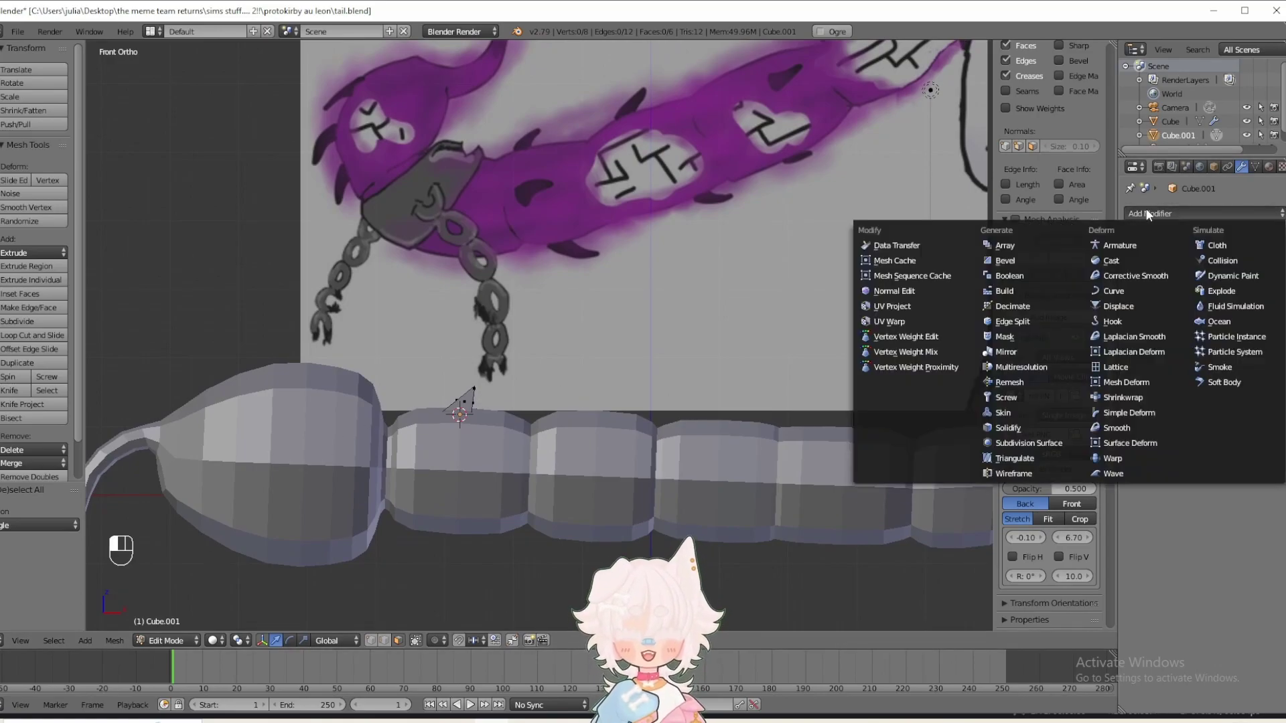
left_click(1002, 441)
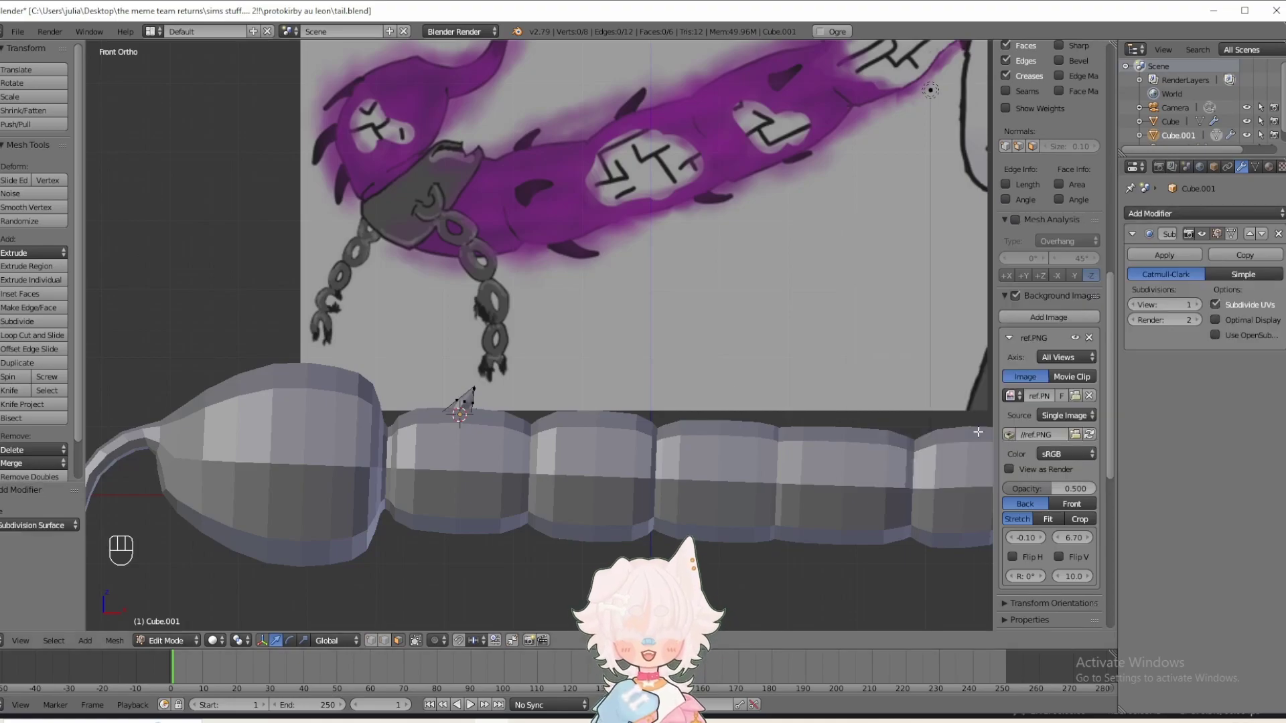
scroll(683, 336, "up", 5)
middle_click_drag(683, 336, 641, 355)
scroll(484, 355, "down", 5)
left_click(161, 639)
left_click(161, 624)
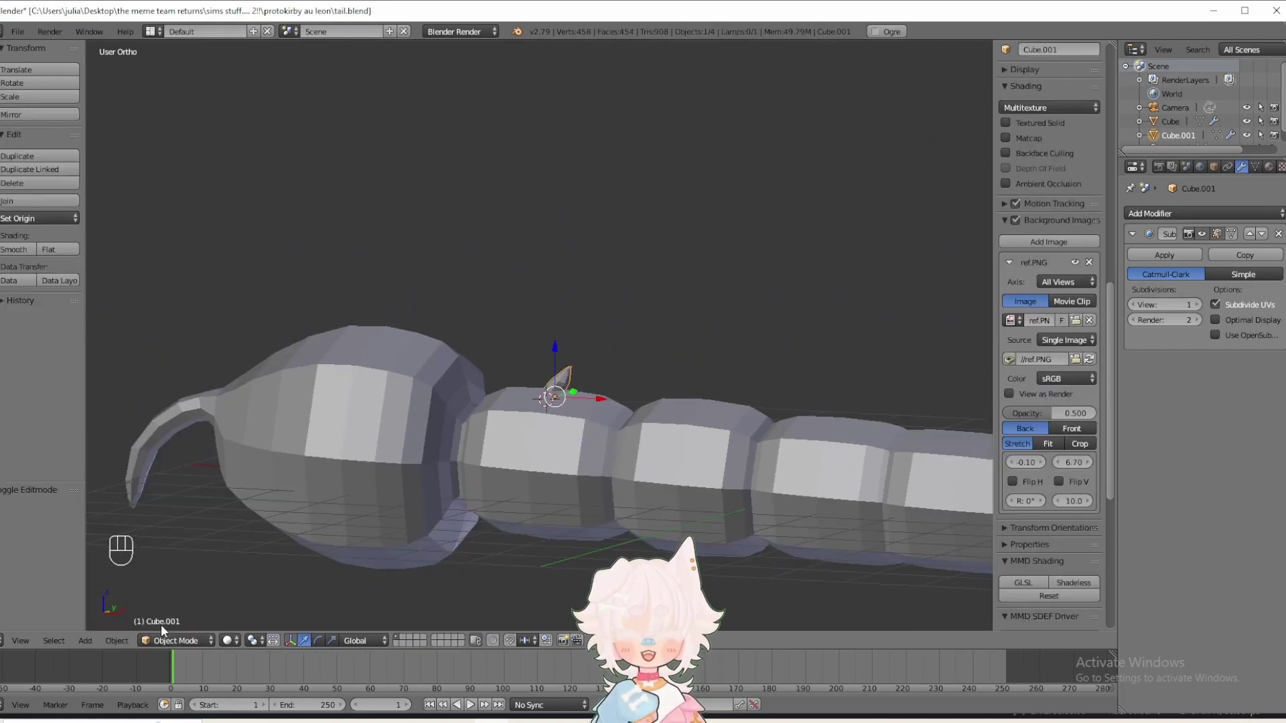
- Add a Mirror modifier to the spike, turn off its X axis, and try mirroring across the Y axis
left_click(1202, 233)
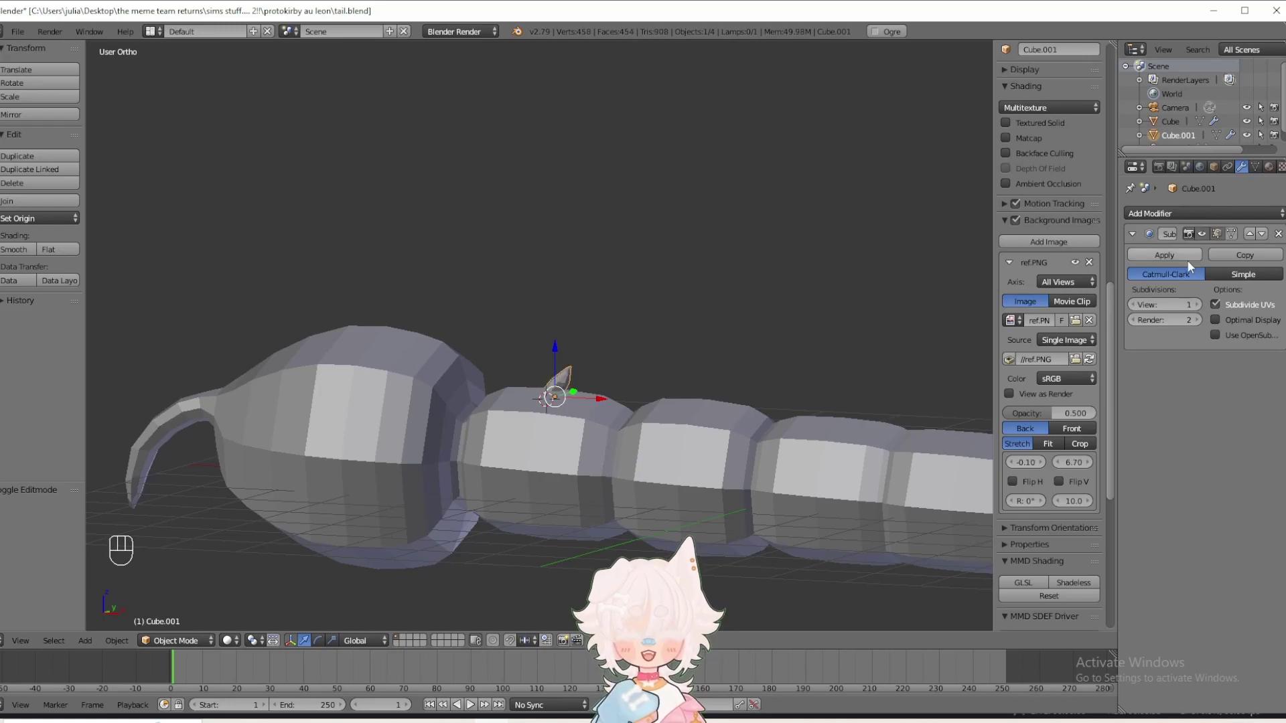
left_click(1176, 213)
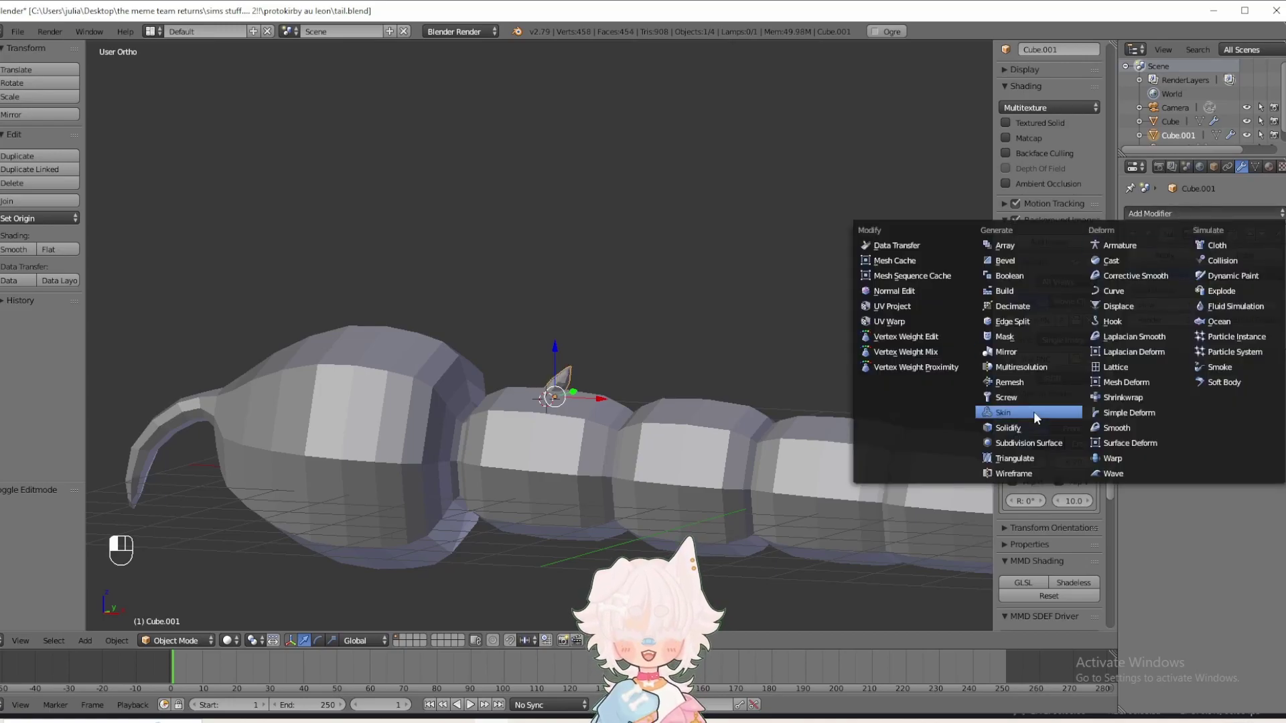
left_click(1023, 359)
middle_click_drag(551, 443, 544, 415)
key("KP_1")
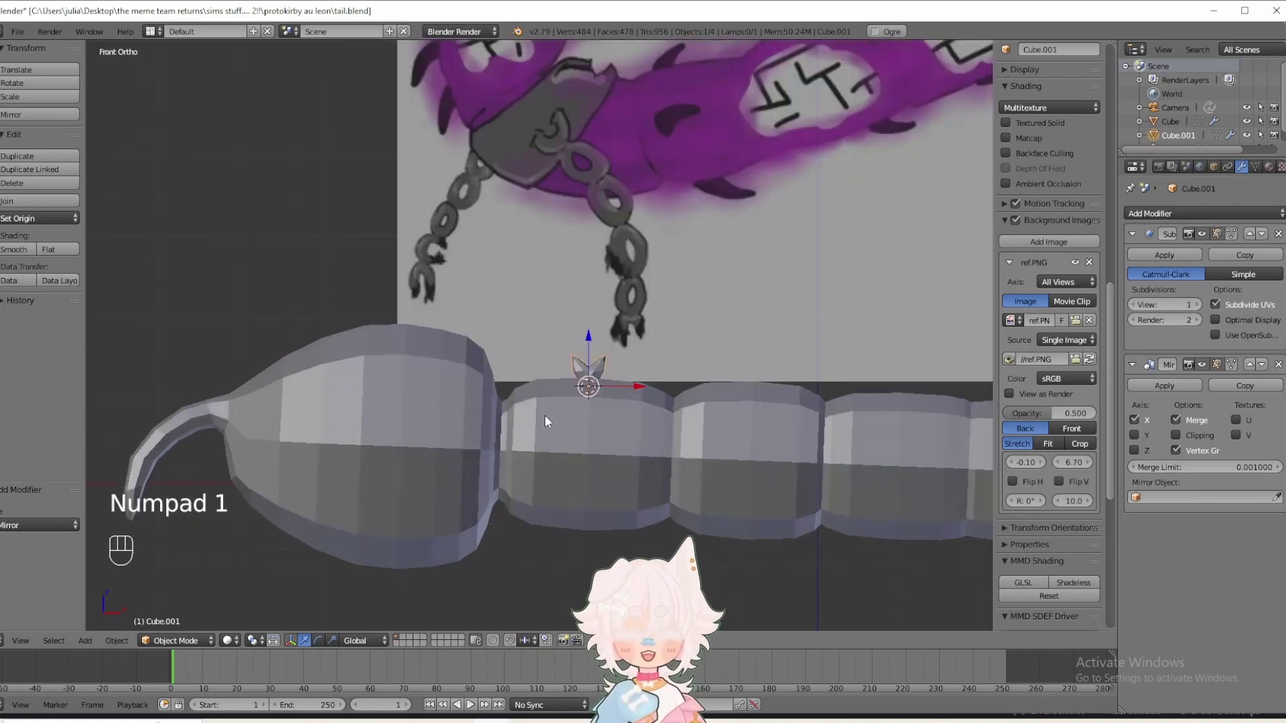
left_click(1134, 436)
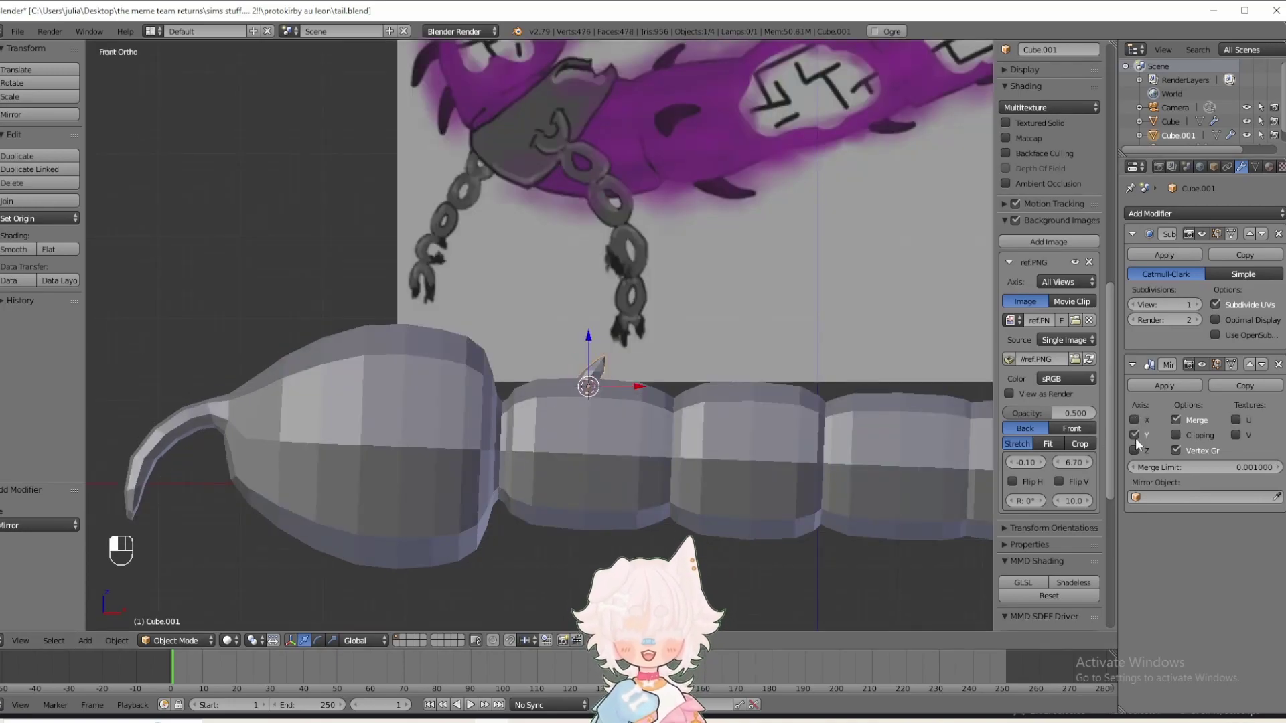
left_click(1135, 436)
middle_click_drag(743, 404, 664, 412)
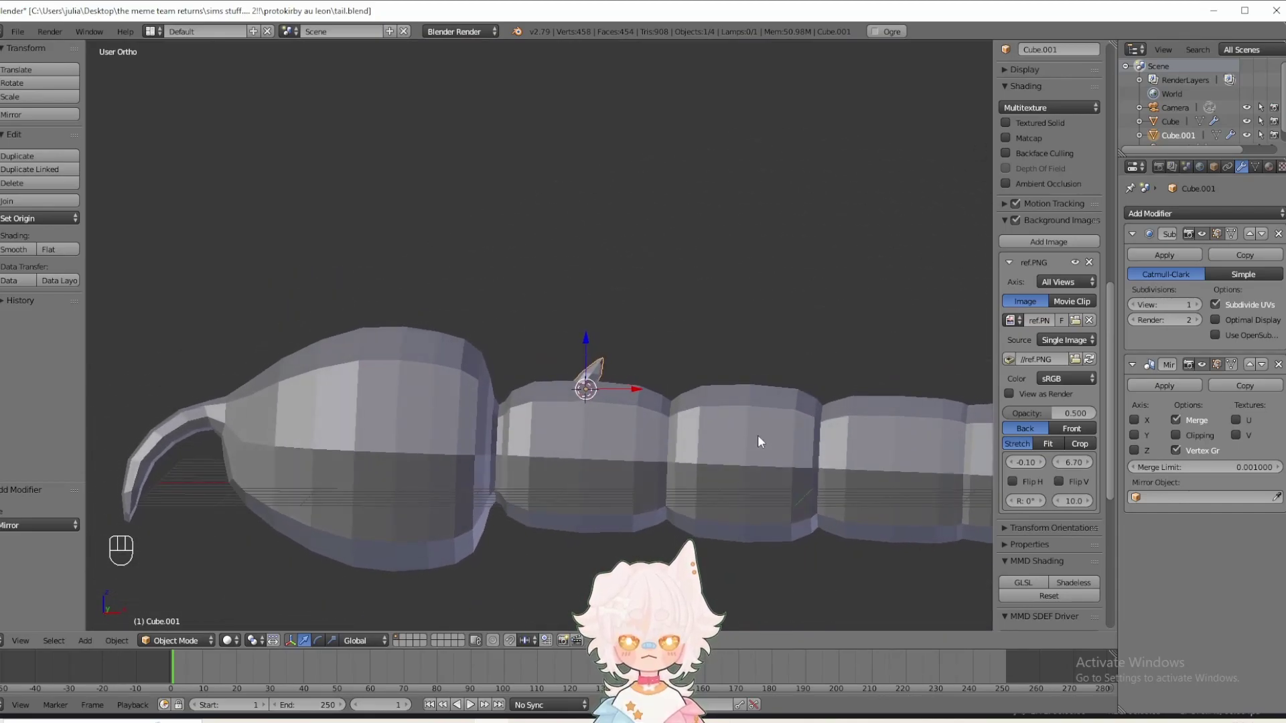
- Apply the spike's location transform and mirror the spike across the Z axis
left_click(175, 640)
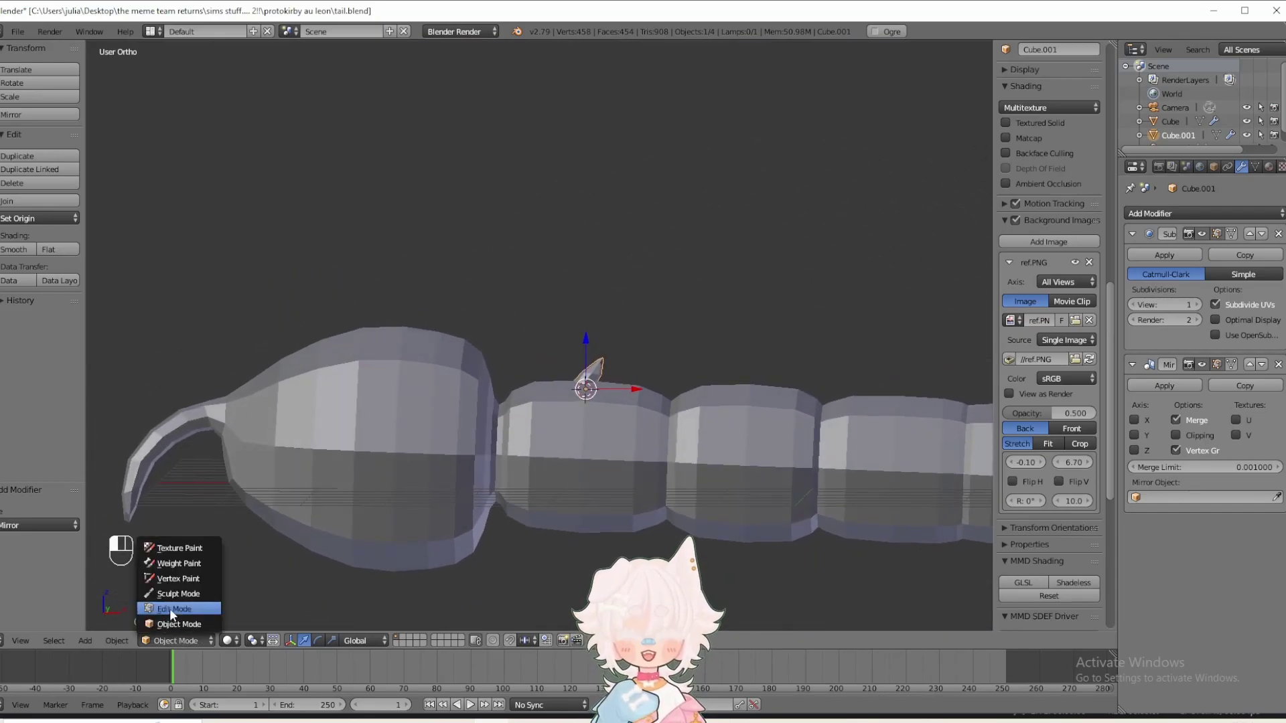
left_click(654, 361)
key("shift+a")
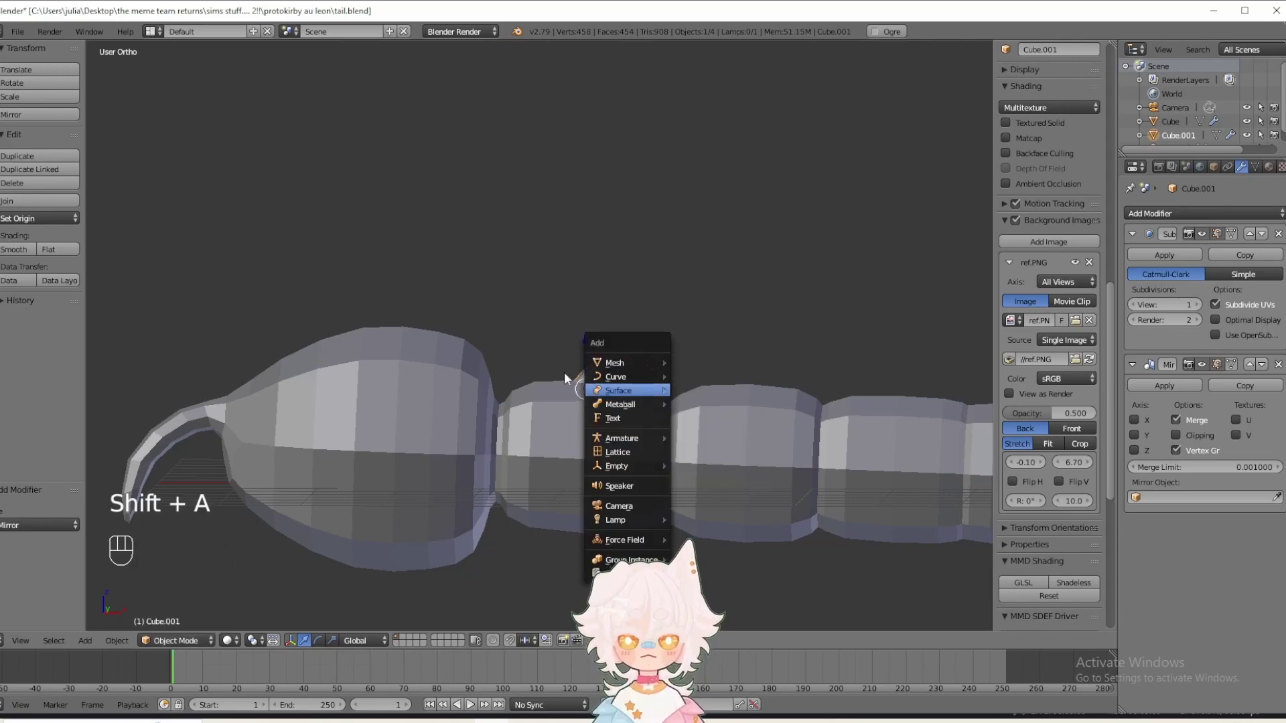
key("ctrl+a")
left_click(658, 391)
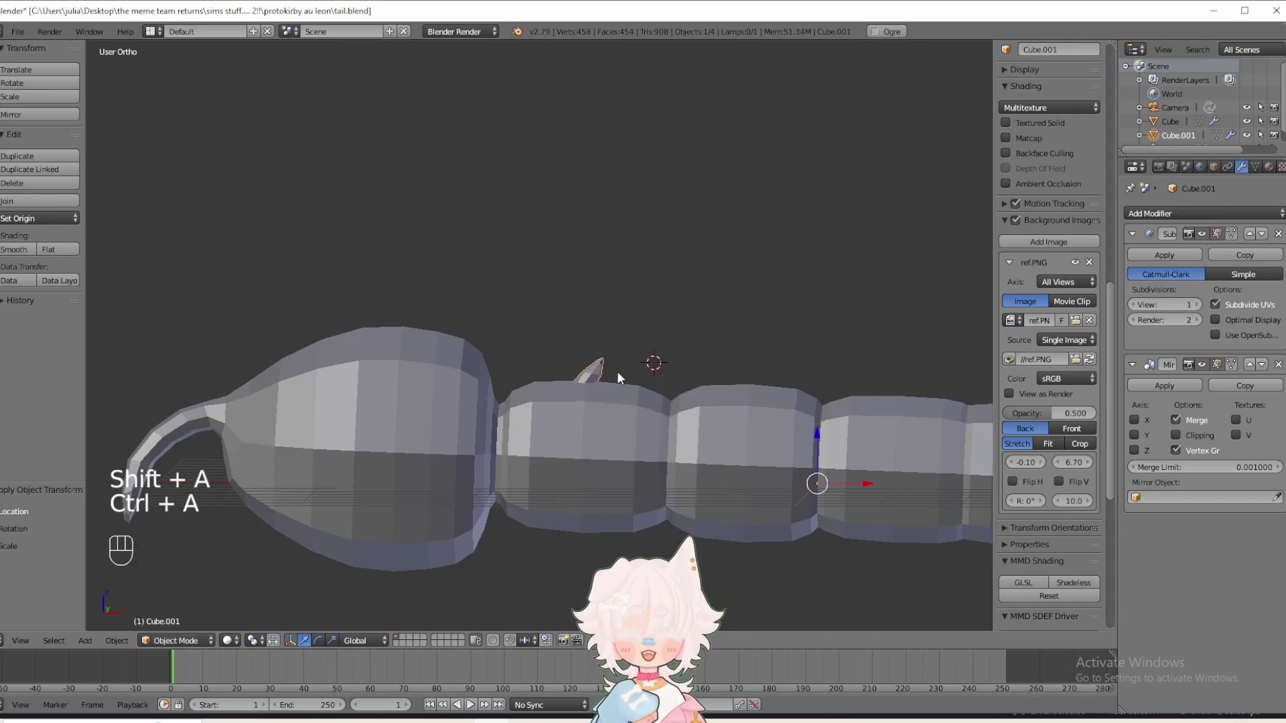
left_click(1134, 450)
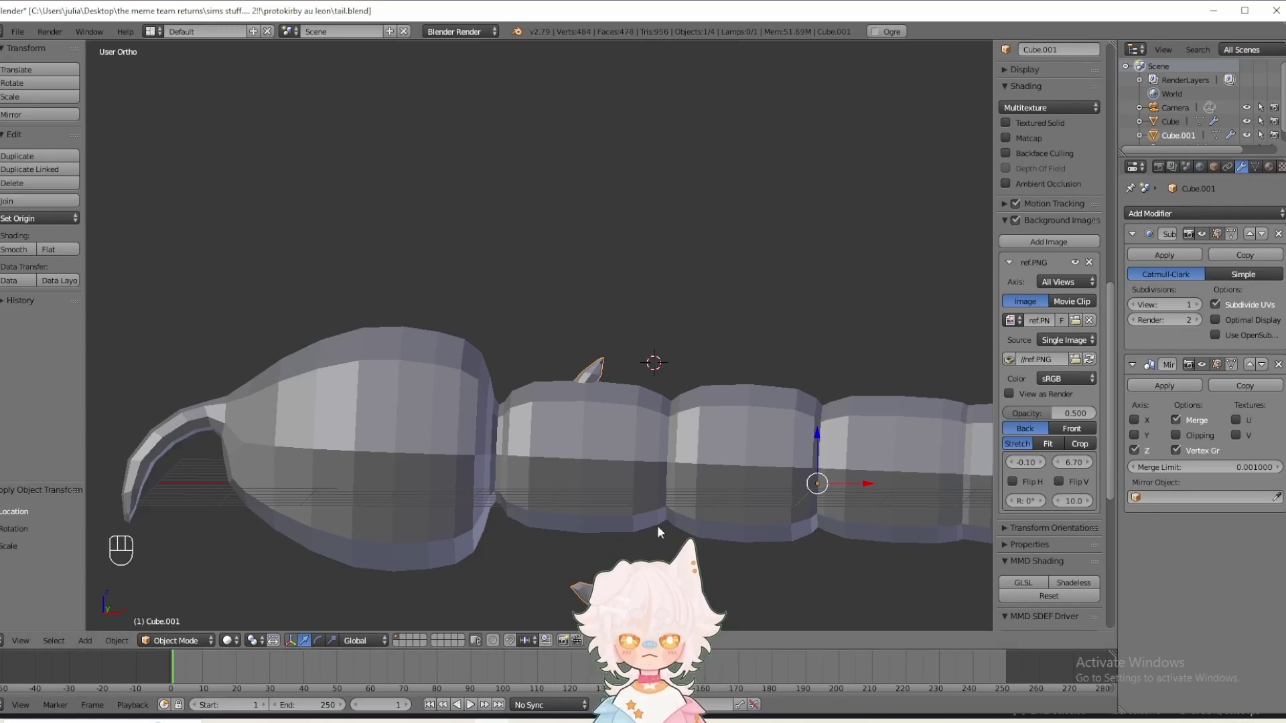
- Move the spike object up about 0.344 along Z, then lower its mesh in Edit Mode onto the tail segment and return to Object Mode
left_click_drag(819, 450, 817, 412)
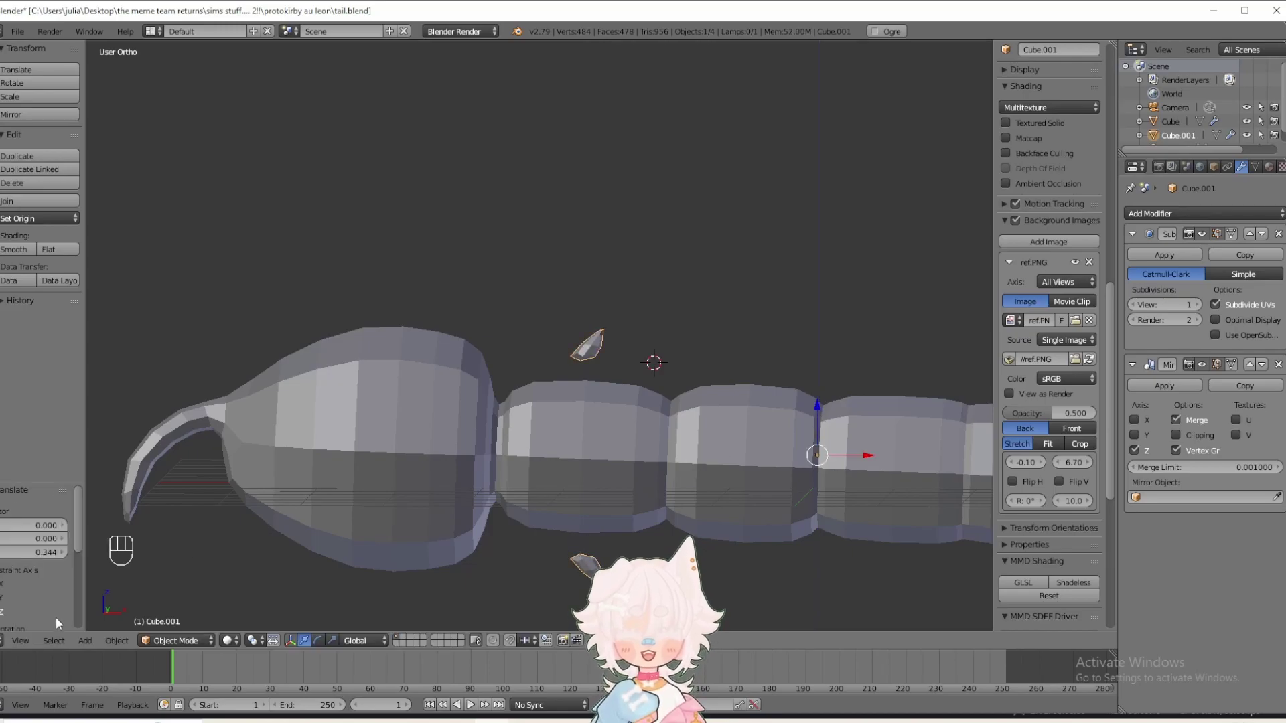
key("KP_1")
left_click(168, 640)
left_click(164, 608)
key("a")
left_click_drag(594, 304, 594, 333)
middle_click_drag(595, 333, 304, 565)
left_click(176, 641)
left_click(174, 624)
key("KP_1")
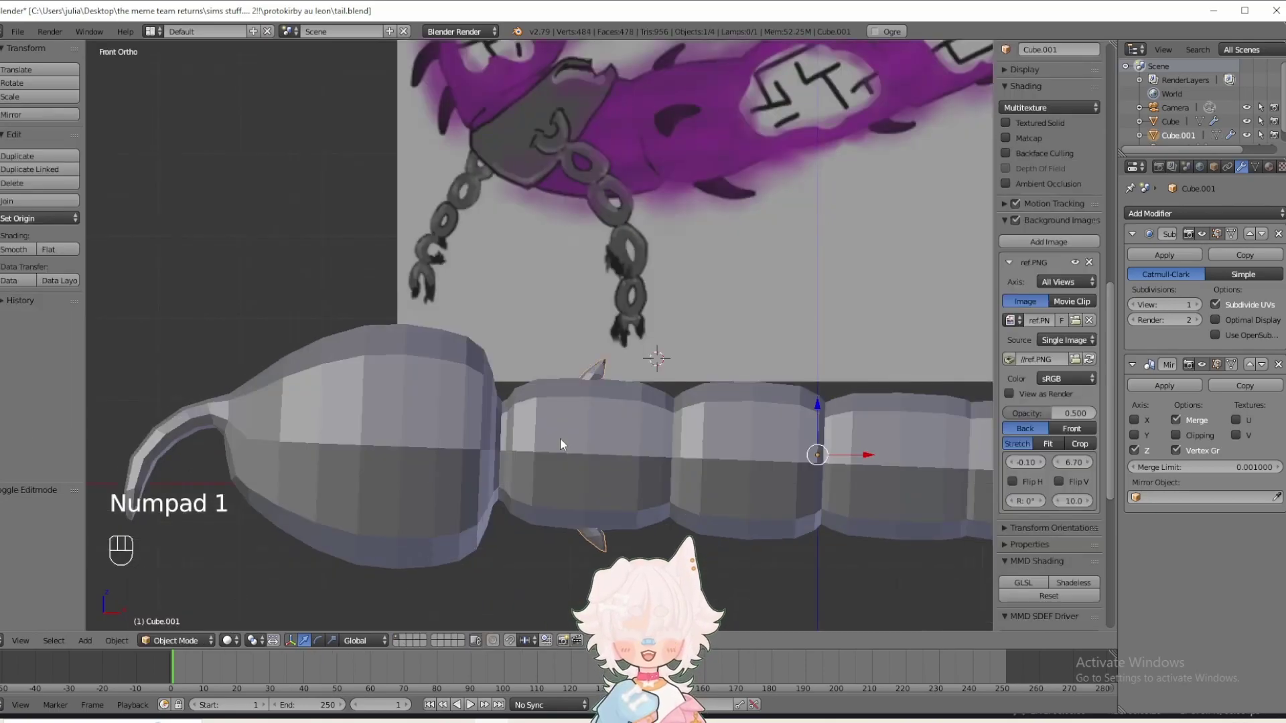
- Check the mirrored spikes from the front and save the file
scroll(592, 420, "down", 2)
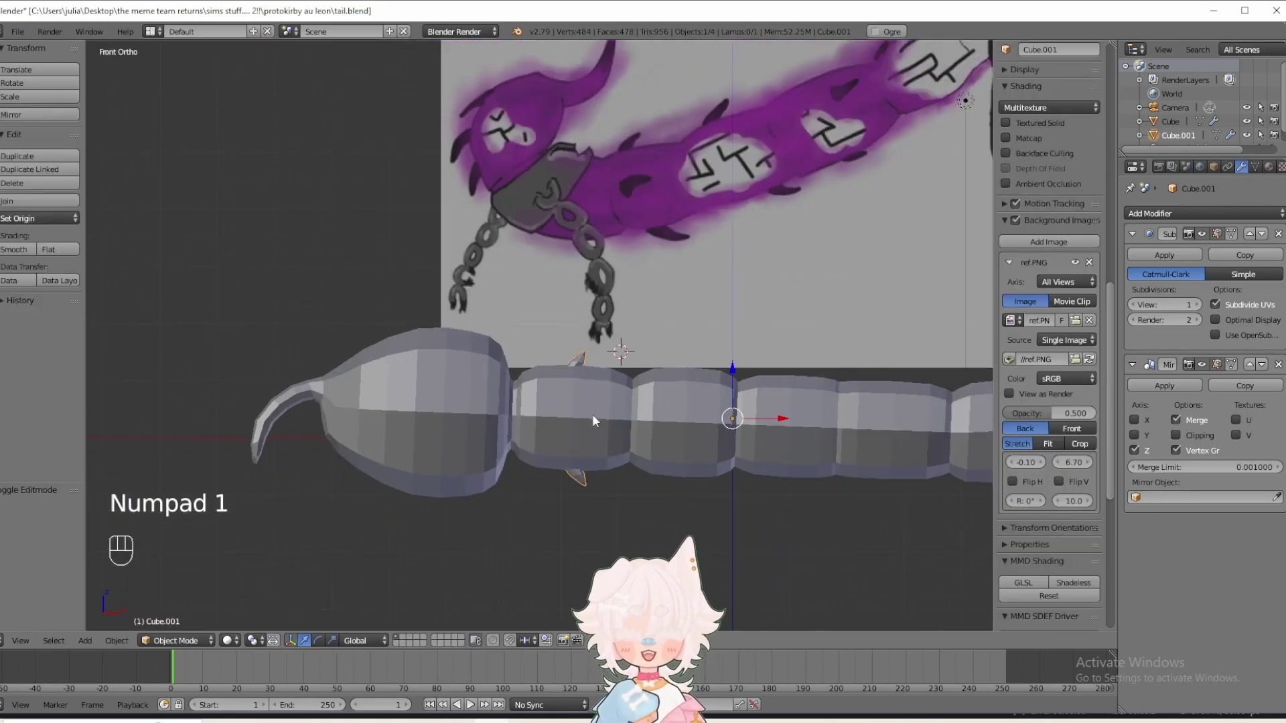
scroll(592, 421, "up", 3)
left_click(17, 32)
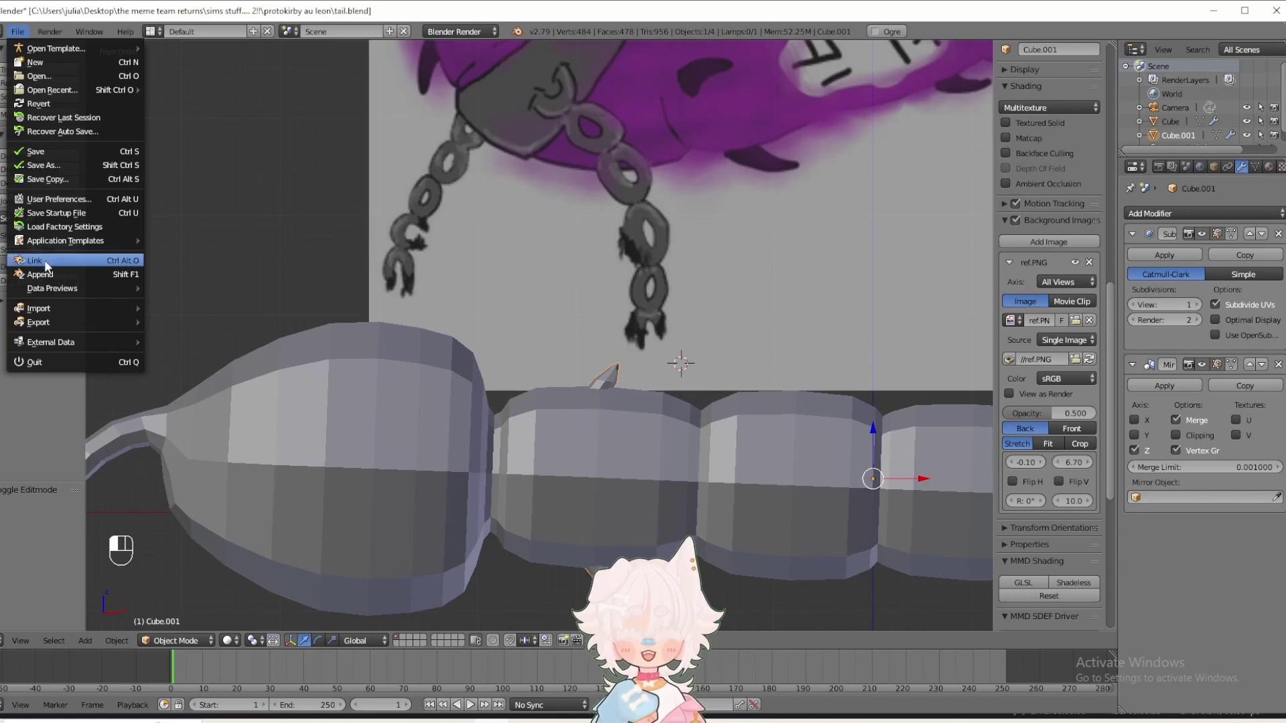
left_click(57, 150)
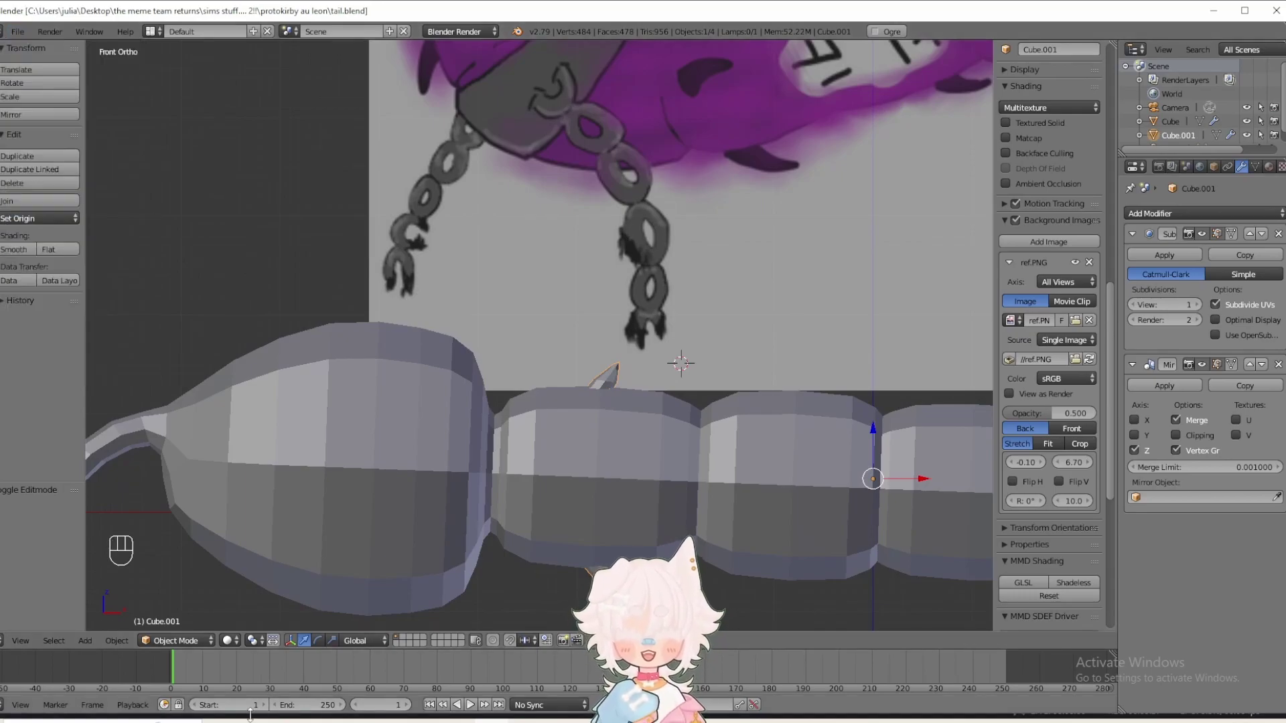
- Split the 3D view, turn the new area into a UV/Image Editor, and open uvmap.png in it
scroll(544, 384, "down", 4)
scroll(561, 427, "up", 3)
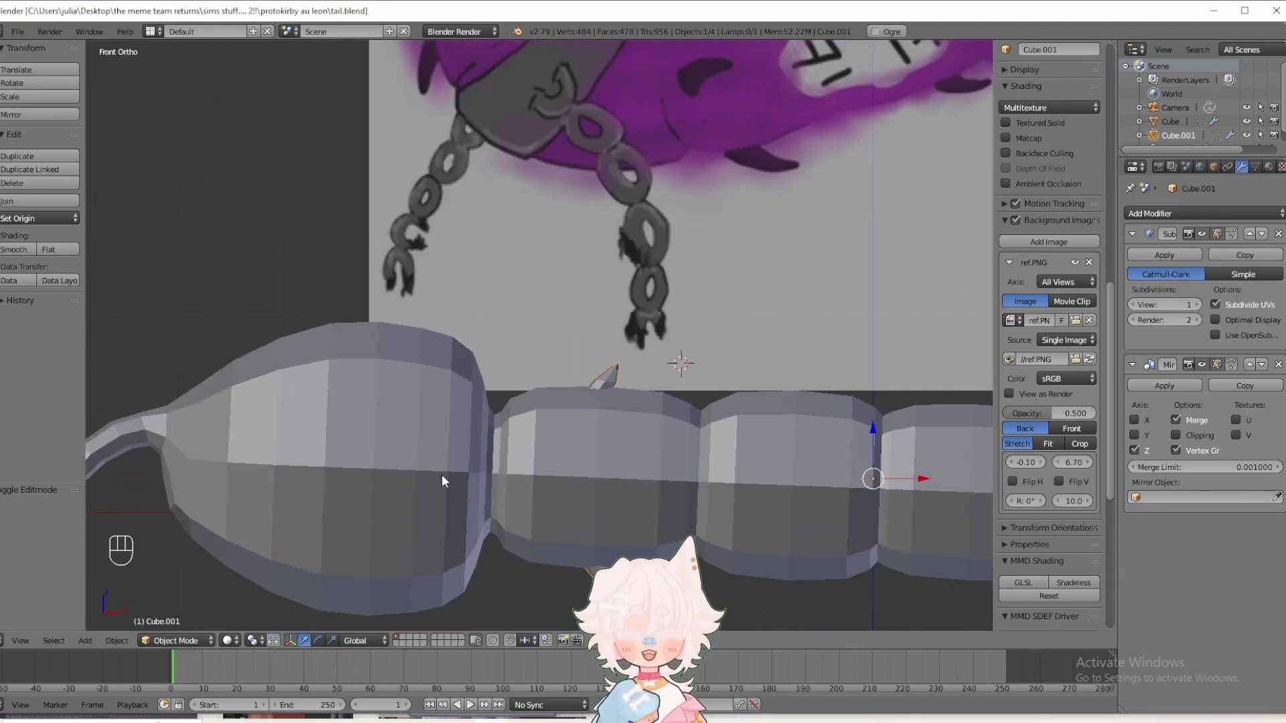
left_click_drag(34, 401, 257, 402)
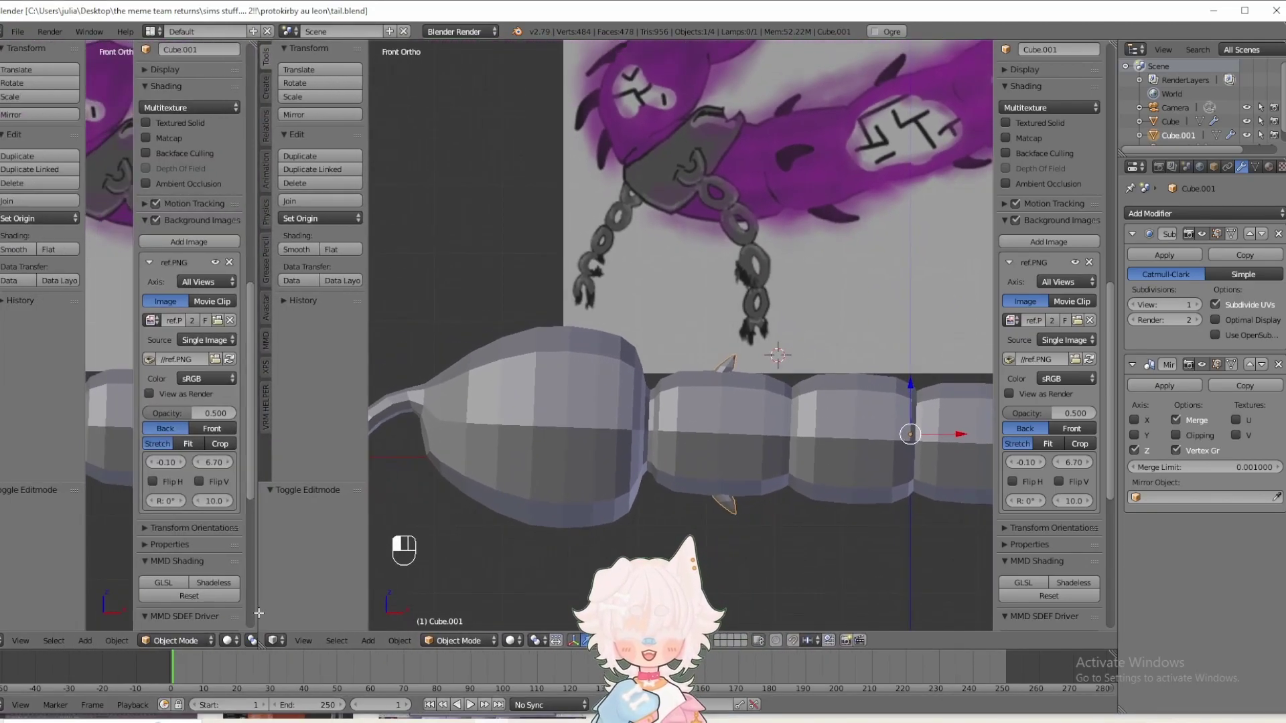
left_click(5, 641)
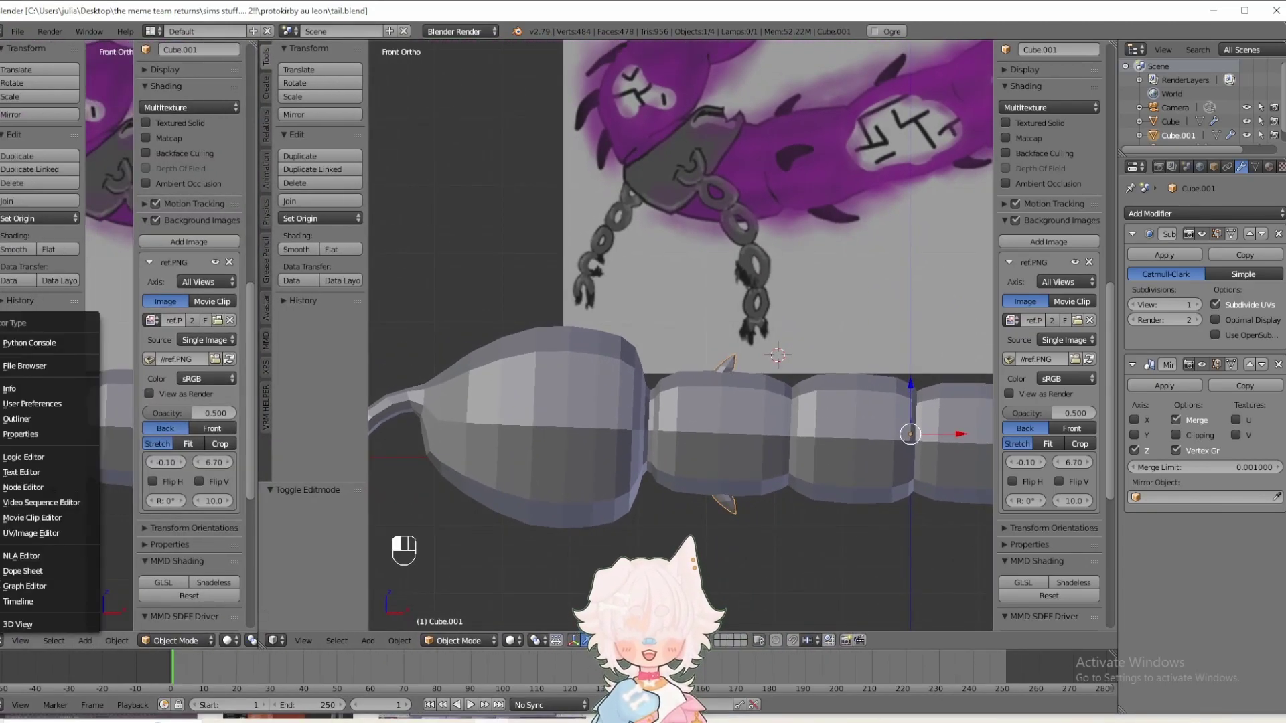
left_click(30, 533)
left_click(150, 642)
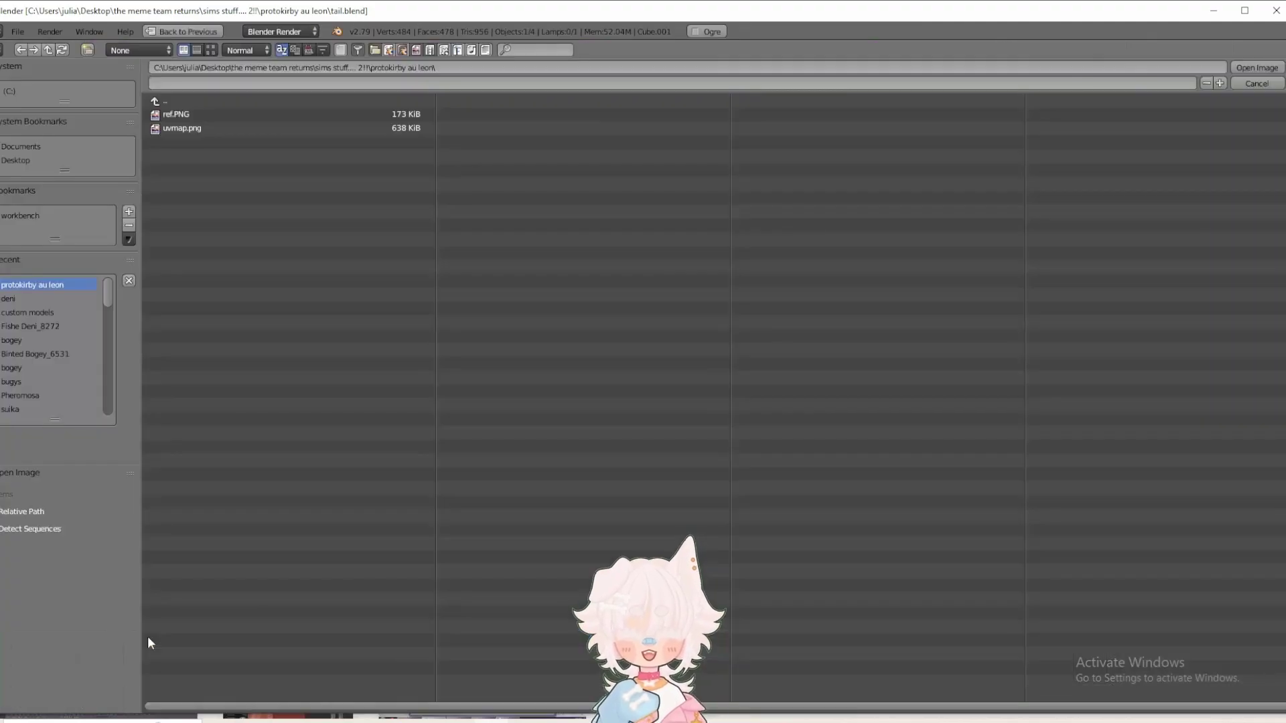
double_click(199, 128)
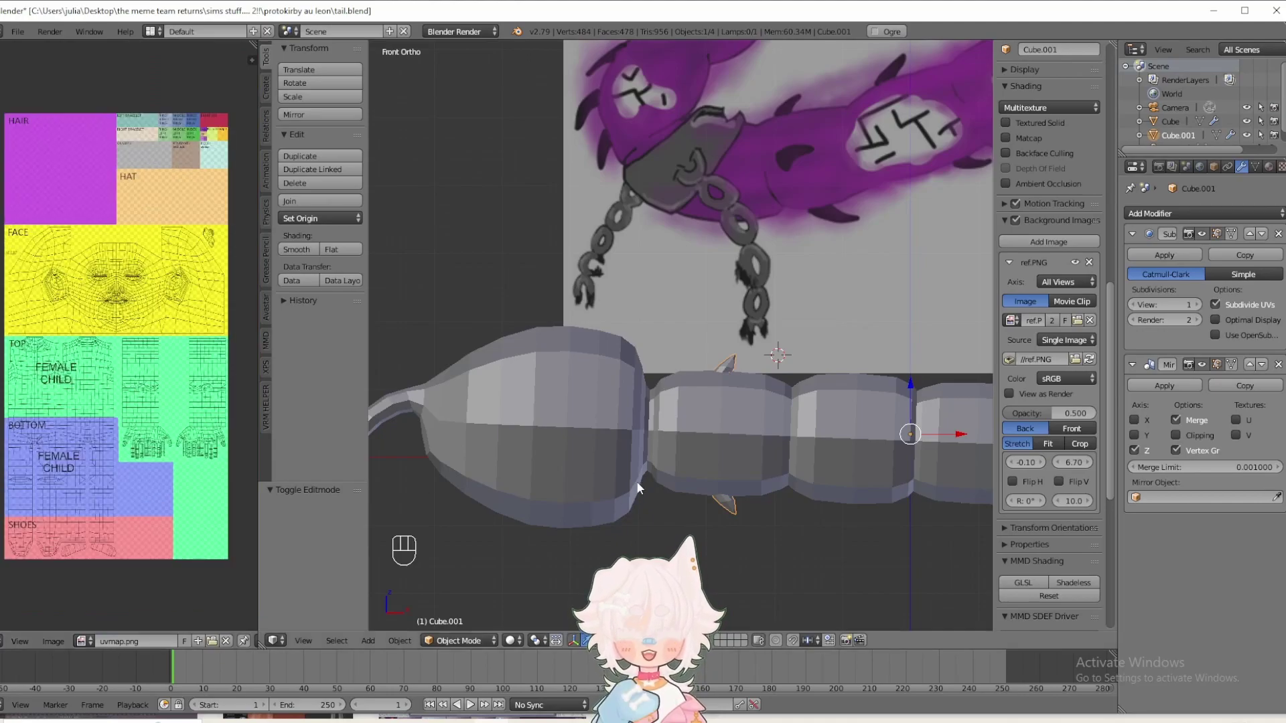
- Deselect everything, adjust the border between the UV editor and 3D view, and save the file
scroll(642, 423, "down", 2)
key("a")
middle_click_drag(701, 419, 626, 431, "shift")
scroll(645, 464, "down", 2)
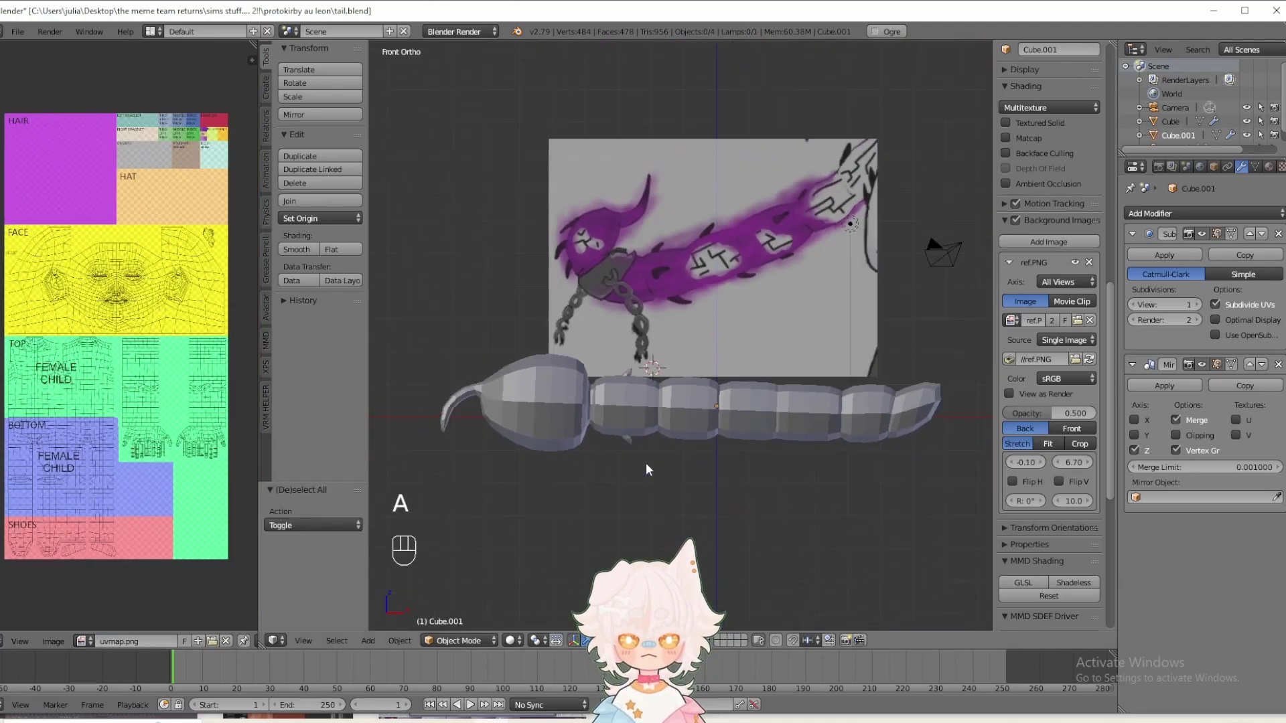
middle_click_drag(713, 432, 568, 435)
key("KP_1")
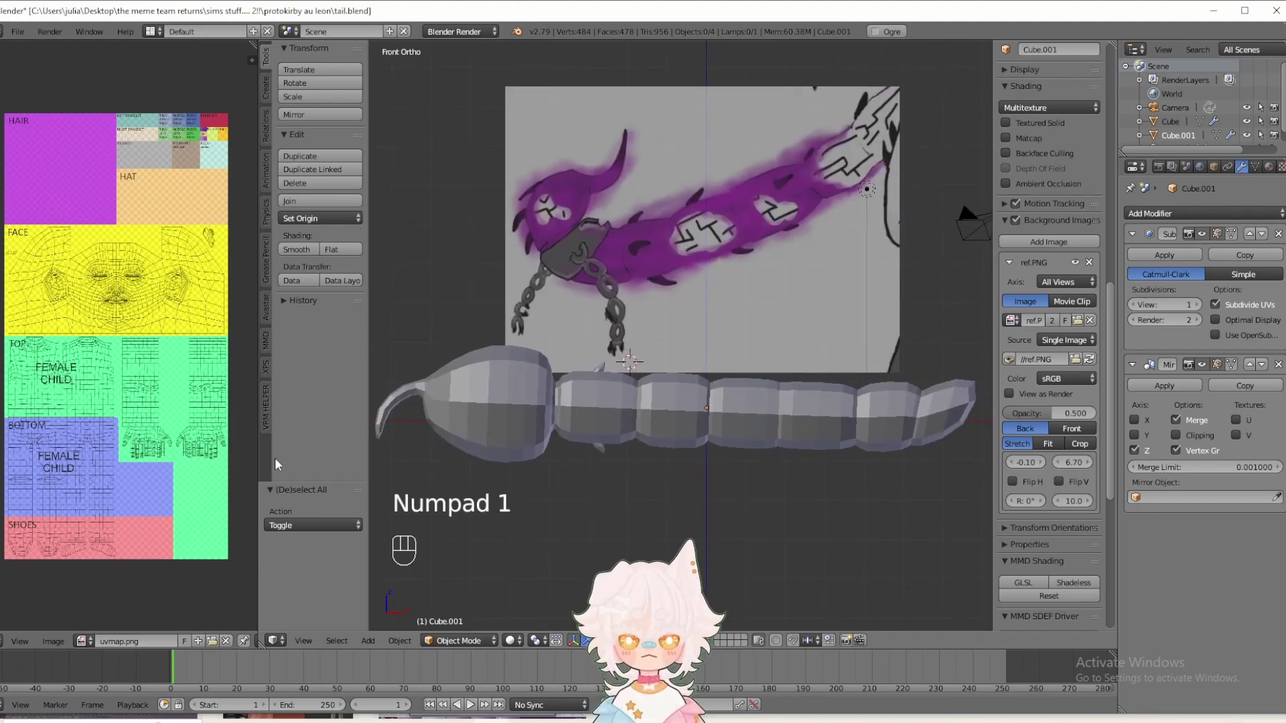
left_click_drag(261, 466, 232, 467)
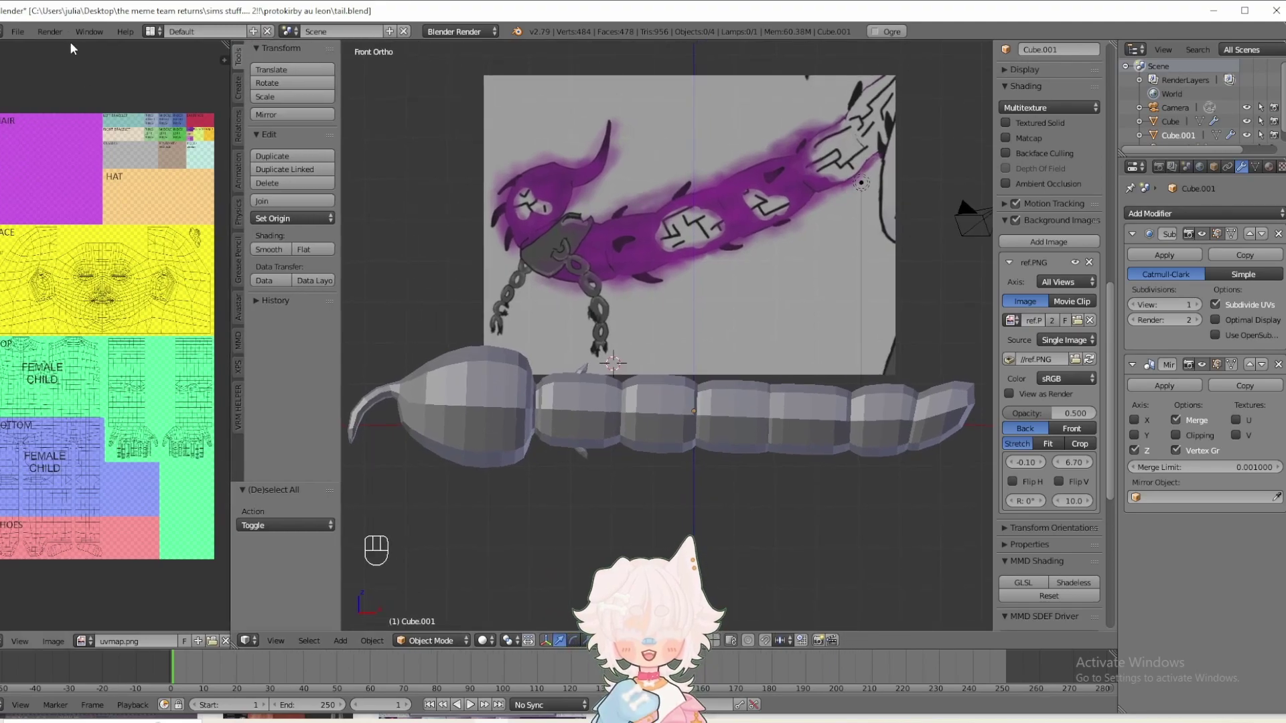
left_click(18, 32)
left_click(47, 152)
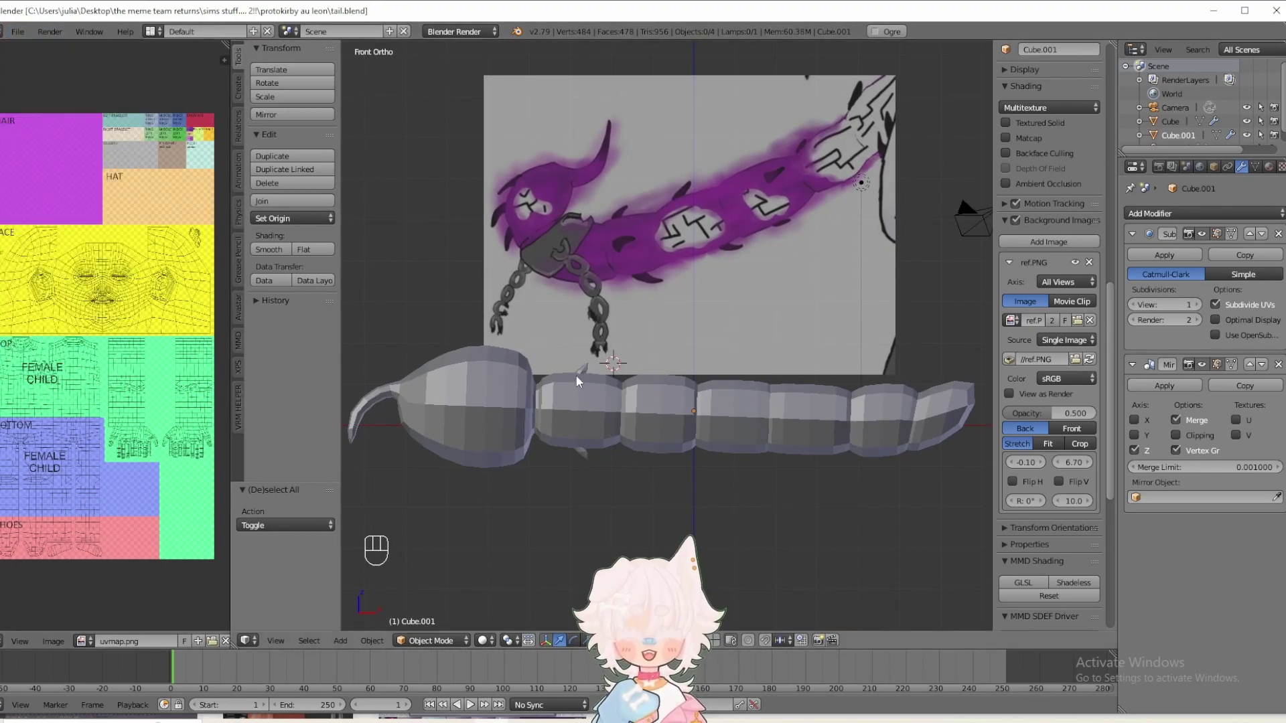
- Select the mirrored spike object and switch it to Edit Mode in the front view
scroll(561, 402, "up", 2)
scroll(657, 400, "up", 2)
right_click(655, 405)
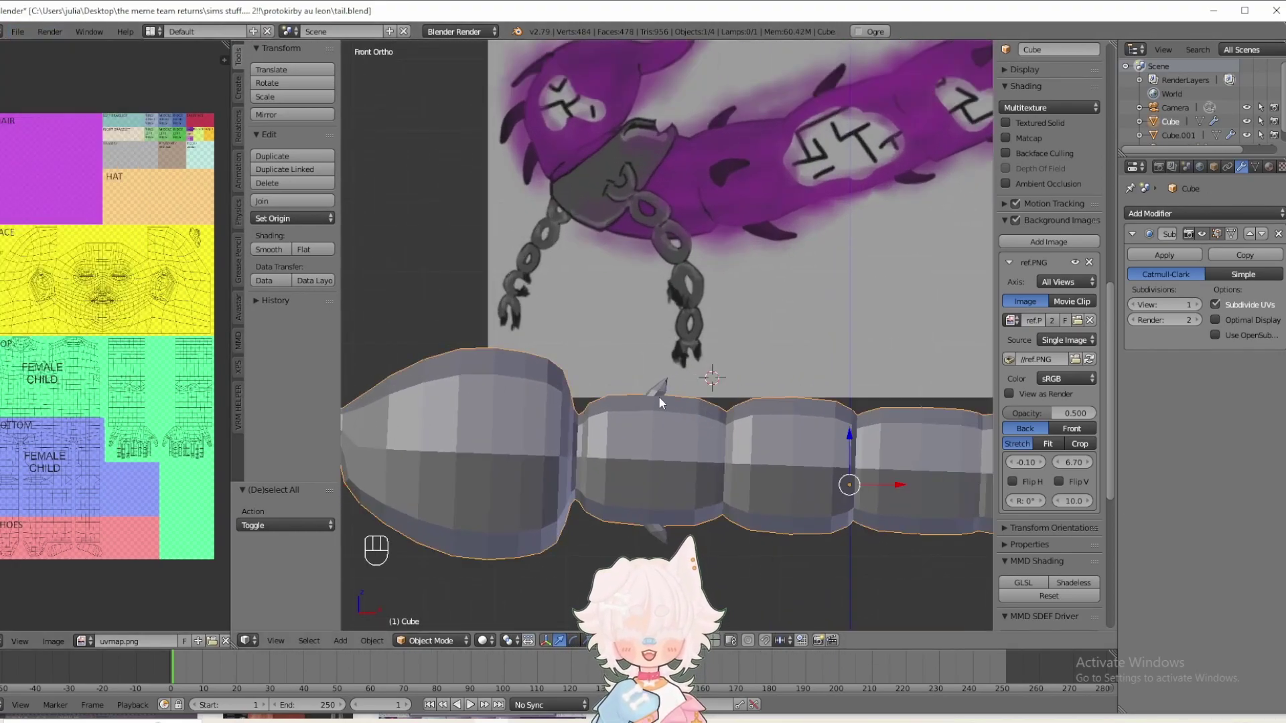
right_click(641, 412)
left_click(425, 638)
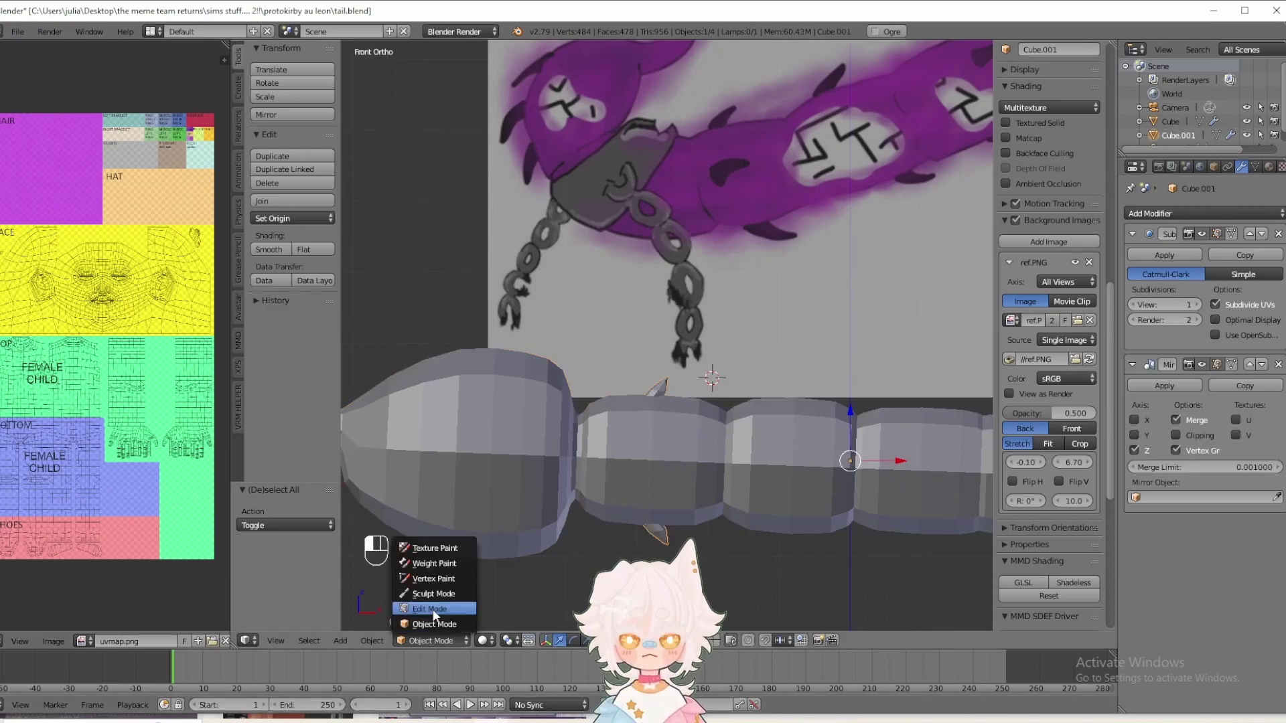
left_click(432, 609)
key("KP_1")
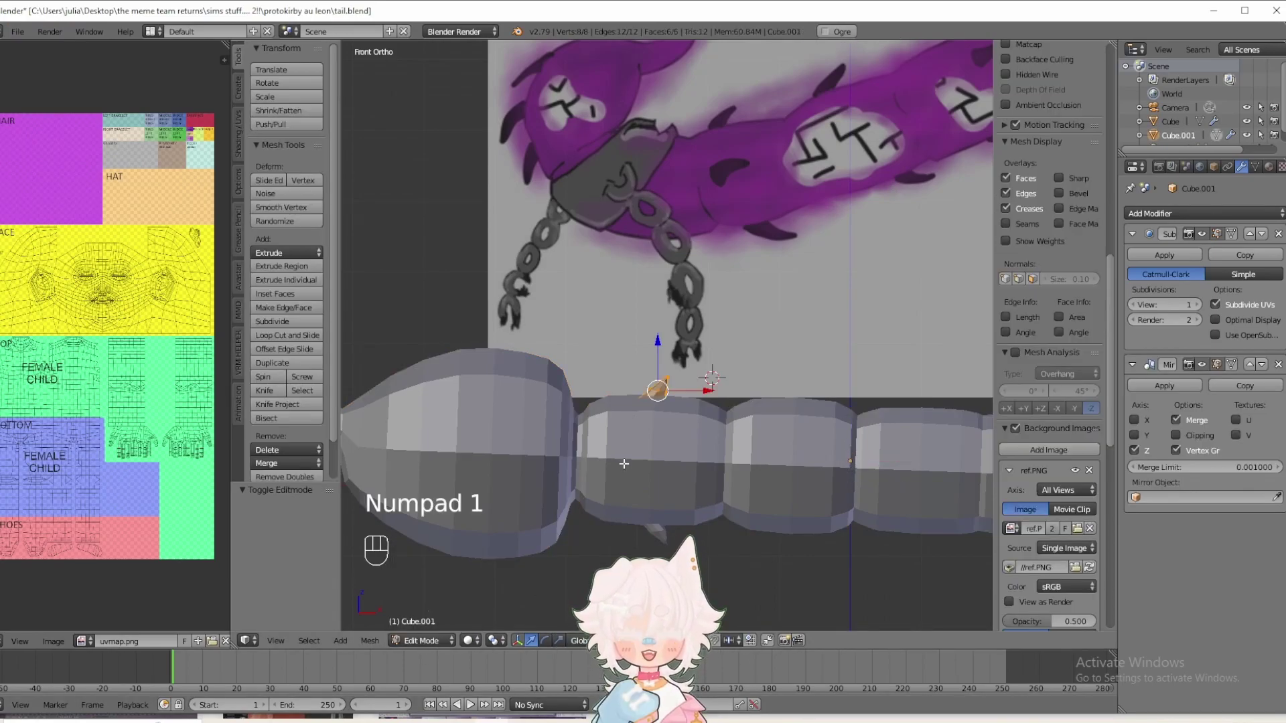
key("u")
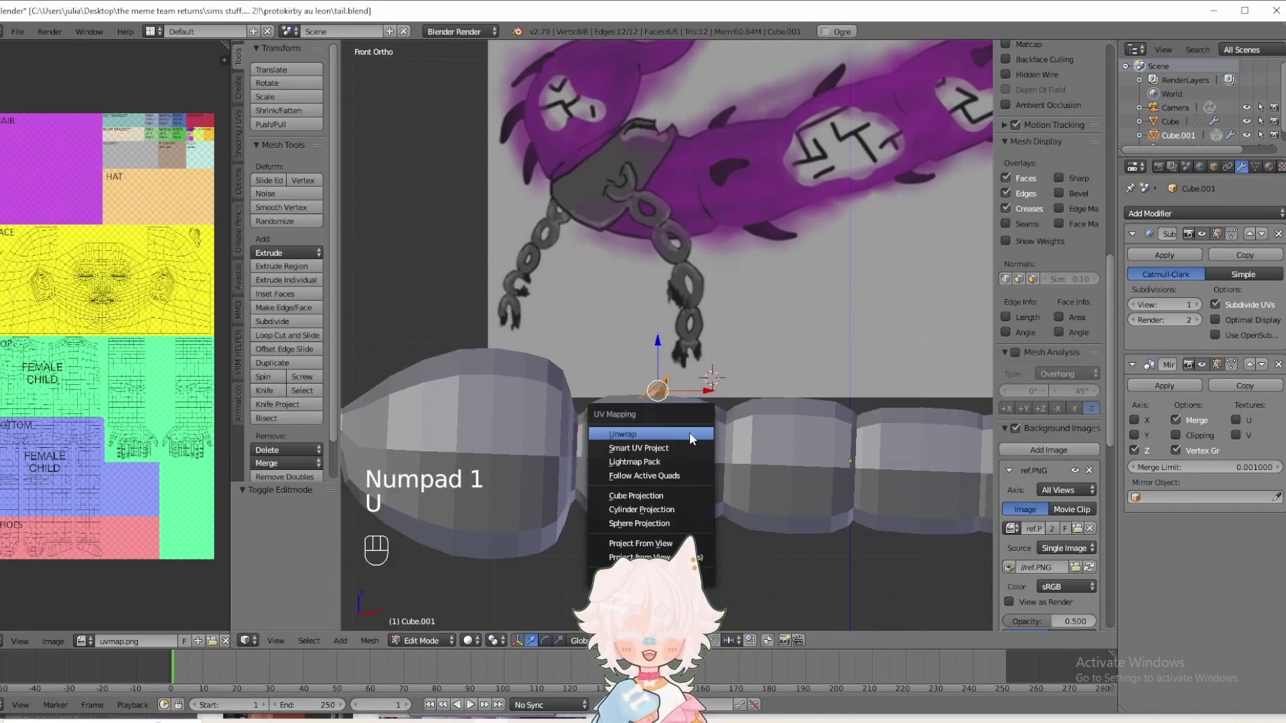
left_click(661, 542)
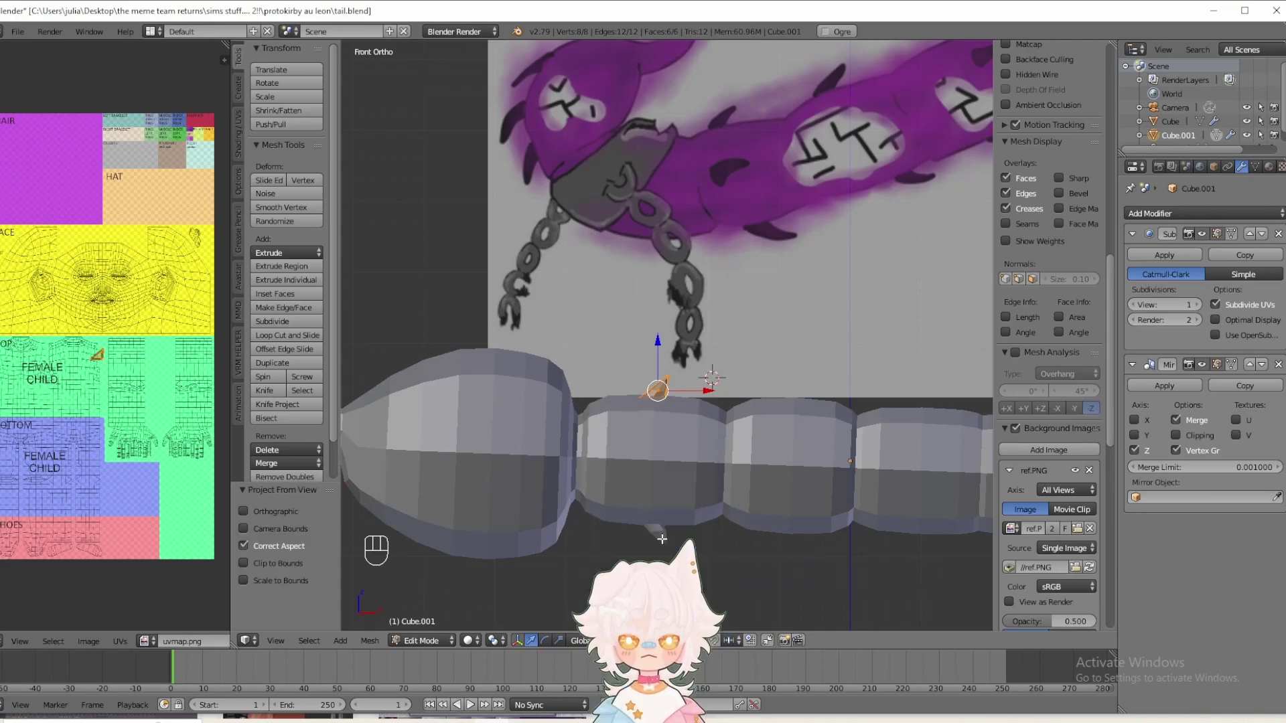
key("ctrl+z")
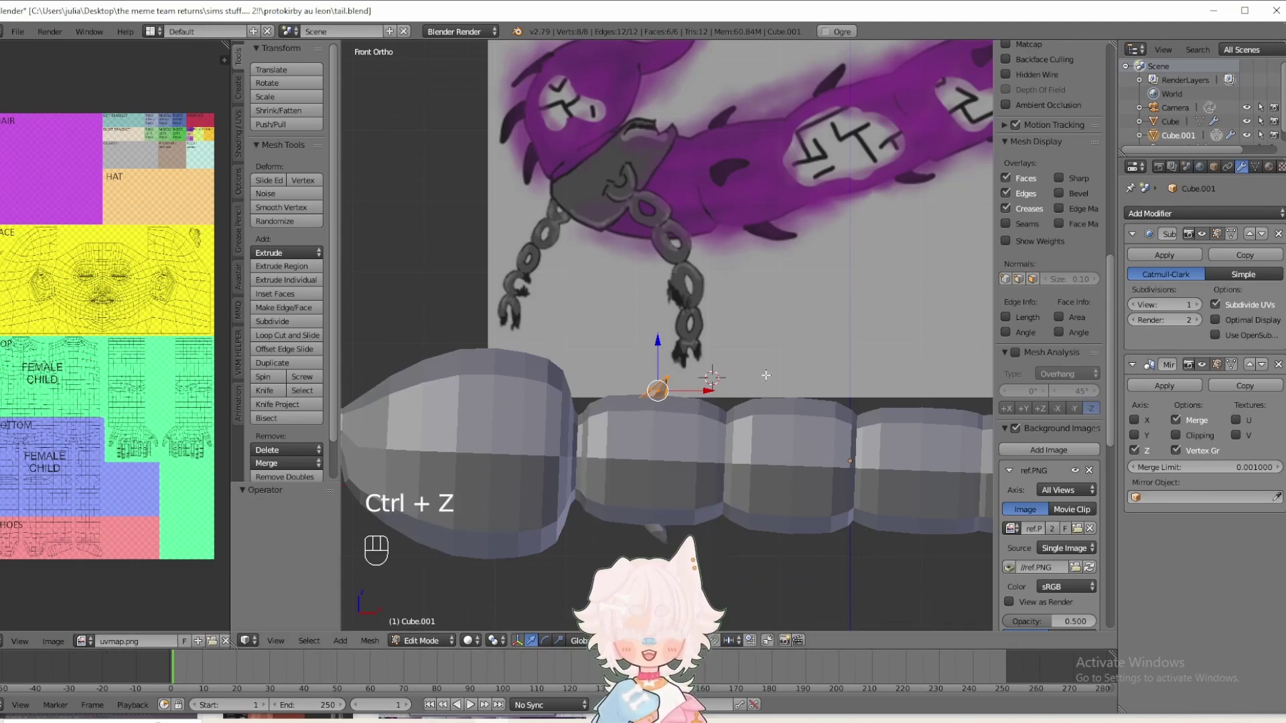
- Unwrap the spike with Project From View (Bounds) and scale its UV island to about 0.112
key("u")
left_click(696, 411)
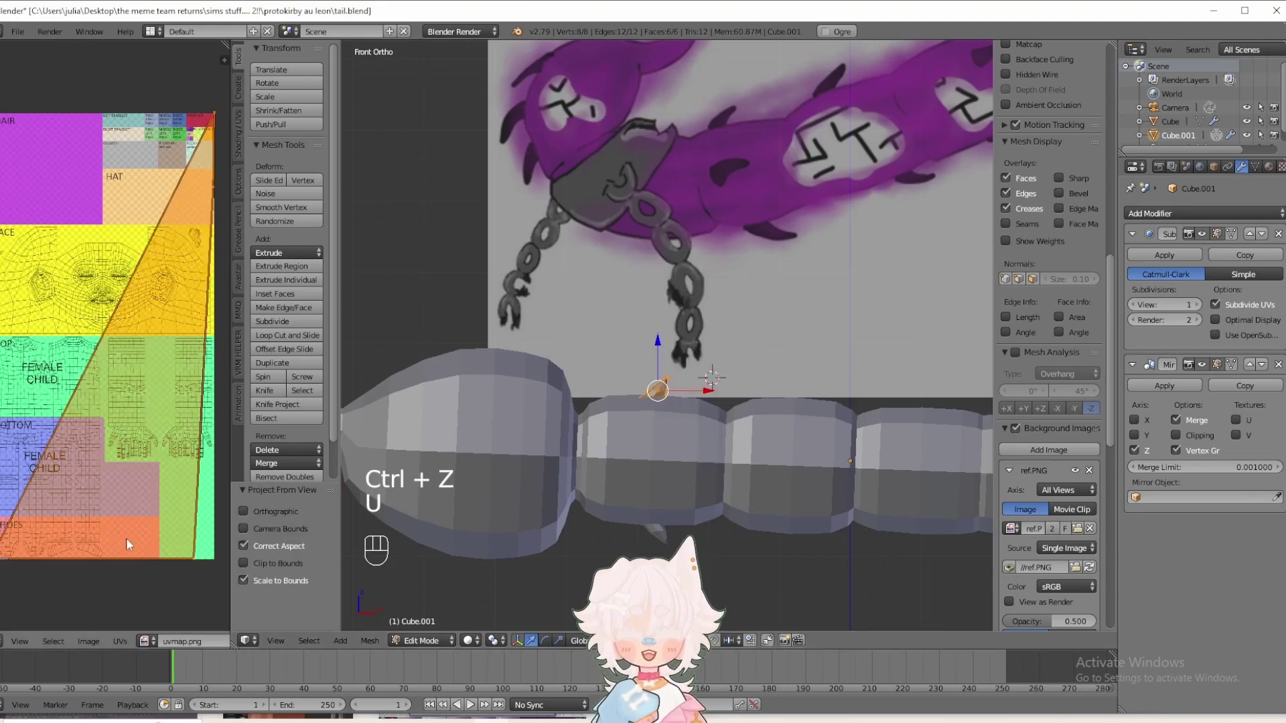
key("s")
left_click(112, 358)
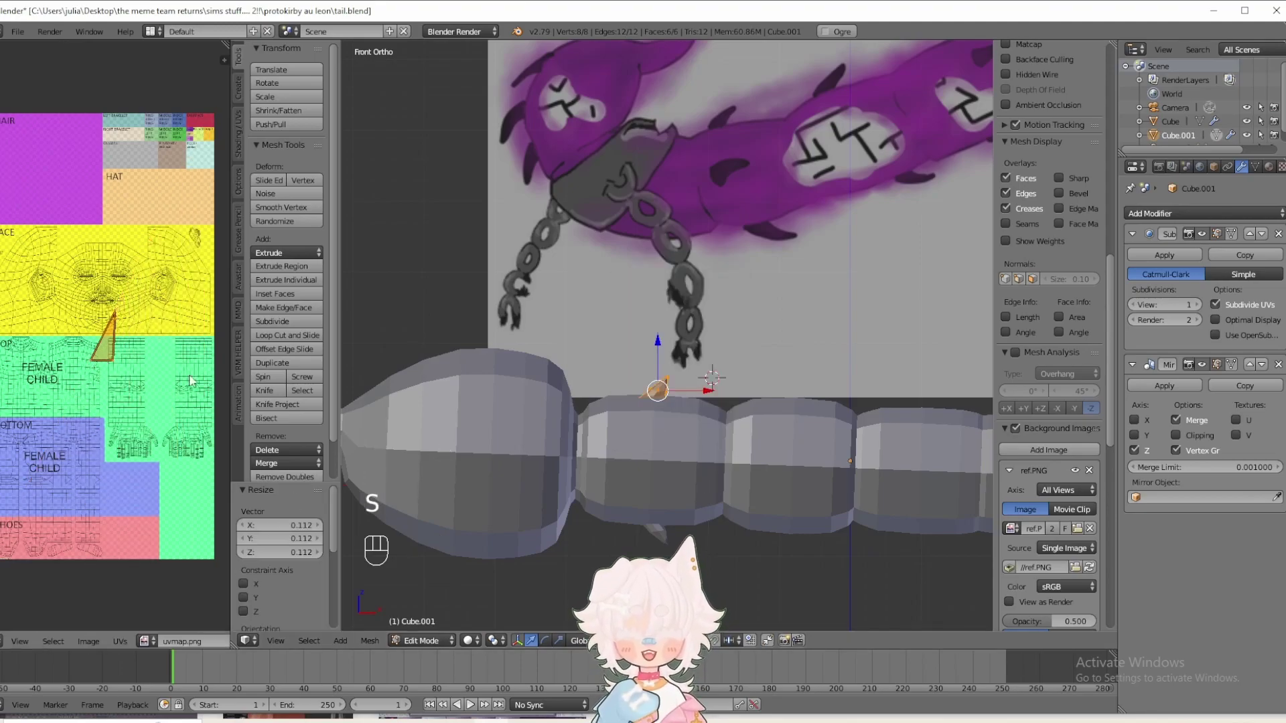
- Move the spike's UV island about 0.413 in X and 0.637 in Y into the HAT region
left_click_drag(230, 406, 261, 407)
scroll(112, 431, "up", 2)
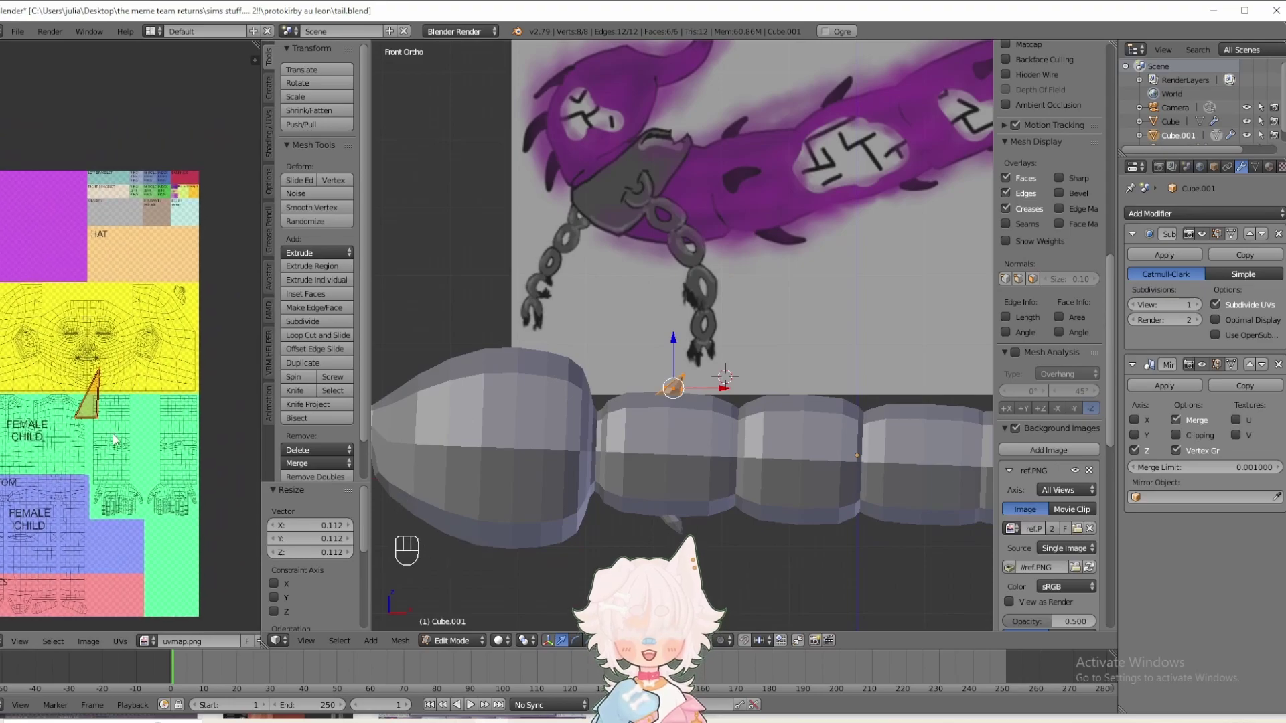
key("g")
left_click(231, 264)
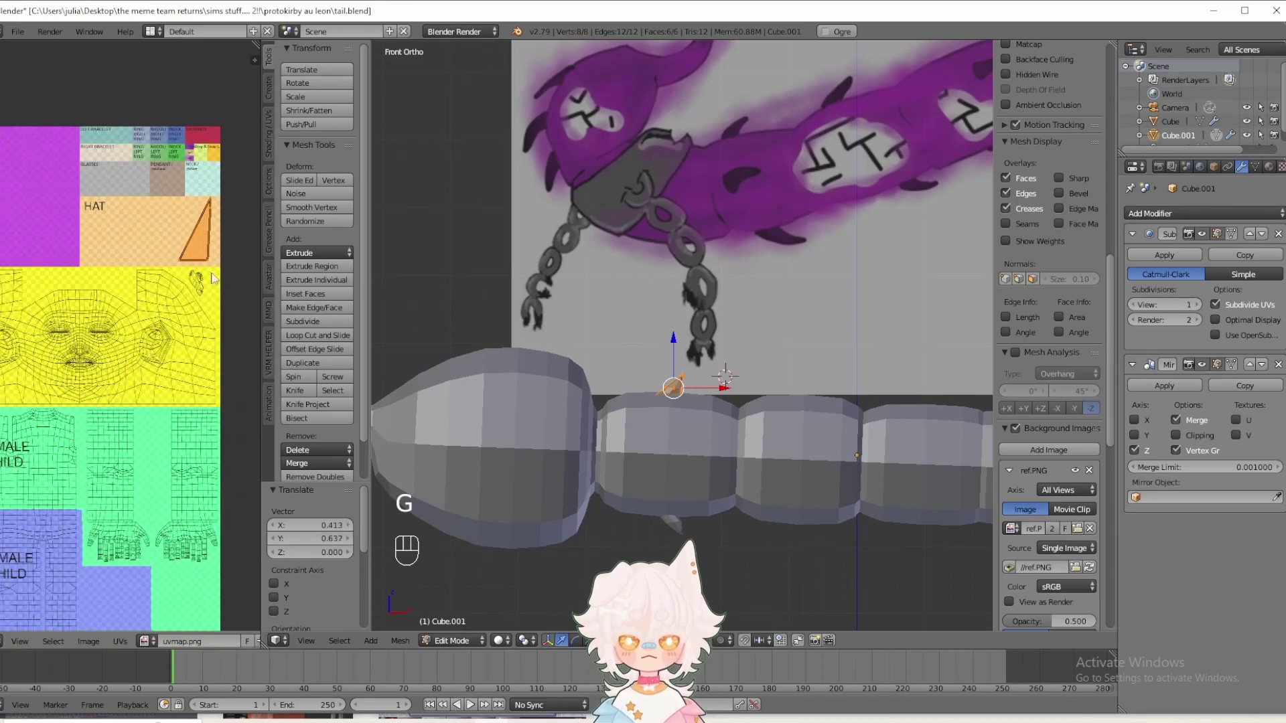
- Scale the spike's UV island by about 0.309 and shift it slightly within the HAT region
scroll(138, 472, "up", 4)
key("s")
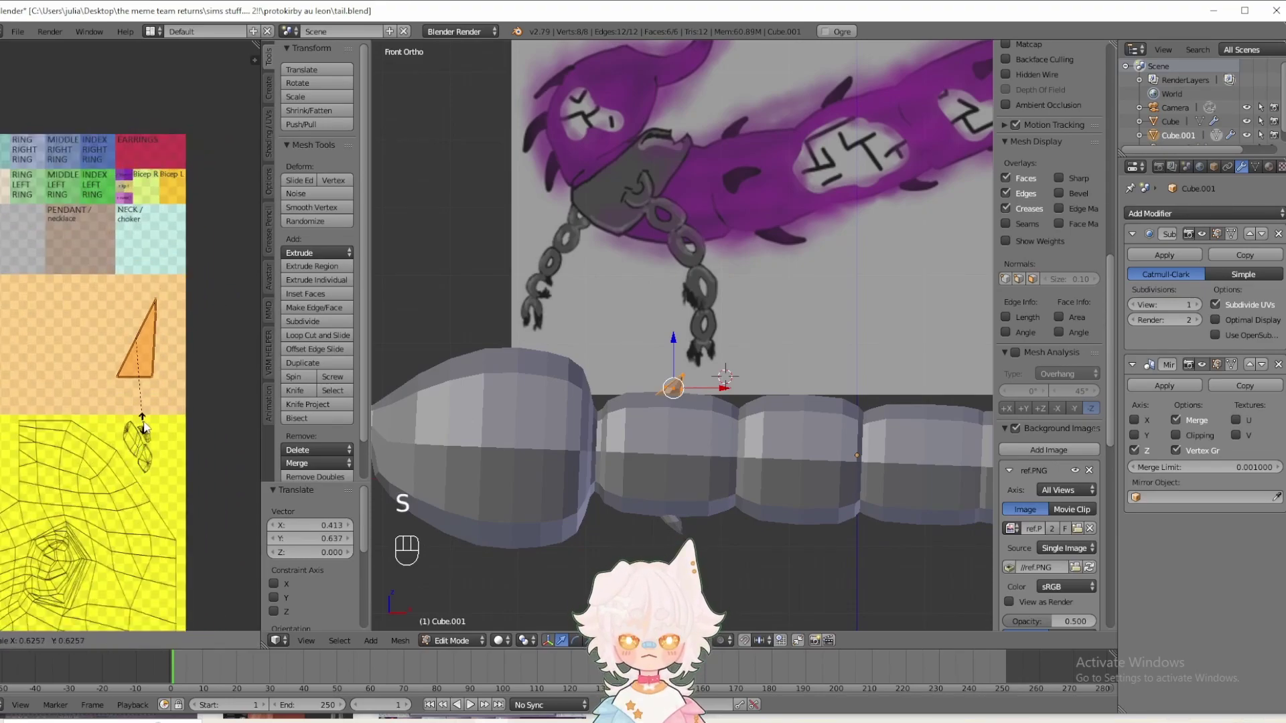
left_click(122, 409)
scroll(122, 410, "down", 1)
middle_click_drag(123, 410, 179, 419)
key("g")
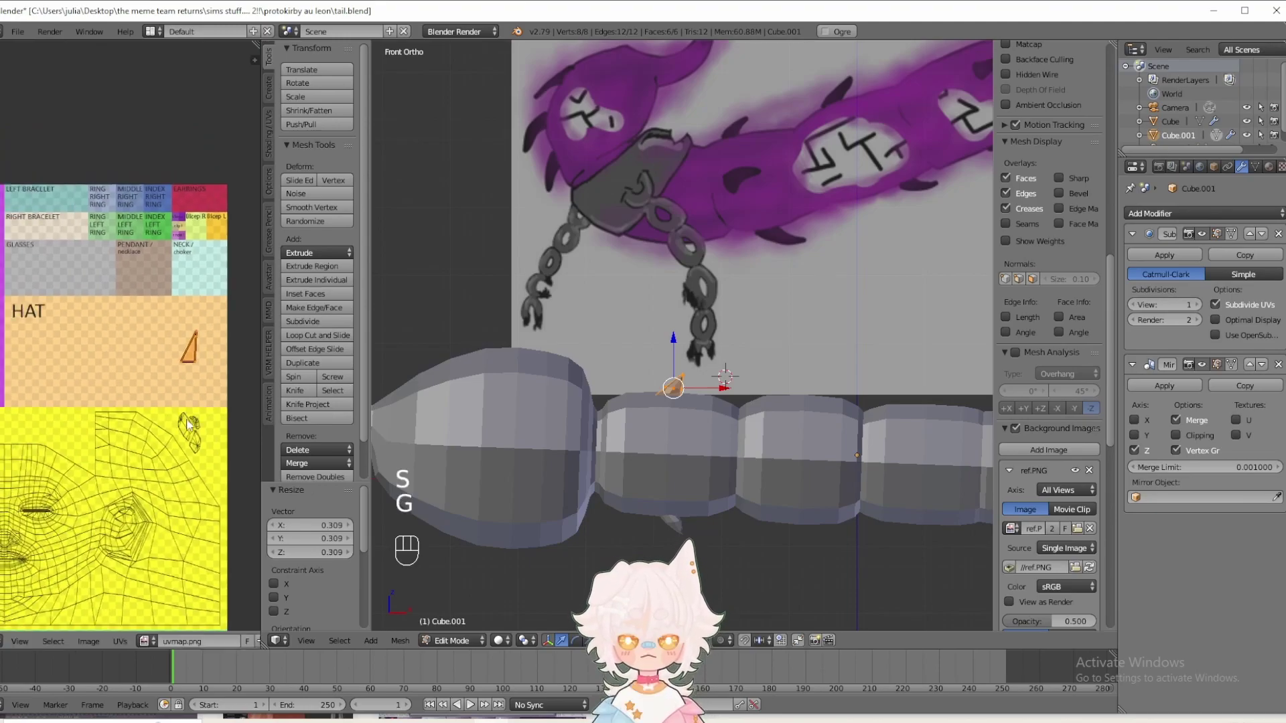
left_click(182, 452)
- Return the spike to Object Mode, widen the 3D view and save the file
key("a")
left_click(433, 637)
left_click(436, 625)
middle_click_drag(710, 475, 624, 460, "shift")
key("KP_1")
left_click_drag(262, 535, 171, 532)
scroll(562, 462, "down", 2)
middle_click_drag(638, 456, 615, 456, "shift")
left_click(18, 32)
left_click(43, 152)
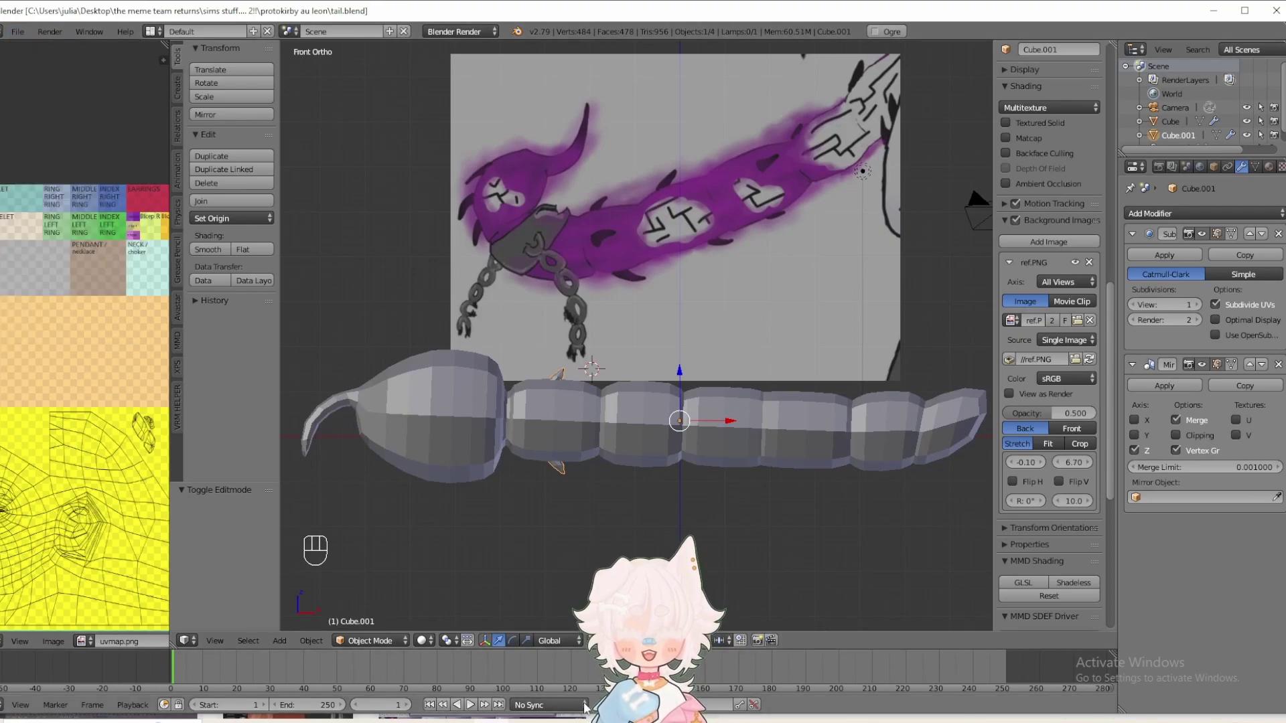
- Copy the mirrored spike pair, paste it and move the copy along X onto the second tail segment behind the bulb
scroll(564, 476, "up", 1)
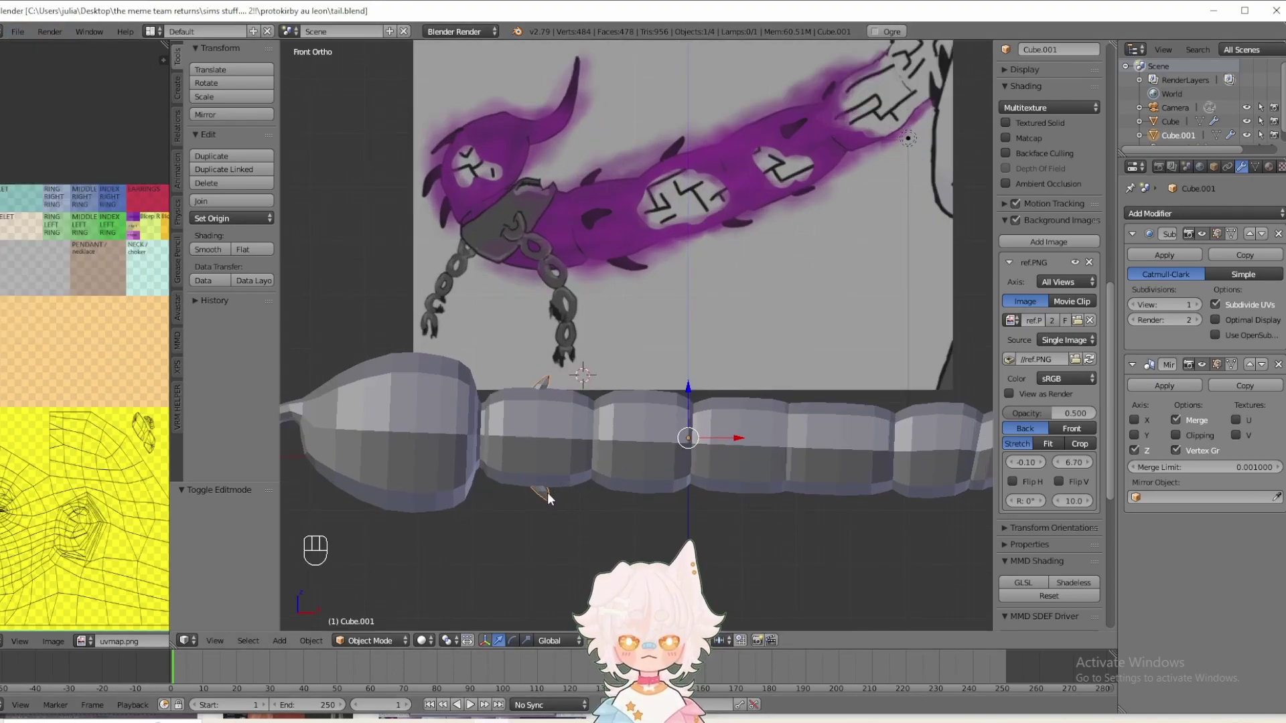
right_click(547, 493)
scroll(548, 493, "down", 1)
key("ctrl+c")
key("ctrl+v")
key("g")
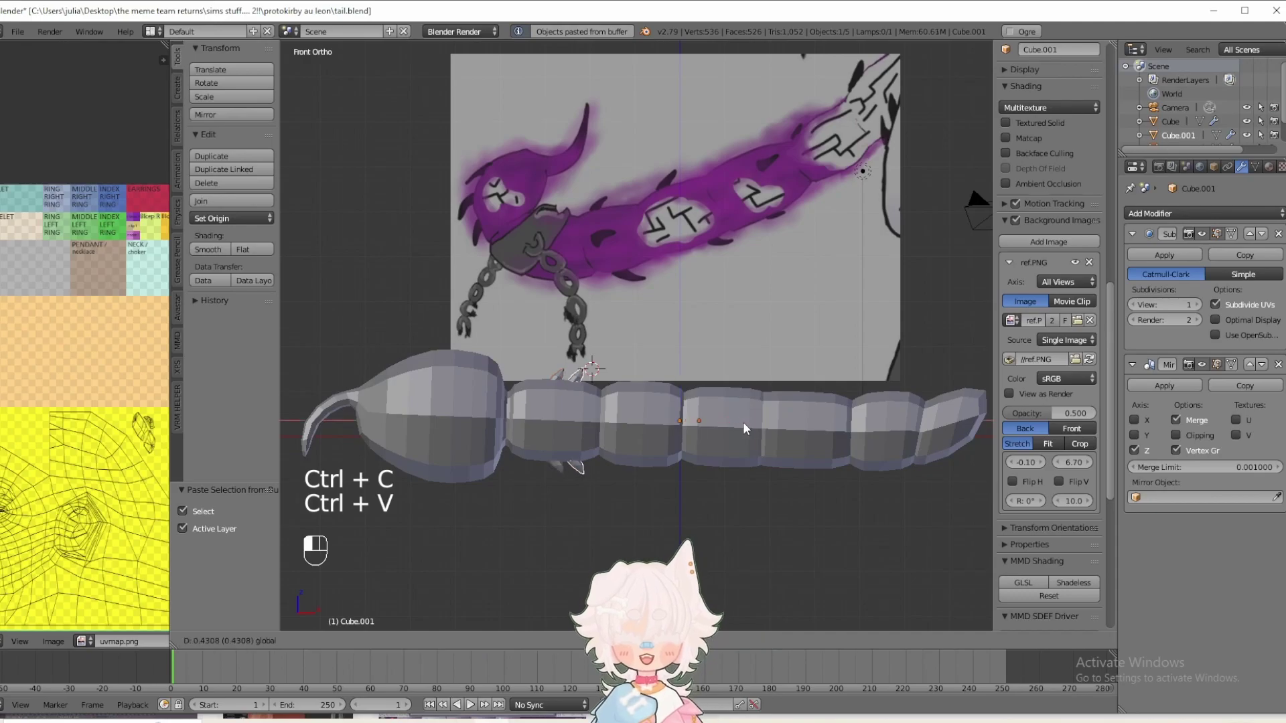
left_click(802, 424)
middle_click_drag(803, 423, 772, 411)
- Paste another mirrored spike pair and fit it onto the third tail segment behind the bulb
left_click_drag(755, 386, 859, 377)
key("KP_1")
key("a")
key("ctrl+v")
key("a")
middle_click_drag(859, 377, 742, 405)
key("KP_1")
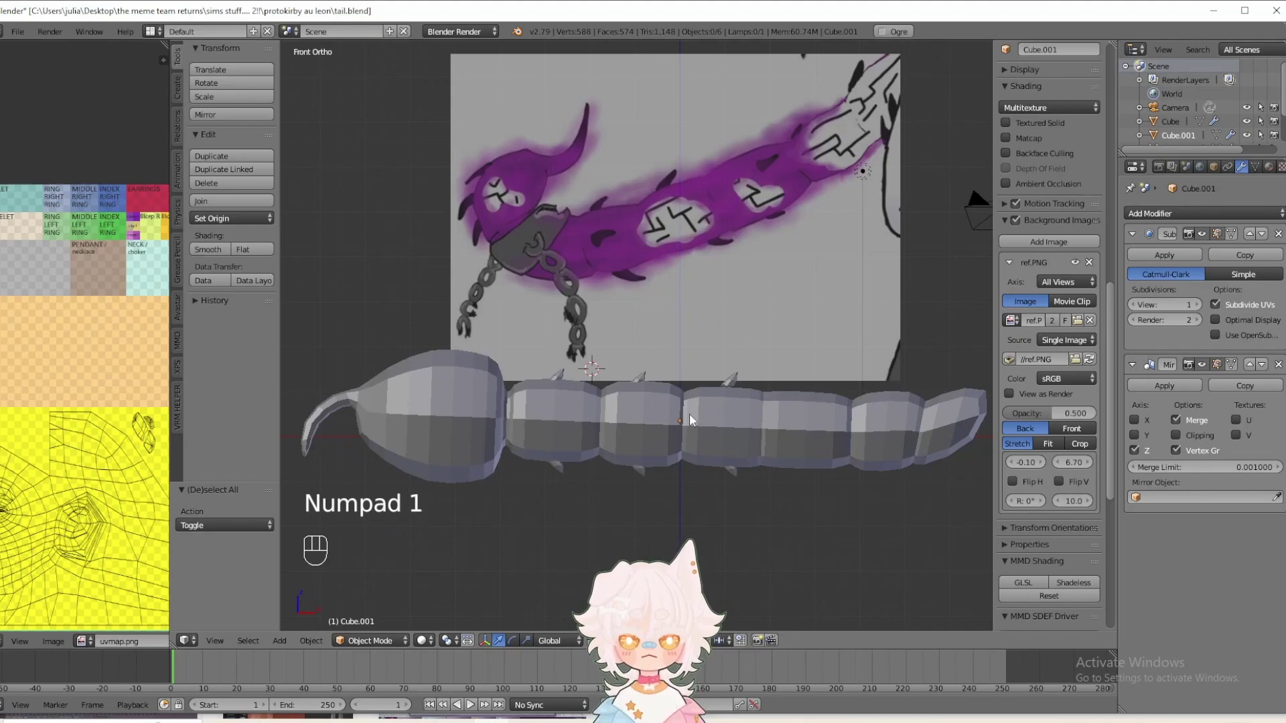
- Paste a spike pair for the fourth tail segment, moving it about 5.686 along X and lowering it about 0.185 along Z
scroll(690, 414, "down", 1)
middle_click_drag(672, 415, 600, 427, "shift")
key("ctrl+v")
left_click_drag(648, 424, 647, 423)
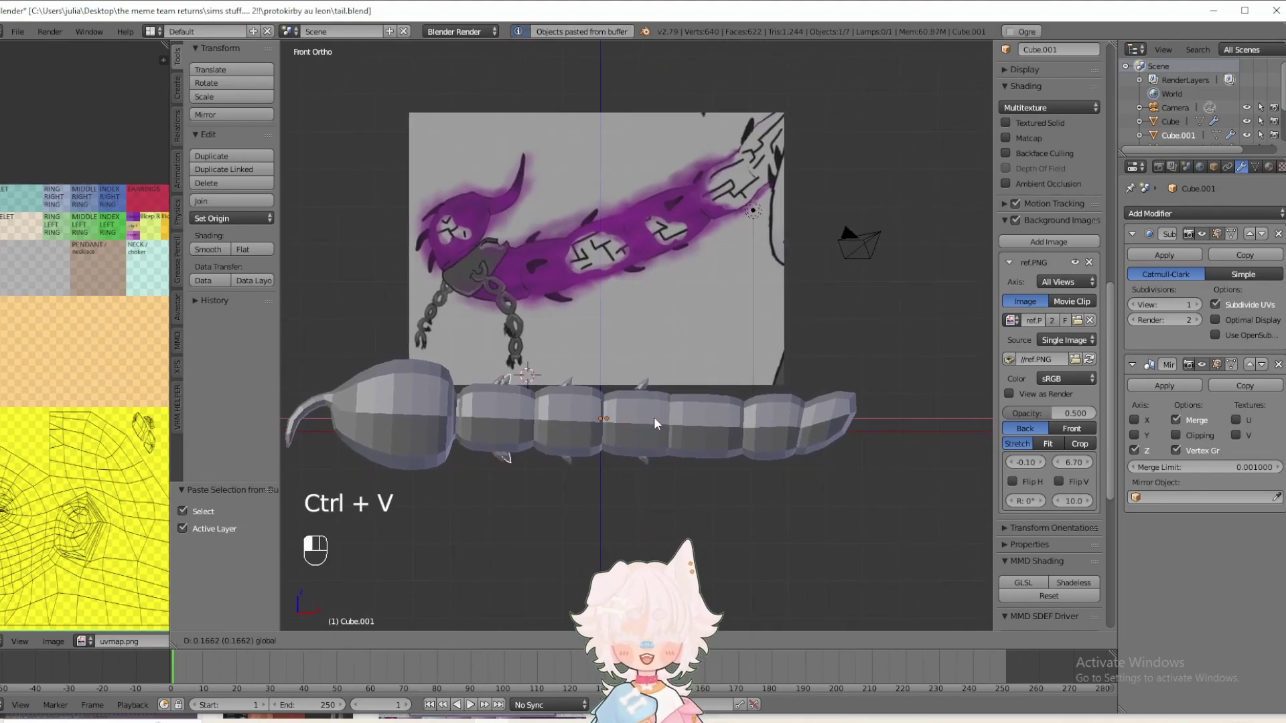
left_click_drag(826, 415, 864, 415)
key("g")
key("z")
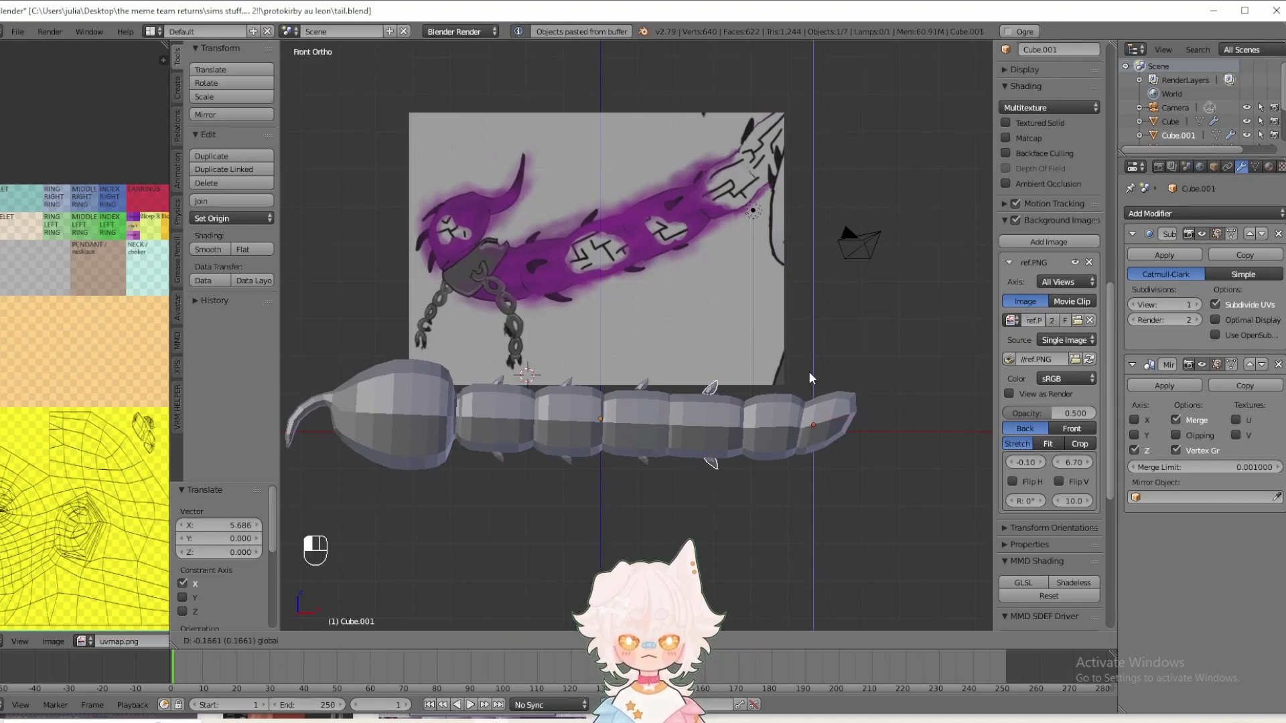
left_click(809, 372)
middle_click_drag(809, 372, 528, 371)
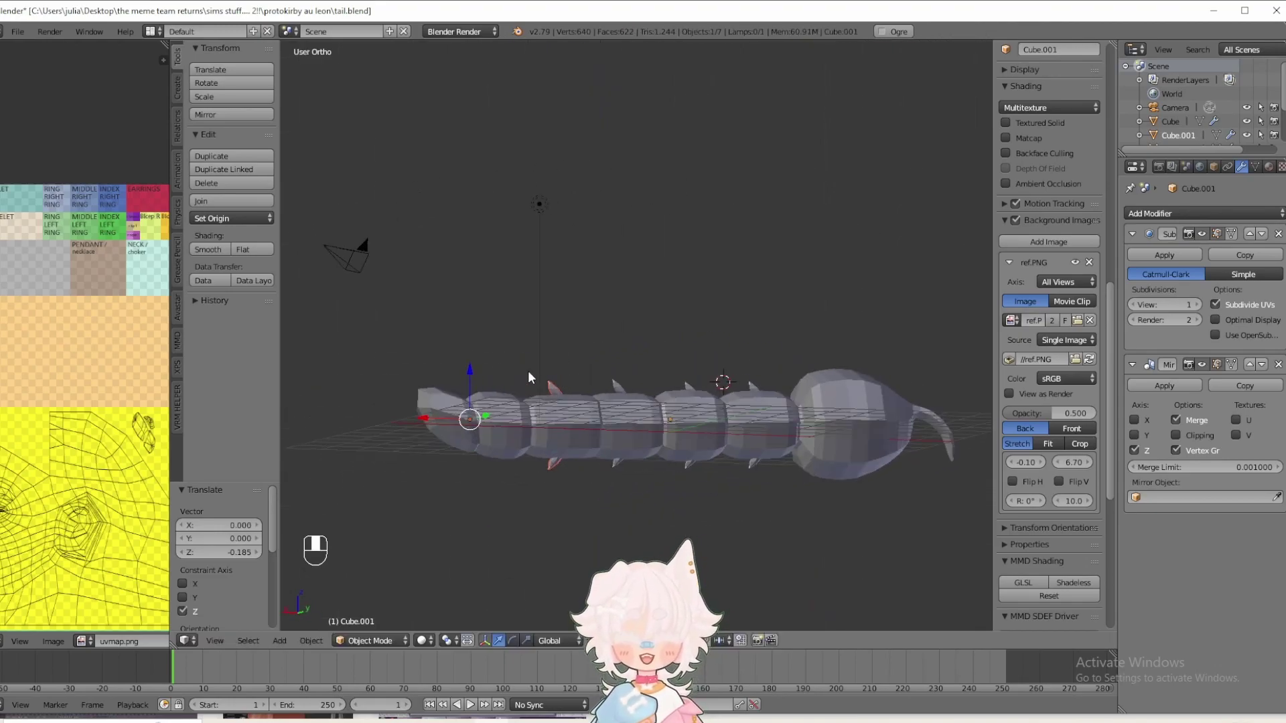
key("a")
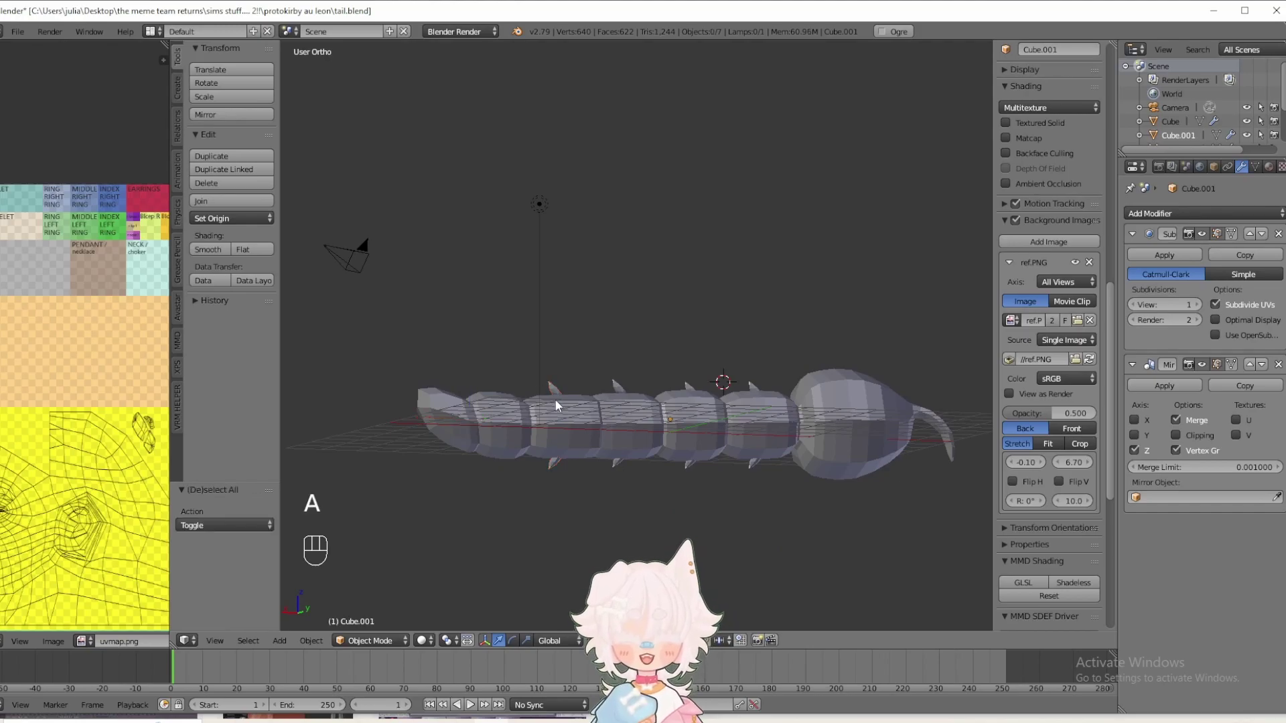
- Select the spike pair nearest the bulb, paste a copy of it and remove the copy's Mirror modifier
key("KP_1")
middle_click_drag(555, 400, 799, 317, "shift")
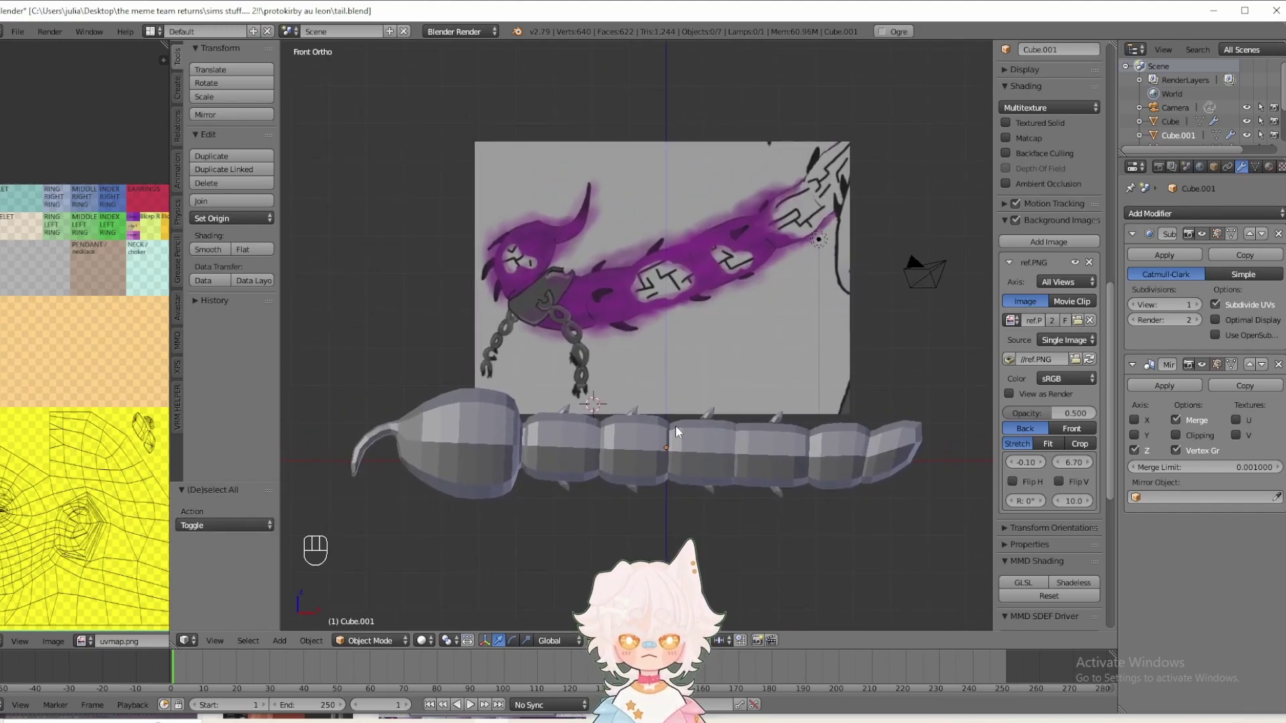
middle_click_drag(611, 417, 584, 456)
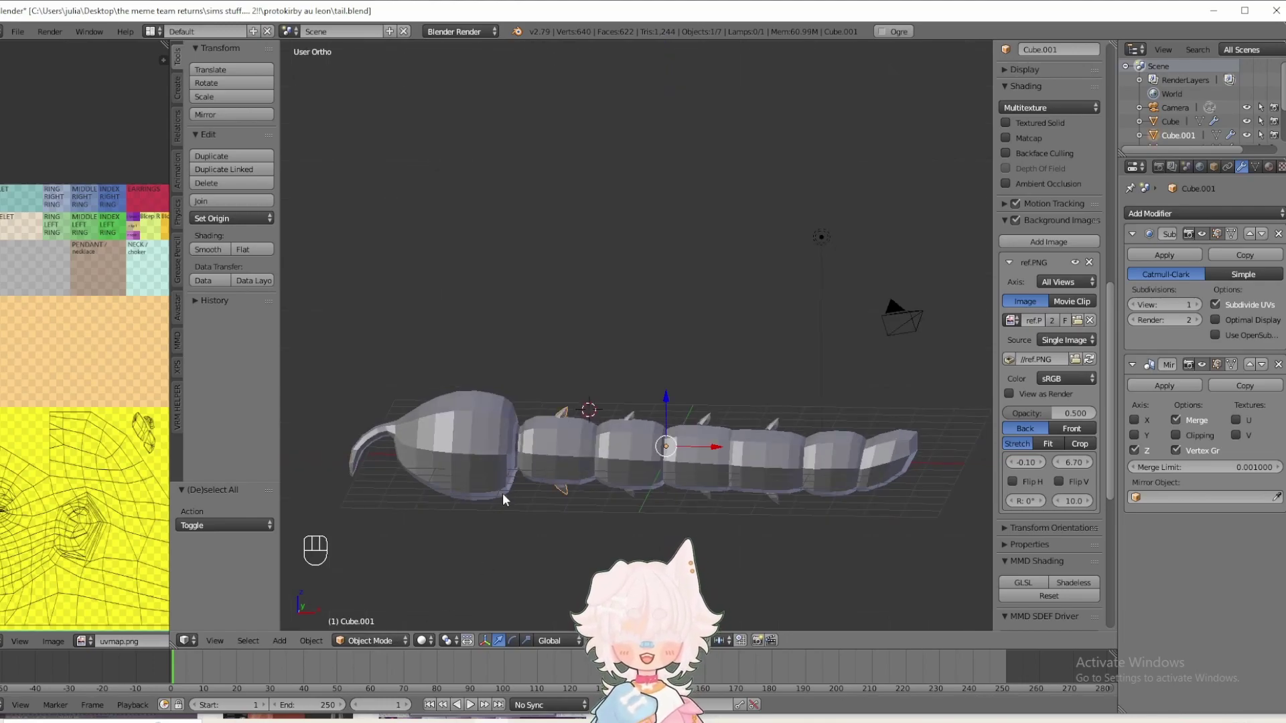
key("ctrl+v")
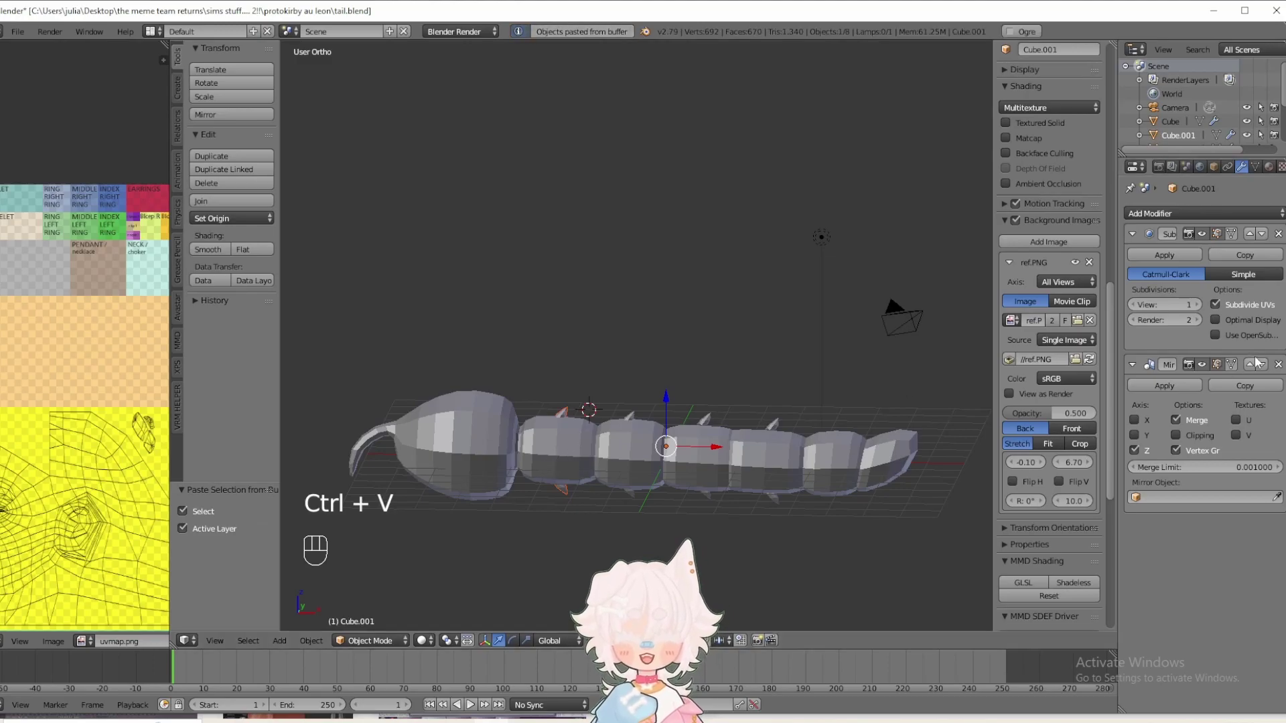
left_click(1277, 365)
- Move the single spike copy about -1.303 along Y, out to the side of the tail
middle_click_drag(653, 412, 550, 413)
scroll(663, 462, "up", 3)
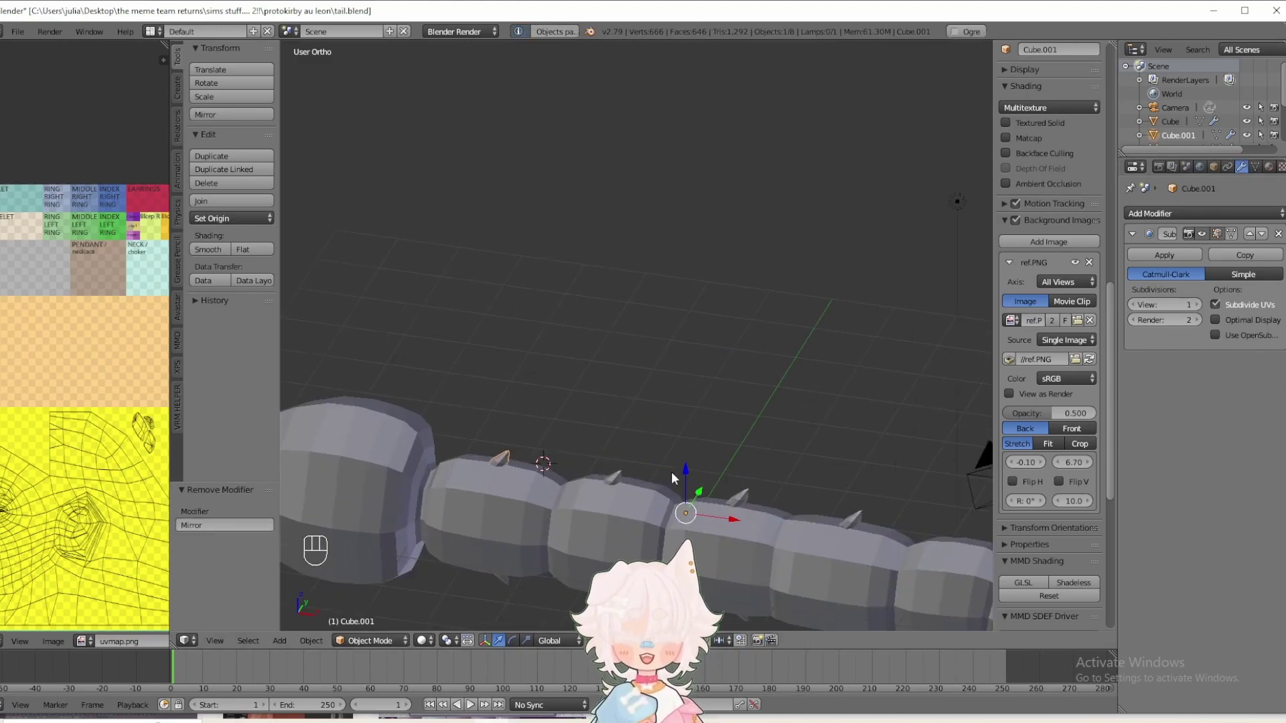
middle_click_drag(669, 470, 829, 360, "shift")
left_click_drag(838, 377, 803, 411)
middle_click_drag(802, 411, 703, 407)
- Set the single spike's origin to its geometry and rotate it about -70° in the right side view
key("KP_1")
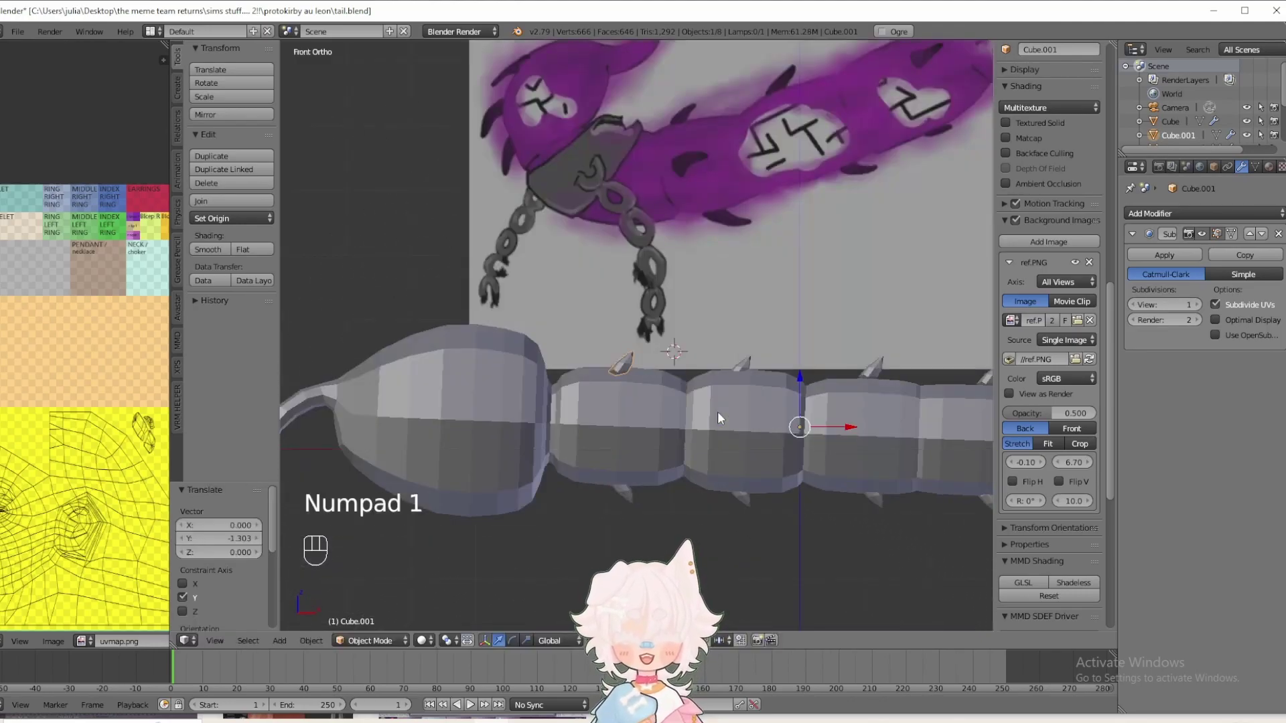
key("KP_3")
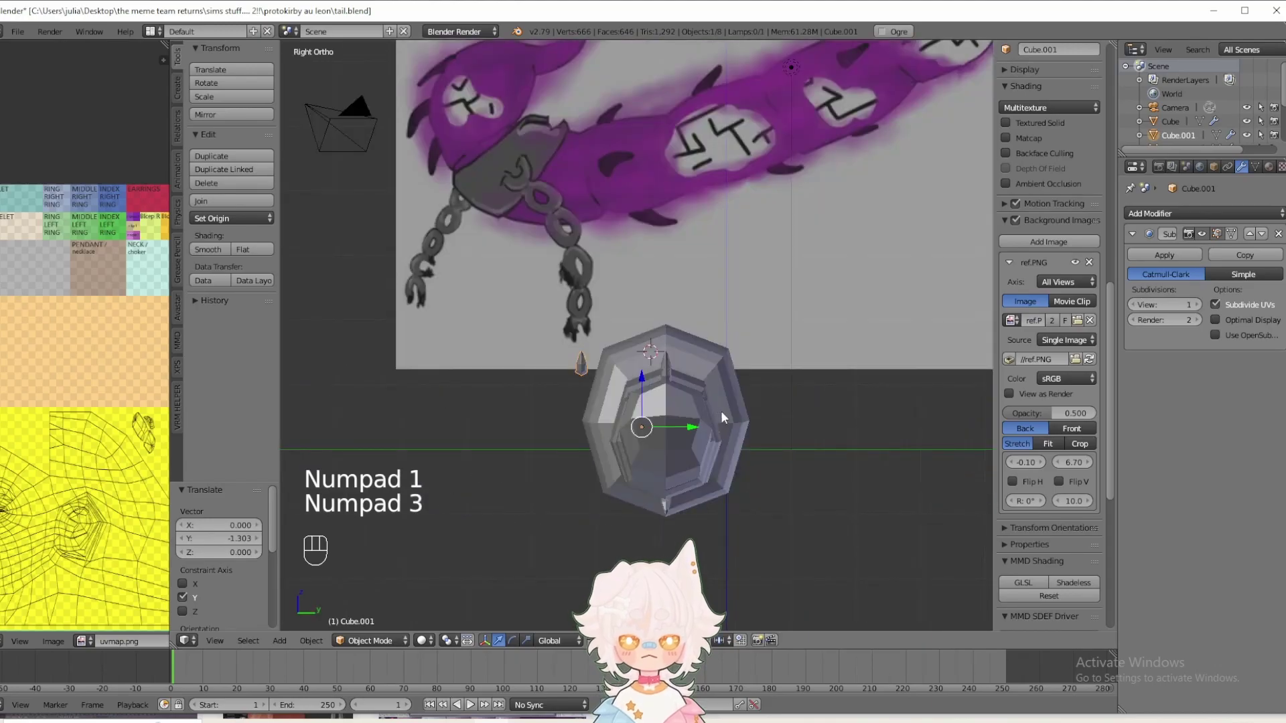
key("r")
left_click(603, 312)
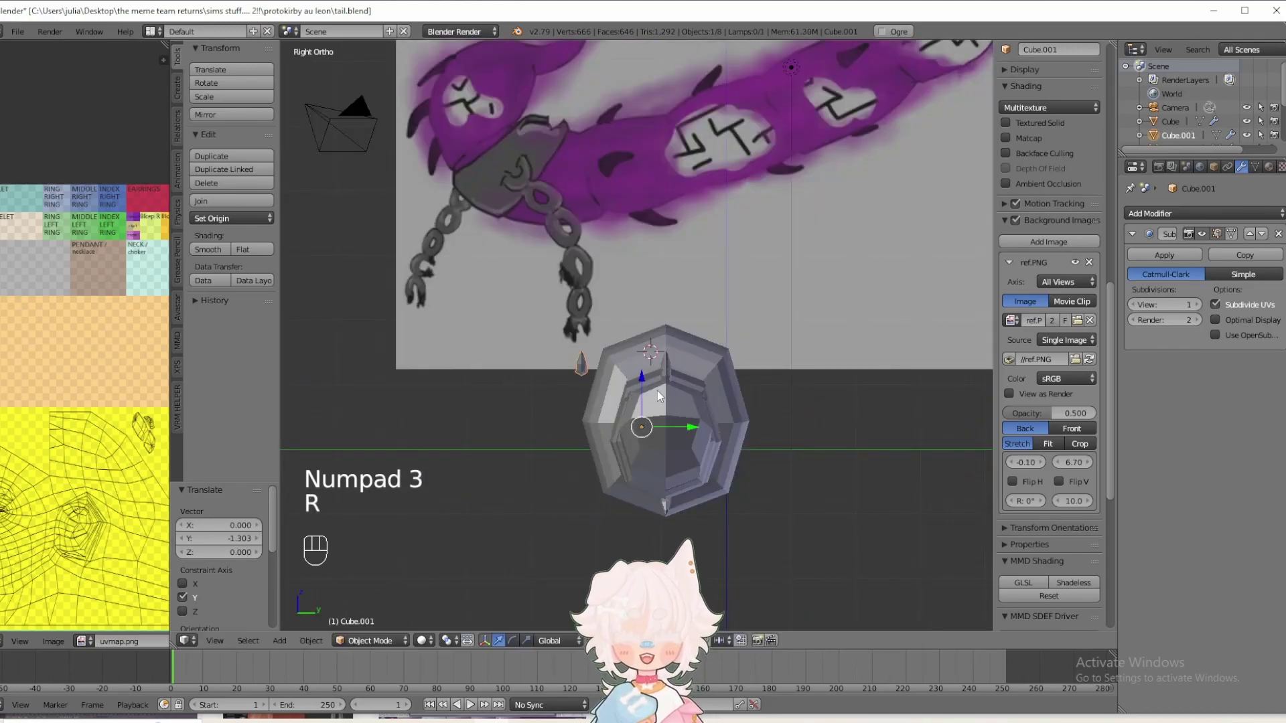
key("ctrl+shift+alt+c")
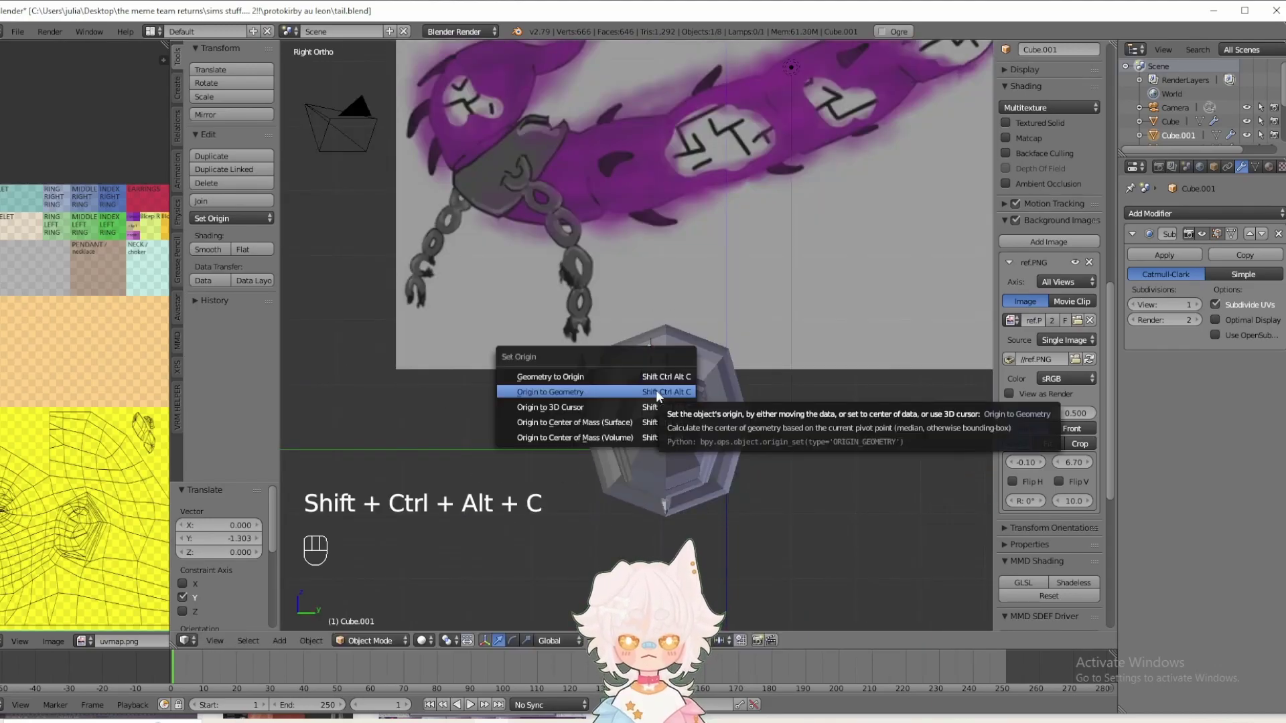
left_click(657, 389)
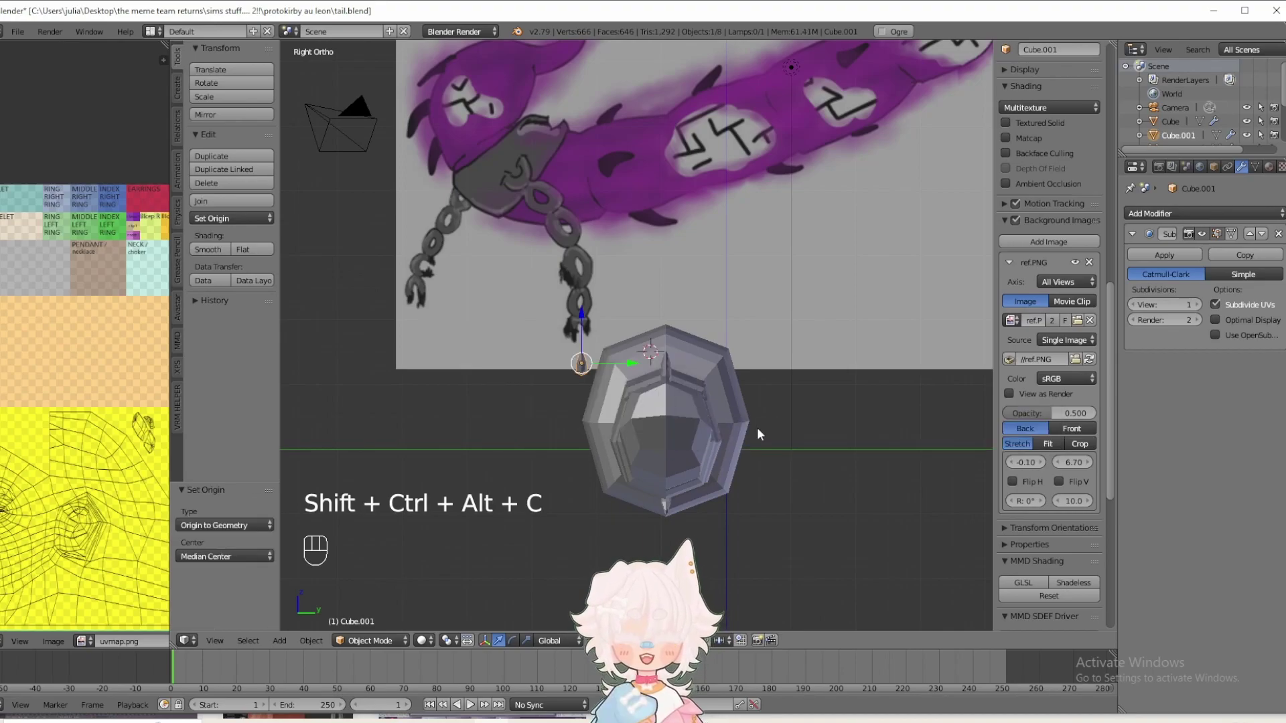
key("r")
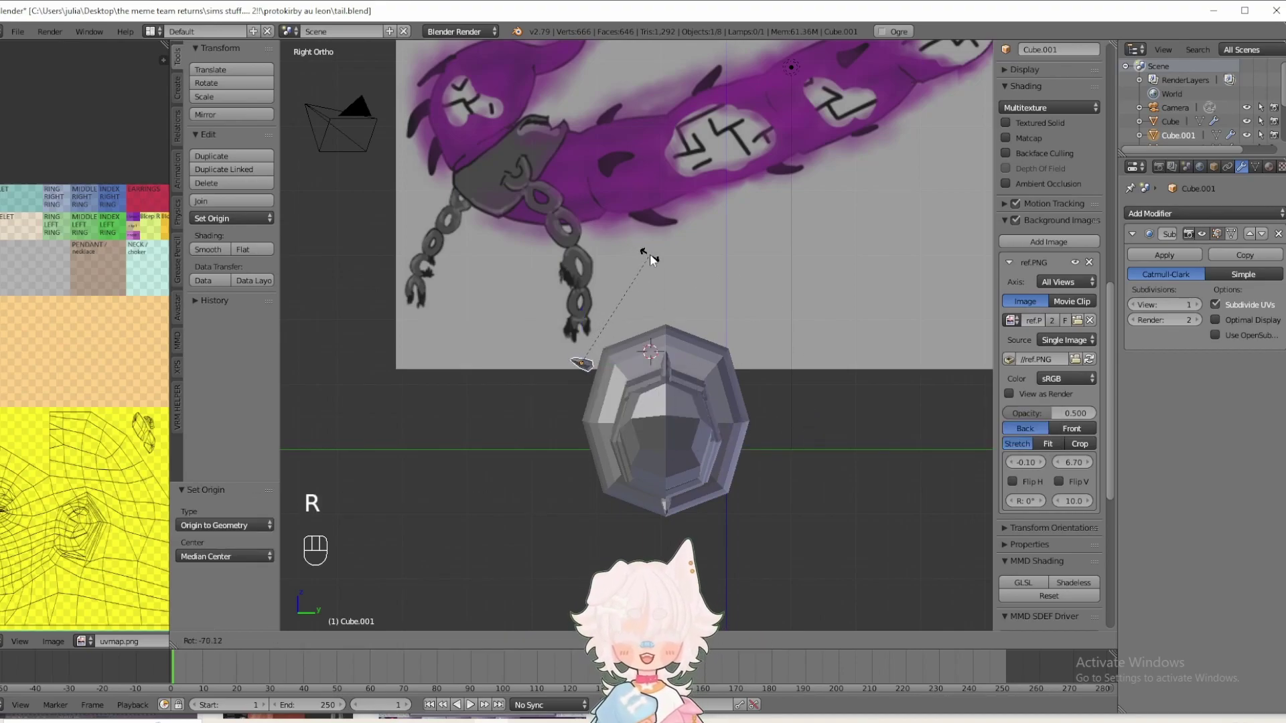
left_click(650, 254)
- Lower the rotated spike about 0.971 along Z beside the first tail segment
middle_click_drag(641, 287, 797, 324)
key("g")
key("z")
left_click(637, 395)
middle_click_drag(637, 395, 612, 383)
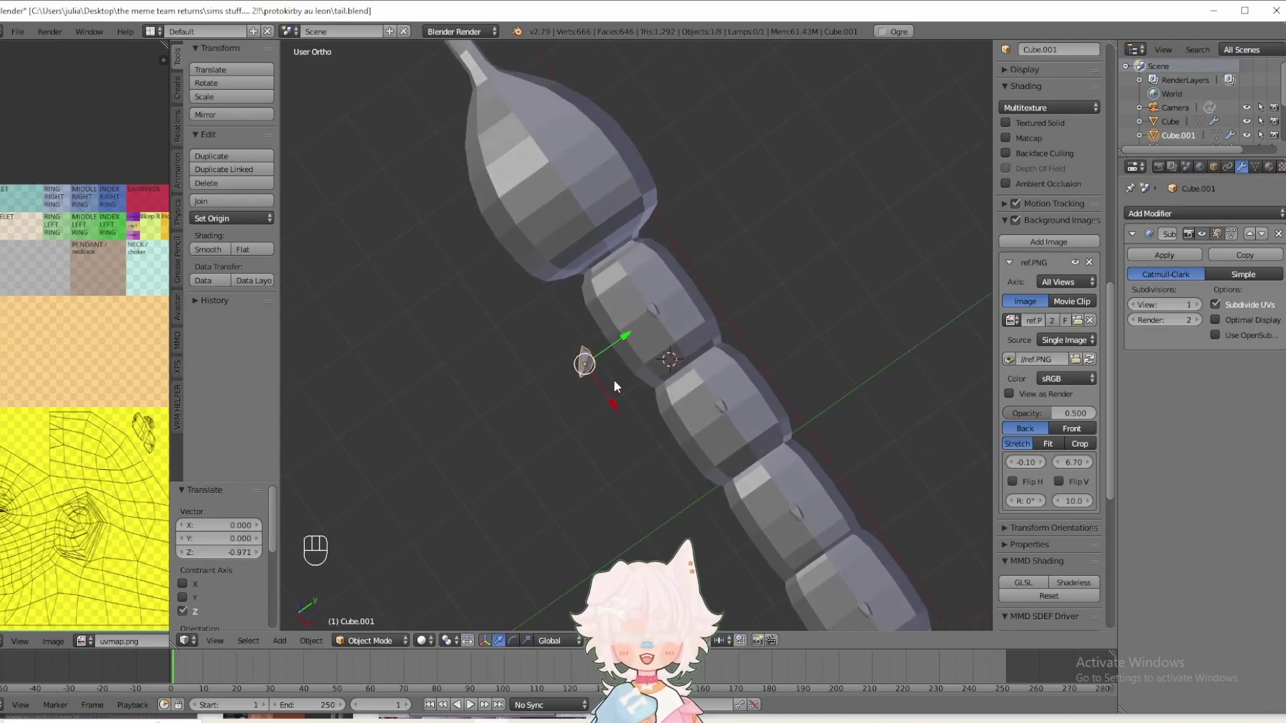
- Move the single spike copy about 0.431 along Y to the side of the first tail segment
key("g")
key("y")
left_click(654, 331)
middle_click_drag(654, 331, 650, 393)
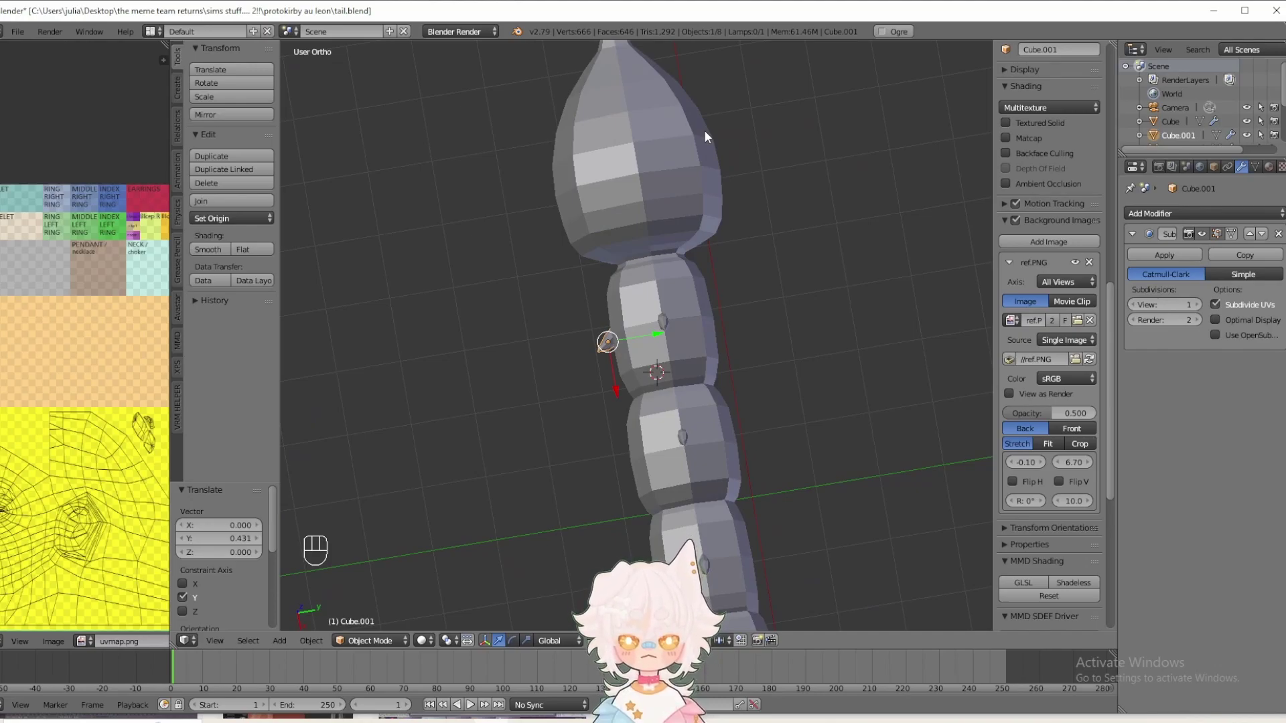
- Apply the side spike's location, rotation and scale
key("ctrl+a")
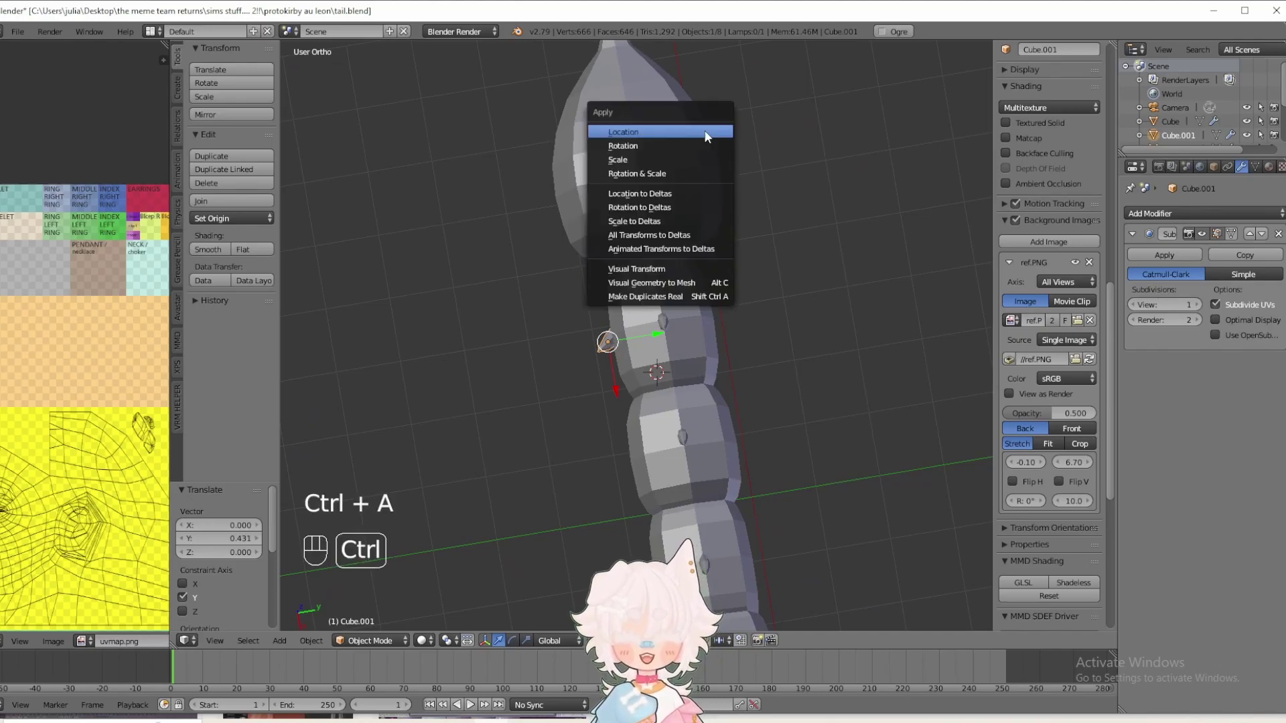
key("ctrl+a")
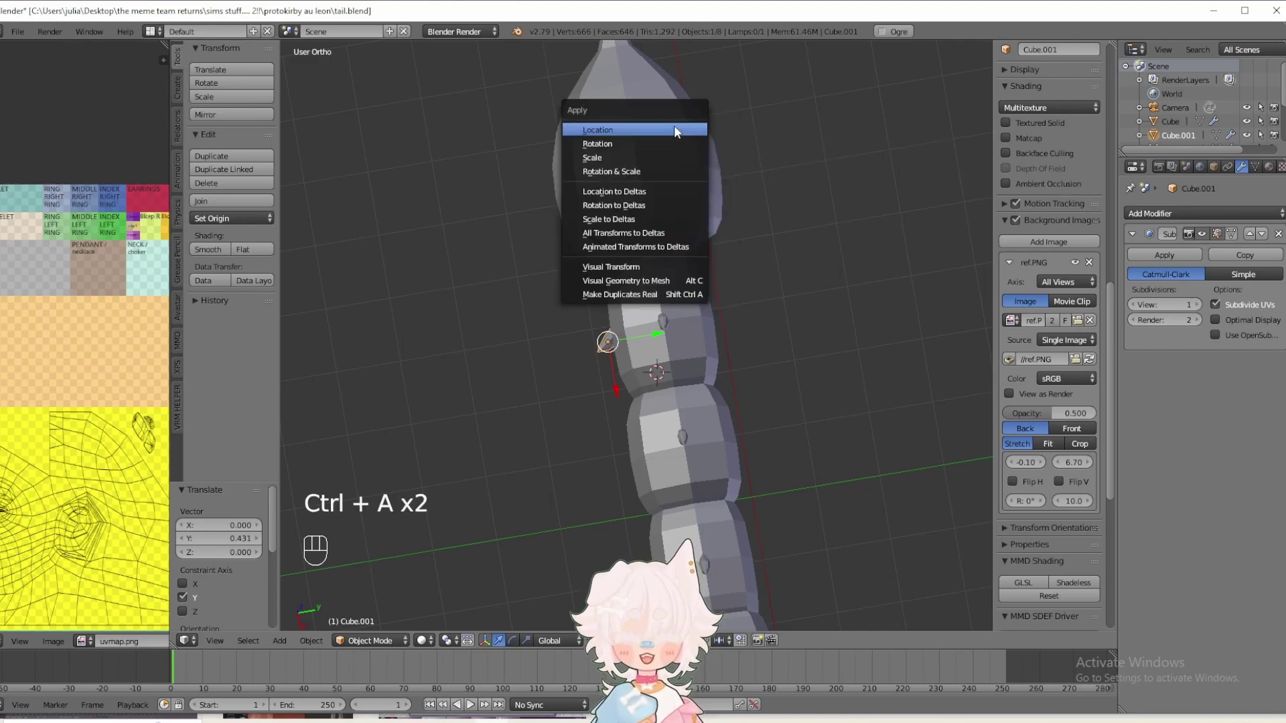
left_click(673, 129)
key("ctrl+a")
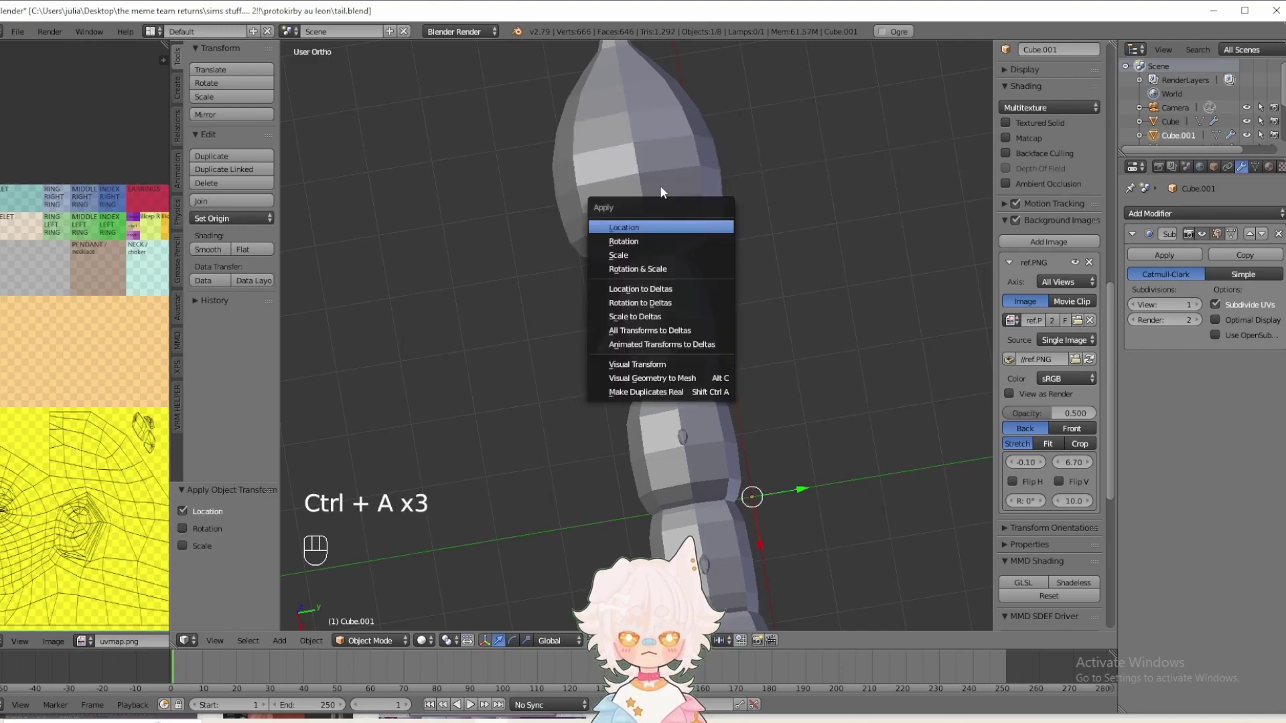
left_click(631, 267)
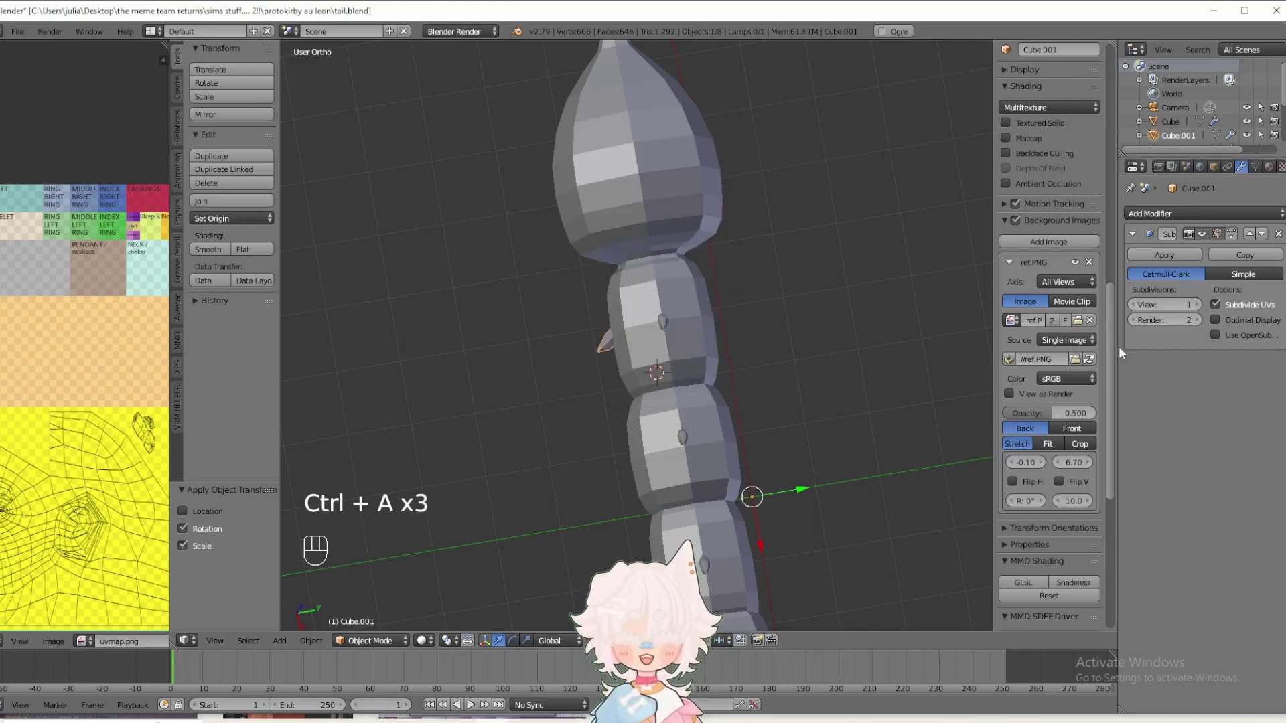
- Add a Mirror modifier on the Y axis only to the side spike and move the object about -0.993 along Y
left_click(1169, 214)
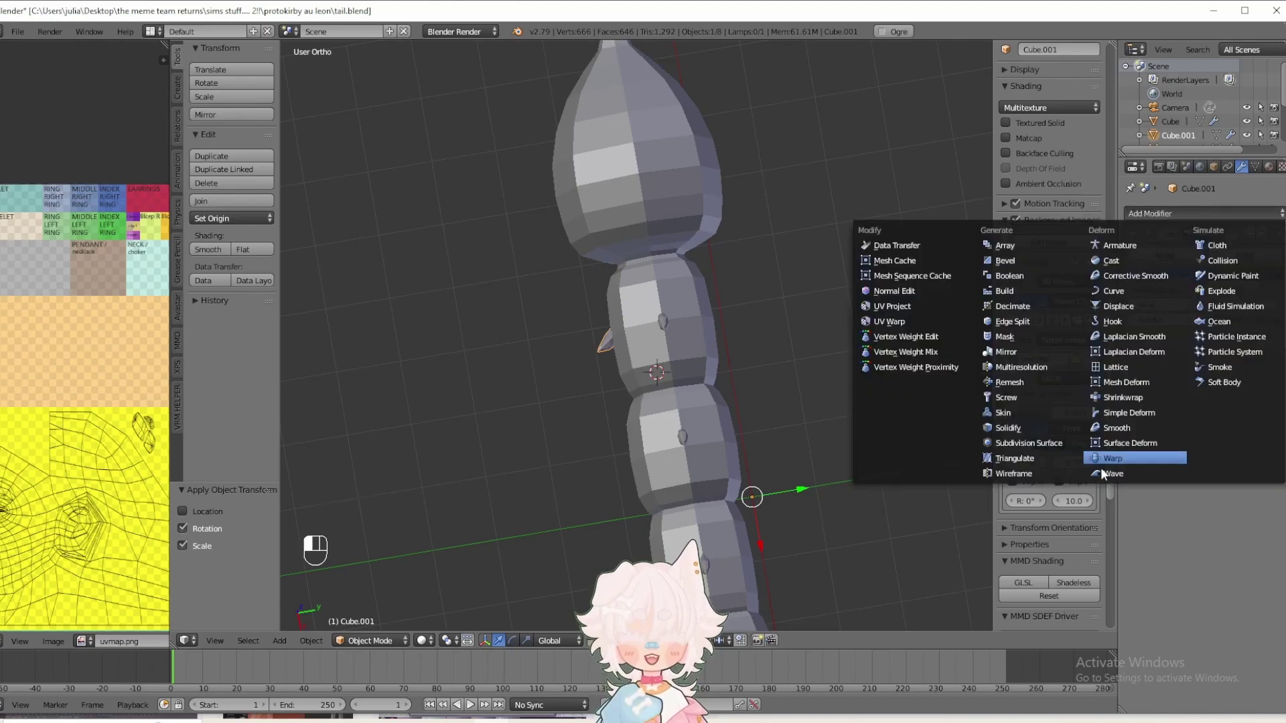
left_click(1007, 350)
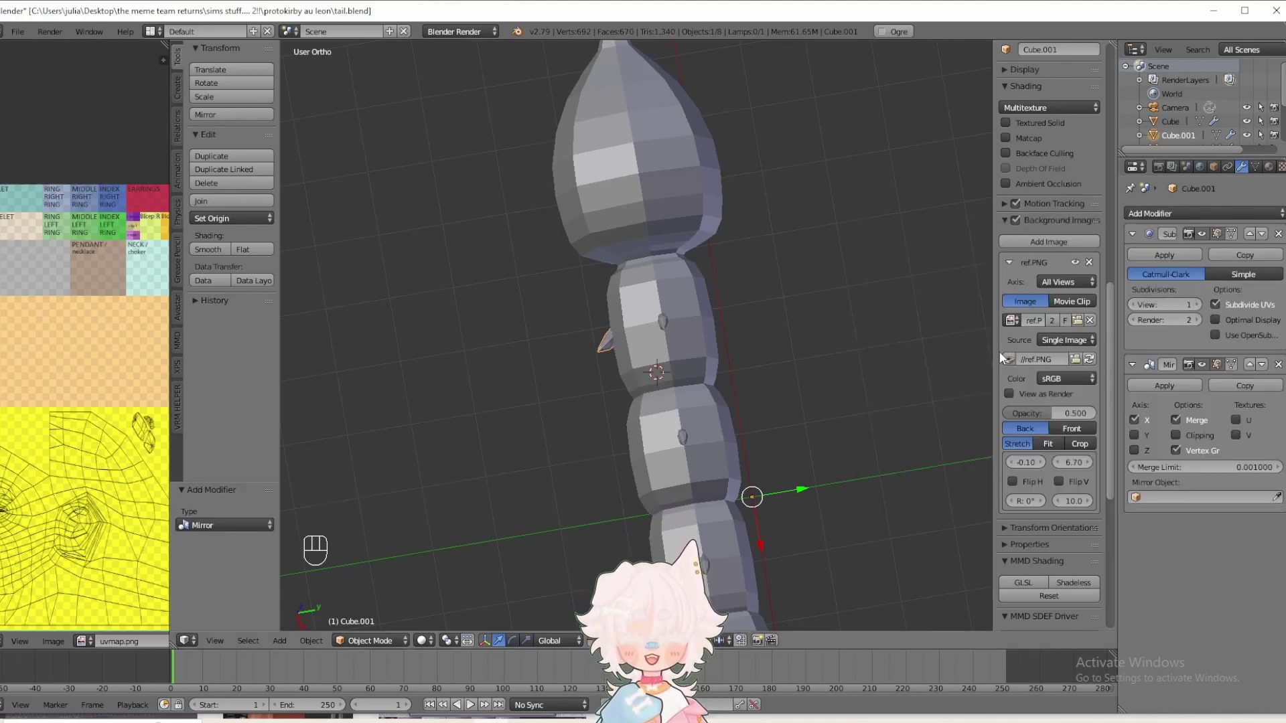
left_click(1134, 435)
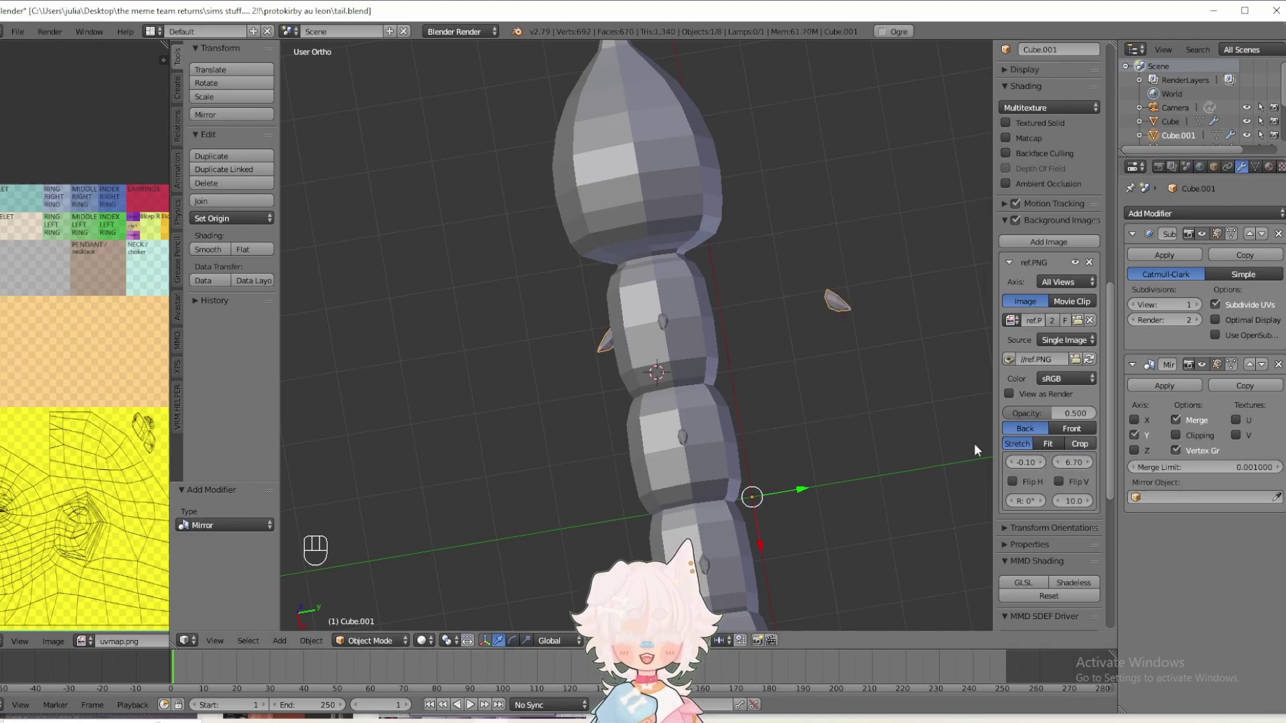
left_click_drag(798, 490, 739, 506)
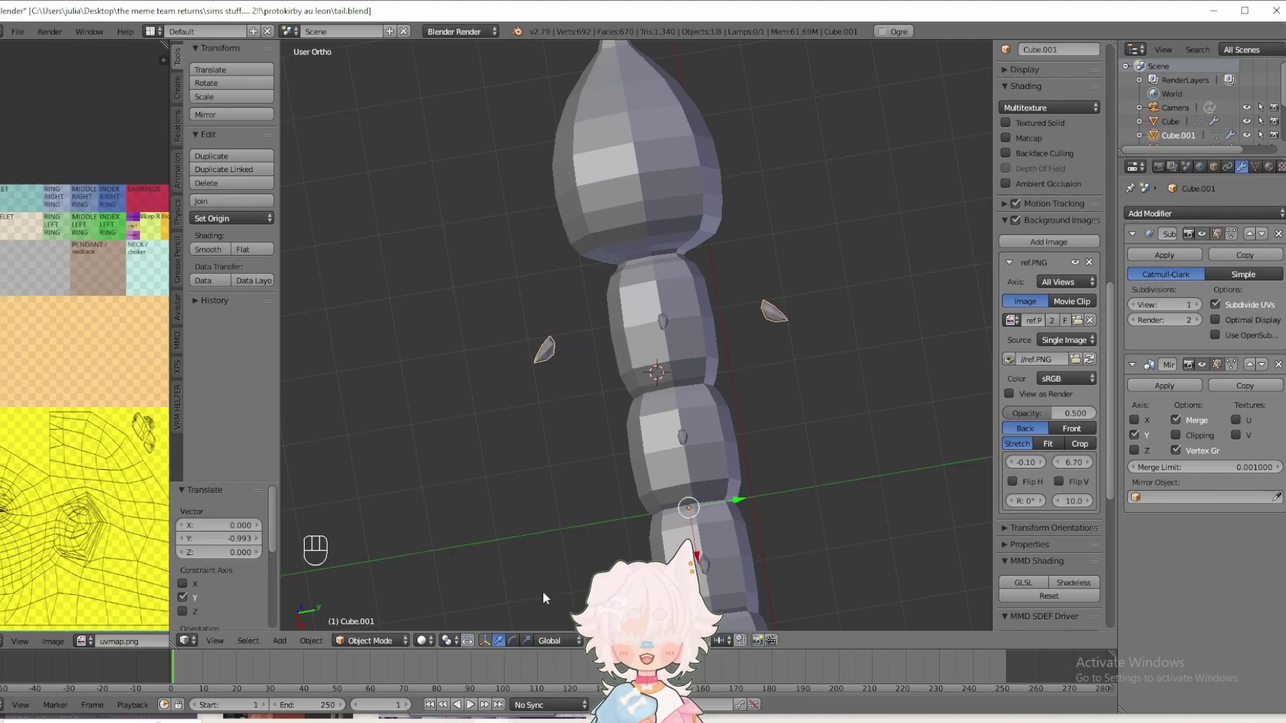
- In Edit Mode, move the spike's mesh along Y until the mirrored pair meets the segment's sides, and return to Object Mode with nothing selected
left_click(350, 641)
left_click(356, 609)
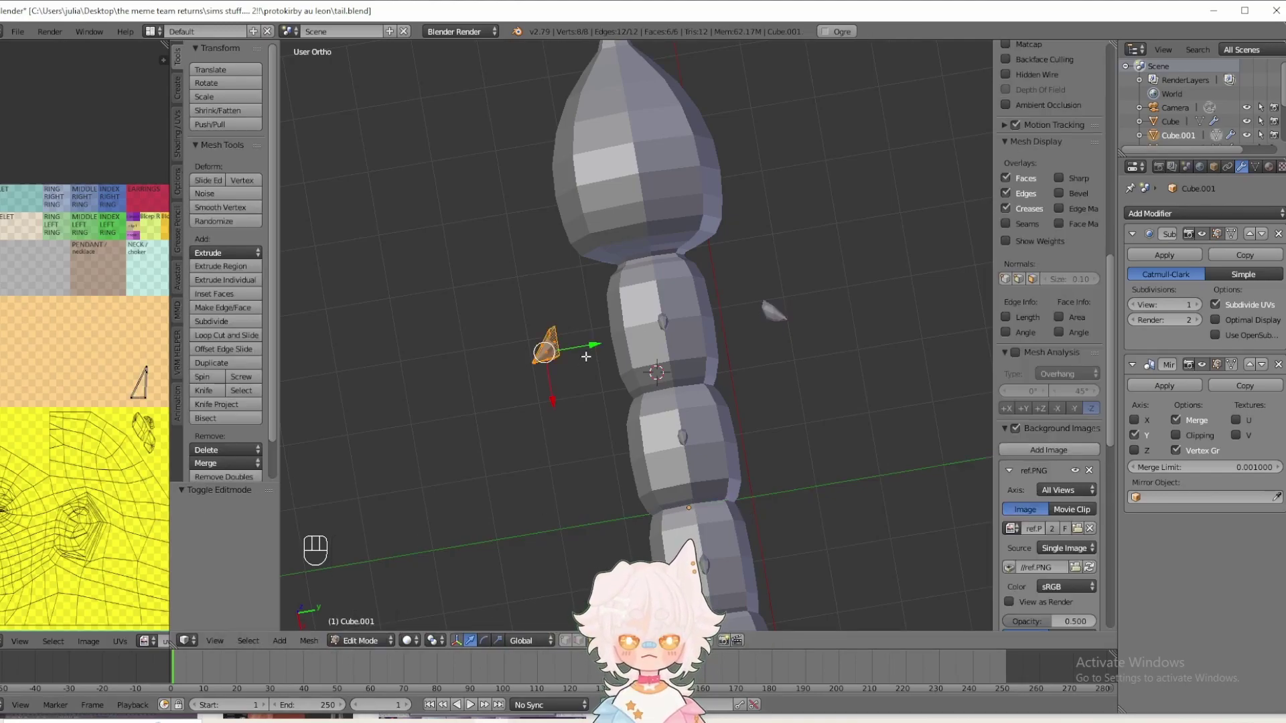
left_click_drag(592, 345, 653, 338)
middle_click_drag(653, 338, 696, 361)
left_click(359, 640)
left_click(361, 625)
key("a")
- Paste a copy of the side spike pair and move it about 3.892 along X to the third tail segment
middle_click_drag(543, 478, 623, 379)
key("KP_1")
middle_click_drag(633, 451, 530, 450, "shift")
right_click(497, 439)
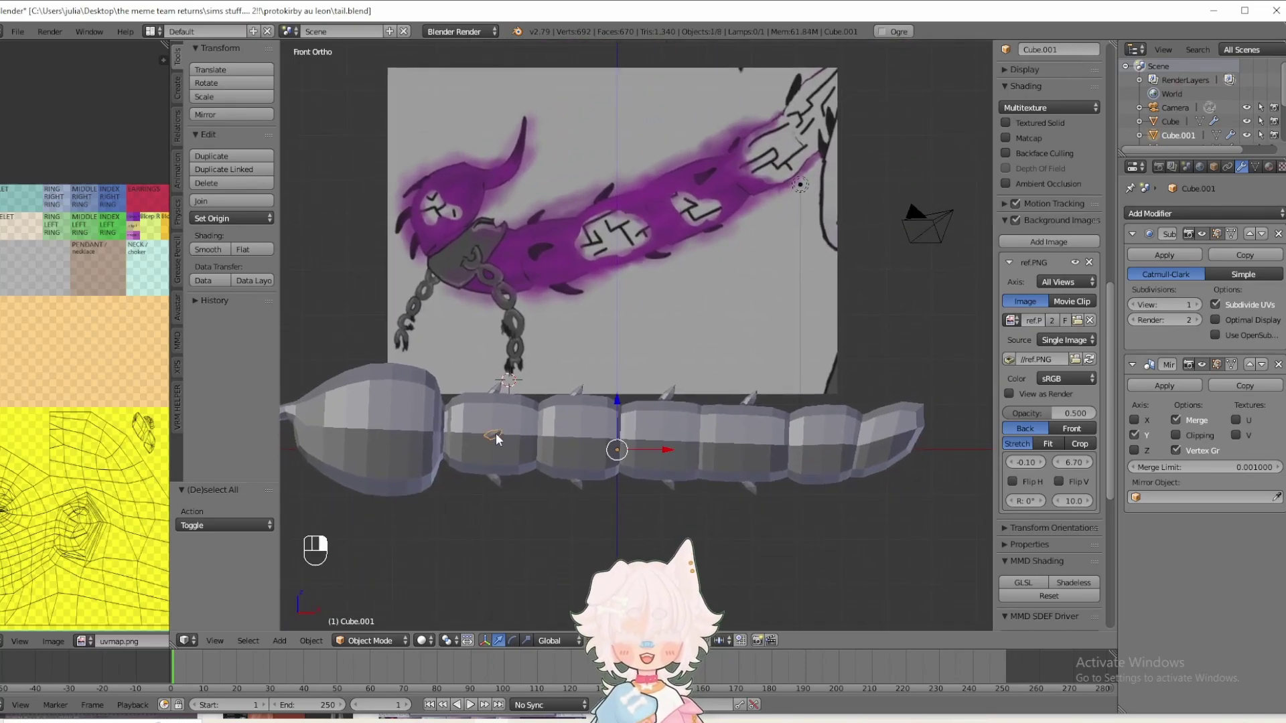
key("ctrl+c")
key("ctrl+v")
key("g")
key("x")
left_click(677, 452)
middle_click_drag(678, 452, 737, 543)
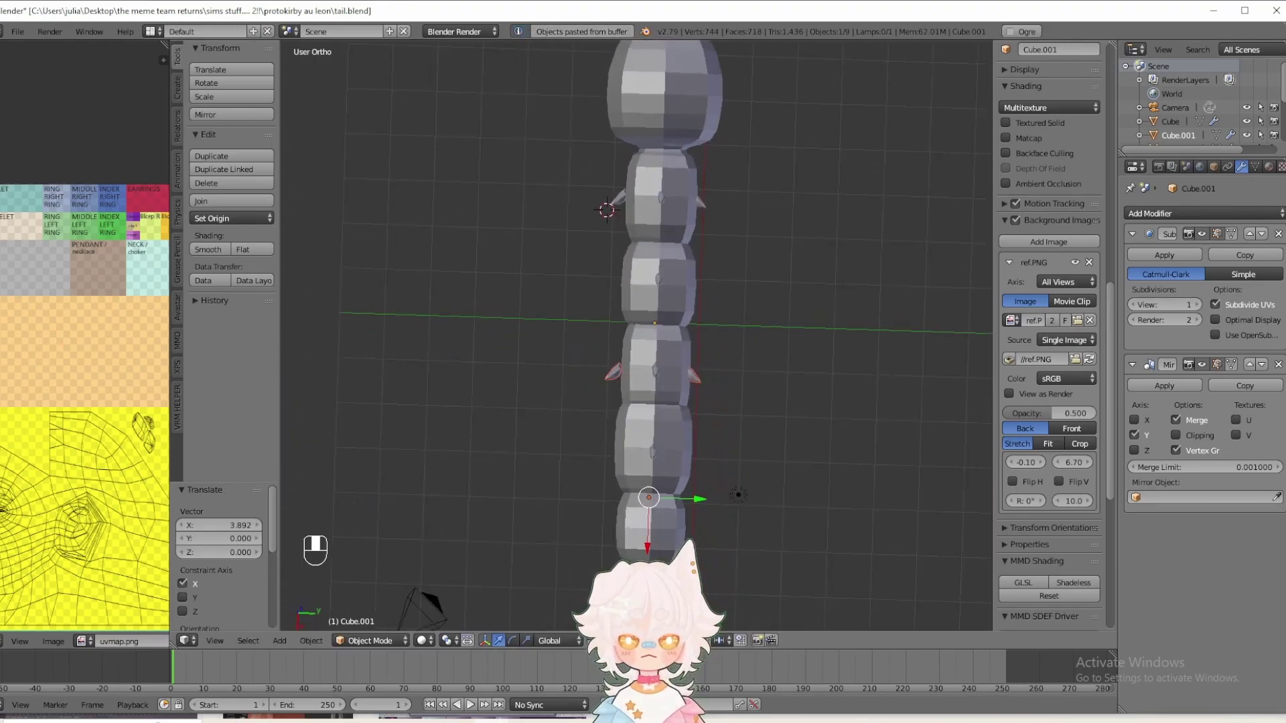
- Fit the copied side spikes to the third segment by nudging them along Y and scaling them about 0.928 along Y, and deselect them
left_click_drag(701, 504, 697, 503)
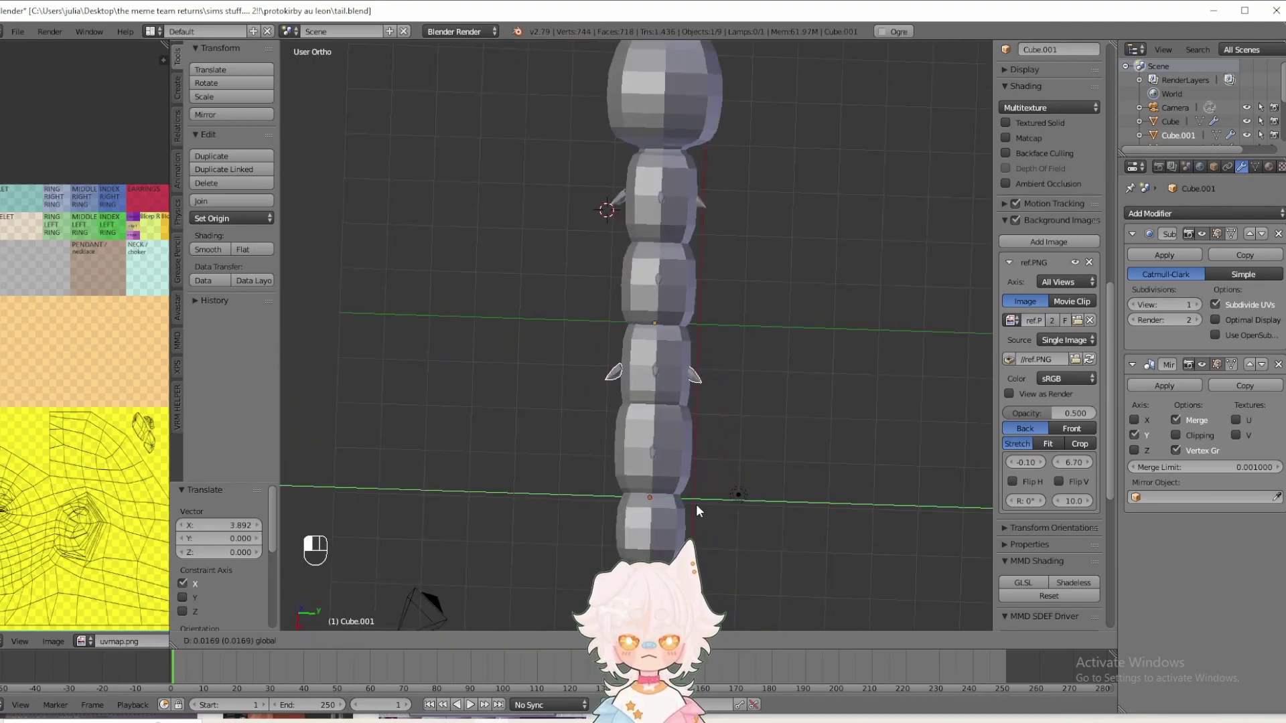
key("s")
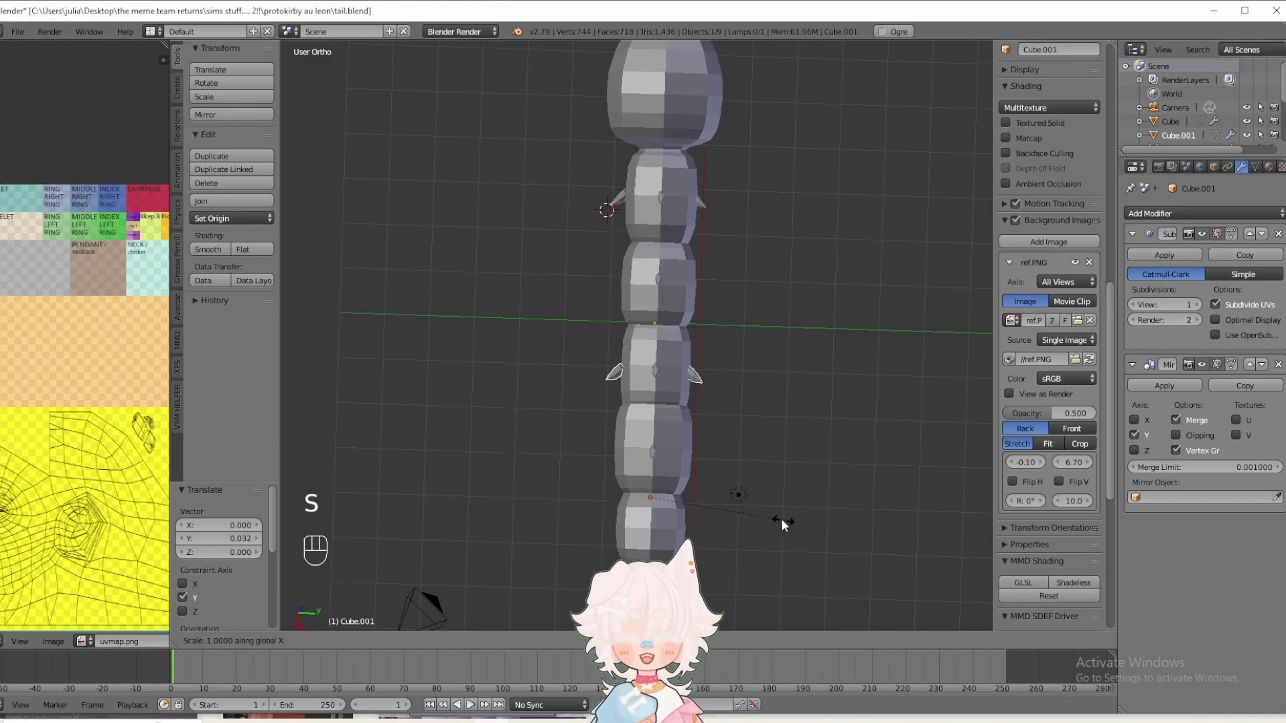
key("s")
key("s")
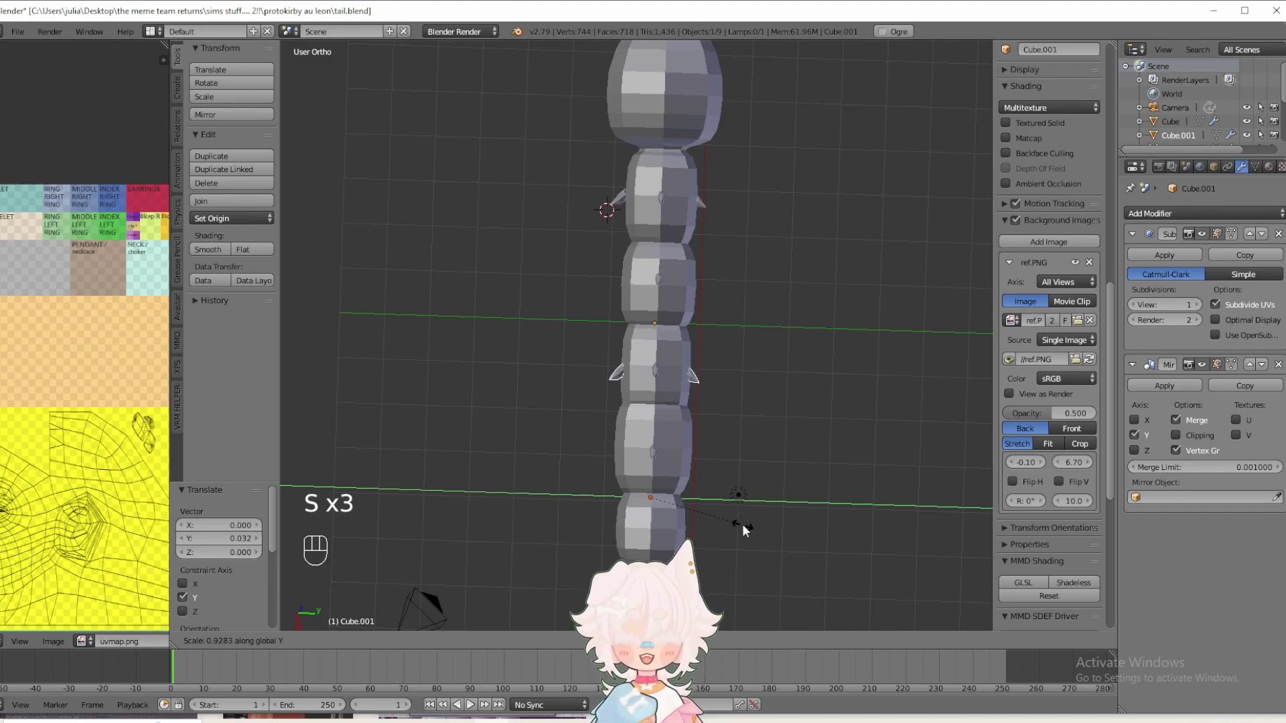
left_click(742, 524)
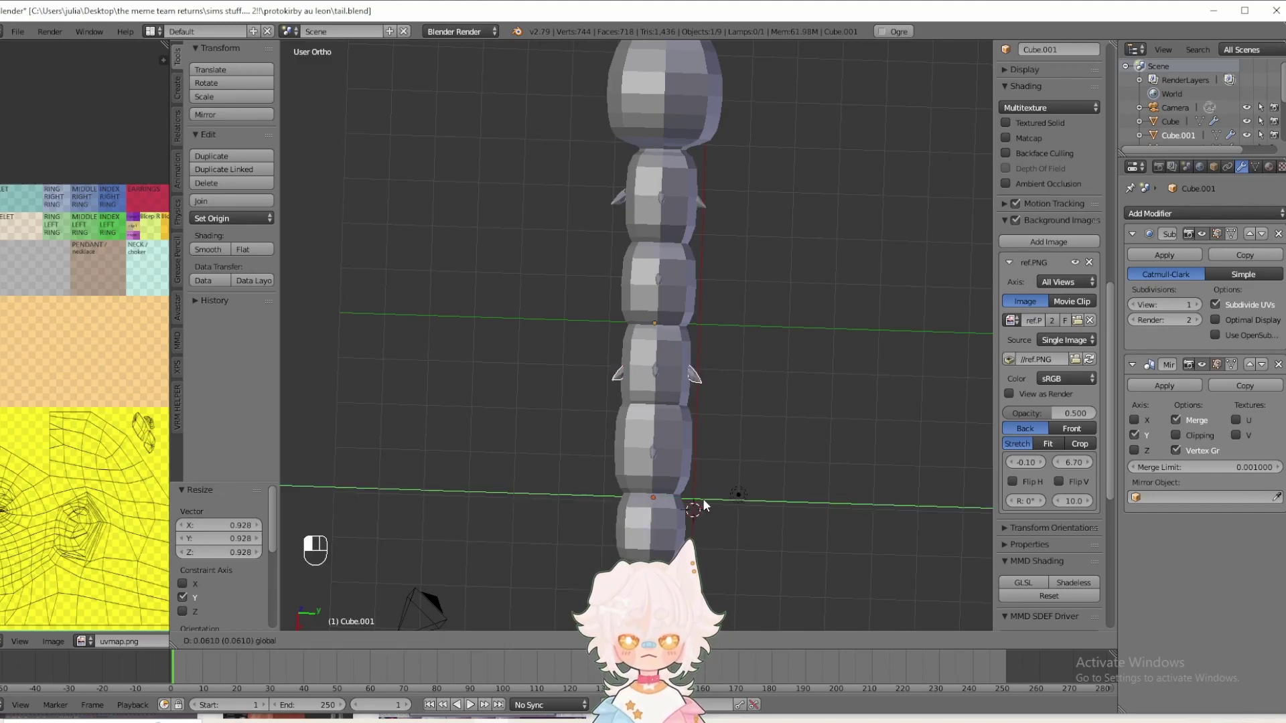
key("a")
- Return to the front view and save the tail file
middle_click_drag(701, 498, 862, 359)
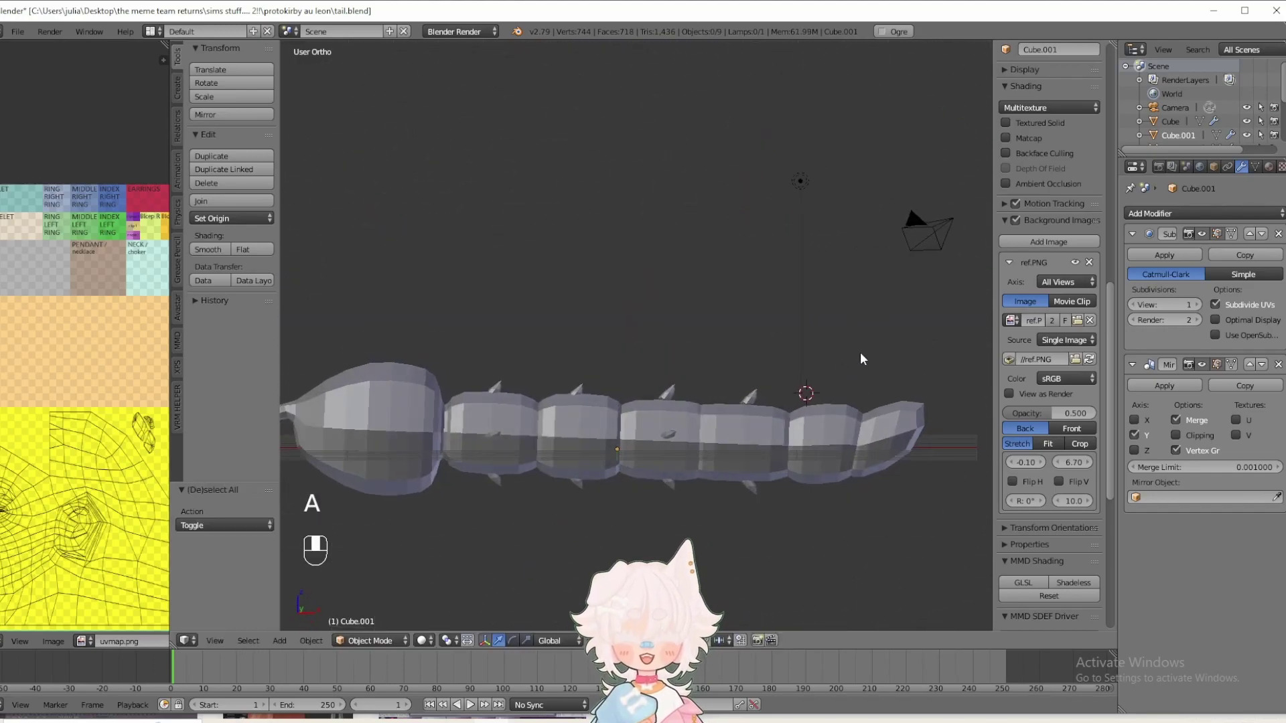
key("KP_1")
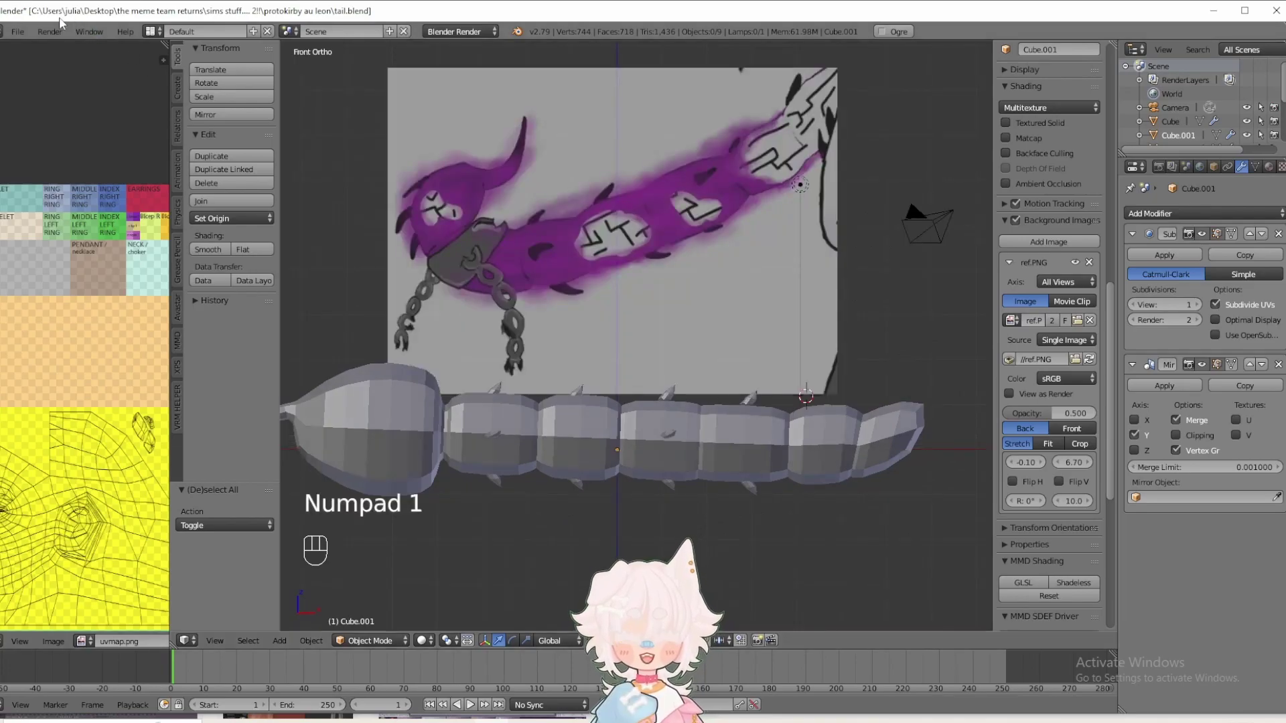
left_click(18, 32)
left_click(40, 151)
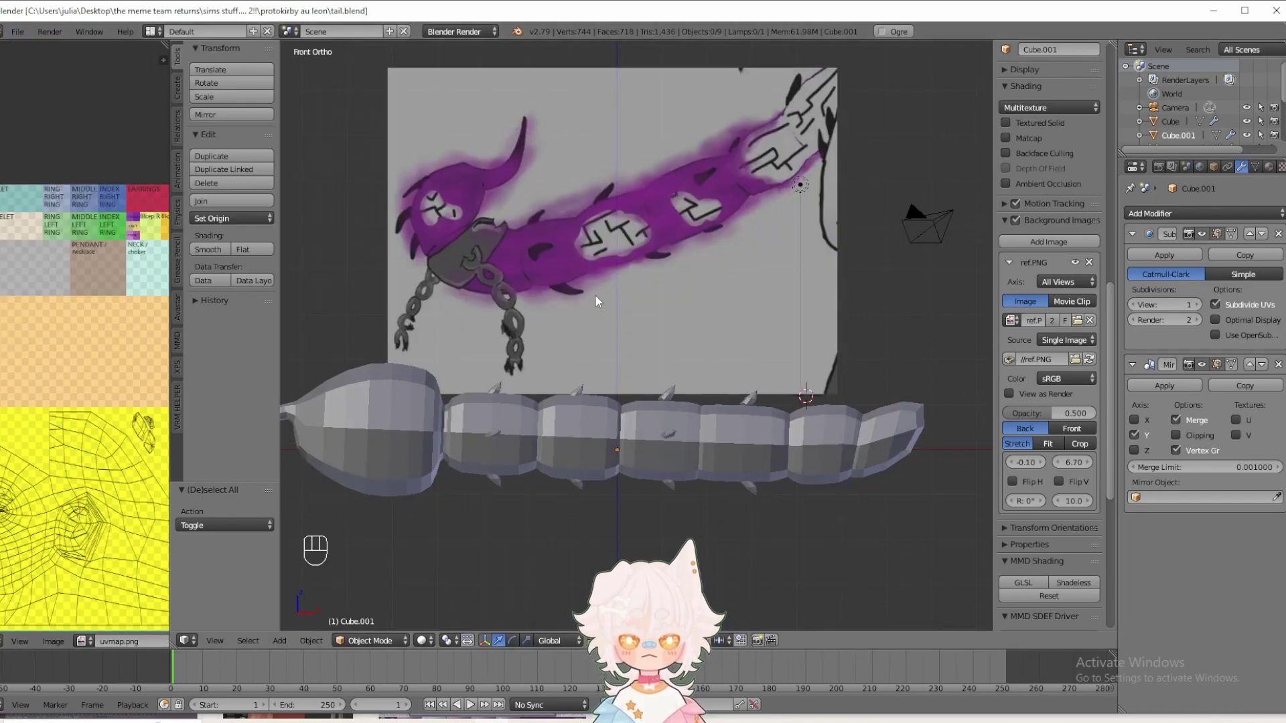
- Place the 3D cursor just above the middle of the tail and add a torus mesh there
middle_click_drag(594, 327, 713, 328, "shift")
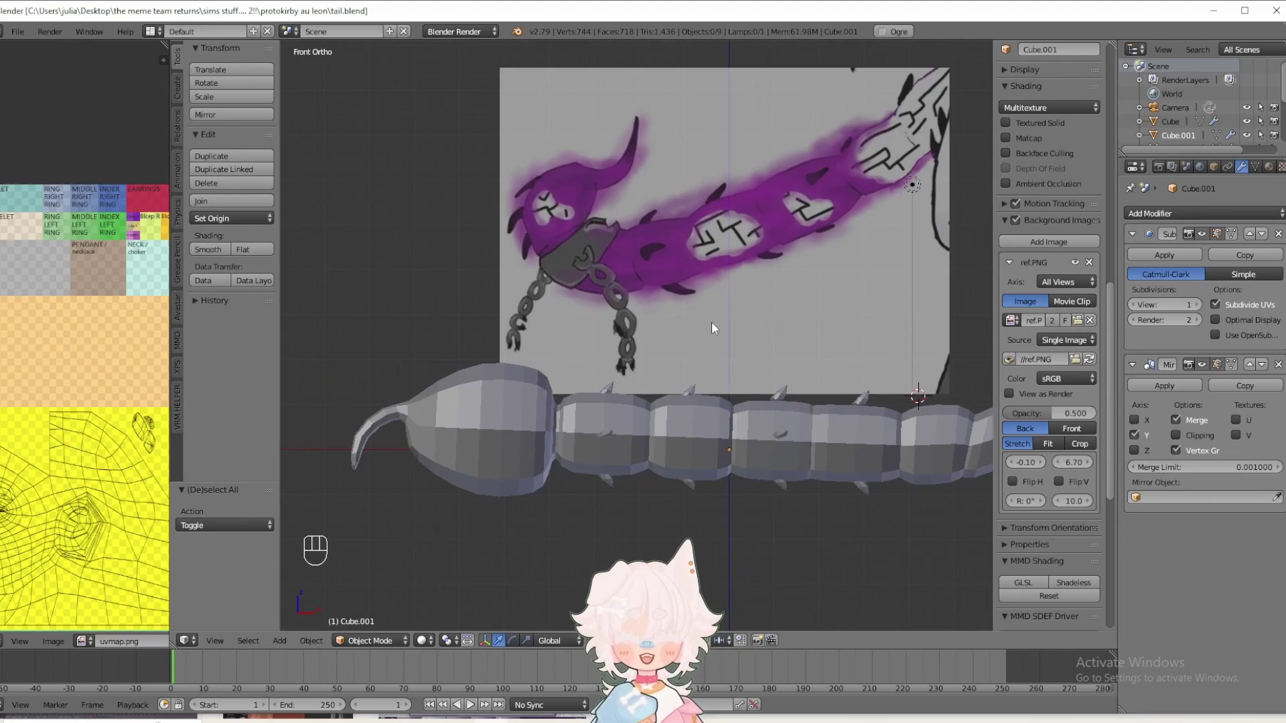
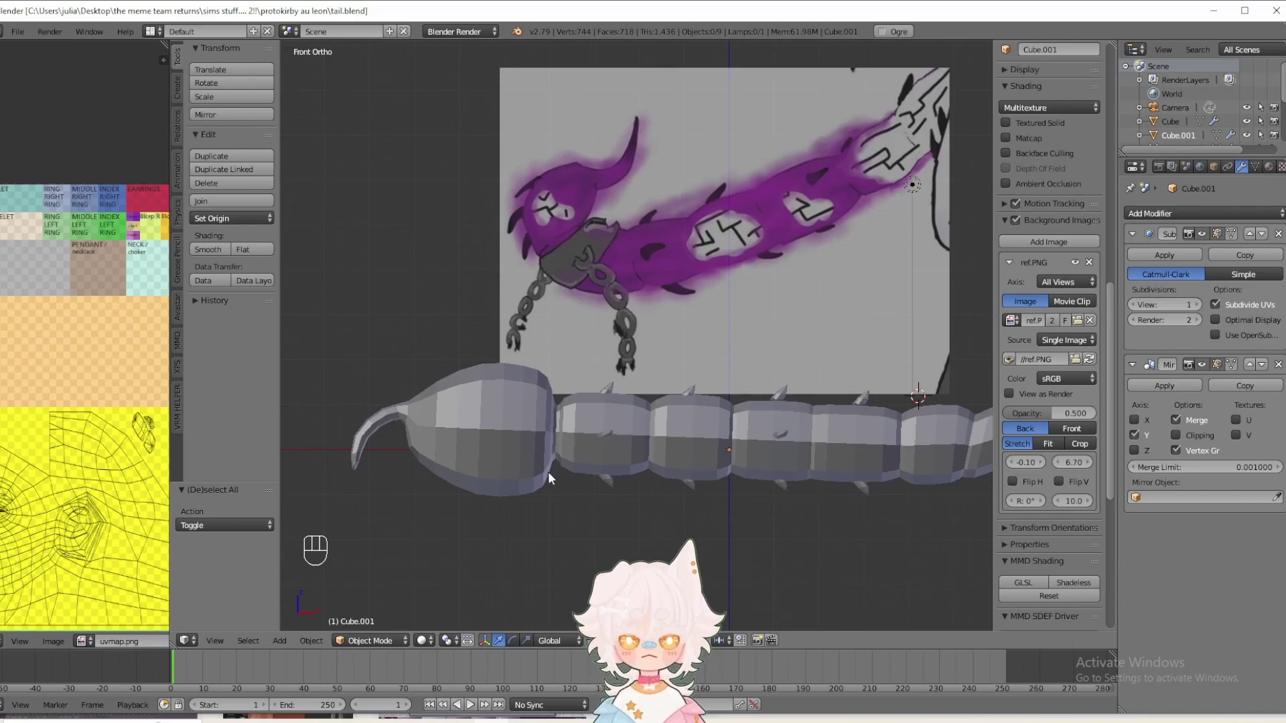
middle_click_drag(646, 447, 589, 429, "shift")
left_click(667, 394)
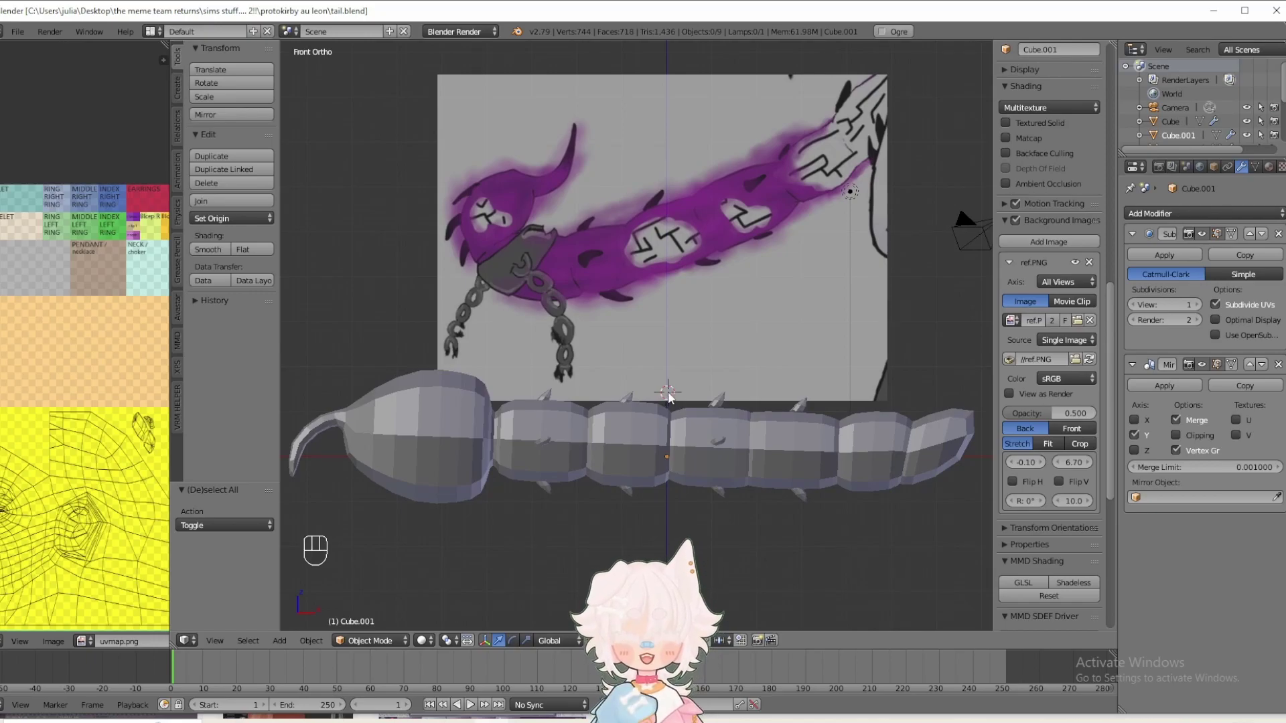
key("shift+a")
mouse_move(666, 391)
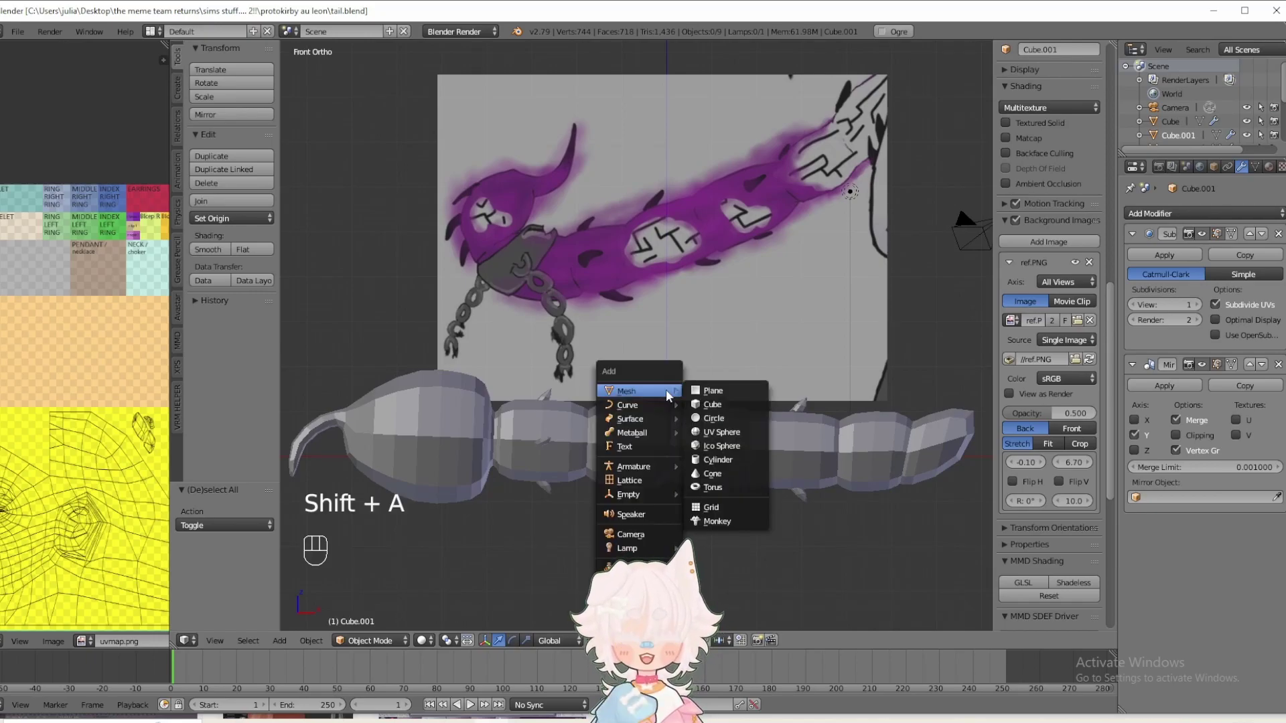
left_click(707, 492)
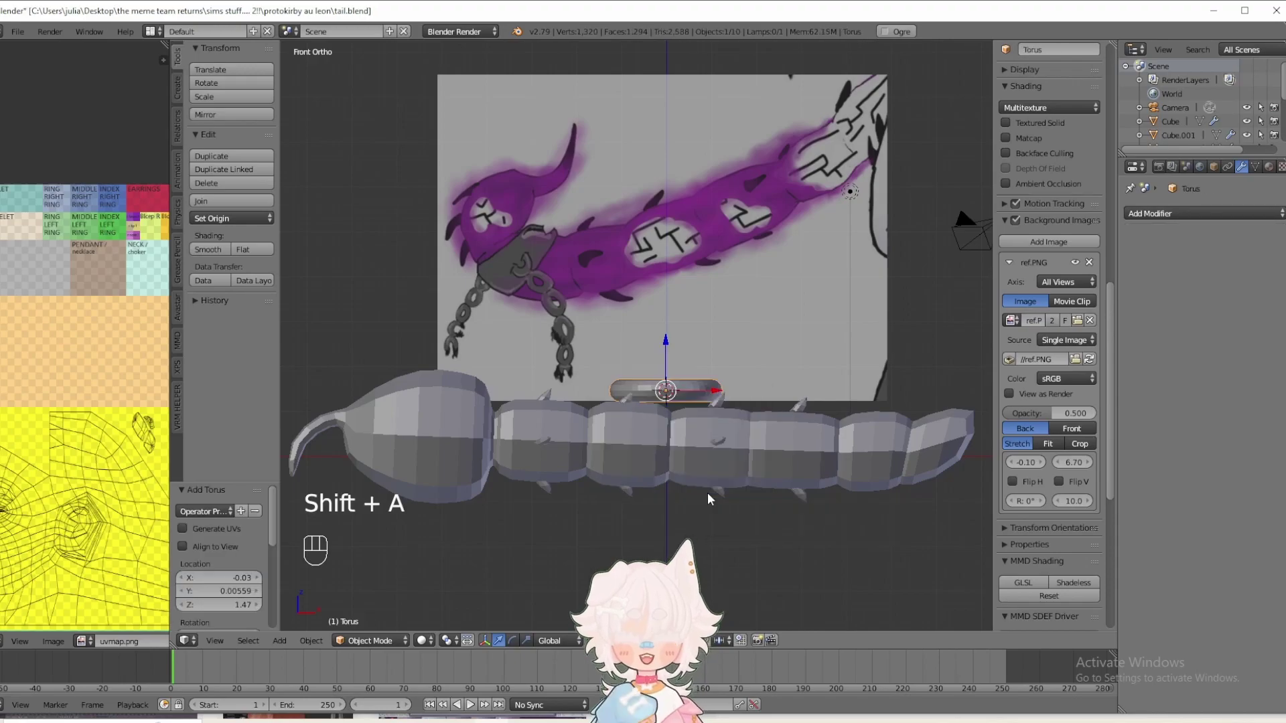
- Set the torus to 17 major segments and 6 minor segments
middle_click_drag(685, 385, 646, 456)
scroll(646, 455, "up", 2)
scroll(272, 533, "down", 3)
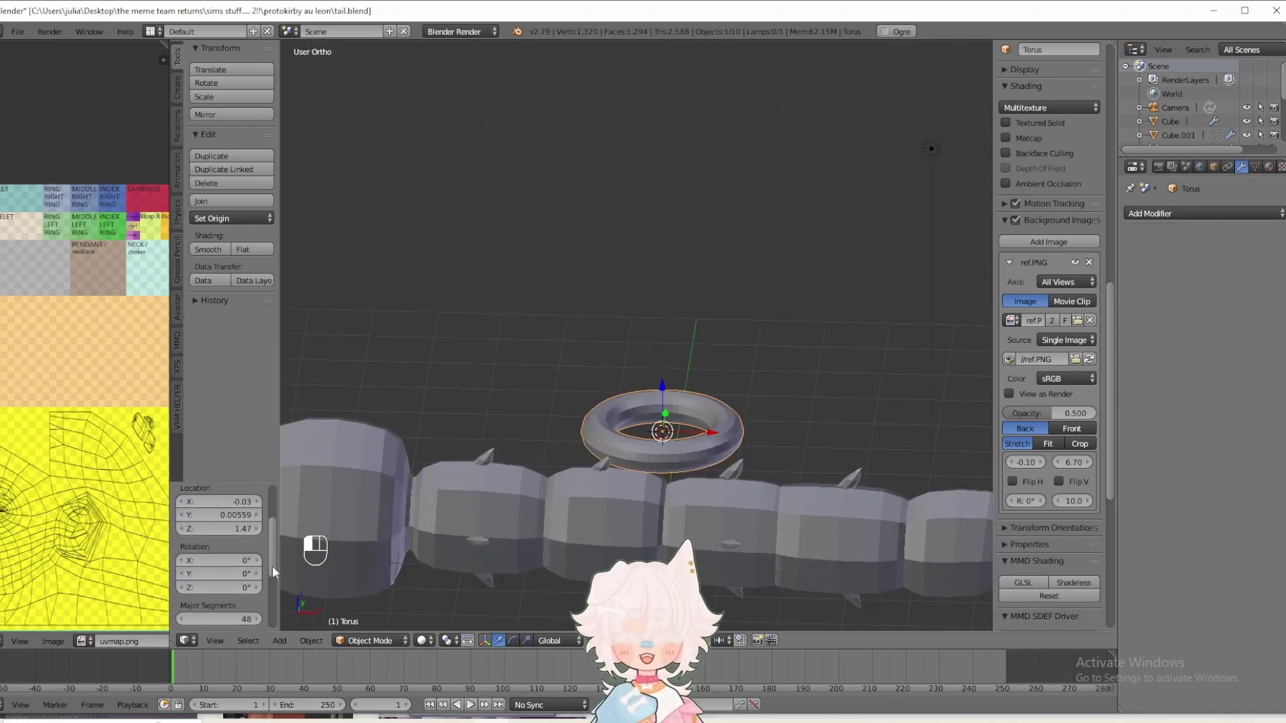
key("shift+a")
mouse_move(603, 289)
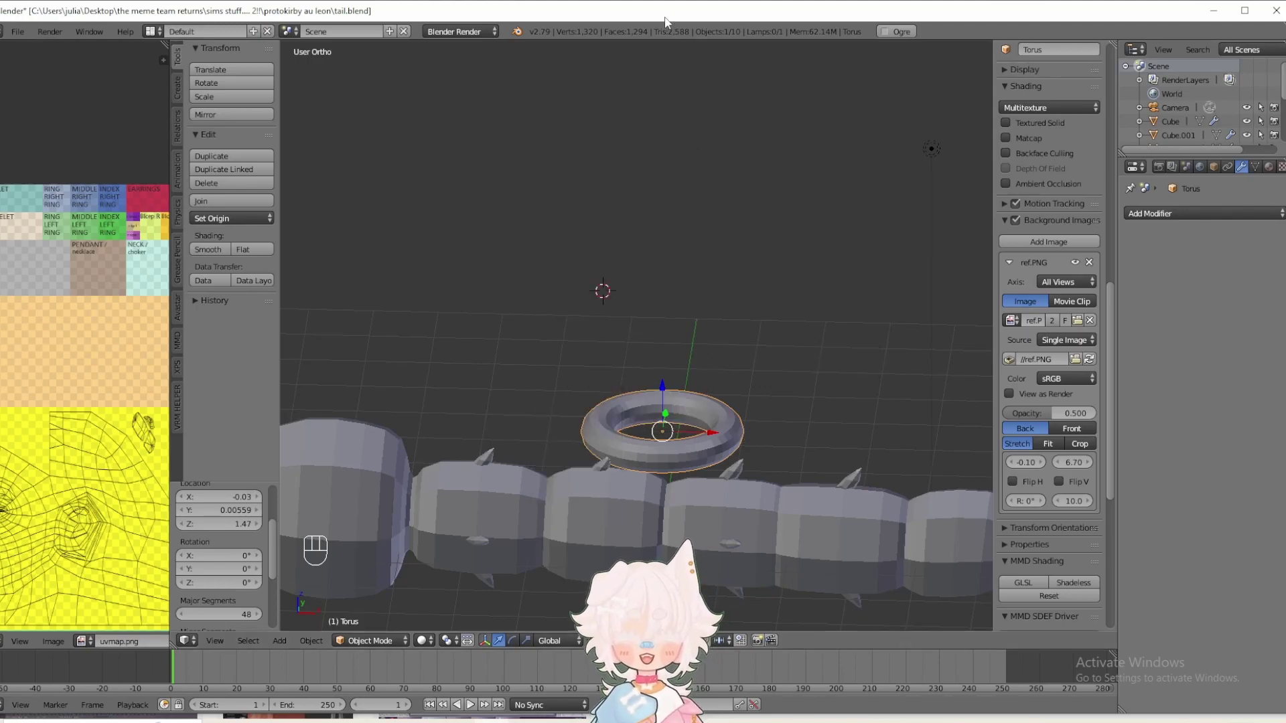
scroll(238, 566, "down", 3)
mouse_move(236, 531)
left_mouse_down()
mouse_move(219, 531)
mouse_move(231, 566)
mouse_move(236, 535)
left_mouse_up()
middle_click_drag(710, 443, 713, 412, "shift")
scroll(696, 412, "up", 4)
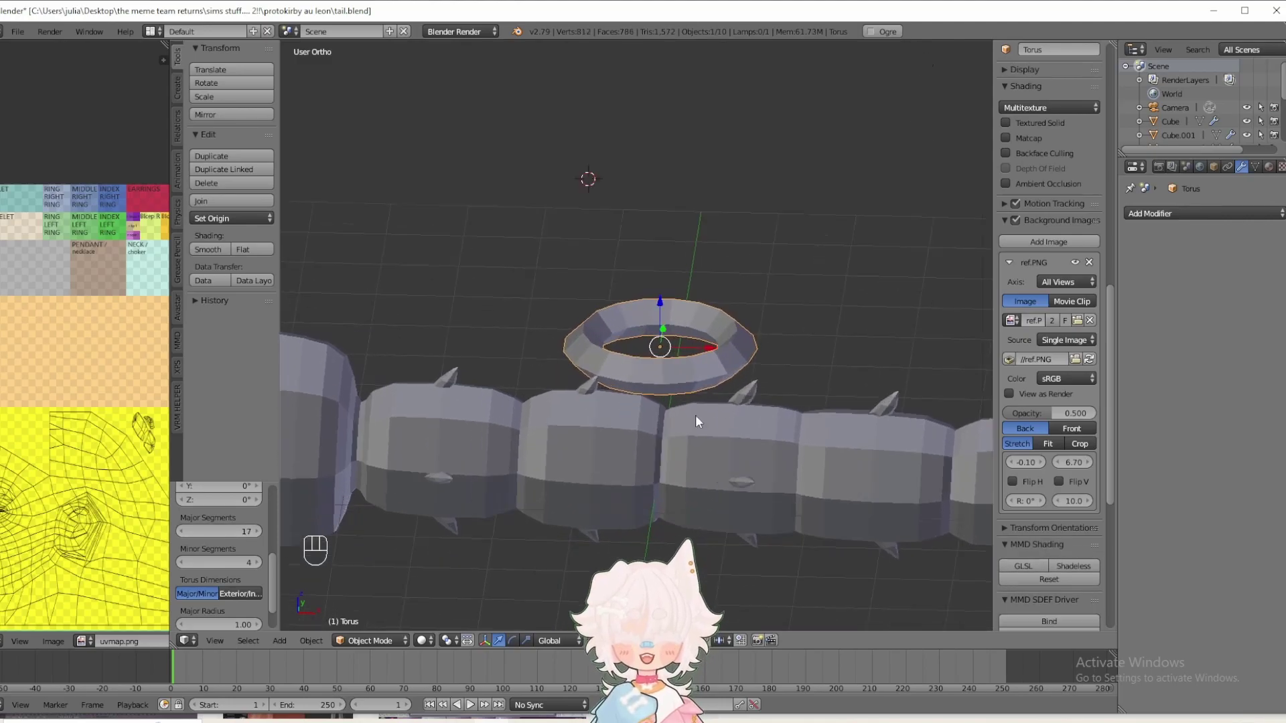
left_click_drag(219, 568, 225, 568)
scroll(253, 589, "down", 3)
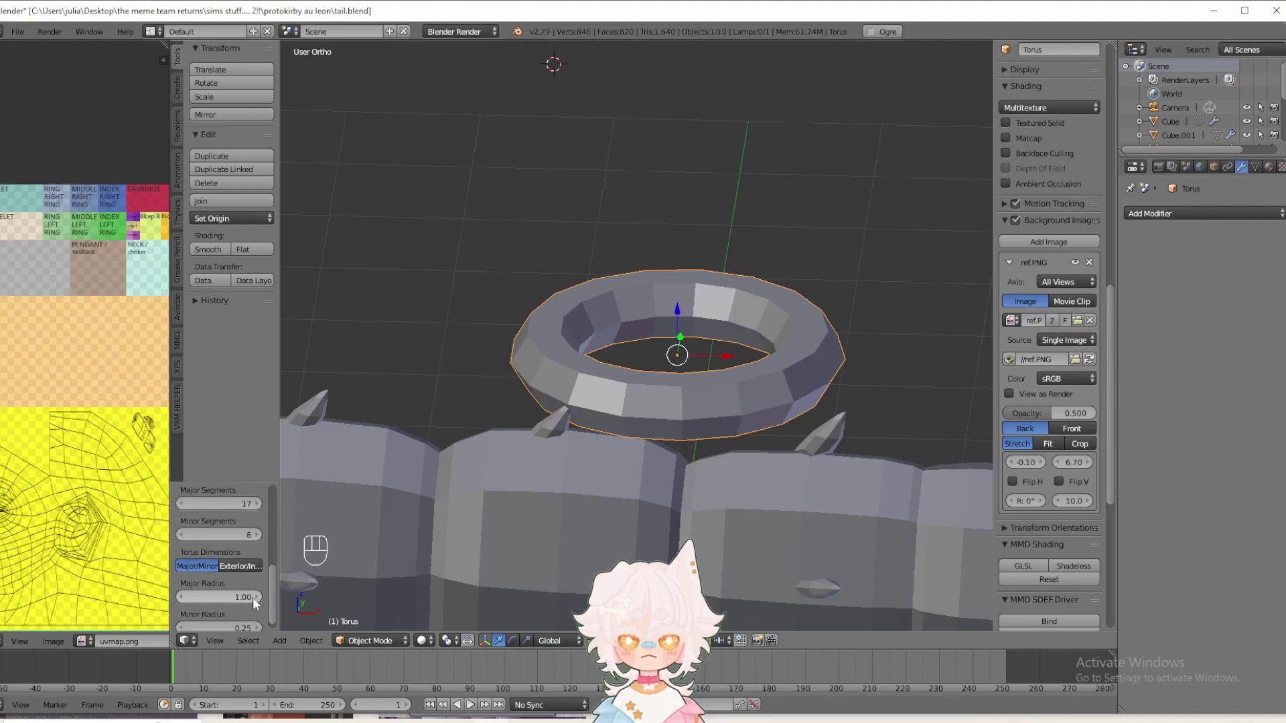
- Thin the torus to an exterior radius of 1.22 and an interior radius of 1.14, and switch back to major/minor dimensions
left_click(239, 557)
mouse_move(219, 588)
left_mouse_down()
mouse_move(231, 588)
mouse_move(213, 588)
left_mouse_up()
left_click_drag(220, 588, 255, 619)
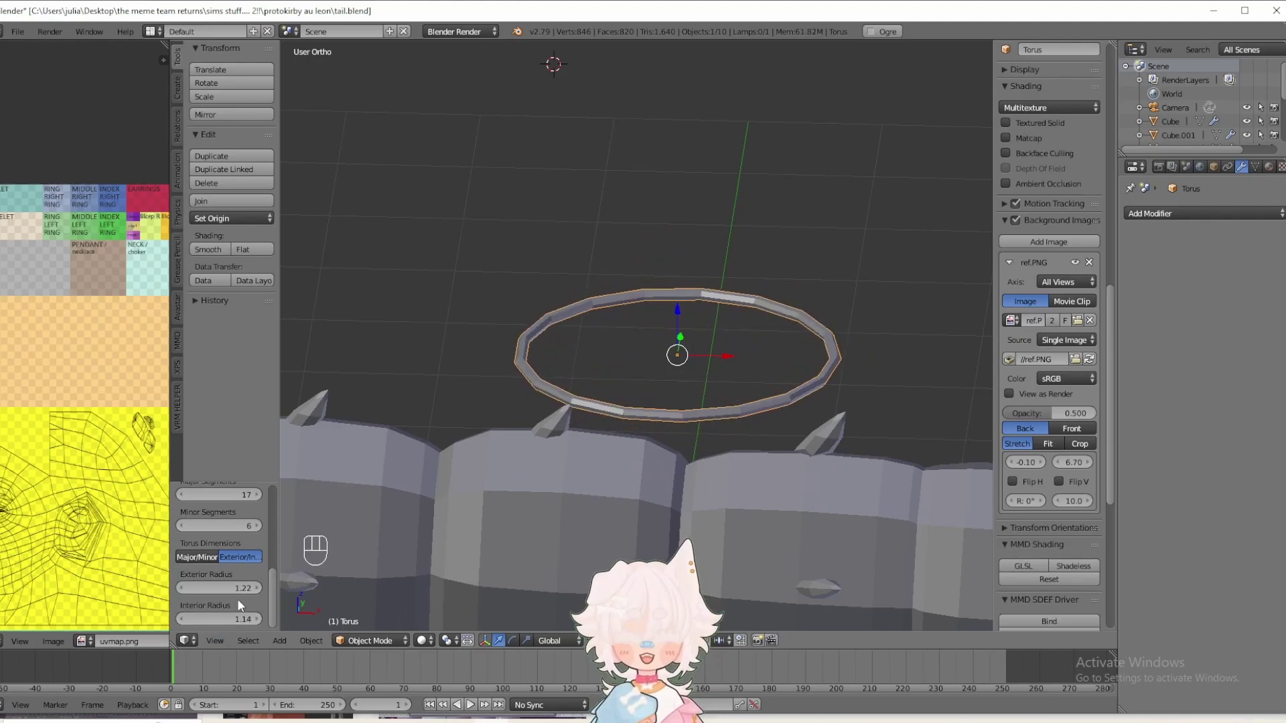
left_click(209, 558)
- Stretch the thin ring along Z into a tall flat band and return to the front view
mouse_move(725, 436)
middle_mouse_down()
mouse_move(738, 404)
mouse_move(739, 419)
middle_mouse_up()
key("s")
key("z")
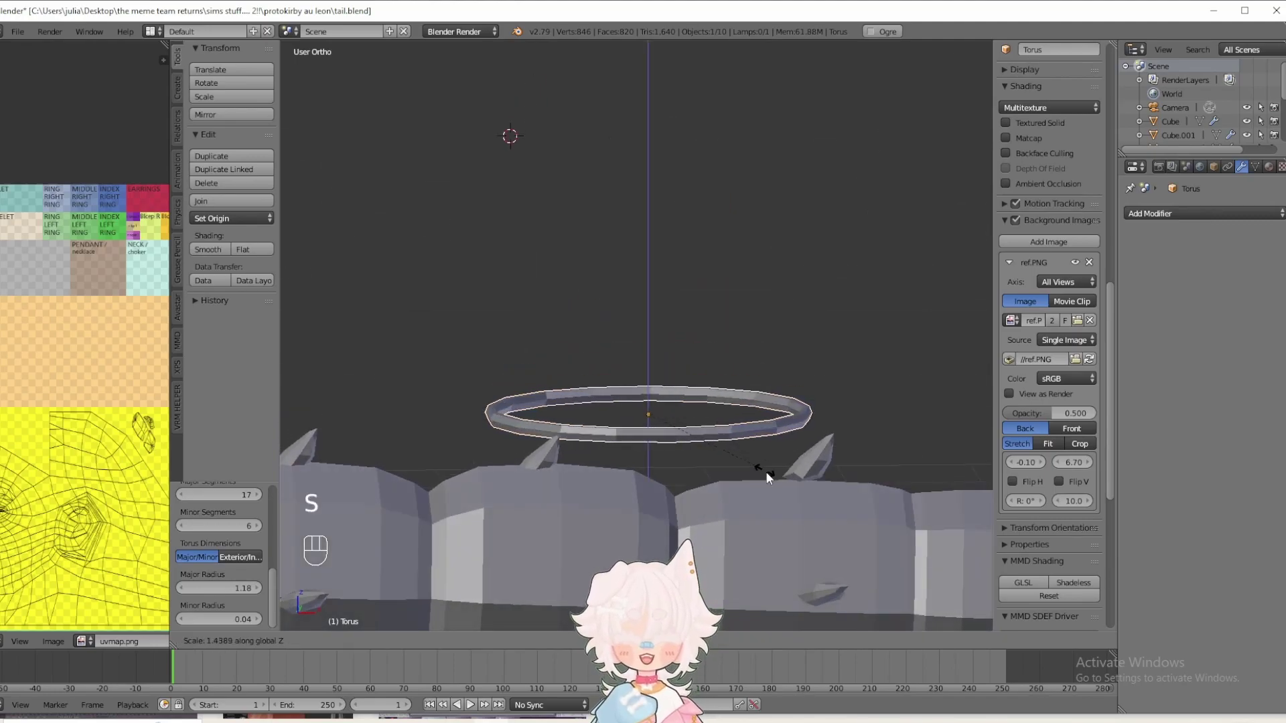
left_click(584, 123)
scroll(596, 146, "down", 3)
middle_click_drag(620, 159, 624, 347)
key("KP_1")
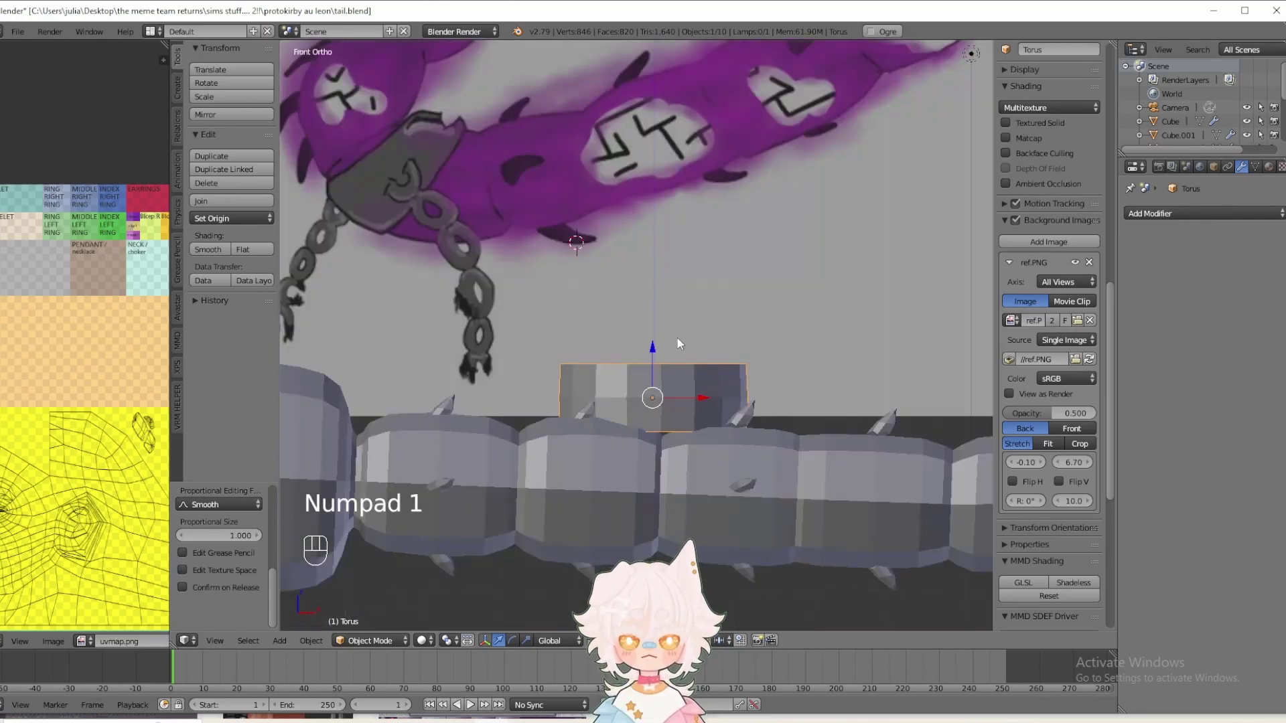
scroll(678, 334, "down", 1)
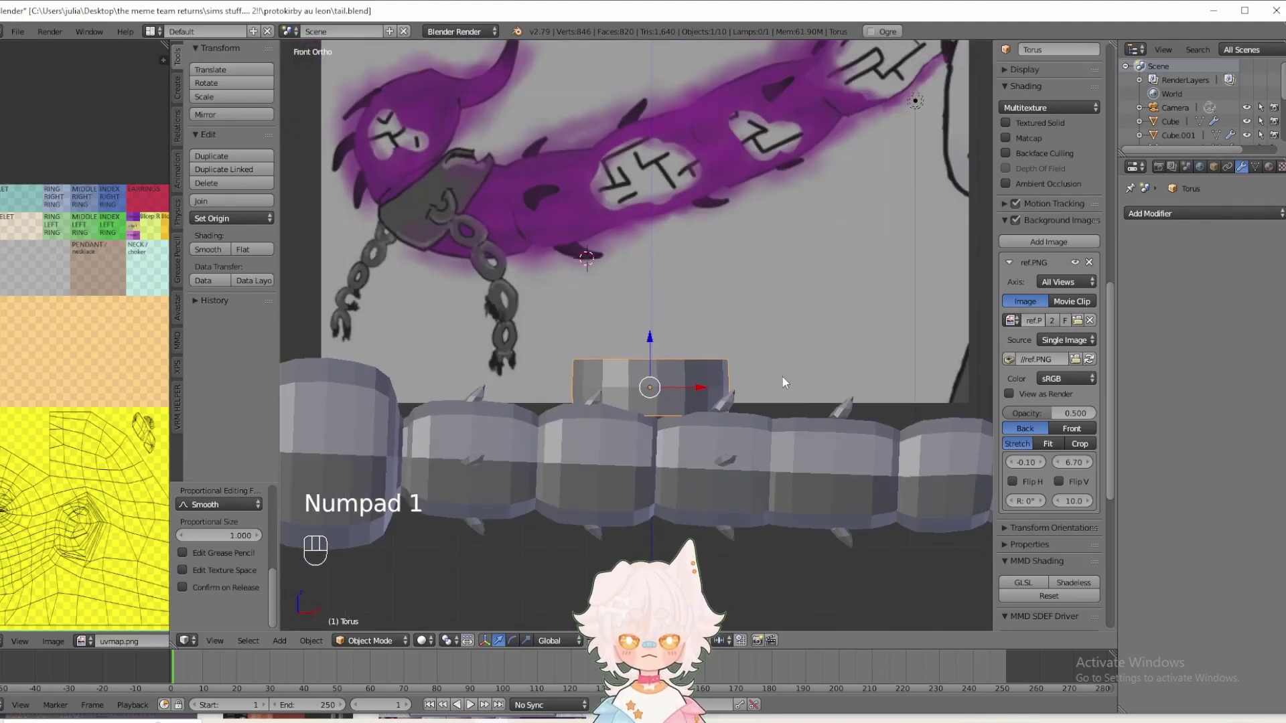
- Rotate the band upright in the front view and move it down around the tail
key("r")
left_click(605, 194)
middle_click_drag(605, 195, 705, 367)
left_click_drag(761, 328, 658, 389)
key("KP_1")
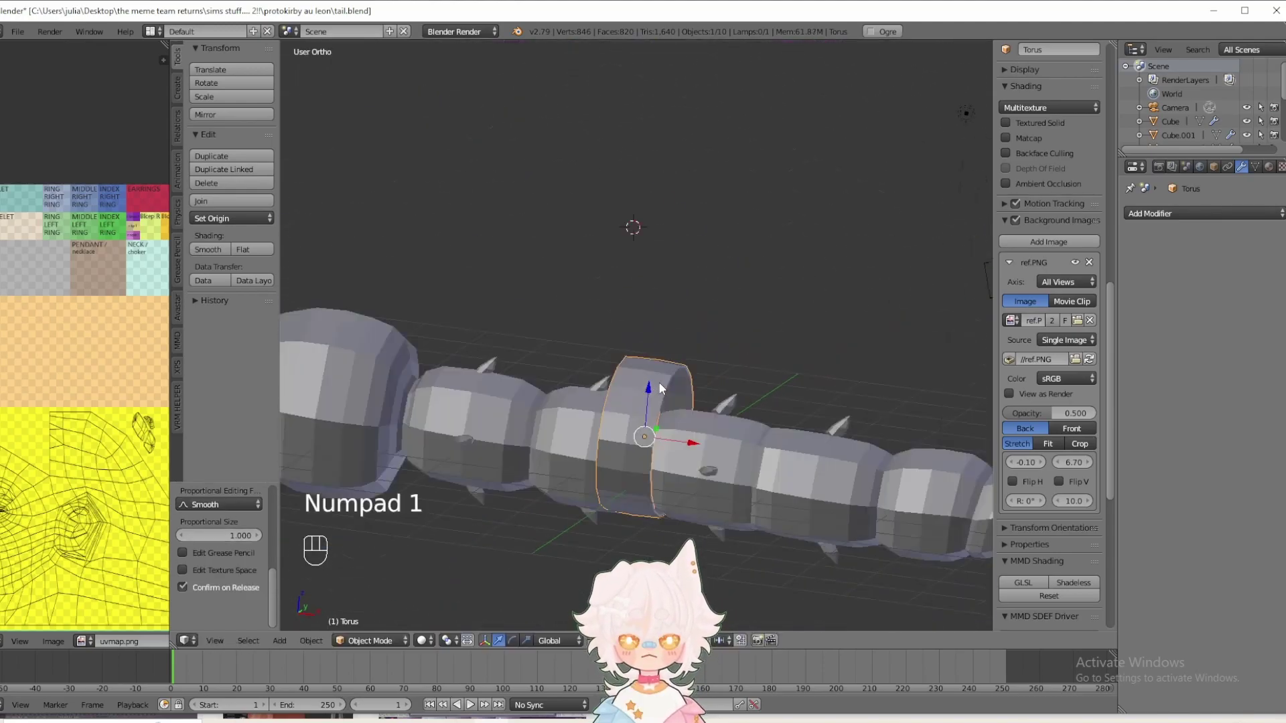
- Scale down the band and move it along X to the junction between the bulb and the first segment
key("s")
left_click(786, 493)
left_click_drag(701, 458, 448, 429)
- Centre the band on the tail along Y, scale it to fit around the first segment and deselect it
middle_click_drag(485, 415, 698, 331)
left_click_drag(710, 299, 739, 302)
key("s")
left_click(789, 316)
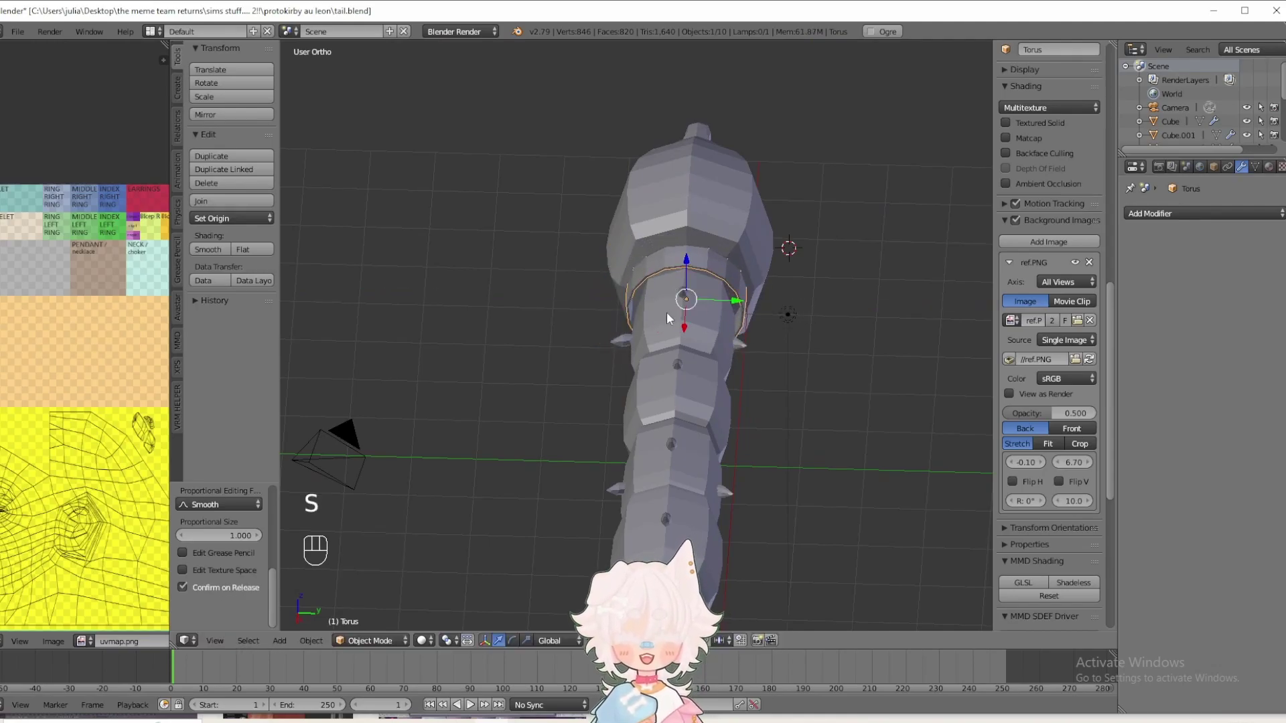
key("KP_1")
middle_click_drag(490, 375, 617, 468, "shift")
key("a")
scroll(681, 444, "down", 3)
key("KP_1")
scroll(622, 460, "up", 1)
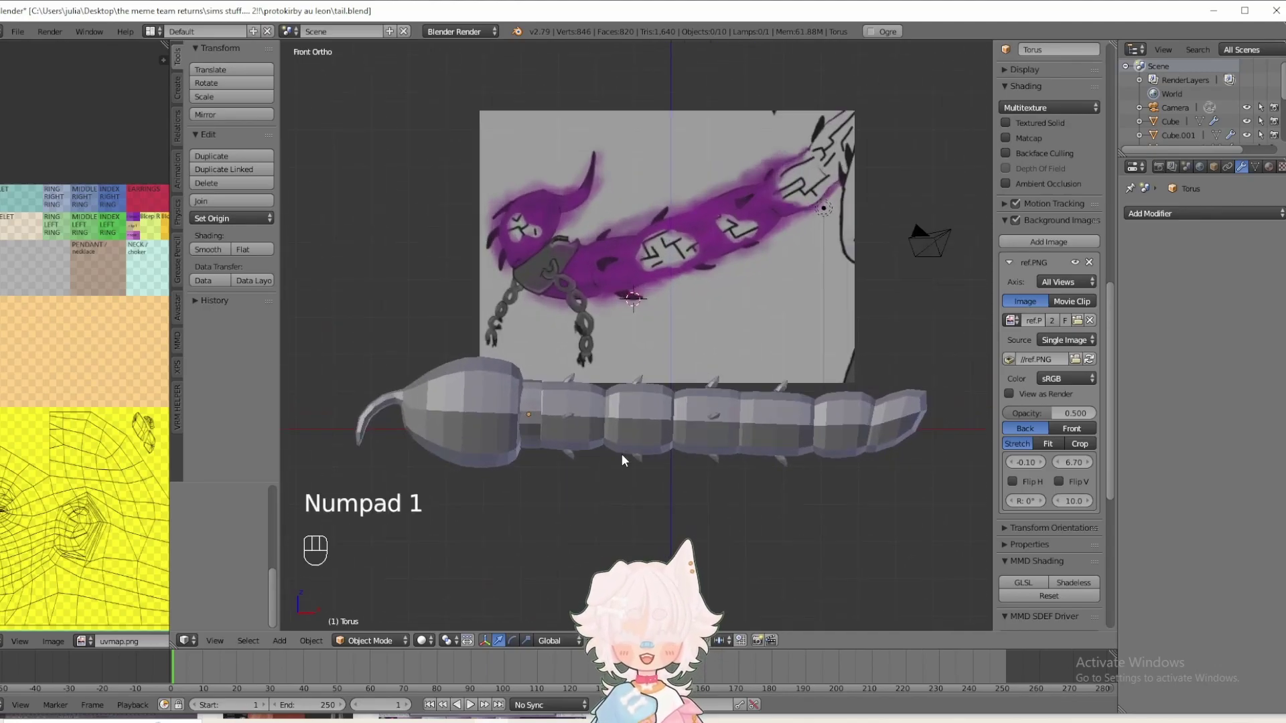
- Save the file and add a new torus at the 3D cursor above the collar band
left_click(20, 32)
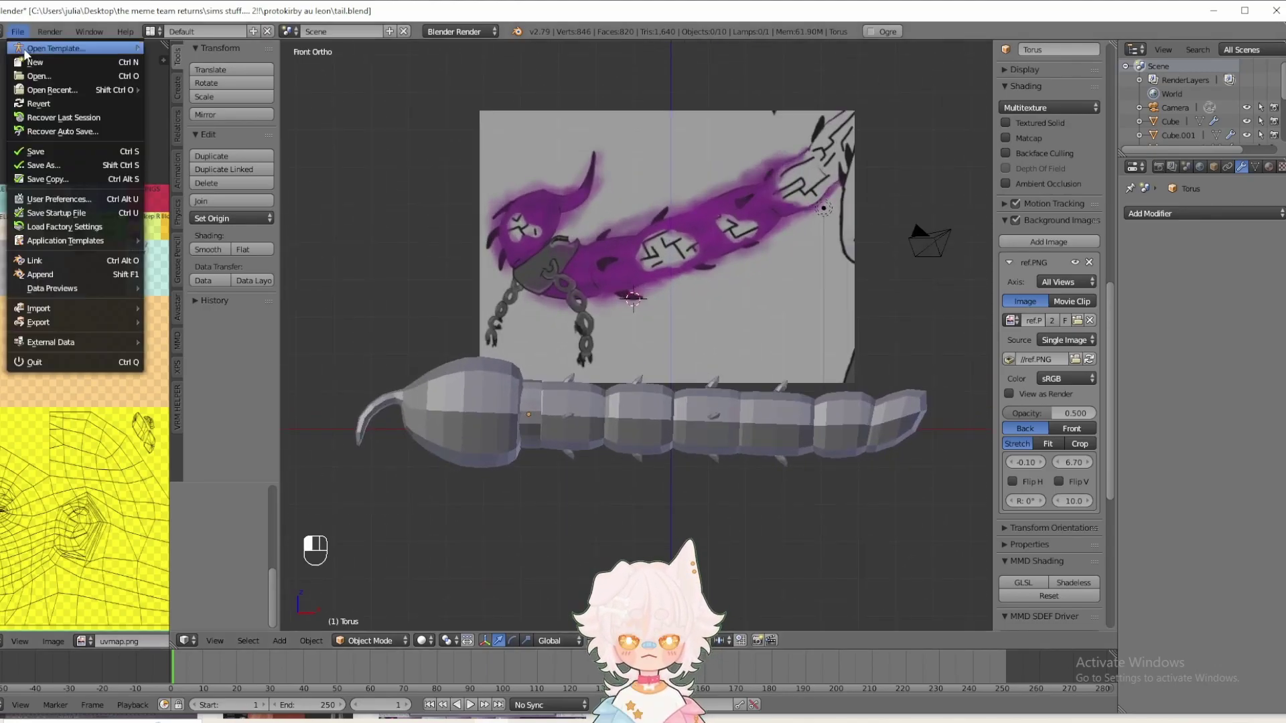
left_click(35, 152)
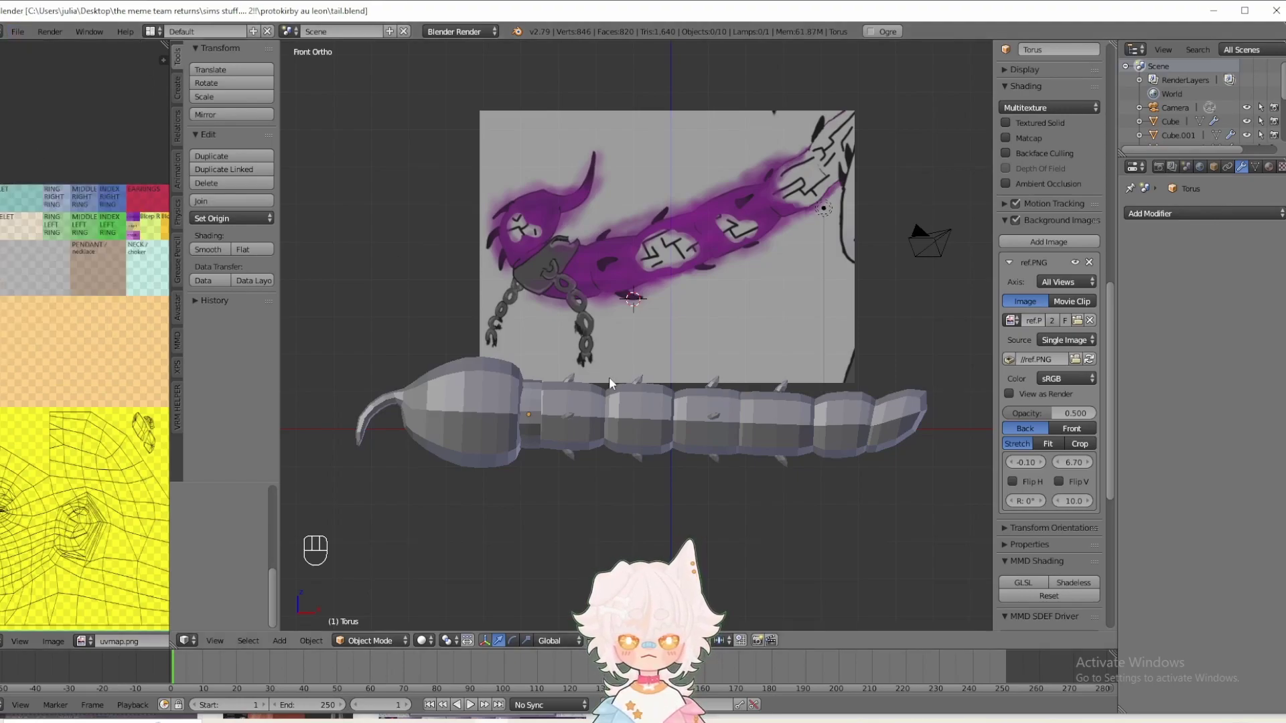
middle_click_drag(608, 376, 573, 464, "shift")
scroll(661, 372, "up", 3)
key("shift+a")
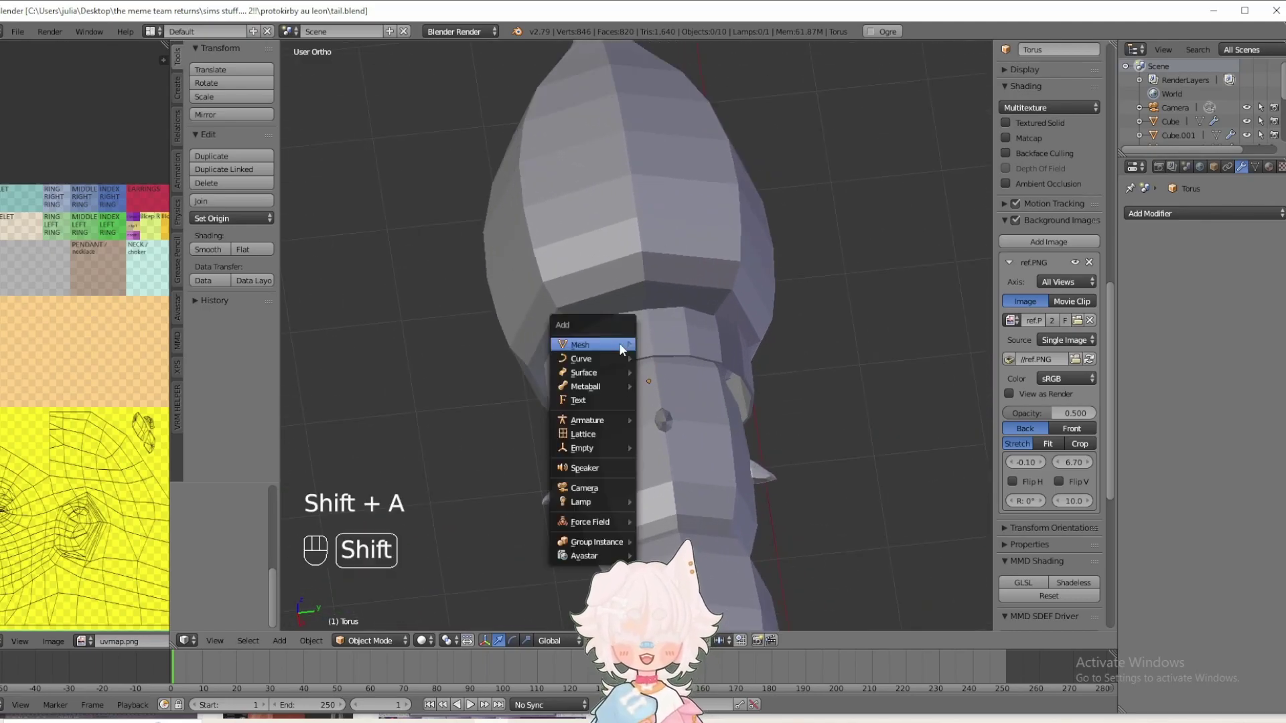
mouse_move(623, 345)
left_click(683, 441)
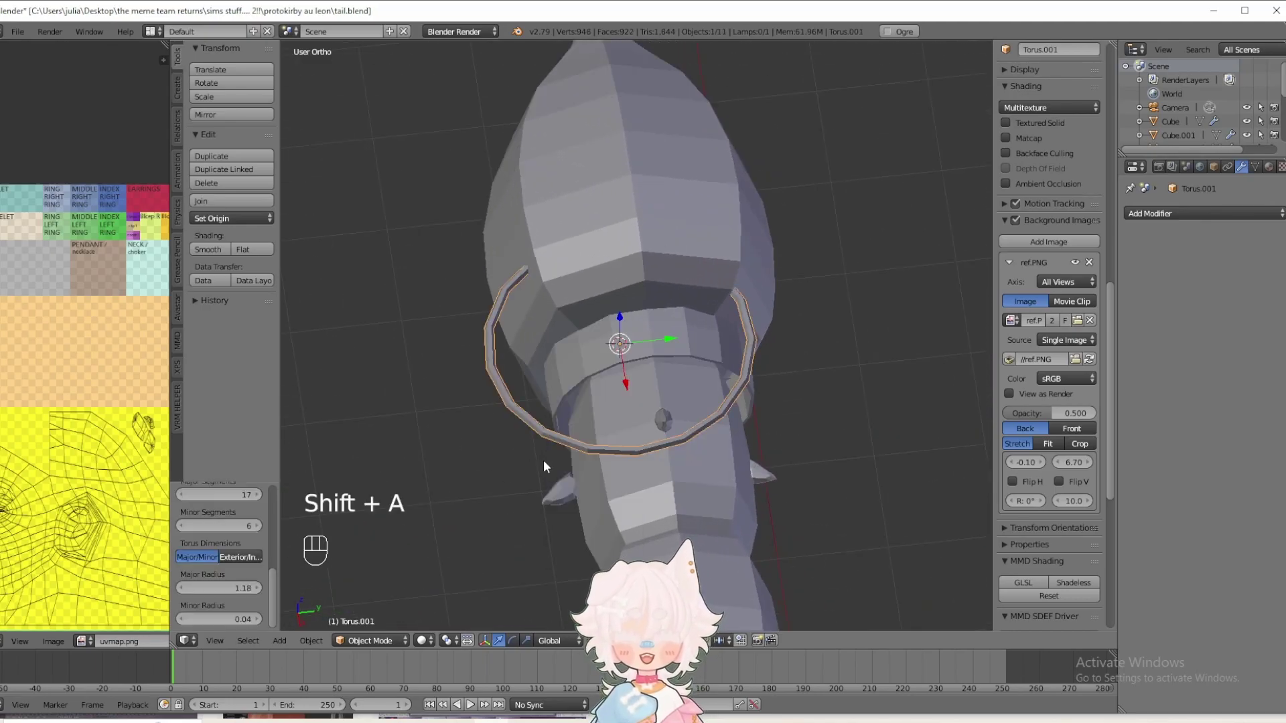
- Set the torus to 13 major and 5 minor segments, with exterior radius 1.22 and interior radius 0.72
left_click(182, 494)
left_click(182, 495)
left_click(182, 495)
left_click(183, 495)
left_click(182, 526)
left_click(183, 526)
left_click_drag(187, 525, 241, 525)
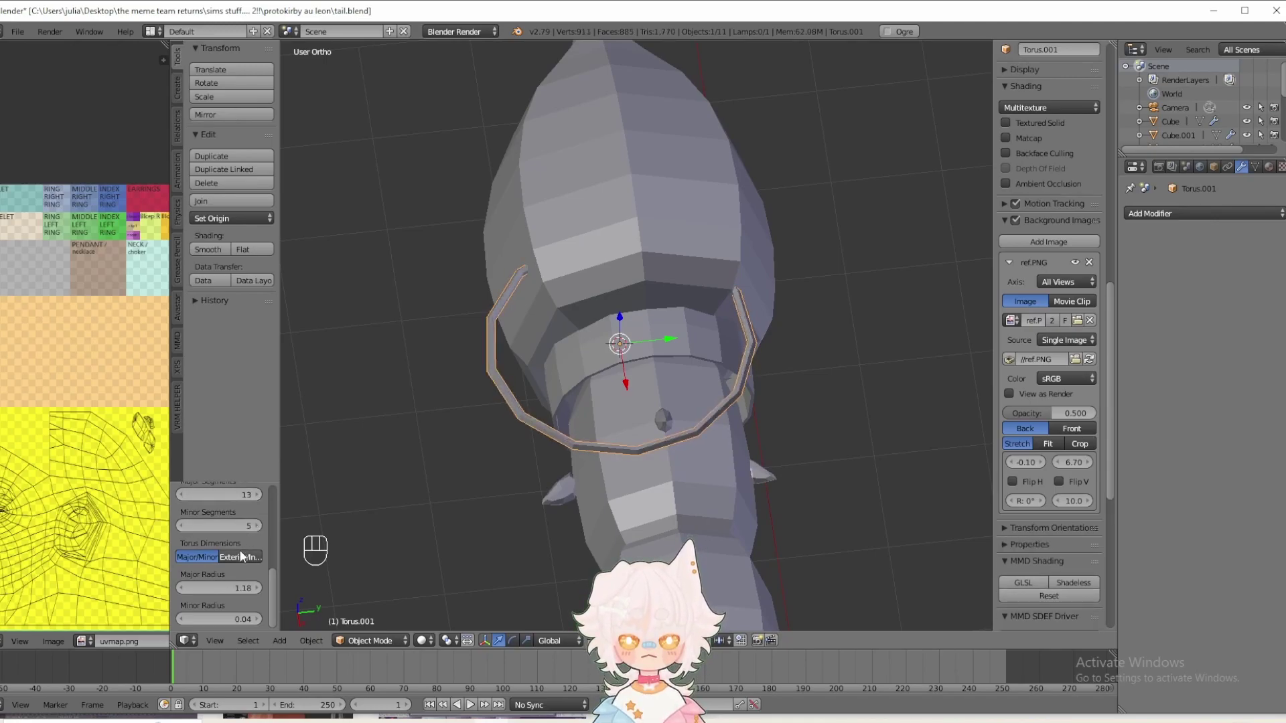
left_click_drag(224, 613, 200, 613)
left_click(359, 639)
left_click(360, 627)
- Scale the torus down to about 0.17 and view it from the front
key("s")
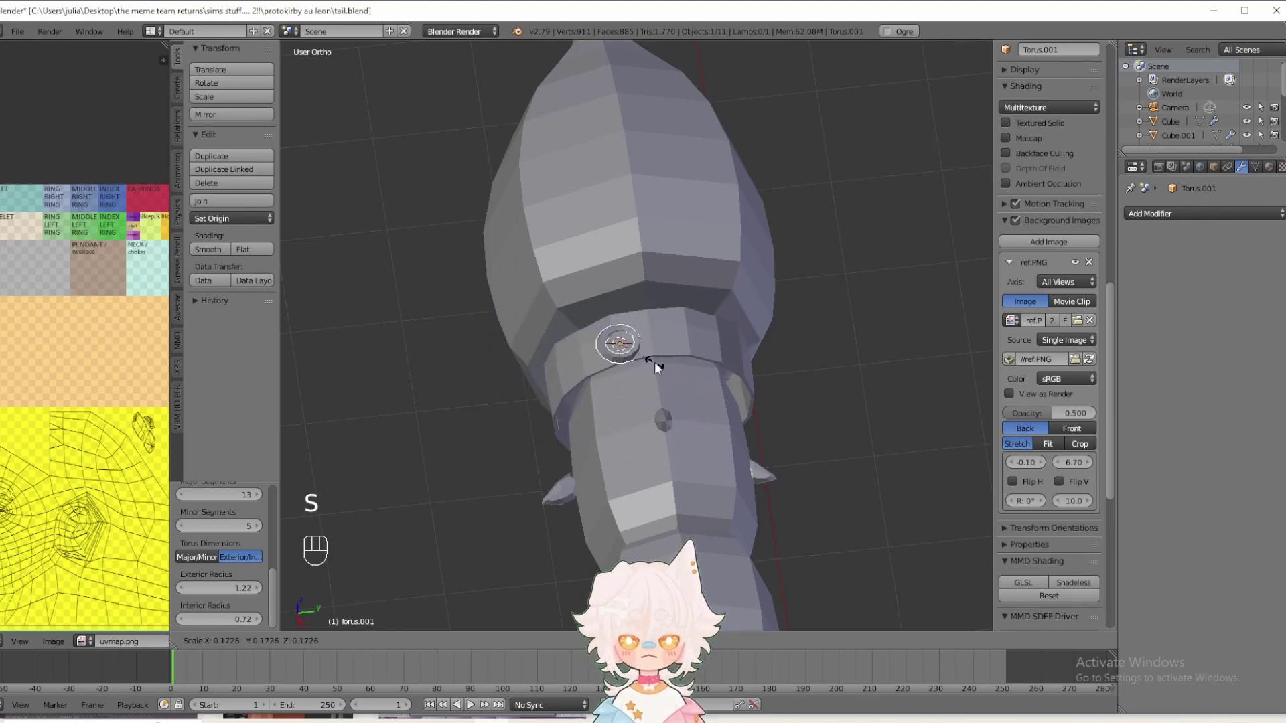
left_click(654, 362)
middle_click_drag(654, 361, 830, 305)
key("KP_1")
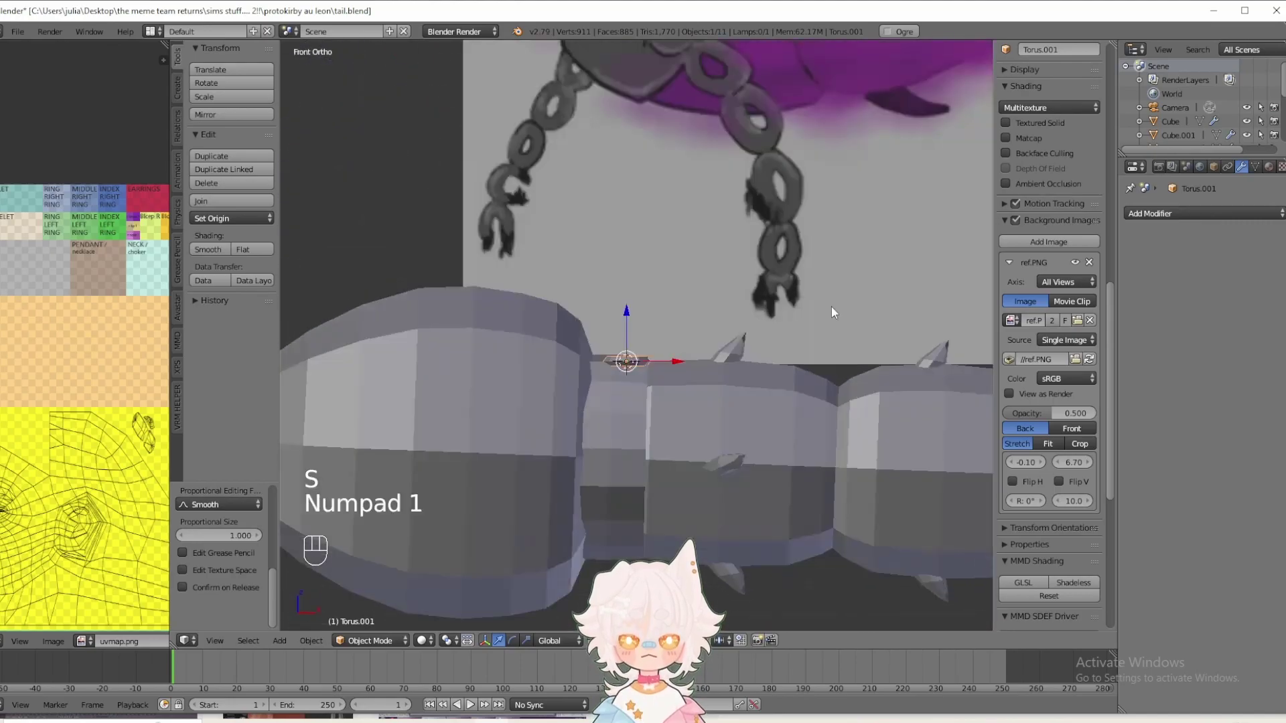
scroll(678, 359, "up", 5)
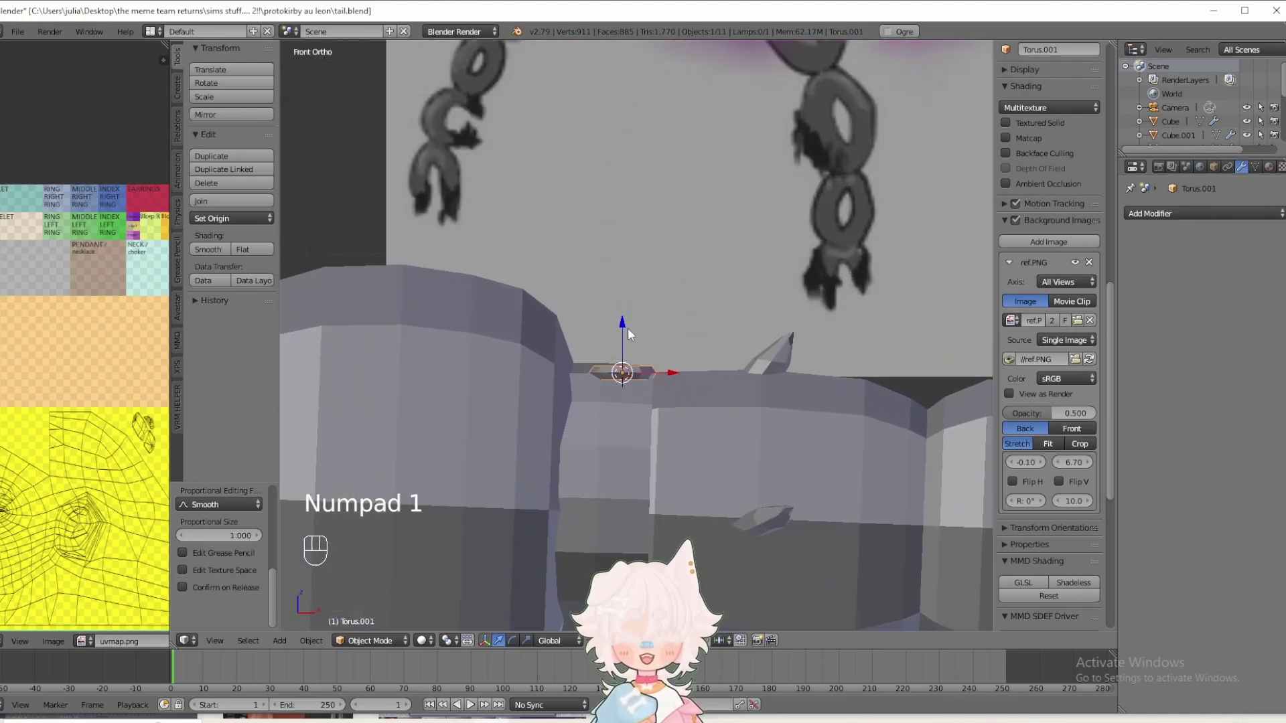
- Move the small ring down along Z and out along Y to the side of the collar band
left_click_drag(618, 329, 617, 490)
middle_click_drag(619, 491, 647, 443)
key("g")
key("y")
left_click(557, 448)
- Thicken the ring along Z to roughly 2.5 times its height and scale it uniformly to fit beside the band
middle_click_drag(528, 469, 705, 418)
key("s")
key("z")
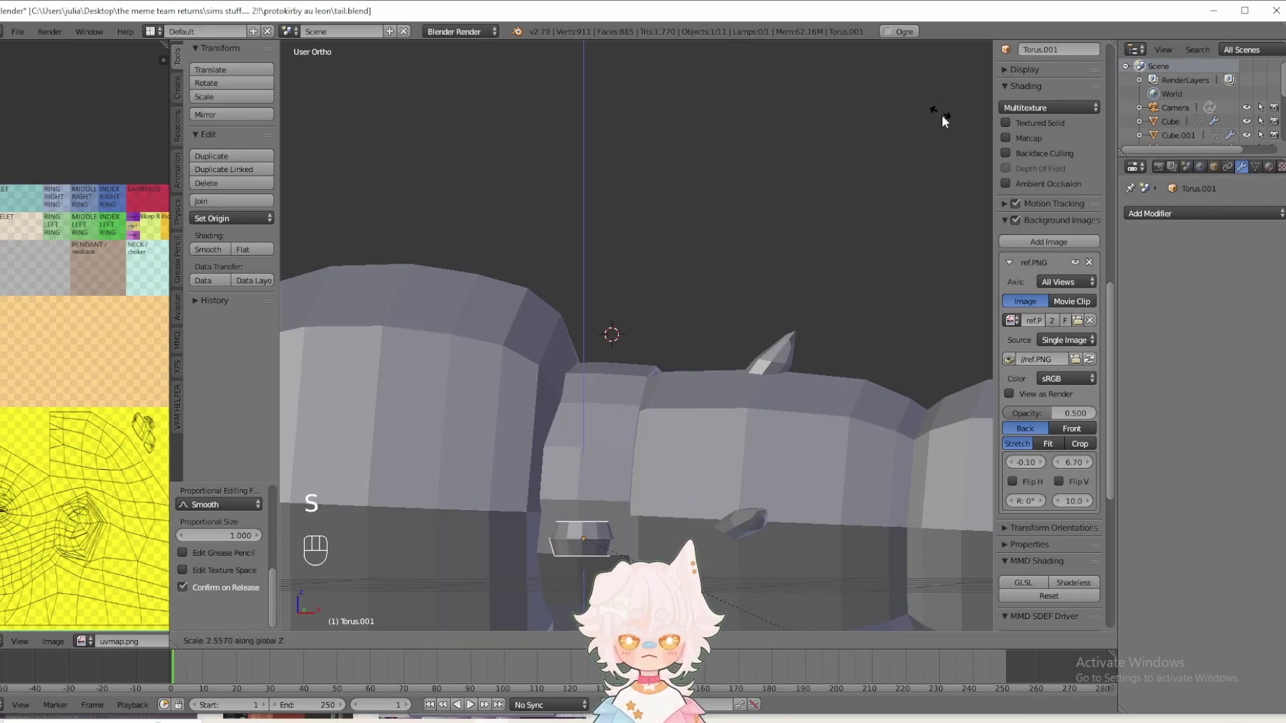
left_click(946, 139)
middle_click_drag(738, 242, 664, 409)
key("s")
left_click(754, 360)
- Delete the vertices of the ring's inner part embedded in the tail, leaving only the outer arc
middle_click_drag(754, 359, 689, 348)
left_click(371, 641)
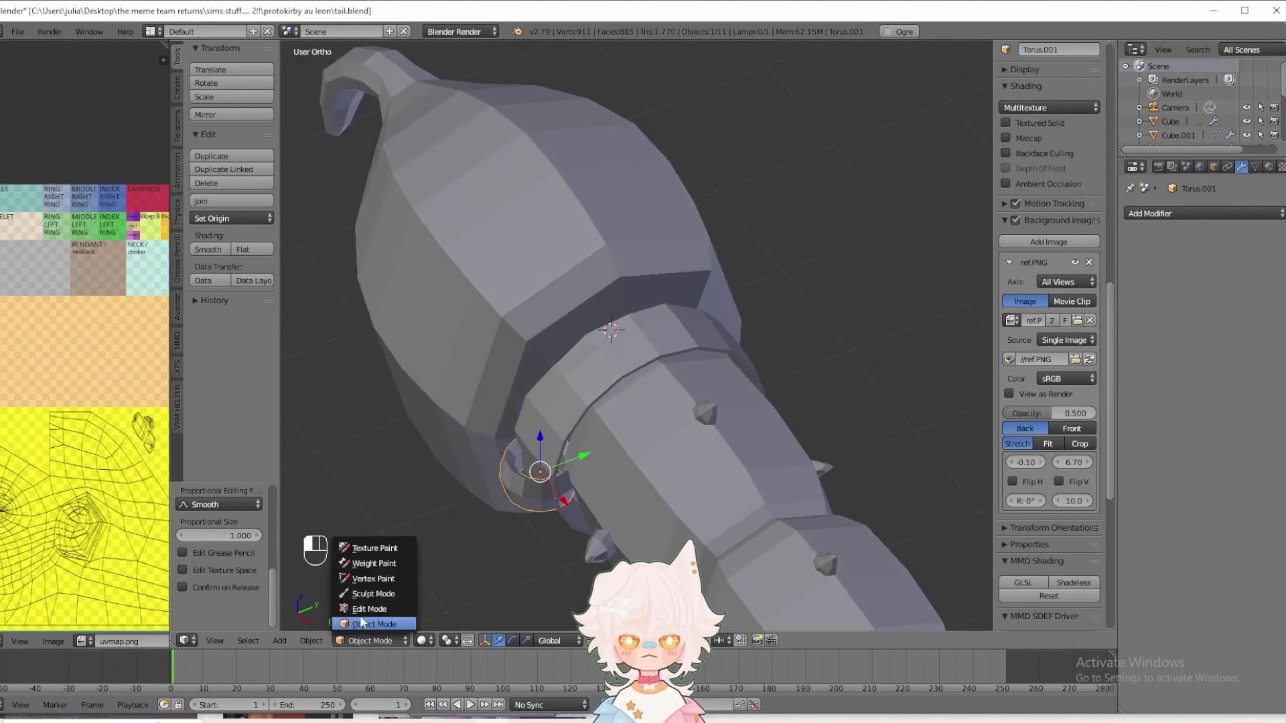
left_click(370, 627)
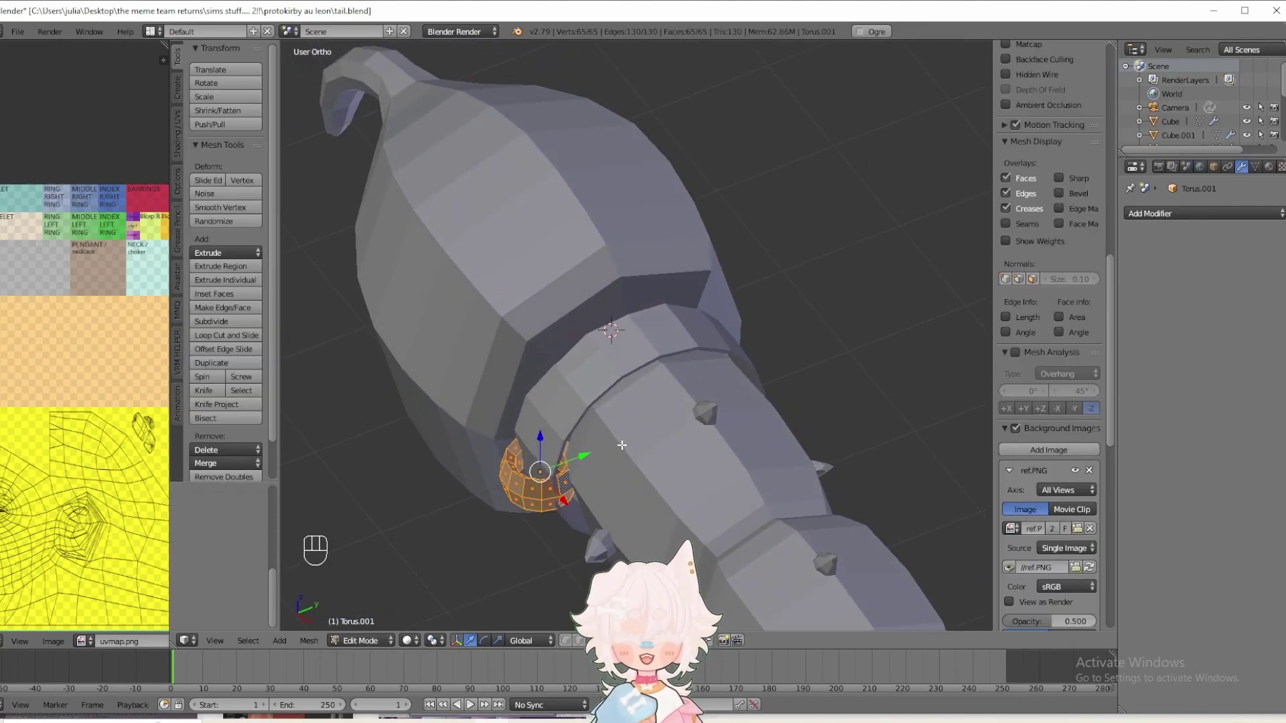
key("KP_3")
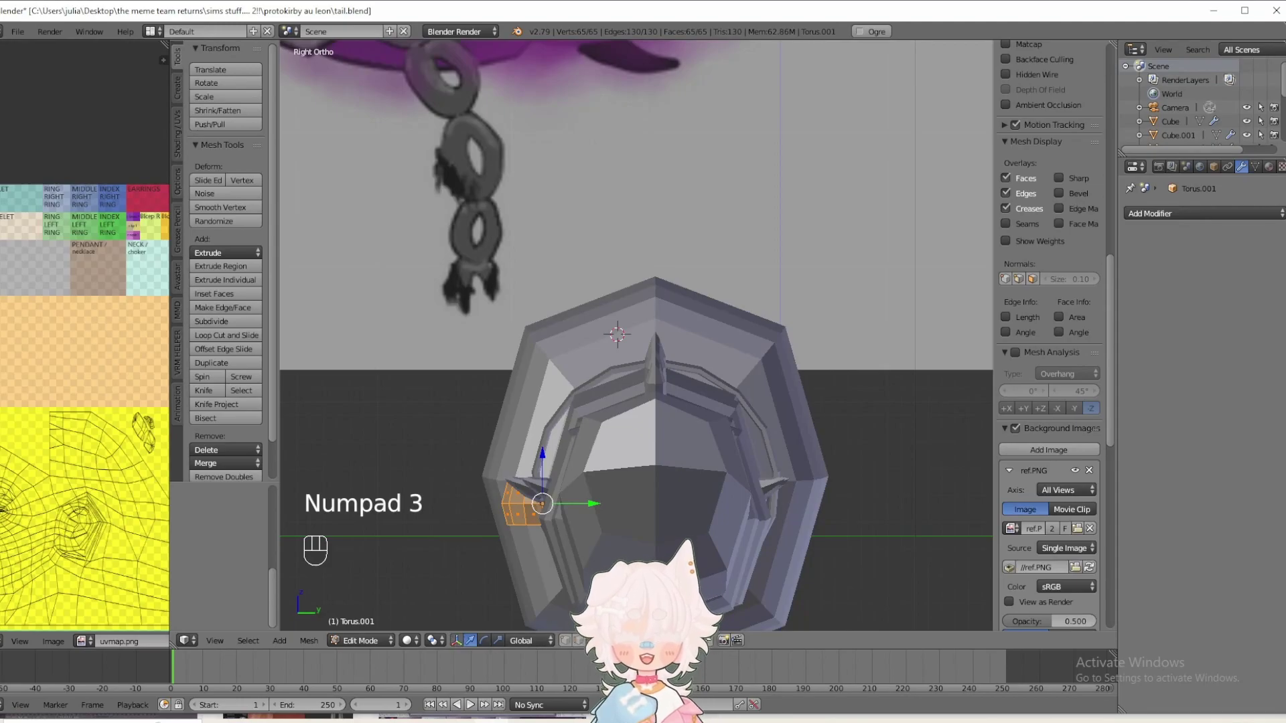
key("ctrl+Tab")
key("a")
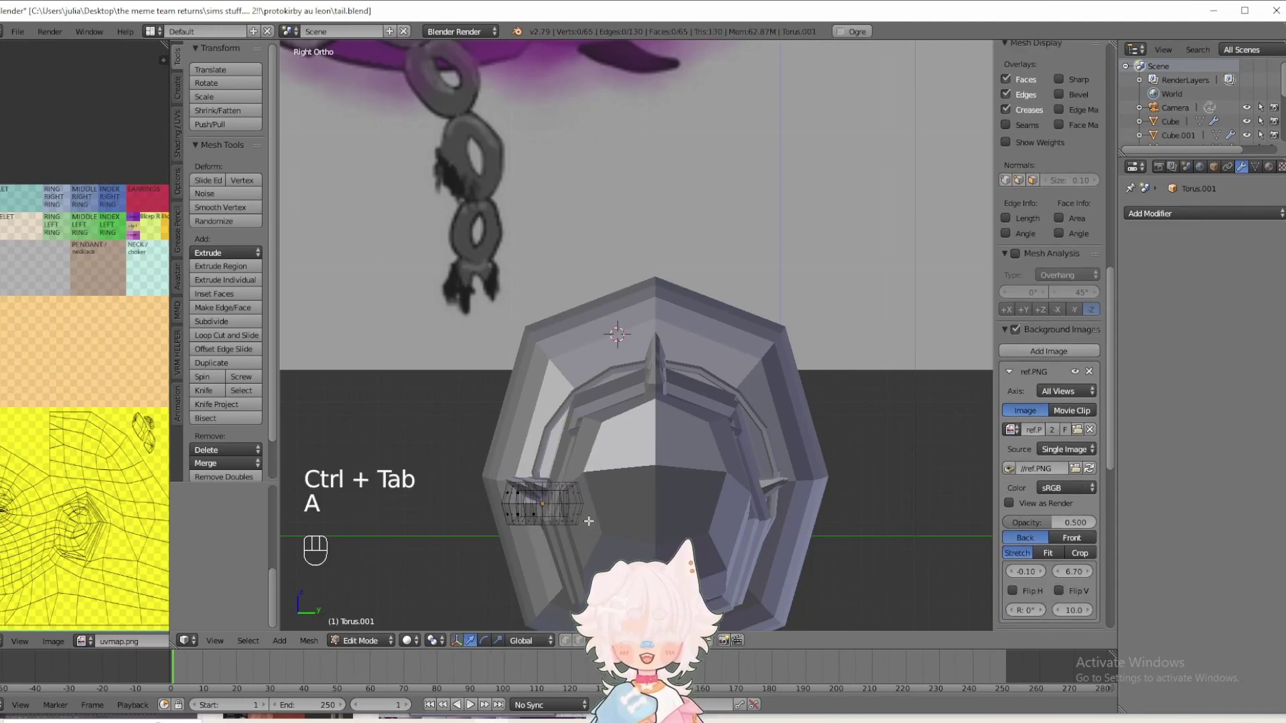
key("c")
left_click(587, 522)
key("x")
left_click(585, 521)
- Scale the whole remaining arc along X to about 0.92 and deselect its mesh
middle_click_drag(585, 520, 757, 576)
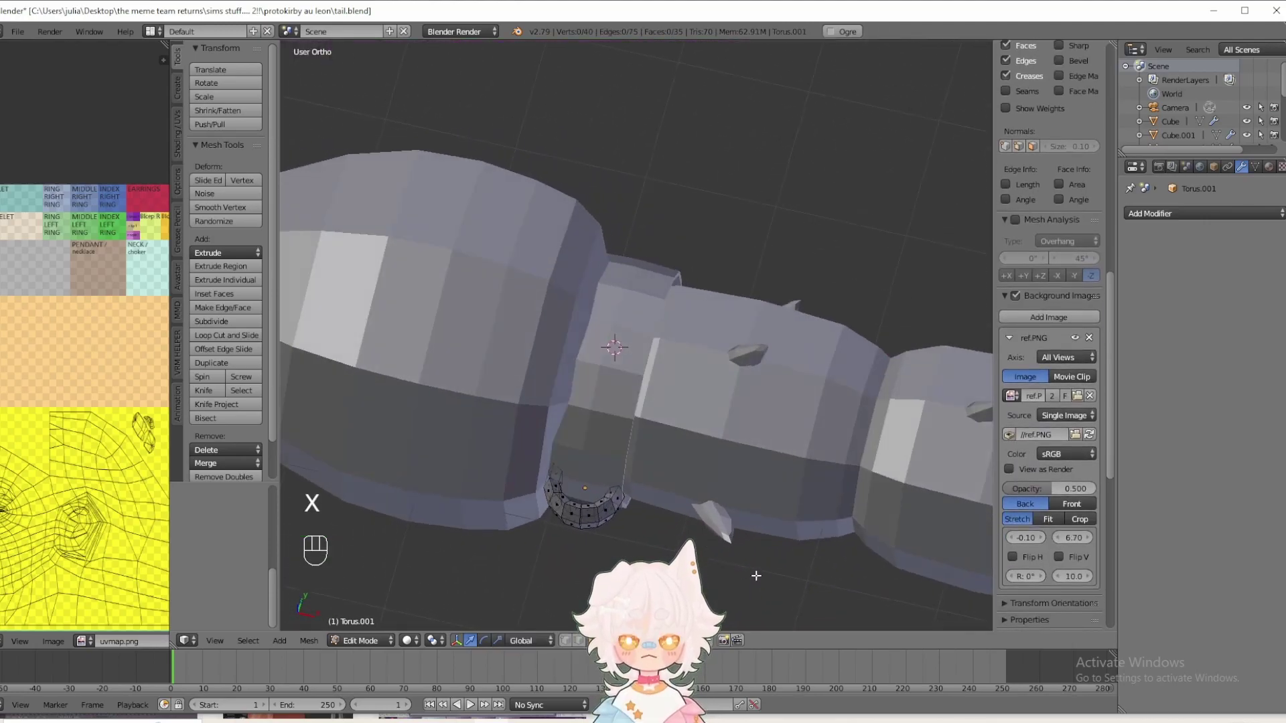
key("a")
key("s")
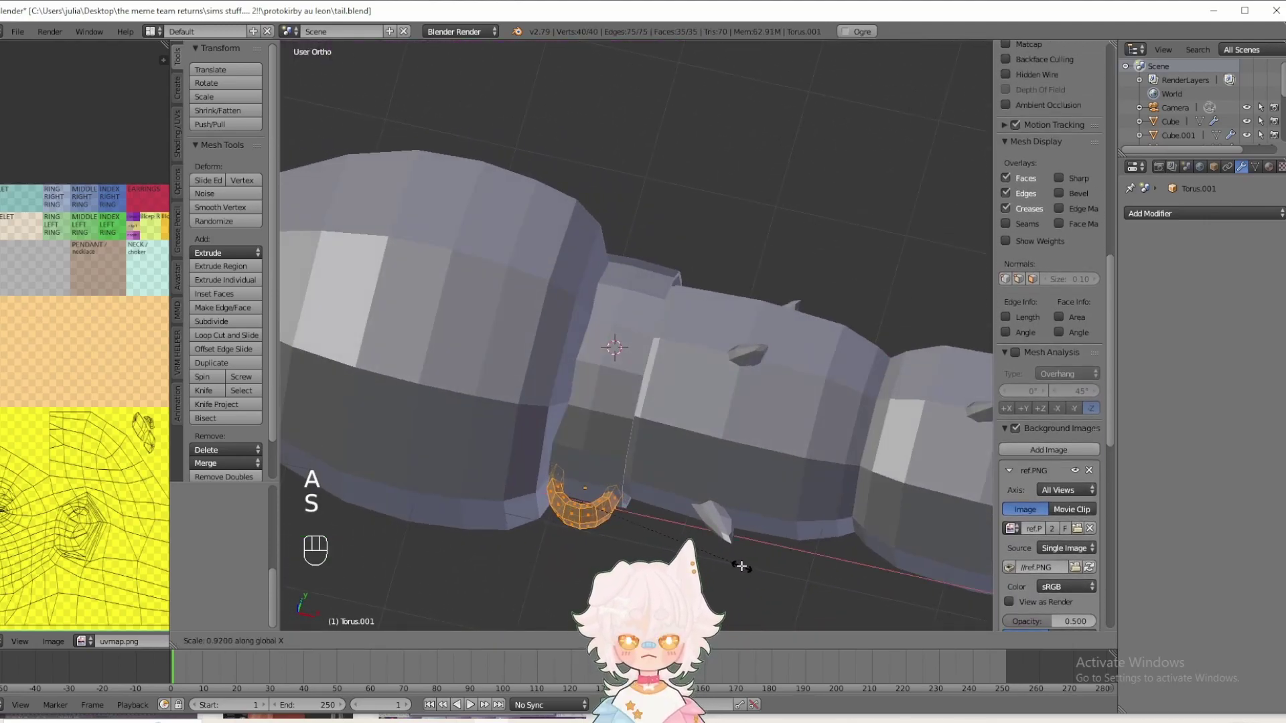
left_click(741, 563)
key("a")
- Apply the arc's rotation and scale in Object Mode and start adding a modifier to it
middle_click_drag(741, 563, 649, 519)
left_click(368, 645)
left_click(360, 622)
middle_click_drag(360, 621, 666, 472)
key("shift+a")
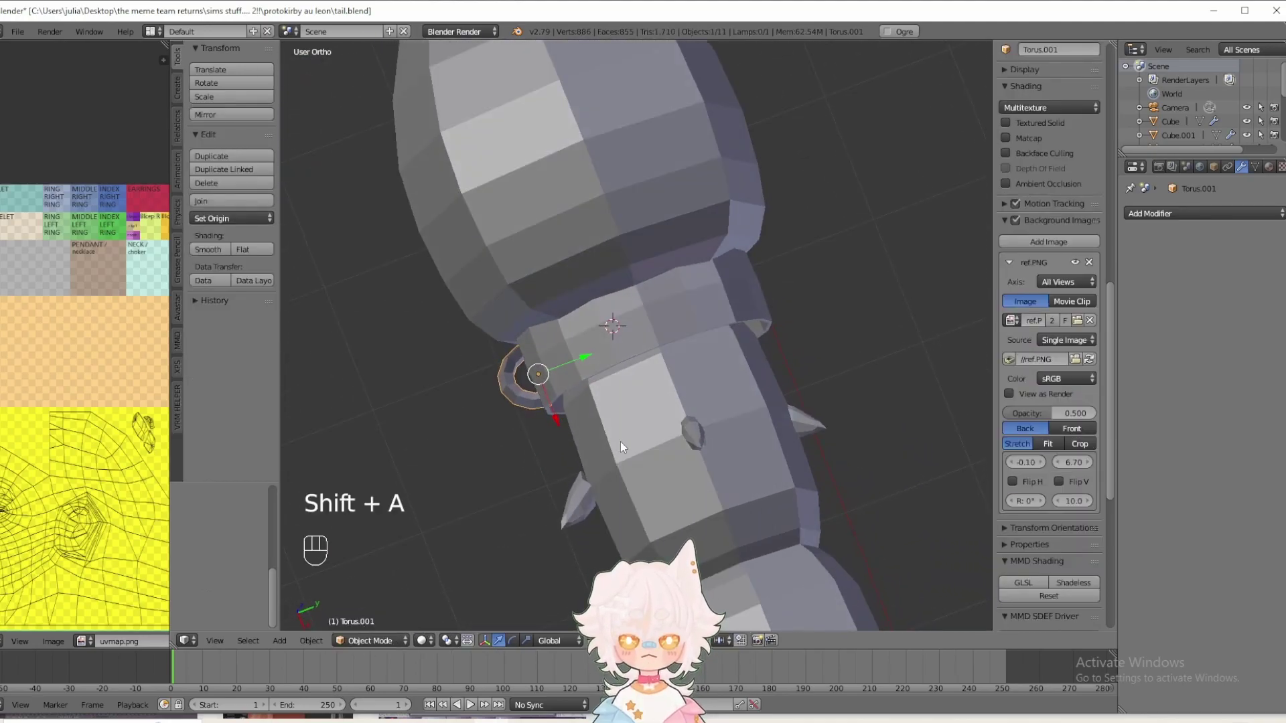
key("ctrl+a")
key("ctrl+a")
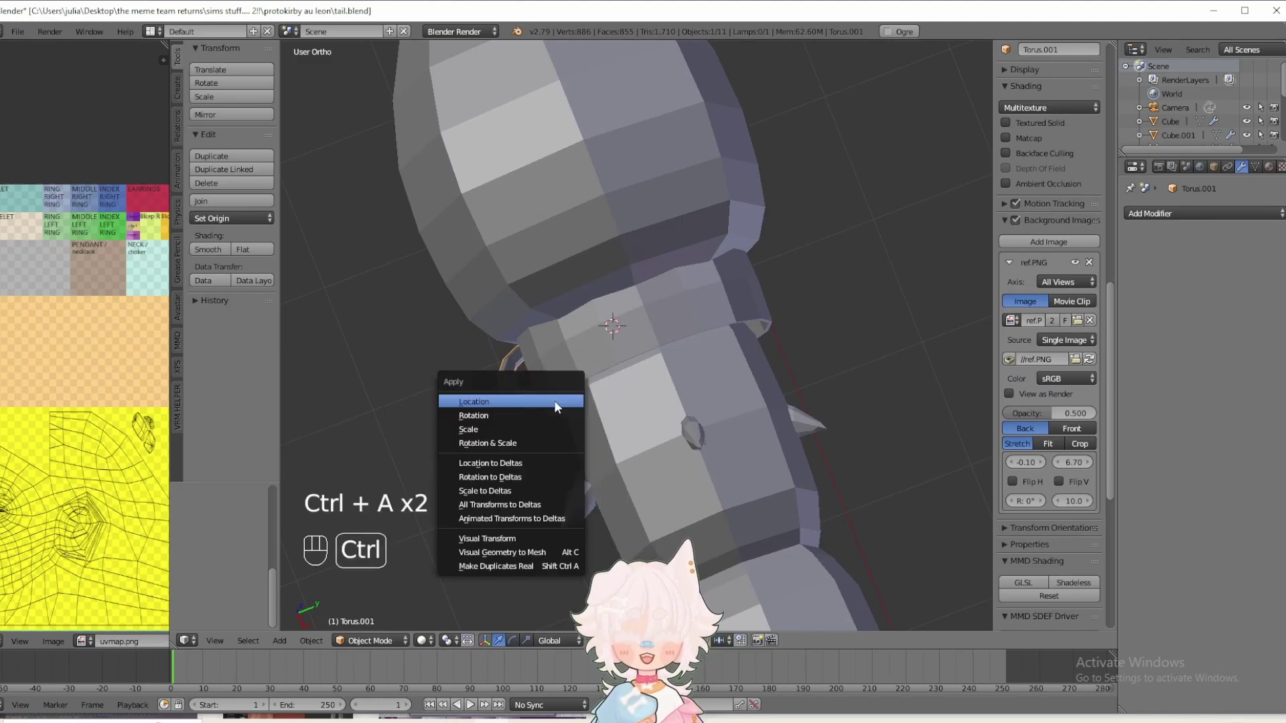
left_click(486, 445)
left_click(1216, 214)
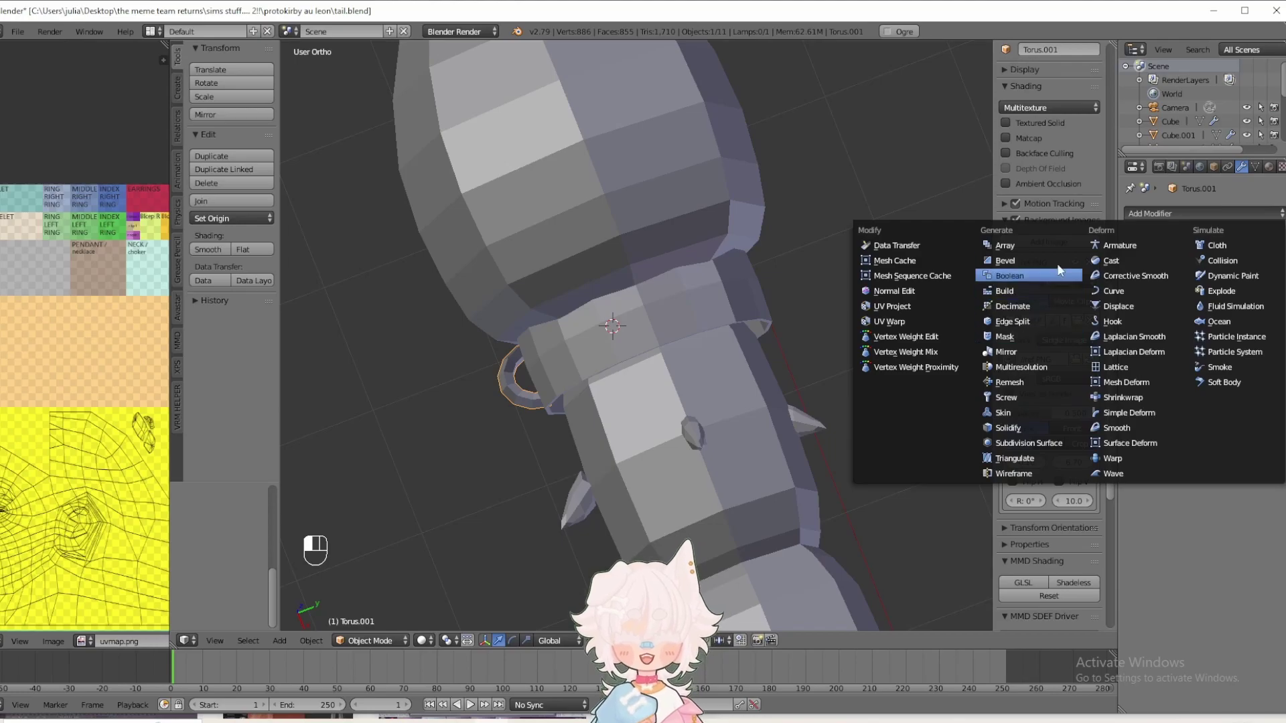
- Add a Mirror modifier to the small side ring and mirror it across the Y axis instead of X
left_click(1001, 351)
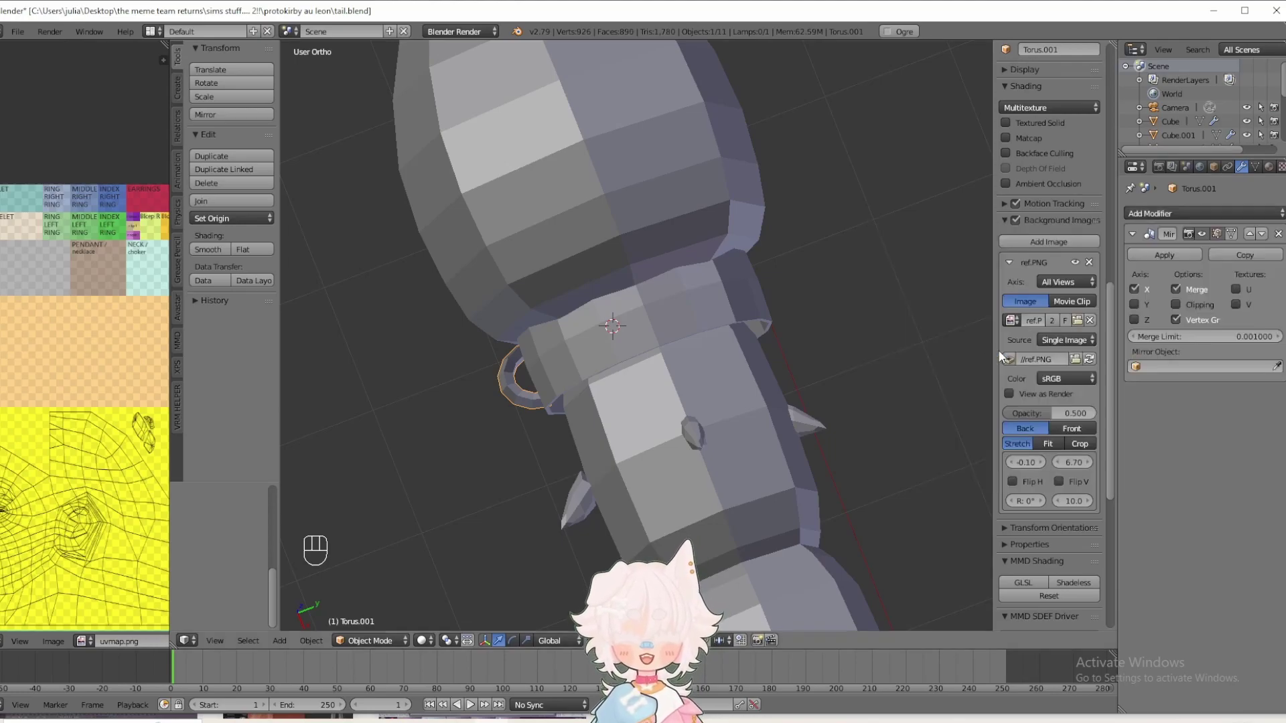
middle_click_drag(924, 365, 821, 380)
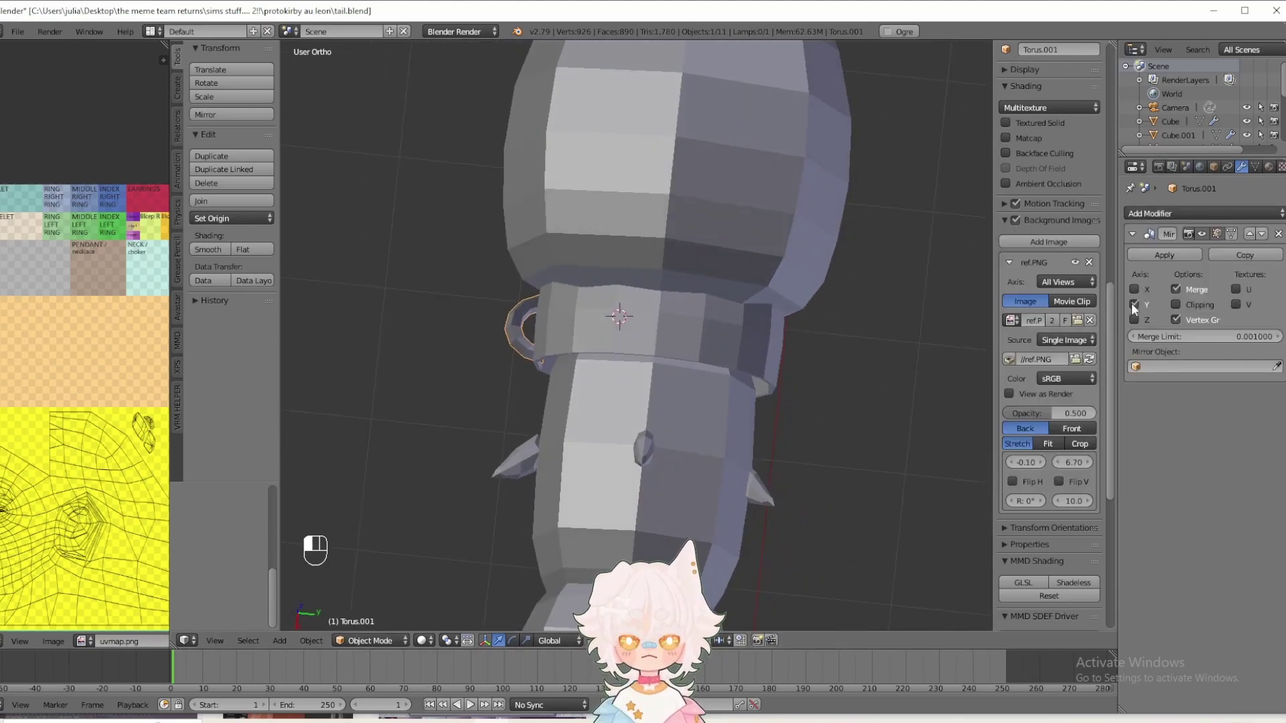
scroll(810, 373, "down", 6)
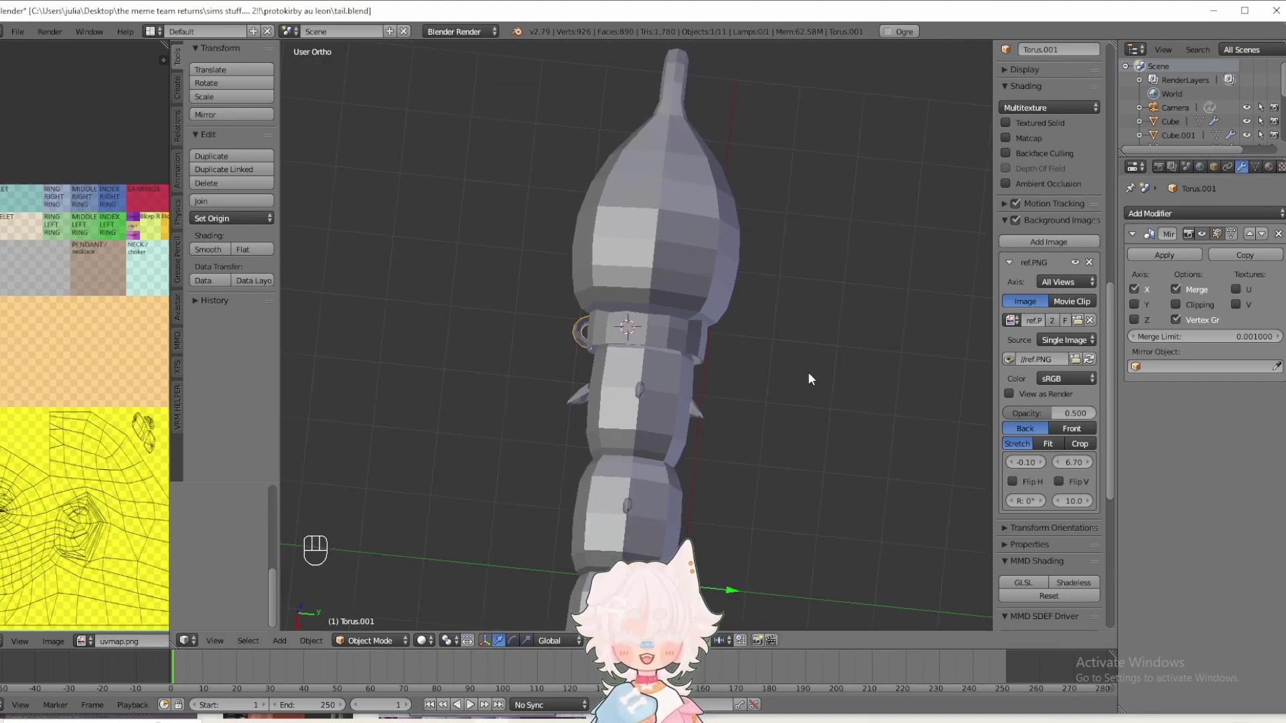
left_click(1134, 305)
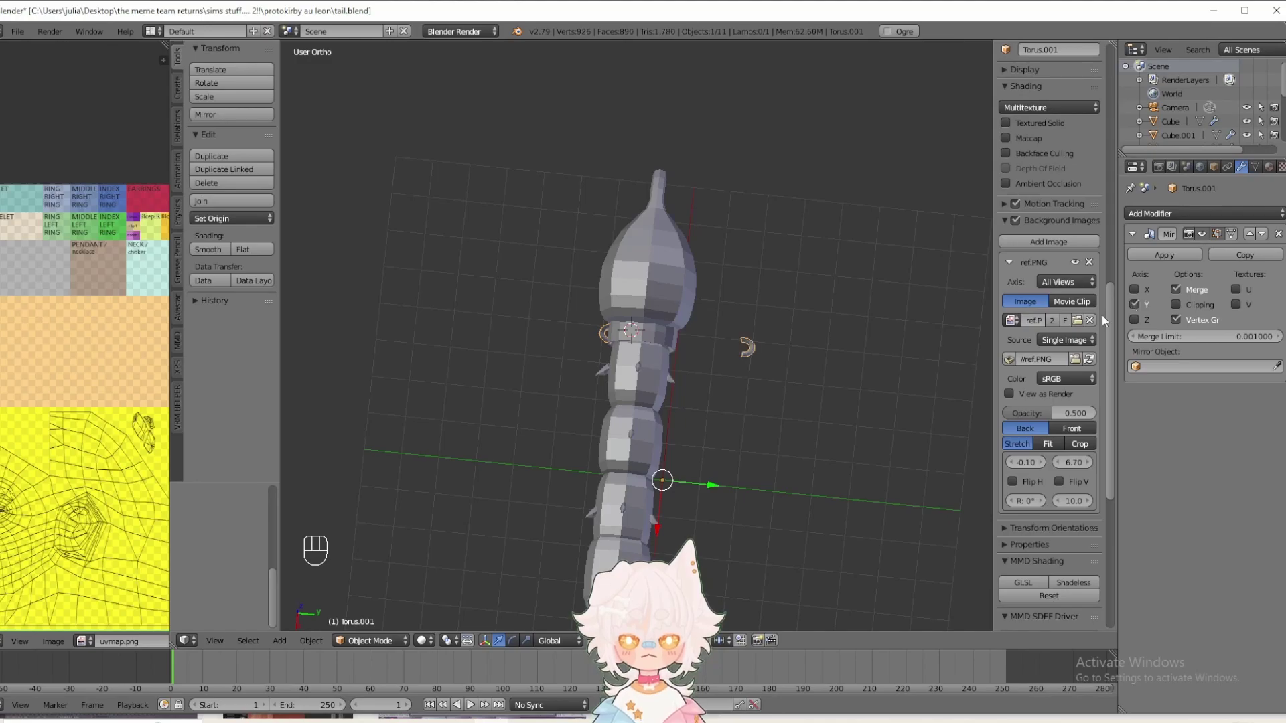
- Move the ring object about -0.97 along Y to centre its mirror origin on the tail
scroll(736, 384, "up", 5)
scroll(723, 521, "down", 3)
key("g")
key("y")
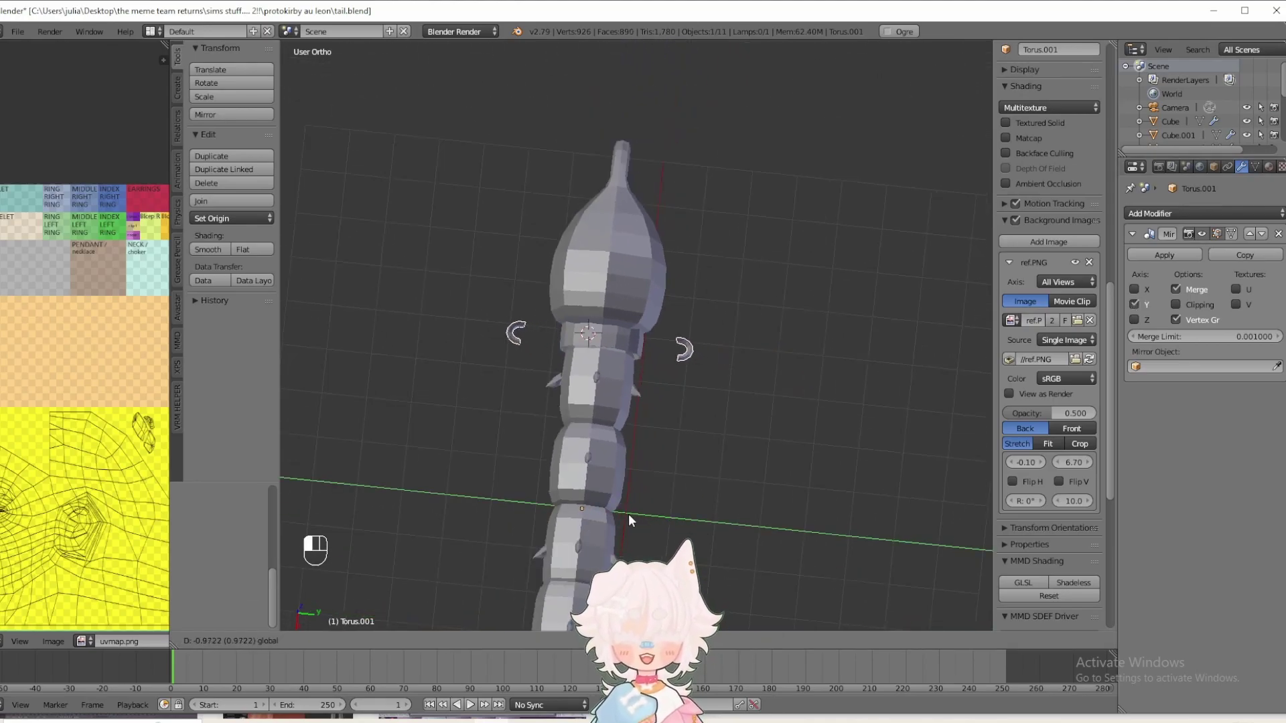
left_click(629, 513)
- In edit mode, move the ring's entire mesh about 0.85 along Y, back to the side of the cuff
left_click(361, 641)
left_click(359, 608)
scroll(612, 358, "up", 4)
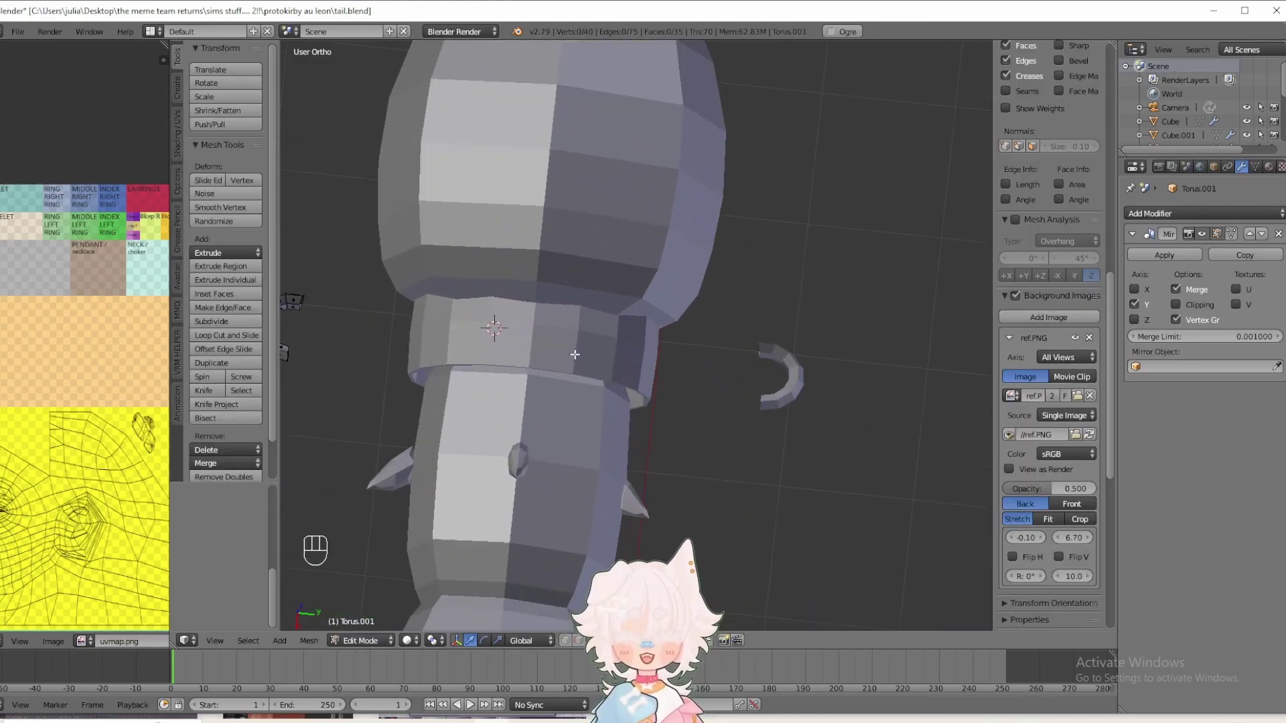
scroll(612, 358, "down", 3)
key("a")
key("g")
key("y")
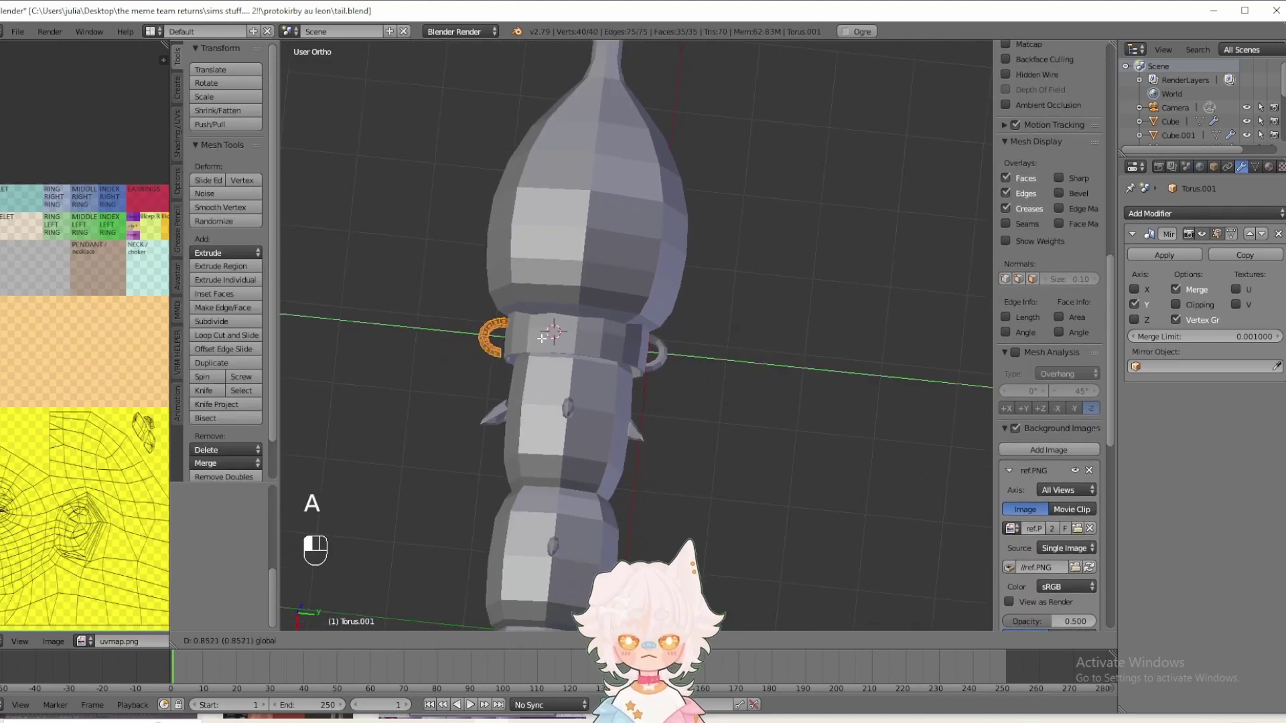
left_click(551, 337)
- Nudge the whole ring mesh along Y to sit tighter against the side of the cuff
middle_click_drag(550, 337, 592, 439)
key("a")
key("a")
left_click(551, 436)
key("a")
key("a")
left_click_drag(491, 312, 489, 314)
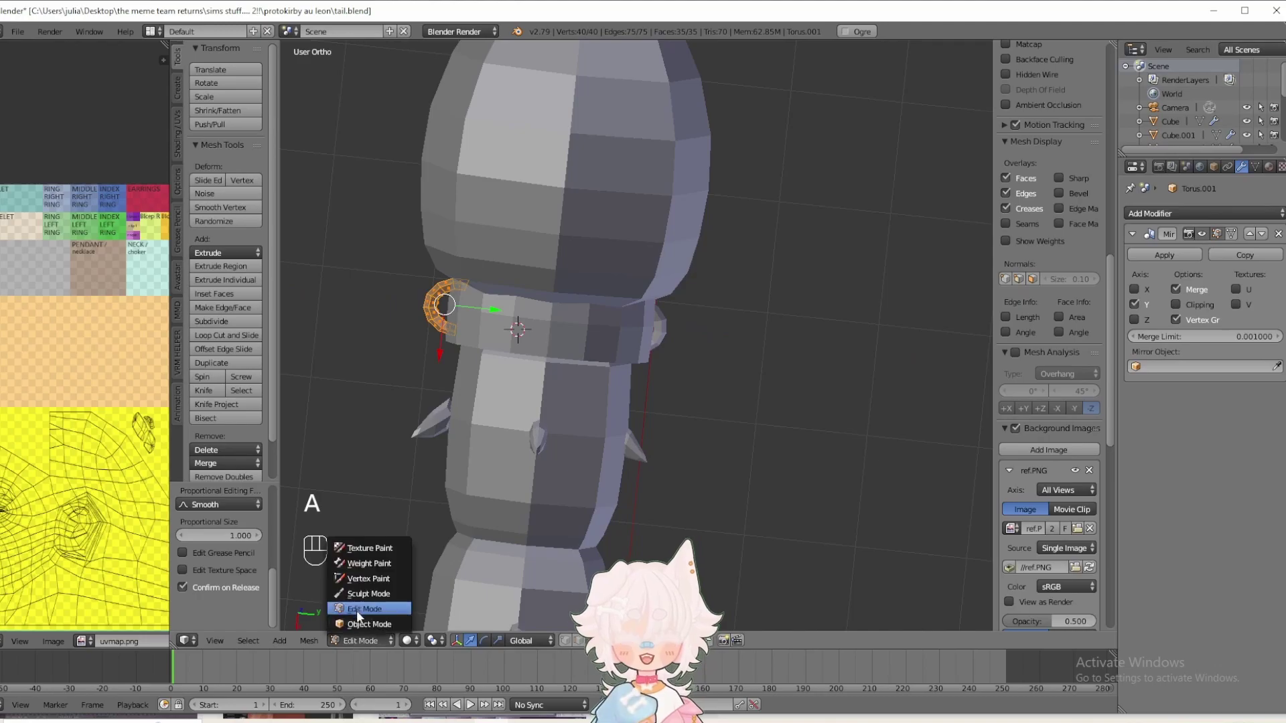
- Return to object mode and shift the mirrored rings slightly along Y to even them out on both sides of the cuff
left_click(360, 640)
left_click(359, 620)
middle_click_drag(442, 314, 516, 342, "shift")
scroll(542, 347, "down", 2)
key("g")
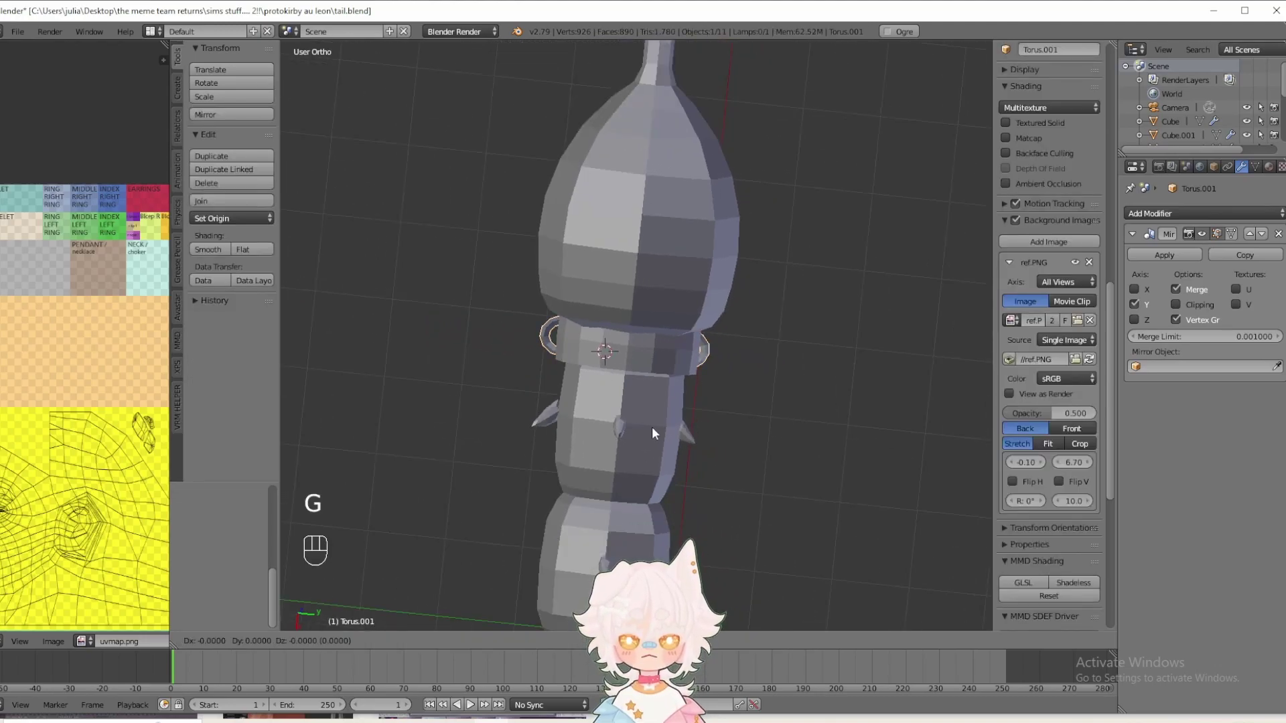
key("y")
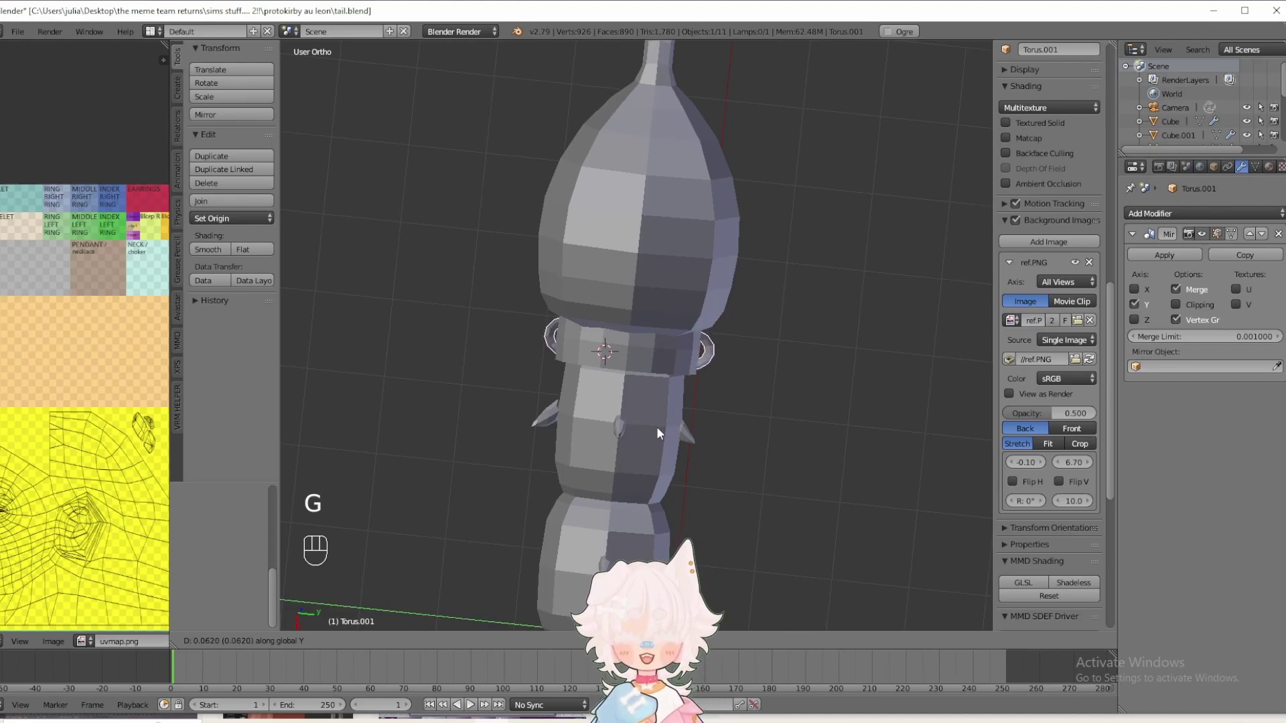
left_click(653, 426)
- Deselect the rings and save the tail.blend file
key("a")
middle_click_drag(785, 388, 771, 341)
left_click(17, 32)
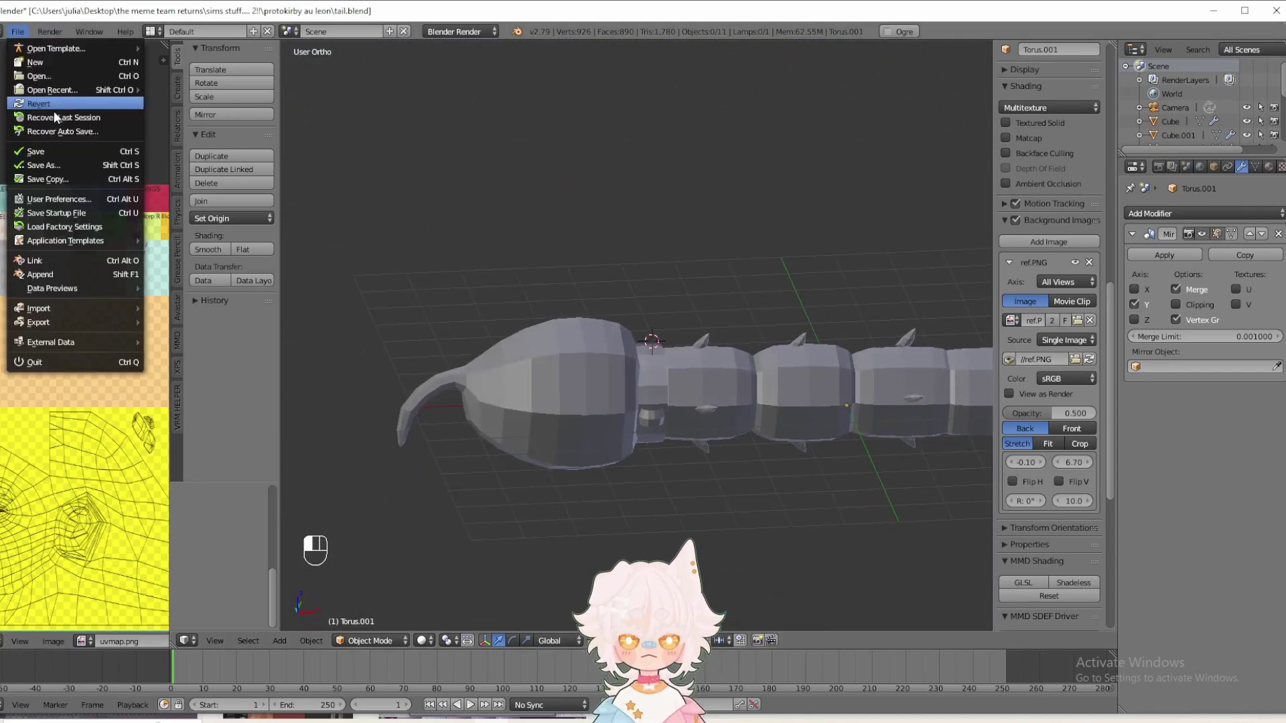
left_click(53, 145)
- Unwrap the entire mesh of the cuff around the tail with the standard Unwrap method
middle_click_drag(524, 312, 463, 343, "shift")
middle_click_drag(579, 396, 573, 423)
key("KP_1")
right_click(574, 423)
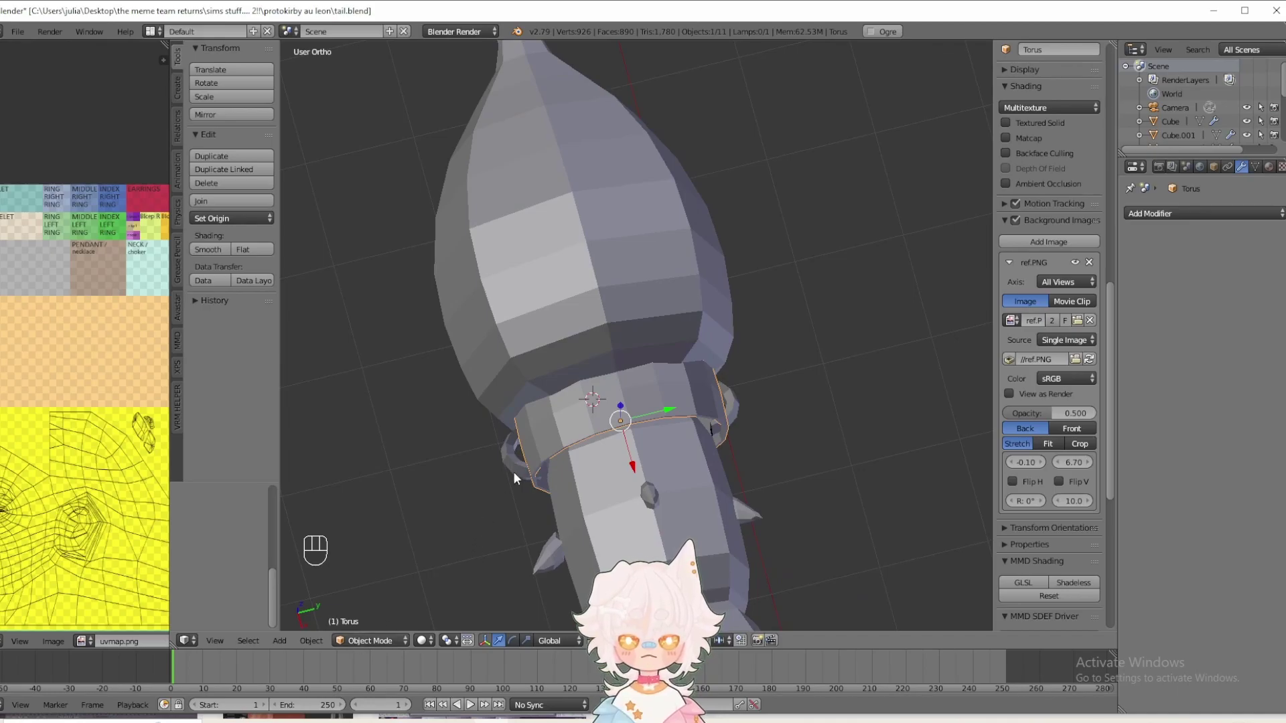
left_click(373, 640)
left_click(364, 606)
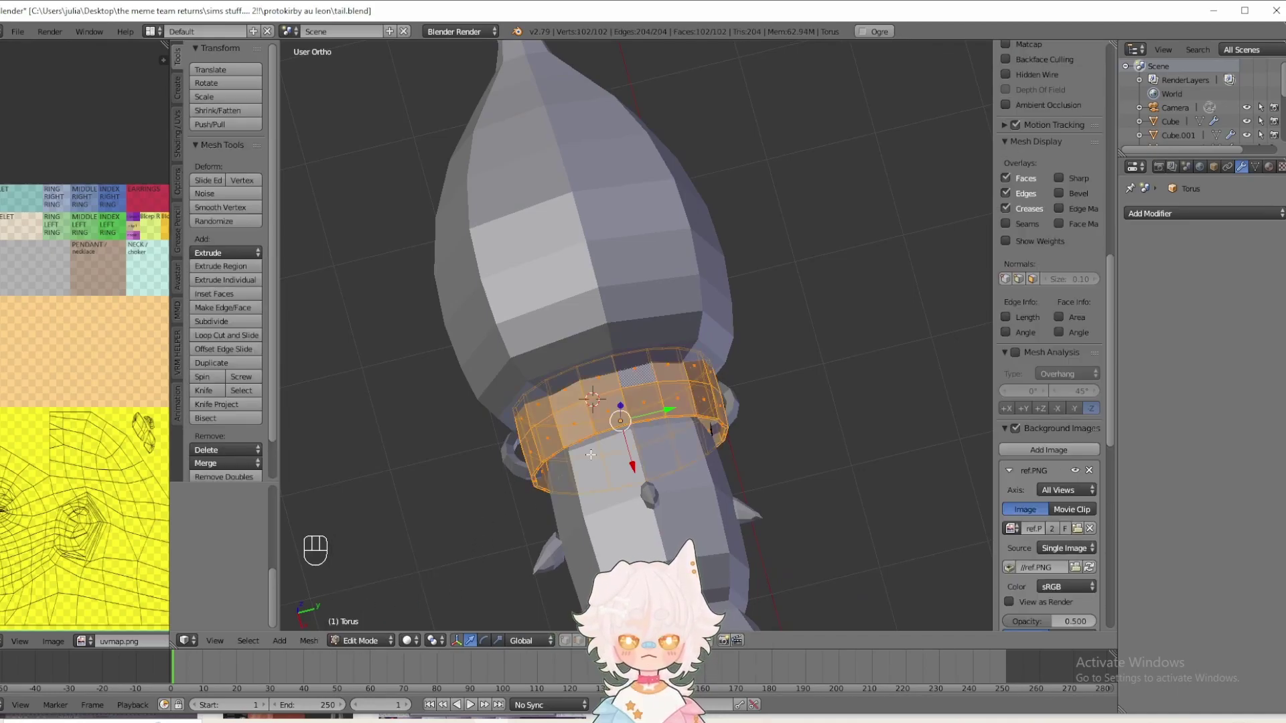
key("KP_1")
scroll(680, 457, "down", 5)
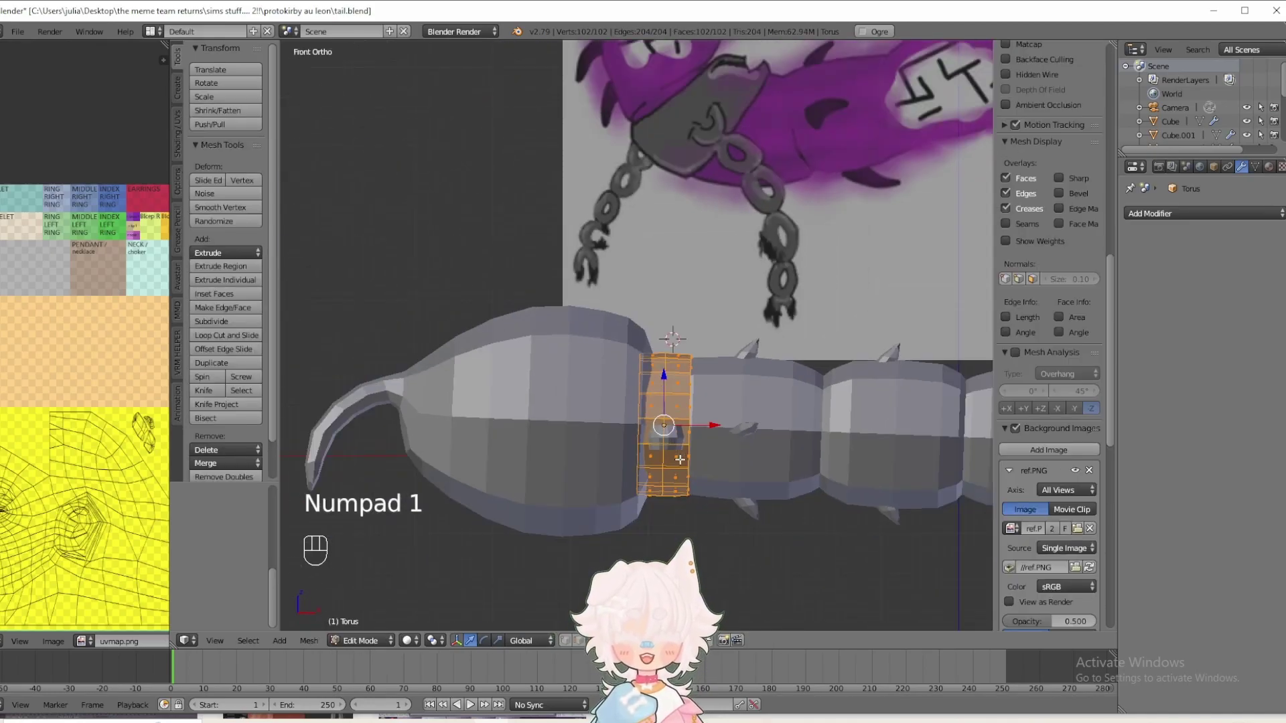
key("u")
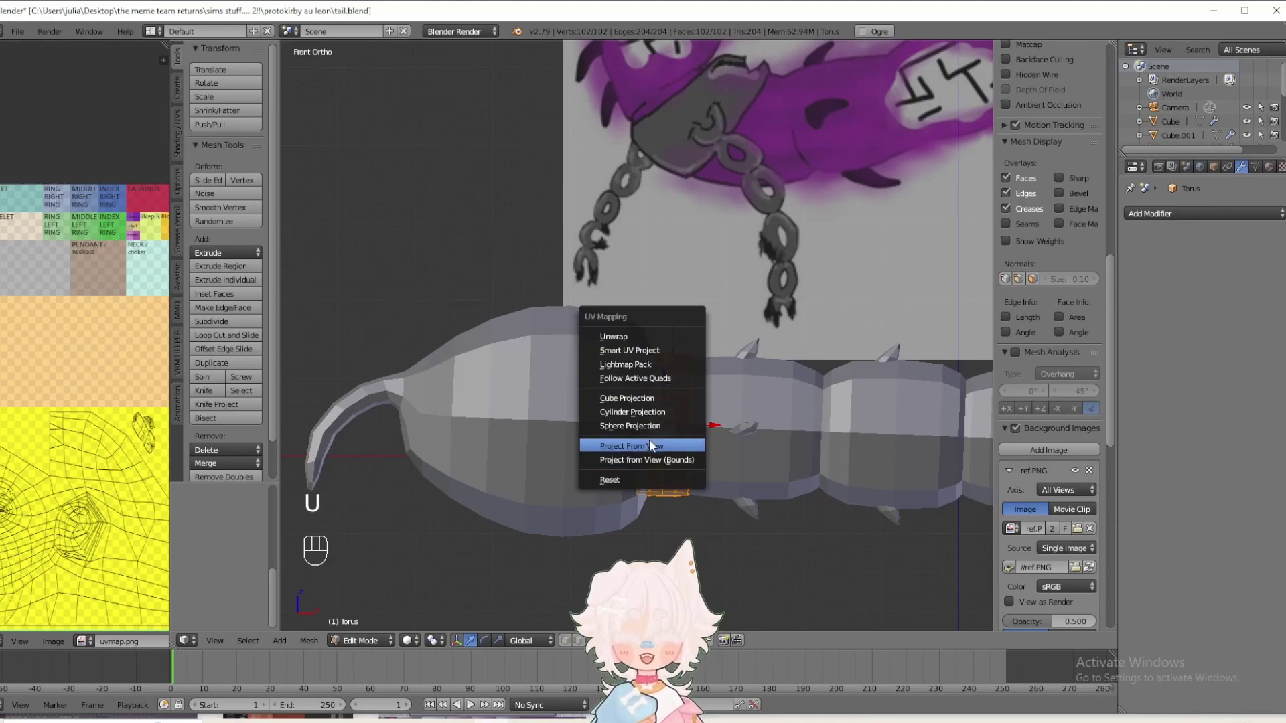
left_click(623, 337)
- Widen the UV editor and scale the cuff's UV island to half its height along Y
middle_click_drag(83, 436, 136, 409)
left_click_drag(196, 479, 453, 479)
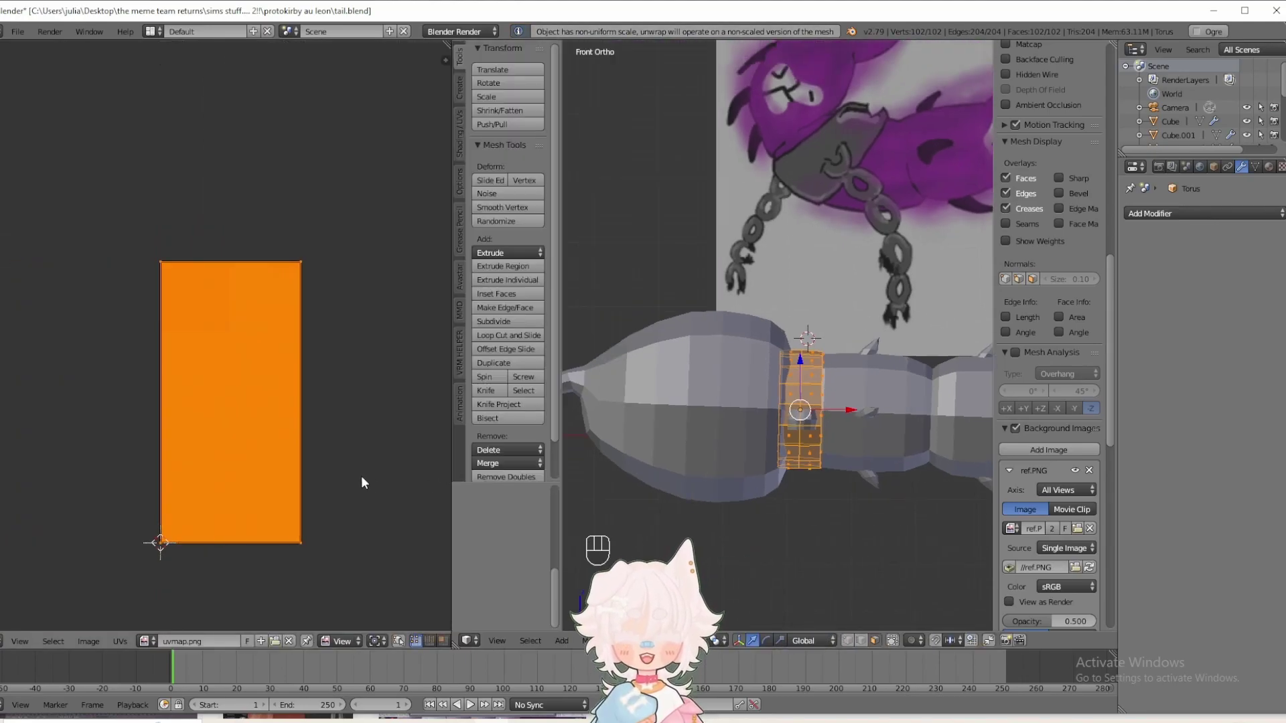
middle_click_drag(355, 462, 339, 463)
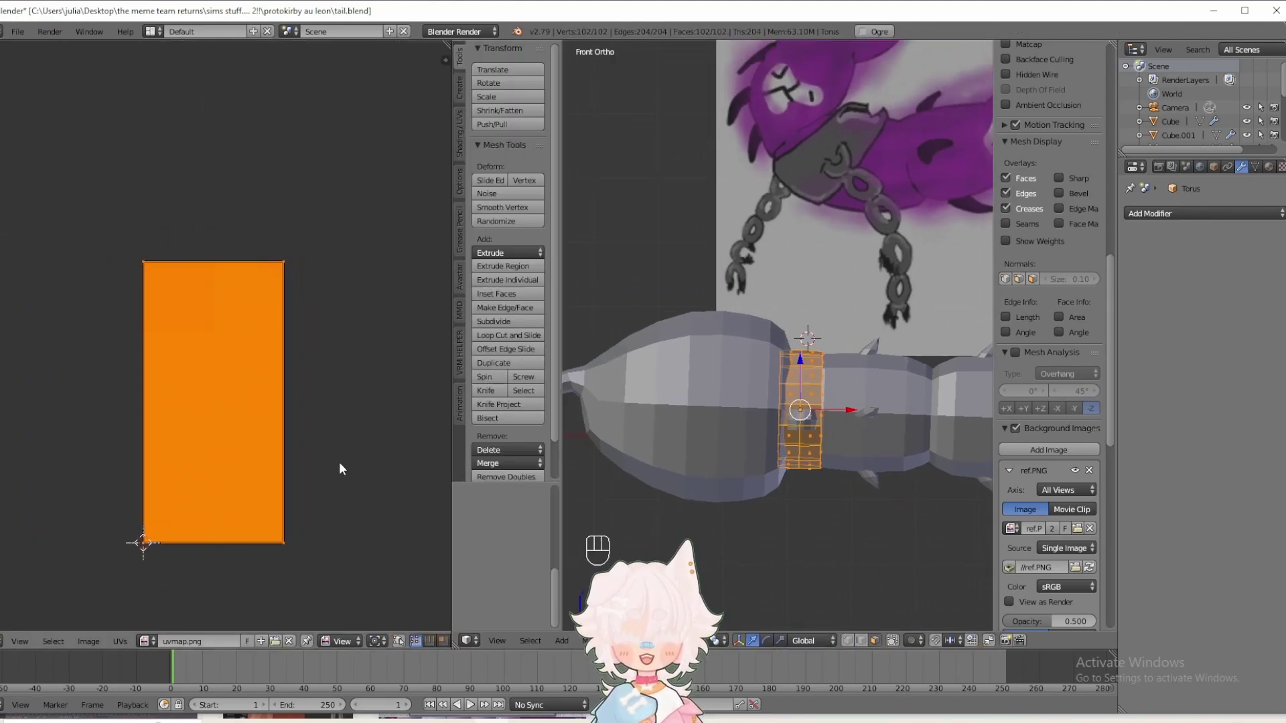
key("s")
key("y")
key("0")
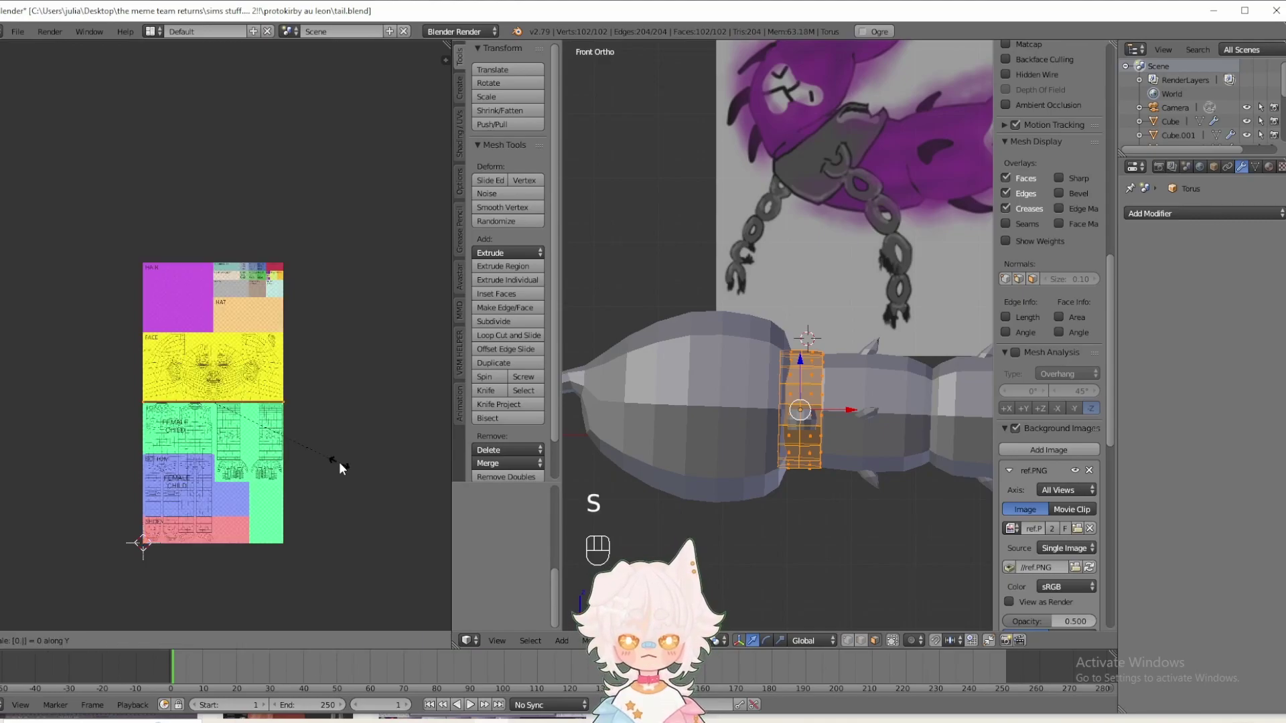
key("Escape")
- Shrink the cuff's UV island to a small square, place it on the FACE area beside the nose, and leave edit mode
scroll(335, 469, "up", 2)
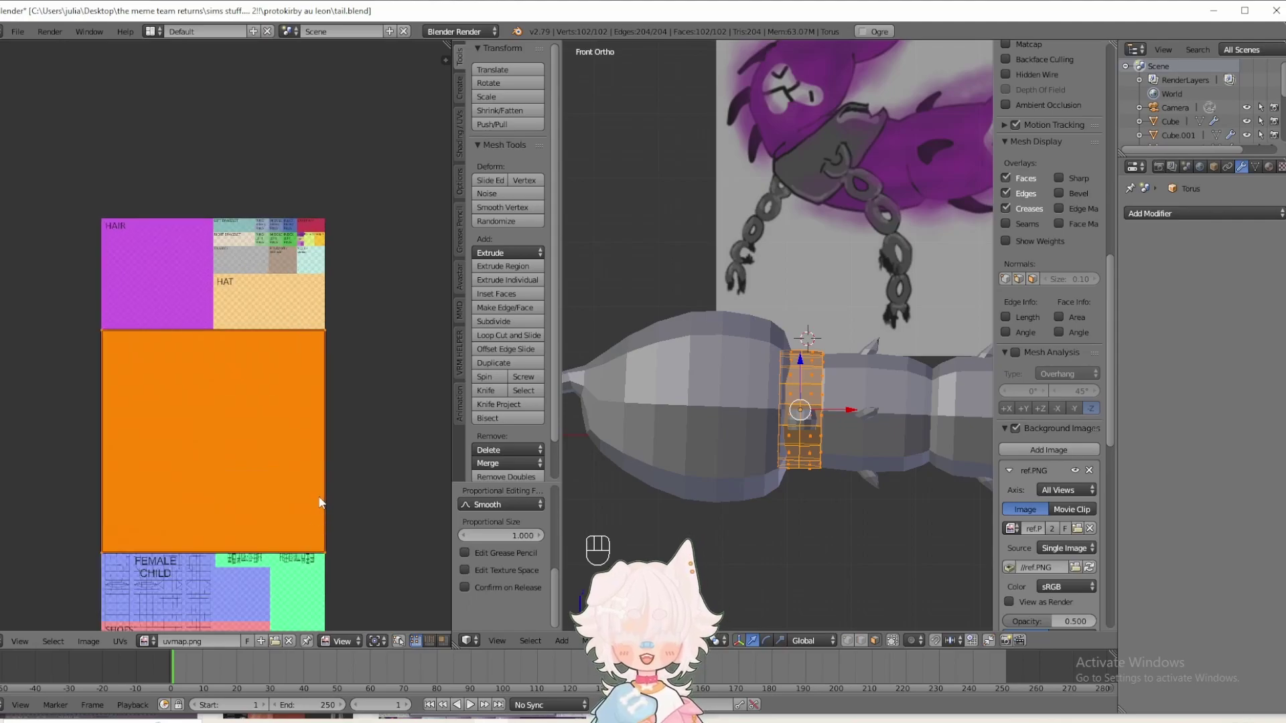
key("s")
left_click(211, 468)
scroll(194, 494, "up", 2)
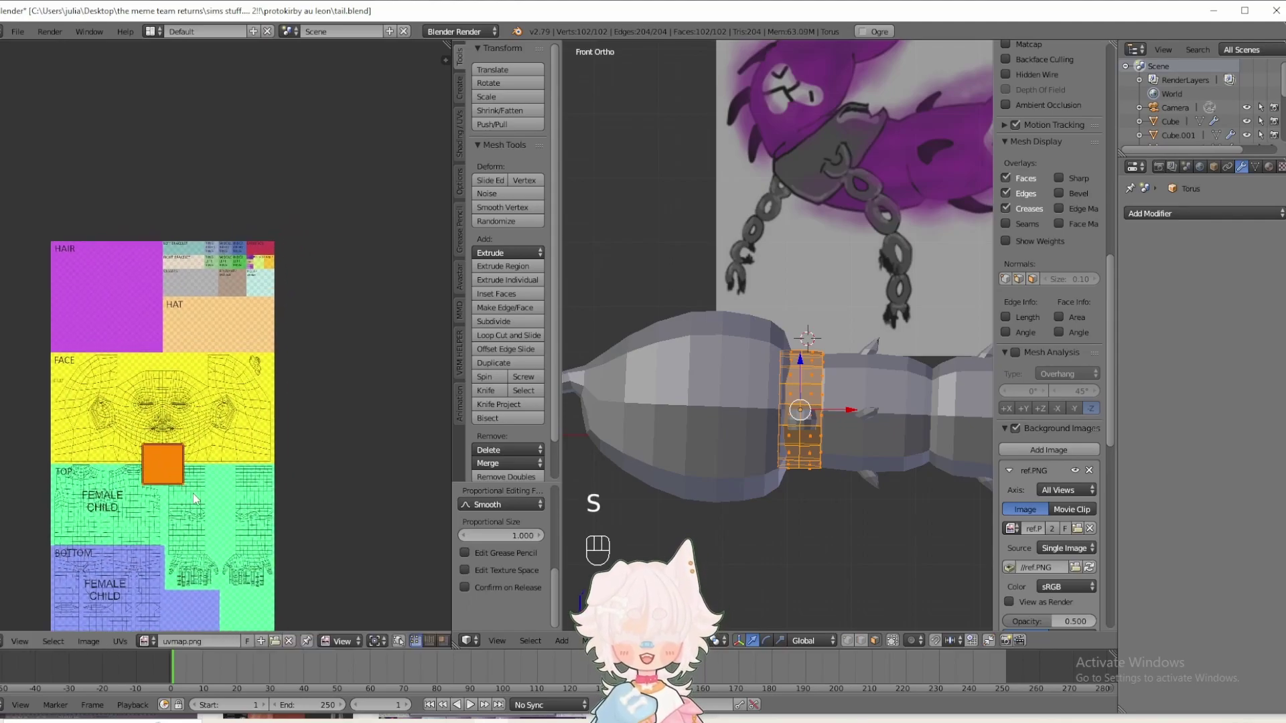
key("g")
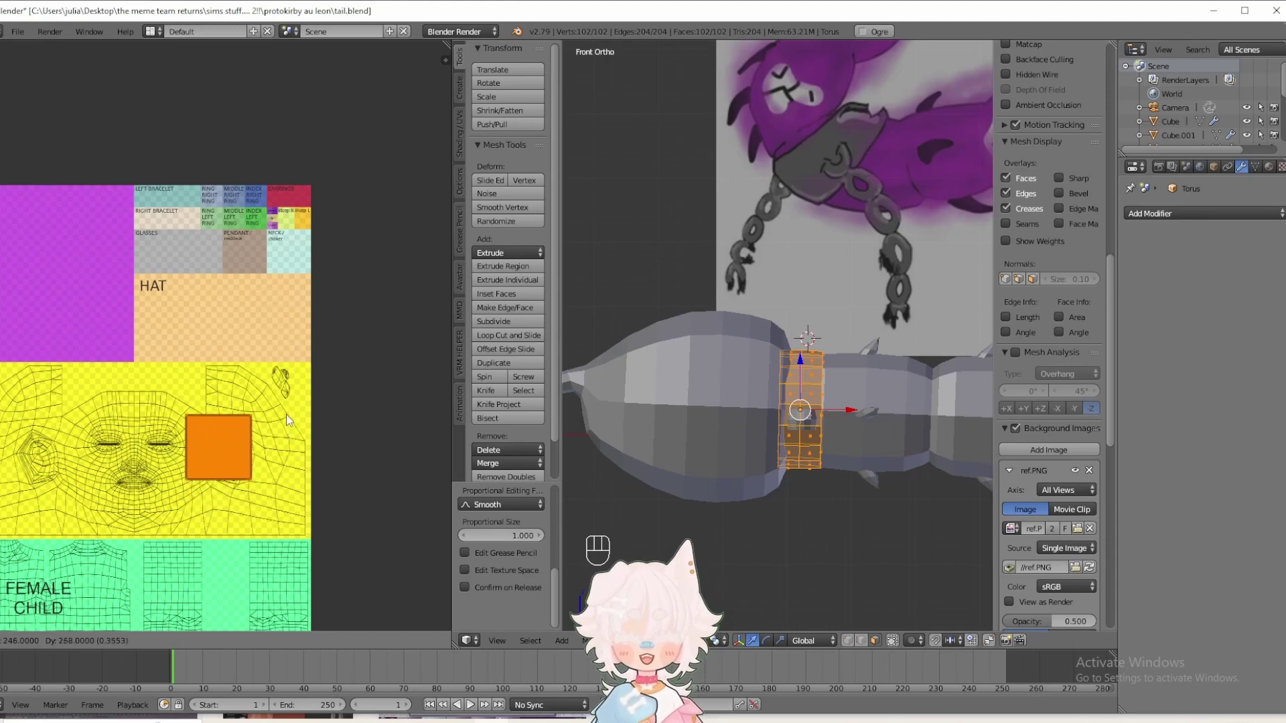
left_click(273, 426)
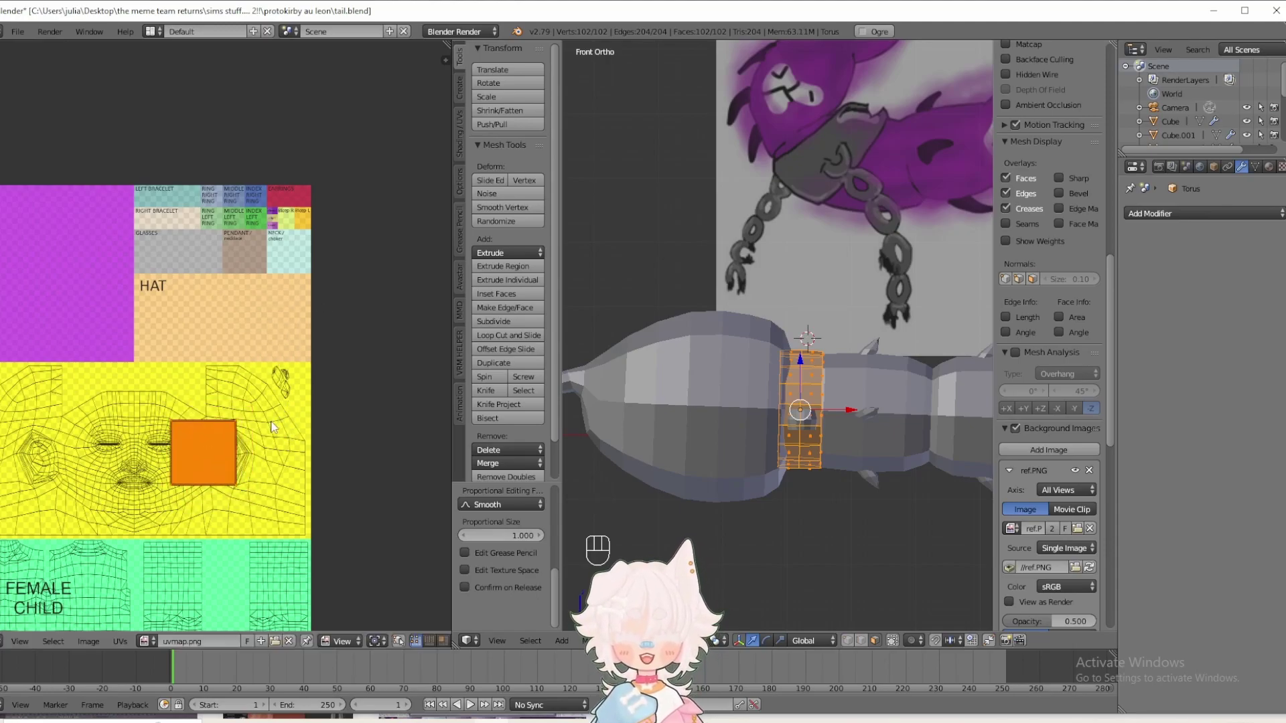
key("a")
key("Tab")
- Select the mirrored side rings and unwrap their mesh in edit mode
middle_click_drag(884, 492, 744, 452)
right_click(744, 452)
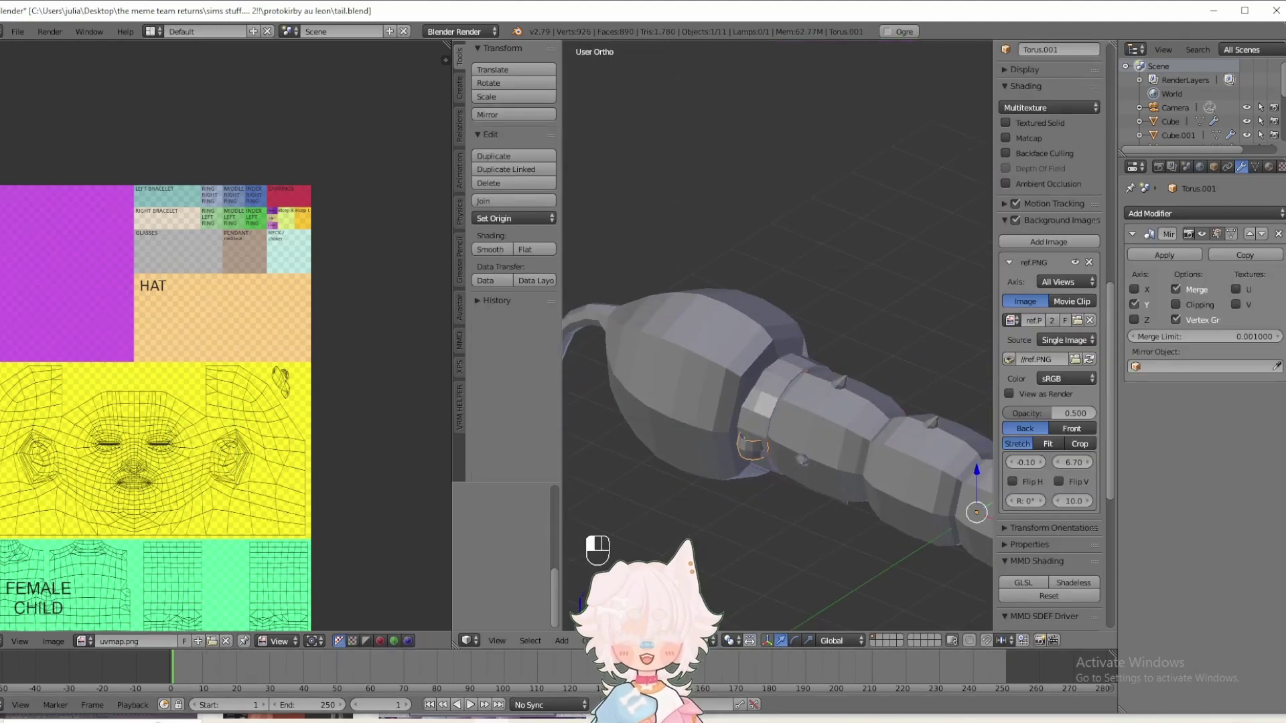
key("Tab")
key("u")
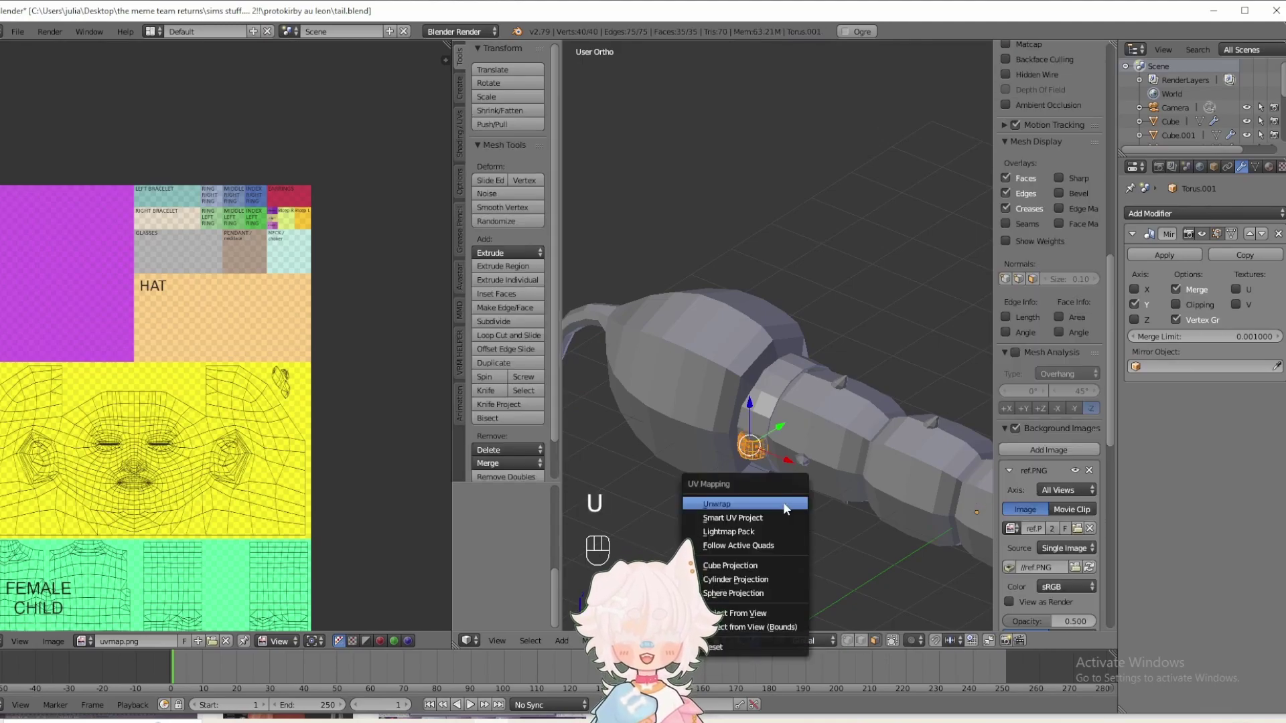
left_click(782, 501)
scroll(328, 503, "down", 2)
scroll(325, 502, "down", 1)
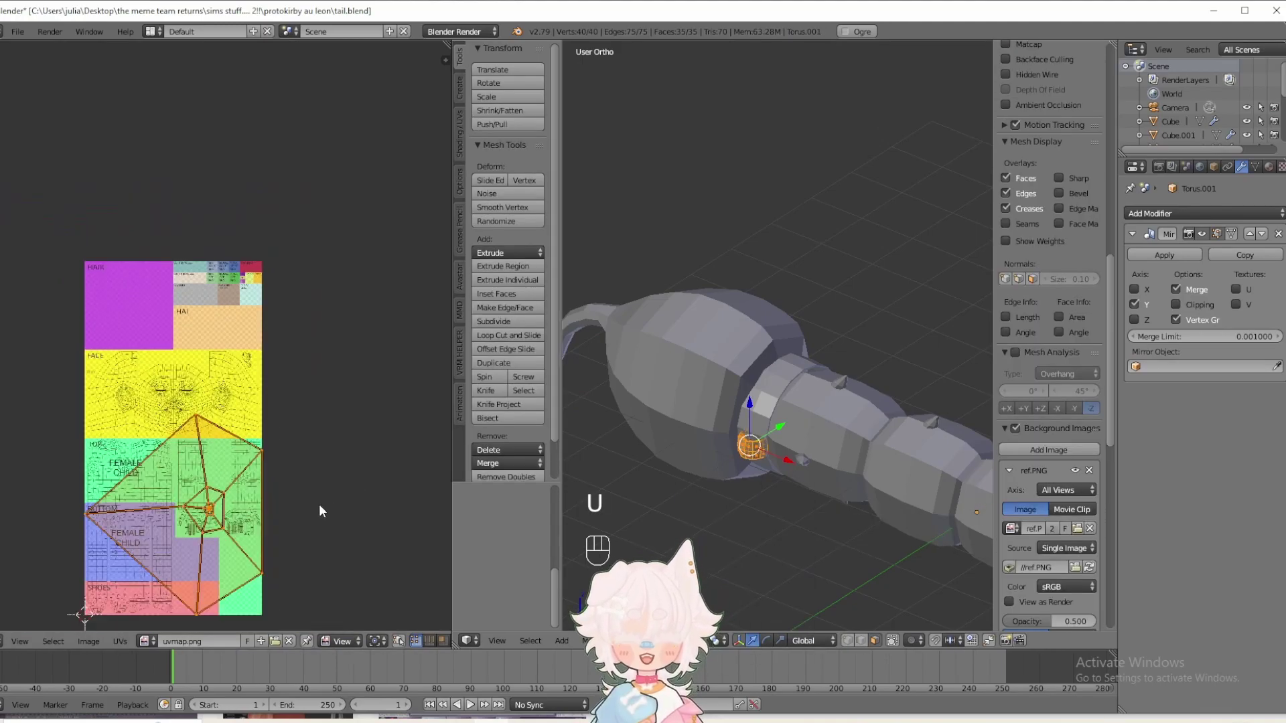
- Scale down the side rings' UV island, move it into the HAIR area of the texture template, and leave edit mode
key("s")
left_click(264, 573)
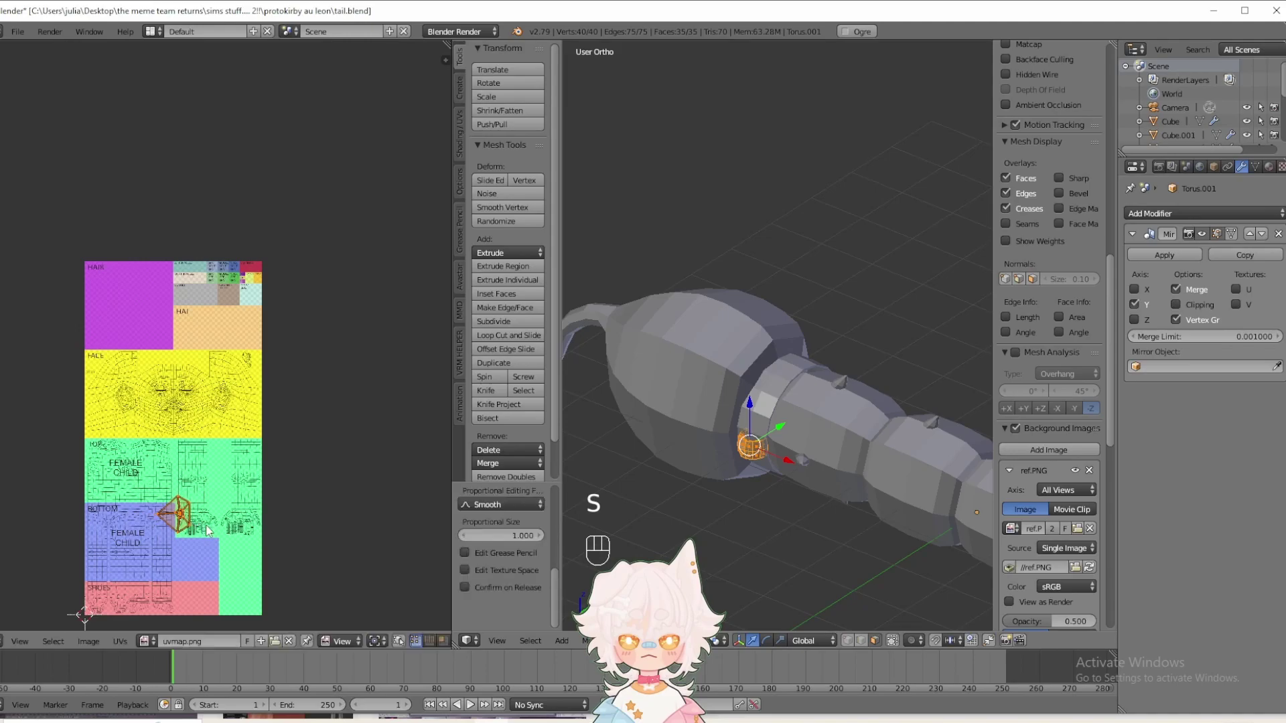
scroll(263, 573, "up", 1)
key("g")
key("a")
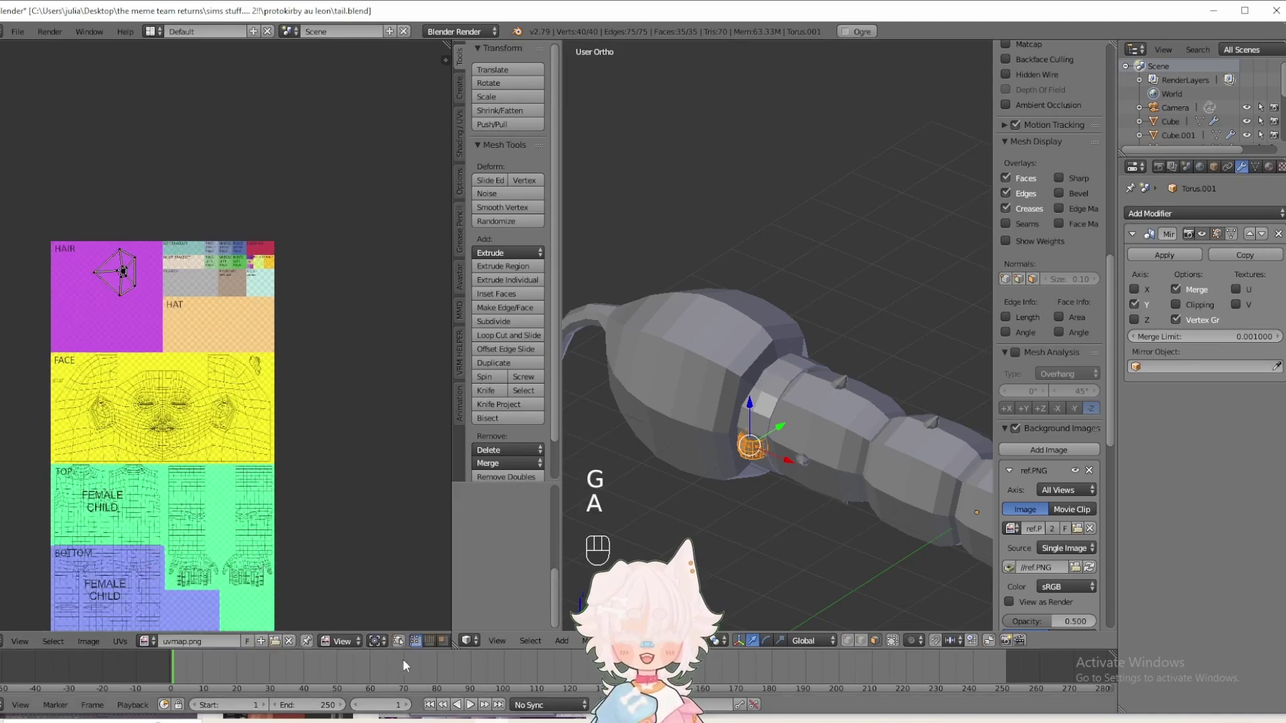
key("Tab")
- Enlarge the outliner to list all objects in the scene
middle_click_drag(700, 397, 870, 388)
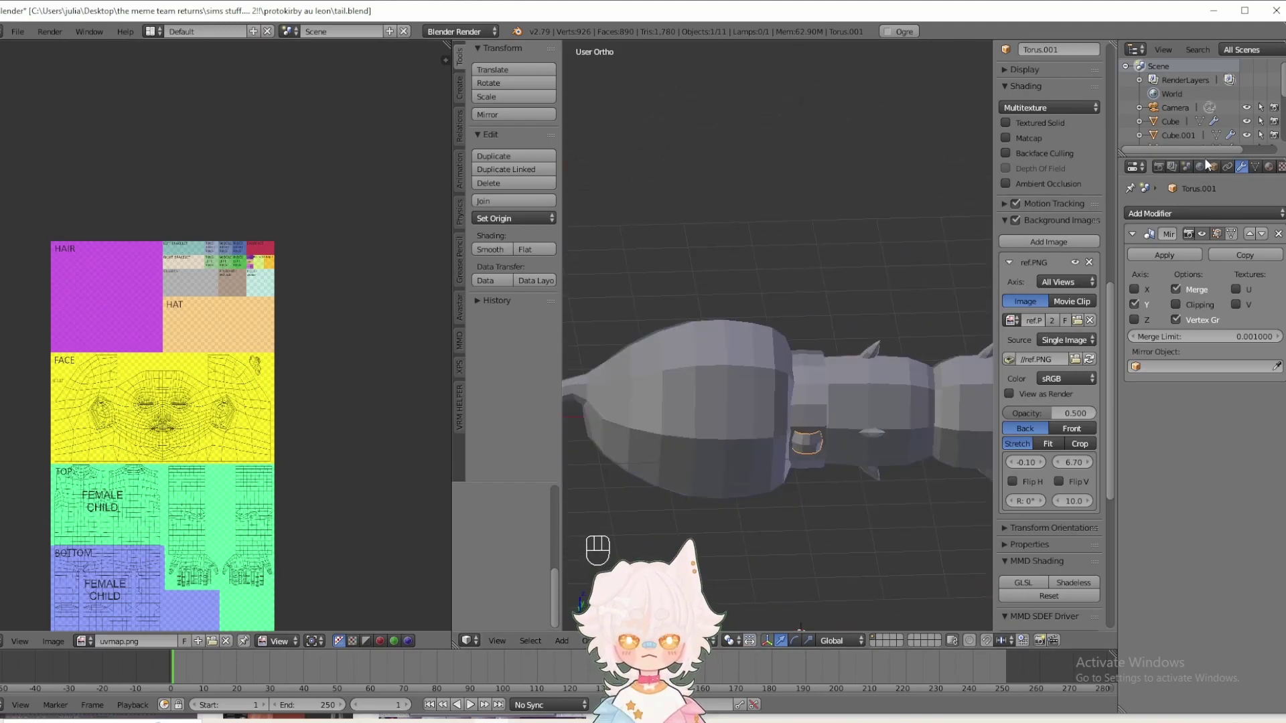
left_click_drag(1202, 158, 1202, 426)
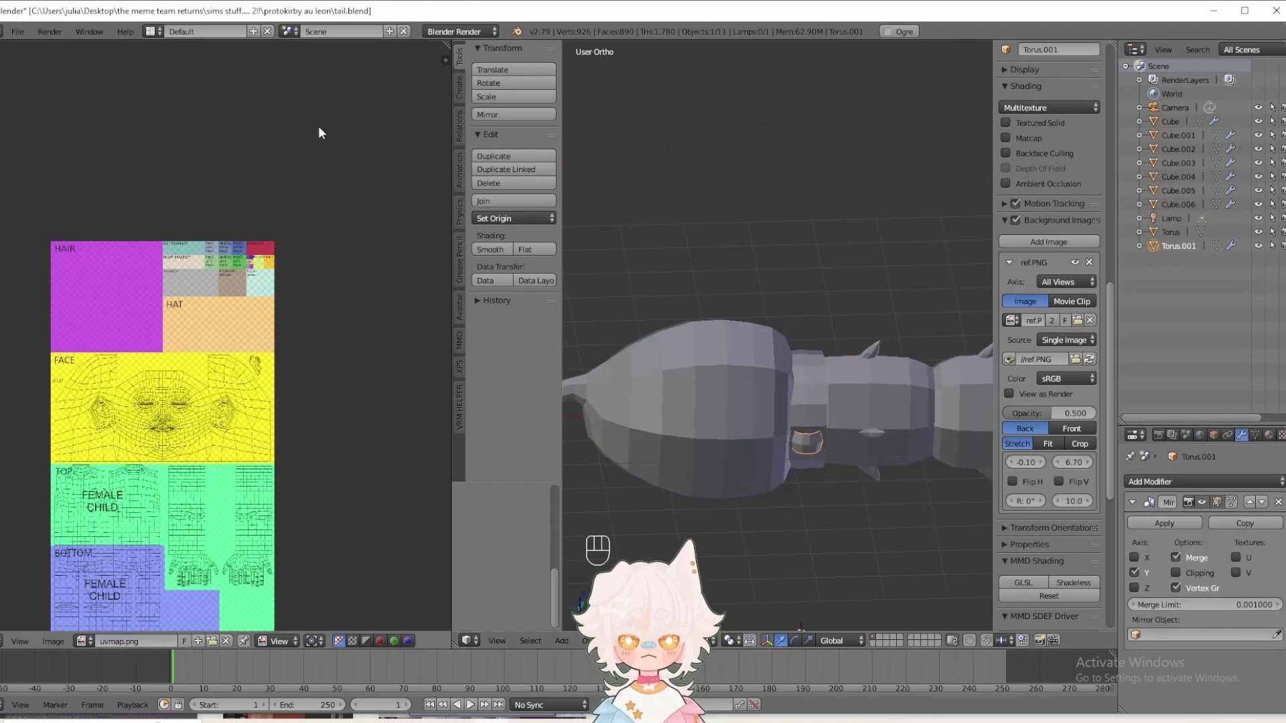
left_click(20, 32)
- Open the tail body for mesh editing, narrow the UV editor, and switch to edge selection
right_click(630, 388)
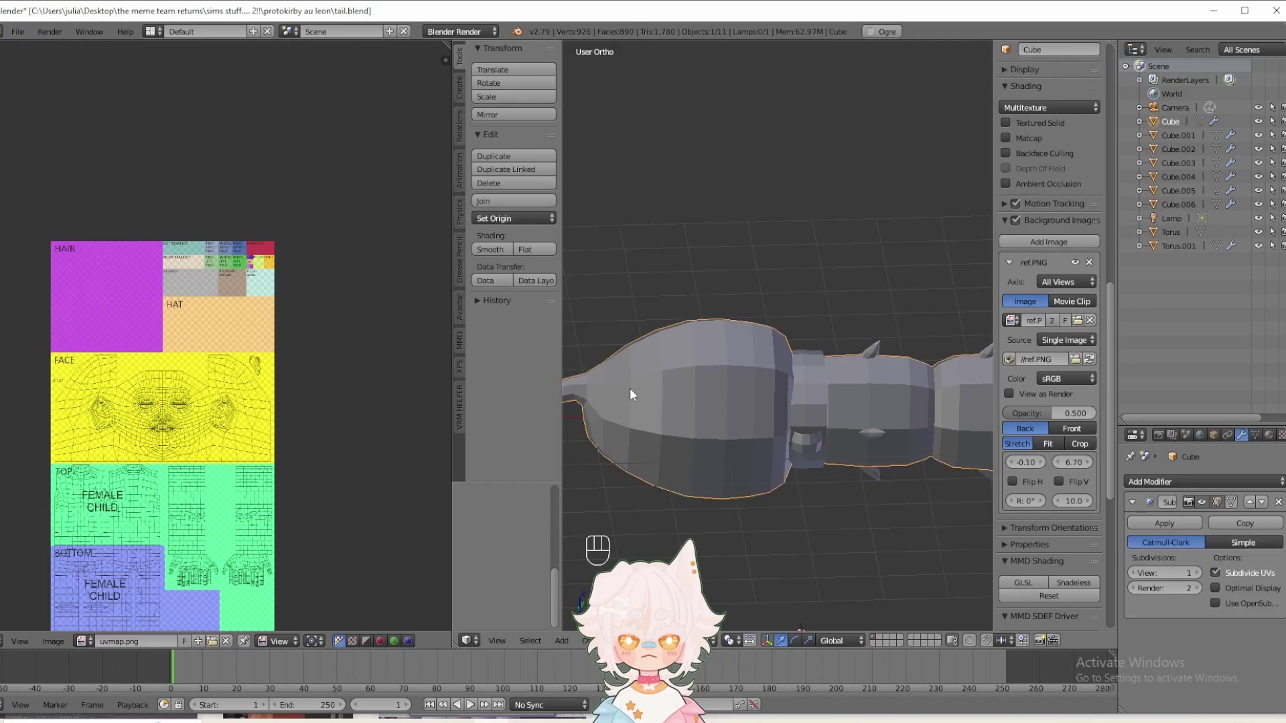
key("KP_1")
middle_click_drag(809, 524, 761, 485, "shift")
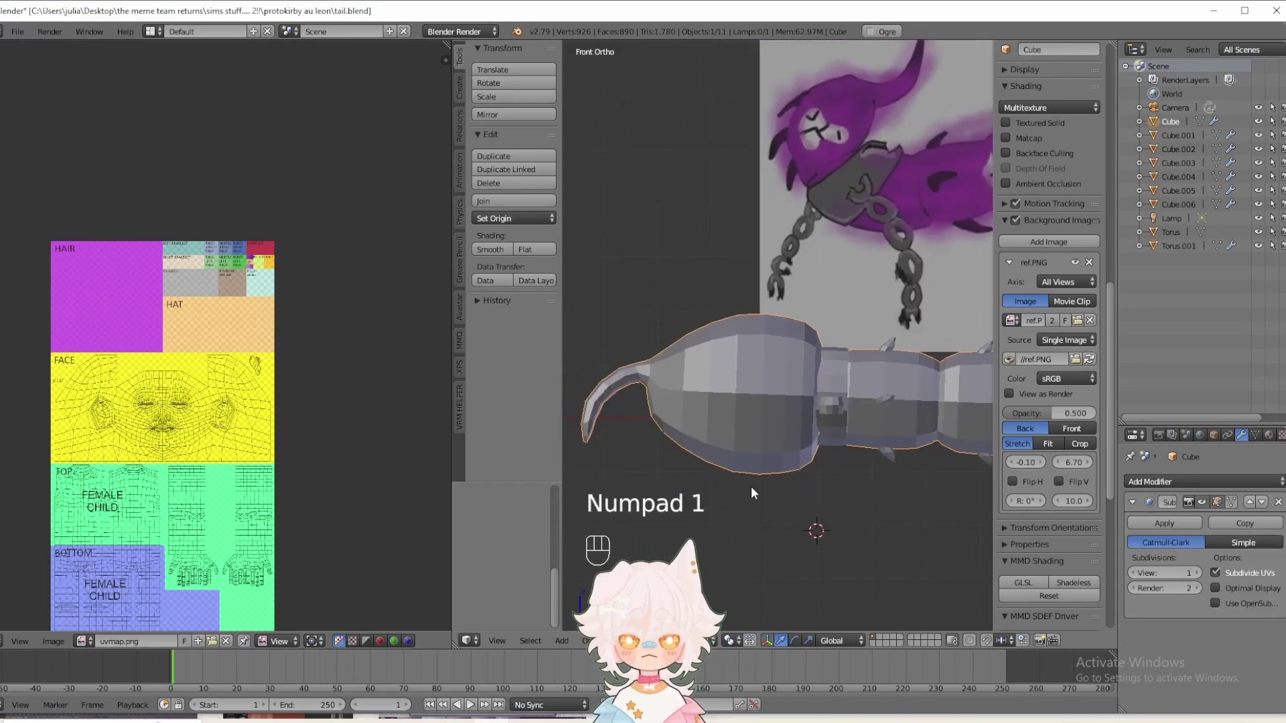
key("Tab")
middle_click_drag(871, 535, 504, 551)
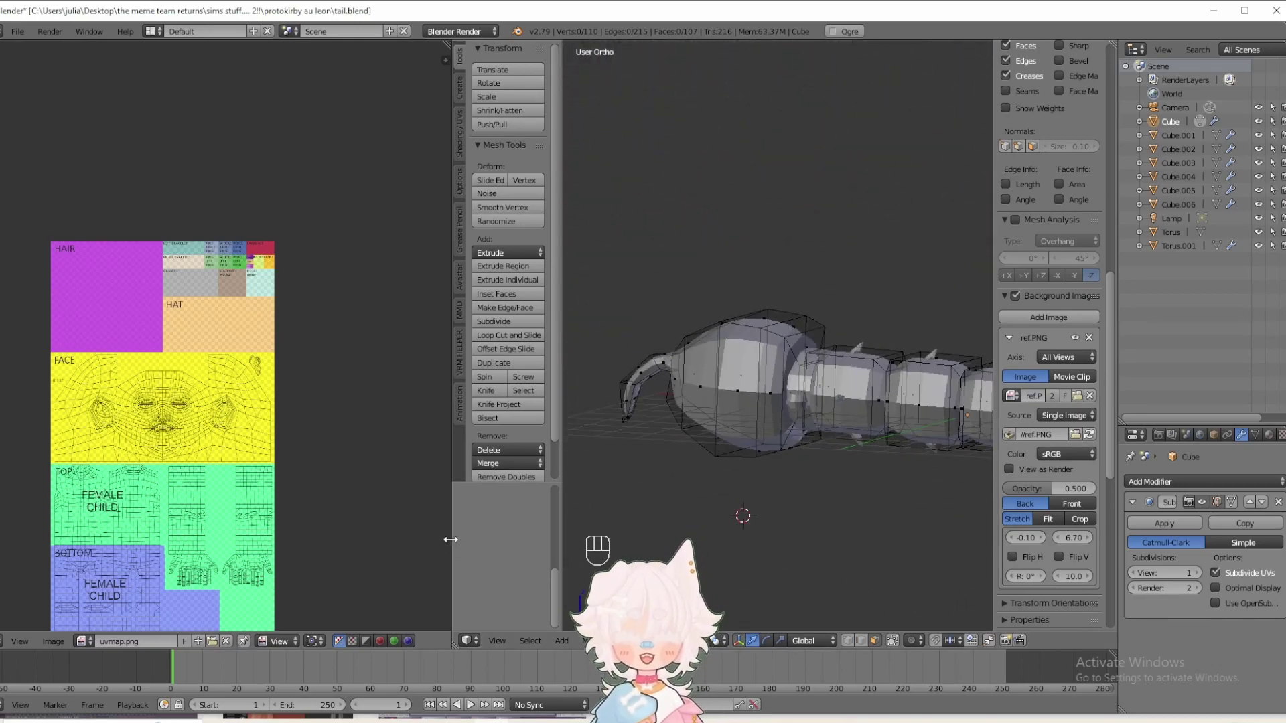
left_click_drag(453, 541, 310, 544)
middle_click_drag(732, 493, 678, 417, "shift")
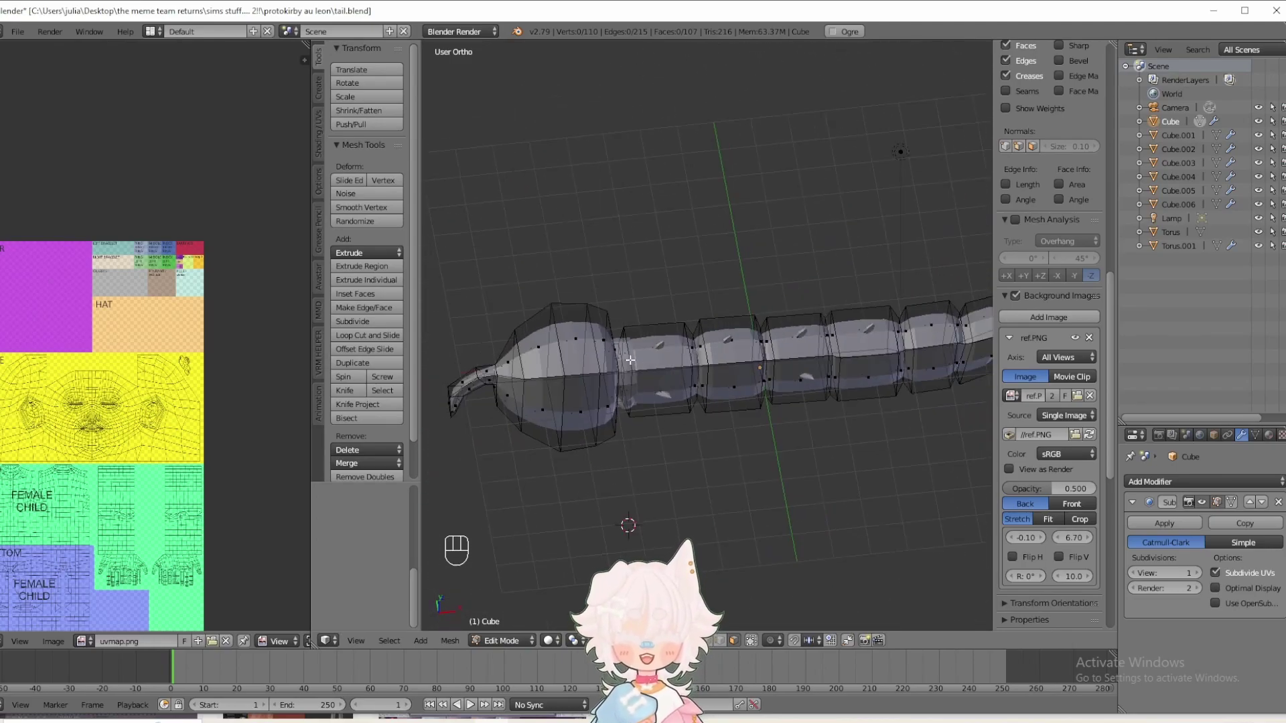
middle_click_drag(898, 341, 654, 422)
key("ctrl+Tab")
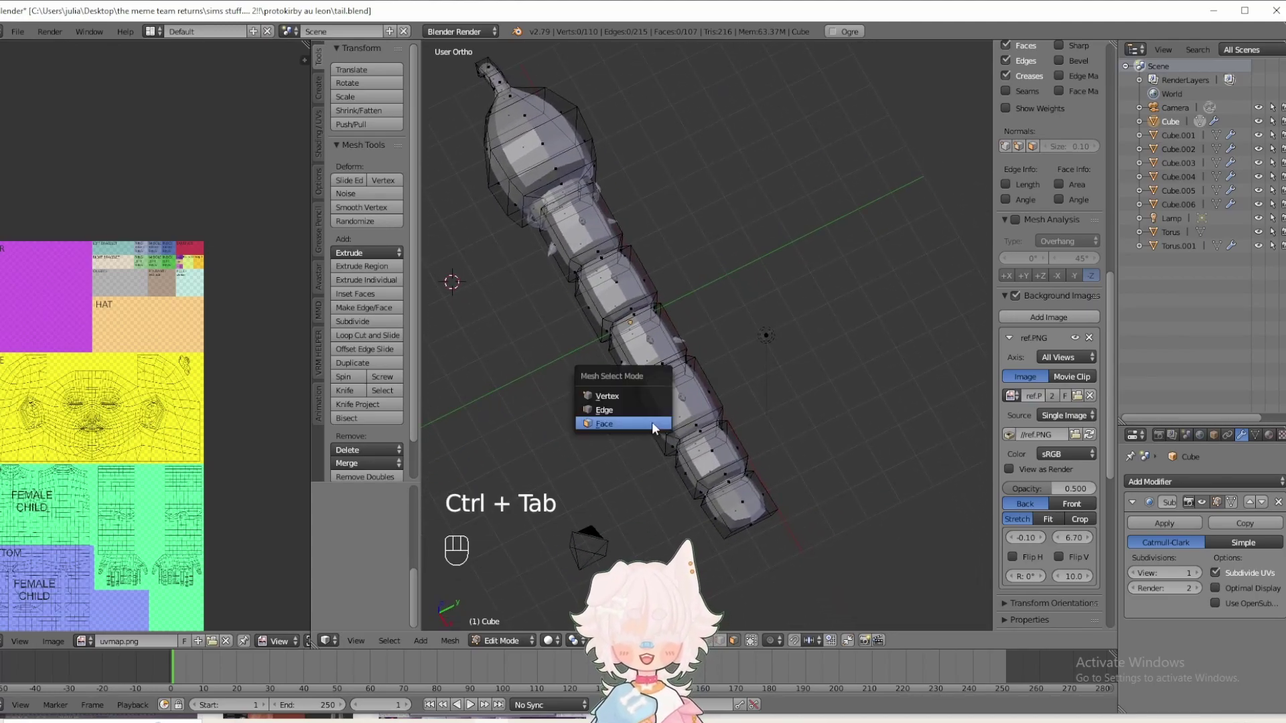
left_click(633, 410)
- Mark an edge loop on the tail body as a seam and select the whole mesh
middle_click_drag(714, 506, 707, 427, "shift")
scroll(730, 462, "up", 2)
middle_click_drag(734, 482, 724, 421)
right_click(740, 441, "alt")
key("ctrl+e")
left_click(705, 388)
key("a")
key("a")
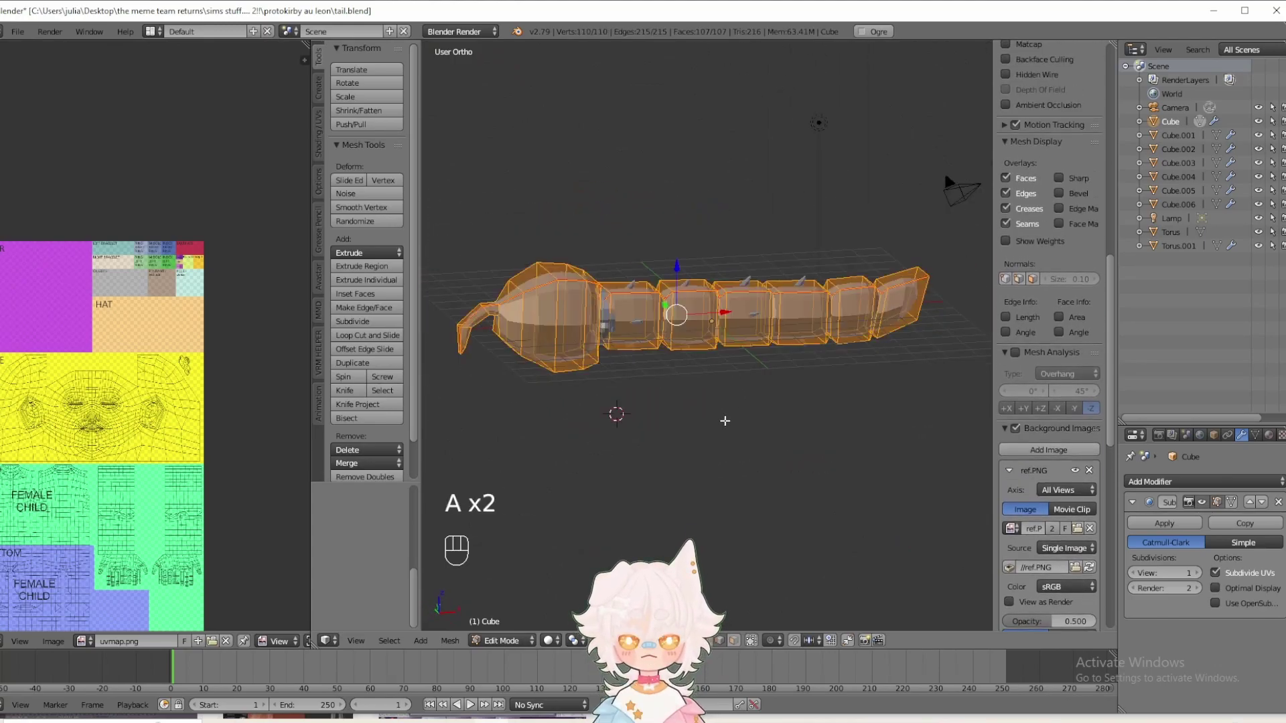
- Unwrap the tail body's selected mesh and widen the UV editor to show the full texture template
key("u")
left_click(726, 422)
scroll(77, 549, "down", 1)
middle_click_drag(77, 548, 167, 358)
scroll(87, 415, "up", 2)
scroll(160, 369, "up", 1)
middle_click_drag(97, 412, 171, 369)
scroll(165, 372, "up", 1)
scroll(139, 402, "up", 1)
scroll(134, 420, "down", 2)
middle_click_drag(201, 456, 151, 522)
scroll(304, 519, "up", 1)
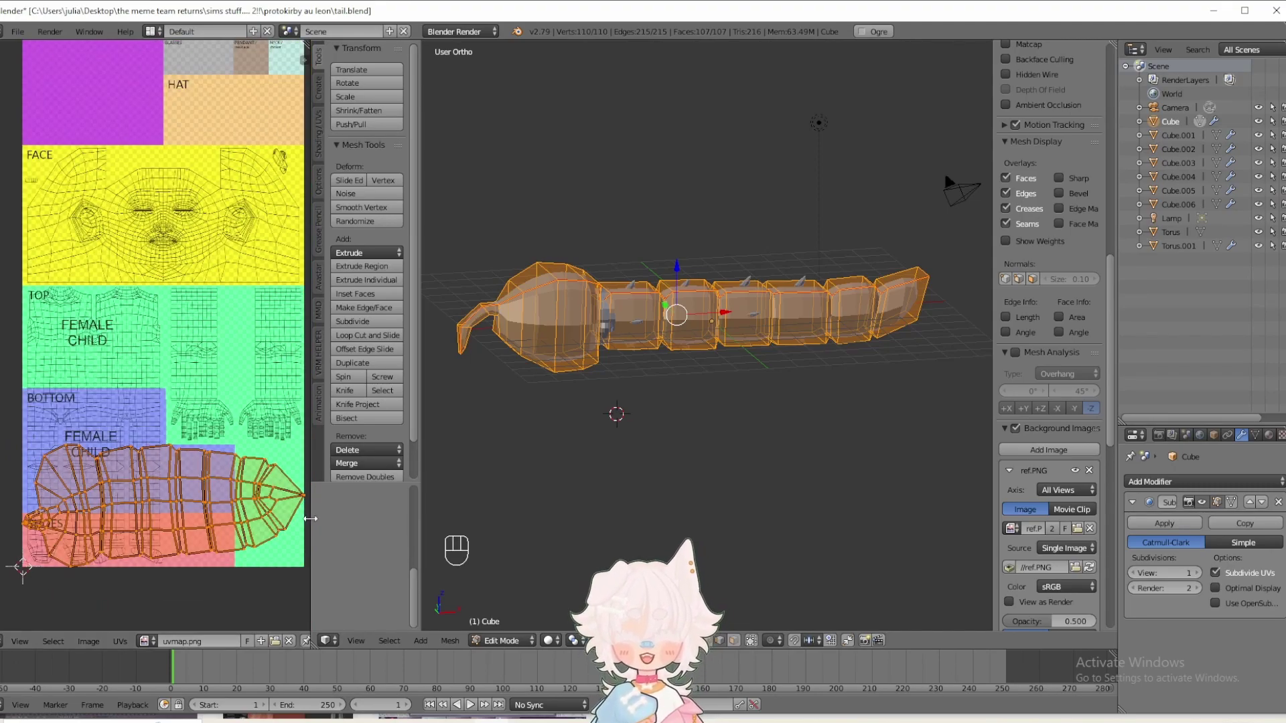
left_click_drag(310, 518, 406, 499)
- Scale down the tail body's UV island and move it into the HAT area of the texture template
key("s")
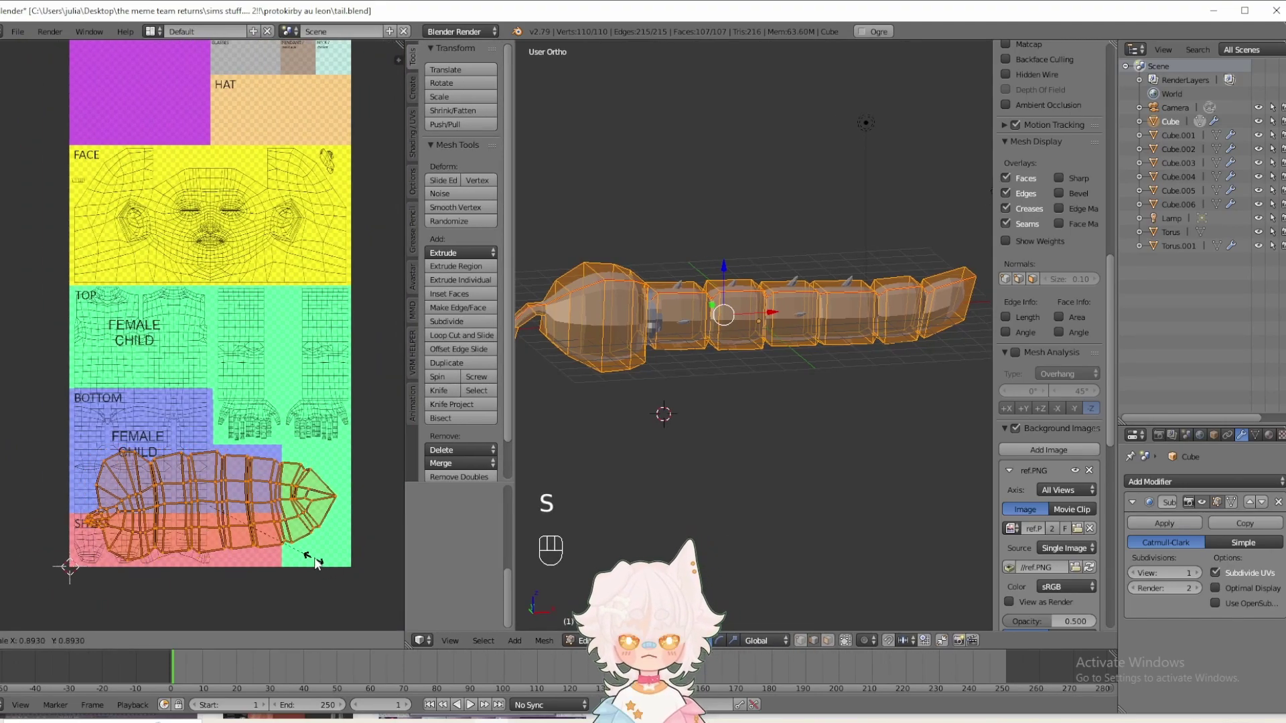
left_click(257, 541)
middle_click_drag(260, 486, 236, 536)
key("g")
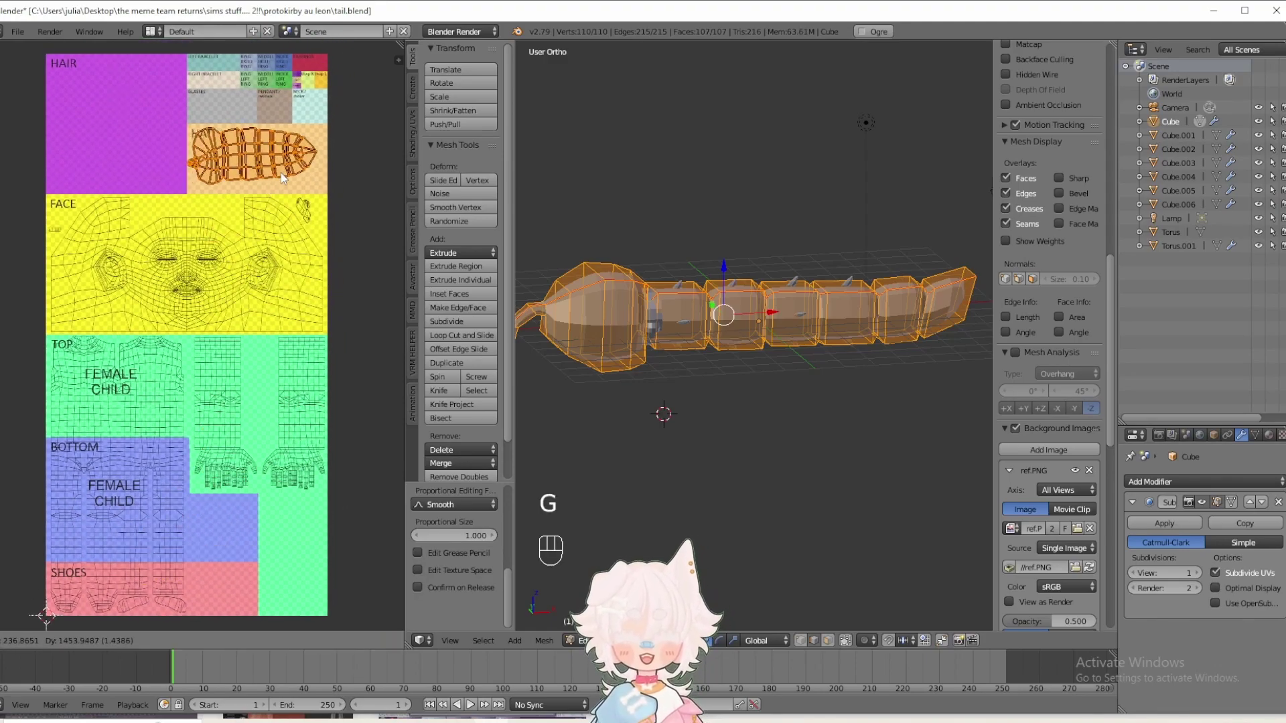
left_click(280, 172)
middle_click_drag(267, 251, 149, 477)
scroll(236, 402, "up", 3)
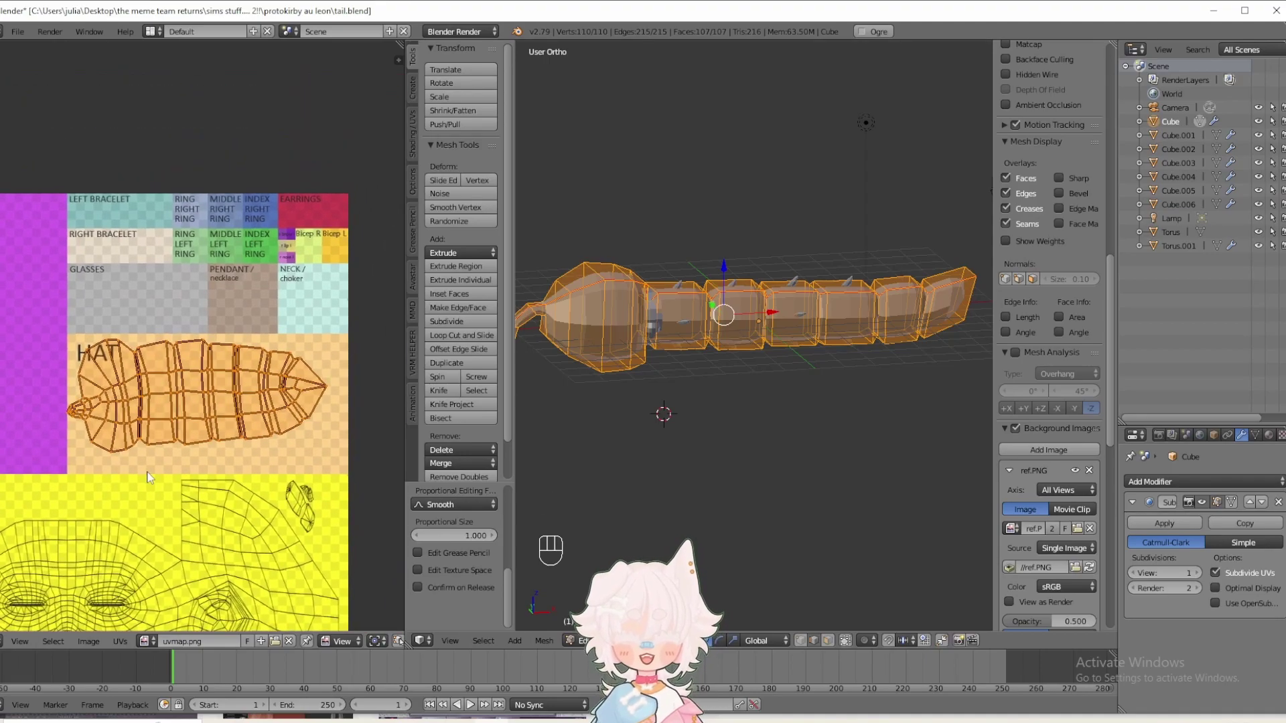
- Flatten the tail body's UV island vertically and move it to the upper part of the HAT area
key("s")
key("s")
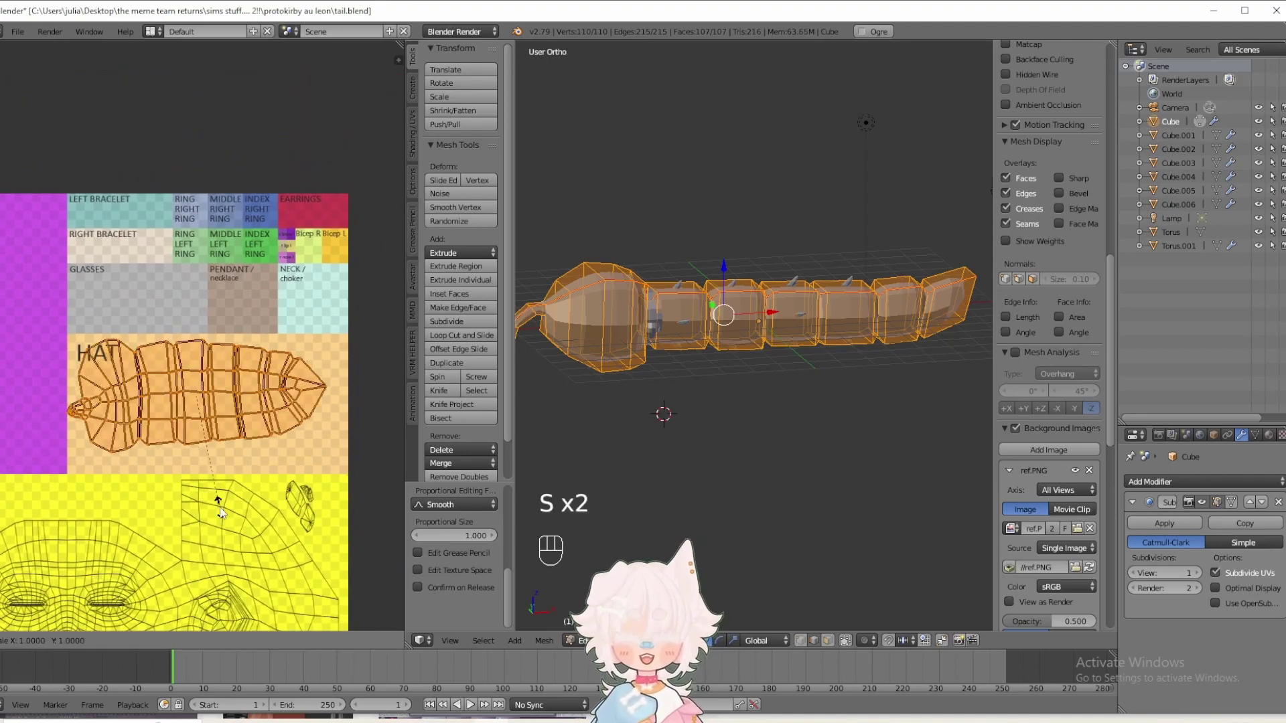
left_click(192, 475)
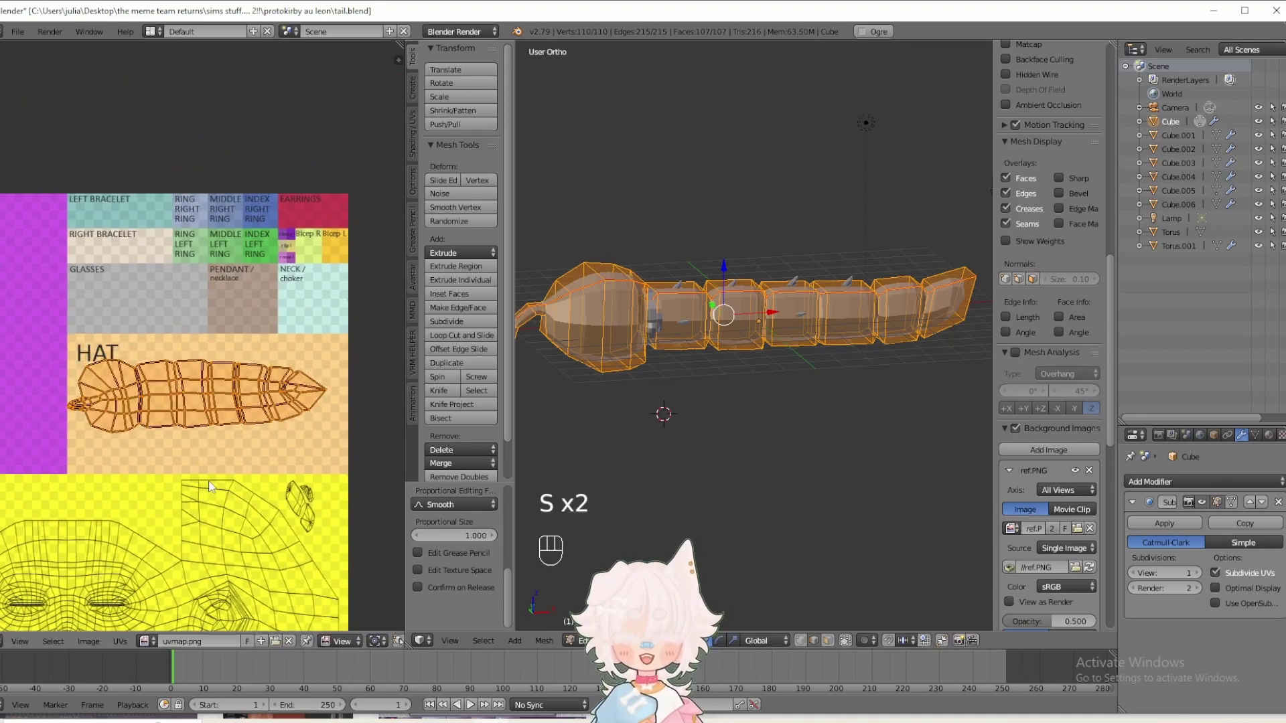
key("h")
key("ctrl+z")
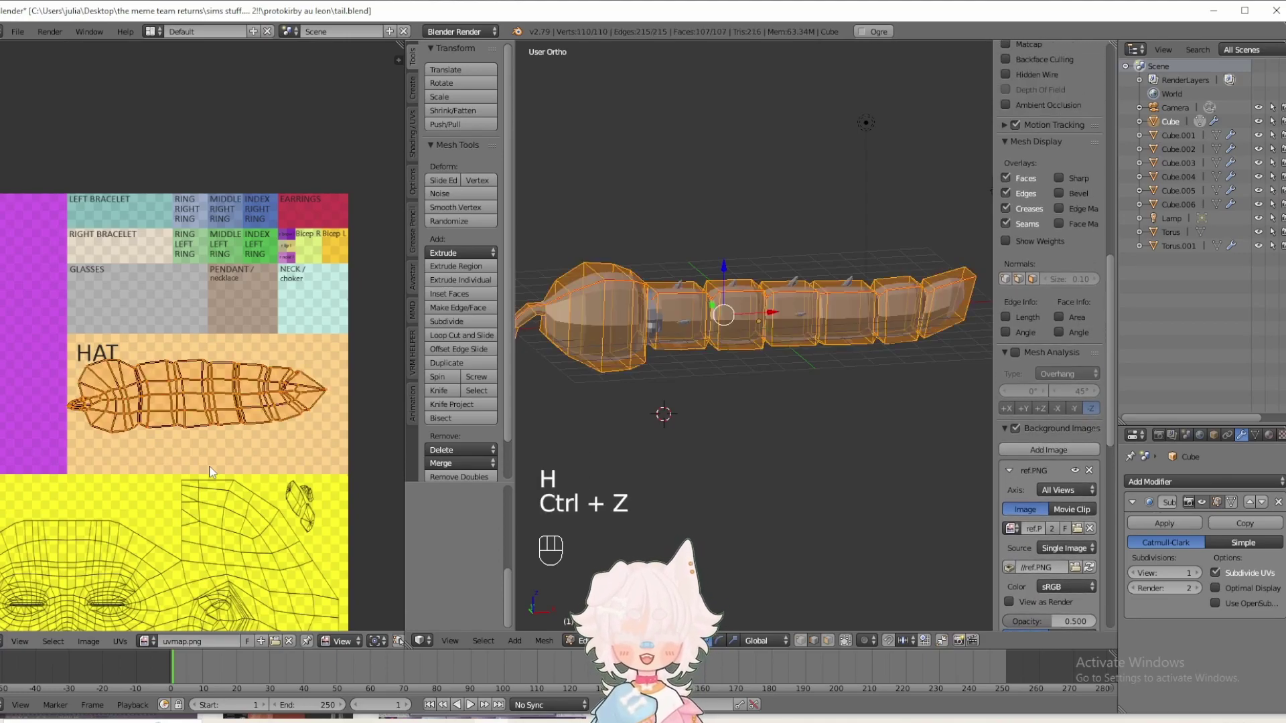
key("g")
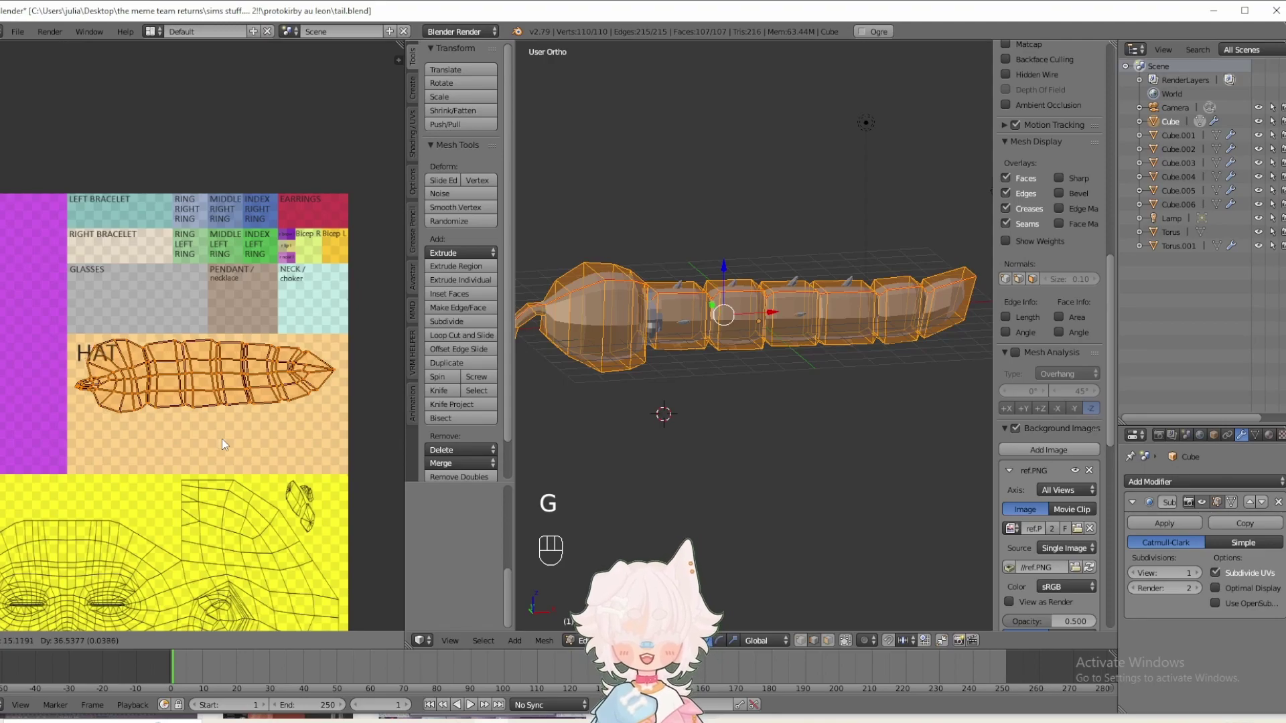
left_click(223, 439)
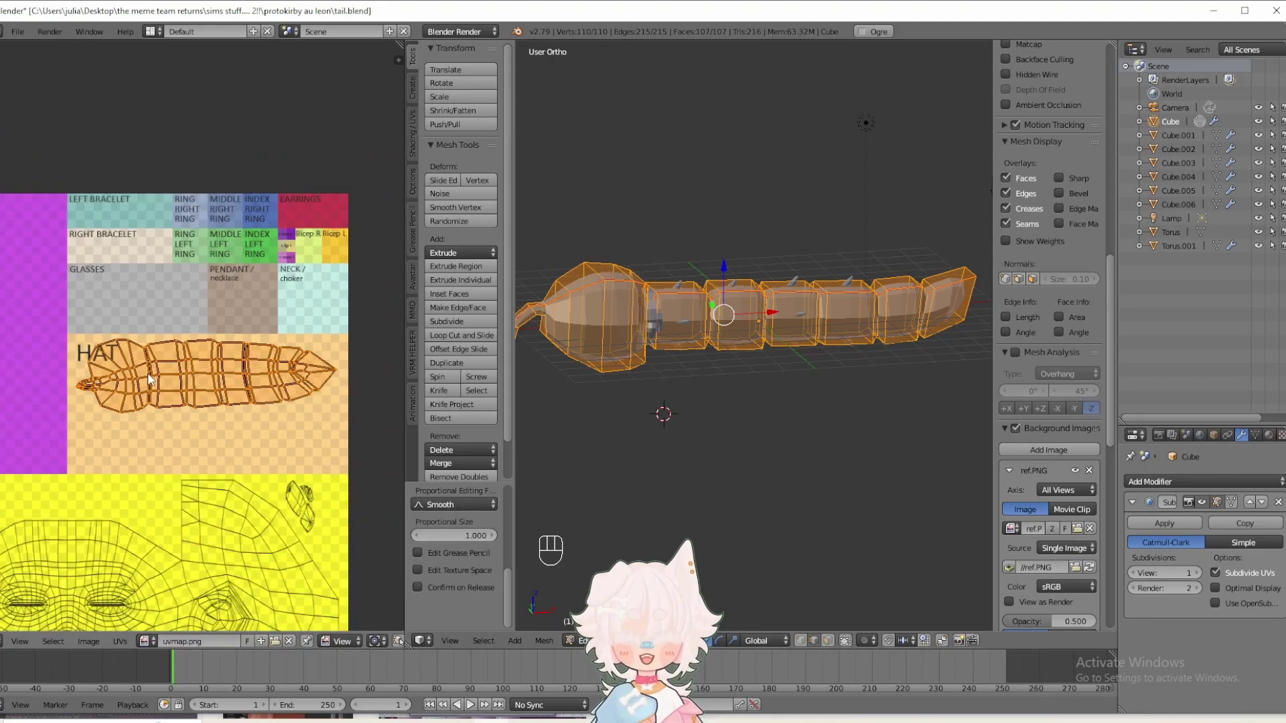
- Deselect the tail body's UVs and inspect the island's placement on the whole texture template
key("a")
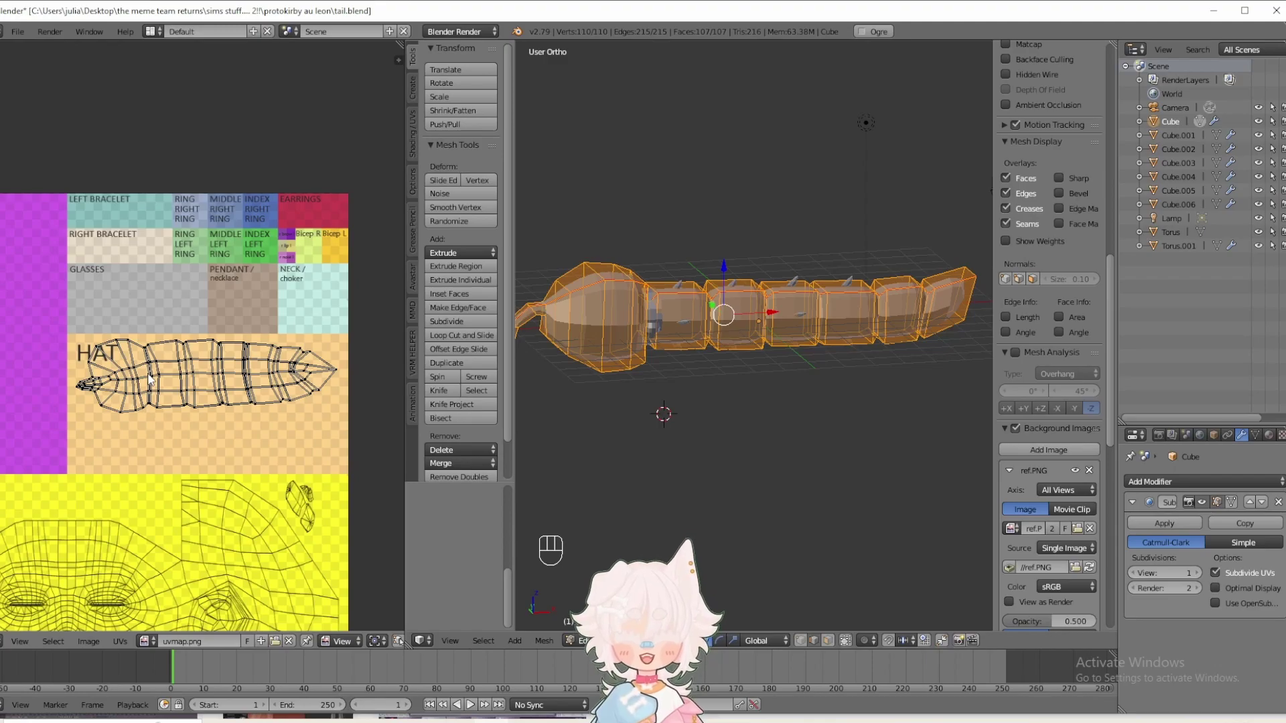
middle_click_drag(669, 375, 664, 451, "shift")
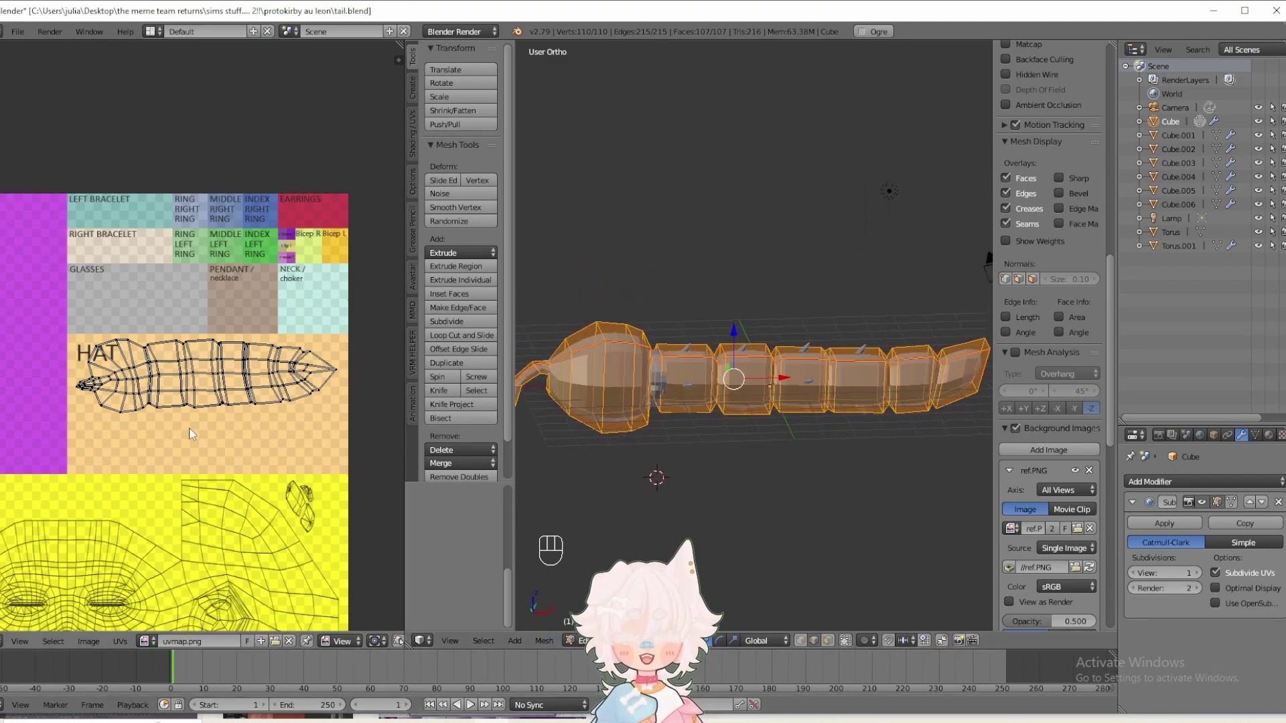
scroll(201, 462, "down", 3)
scroll(257, 341, "down", 3)
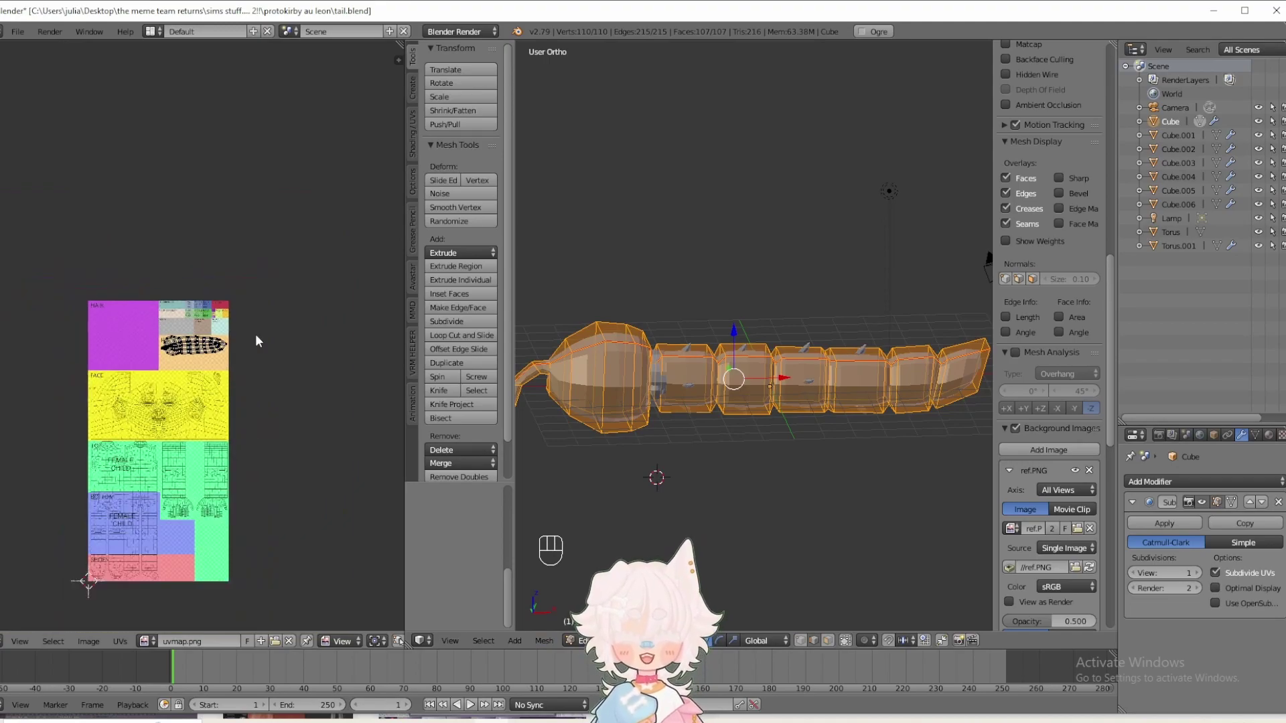
scroll(101, 334, "up", 3)
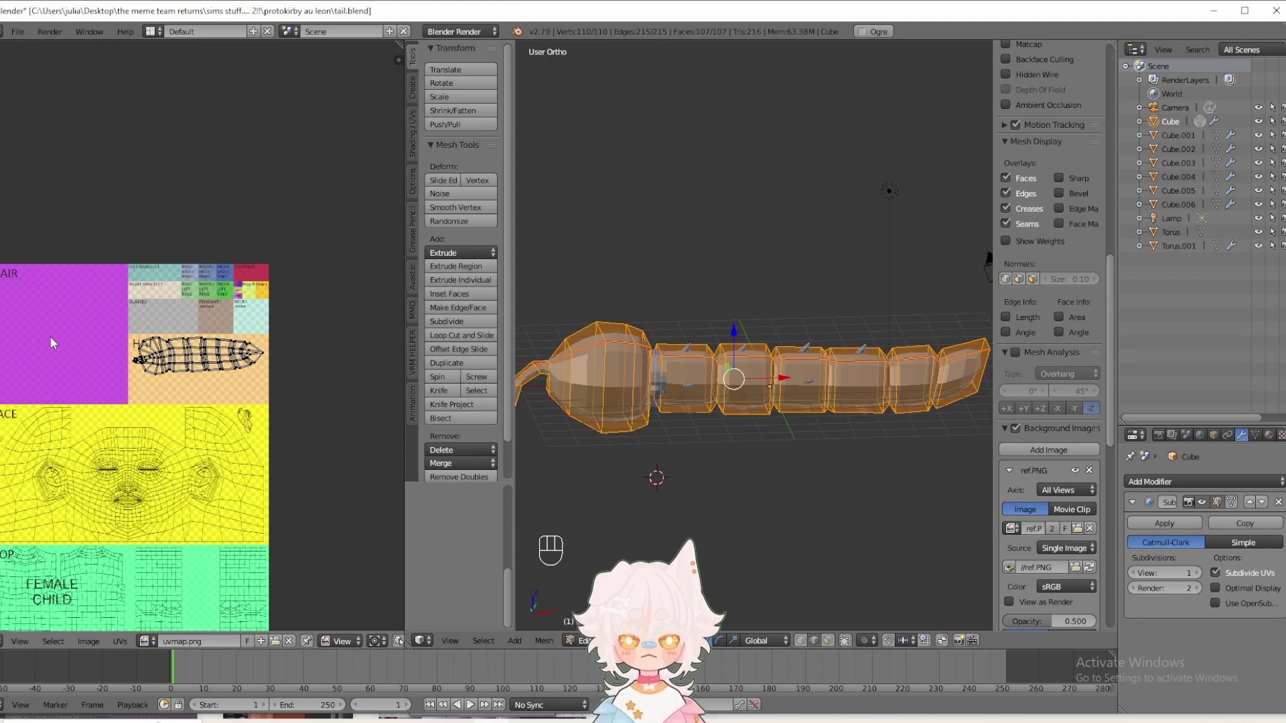
scroll(245, 350, "up", 2)
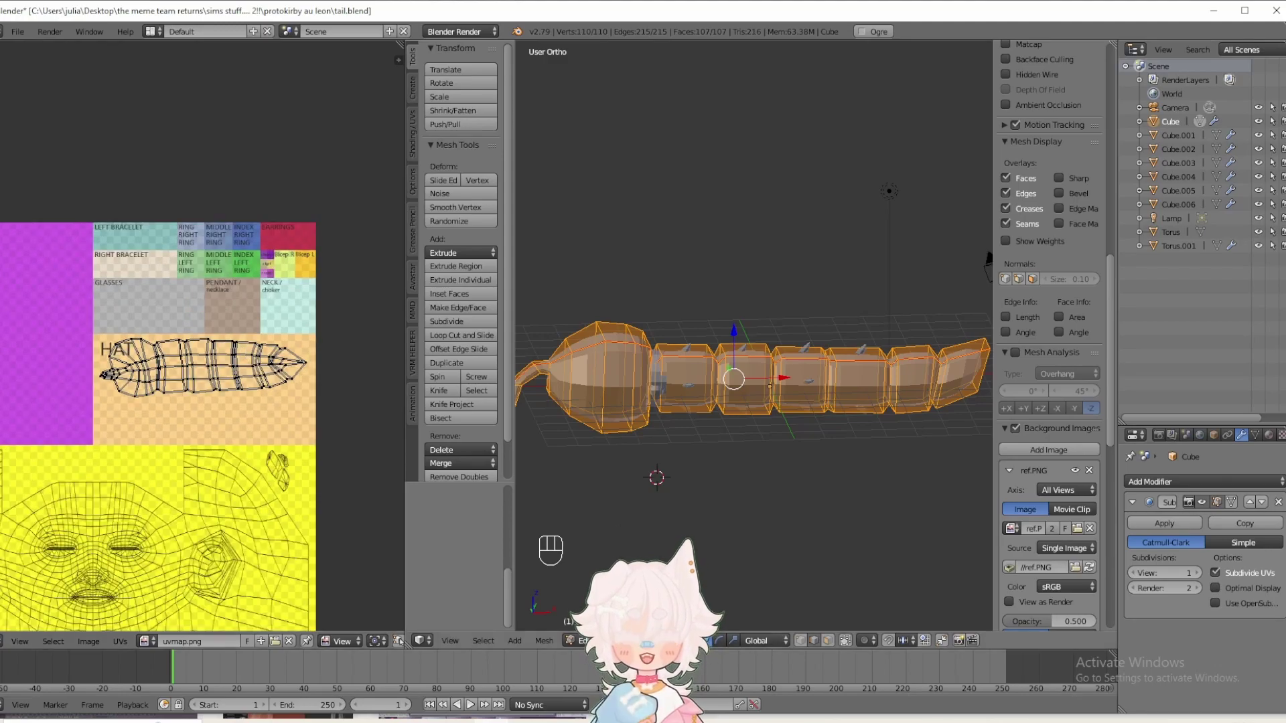
- Leave edit mode on the tail body and save the blend file
key("Tab")
middle_click_drag(728, 451, 210, 160)
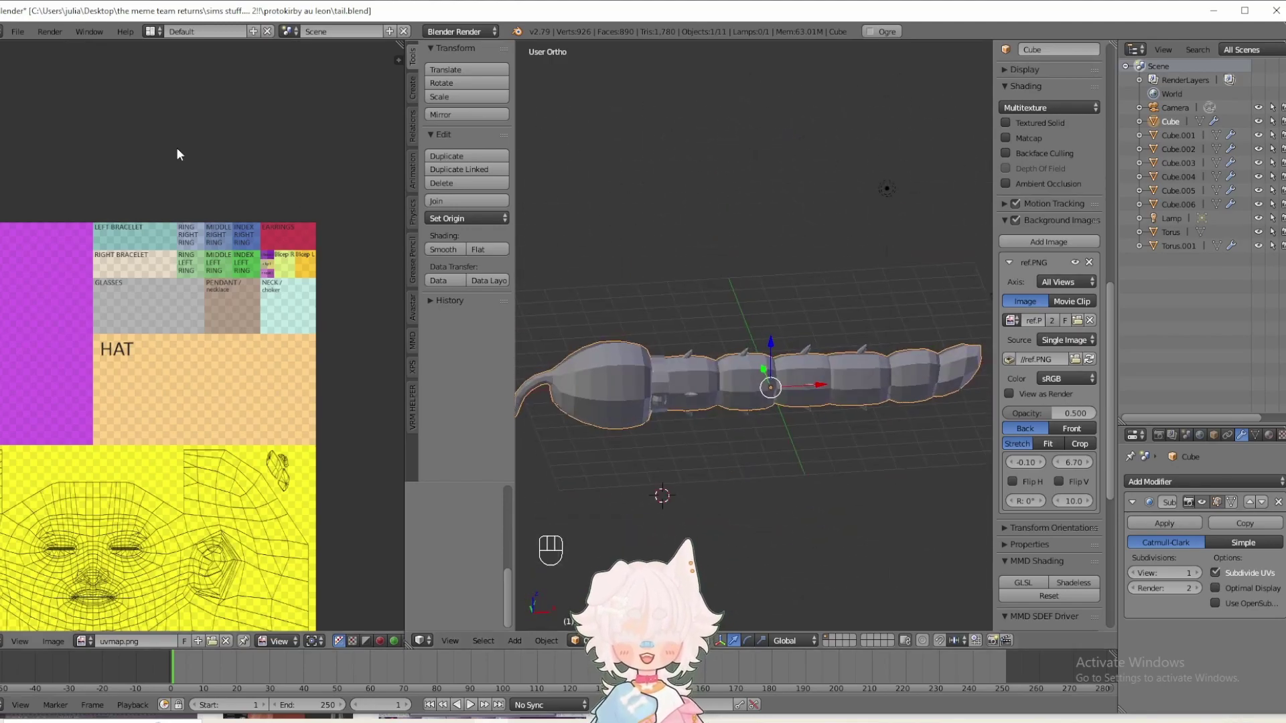
left_click(18, 31)
left_click(39, 151)
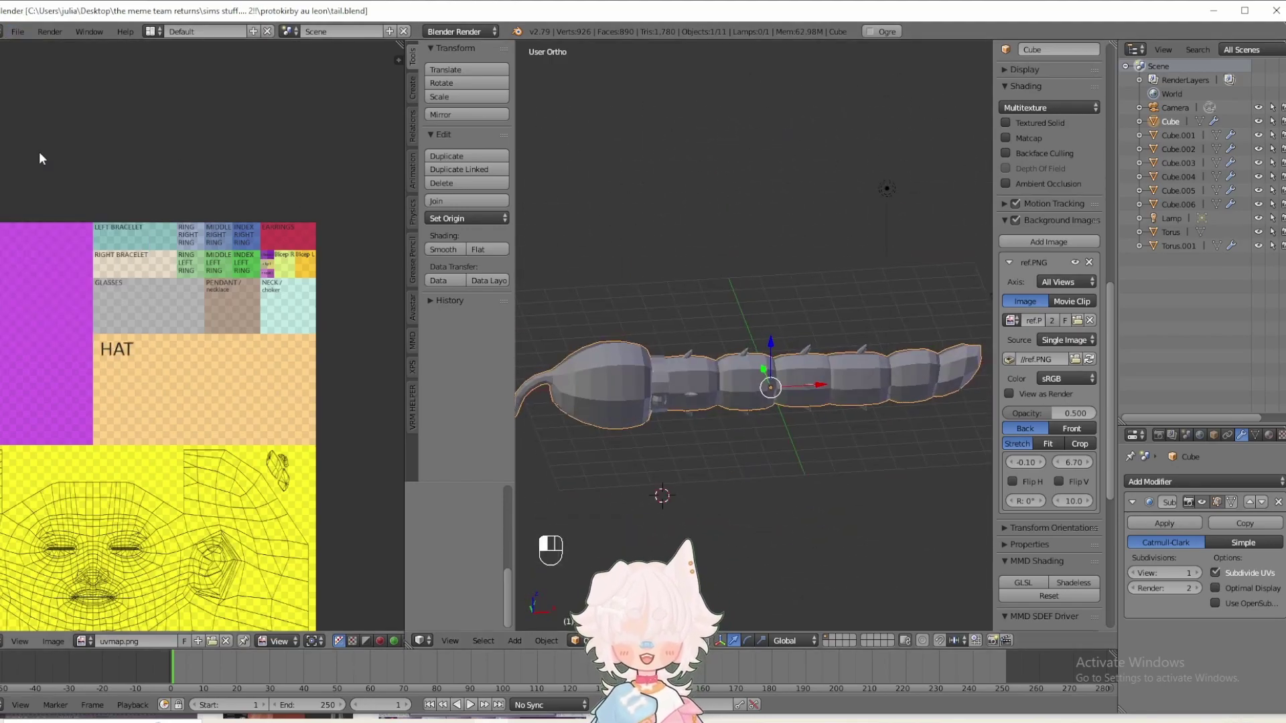
middle_click_drag(657, 436, 744, 415, "shift")
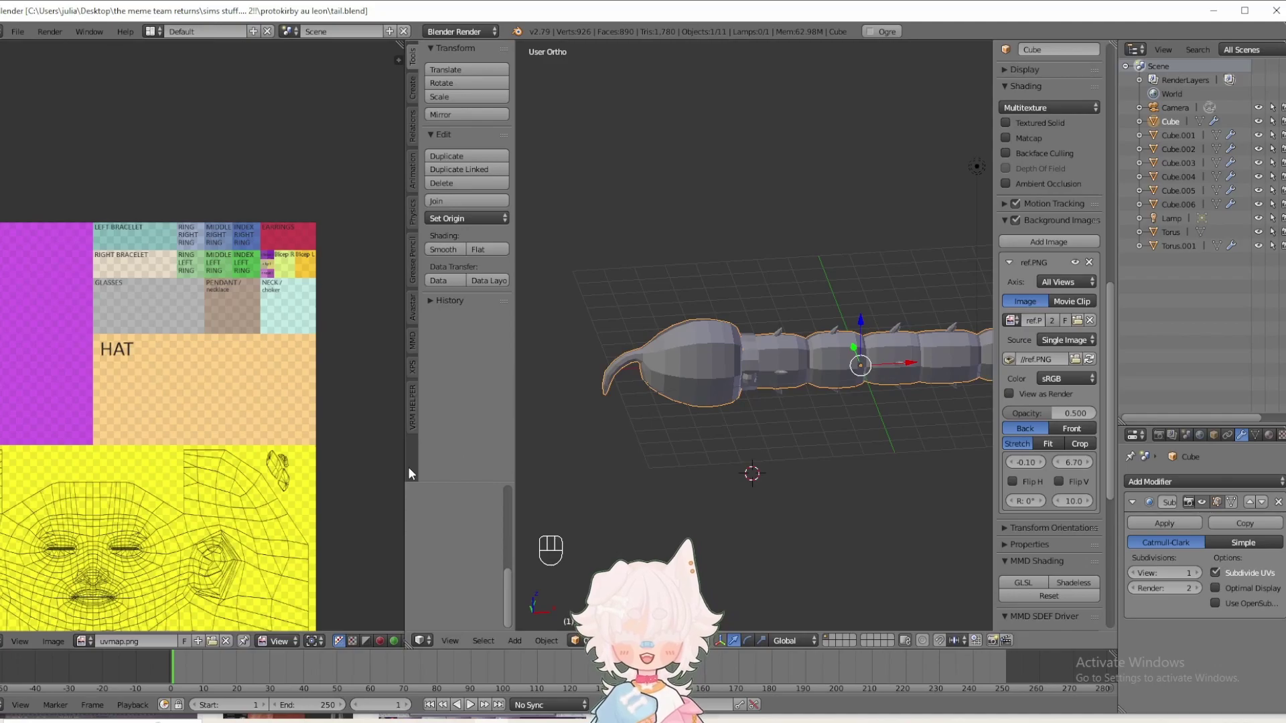
- Narrow the UV editor, set the tail body's shading to smooth, and select the cuff's side rings
left_click_drag(405, 464, 344, 466)
scroll(741, 393, "up", 2)
mouse_move(741, 393)
middle_mouse_down("shift")
mouse_move(679, 408)
mouse_move(702, 442)
mouse_move(623, 371)
middle_mouse_up("shift")
left_click(380, 249)
right_click(628, 381)
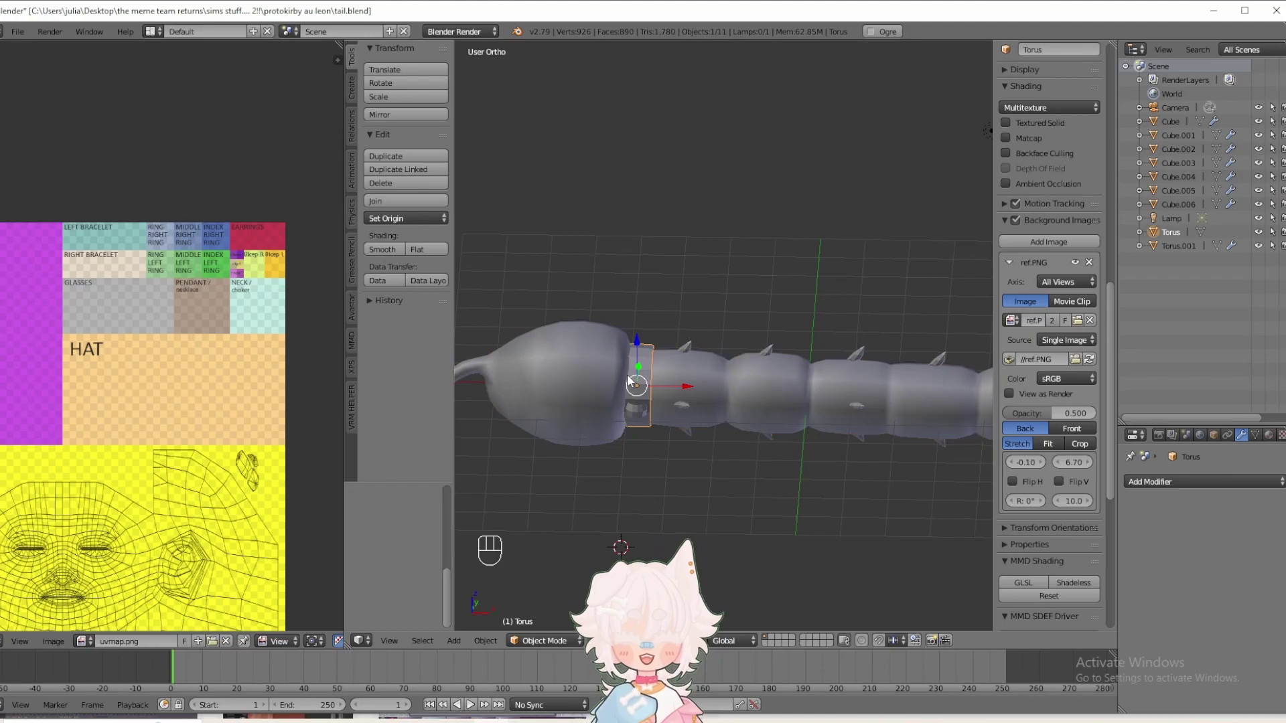
right_click(643, 410)
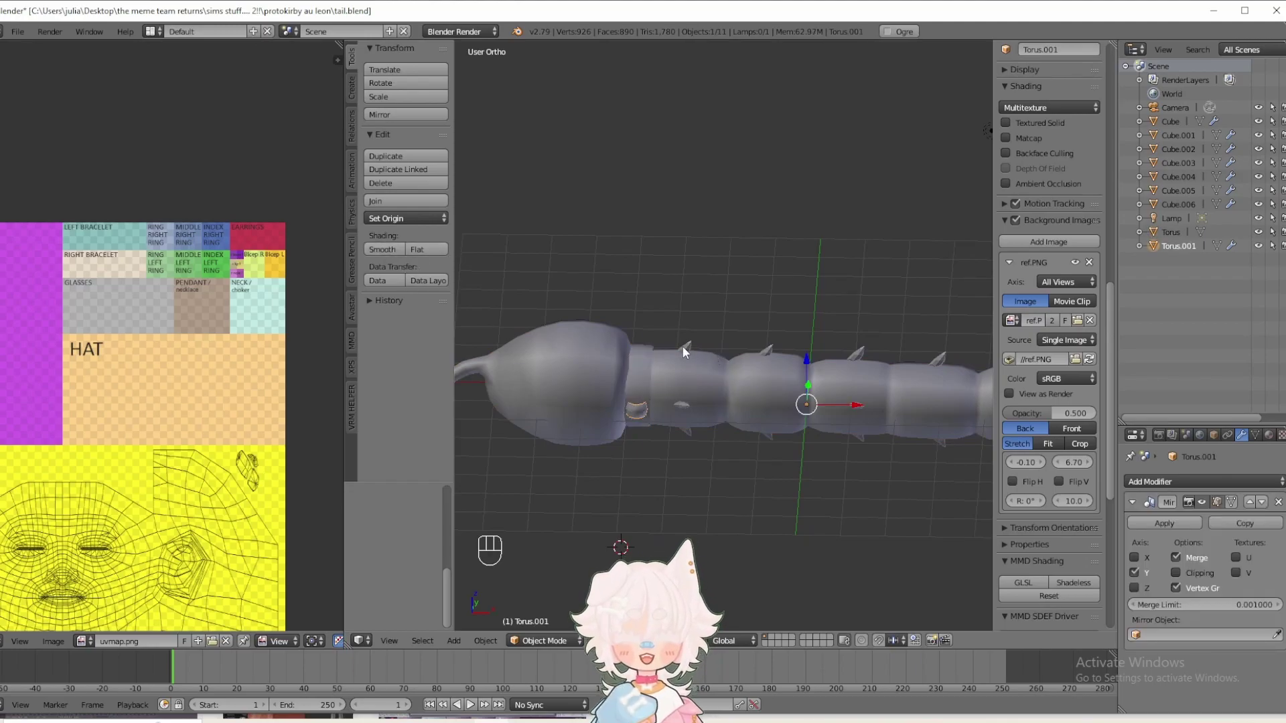
- Apply the subdivision modifier on the tail body (Cube) and the subdivision and mirror modifiers on the Cube.001 spikes
left_click(1172, 123)
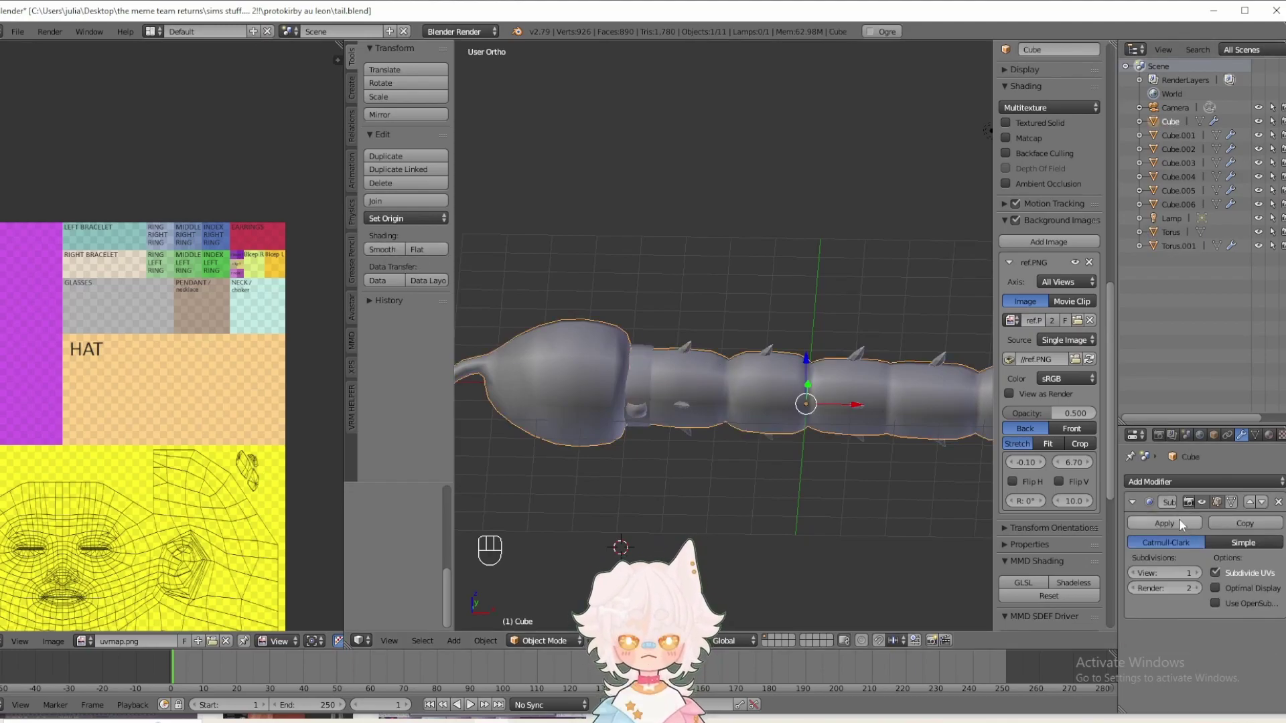
left_click(1170, 523)
left_click(1173, 136)
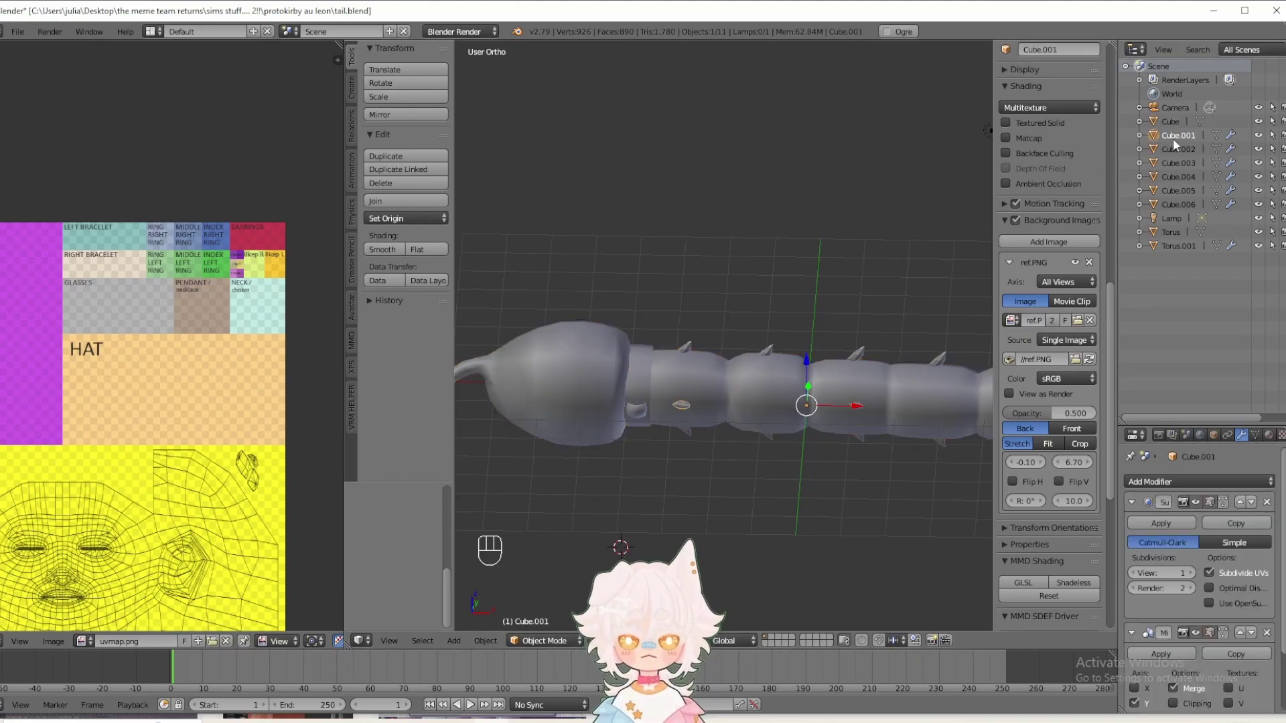
left_click(1156, 525)
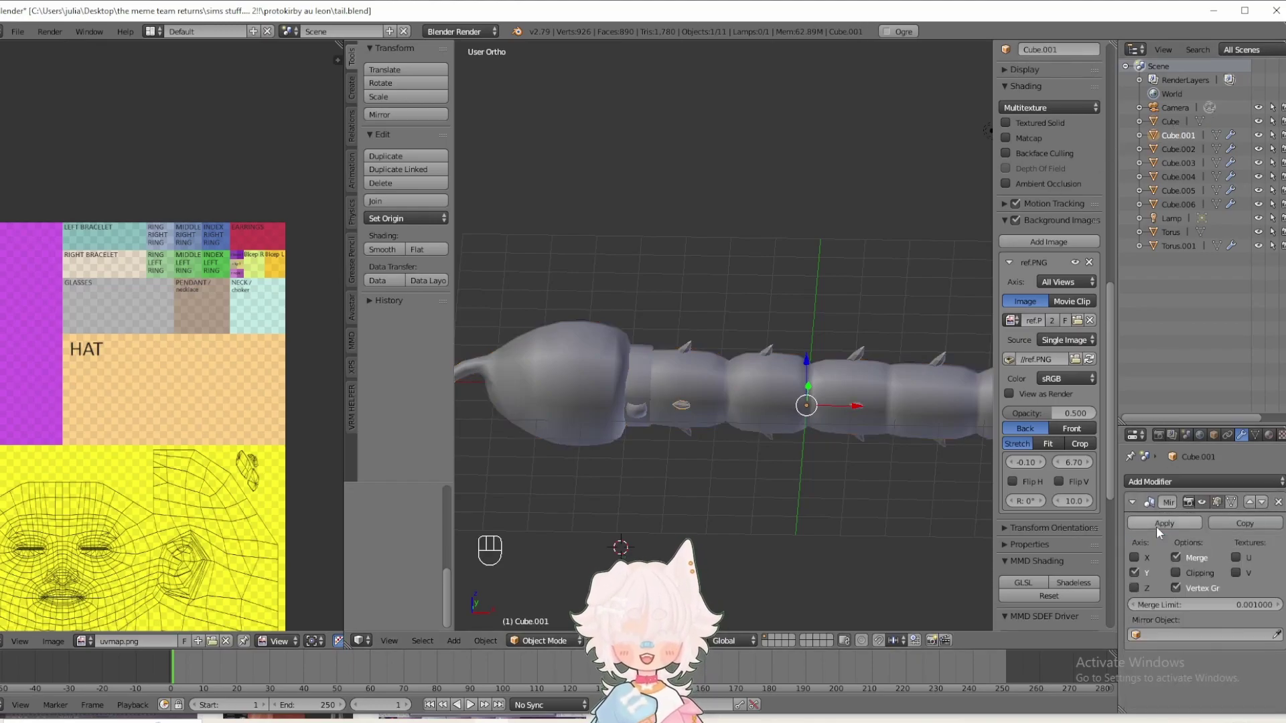
left_click(1156, 525)
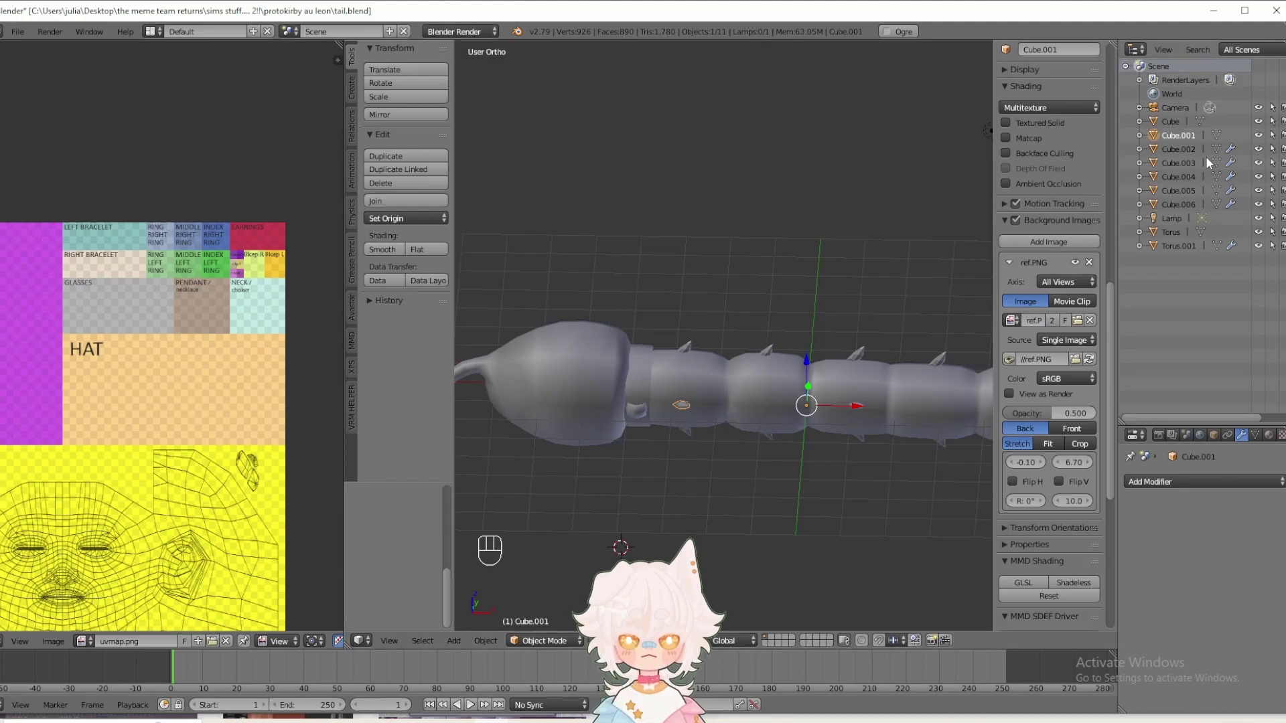
- Apply the subdivision and mirror modifiers on the Cube.002 and Cube.003 spikes
left_click(1184, 150)
left_click(1160, 523)
left_click(1161, 523)
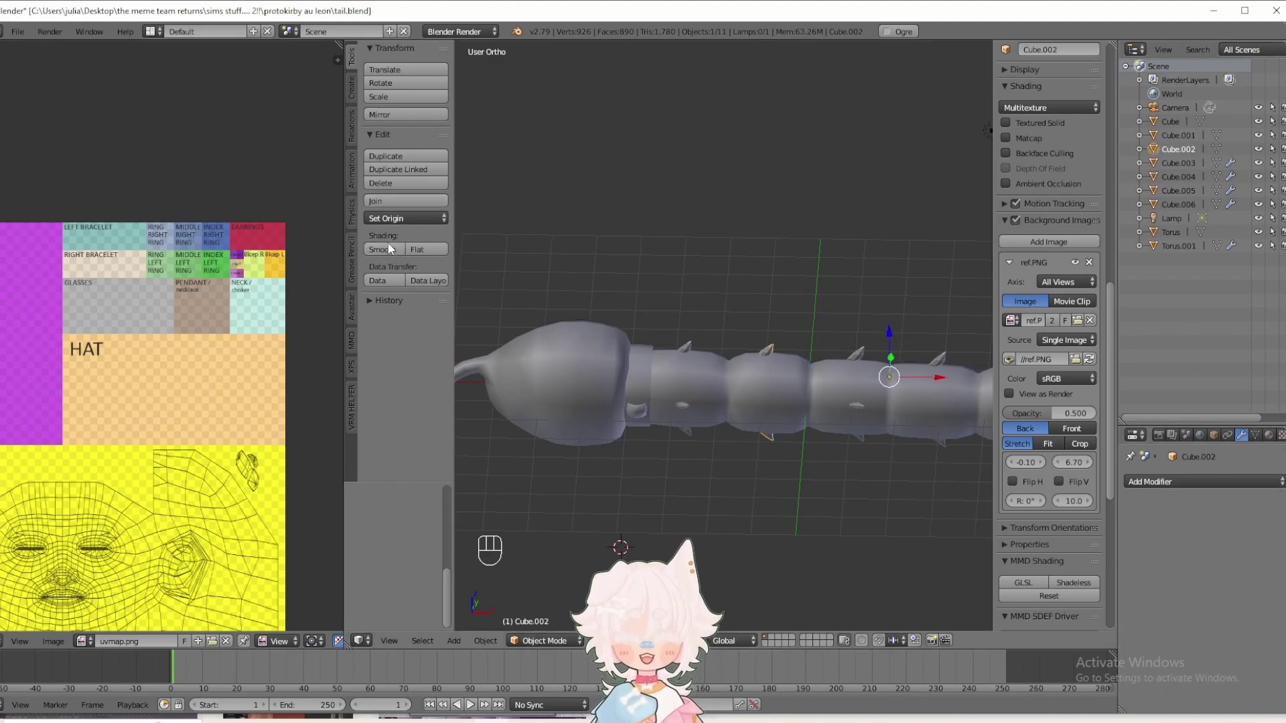
middle_click_drag(838, 361, 736, 361, "shift")
left_click(1178, 163)
left_click(1165, 527)
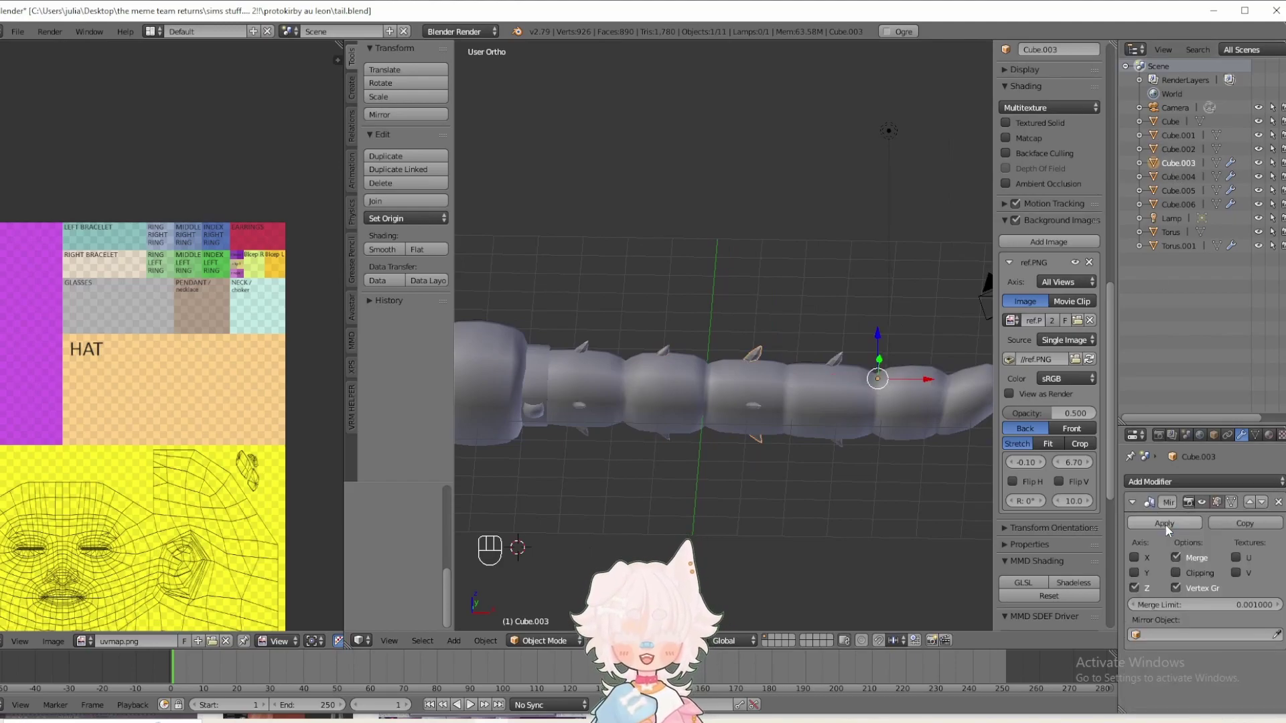
left_click(1166, 526)
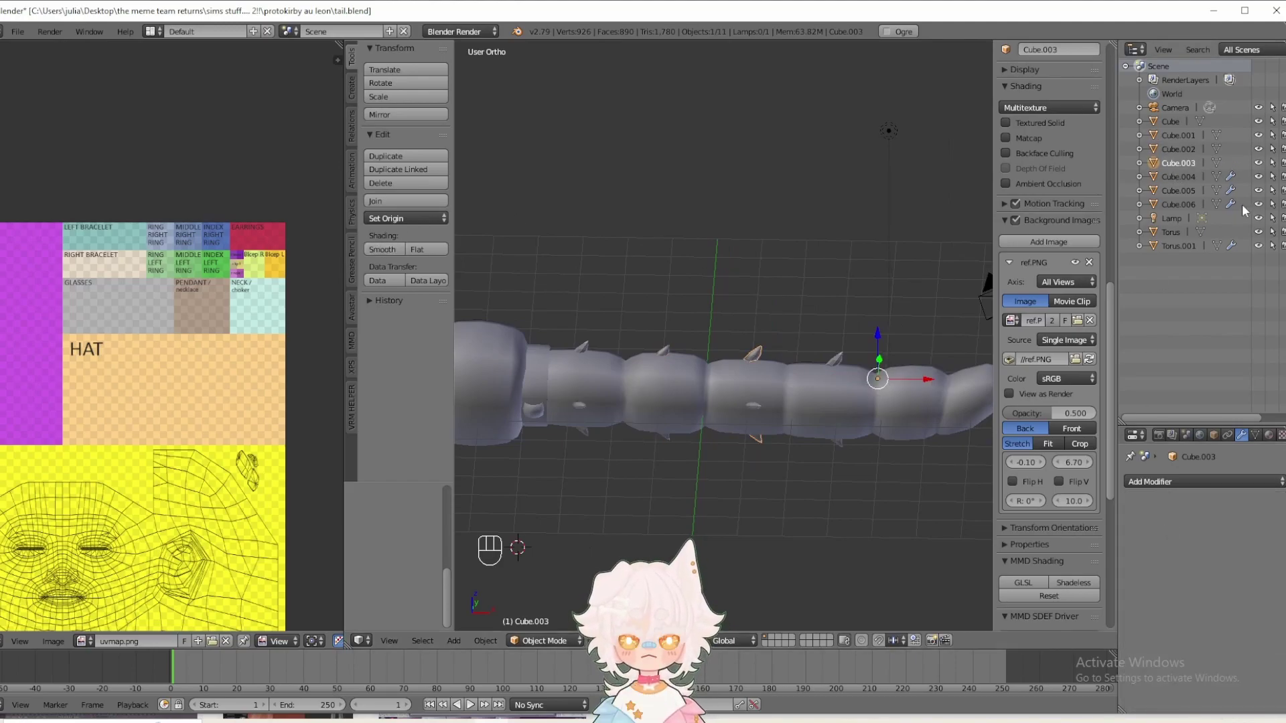
- Apply all modifiers on the Cube.004, Cube.005 and Cube.006 spikes
left_click(1178, 177)
left_click(1164, 523)
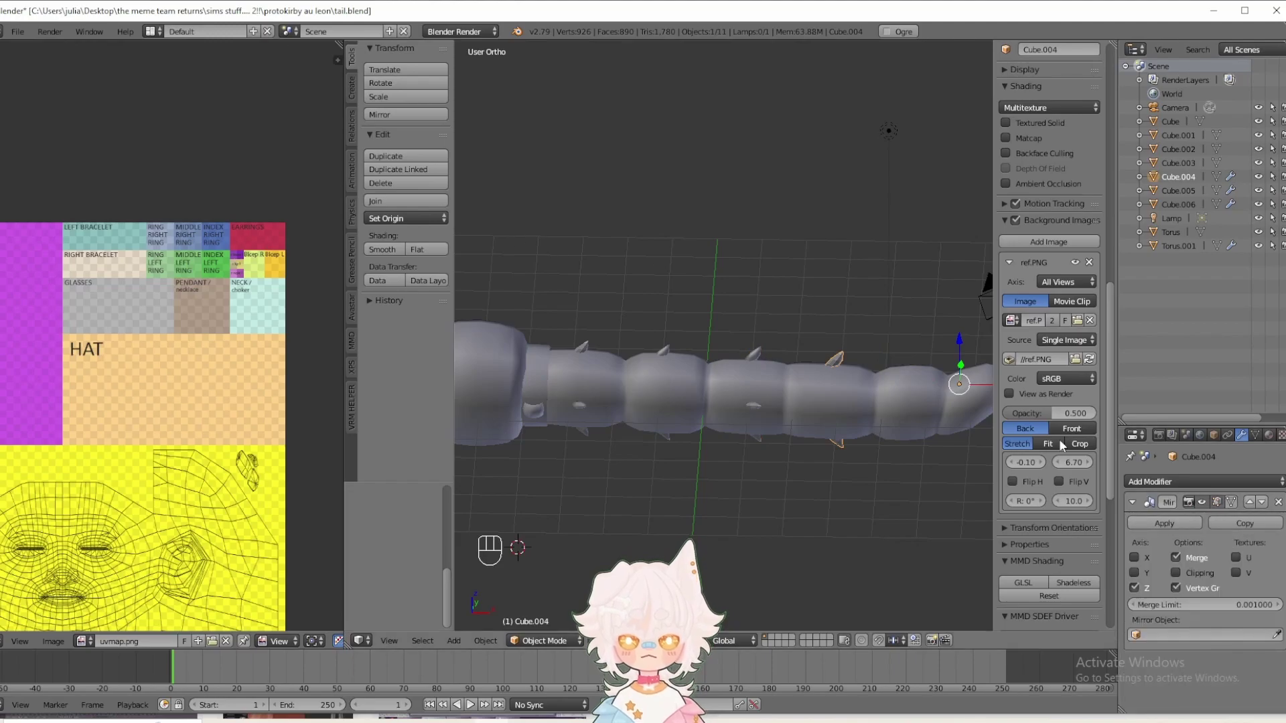
left_click(1145, 524)
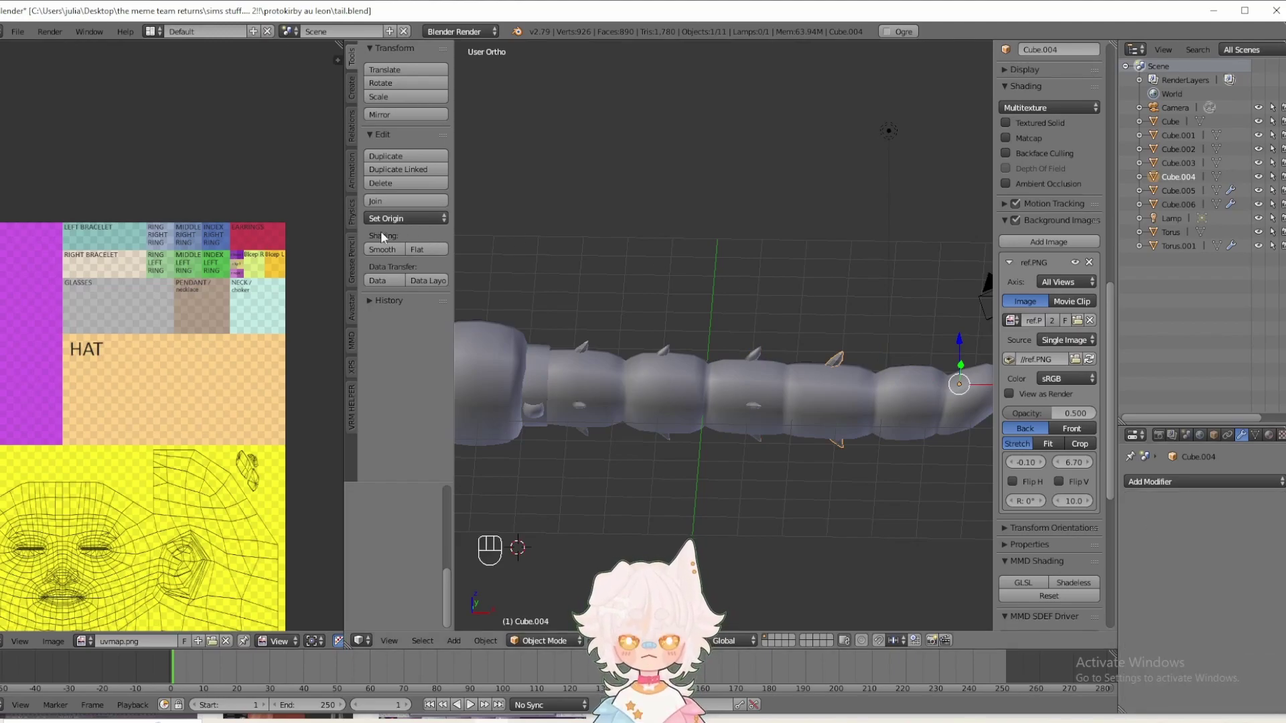
left_click(1178, 191)
left_click(1168, 529)
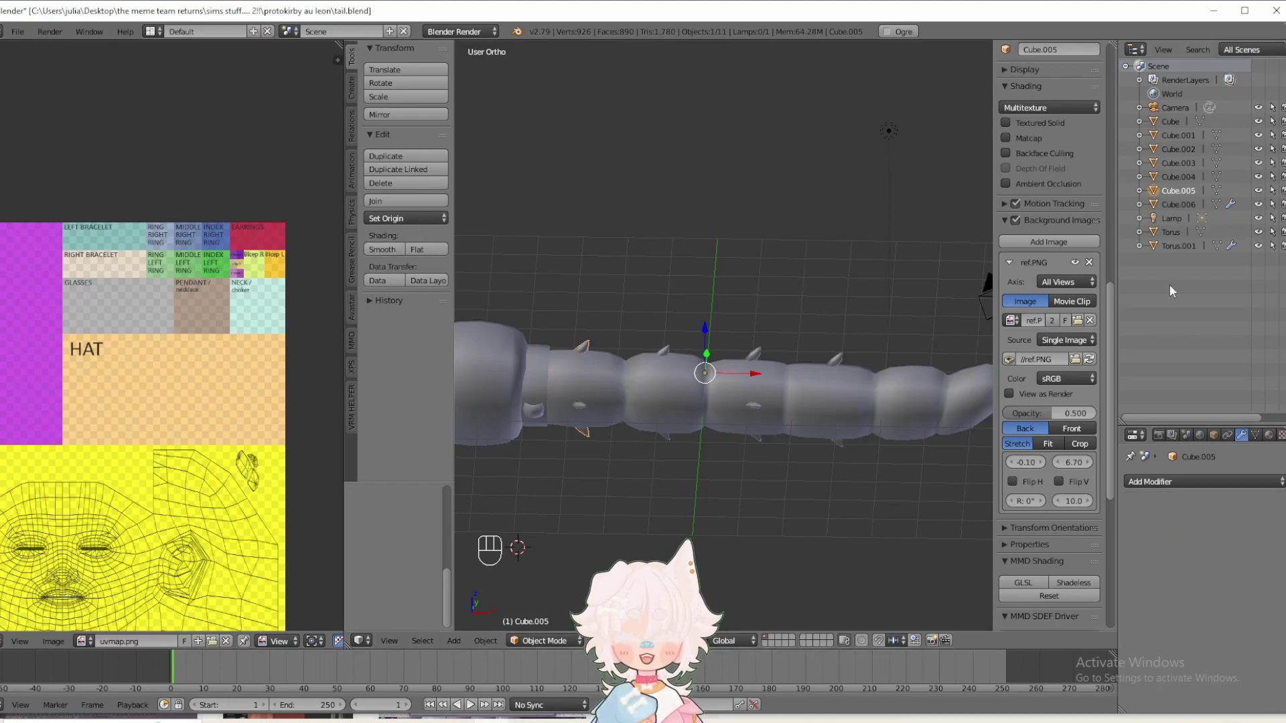
left_click(1178, 204)
left_click(1145, 525)
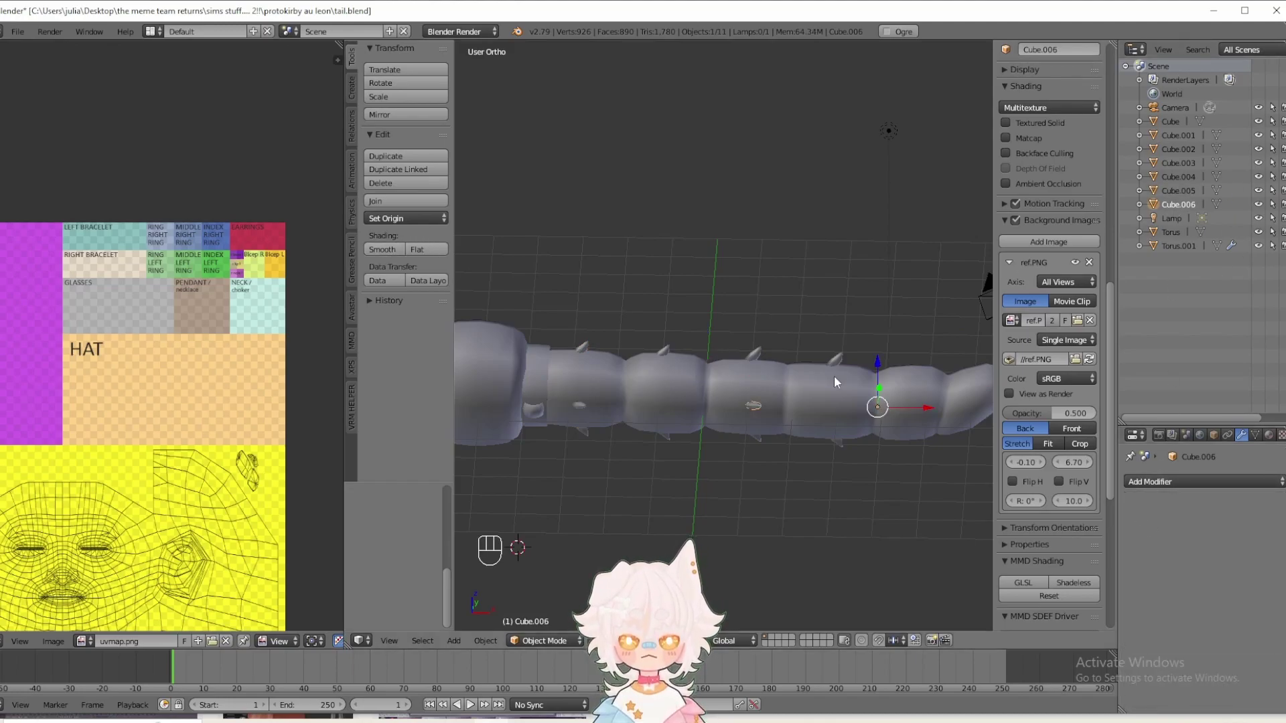
- Check the cuff (Torus) for modifiers and apply the mirror modifier on the side rings (Torus.001)
middle_click_drag(743, 335, 779, 360)
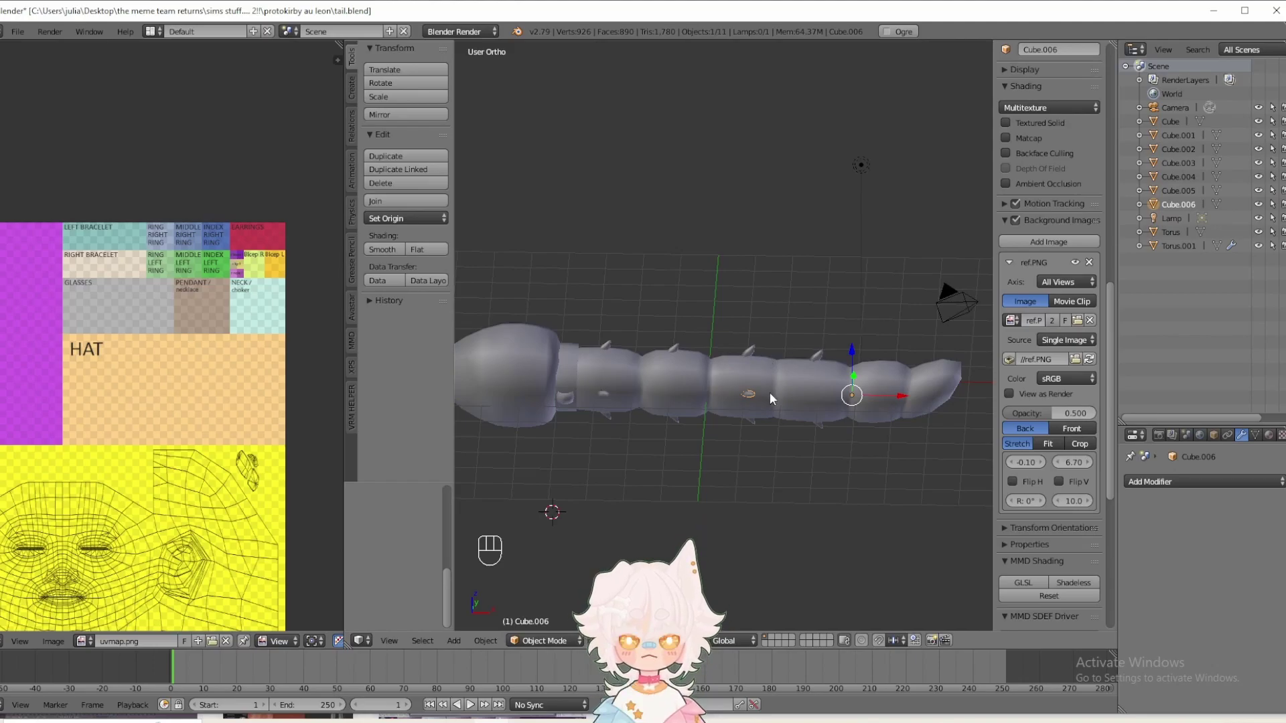
left_click(1171, 232)
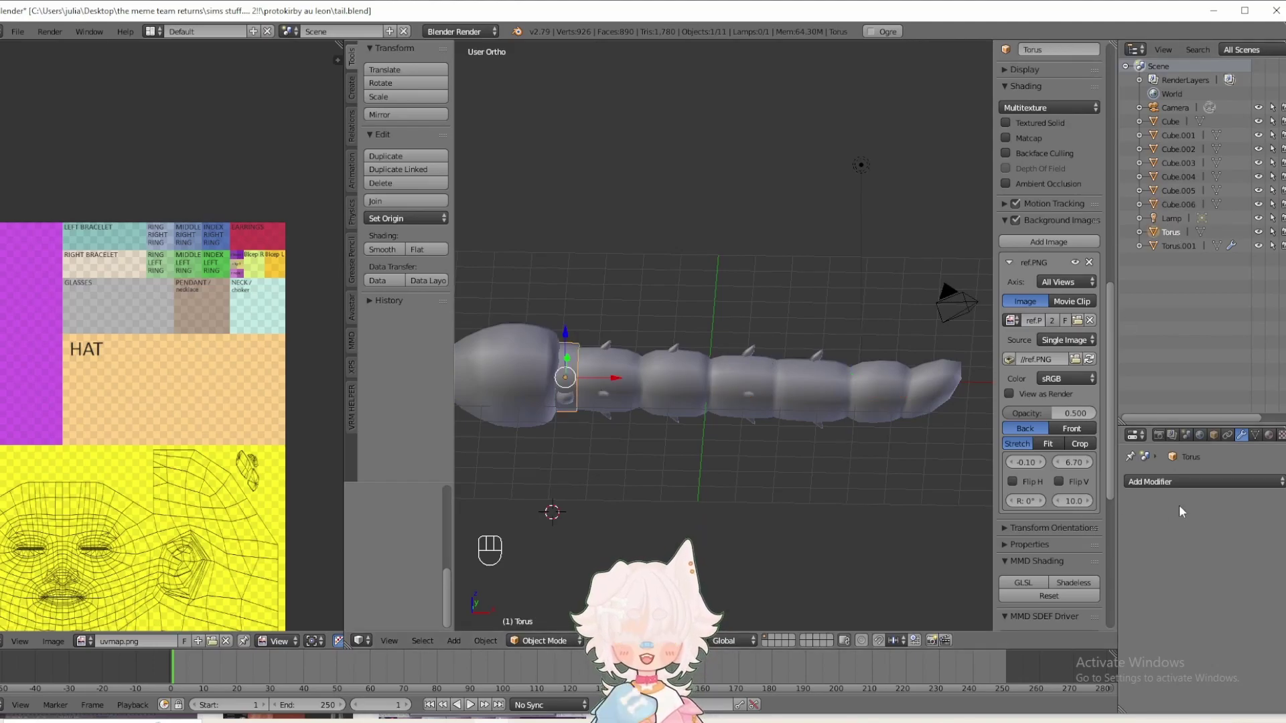
left_click(1178, 247)
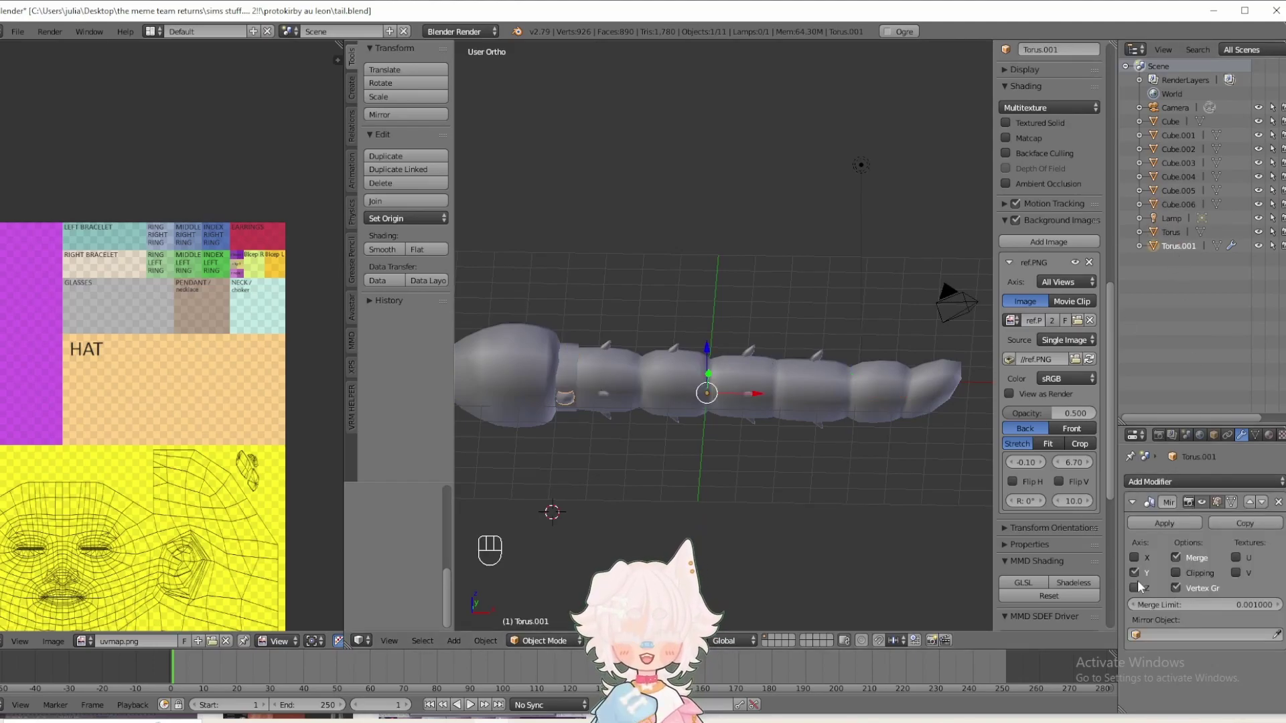
left_click(1182, 524)
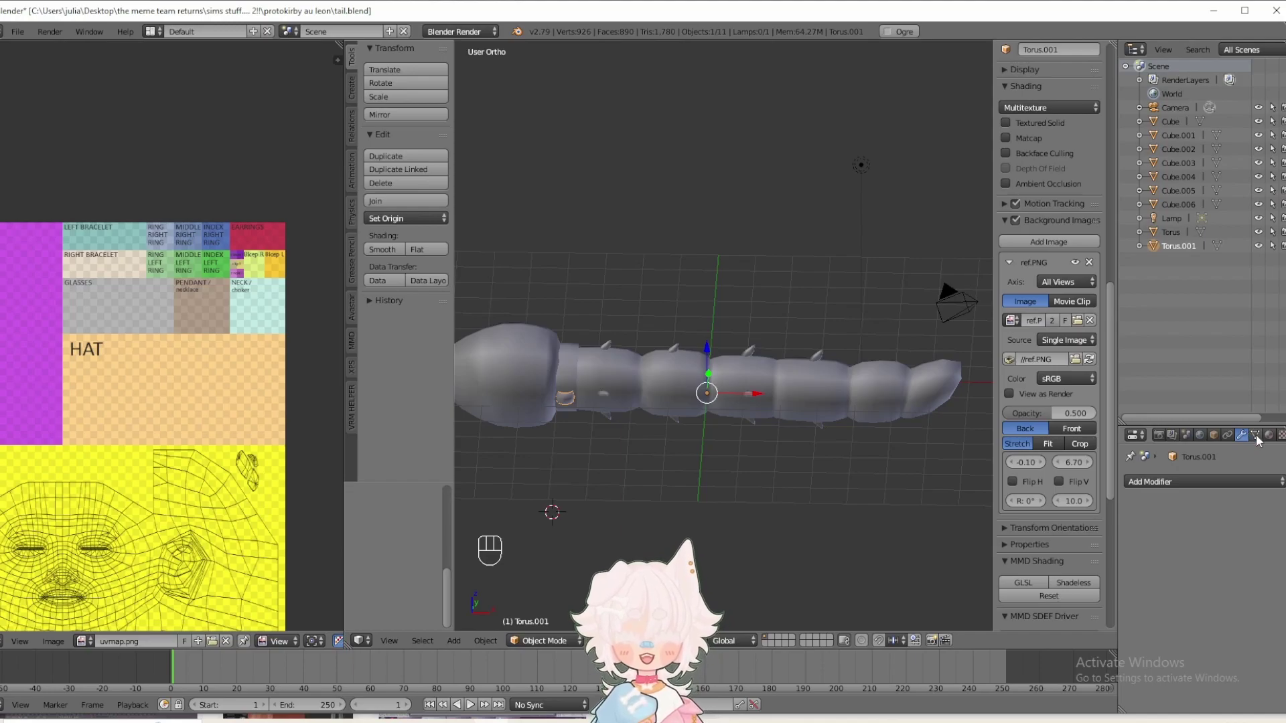
- Select the tail body, all spikes, the cuff and the side rings and join them into one mesh
left_click(1169, 131, "shift")
left_click(1169, 131)
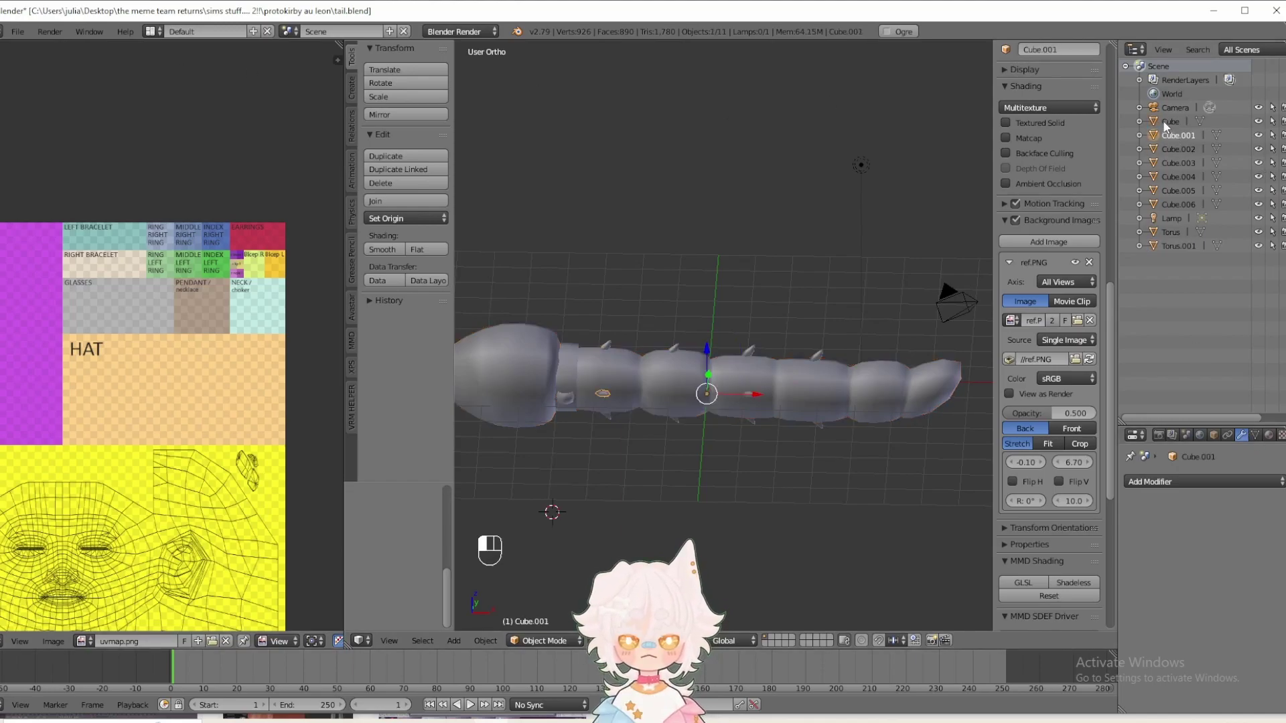
left_click(1169, 122, "shift")
left_click(1174, 149, "shift")
left_click(1174, 163, "shift")
left_click(1176, 177, "shift")
left_click(1176, 191, "shift")
left_click(1177, 204, "shift")
left_click(1172, 232, "shift")
left_click(1177, 246, "shift")
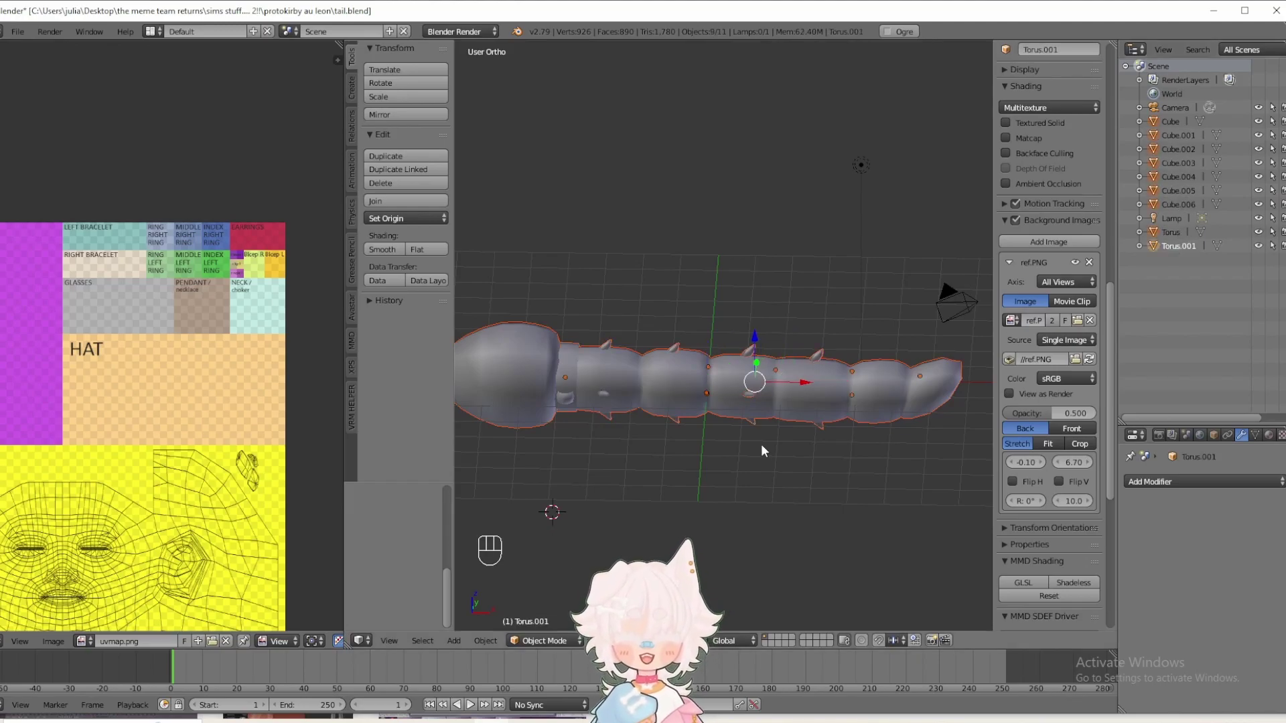
key("ctrl+j")
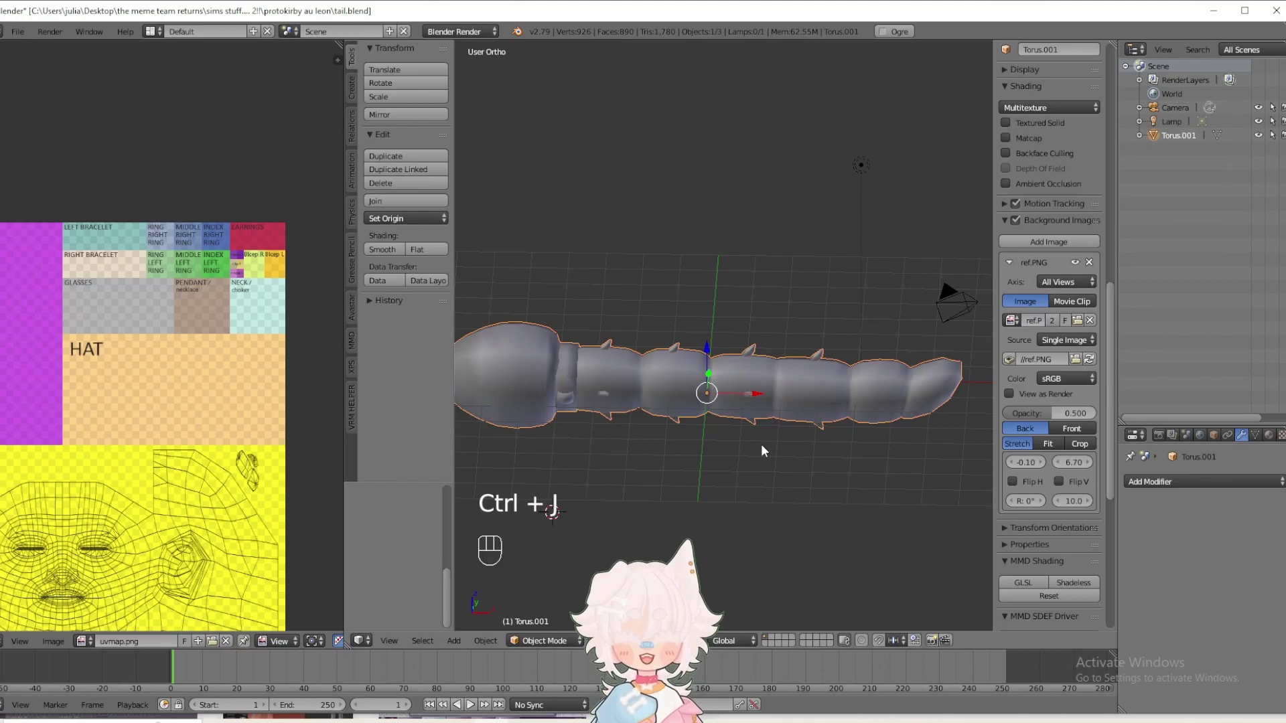
- In Edit Mode on the joined tail, scale, rotate and move the spike UV island within the HAT area's lower corner
middle_click_drag(778, 415, 808, 392)
left_click(551, 640)
left_click(548, 609)
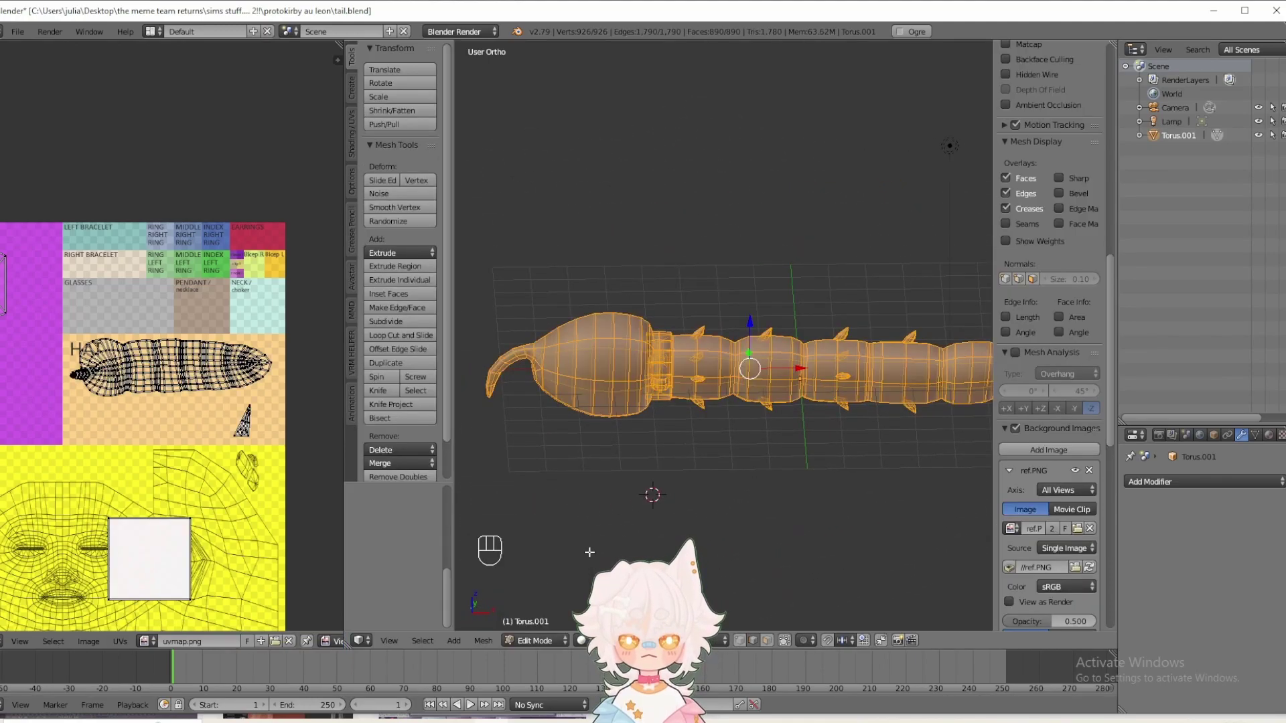
scroll(125, 421, "down", 3)
scroll(147, 405, "up", 2)
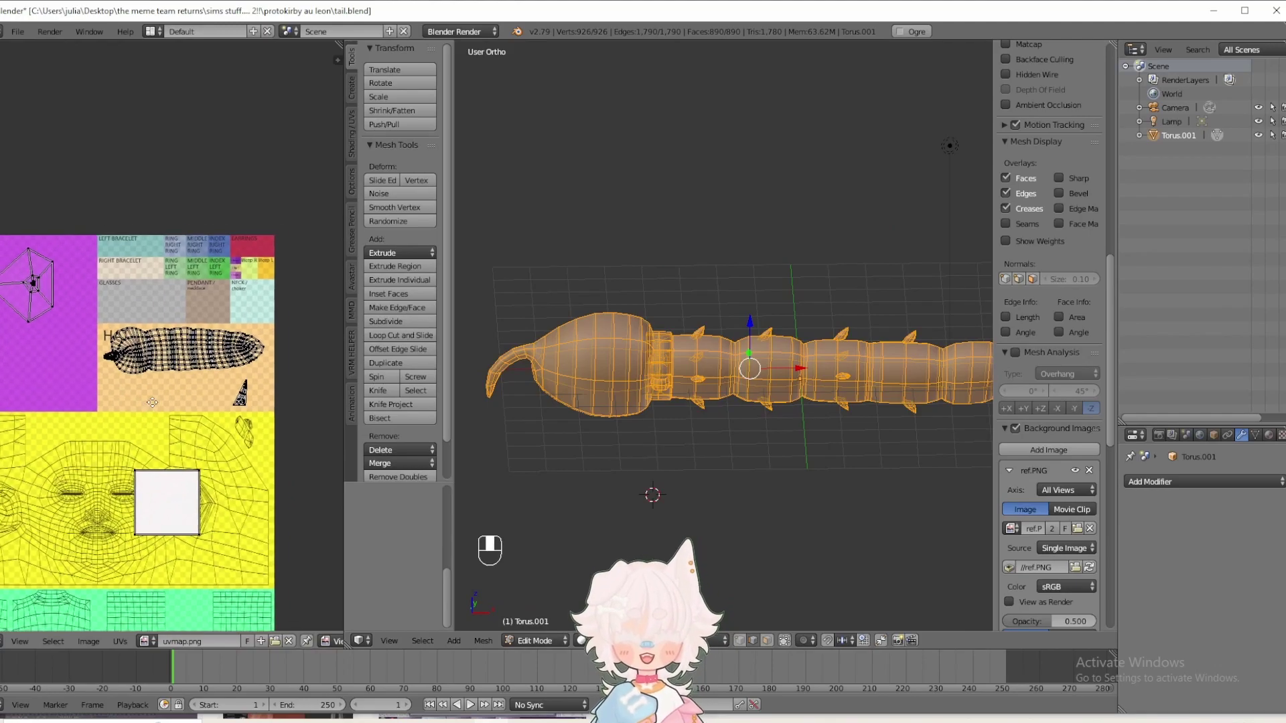
scroll(151, 415, "up", 1)
key("c")
left_click_drag(258, 432, 260, 392)
key("s")
left_click(310, 473)
key("r")
left_click(267, 509)
key("g")
left_click(268, 507)
key("a")
- Shrink the square UV island and place it in the HAT area, below the tail body and beside the spike island
key("c")
left_click_drag(137, 499, 191, 553)
right_click(180, 507)
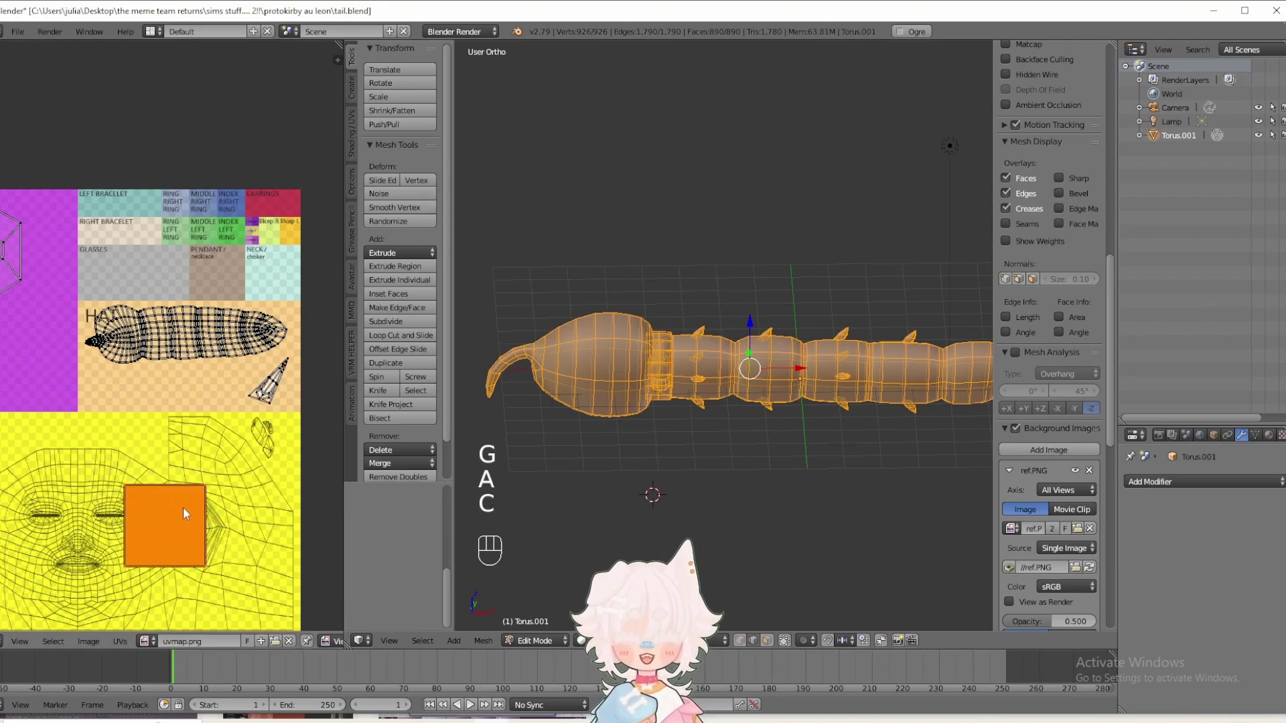
key("s")
left_click(174, 514)
key("g")
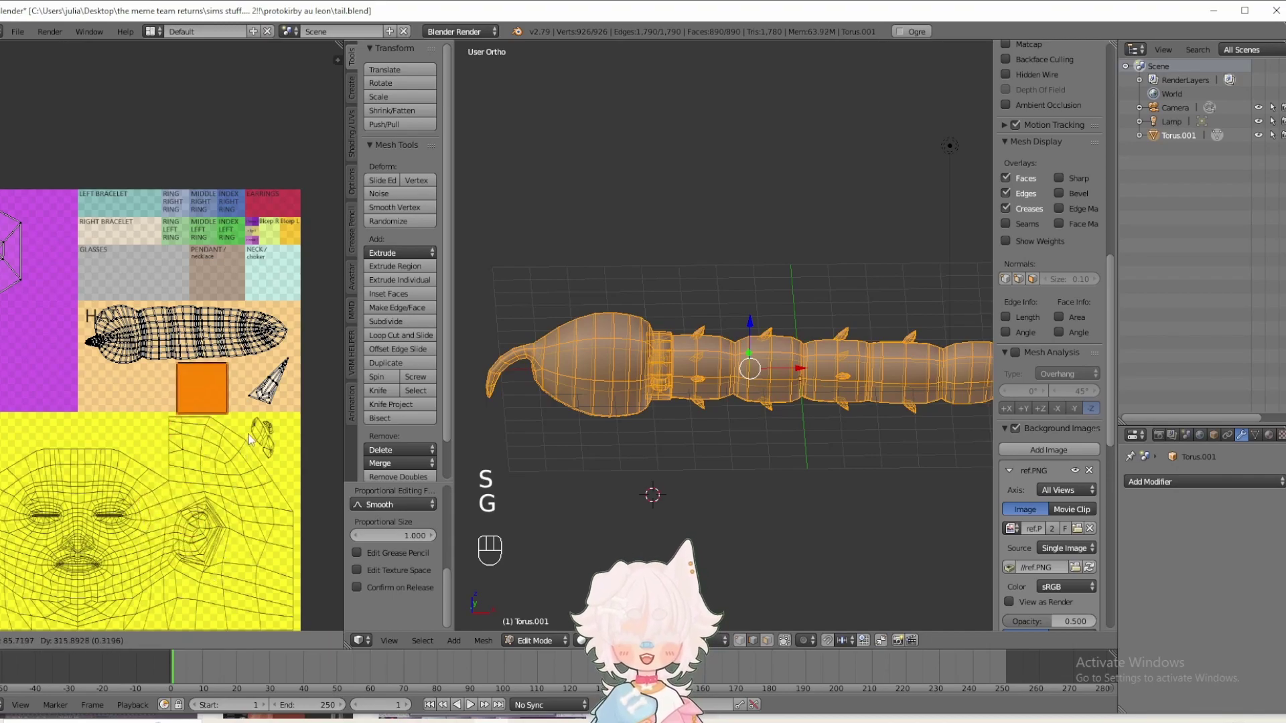
left_click(248, 438)
key("s")
left_click(268, 464)
key("g")
left_click(281, 458)
key("a")
- Move the star-shaped UV island from the purple area into the HAT area and shrink it to fit beside the square island
middle_click_drag(129, 450, 176, 482)
key("c")
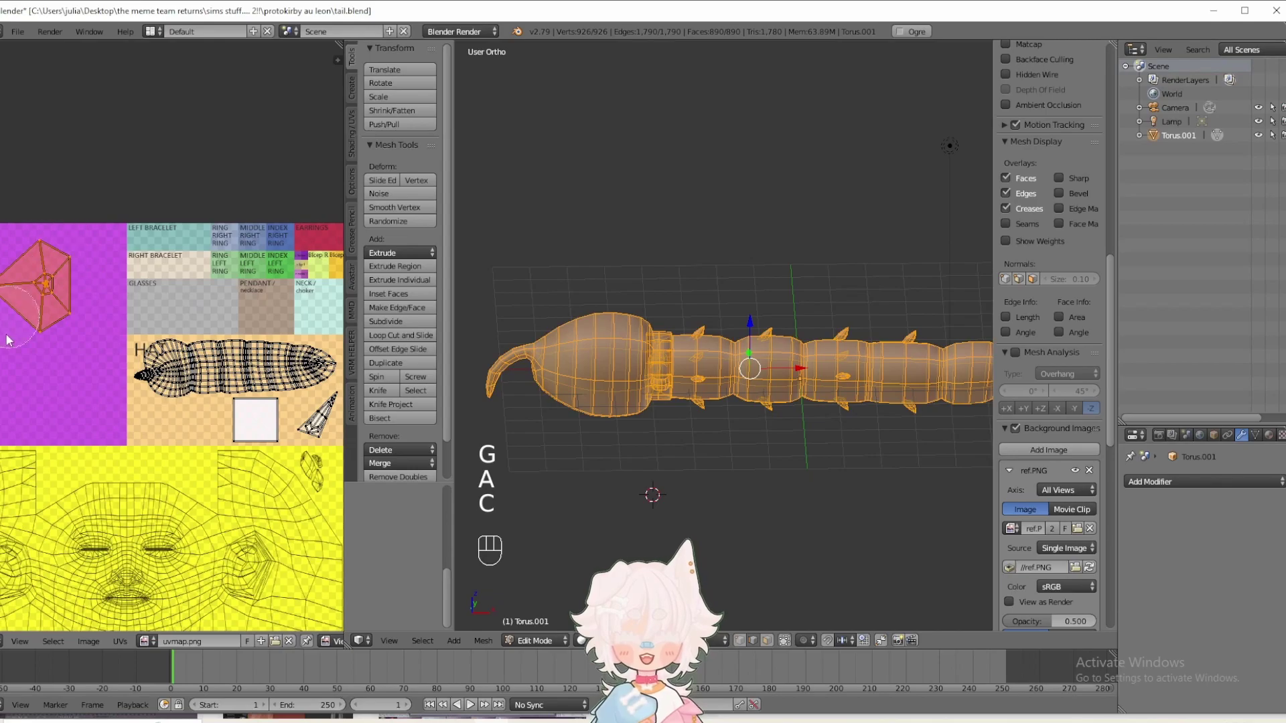
key("g")
left_click(256, 458)
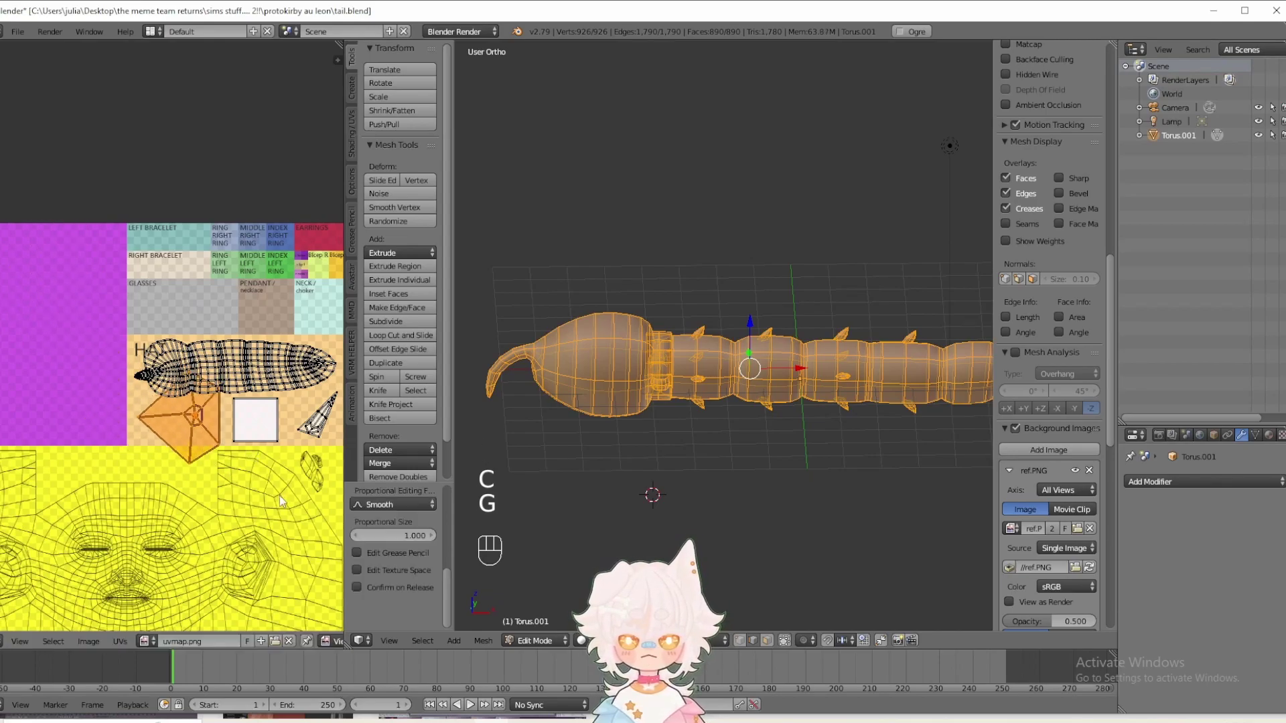
key("s")
left_click(218, 467)
key("g")
left_click(248, 456)
key("a")
middle_click_drag(245, 452, 171, 449)
scroll(171, 450, "up", 2)
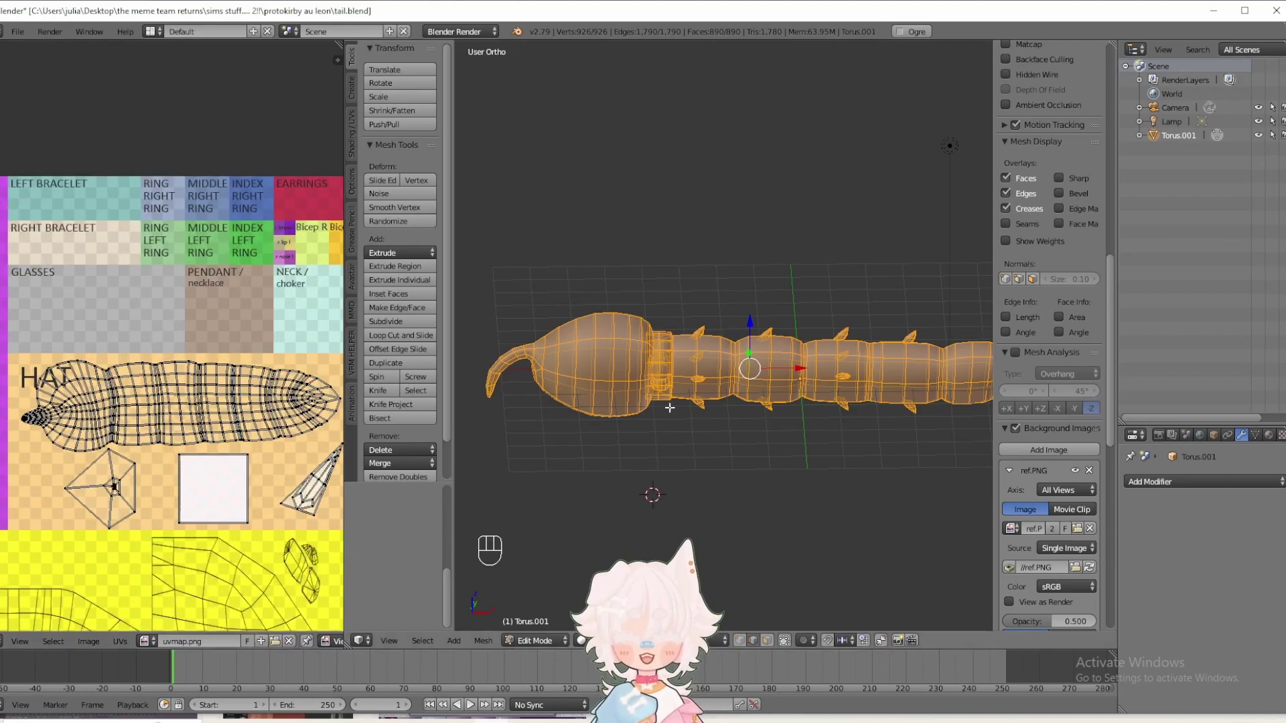
- Return the tail to Object Mode, deselect everything and save the blend file
key("KP_1")
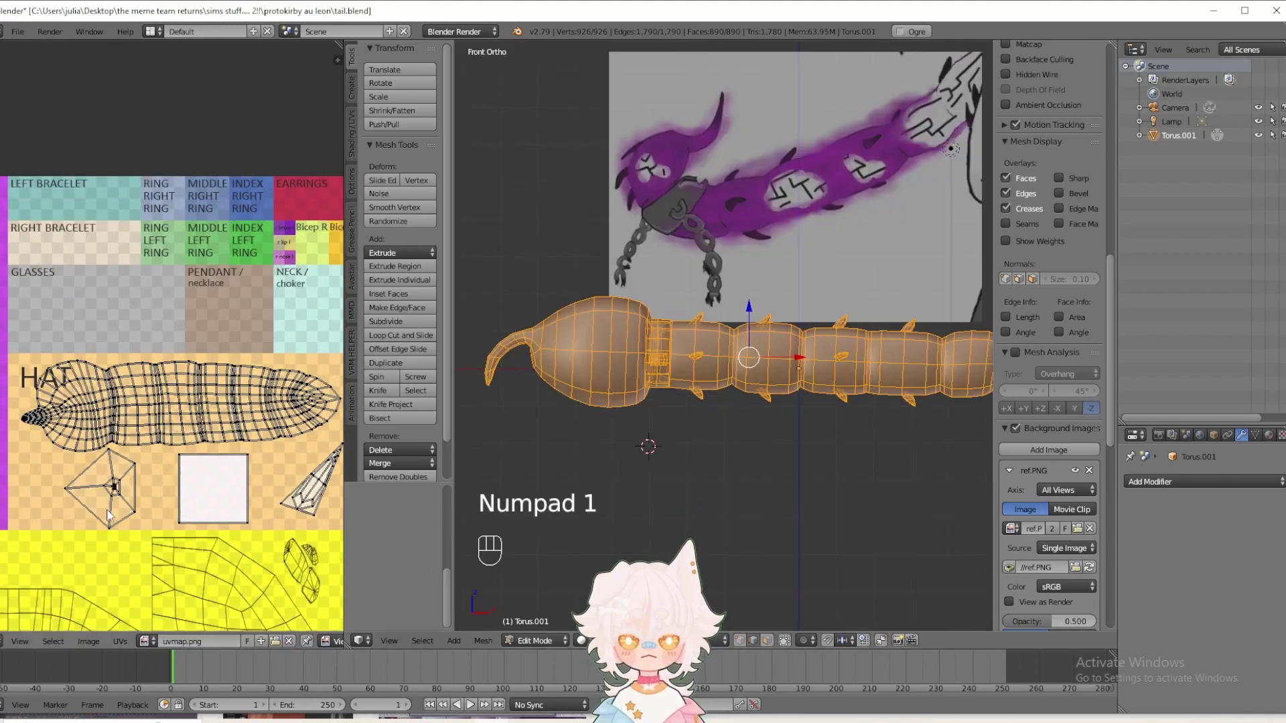
scroll(107, 452, "right", 2, "shift")
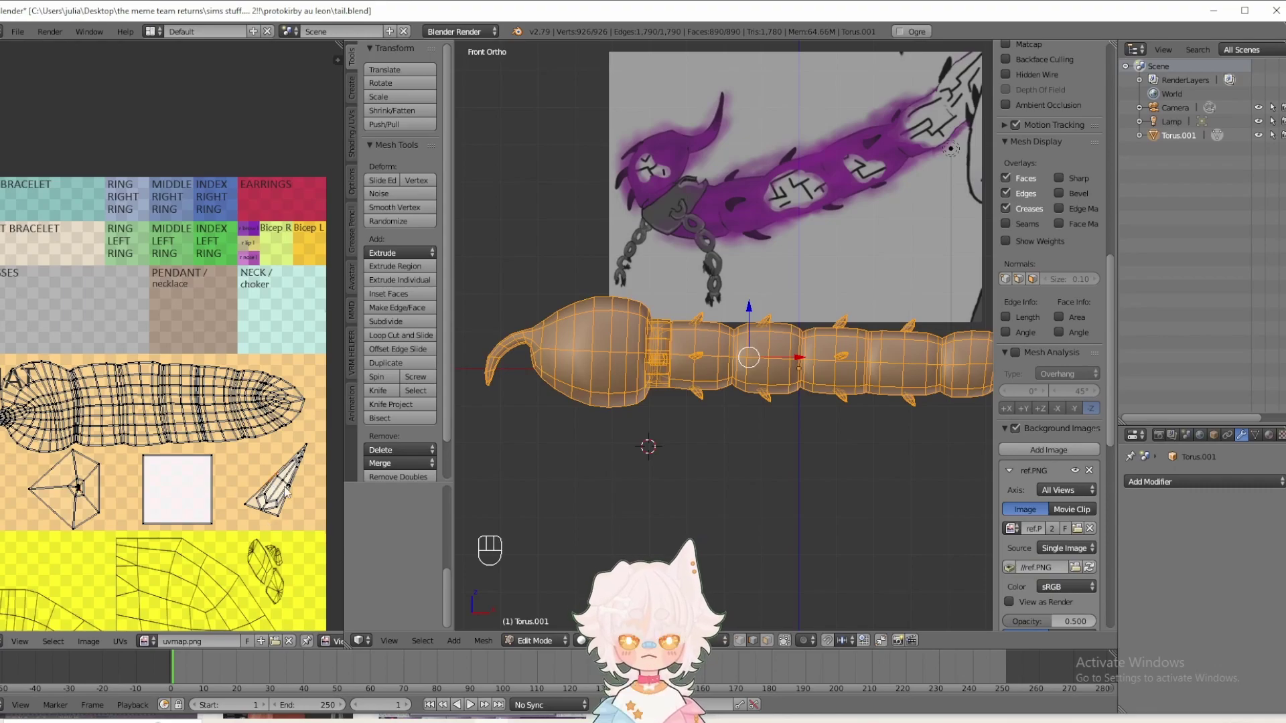
middle_click_drag(681, 522, 594, 545, "shift")
left_click(538, 640)
left_click(533, 630)
key("a")
middle_click_drag(745, 380, 582, 271)
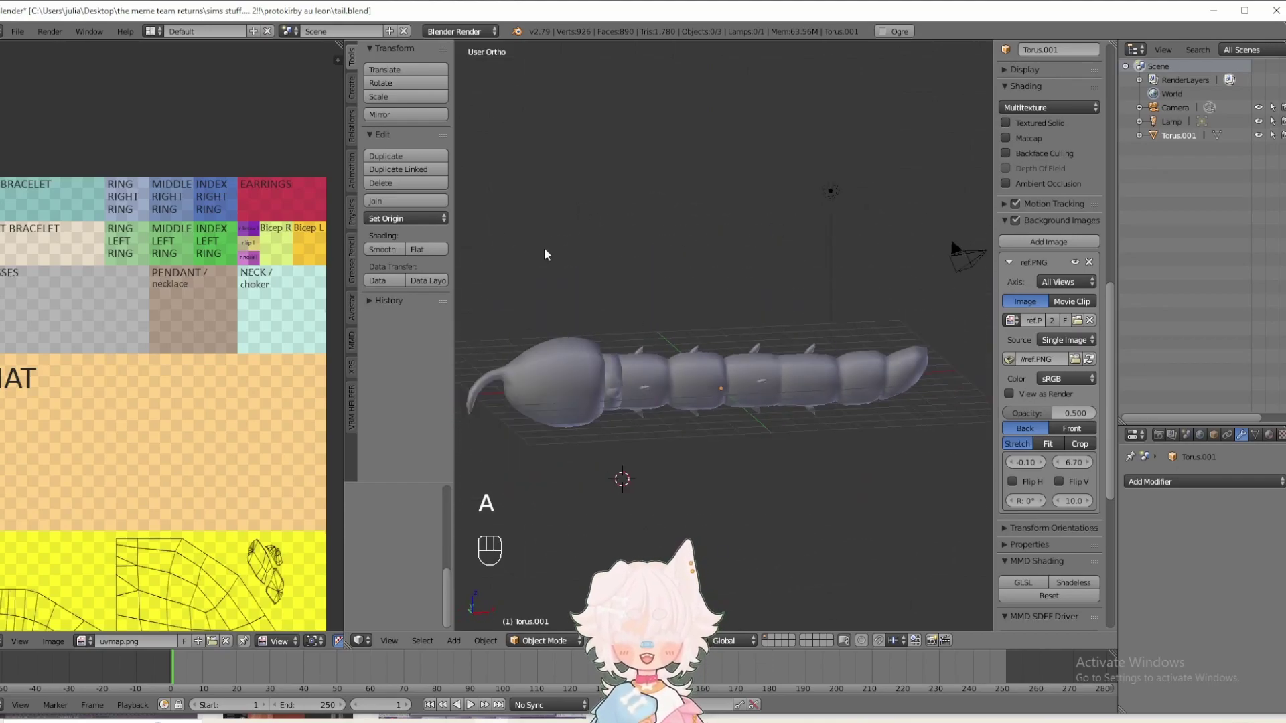
left_click(17, 31)
left_click(30, 133)
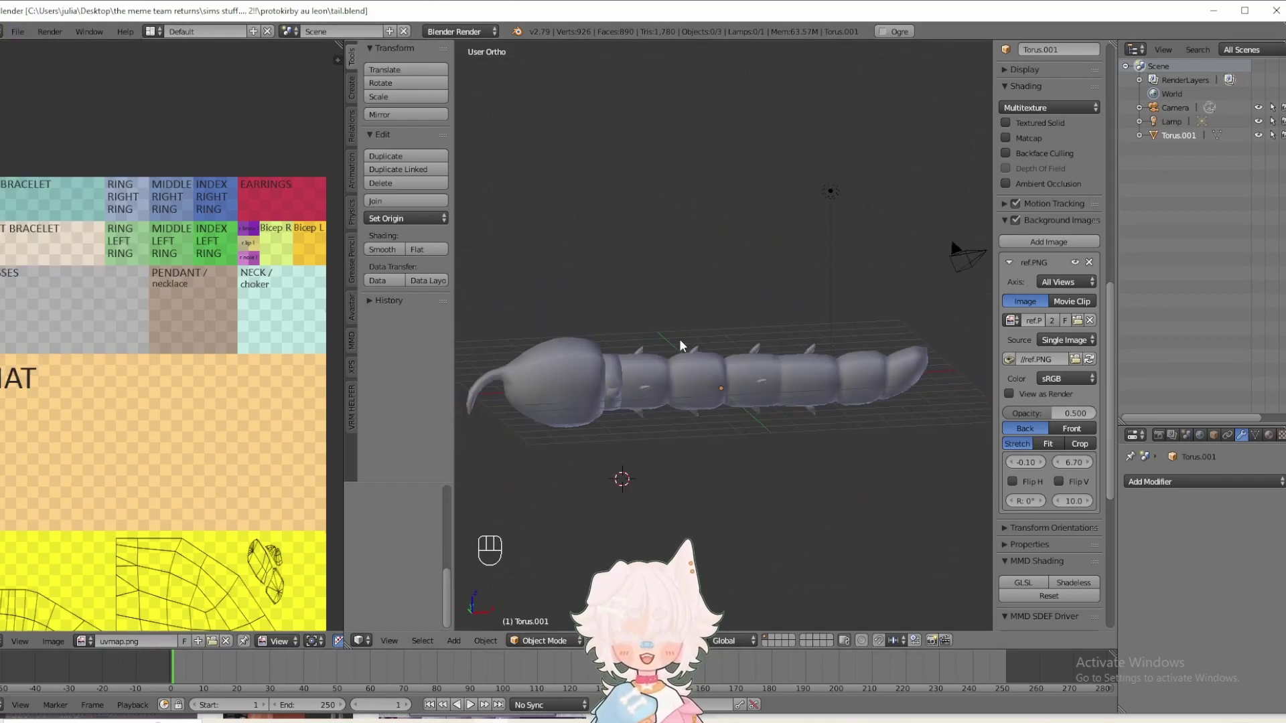
- Create a new material on the joined tail mesh and name it tail
left_click(1270, 435)
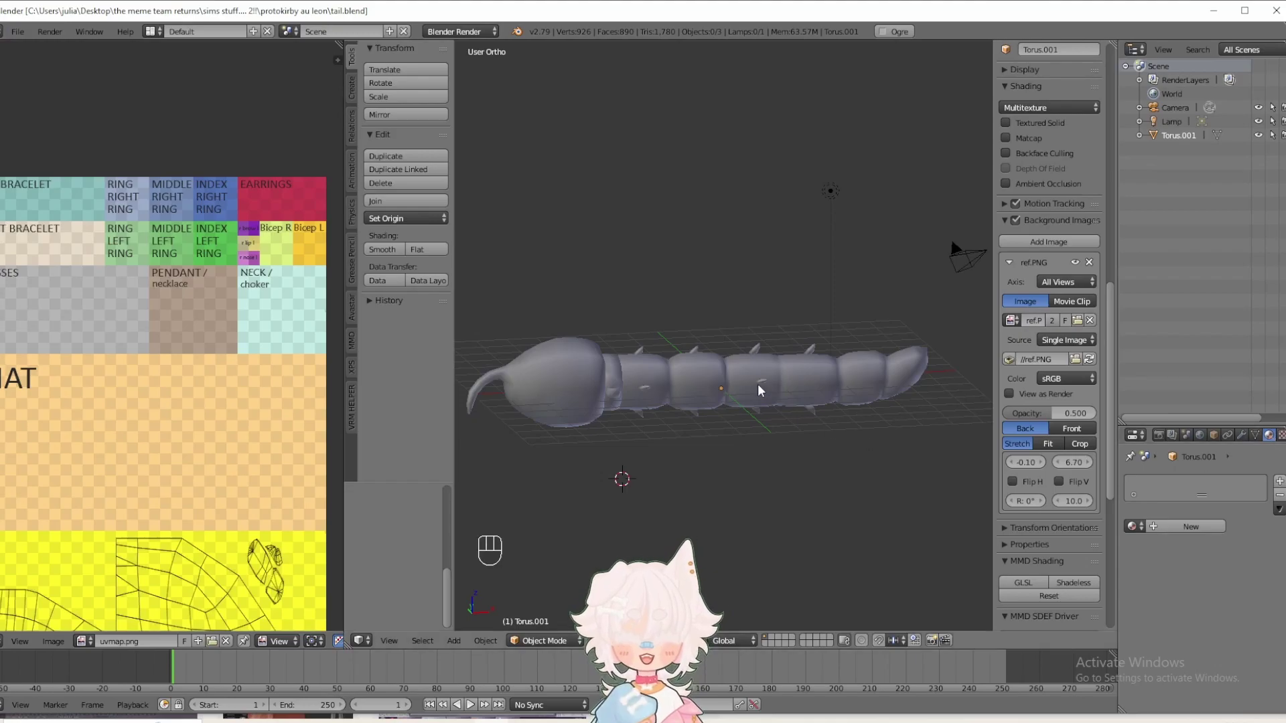
key("KP_1")
left_click(1155, 527)
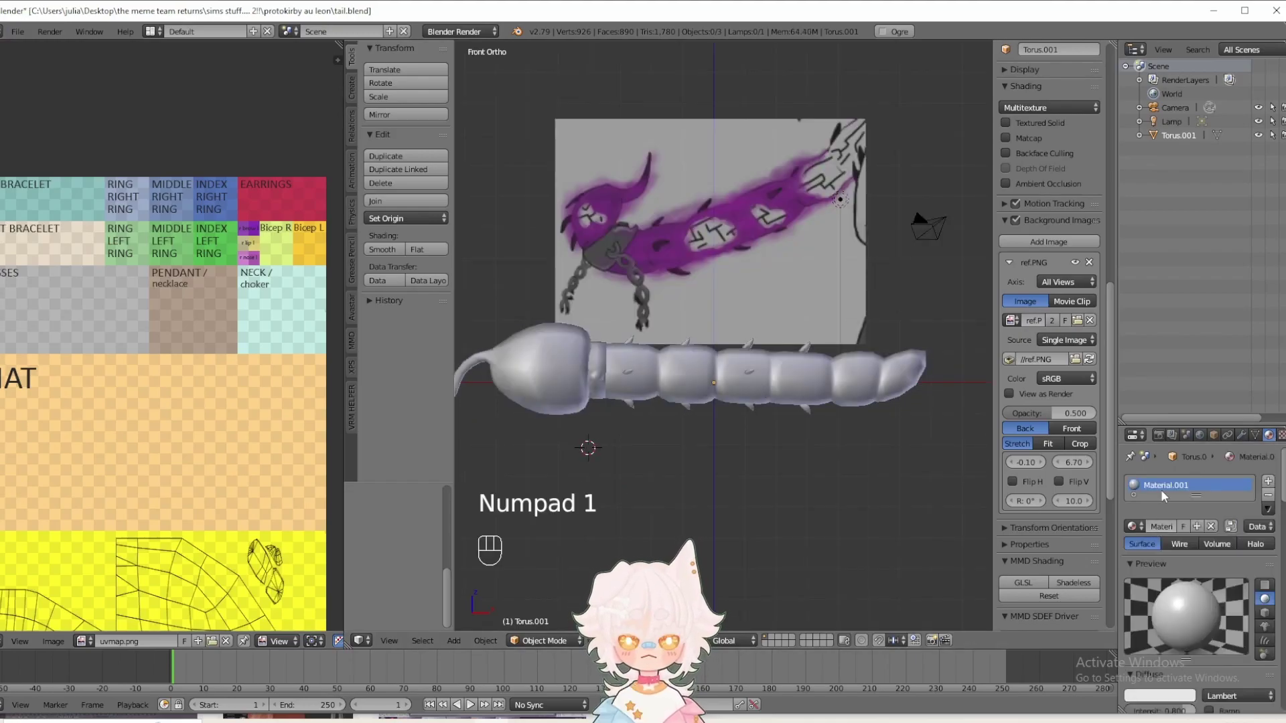
left_click(1165, 485)
type("ail")
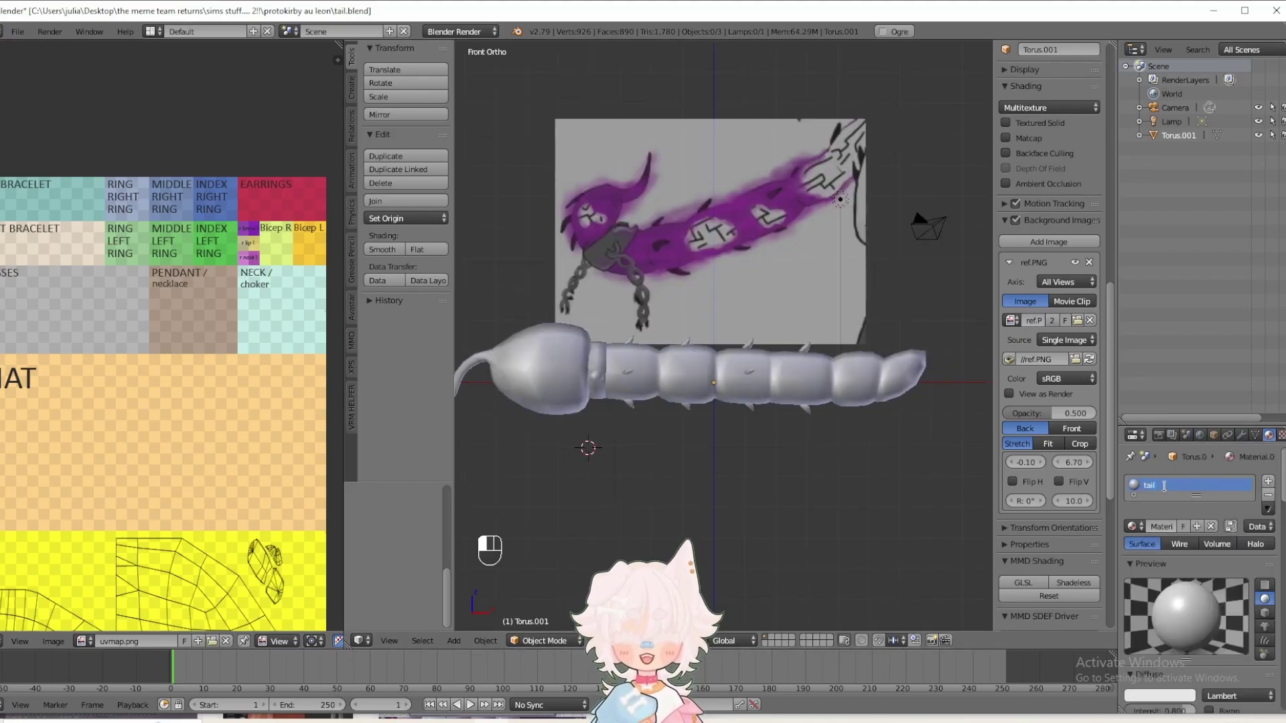
- Add an Image or Movie texture to the tail material and assign uvmap.png as its image
left_click(1280, 436)
scroll(1152, 603, "down", 3)
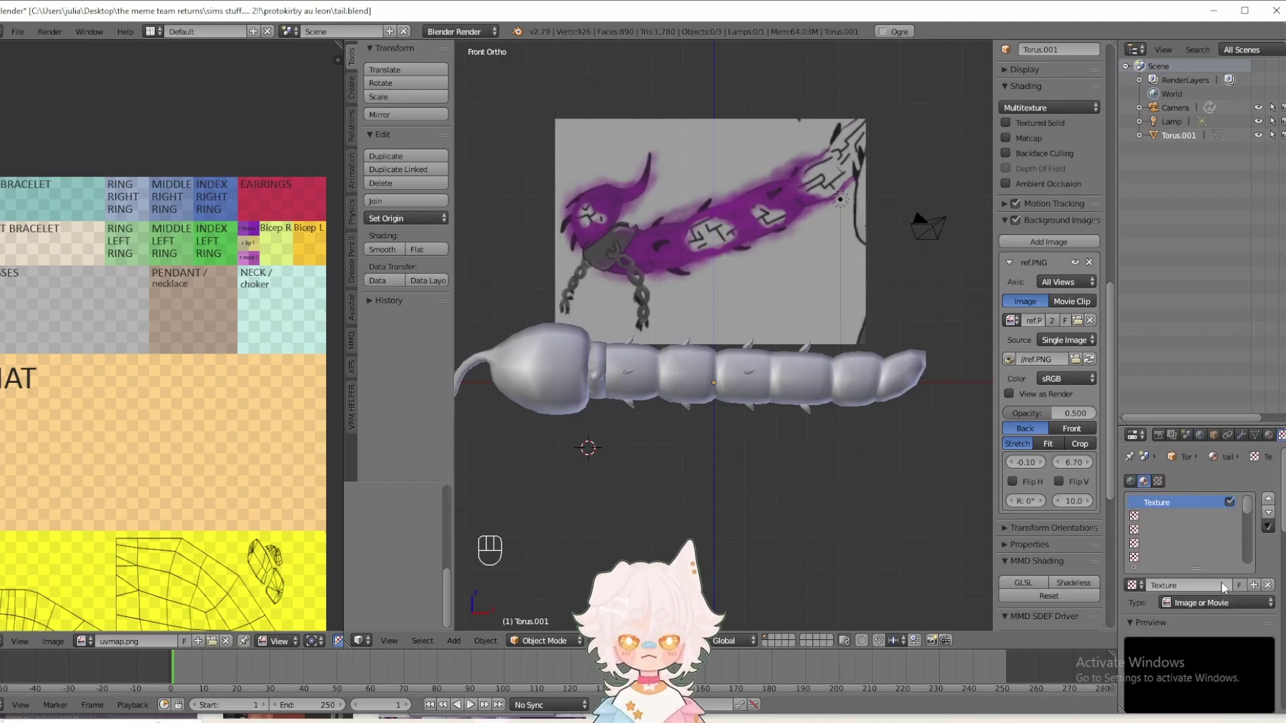
left_click(1133, 698)
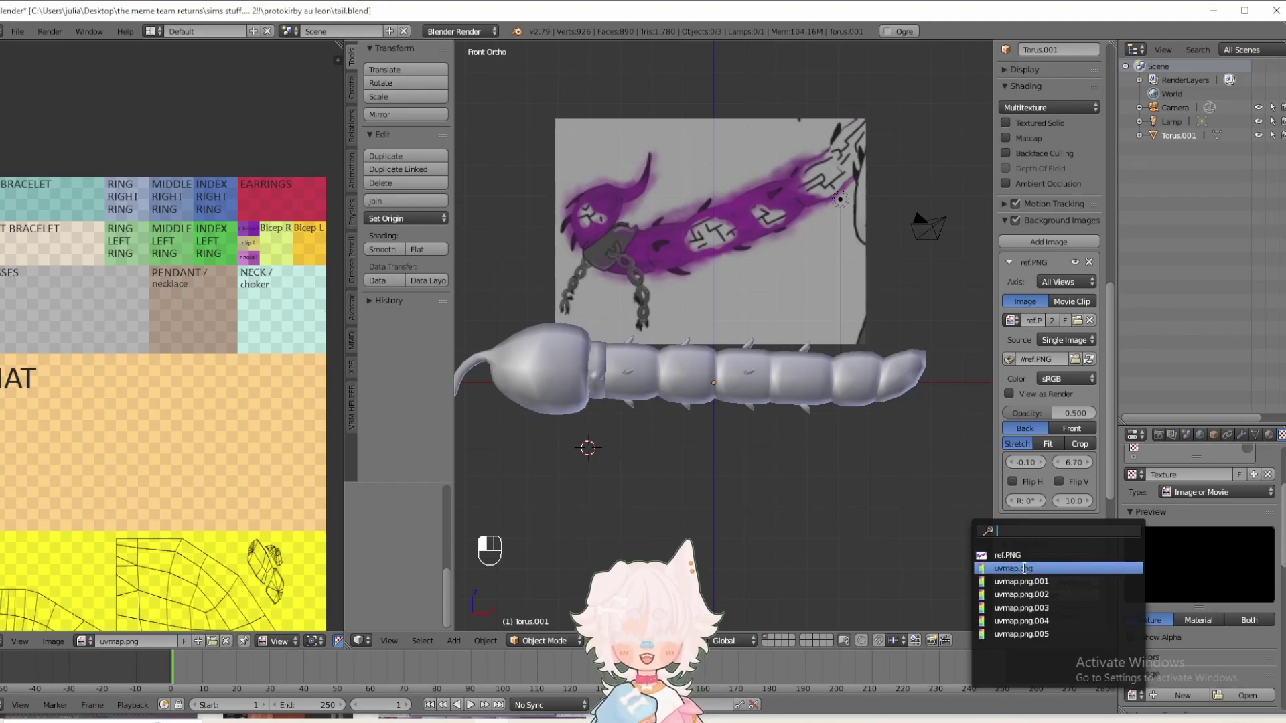
left_click(1025, 569)
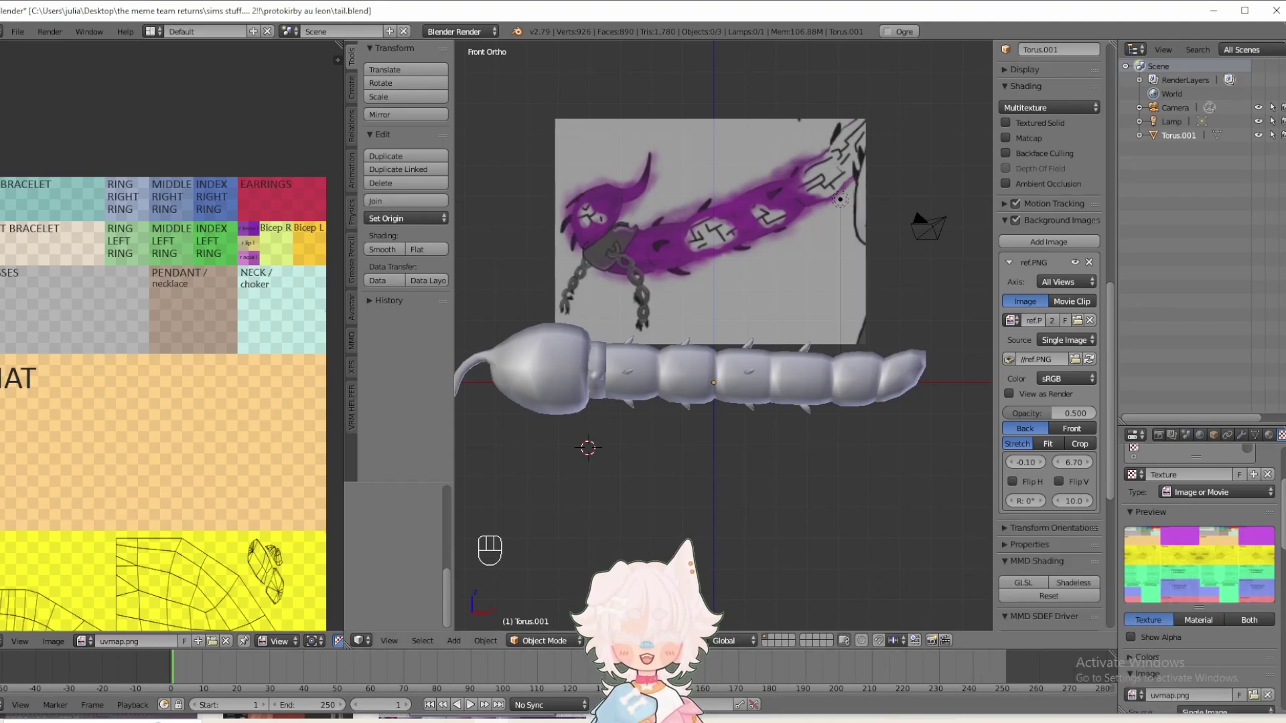
- Display the model with textured shading and change the lamp type to Hemi
key("alt+z")
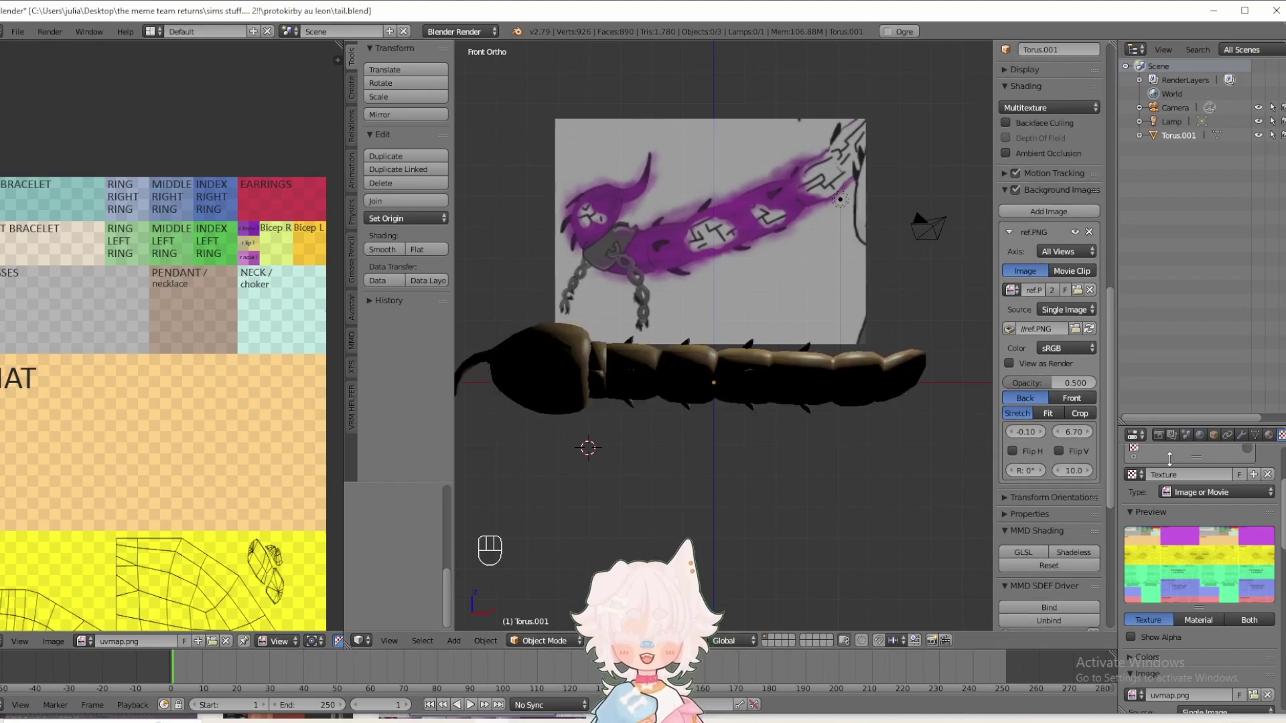
left_click(1170, 122)
left_click(1243, 435)
left_click(1226, 631)
middle_click_drag(790, 384, 682, 412)
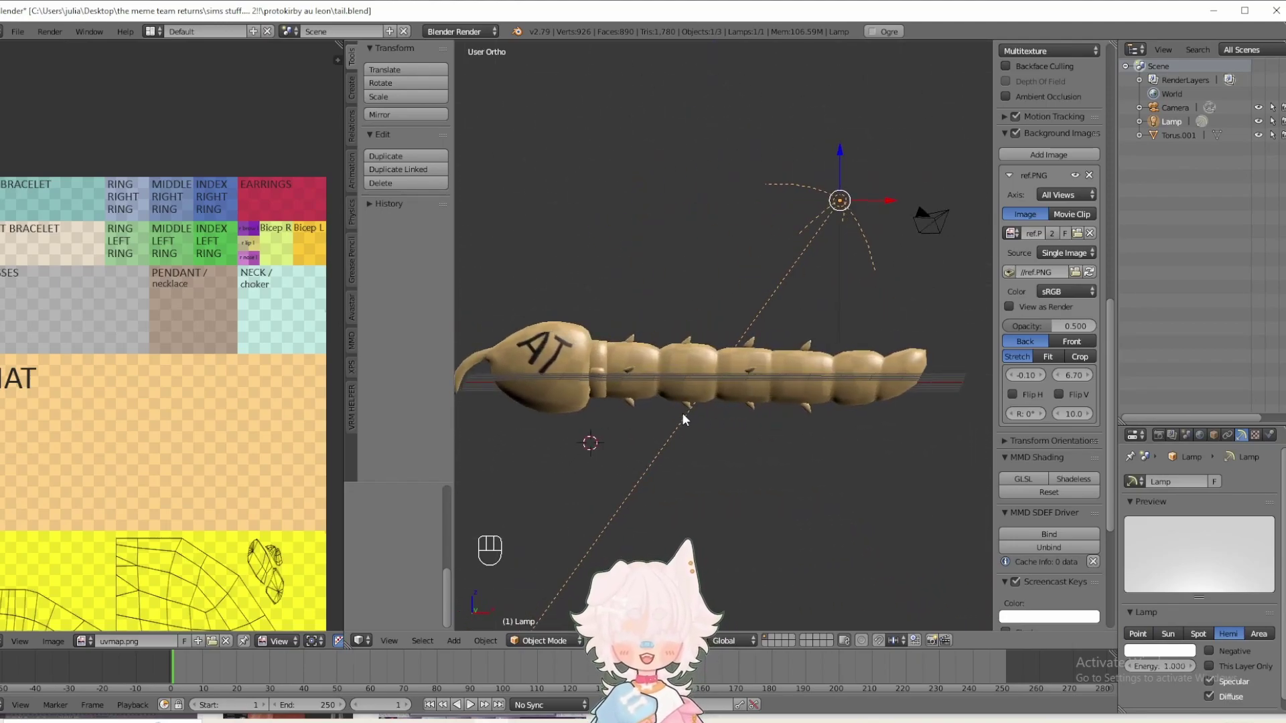
key("KP_1")
middle_click_drag(568, 223, 604, 232, "shift")
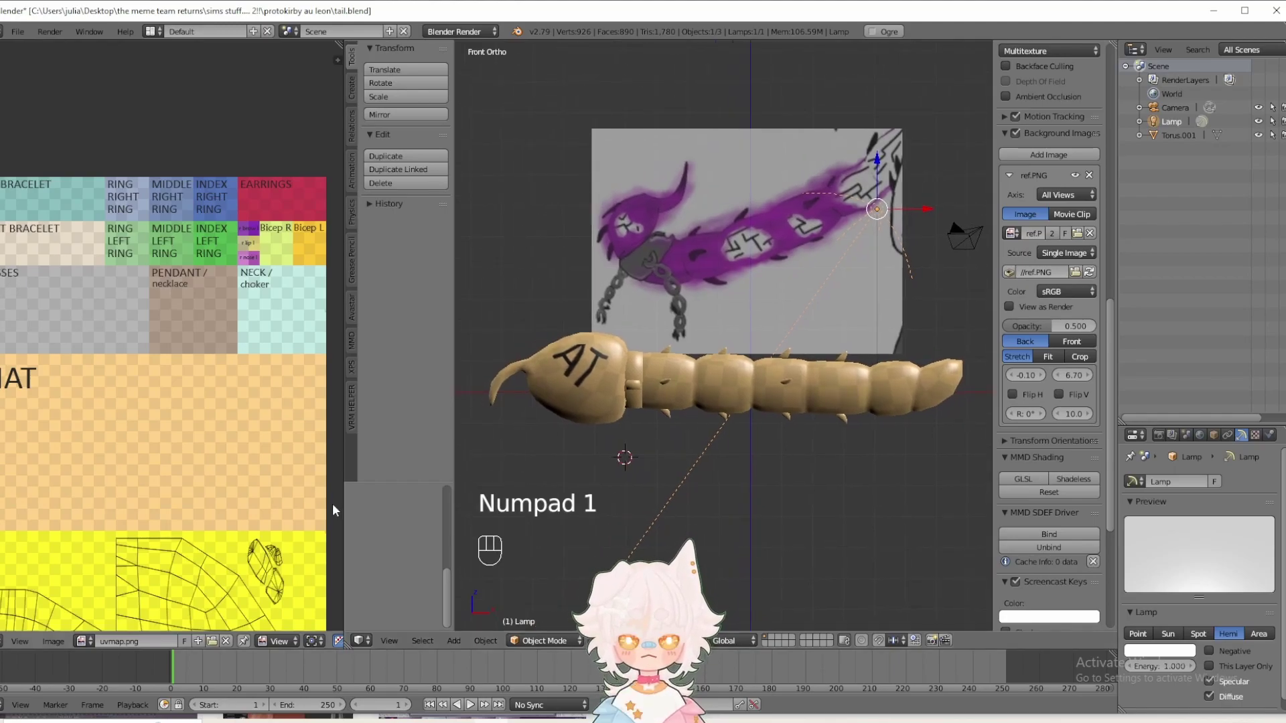
- Widen the 3D view by shrinking the UV editor and frame the whole tail from the front
left_click_drag(343, 509, 215, 509)
scroll(517, 454, "up", 2)
mouse_move(517, 452)
middle_mouse_down()
mouse_move(507, 493)
mouse_move(529, 469)
middle_mouse_up()
key("KP_1")
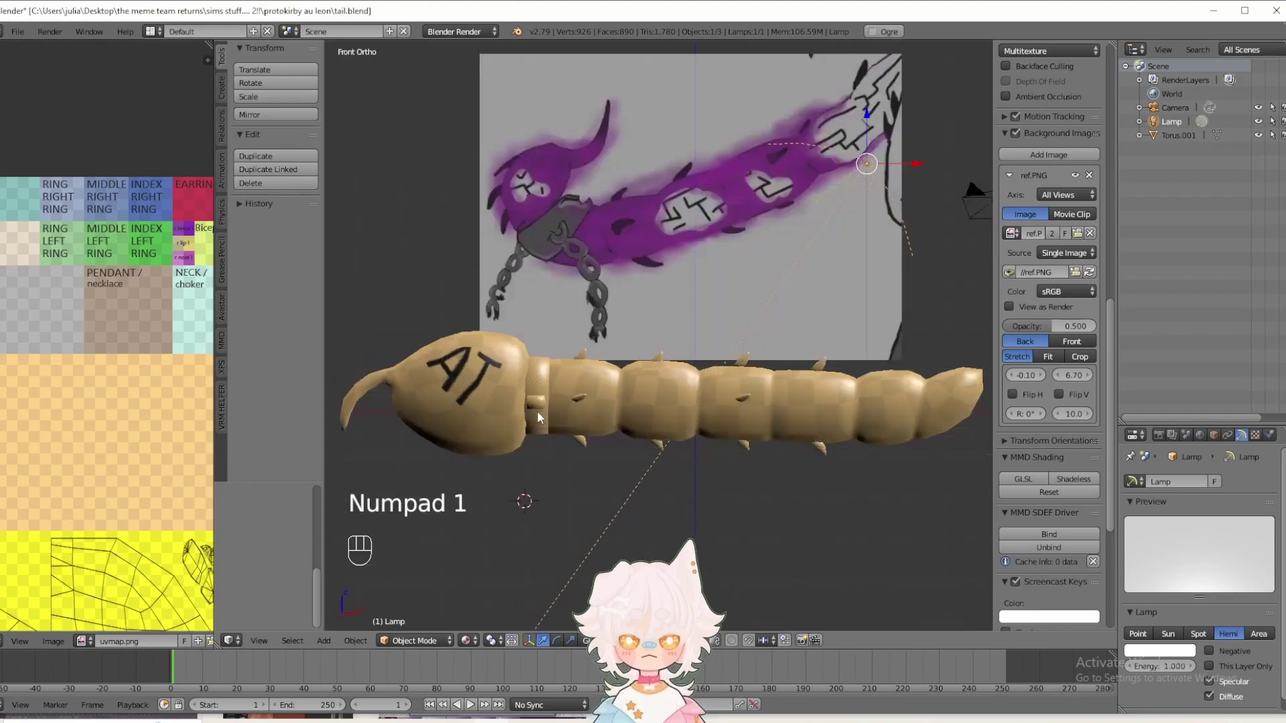
scroll(596, 393, "down", 2)
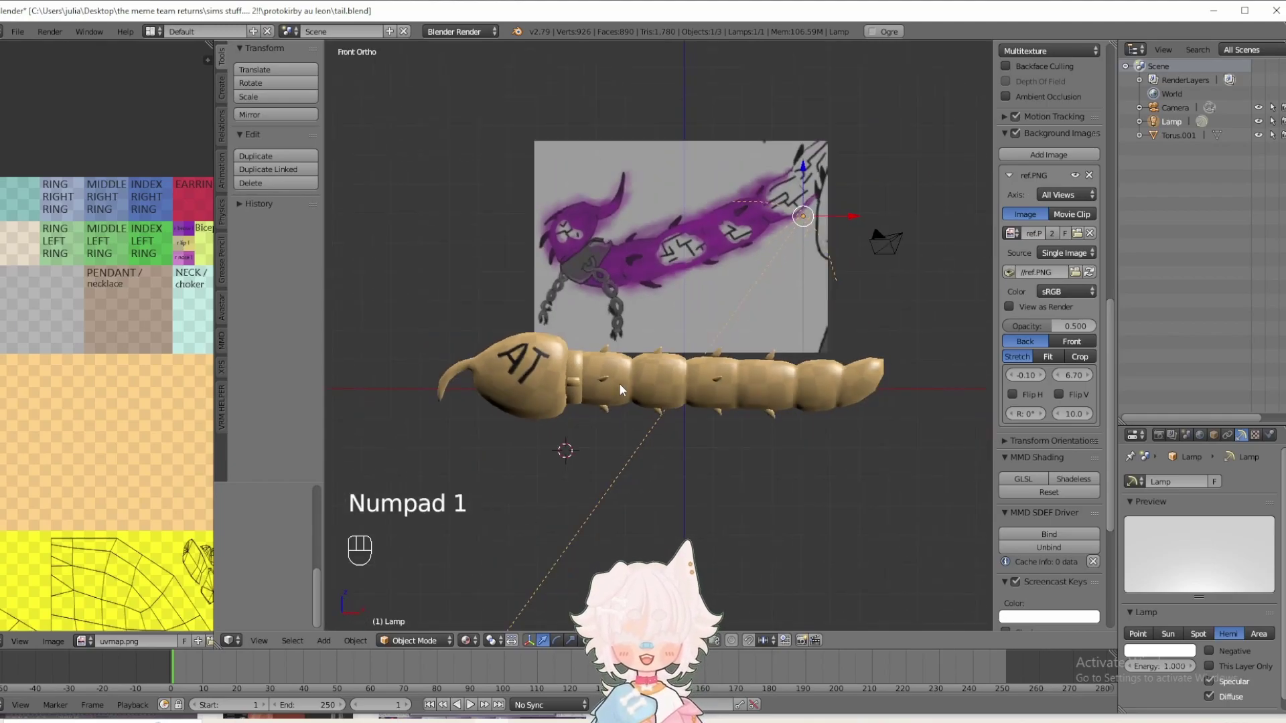
- Place the 3D cursor at the middle of the tail and add a single-bone armature there
left_click(679, 341)
left_click(680, 376)
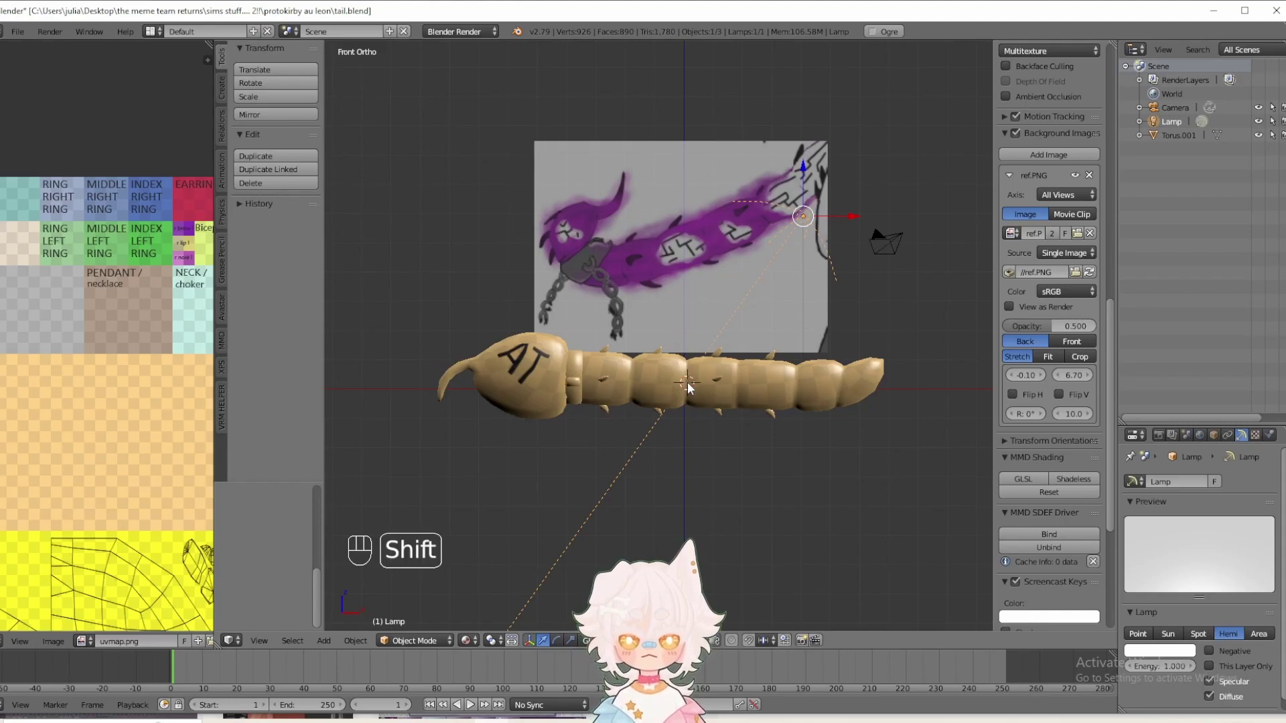
key("shift+a")
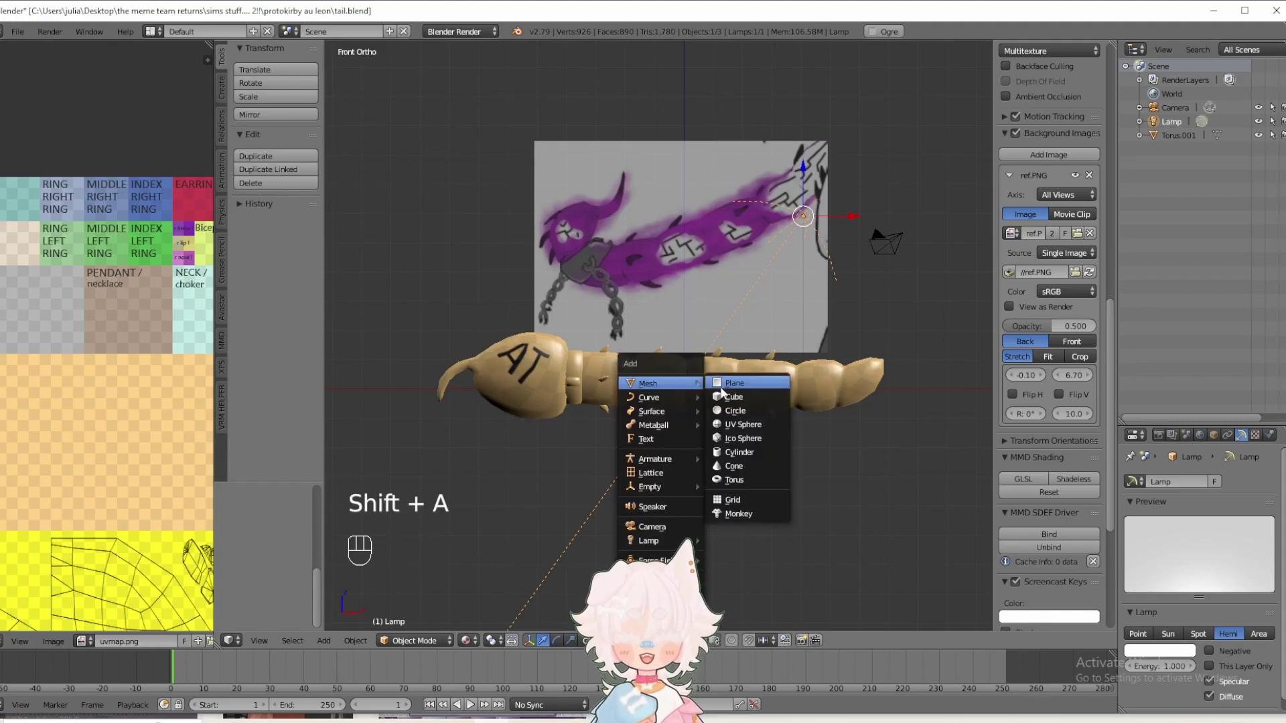
mouse_move(669, 459)
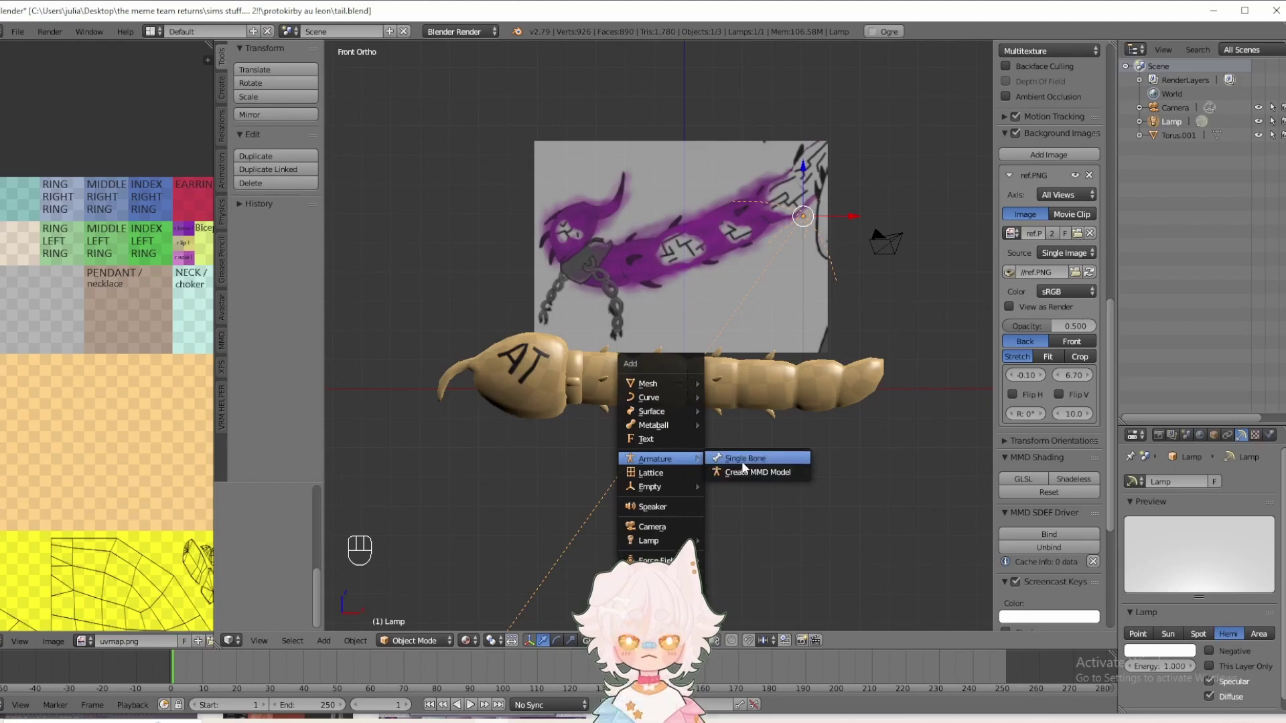
left_click(741, 458)
- Set the armature to Rest Position and enable its X-Ray display
middle_click_drag(719, 402, 649, 500, "shift")
left_click(1232, 526)
left_click_drag(666, 388, 679, 381)
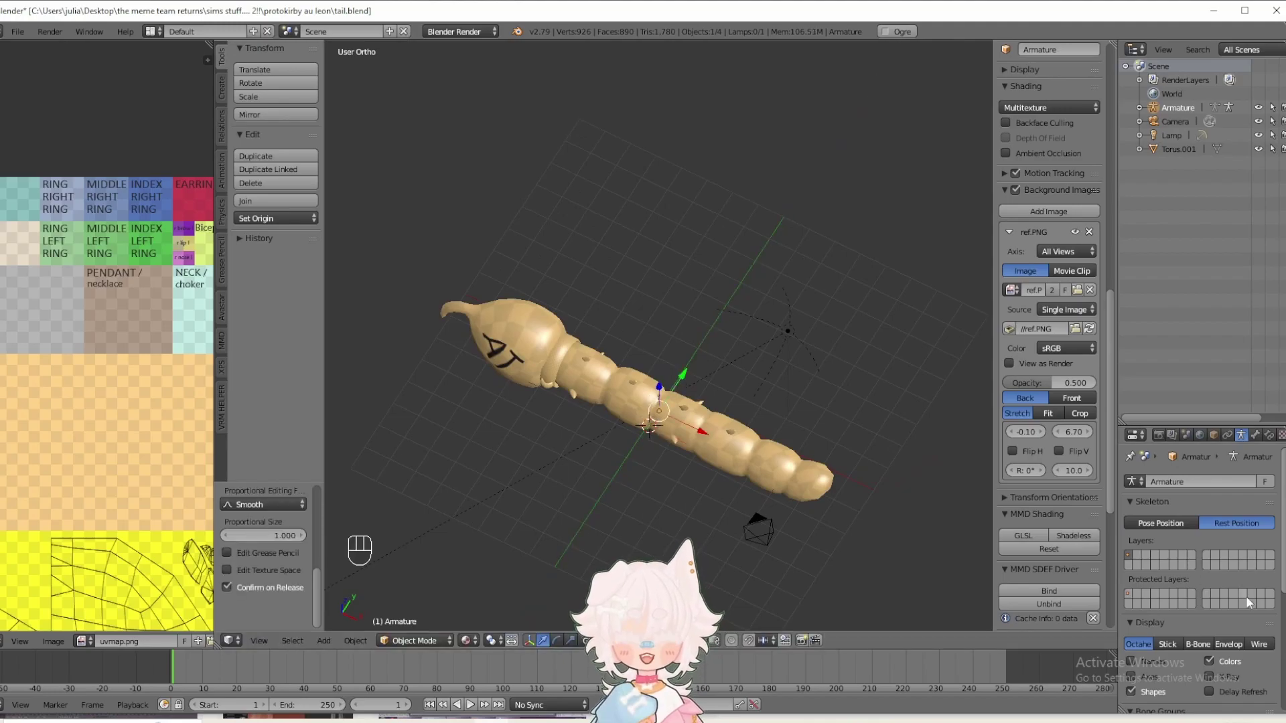
key("KP_1")
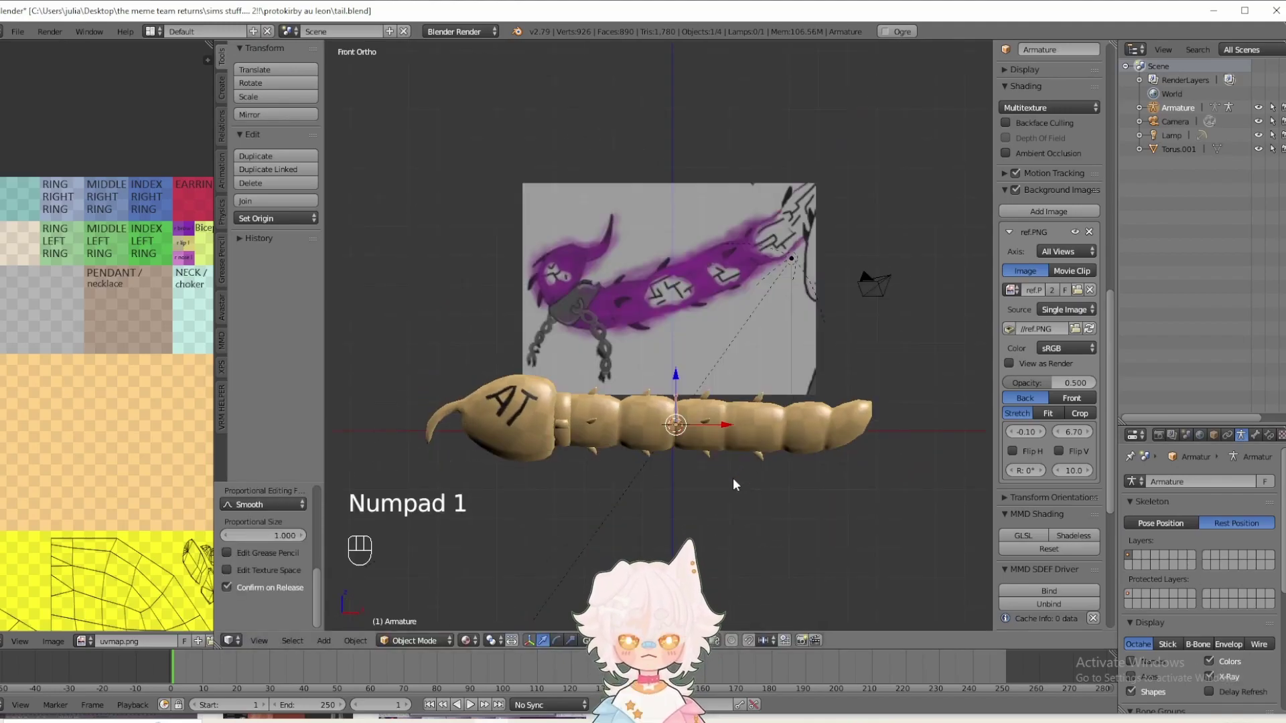
- Rotate and move the armature so its bone lies inside the tail's narrow end segment, then adjust the bone's inner joint in Edit Mode
key("r")
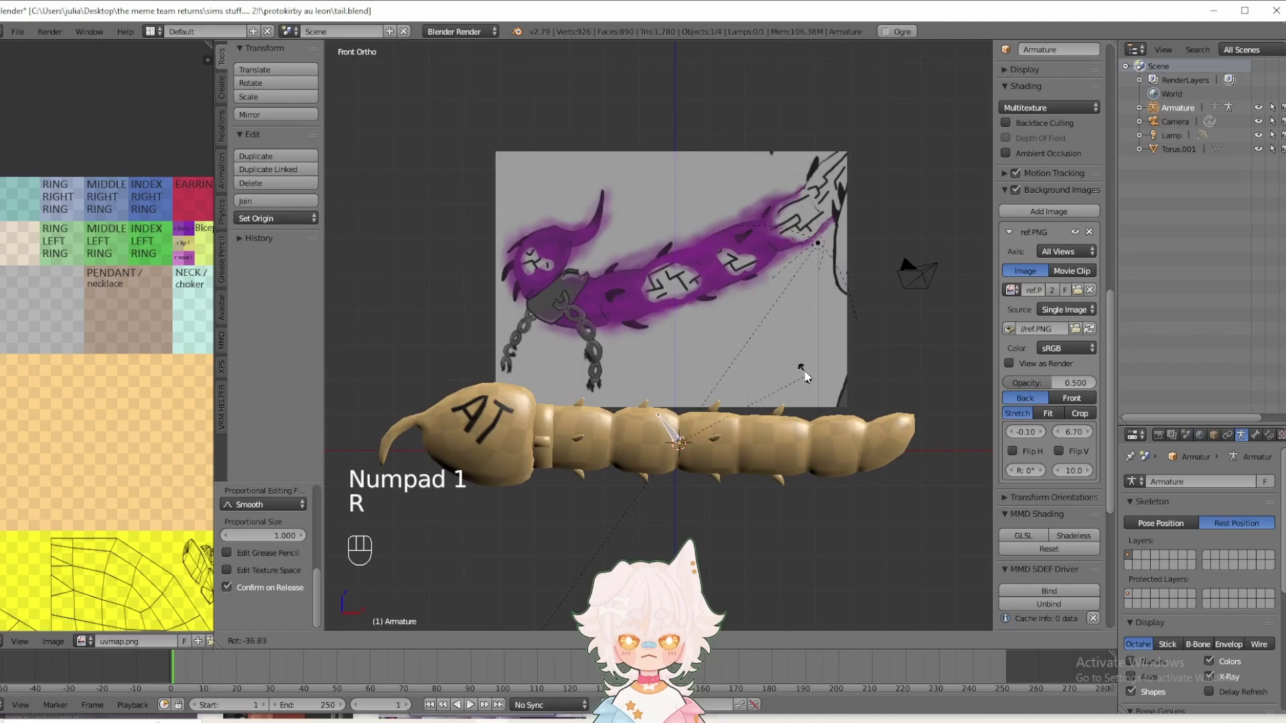
left_click(735, 434)
left_click_drag(735, 434, 905, 398)
middle_click_drag(905, 405, 723, 521)
key("KP_1")
left_click(402, 640)
left_click(402, 603)
left_click_drag(787, 418, 776, 417)
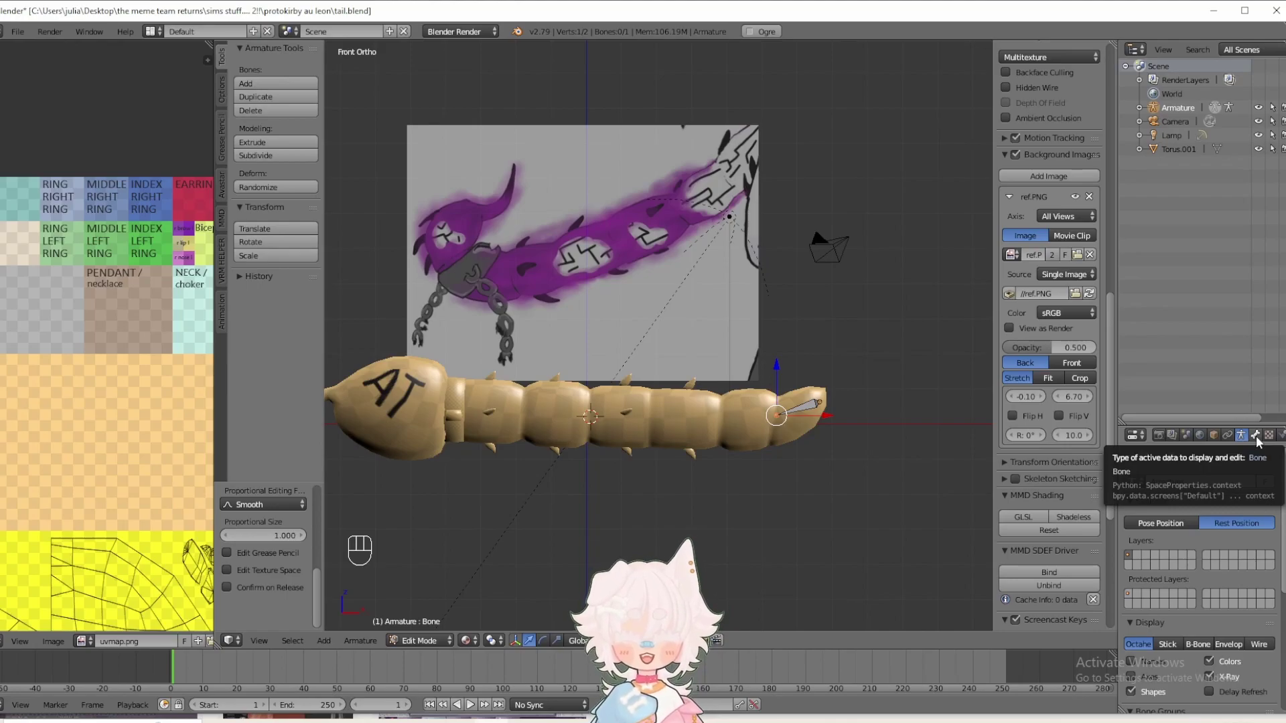
- Extrude six more bones from the end-segment bone through the tail's segments, finishing at the tip of the broad end
left_click(1241, 436)
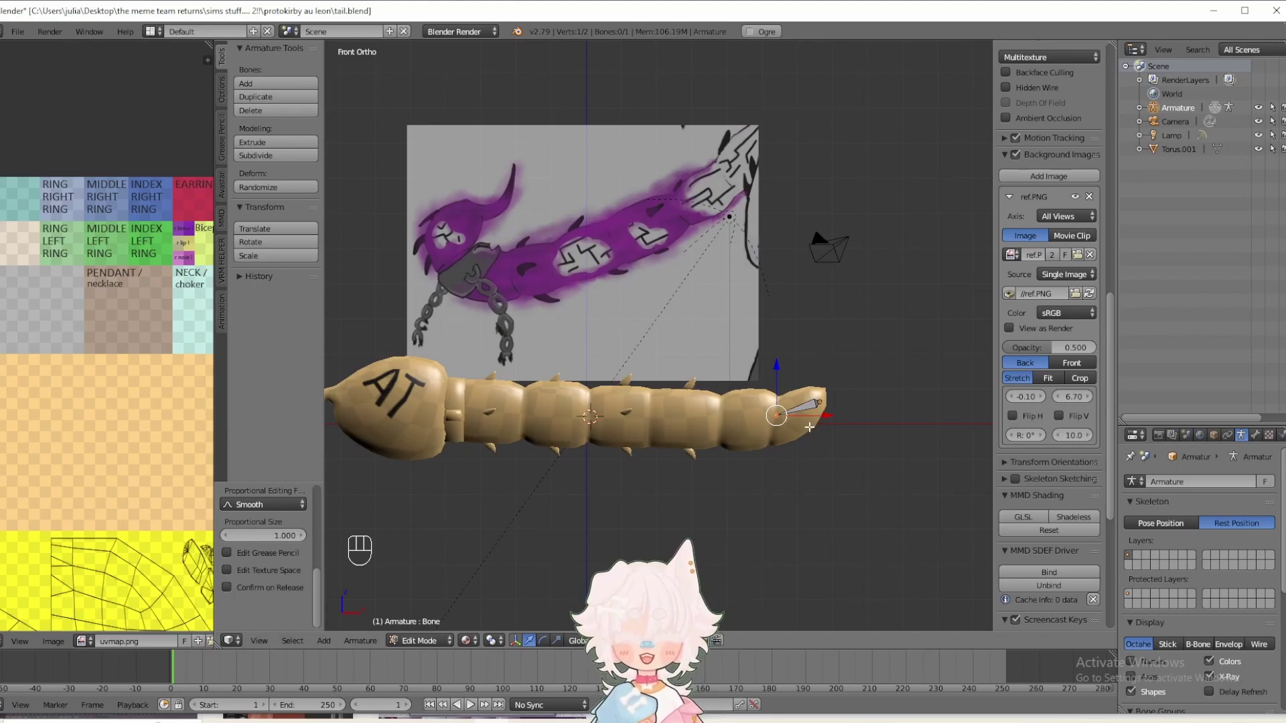
key("e")
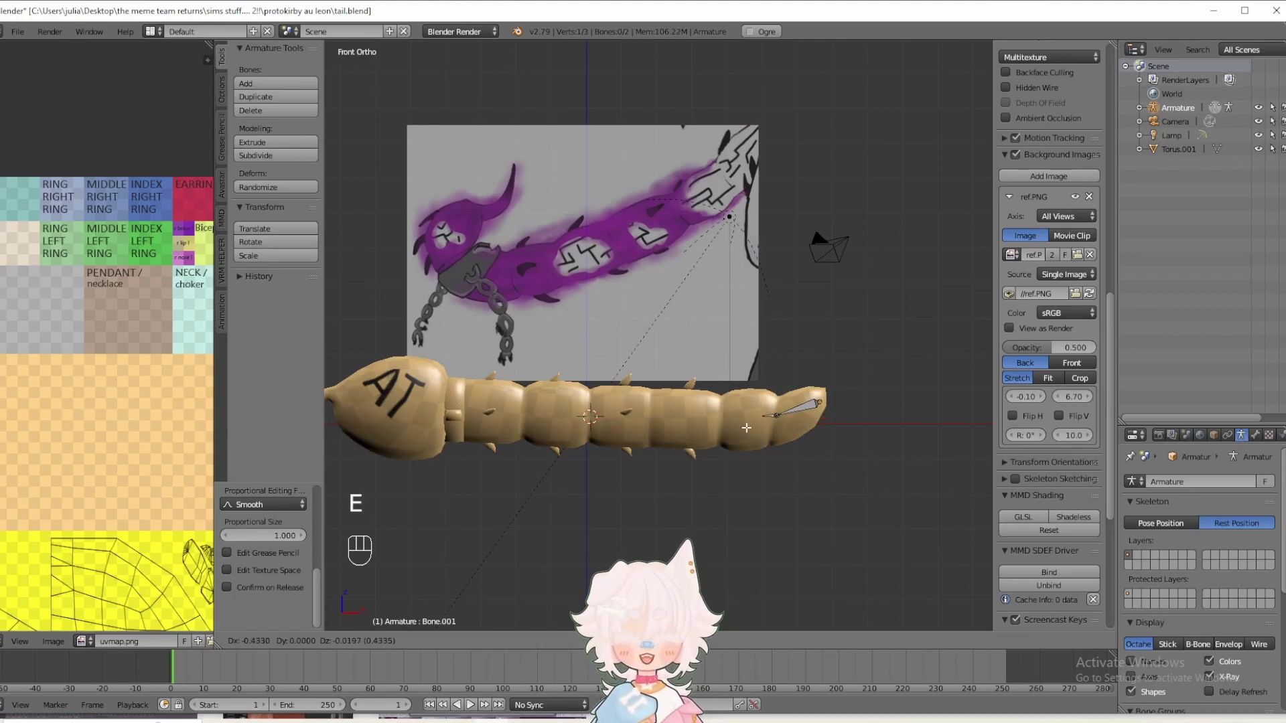
left_click(711, 429)
key("e")
left_click(638, 430)
key("e")
left_click(570, 427)
key("e")
left_click(514, 420)
key("e")
left_click(441, 419)
key("e")
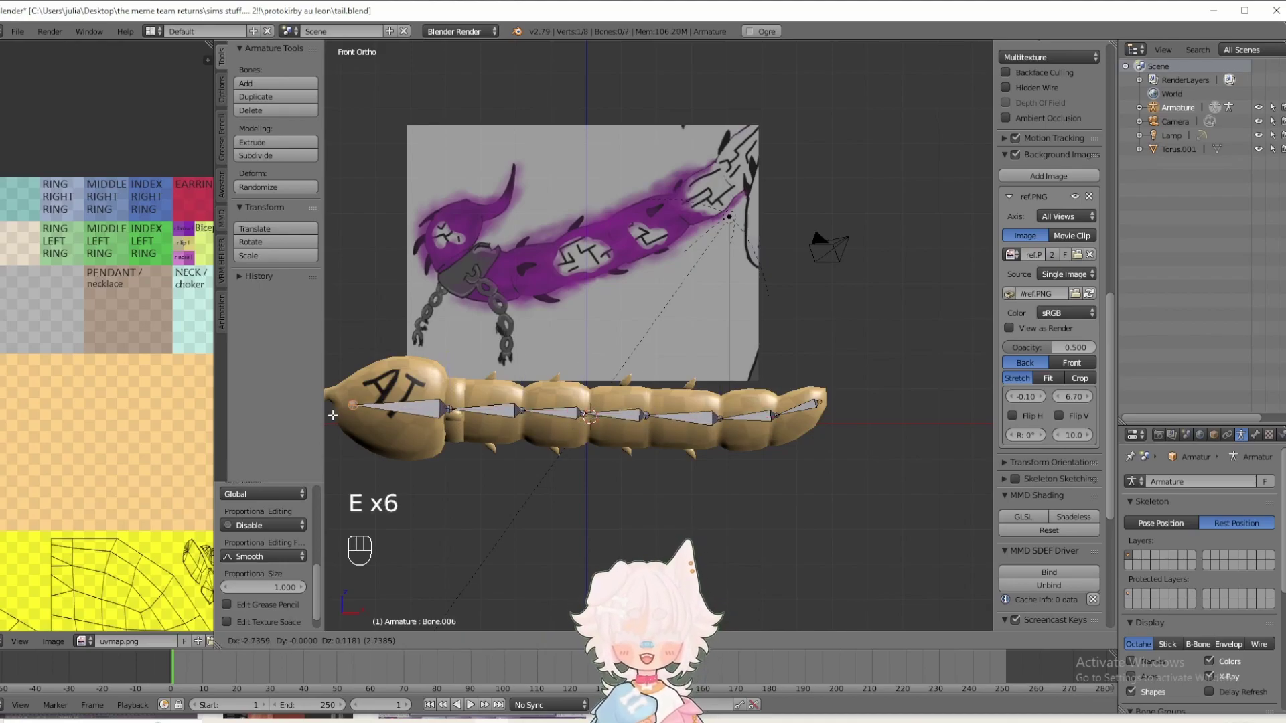
left_click(953, 401)
scroll(863, 442, "down", 2)
key("a")
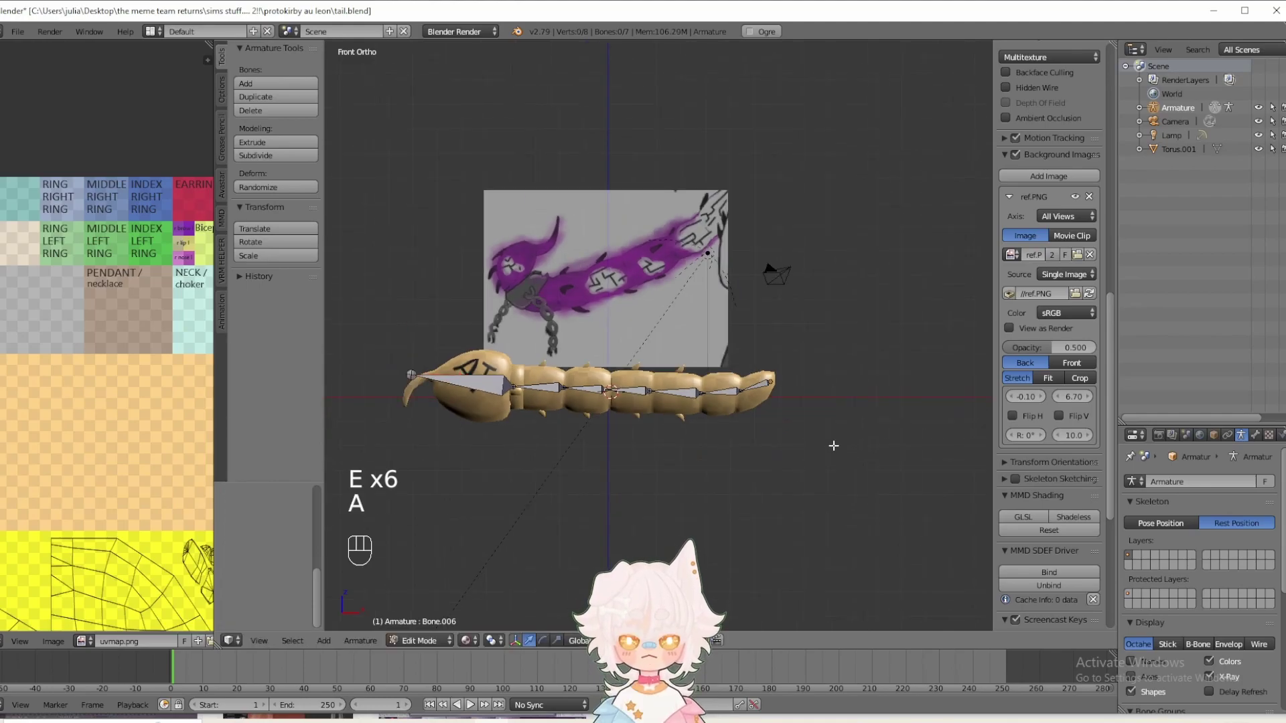
- Return to Object Mode and select the tail mesh and the armature together, with the armature as the active object
middle_click_drag(795, 431, 817, 525)
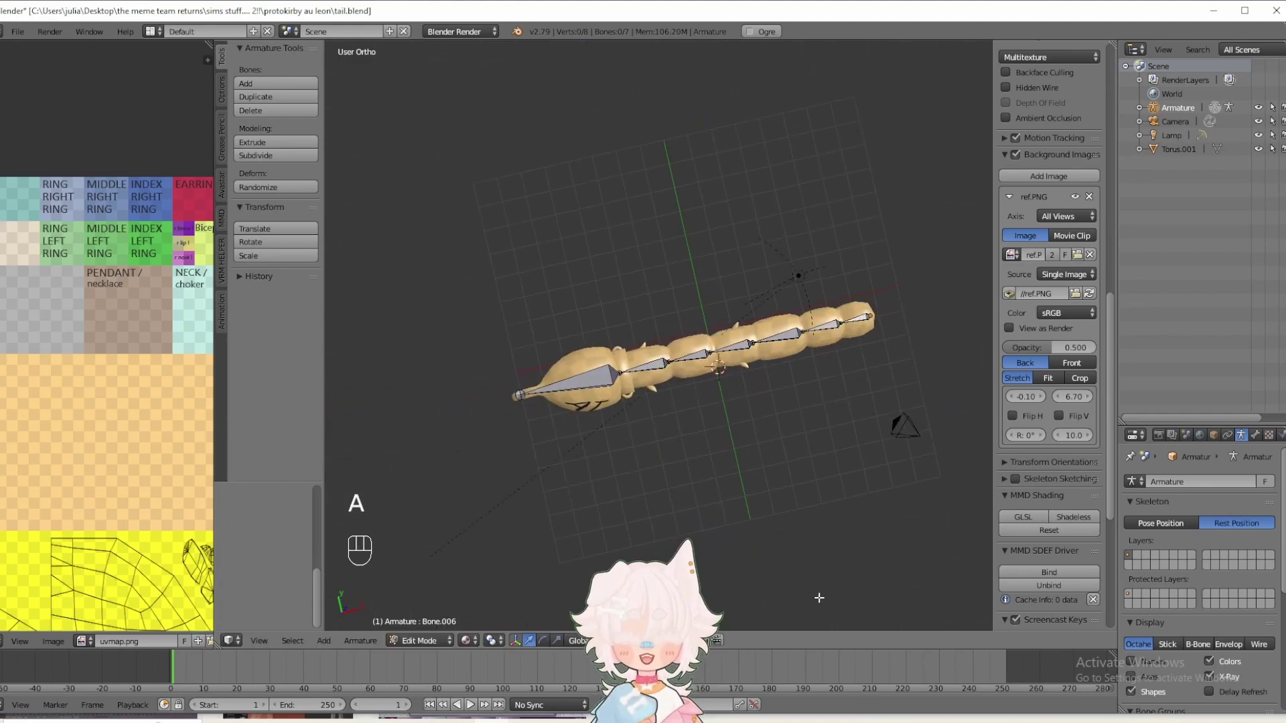
left_click(417, 640)
left_click(404, 624)
right_click(654, 374, "shift")
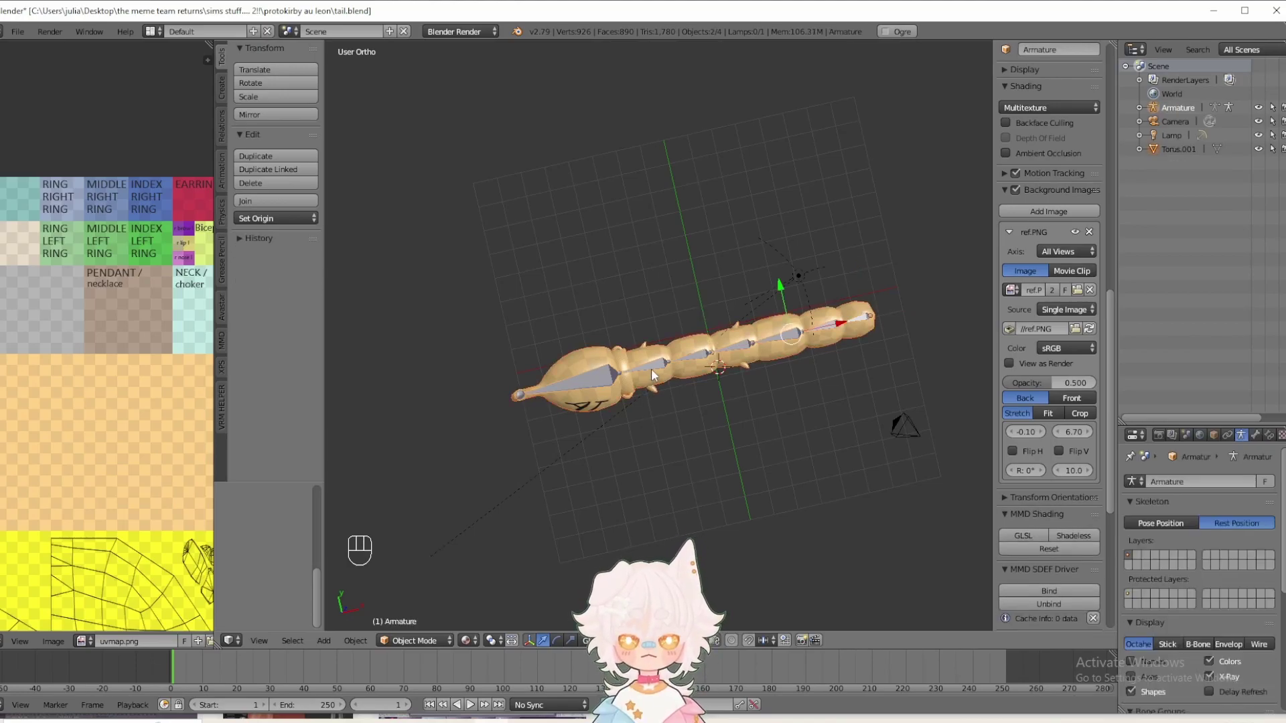
key("ctrl+p")
left_click(650, 369)
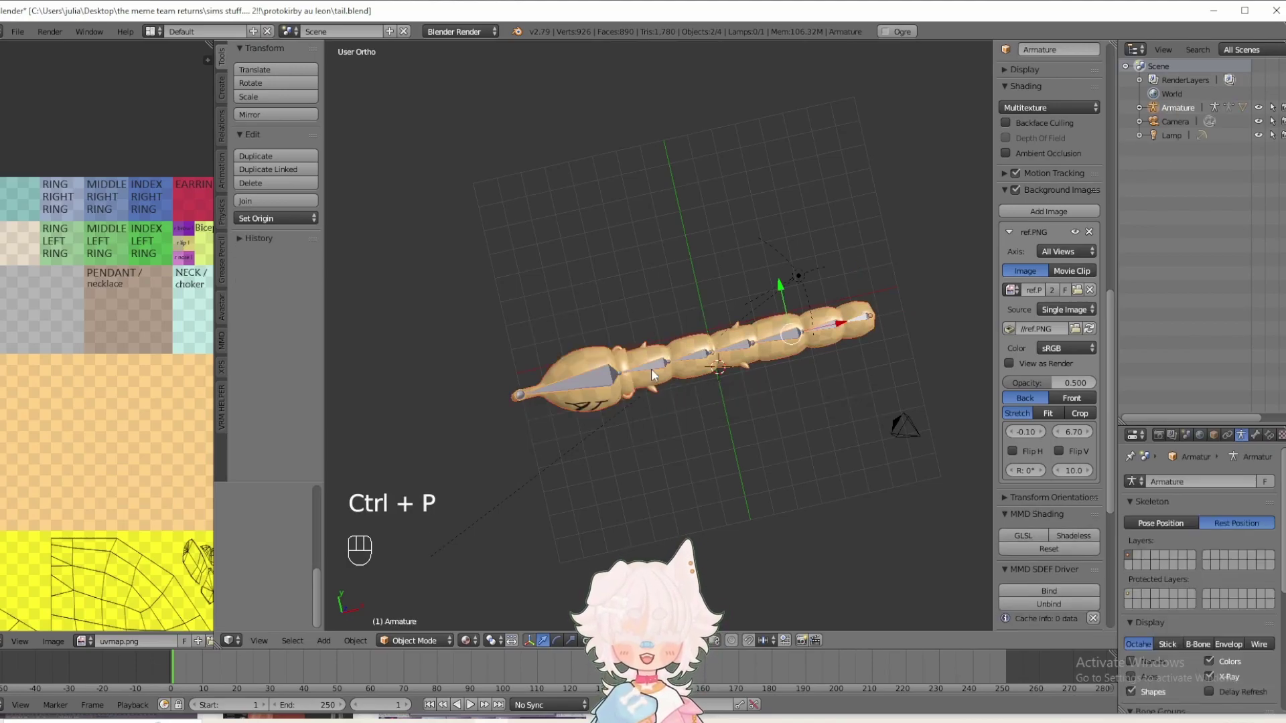
key("ctrl+z")
- Parent the tail mesh to the armature with automatic weights, then save the file
key("ctrl+p")
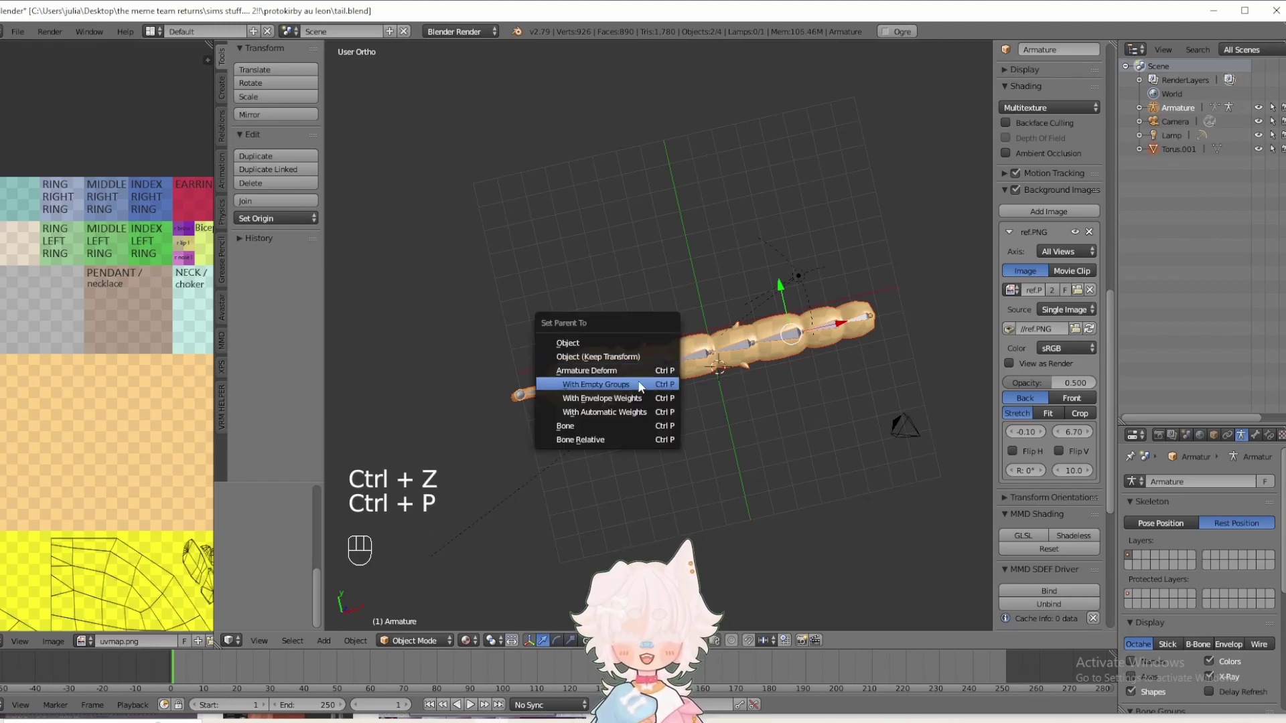
left_click(601, 411)
key("KP_1")
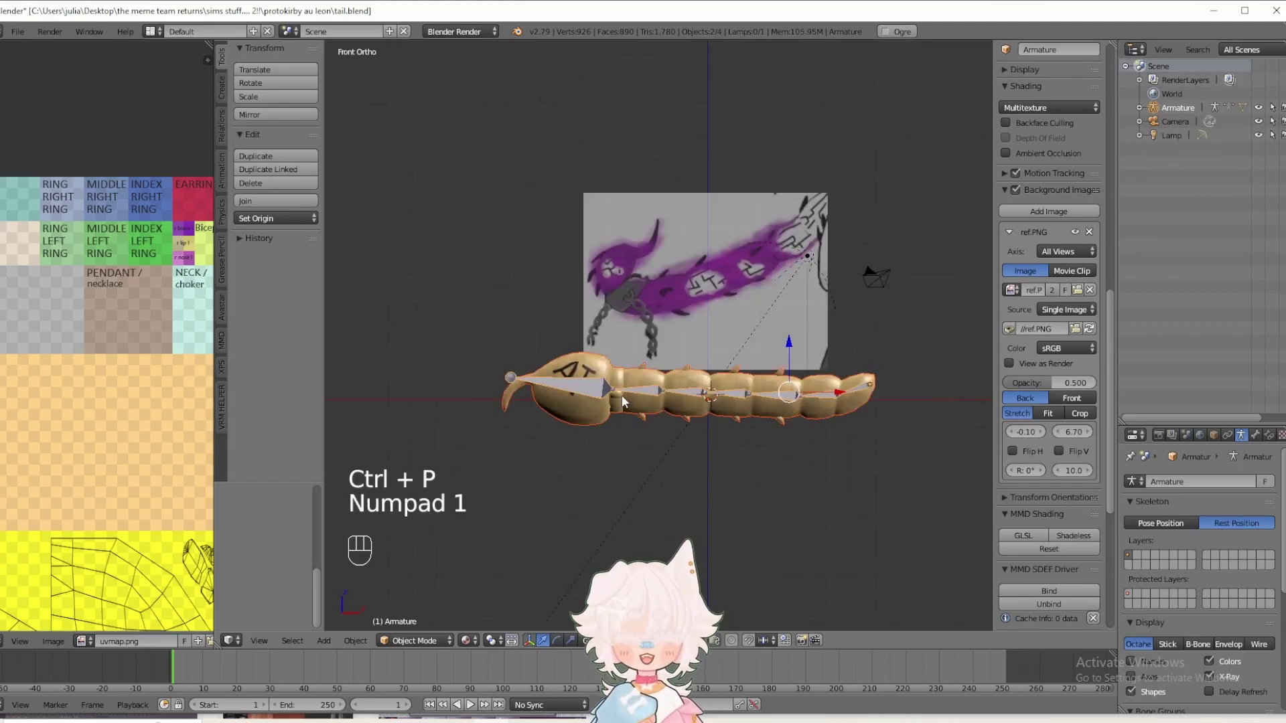
middle_click_drag(621, 395, 589, 368, "shift")
scroll(588, 385, "up", 2)
right_click(599, 376)
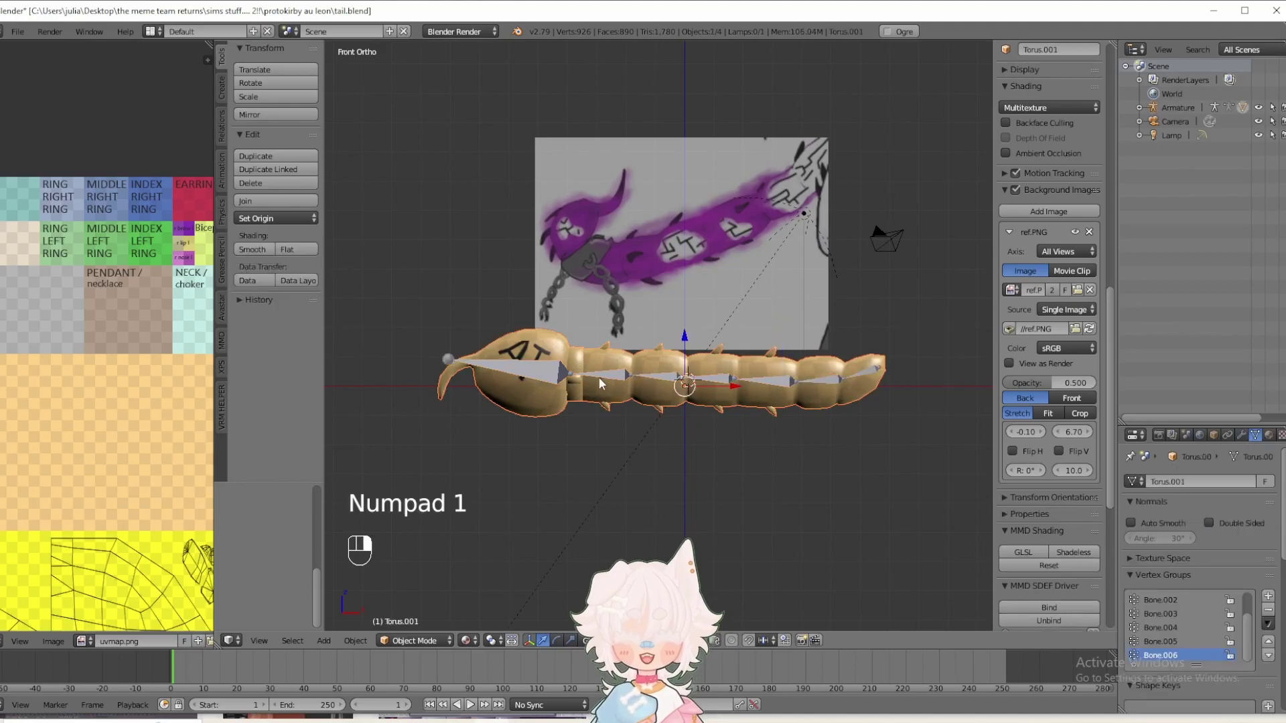
left_click(17, 32)
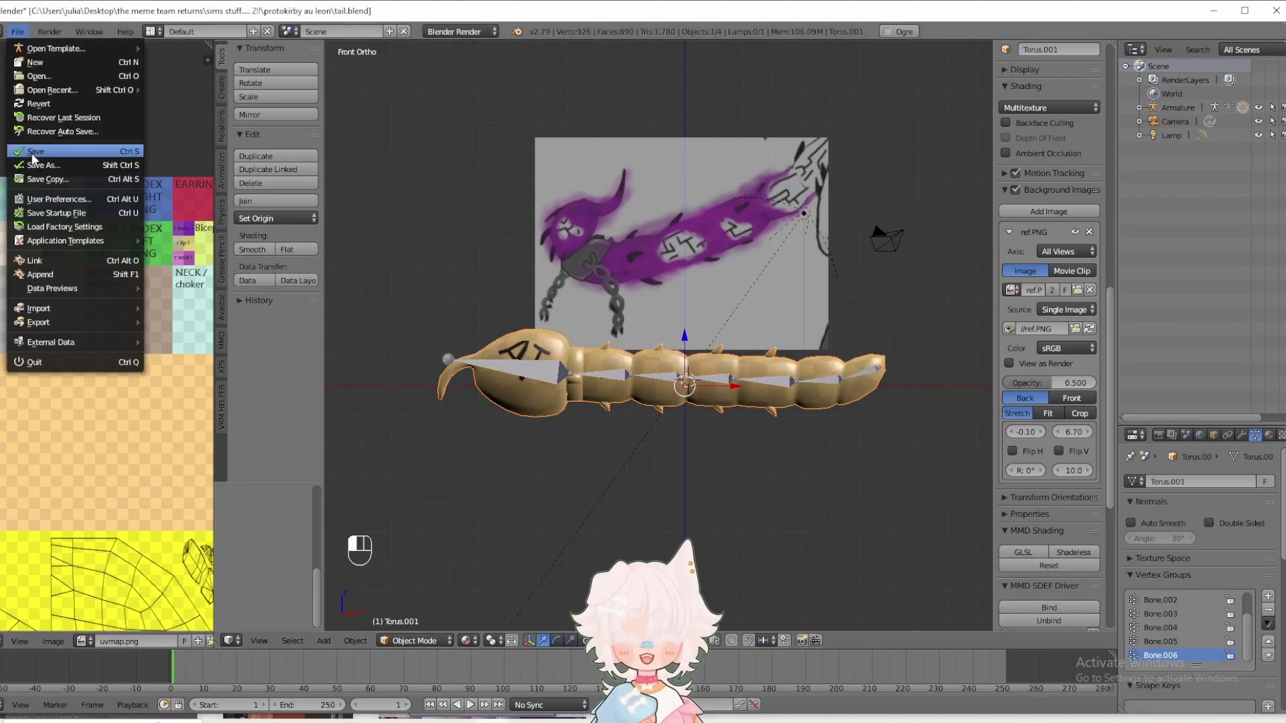
left_click(31, 154)
- Put the armature into Pose Mode and switch it from Rest Position to Pose Position
scroll(590, 396, "up", 1)
right_click(597, 383)
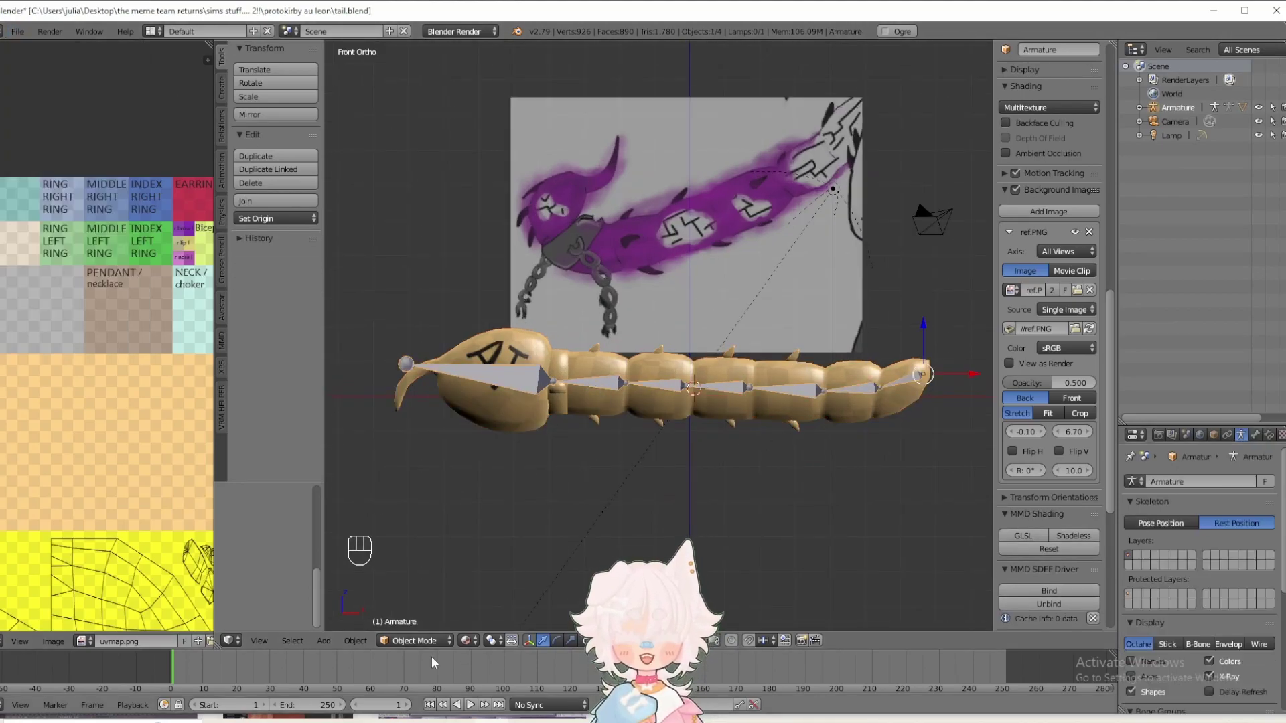
left_click(414, 641)
left_click(414, 597)
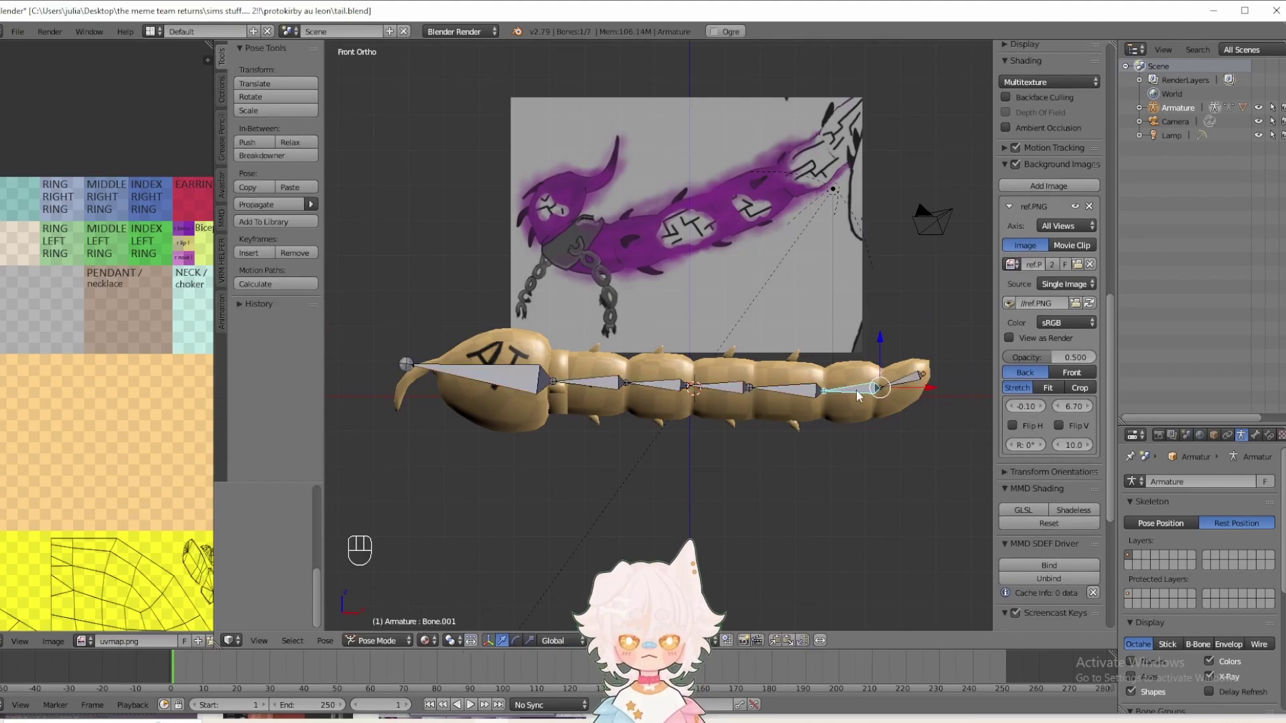
key("r")
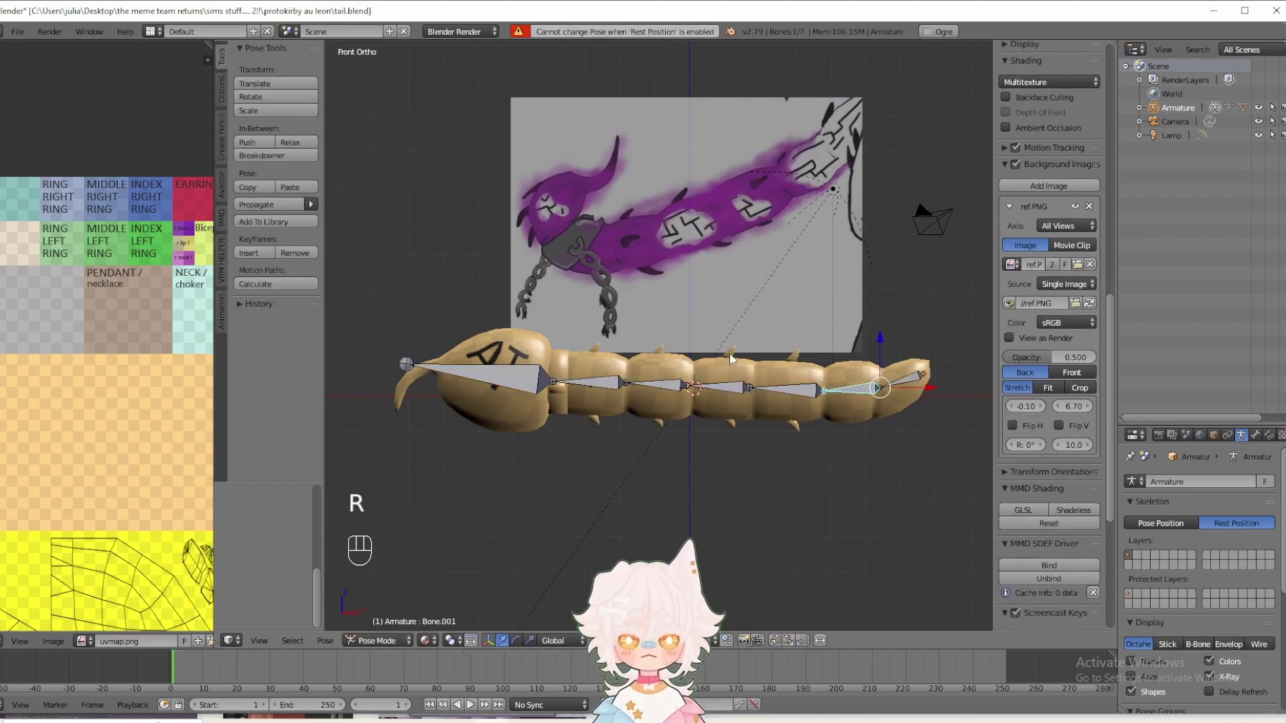
left_click(1164, 521)
- Test the mesh deformation by rotating the bones one at a time from Bone.001 to Bone.006, cancelling each rotation
key("r")
right_click(703, 300)
right_click(796, 386)
key("r")
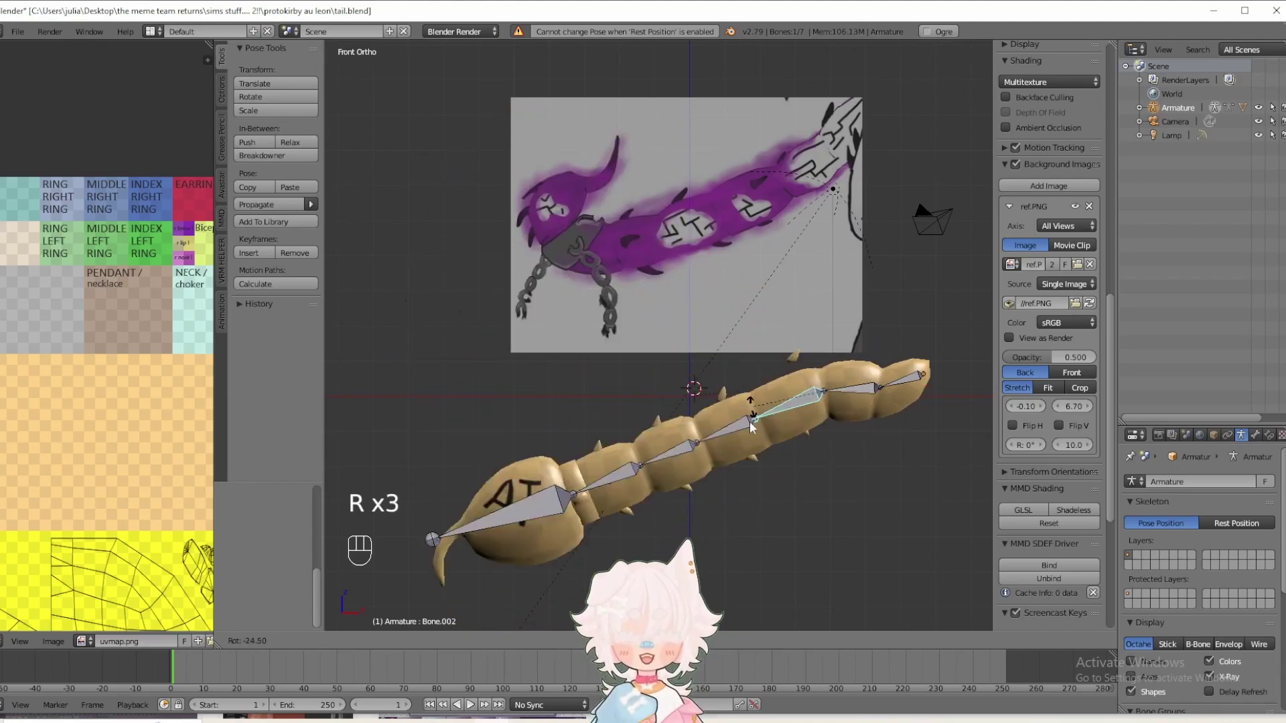
right_click(737, 421)
right_click(721, 389)
key("r")
right_click(685, 411)
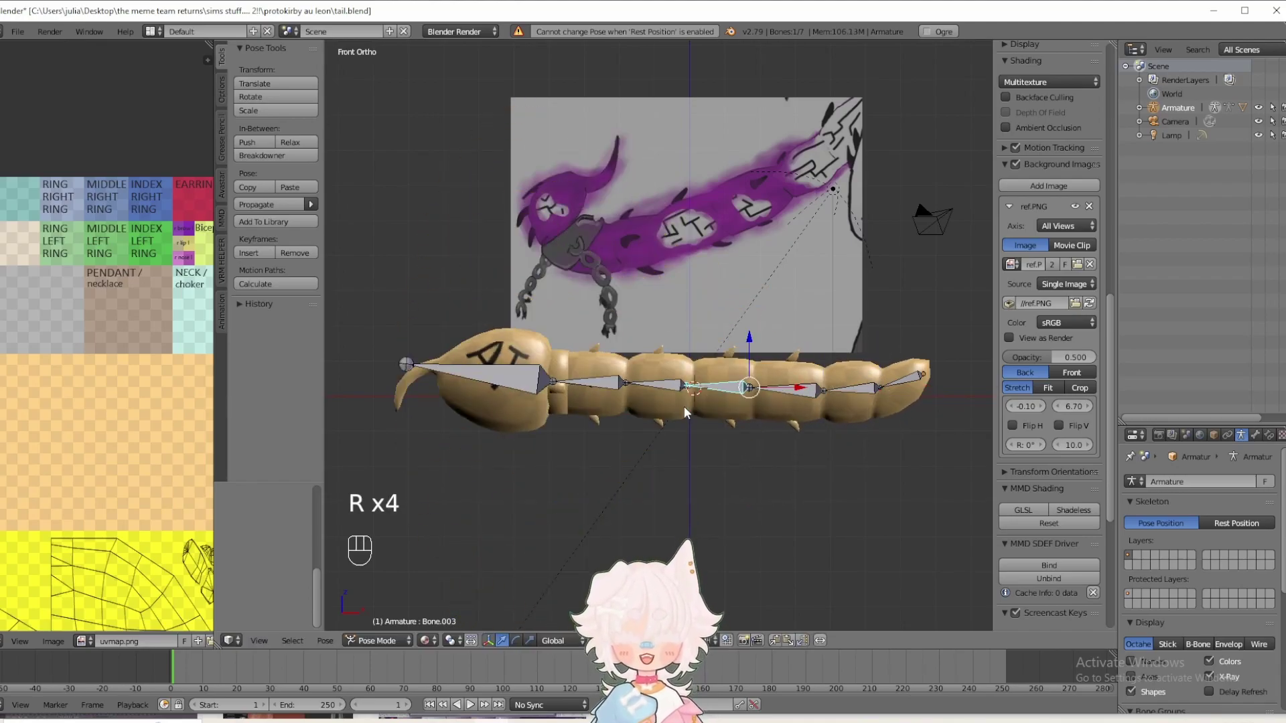
right_click(660, 387)
key("r")
right_click(613, 399)
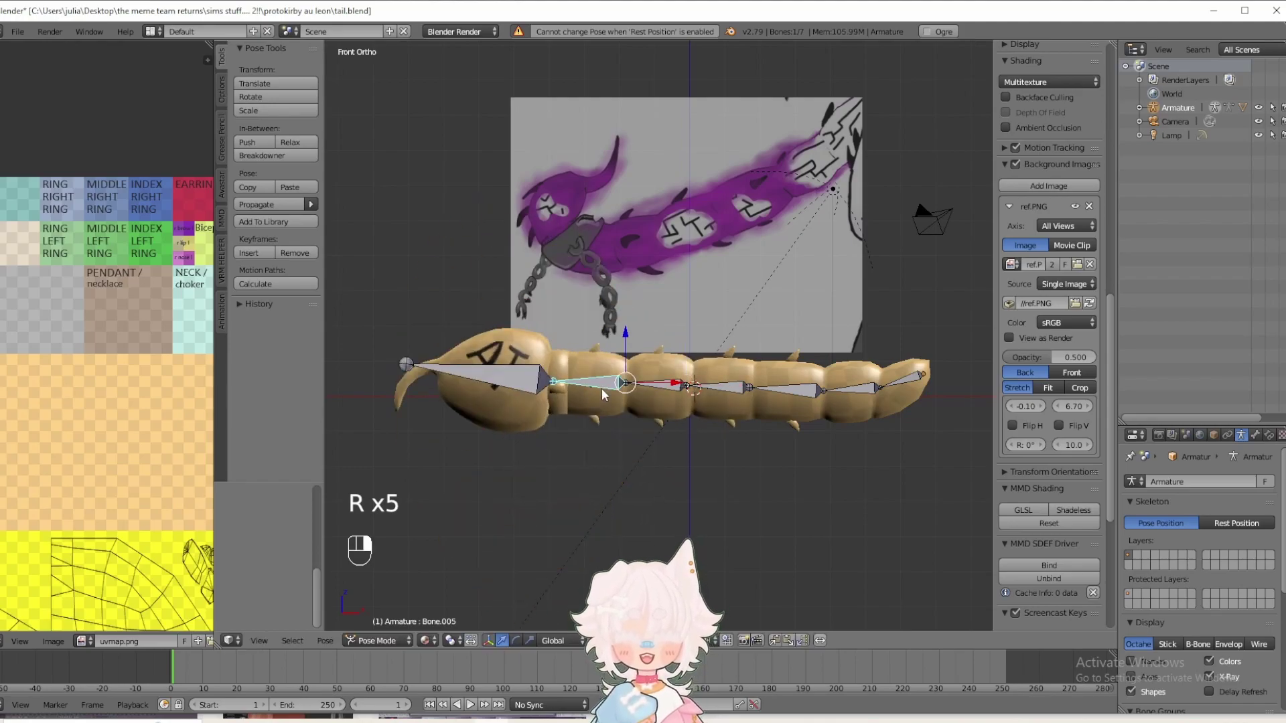
key("r")
right_click(585, 425)
right_click(500, 373)
key("r")
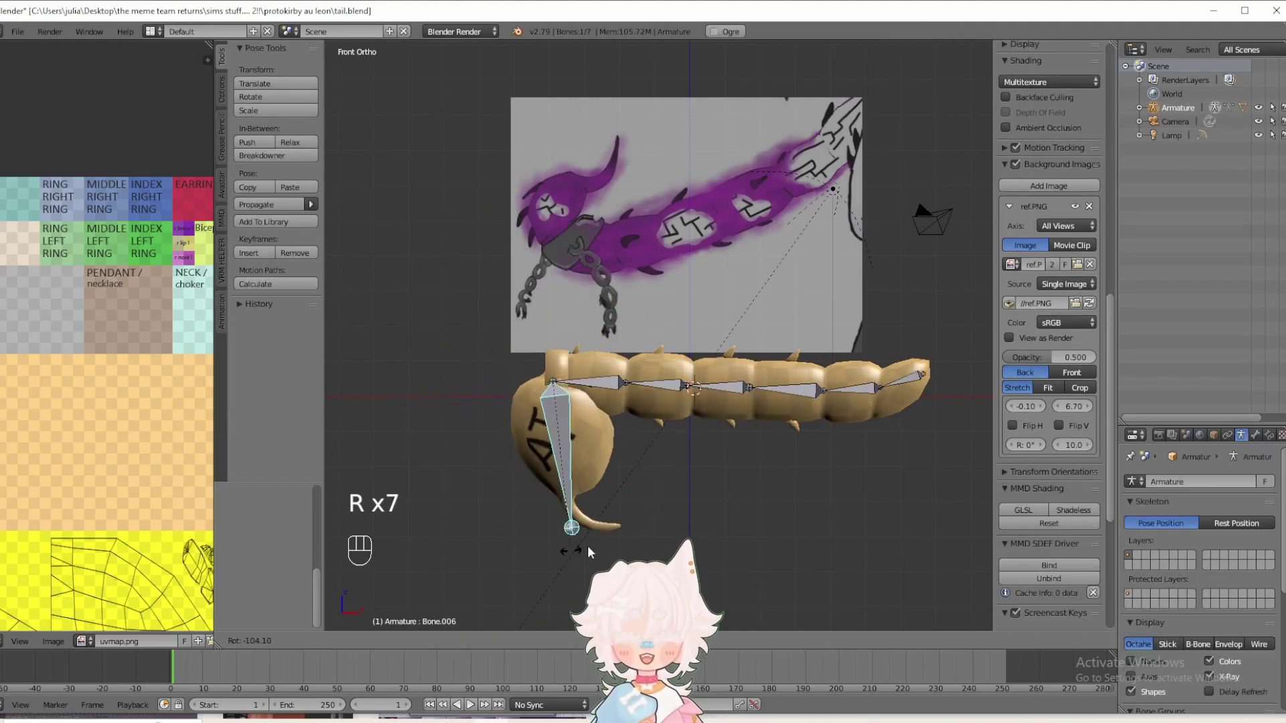
left_click(429, 426)
- Select the tail mesh, switch it to Weight Paint mode and display it in wireframe shading
right_click(565, 403)
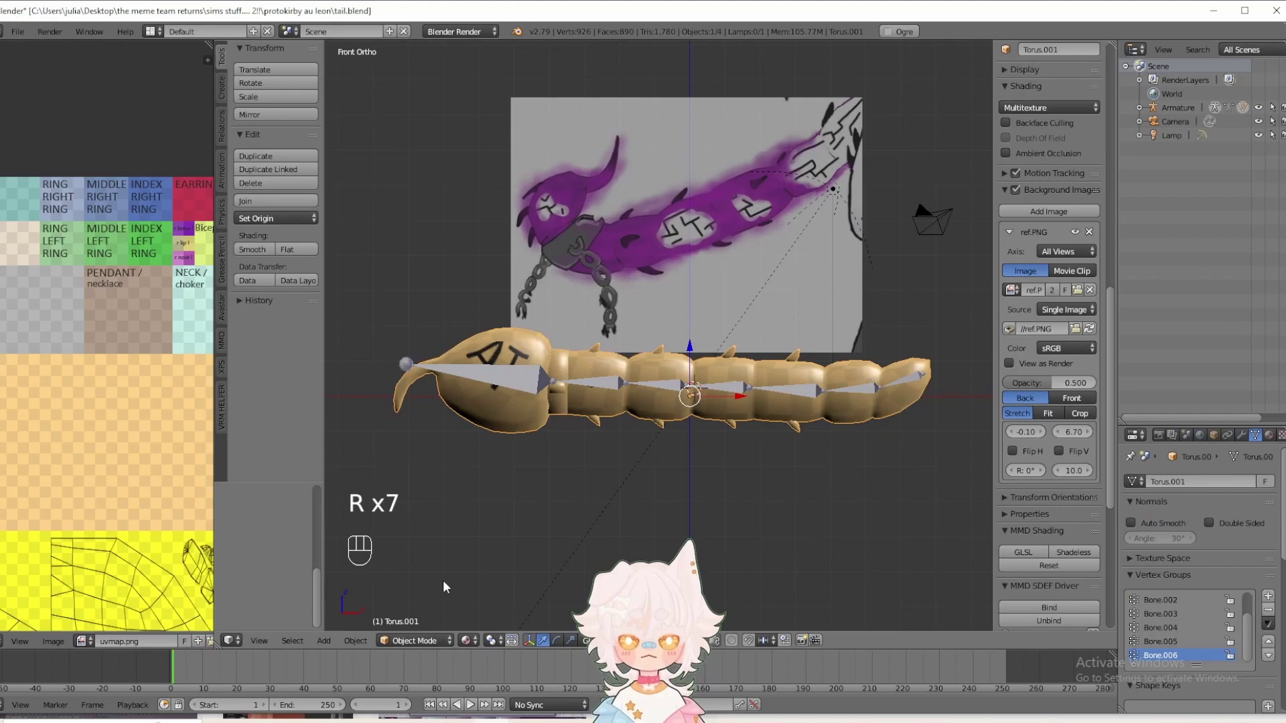
left_click(425, 640)
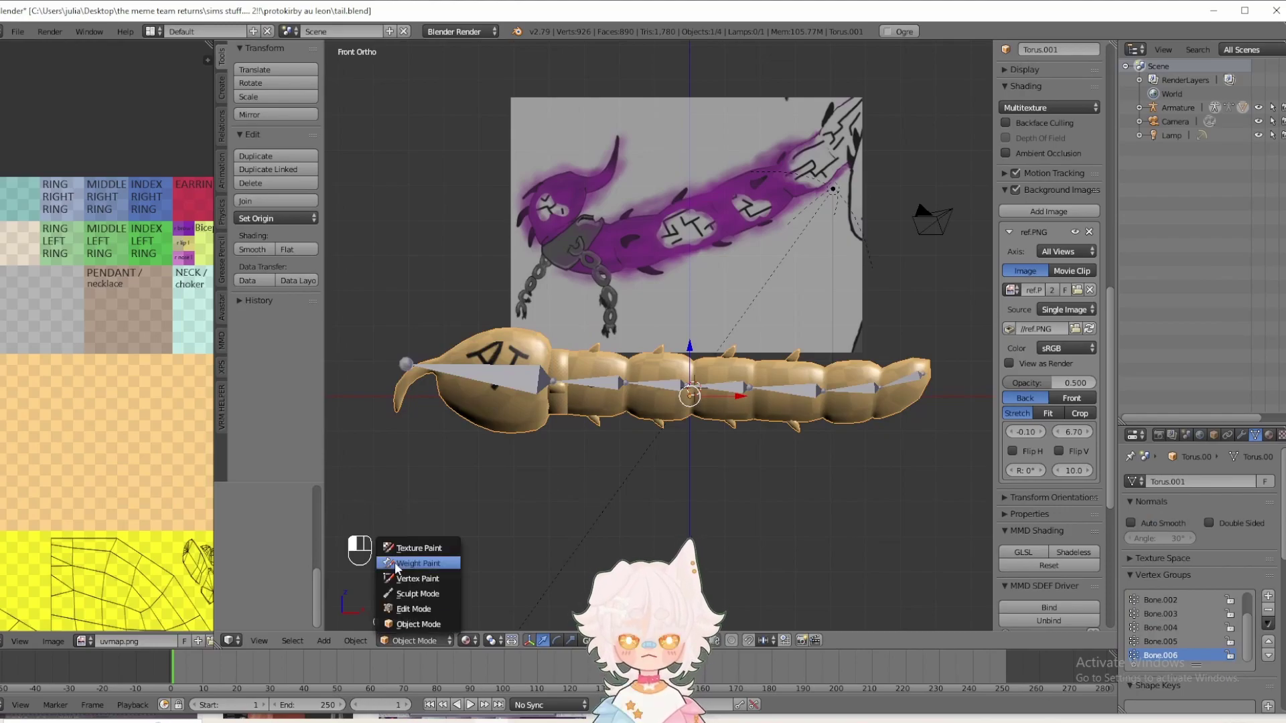
left_click(395, 563)
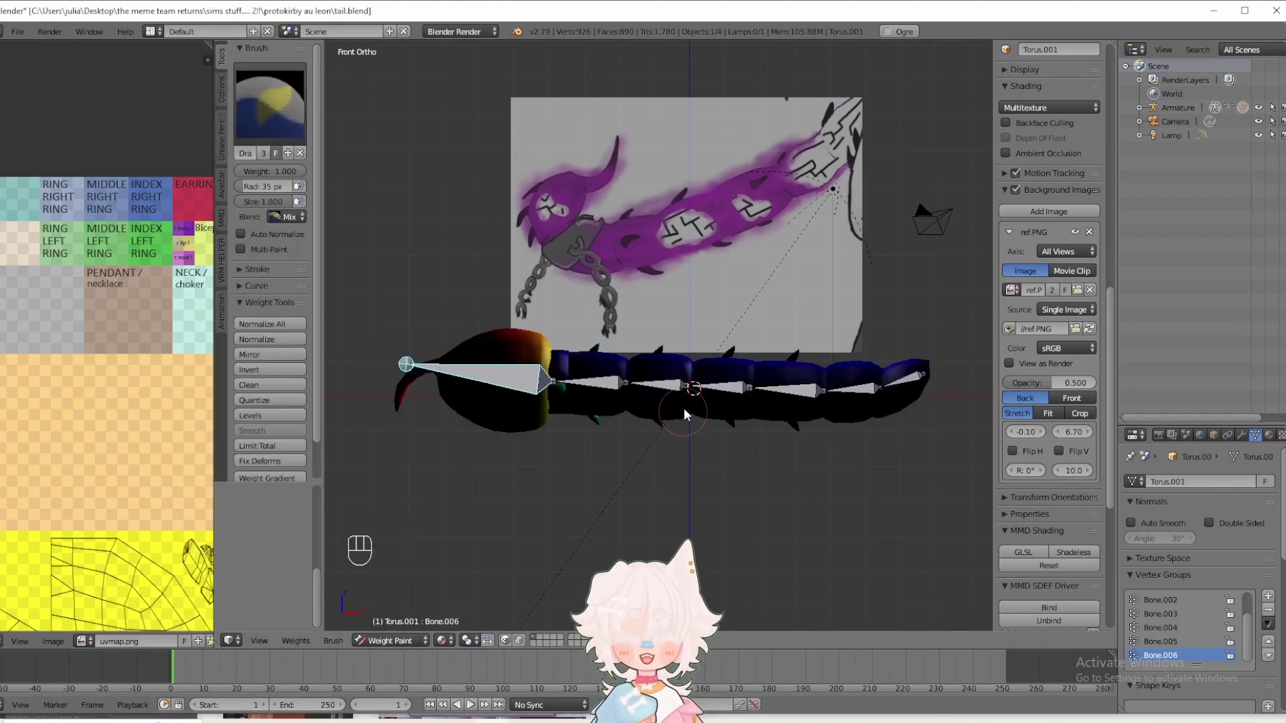
key("z")
scroll(1216, 604, "up", 2)
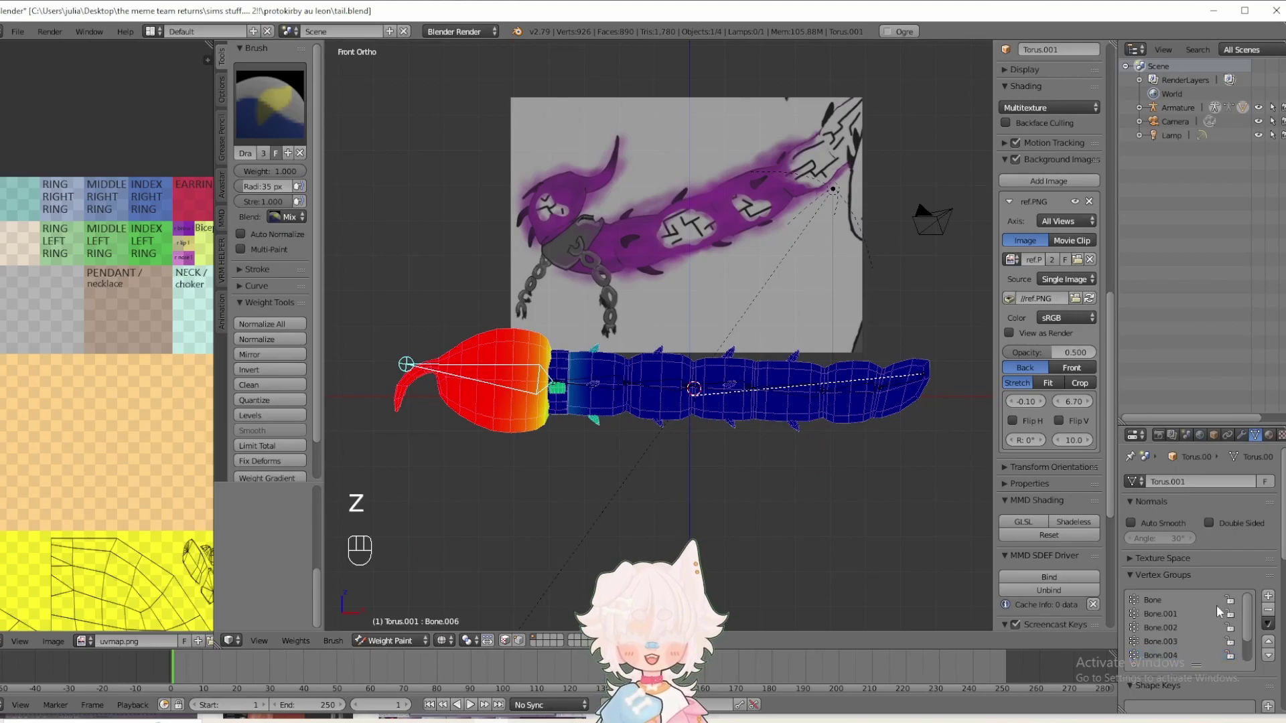
- Inspect the weights of the Bone and Bone.001 vertex groups and enable Auto Normalize for the brush
left_click(1175, 603)
left_click(1168, 614)
middle_click_drag(929, 440, 862, 452, "shift")
scroll(825, 485, "up", 1)
scroll(536, 402, "up", 1)
left_click(242, 234)
- Paint the Bone.002 vertex group at weight 1.000 over its segment and the spikes above and below it
left_click(1160, 627)
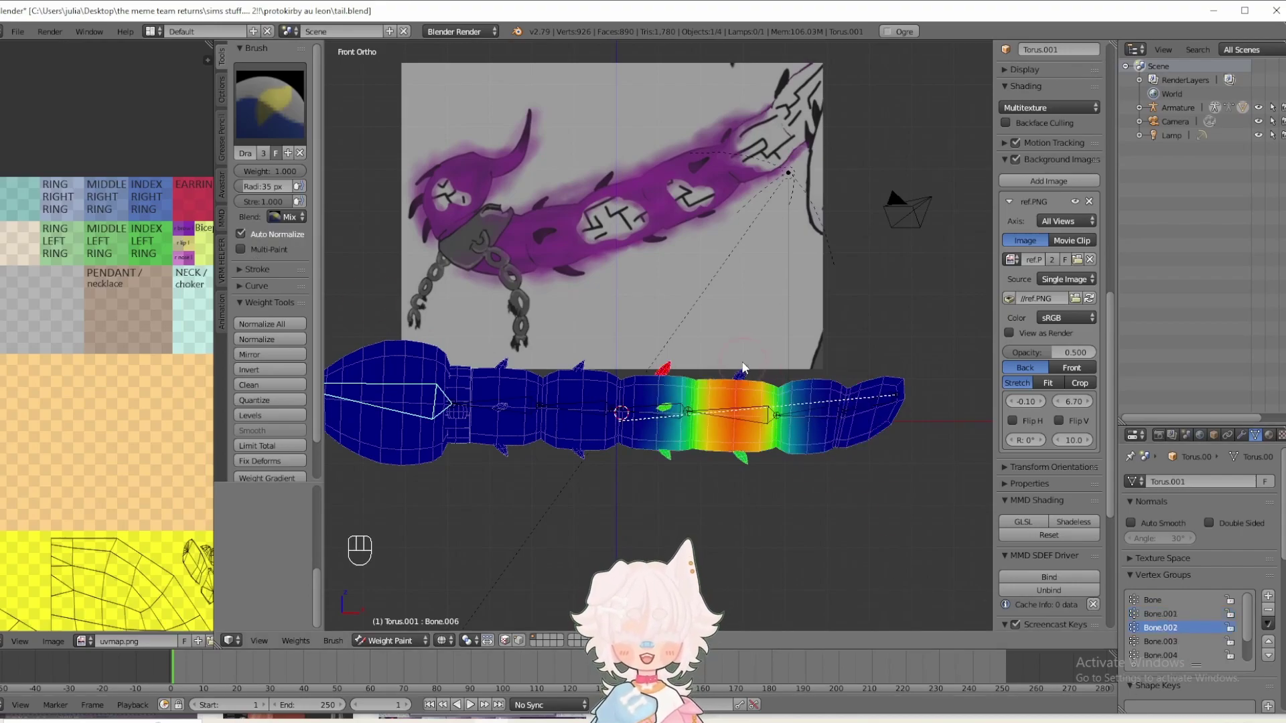
left_click_drag(740, 347, 747, 358)
key("r")
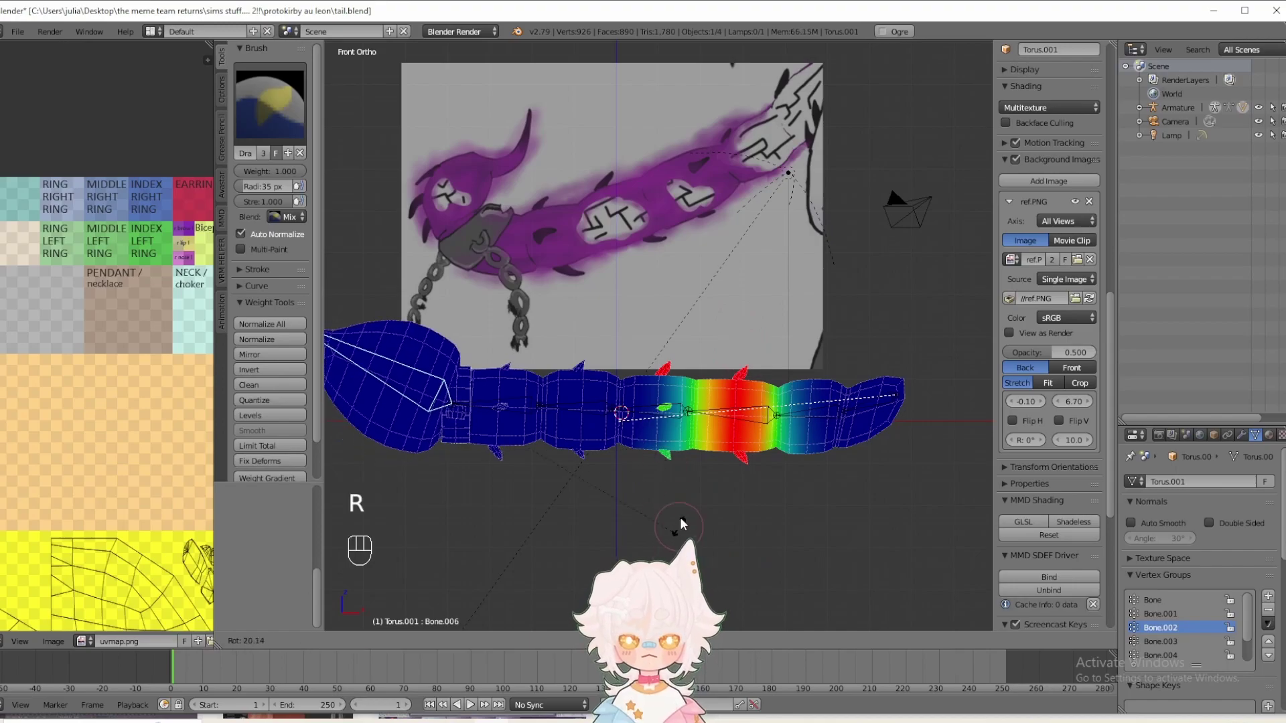
right_click(777, 479)
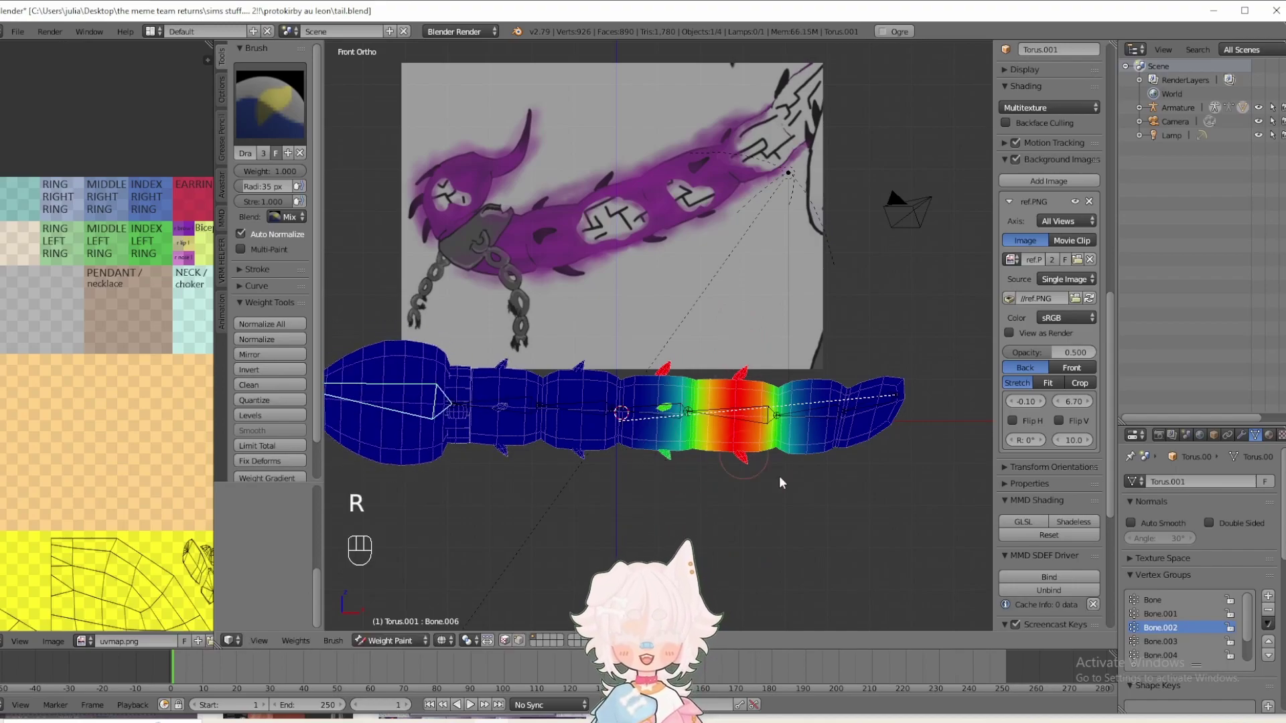
- Check the deformation by test-rotating Bone.003 and Bone.002, and touch up Bone.002's weights near its upper spike
right_click(634, 413)
key("r")
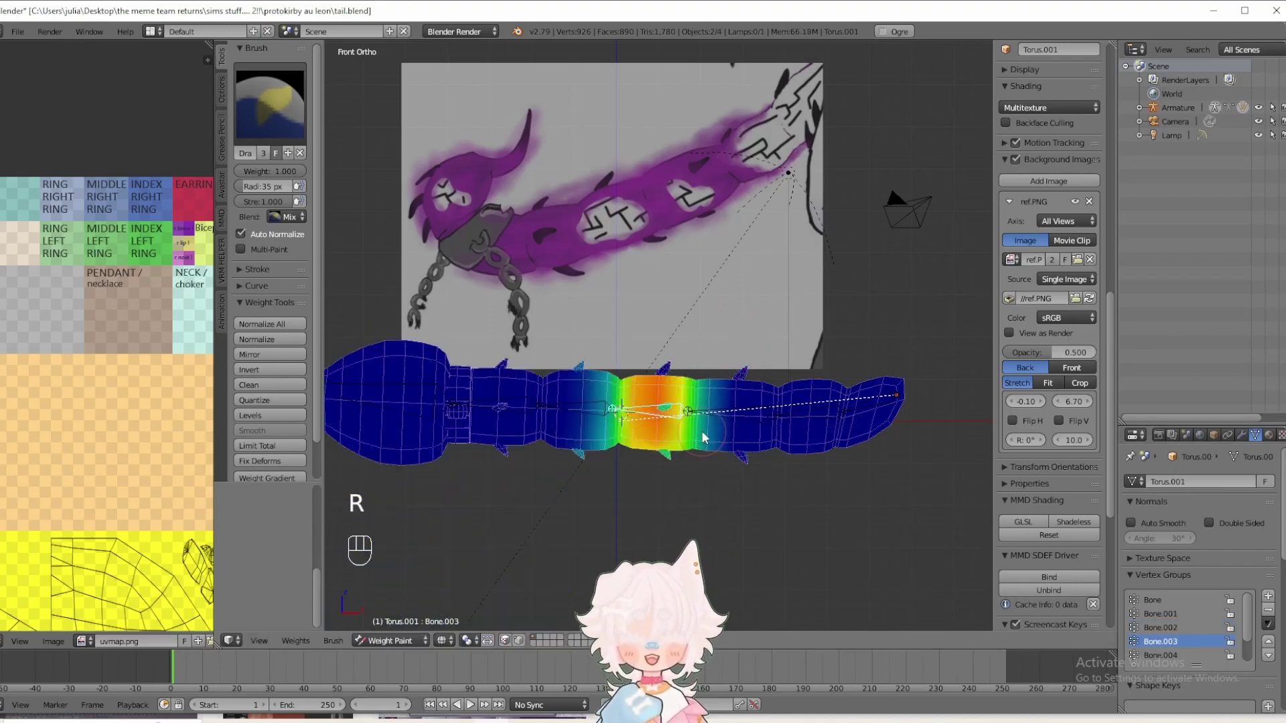
right_click(739, 426)
right_click(708, 432)
key("r")
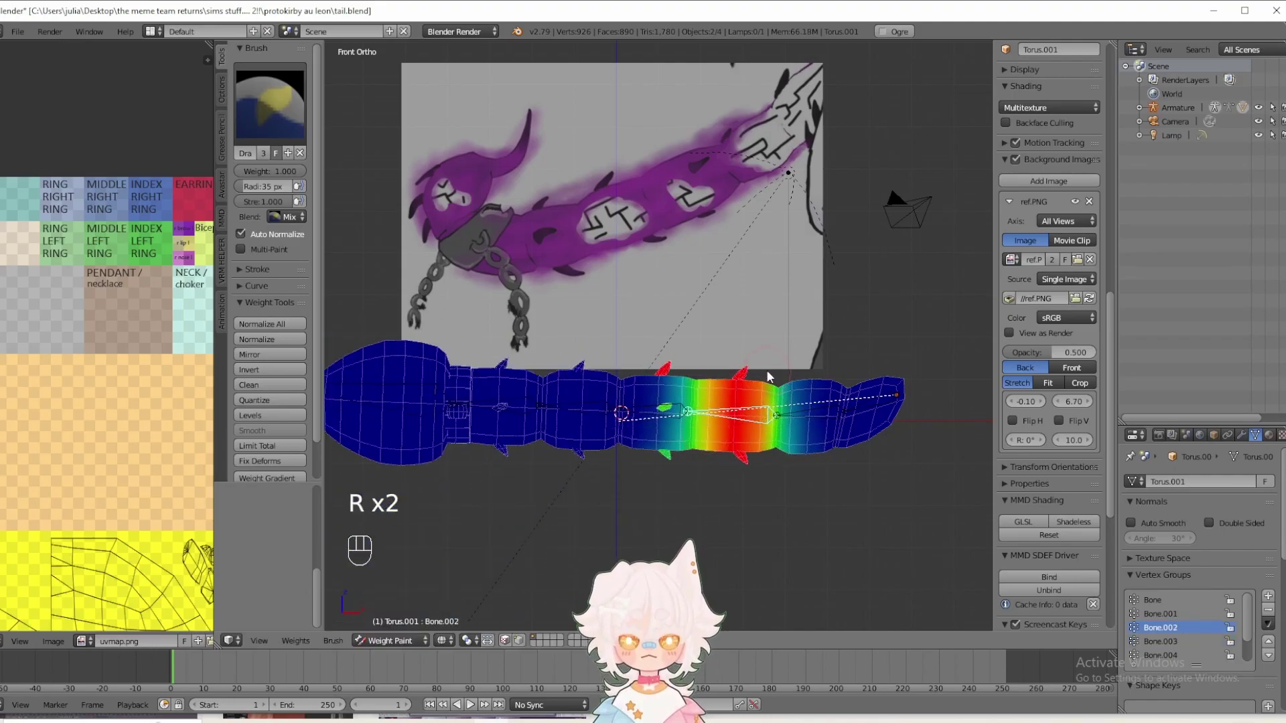
left_click(767, 377)
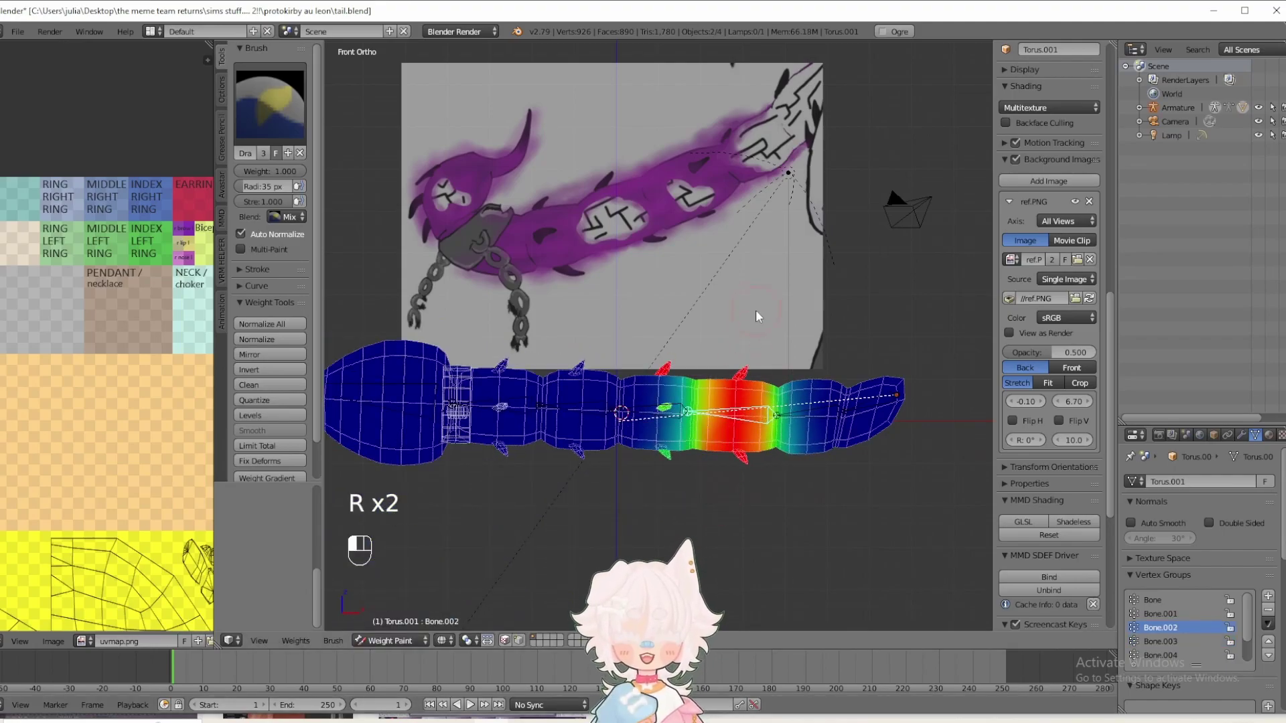
key("r")
right_click(837, 509)
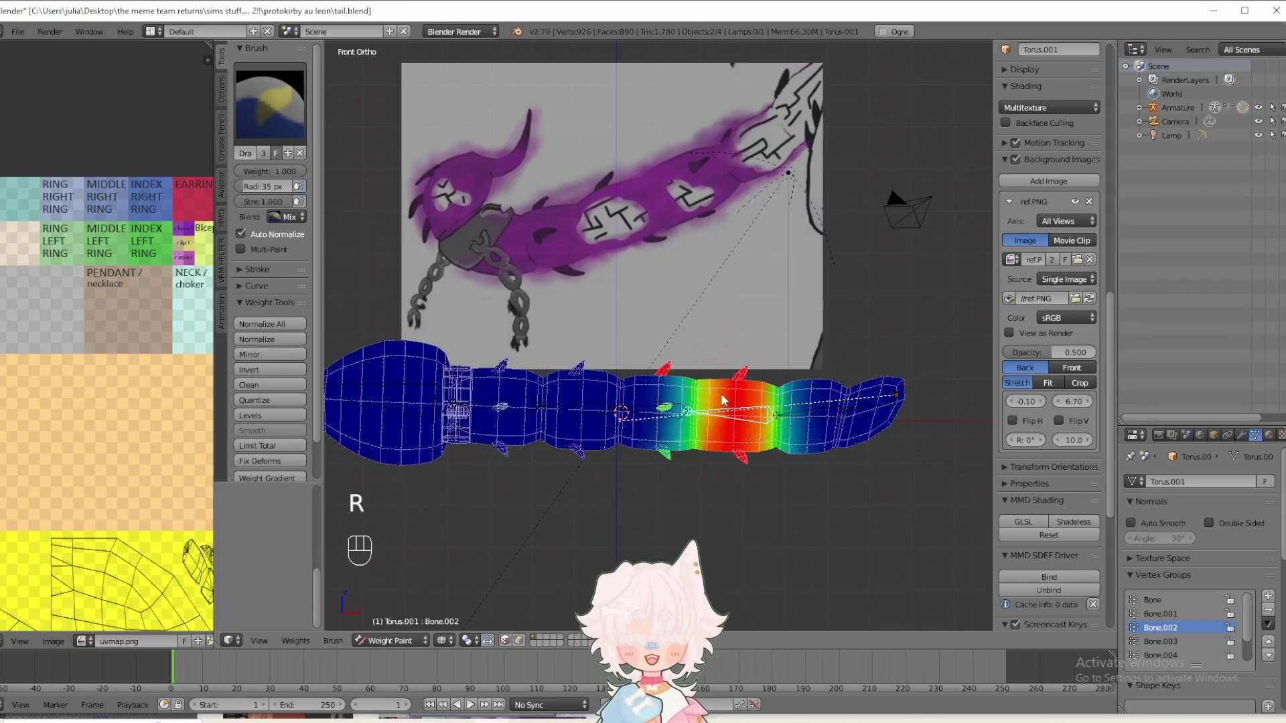
- Paint the Bone.003 vertex group at full weight across its segment and spikes, then check the deformation with cancelled test rotations
left_click(1160, 642)
mouse_move(661, 362)
left_mouse_down()
mouse_move(659, 338)
mouse_move(658, 507)
left_mouse_up()
key("r")
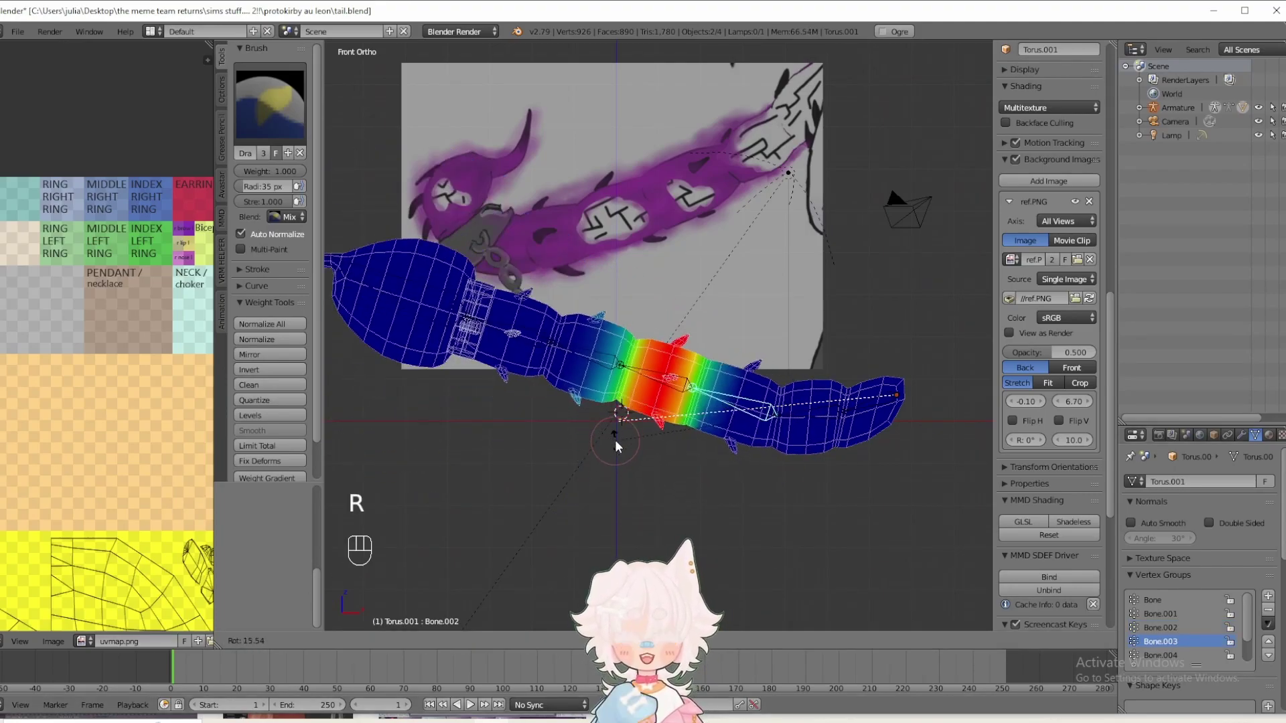
right_click(655, 400)
key("r")
right_click(616, 474)
- Select Bone.004 and paint its vertex group at full weight across its segment and the spikes above and below
middle_click_drag(616, 474, 690, 463, "shift")
right_click(670, 390)
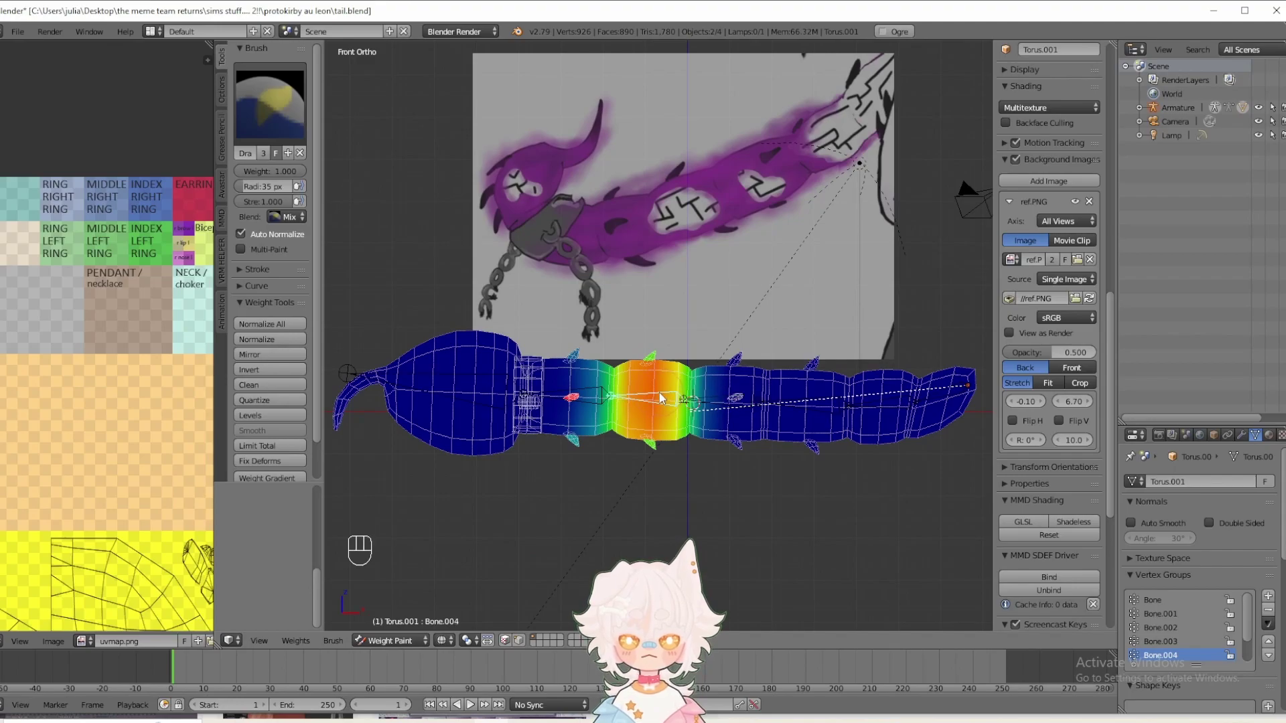
left_click_drag(661, 397, 641, 501)
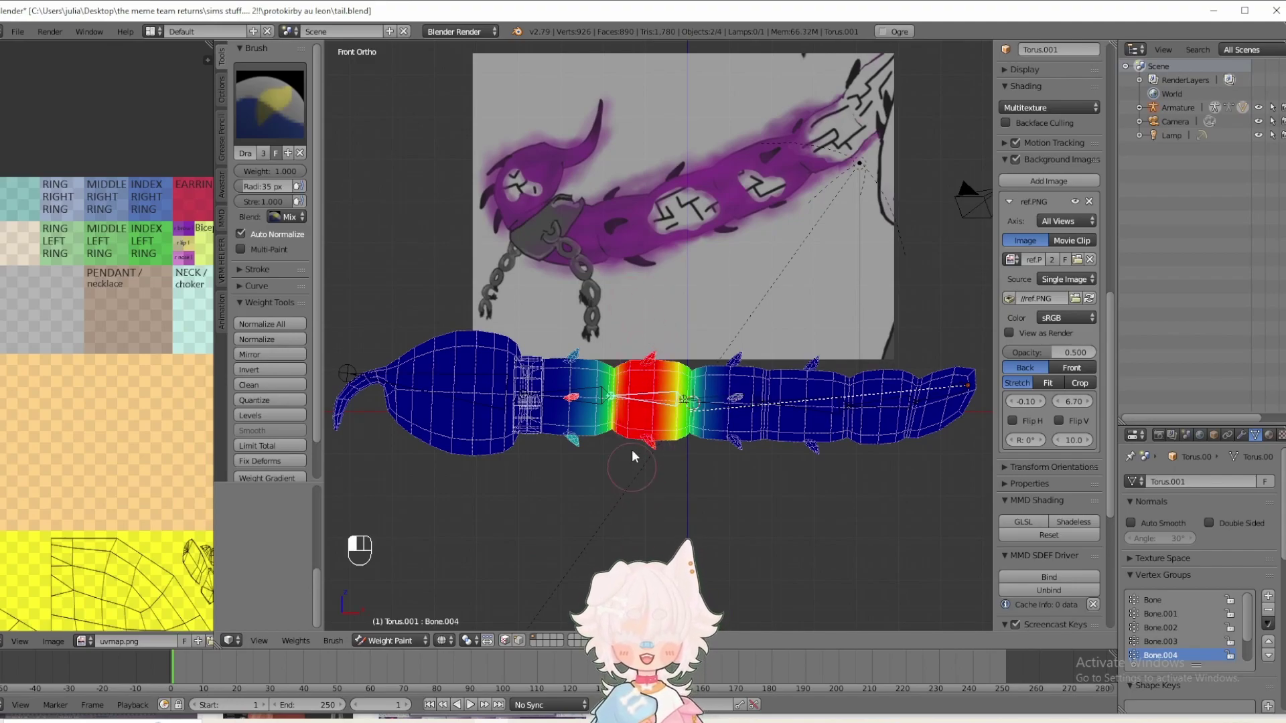
- Paint the Bone.005 vertex group at full weight over the ring and the segment beside the bulb, including the spikes
right_click(571, 397)
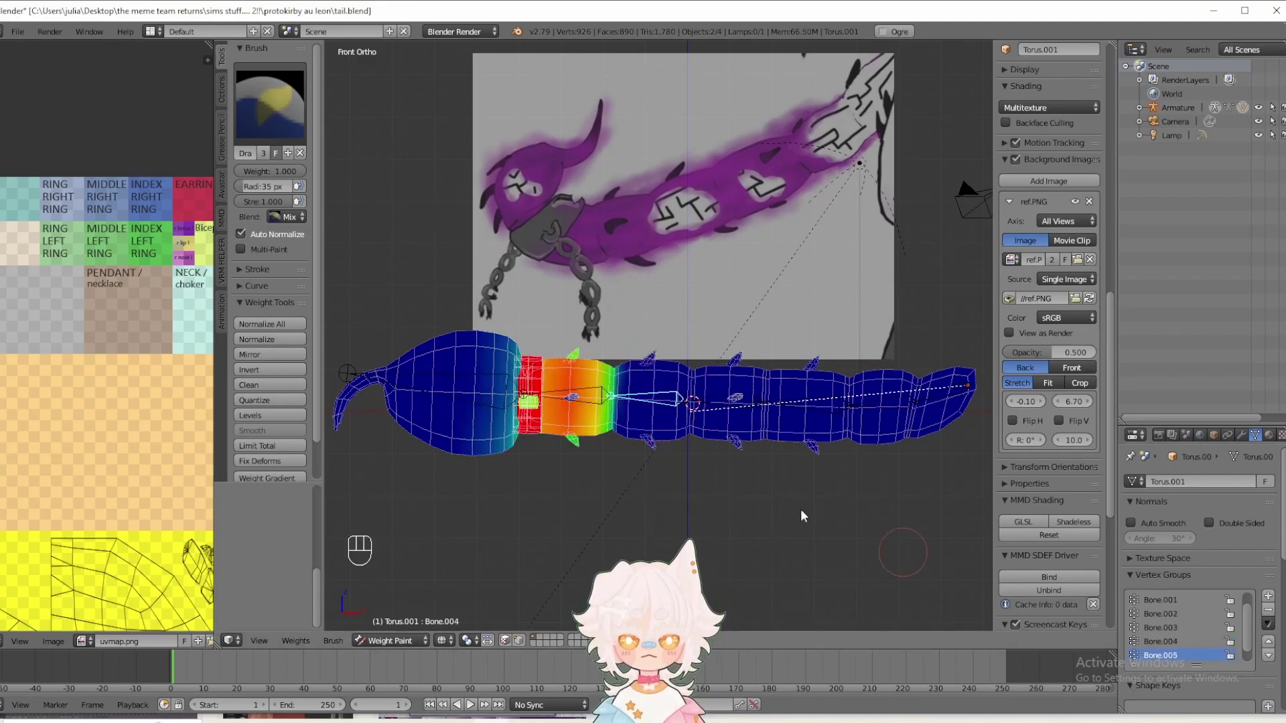
left_click_drag(558, 505, 534, 341)
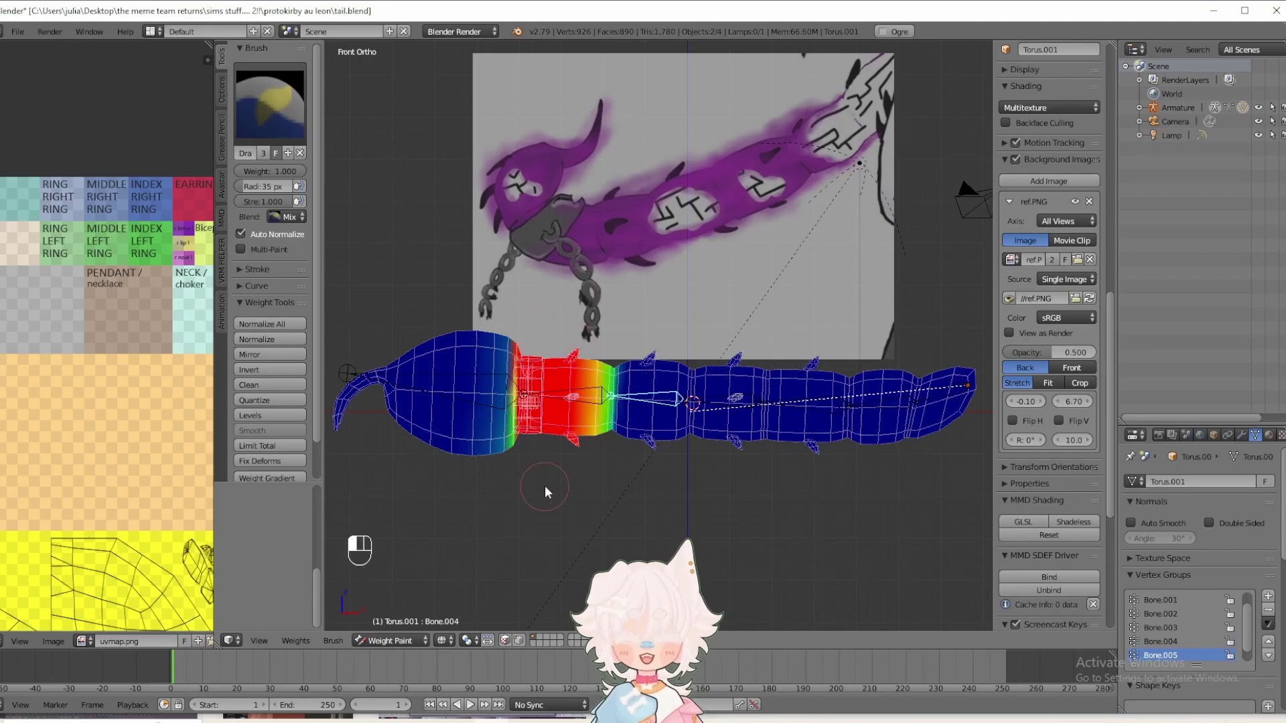
right_click(525, 388)
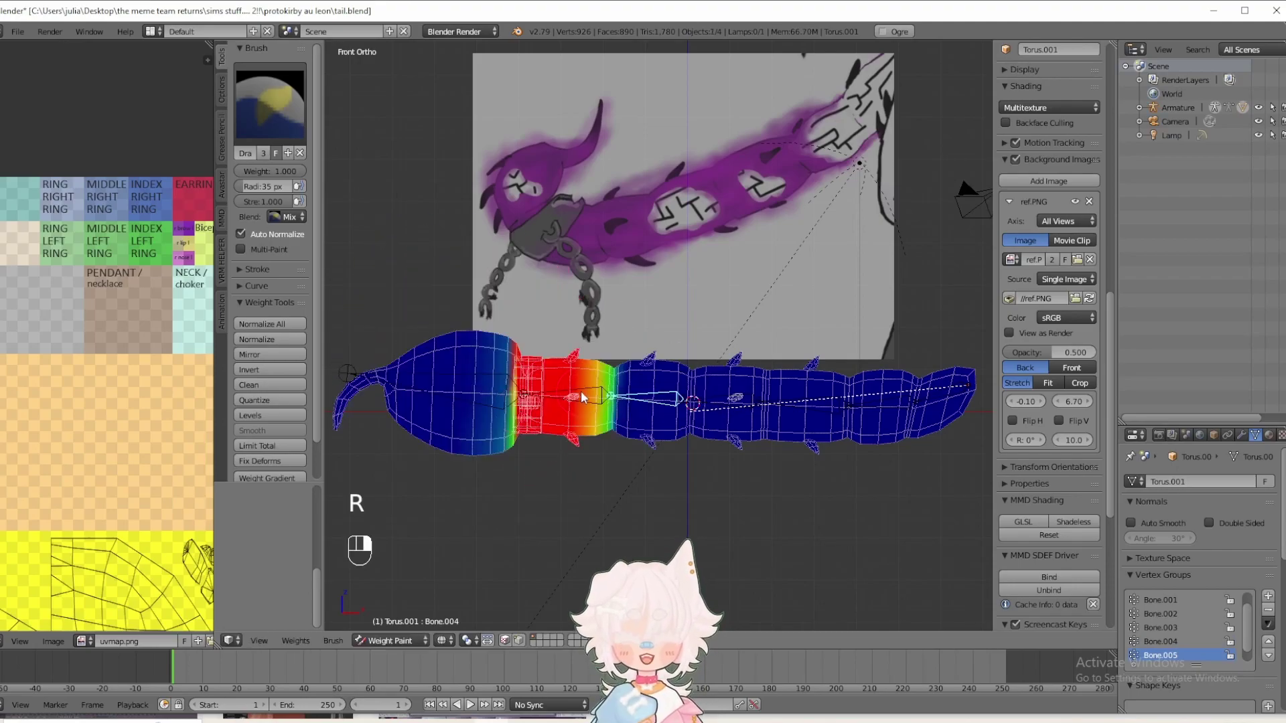
- Select Bone.006, turn on vertex selection masking, and smooth the weights of all groups with a factor of 1.000
right_click(515, 404)
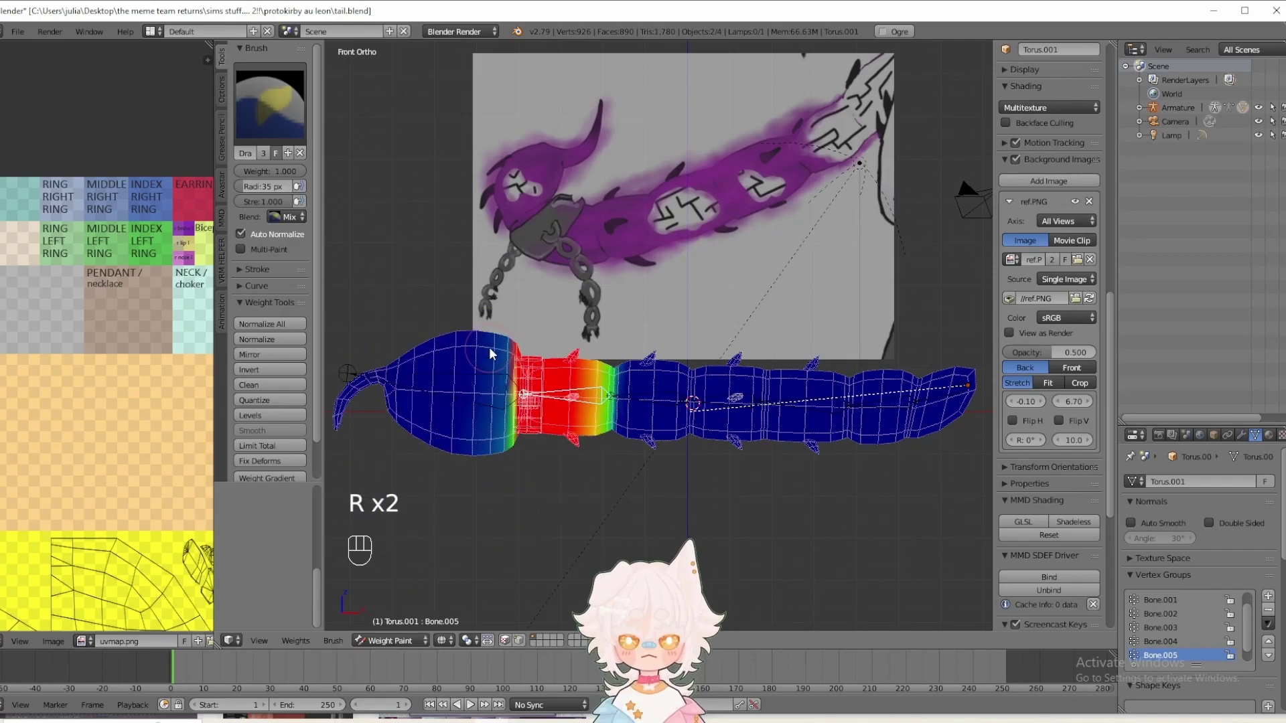
right_click_drag(511, 405, 584, 481)
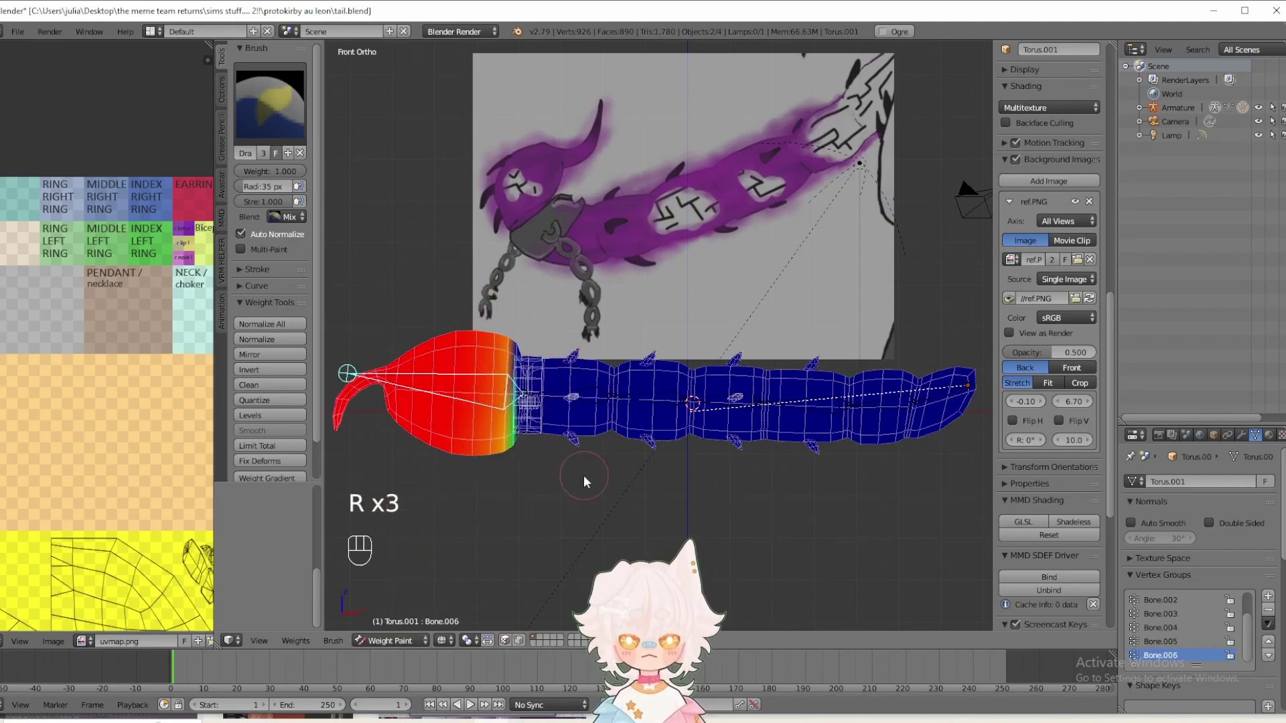
left_click(519, 642)
scroll(289, 437, "down", 2)
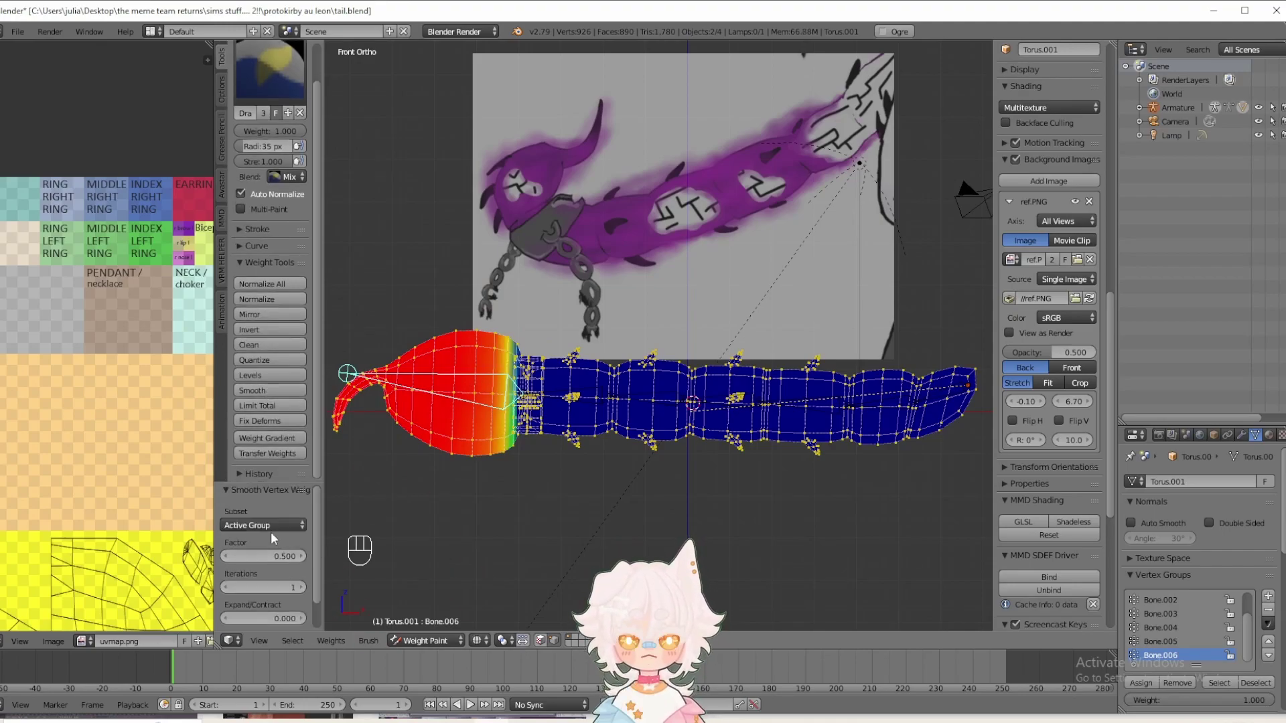
left_click(277, 525)
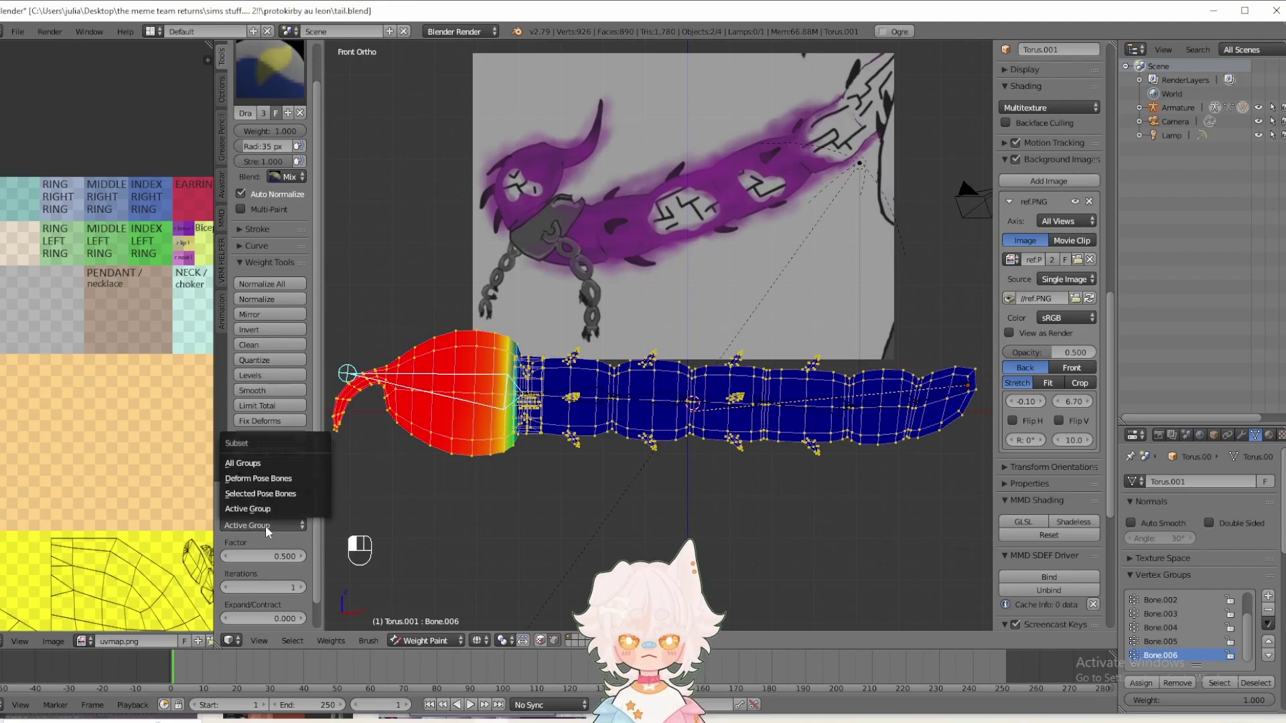
left_click(245, 461)
left_click_drag(268, 556, 305, 556)
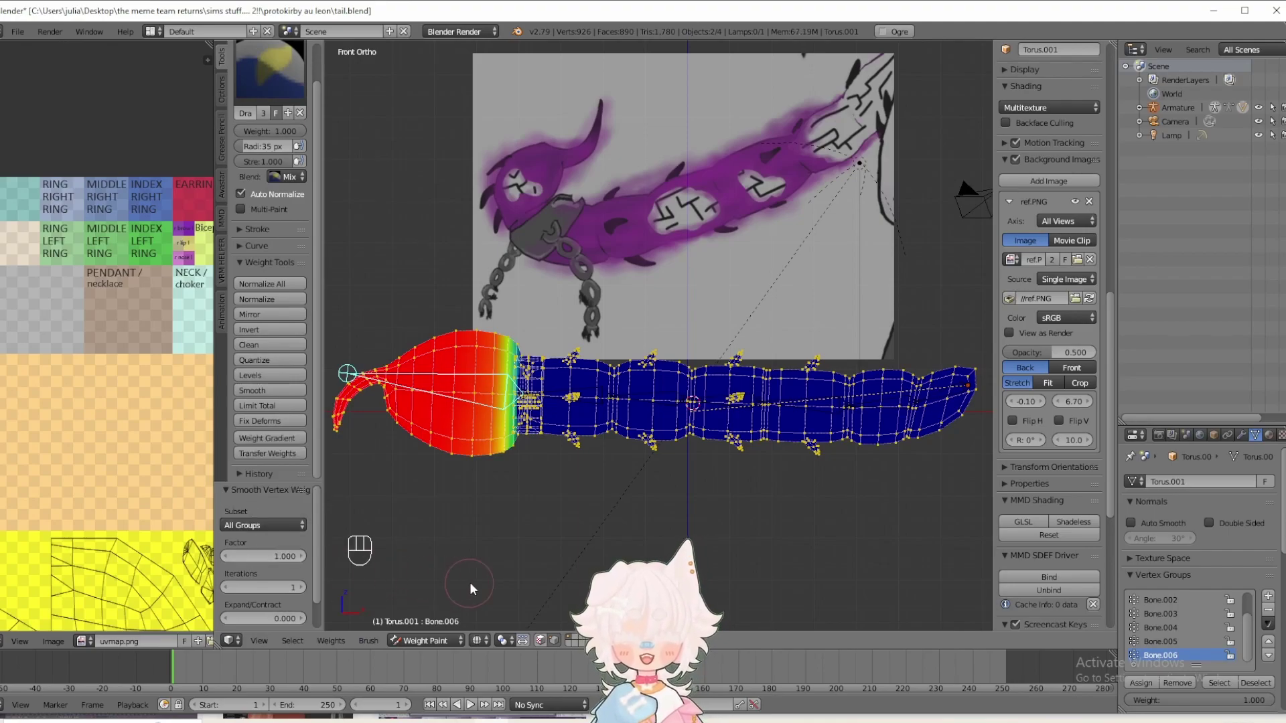
- Return the tail mesh to Object Mode and save the file
left_click(429, 641)
left_click(375, 547)
left_click(18, 32)
left_click(40, 131)
- Try Texture viewport shading on the tail and switch the viewport to Material shading
left_click(466, 641)
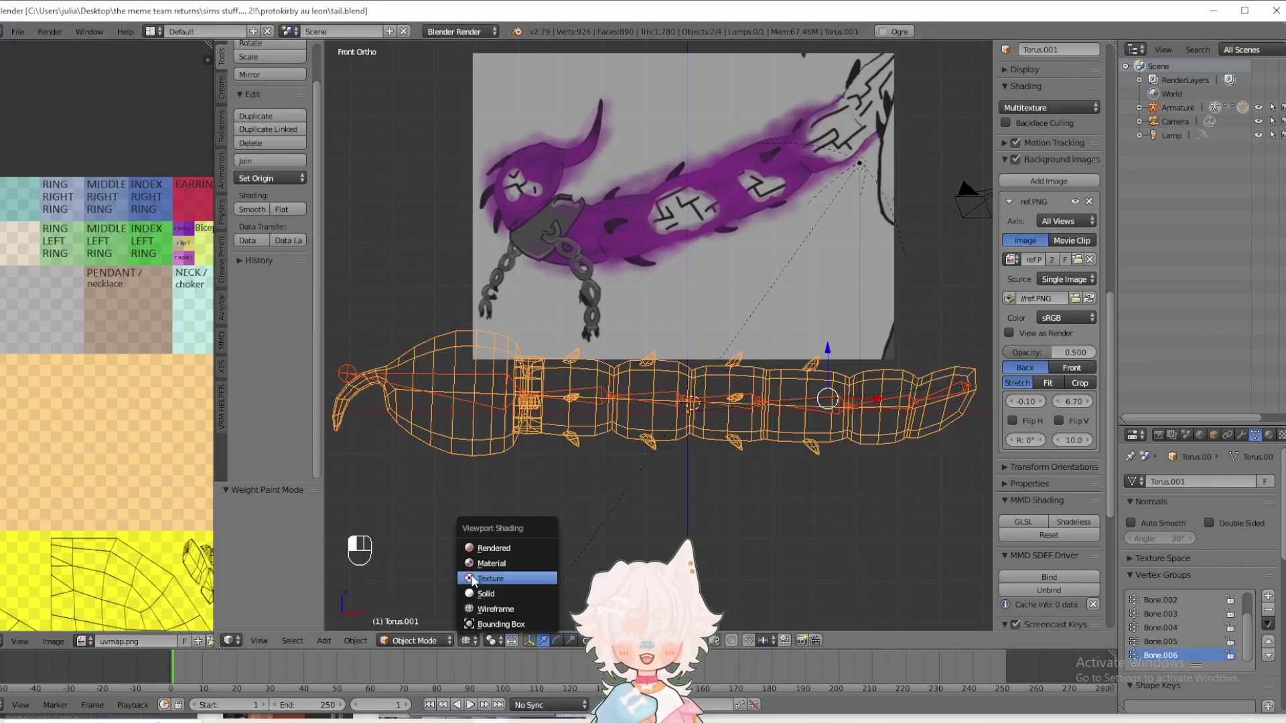
left_click(473, 579)
left_click(465, 640)
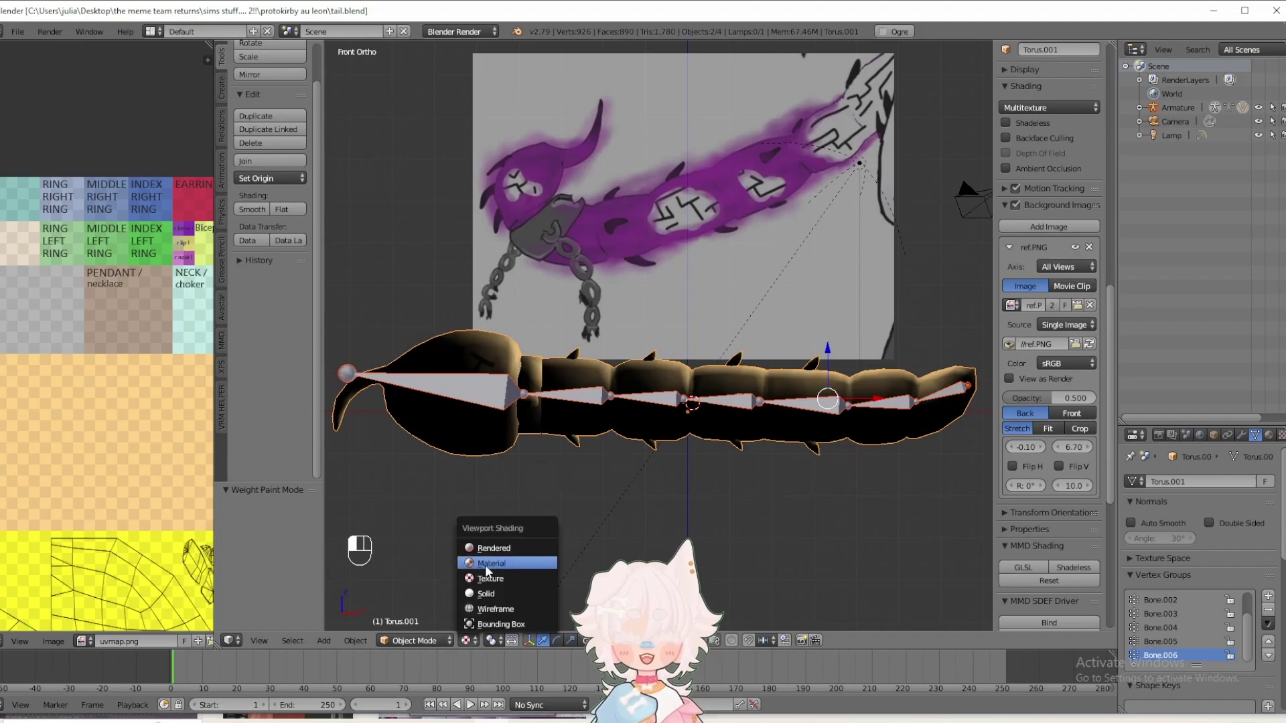
left_click(491, 563)
middle_click_drag(729, 427, 719, 468, "shift")
scroll(720, 468, "down", 1)
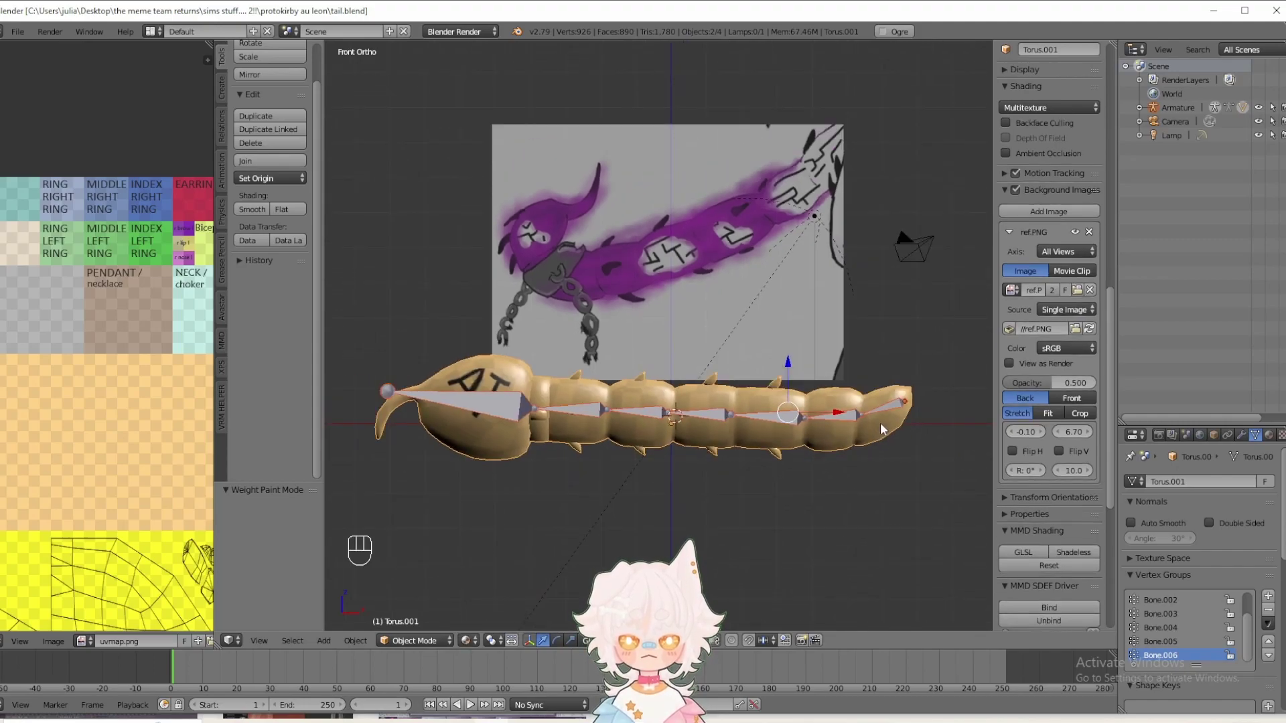
- Pose the base end of the tail by rotating the root bone -13.6° and Bone.001 -11.8°
right_click(890, 407)
key("r")
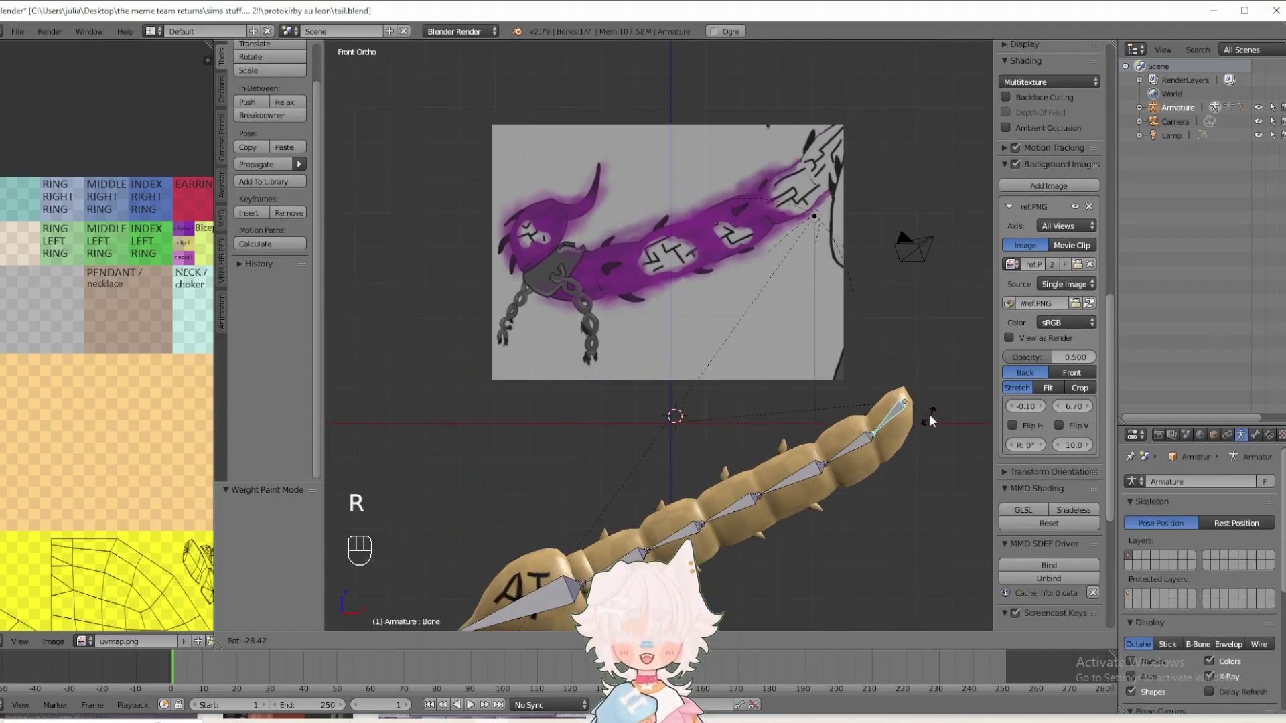
left_click(881, 423)
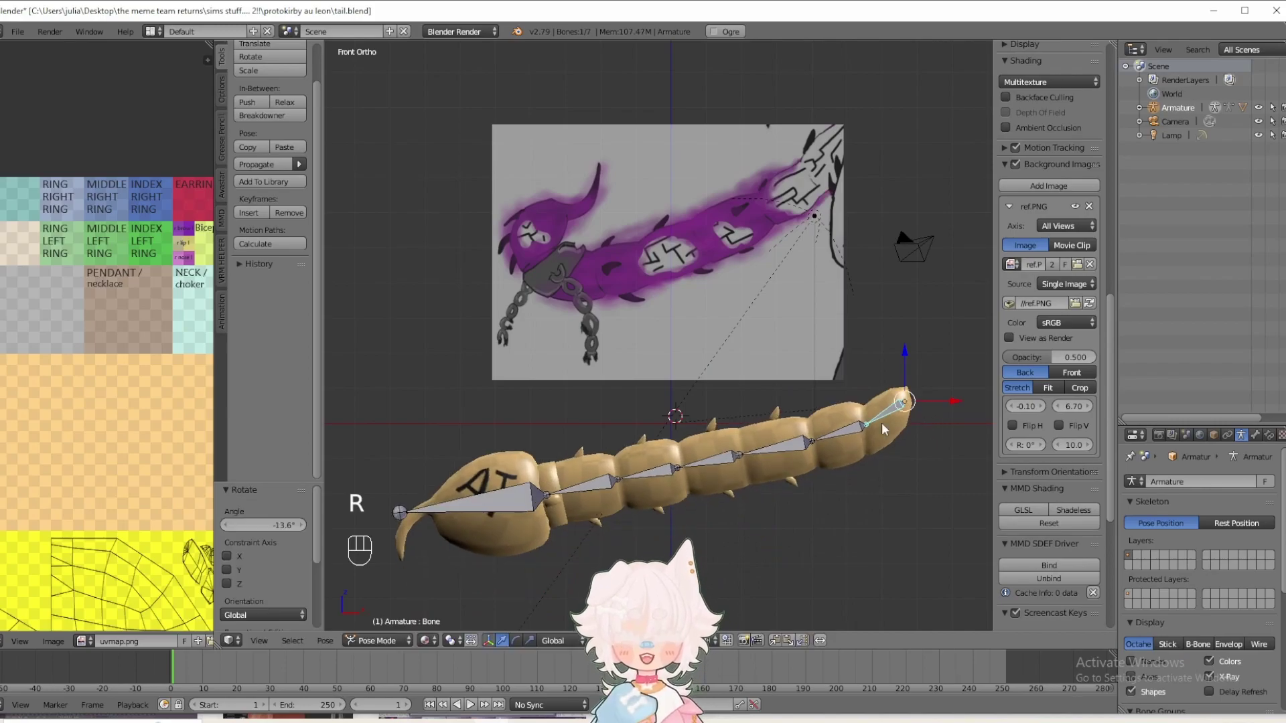
key("r")
left_click(921, 440)
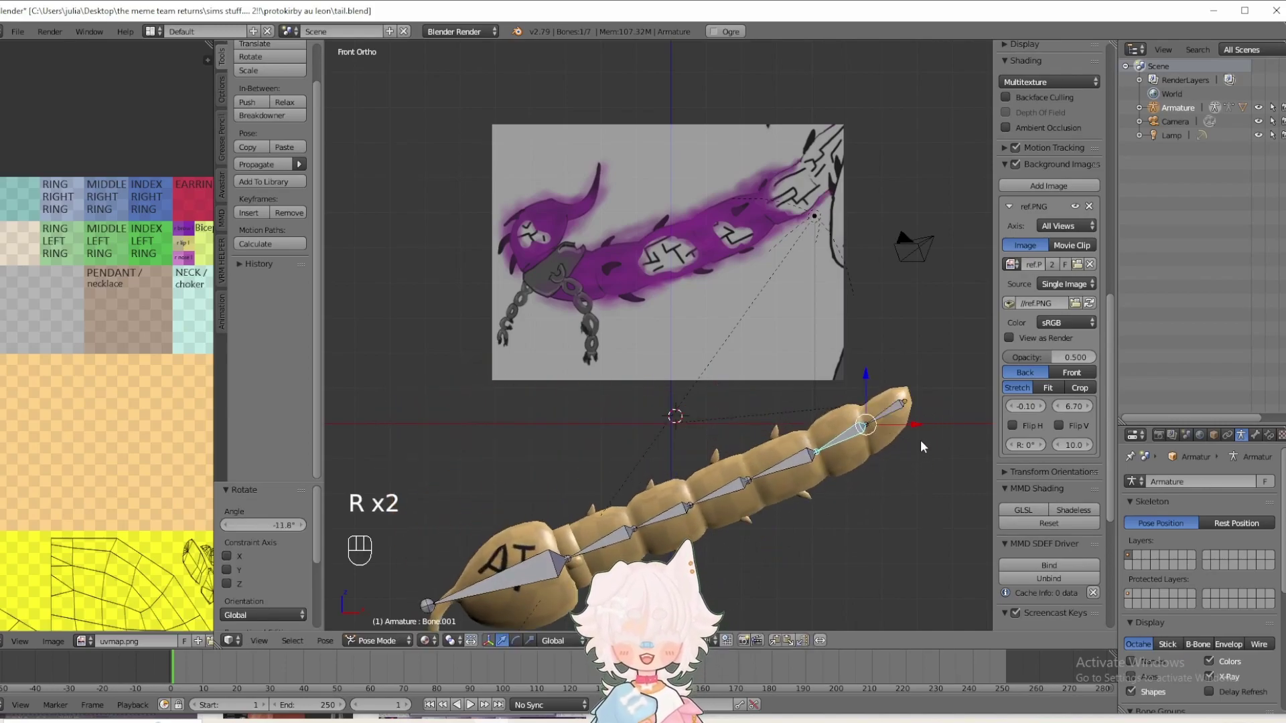
- Rotate Bone.002 and Bone.003 to bend the middle of the tail into a gentle upward curve
right_click(789, 464)
key("r")
left_click(742, 478)
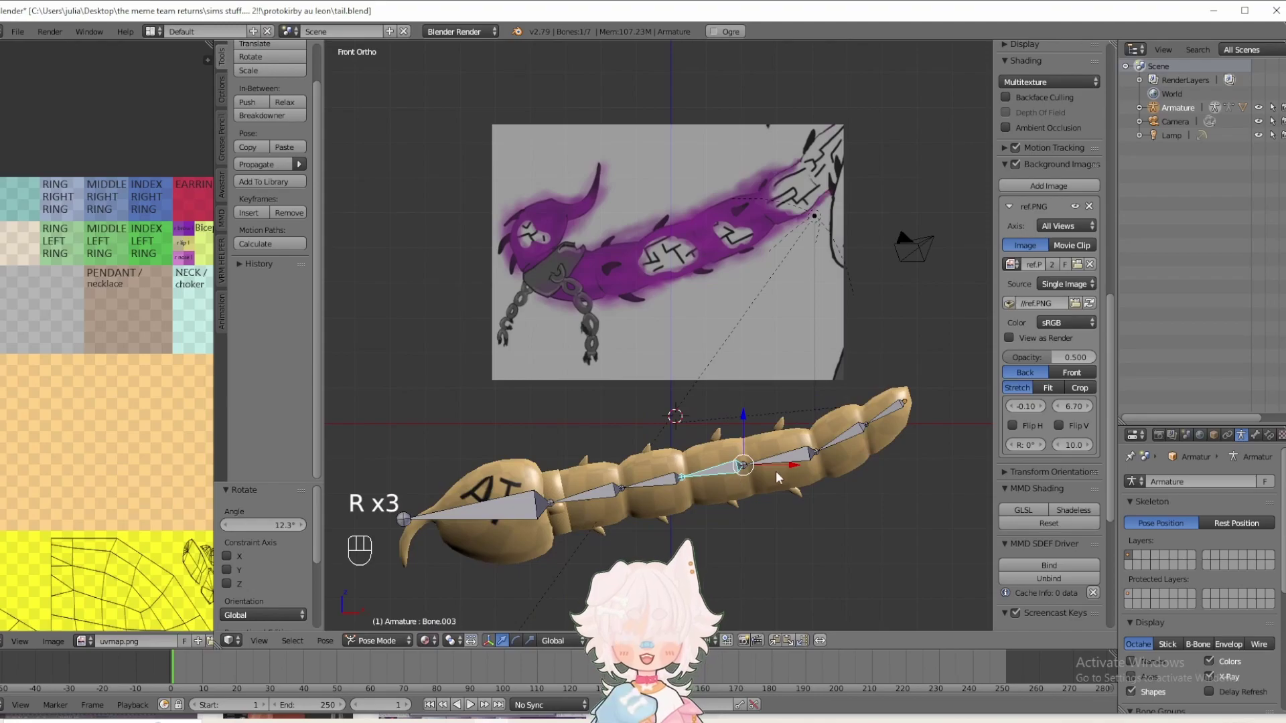
key("r")
left_click(882, 470)
right_click(726, 482)
key("r")
left_click(687, 496)
- Rotate Bone.004 by 19.8° and Bone.005 by 23.2° to continue the curve towards the bulb
key("bracketright")
key("r")
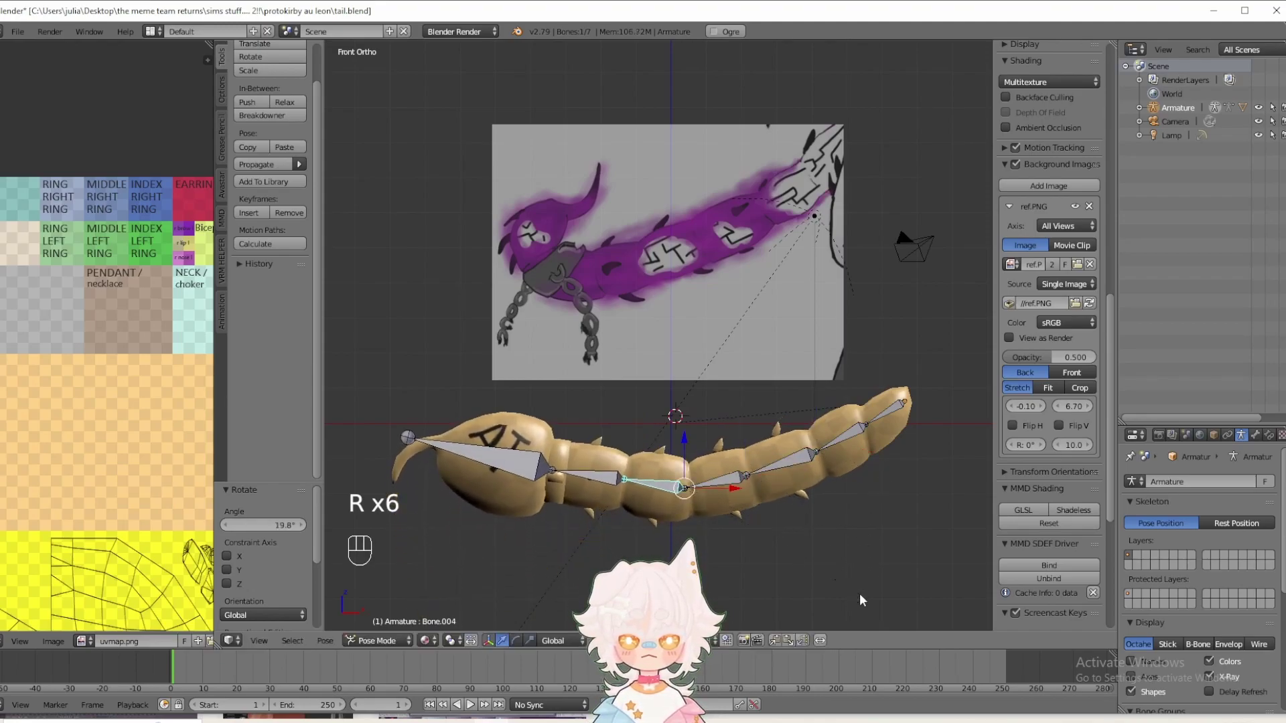
left_click(859, 594)
key("r")
left_click(750, 536)
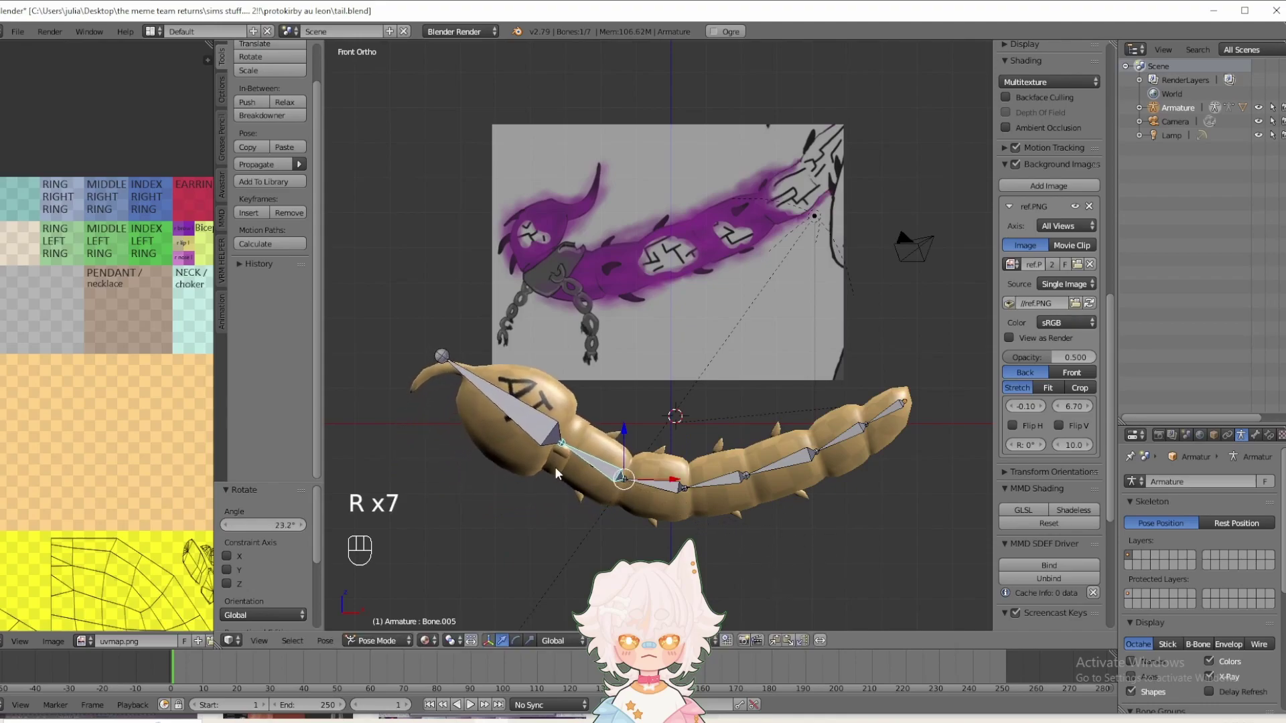
- Rotate Bone.006 by 88.9° to curl the bulb over the tail, and try to move the bone
key("bracketright")
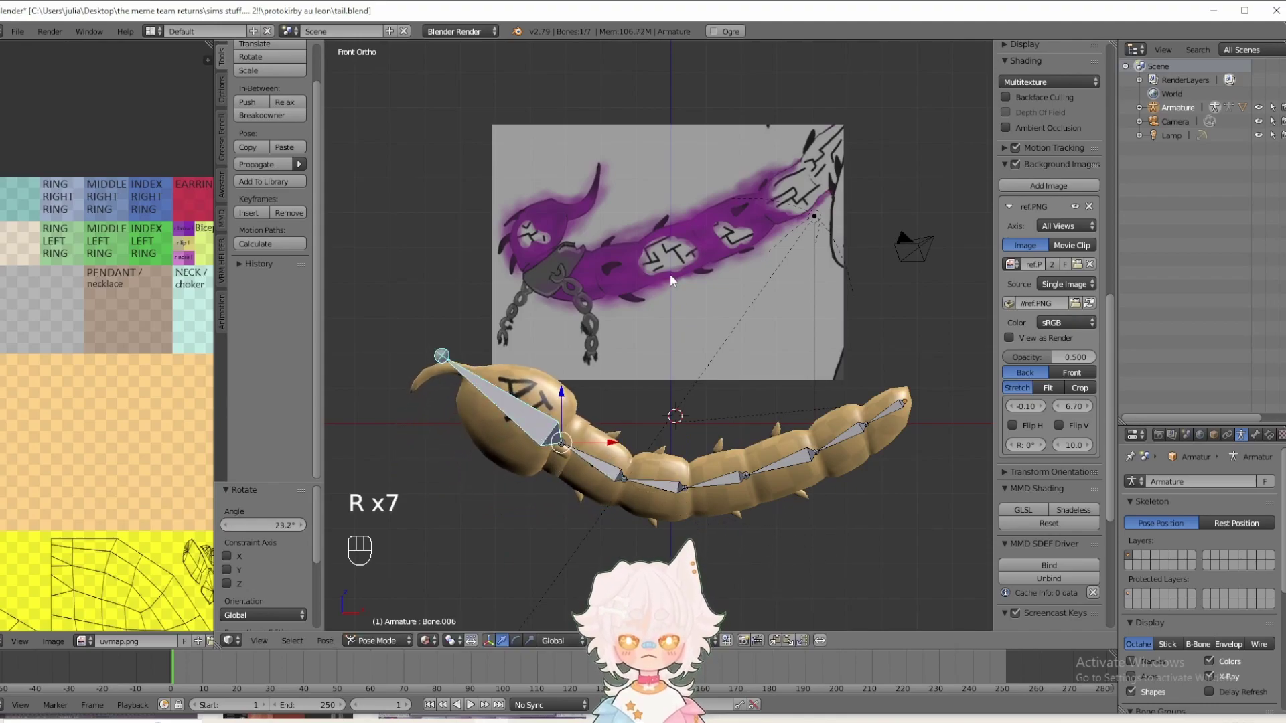
key("r")
left_click(761, 560)
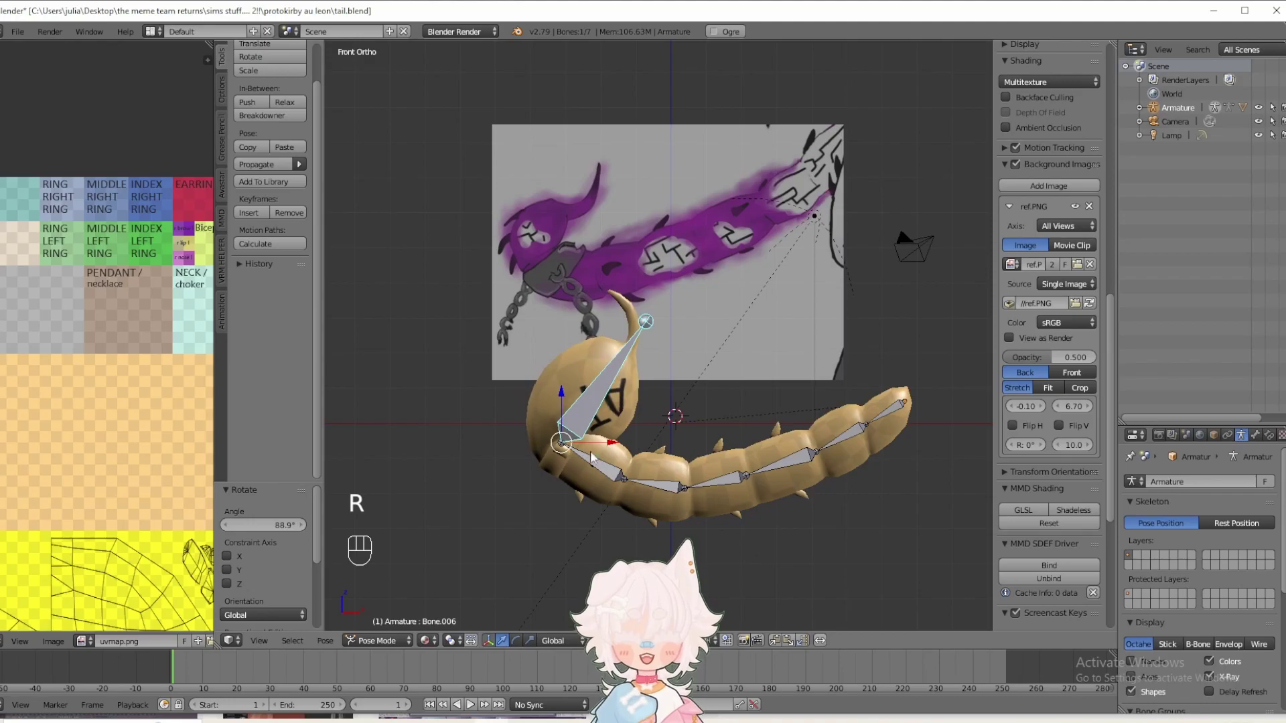
key("g")
key("g")
right_click(363, 645)
- Disconnect Bone.006 from its parent bone in Edit Mode and return the armature to Pose Mode
left_click(363, 642)
left_click(375, 602)
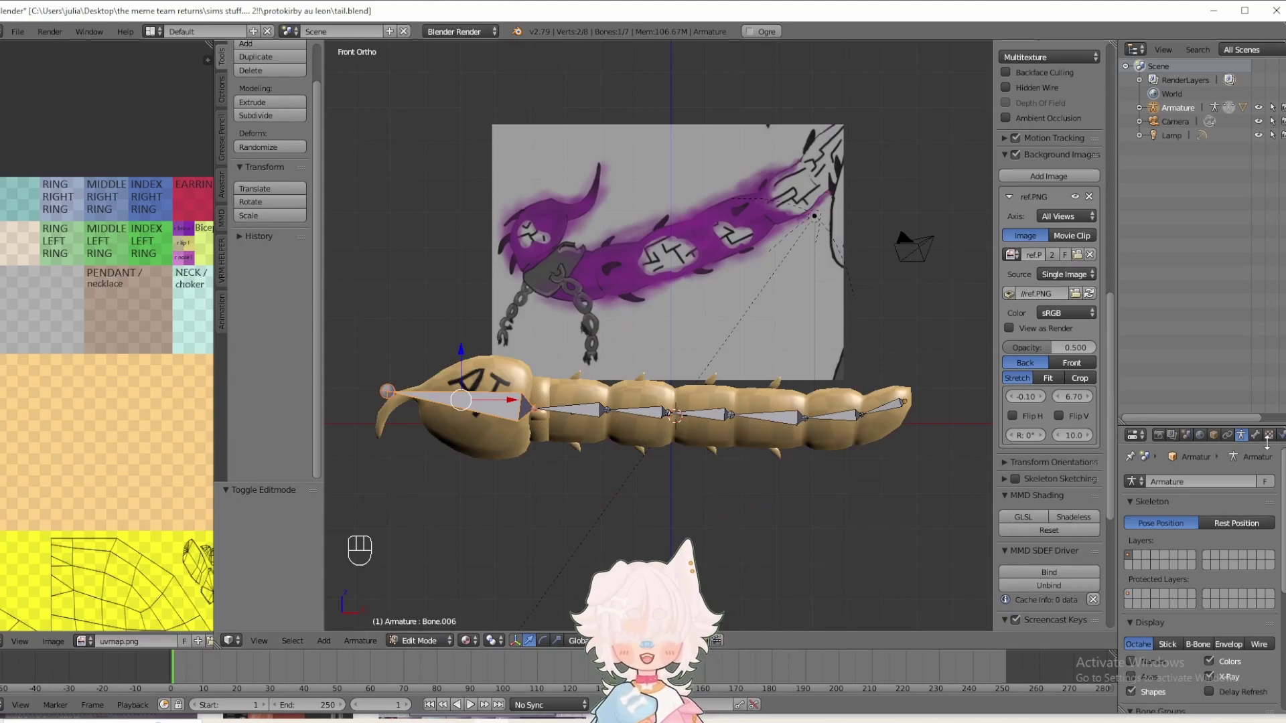
left_click(1254, 435)
scroll(1256, 603, "down", 6)
left_click(1229, 629)
left_click(419, 641)
left_click(401, 608)
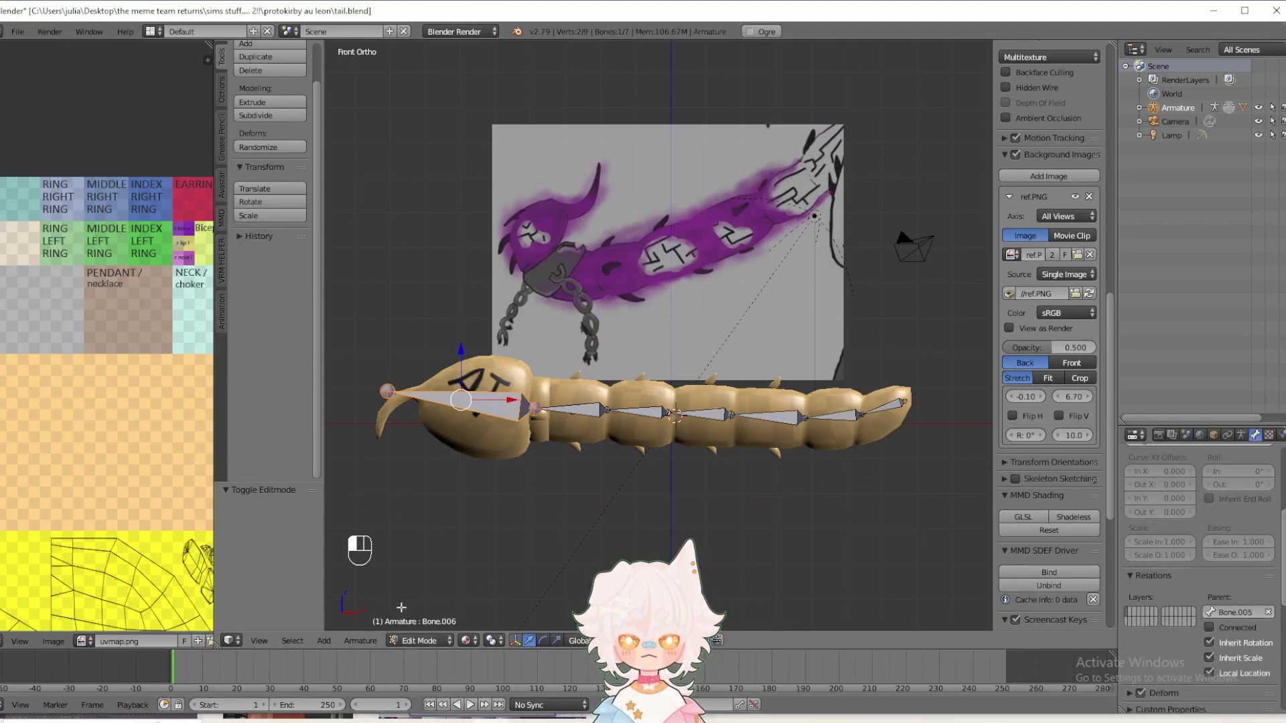
left_click(412, 639)
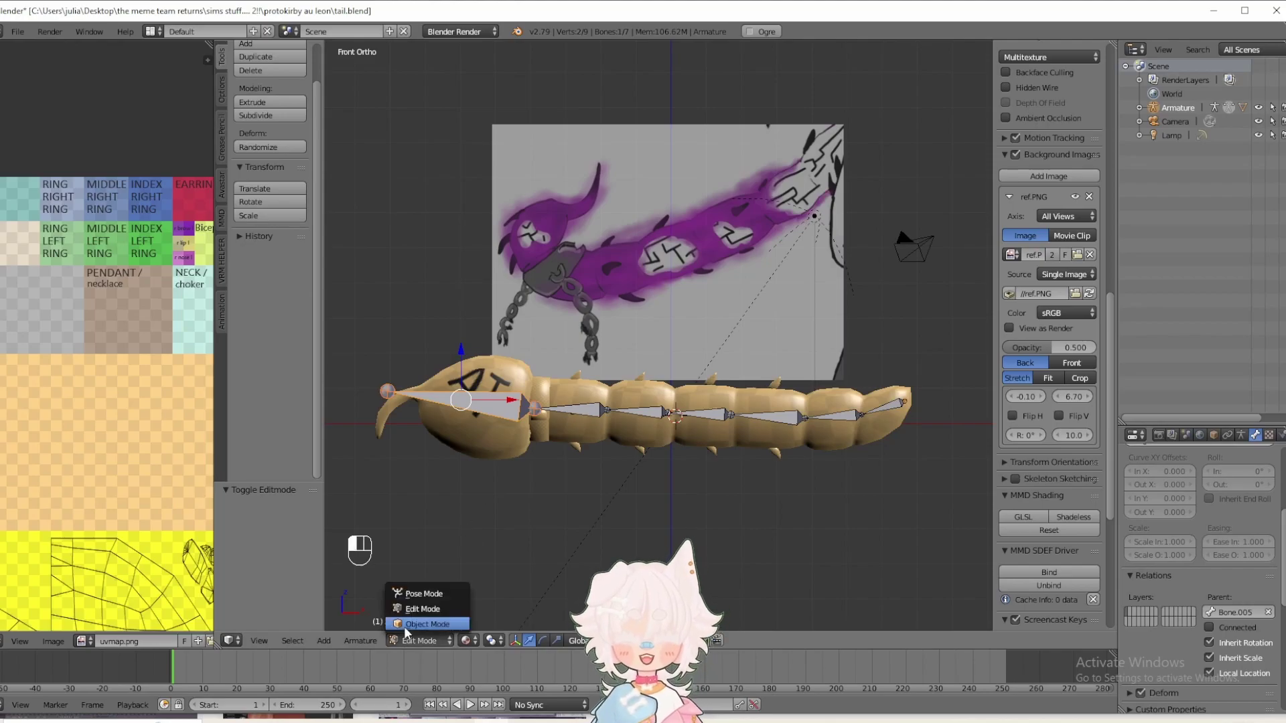
left_click(413, 589)
- Move Bone.006 by 0.138 in X and 0.866 in Z, scale it by 0.818, and rotate it 19.5°
key("g")
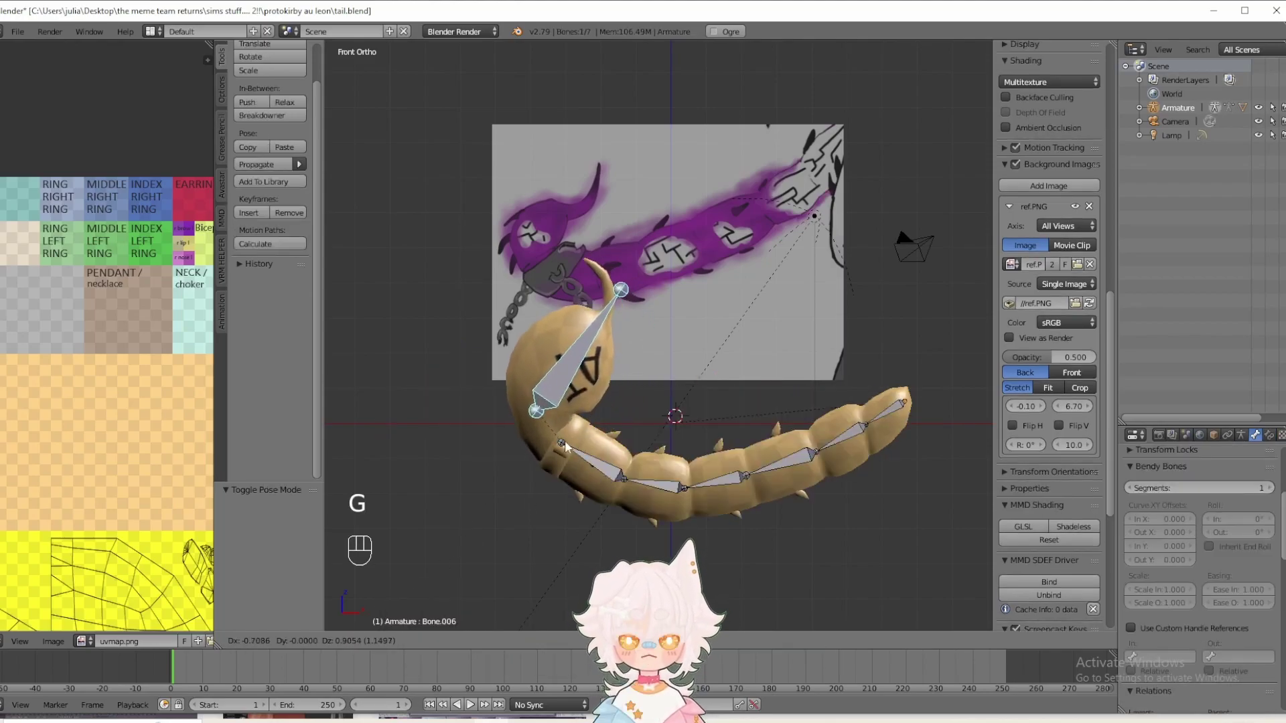
left_click(597, 440)
key("s")
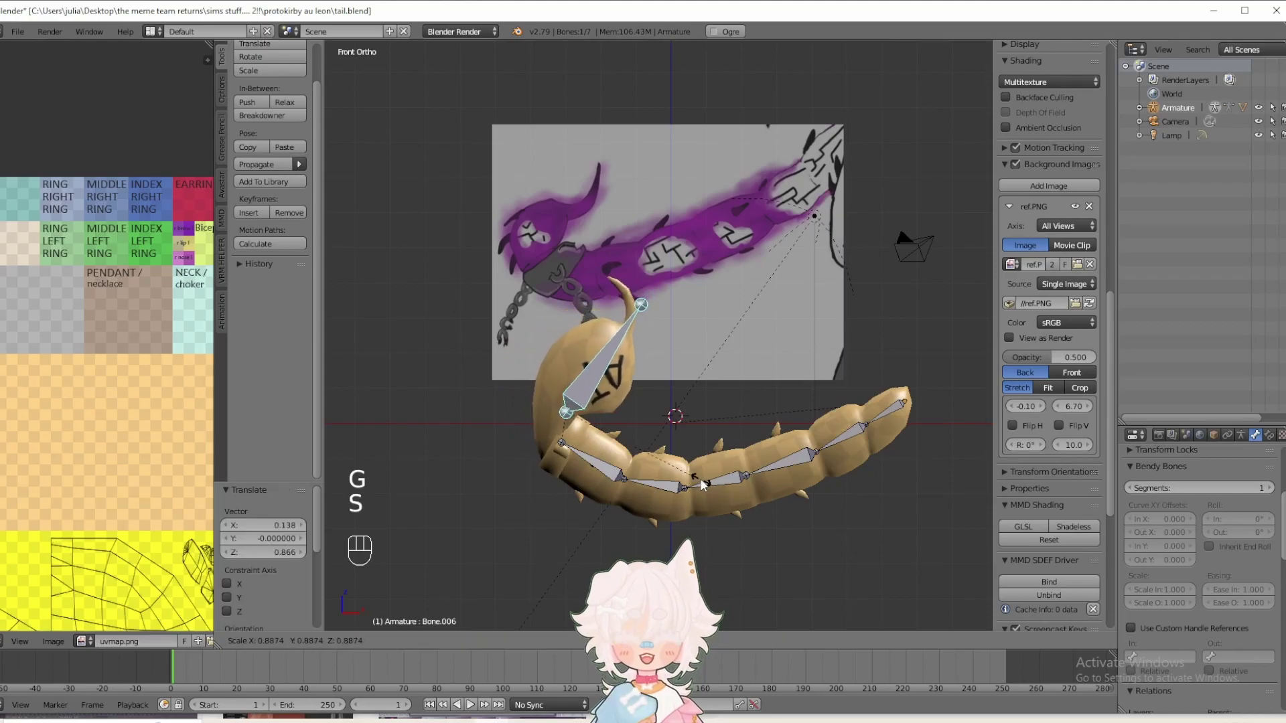
left_click(698, 466)
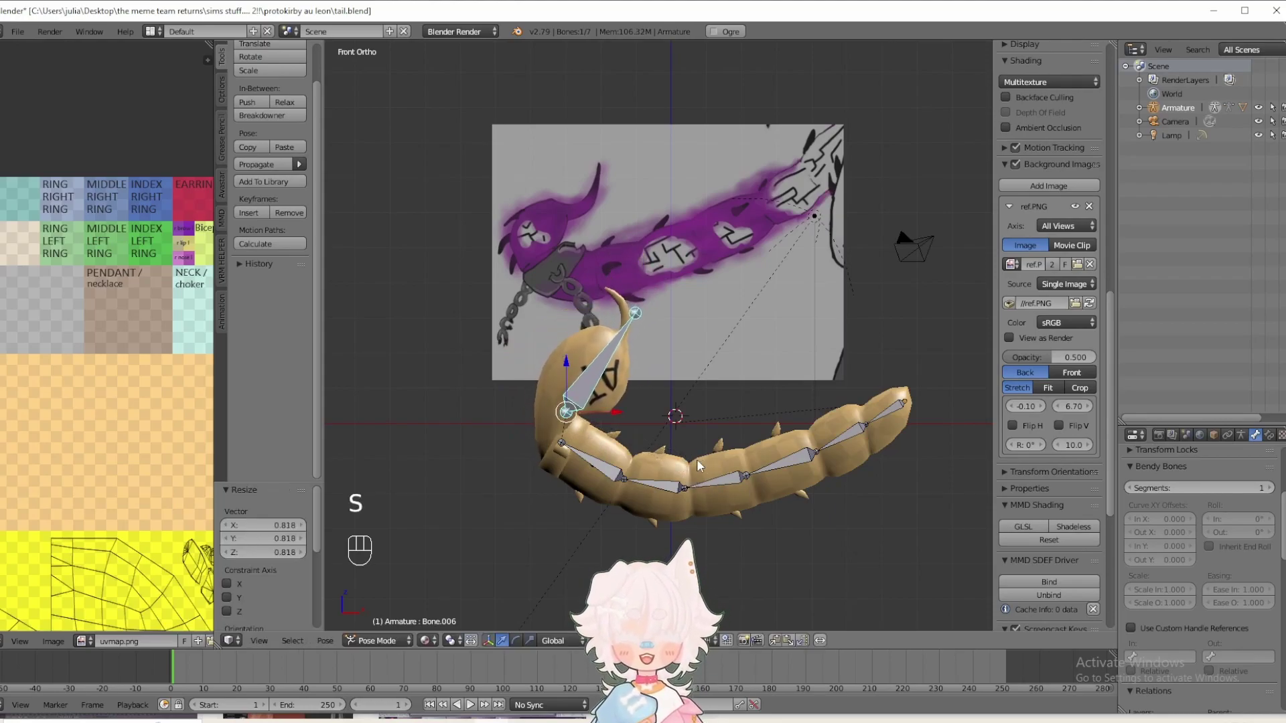
key("r")
left_click(817, 497)
- Scale Bone.006 by 0.916 and shift it slightly outward, away from the inside of the tail's curve
mouse_move(689, 469)
middle_mouse_down()
mouse_move(624, 487)
mouse_move(545, 485)
mouse_move(697, 488)
middle_mouse_up()
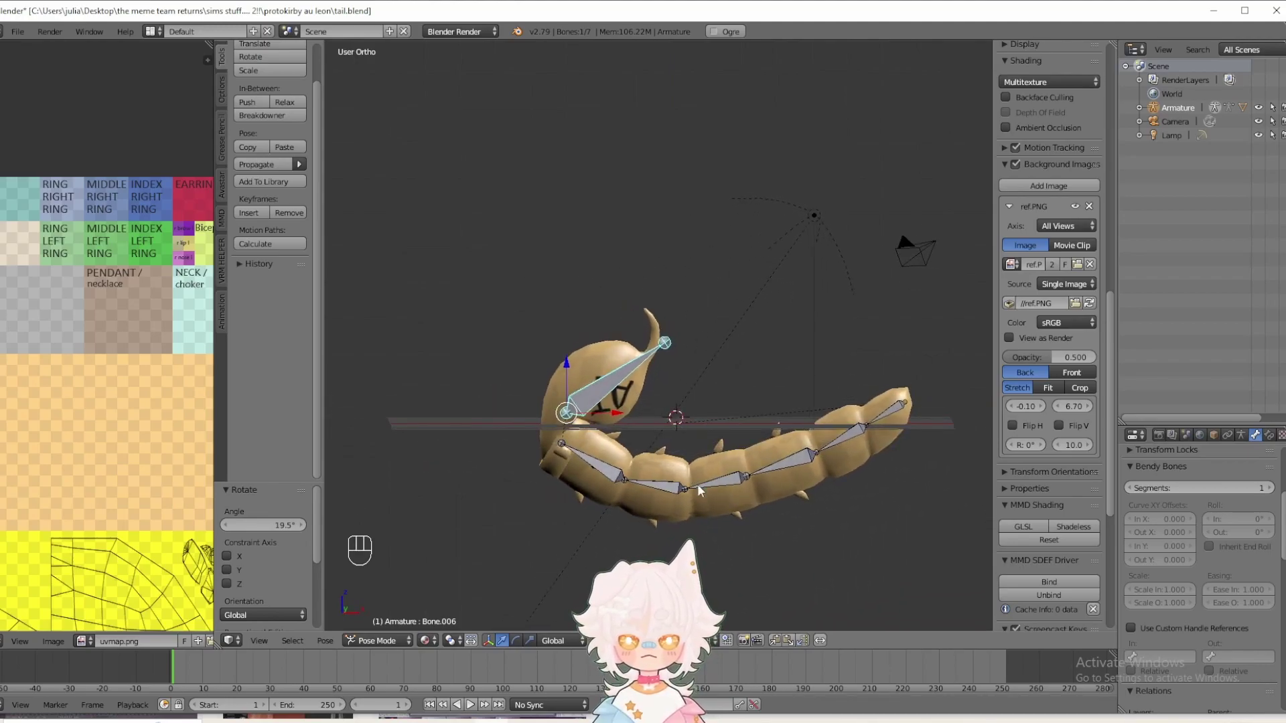
key("KP_1")
key("s")
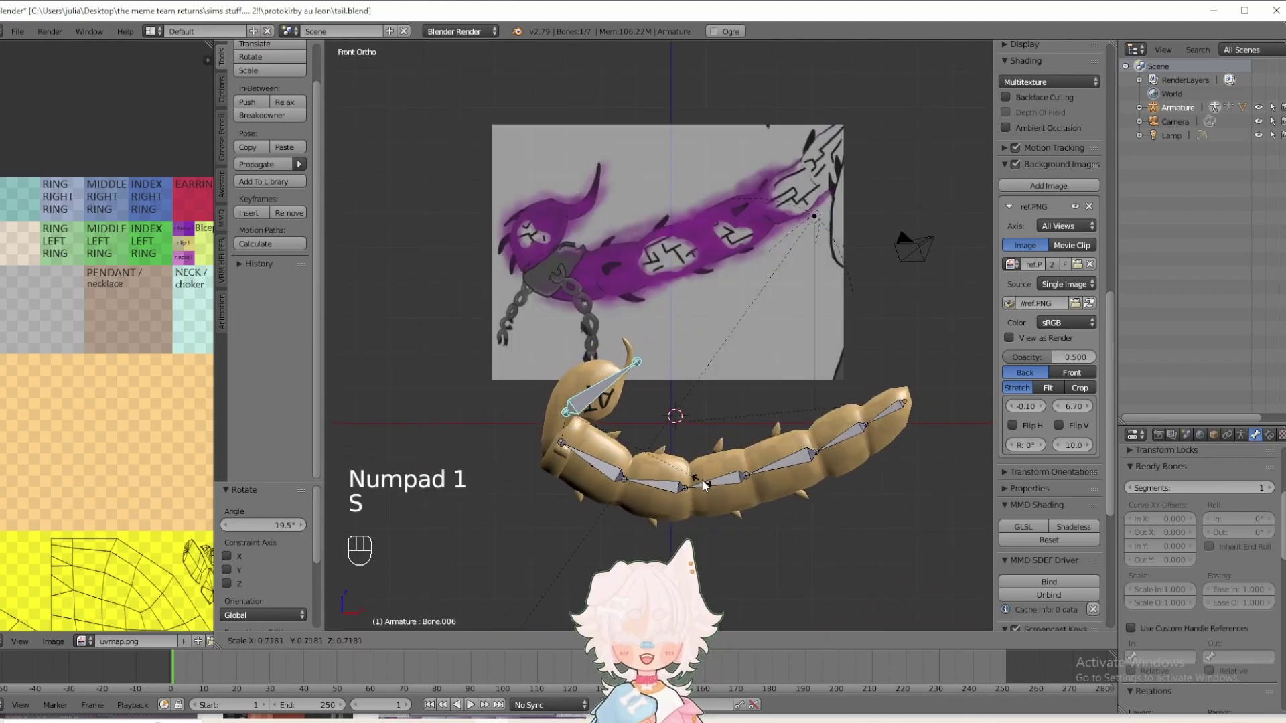
left_click(636, 460)
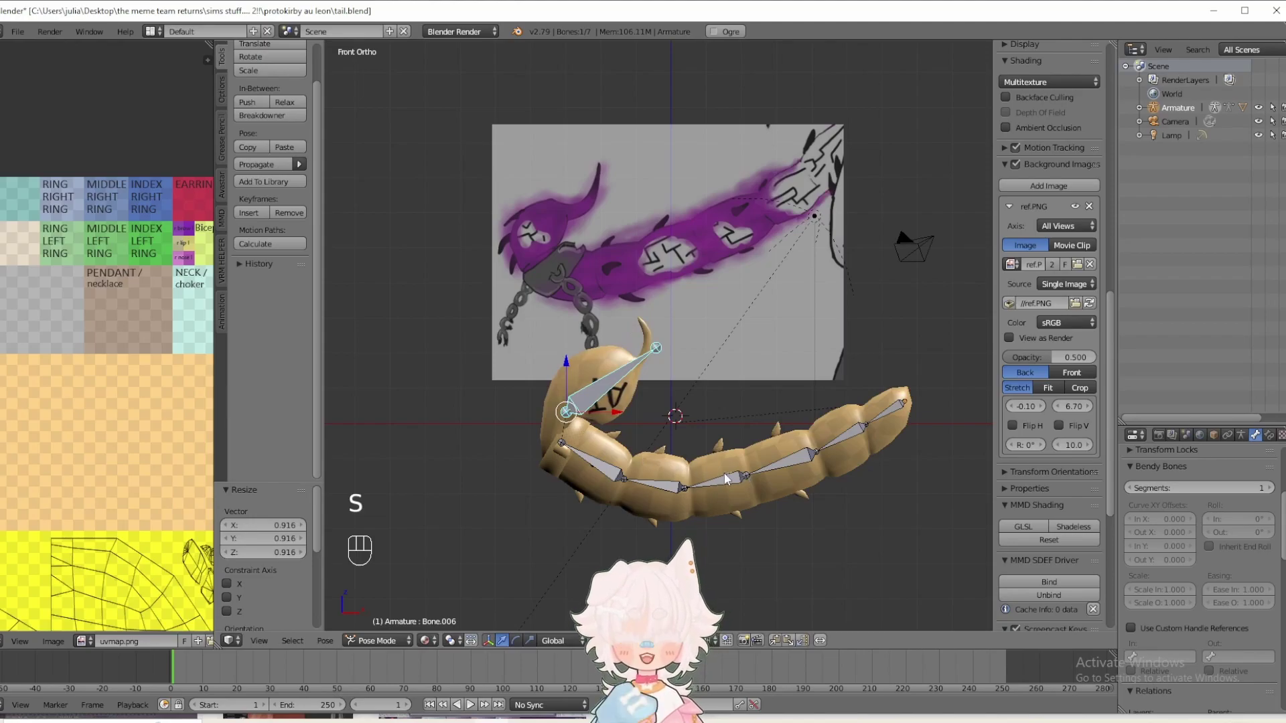
key("g")
right_click(694, 463)
key("a")
middle_click_drag(694, 463, 750, 466)
key("KP_1")
key("a")
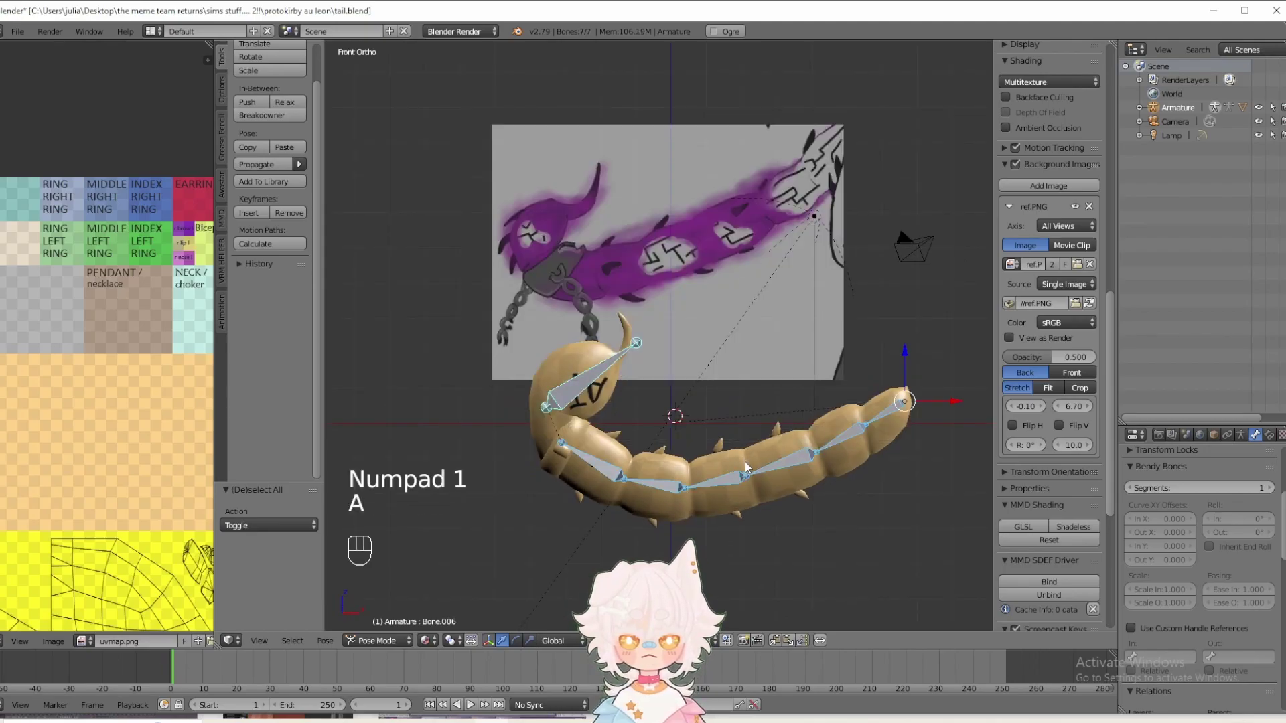
key("s")
- Switch the armature to Object Mode, clear the selection, and save the file
left_click(377, 640)
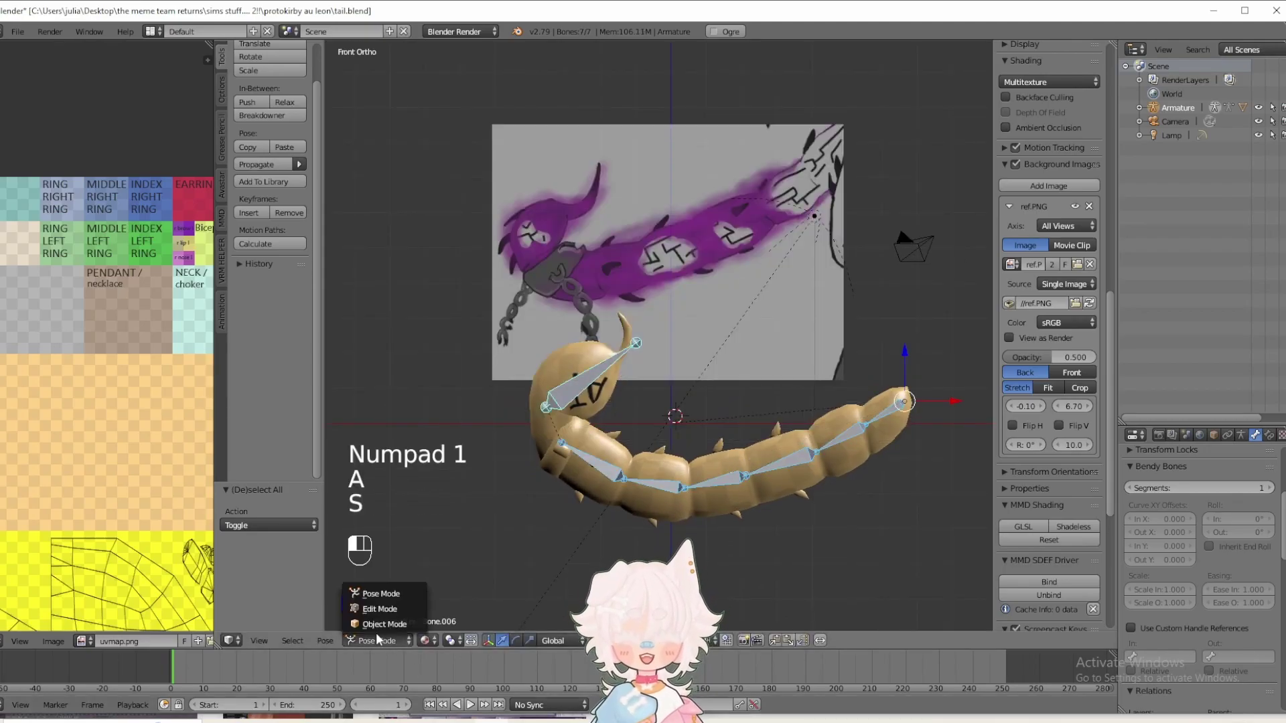
left_click(384, 624)
key("a")
left_click(17, 32)
left_click(41, 151)
- Select the tail mesh and apply its Armature modifier to bake in the curled pose
middle_click_drag(741, 446, 650, 420, "shift")
right_click(653, 424)
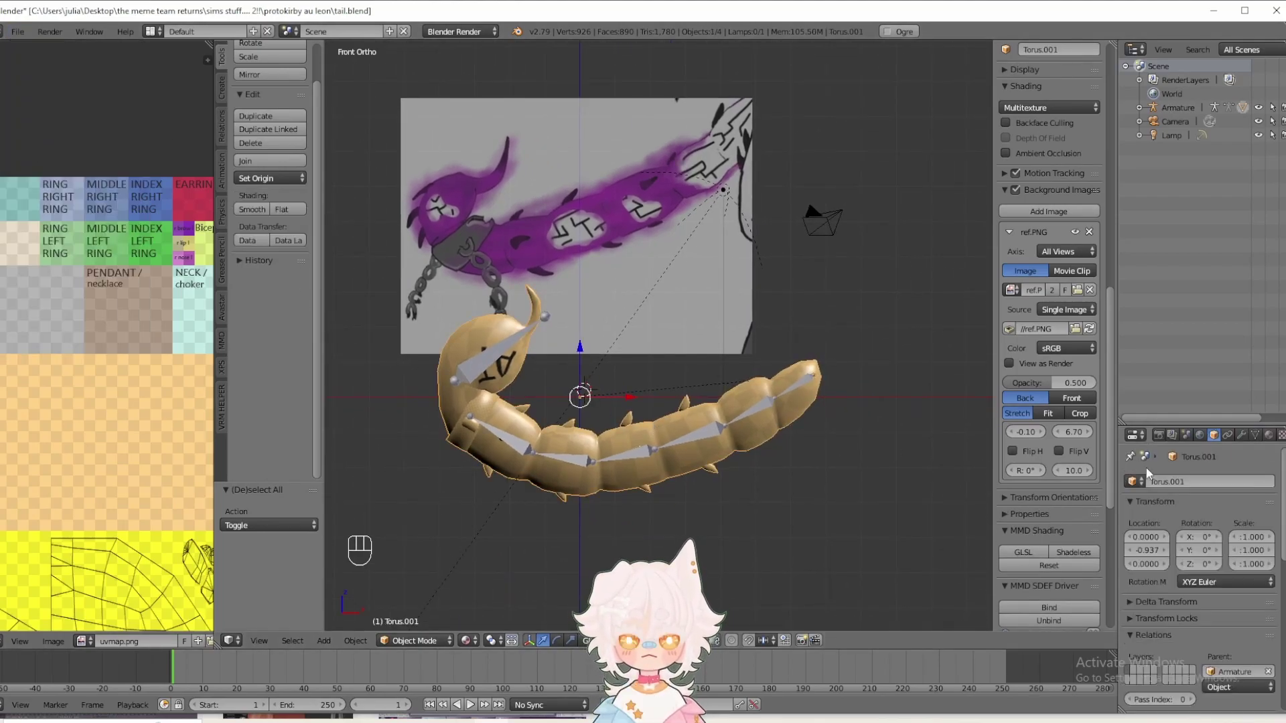
middle_click_drag(694, 456, 726, 457)
key("KP_1")
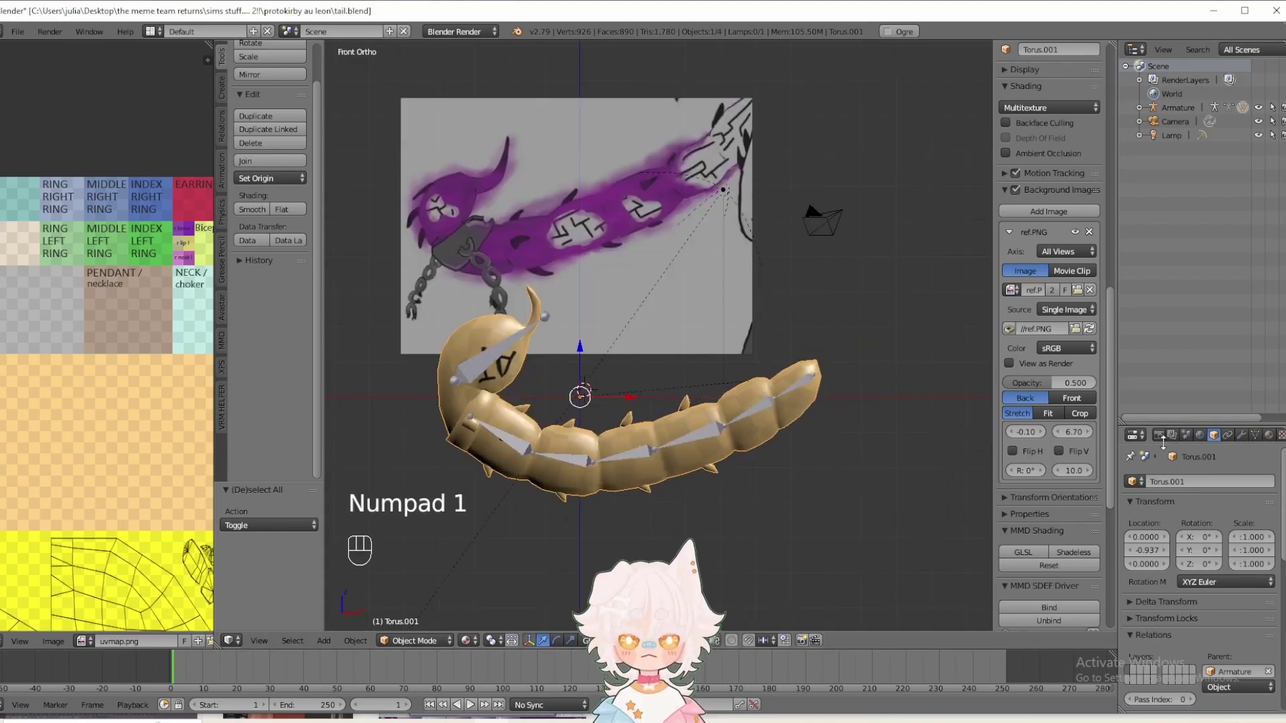
left_click(1243, 438)
left_click(1165, 521)
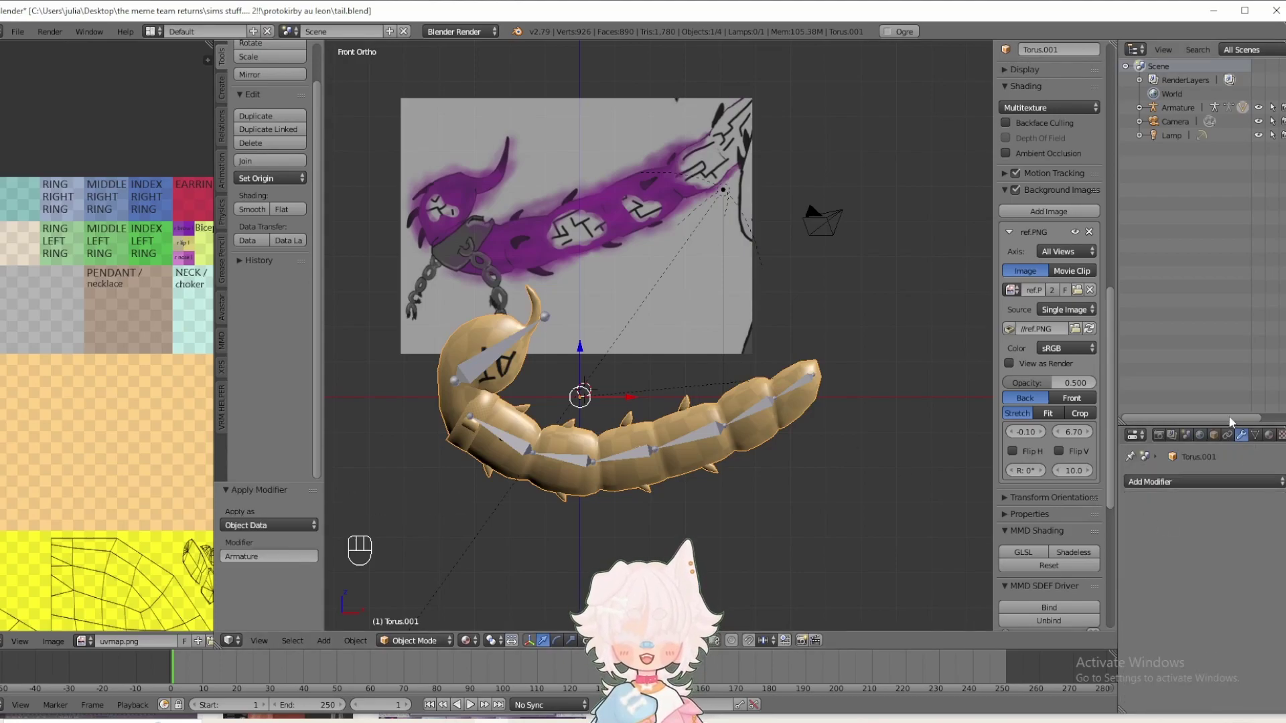
- Delete all unlocked vertex groups from the tail mesh
left_click(1255, 434)
scroll(1207, 585, "down", 2)
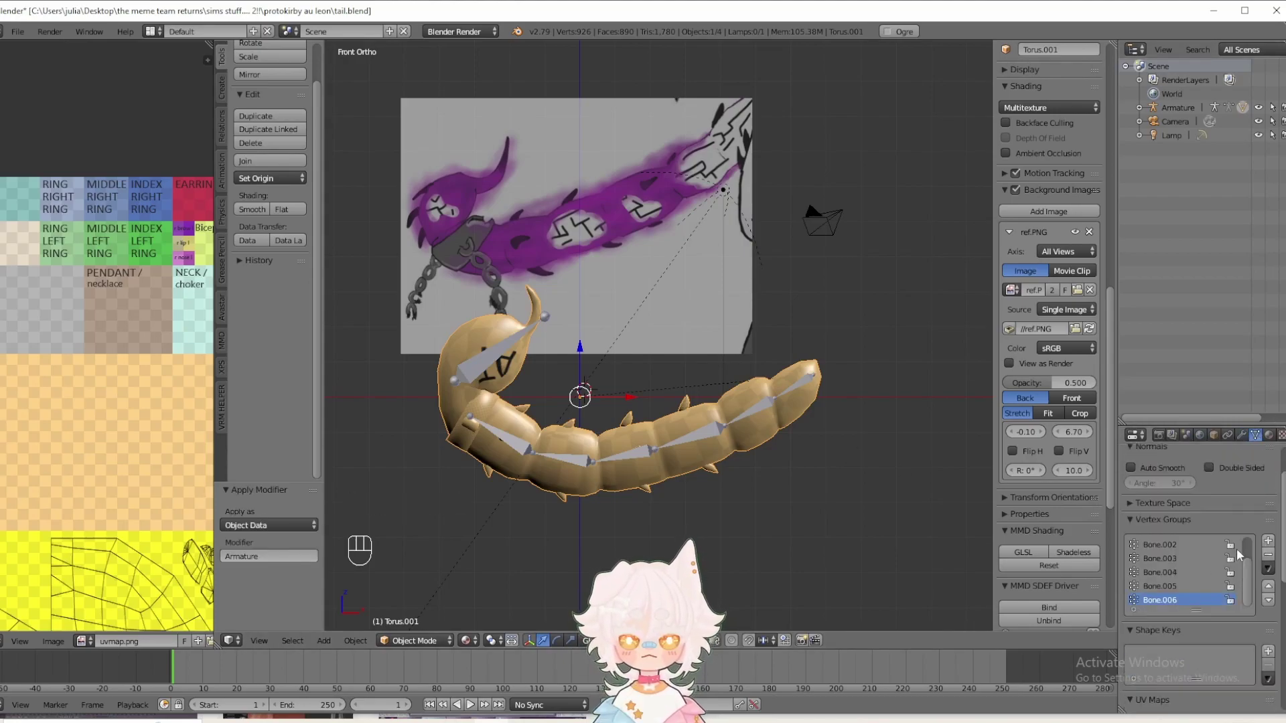
left_click(1268, 568)
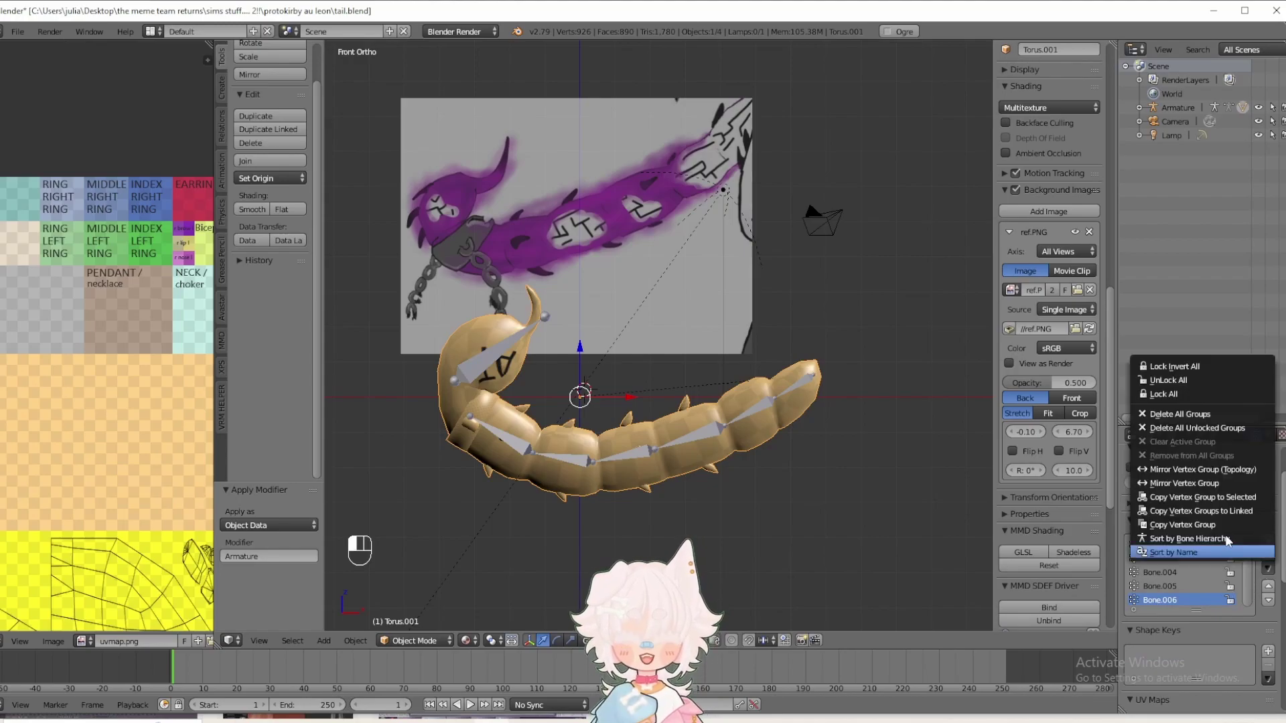
left_click(1170, 429)
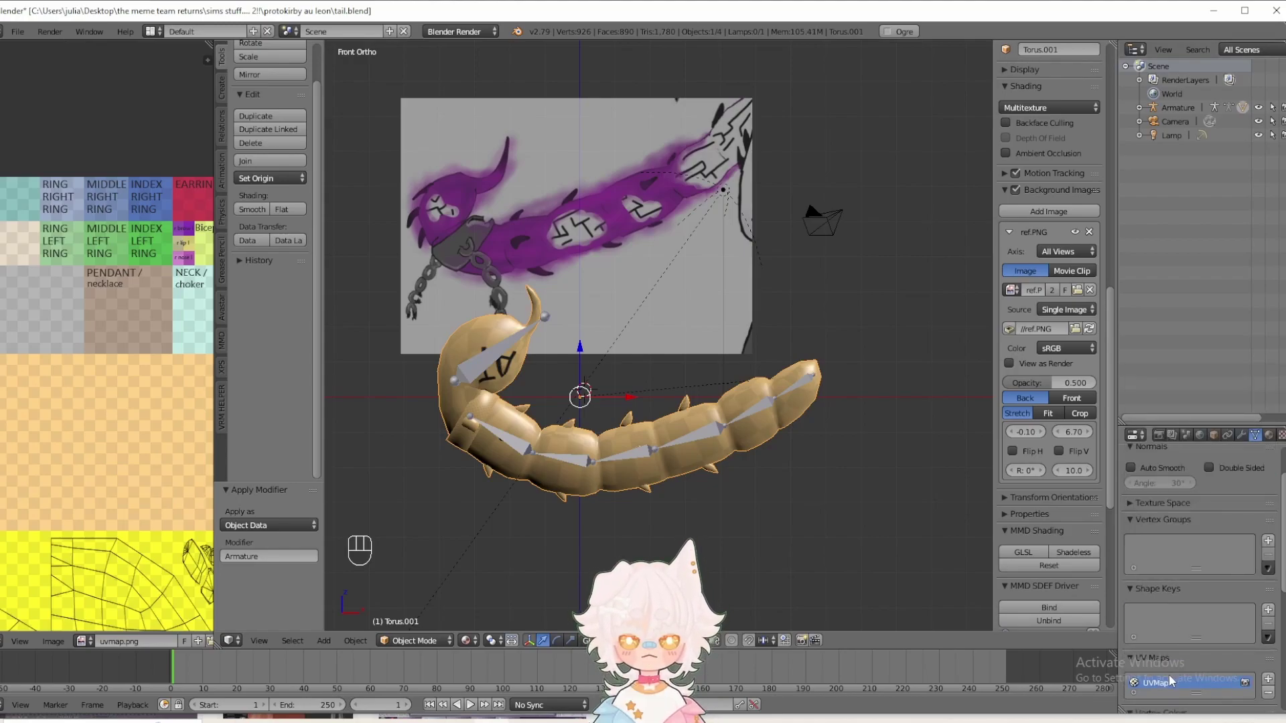
- Delete the armature from the scene, leaving the posed tail mesh
left_click(690, 441)
key("x")
left_click(690, 440)
middle_click_drag(690, 439, 737, 468)
key("KP_1")
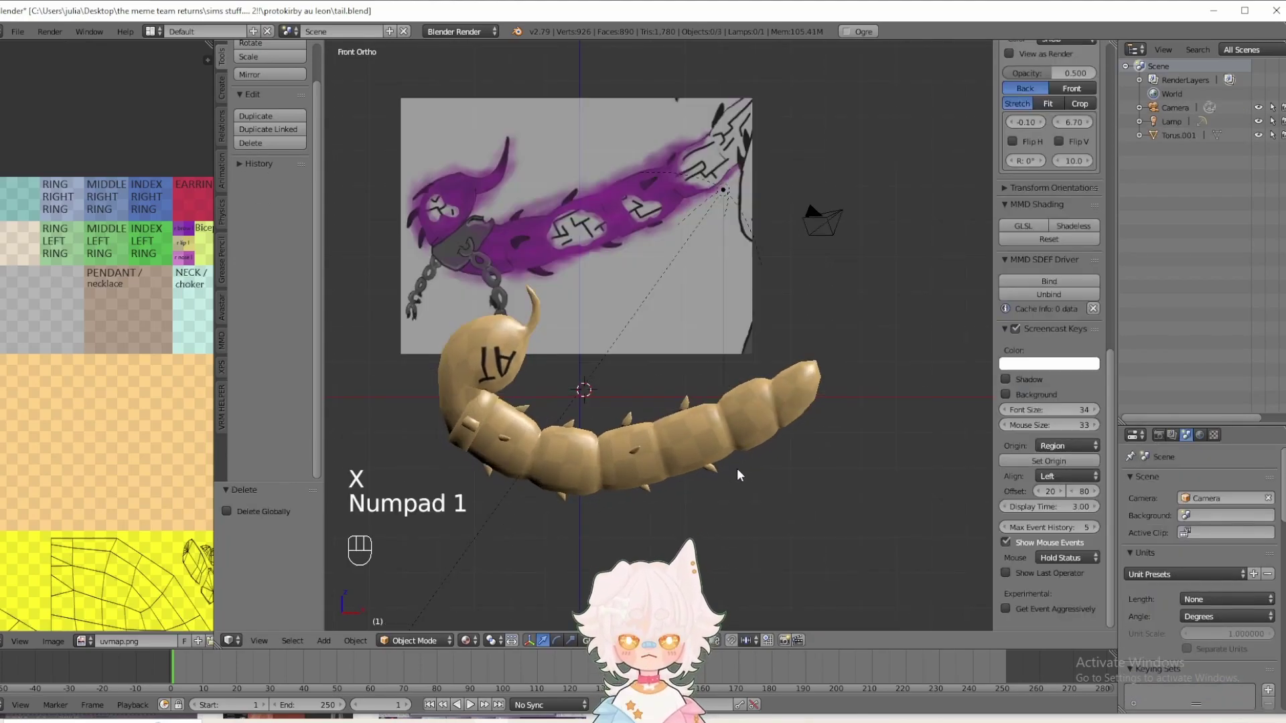
- Select the tail mesh and rename its UV map to uv_0
left_click(703, 432)
scroll(1220, 613, "down", 2)
left_click(1159, 630)
type("uv_t")
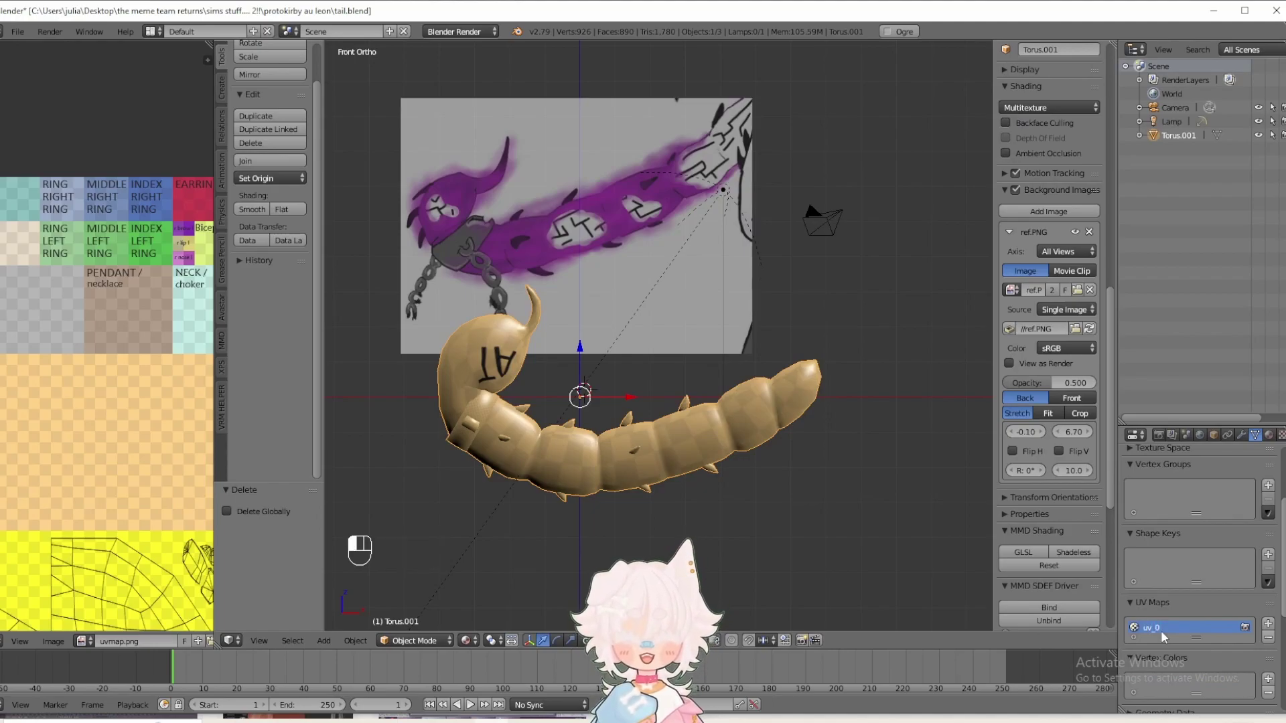
- Switch to Sims 4 Studio and start a new CAS project with the Create 3D Mesh option
mouse_move(749, 498)
middle_mouse_down()
mouse_move(533, 491)
mouse_move(782, 486)
mouse_move(758, 492)
middle_mouse_up()
key("KP_1")
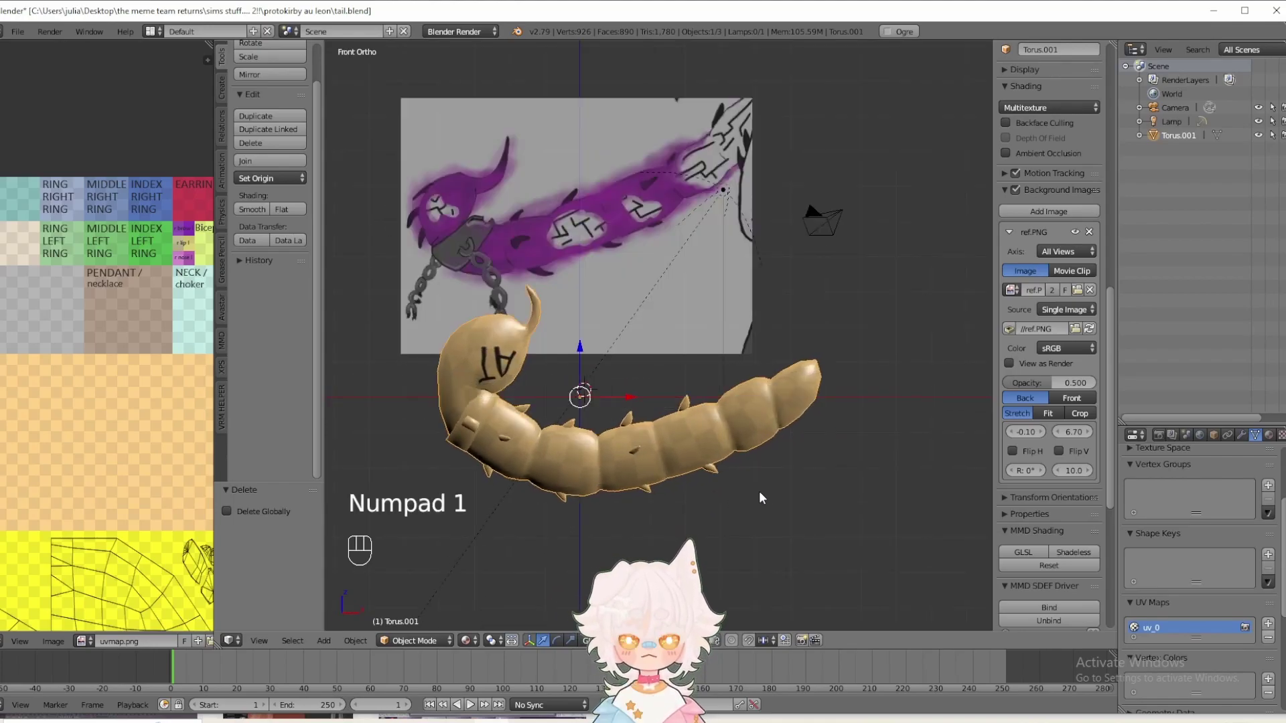
left_click(492, 722)
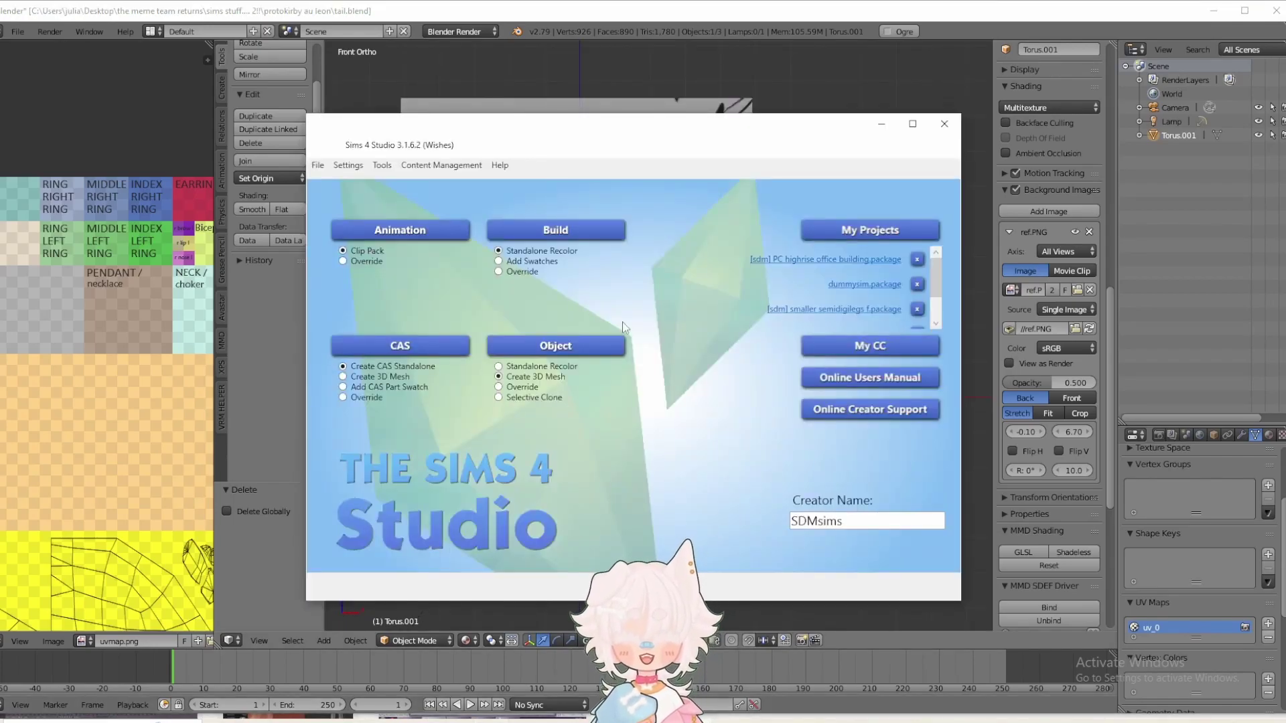
left_click(343, 376)
left_click(367, 357)
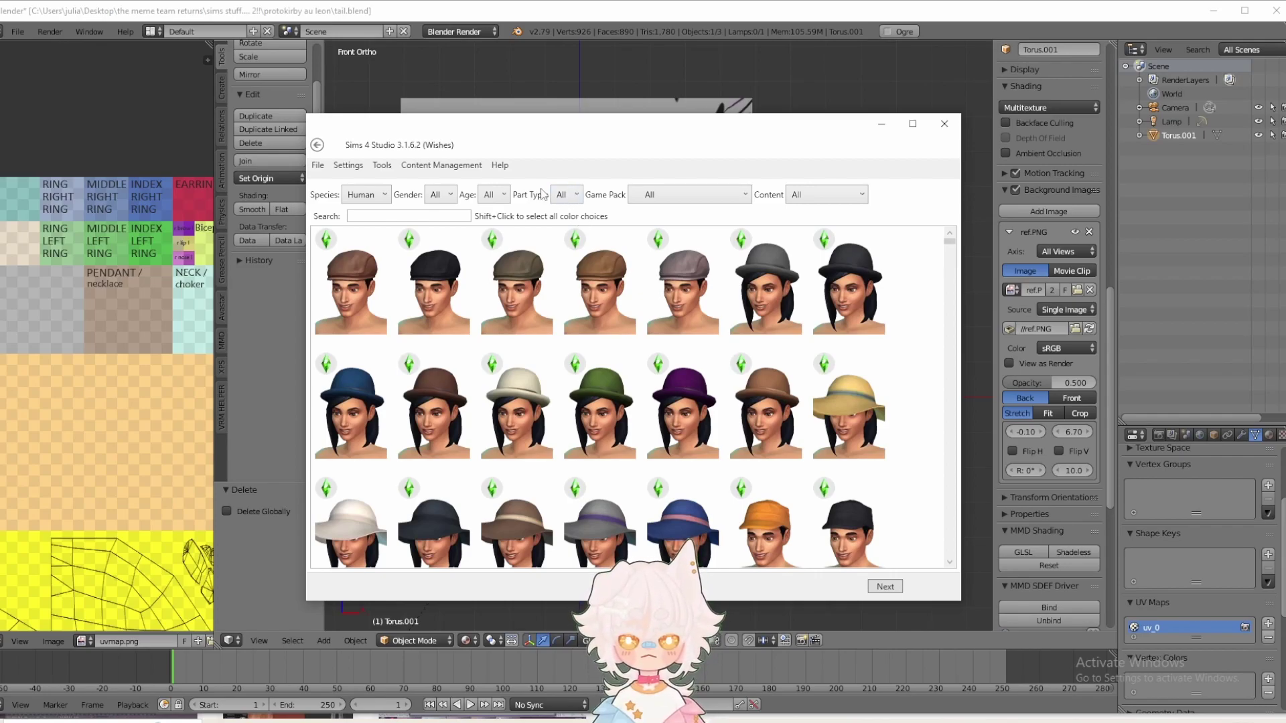
- Filter the CAS parts to Earring, choose the first pearl earring as the base, and create the [sdm] protokirby tail package
left_click(562, 194)
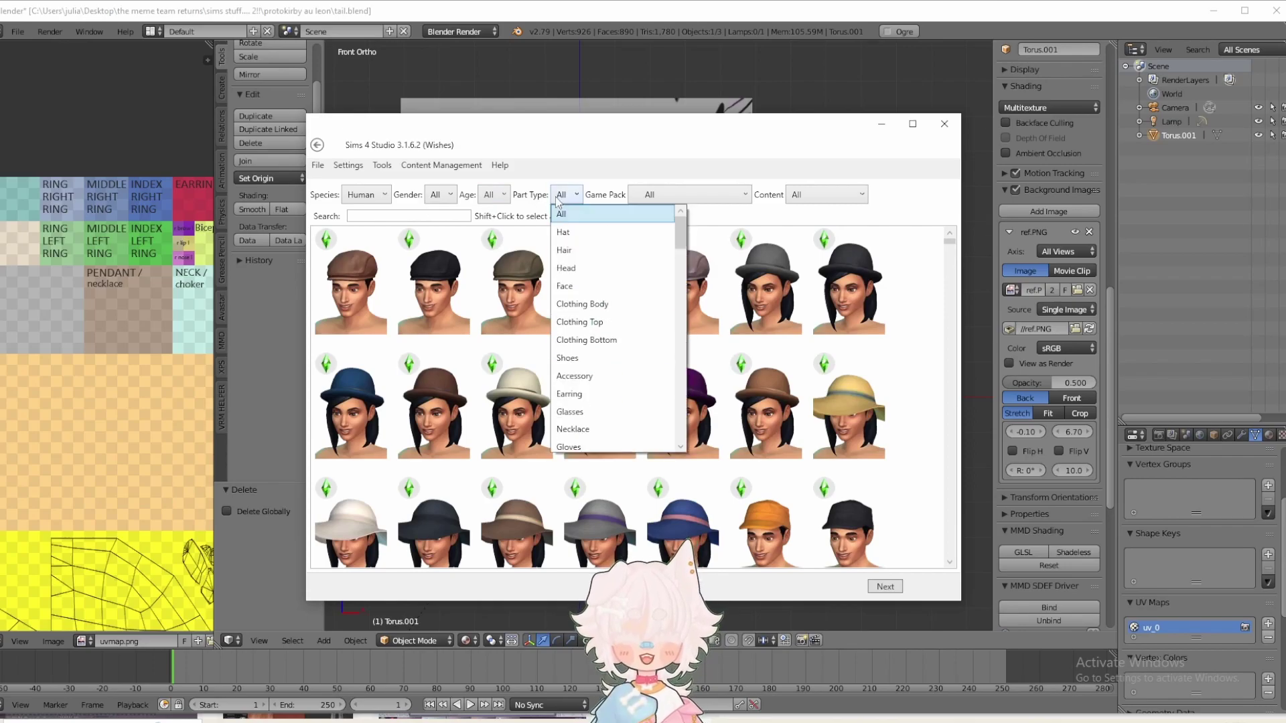
scroll(593, 295, "down", 3)
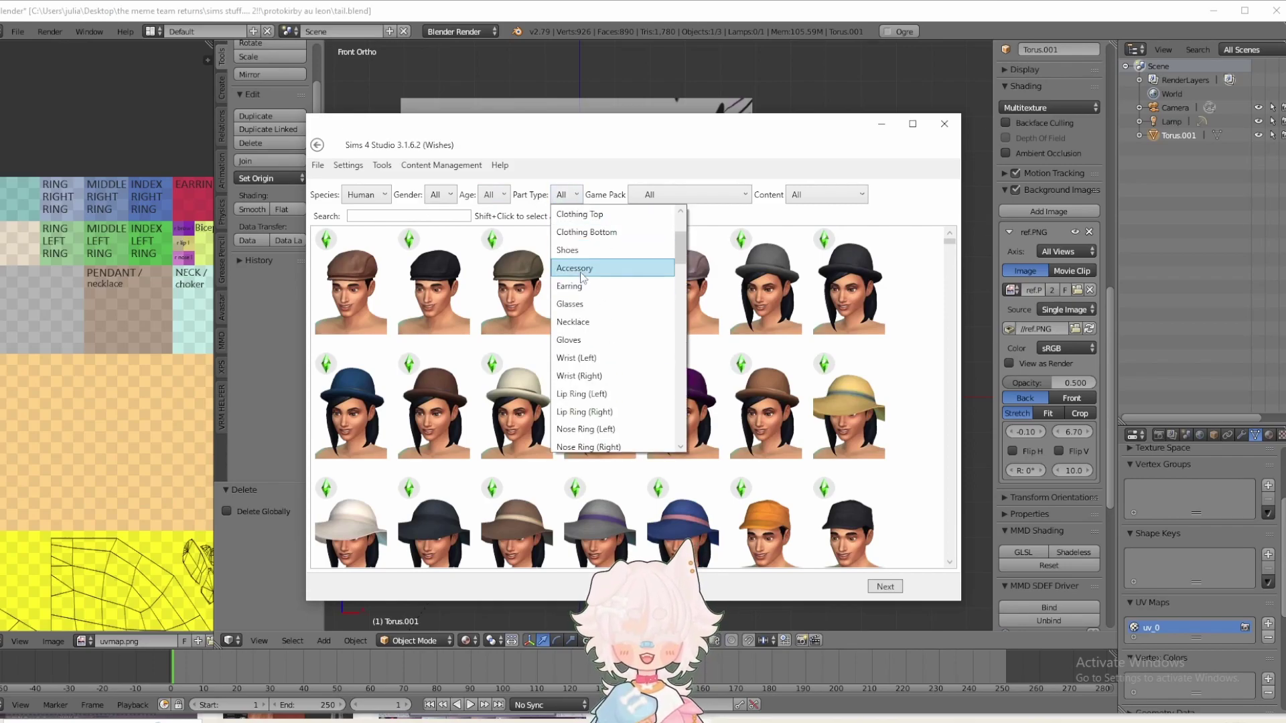
left_click(593, 288)
left_click(329, 294)
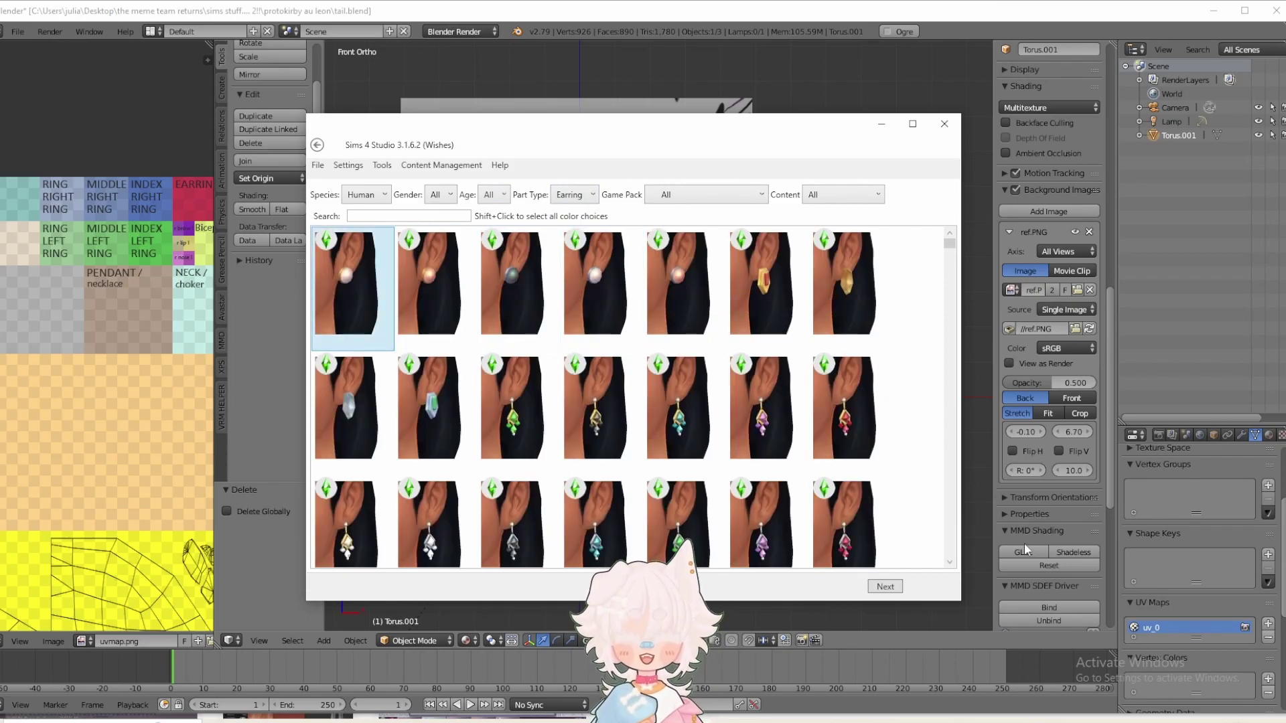
left_click(892, 589)
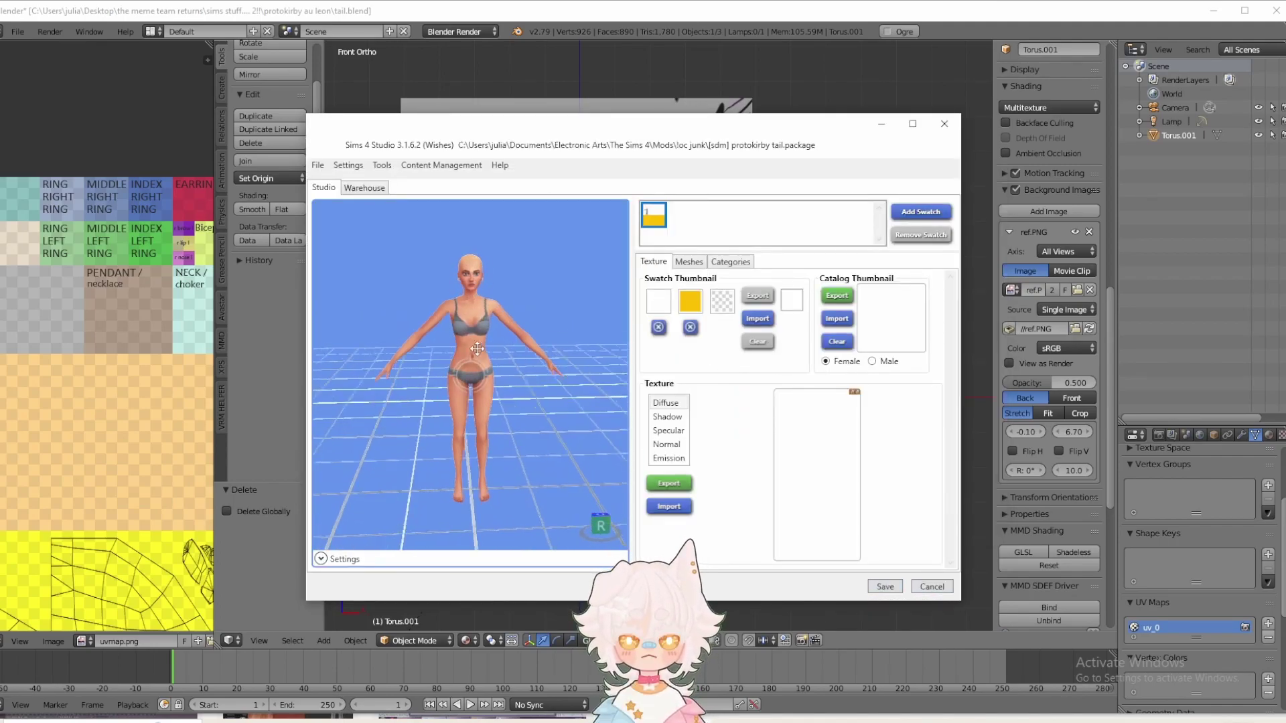
- Export the LOD 1 mesh of the earring package as mesh.blend
scroll(477, 348, "up", 3)
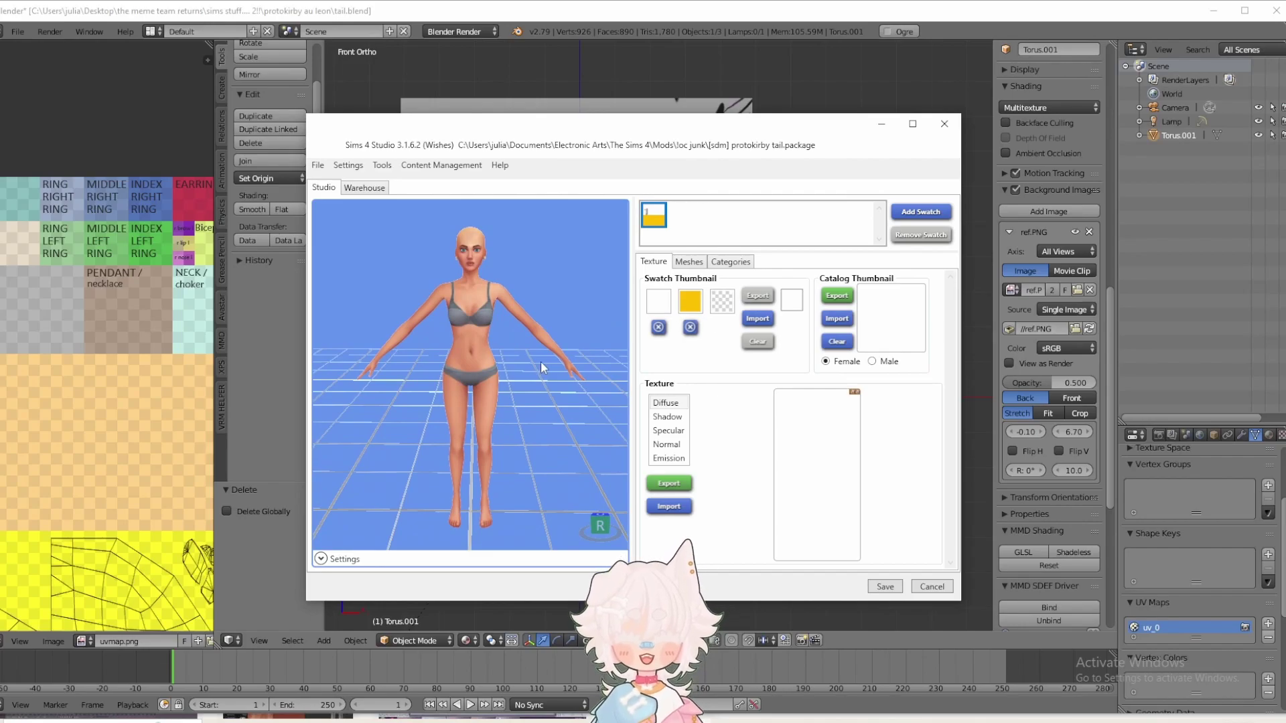
left_click(688, 262)
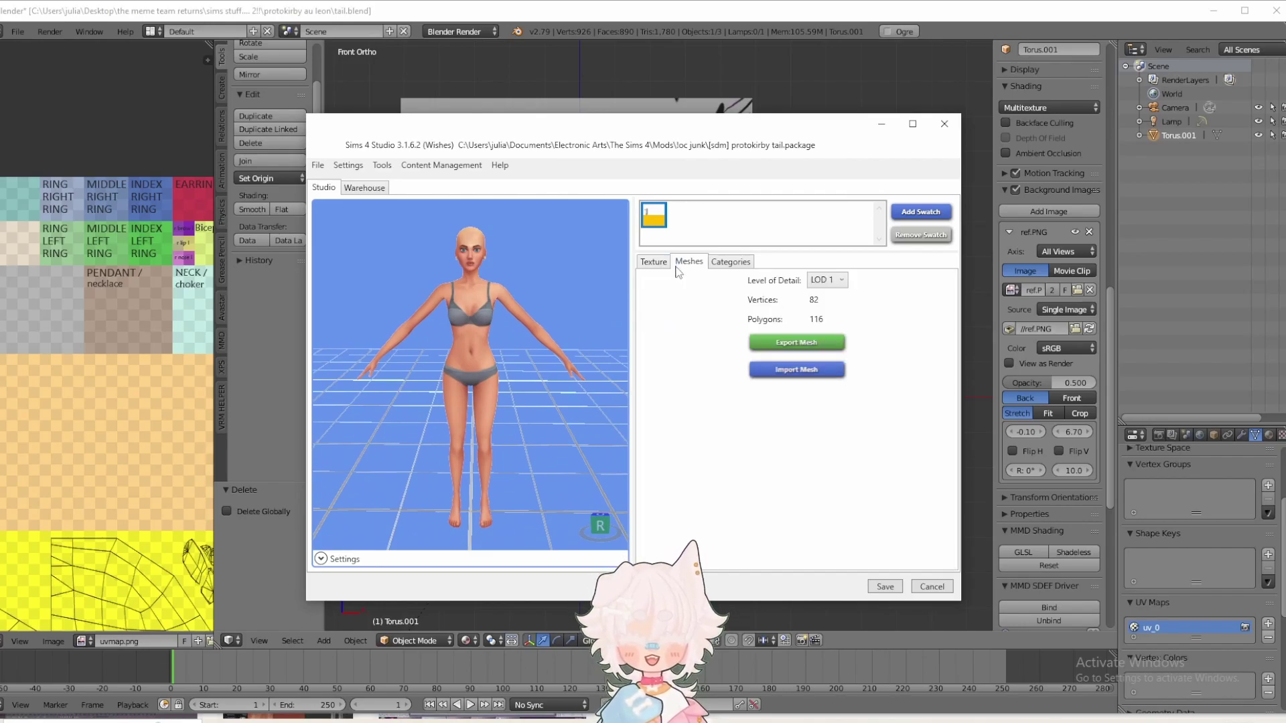
left_click(778, 342)
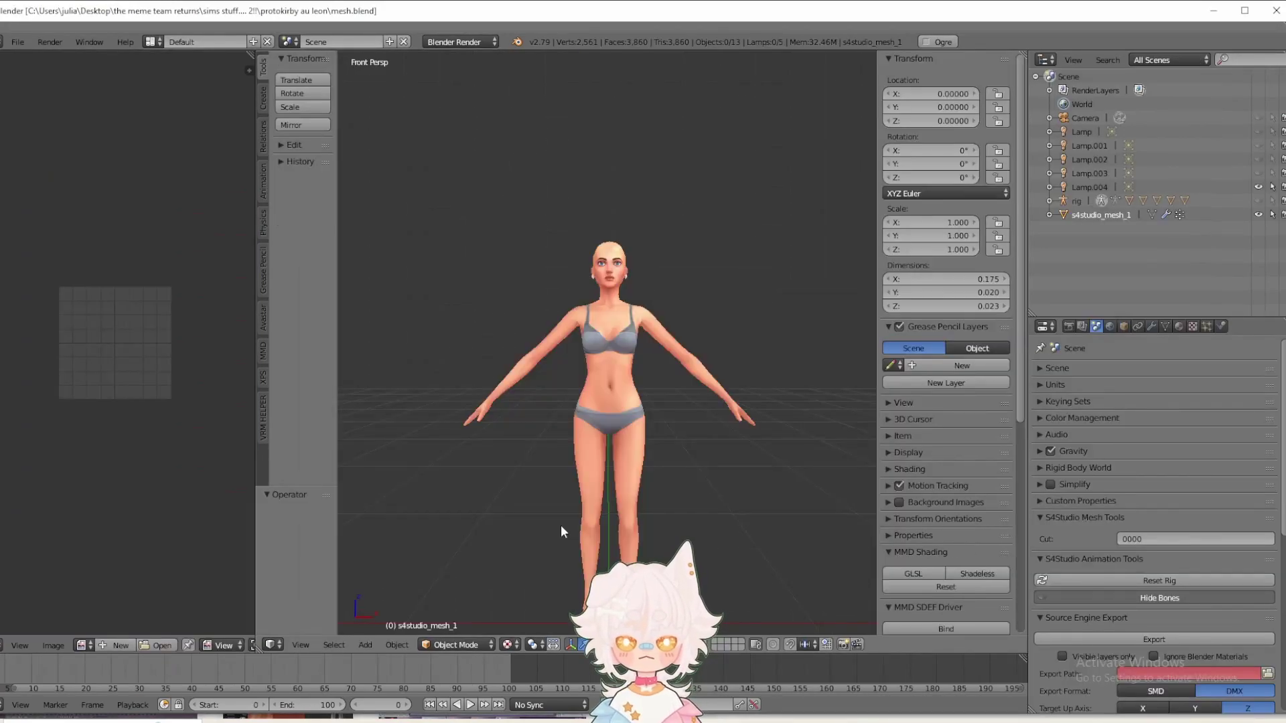
- Set the exported mesh scene to orthographic view, copy the tail mesh from the tail.blend window, and return to mesh.blend
key("KP_5")
mouse_move(493, 722)
left_click(417, 674)
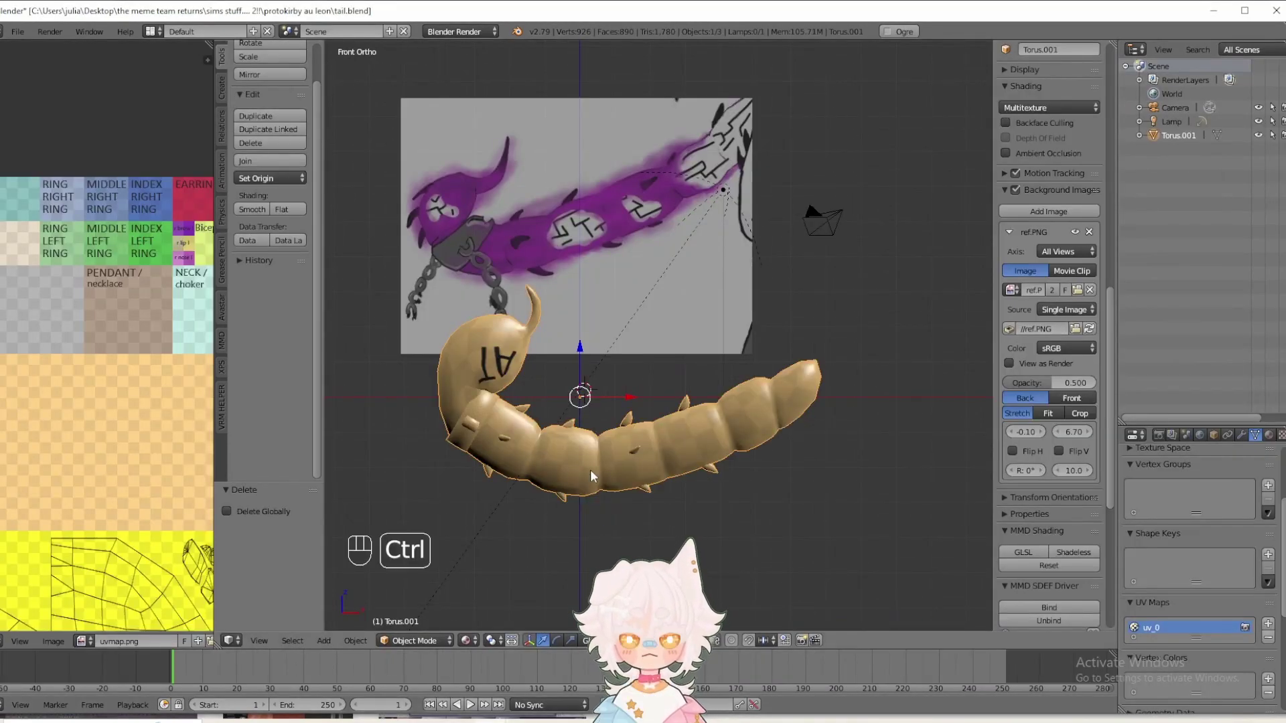
key("ctrl+c")
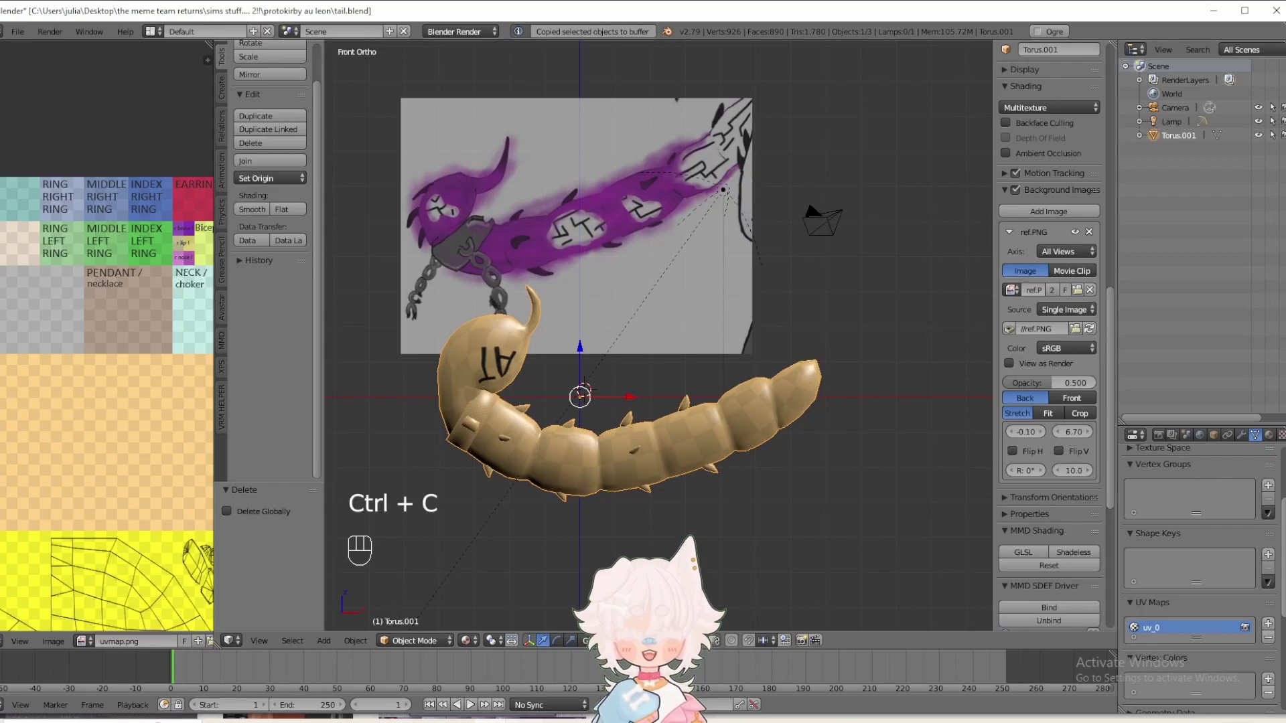
mouse_move(493, 722)
left_click(556, 673)
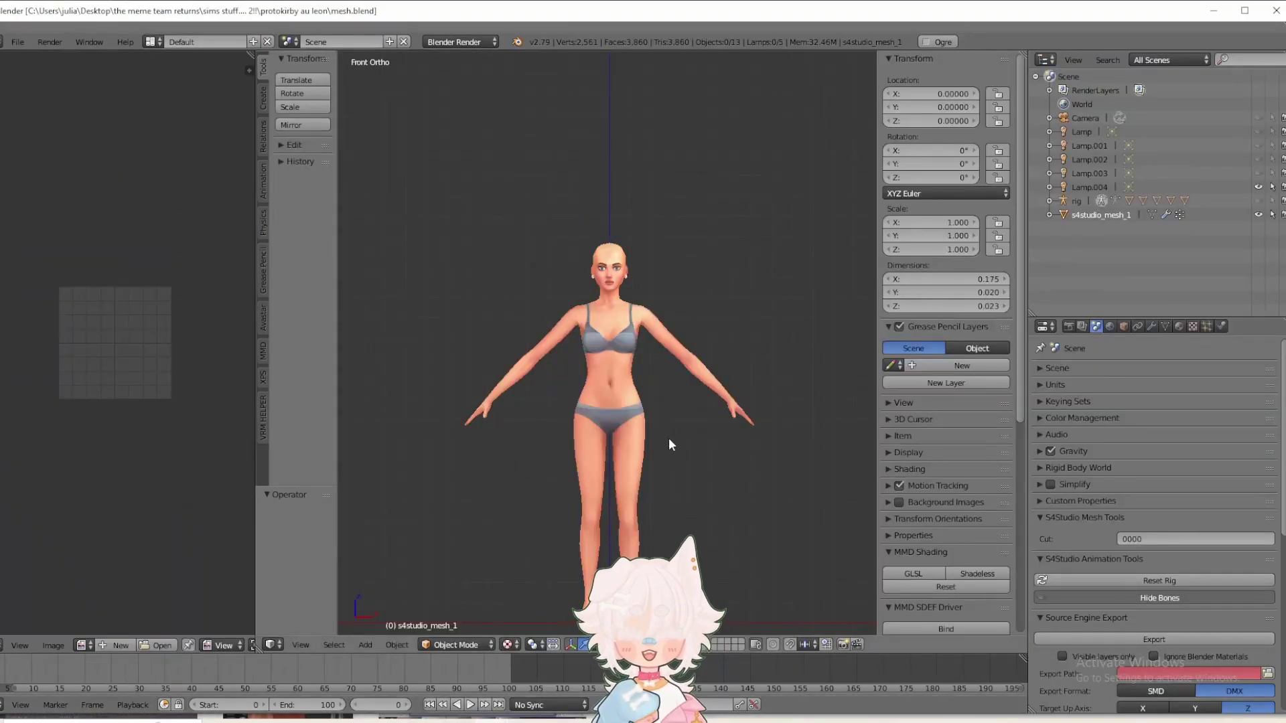
- Make the hidden rig visible in the exported body scene
middle_click_drag(588, 420, 730, 440)
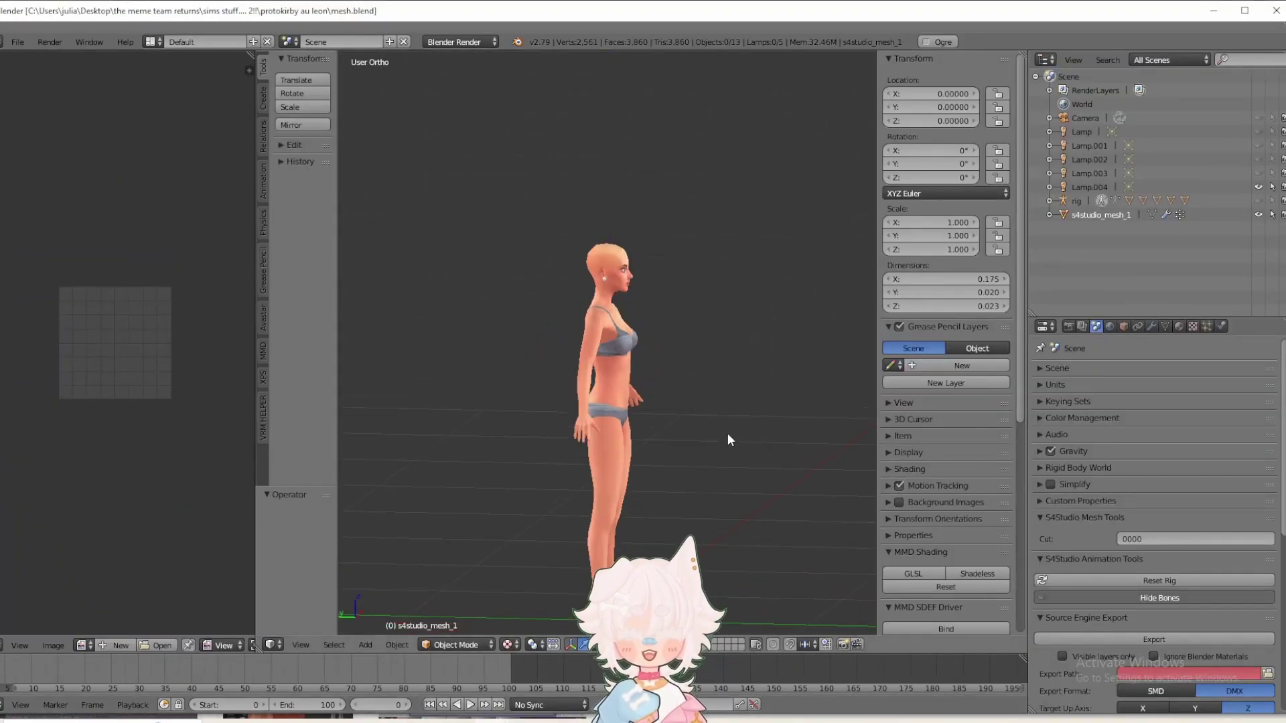
key("KP_1")
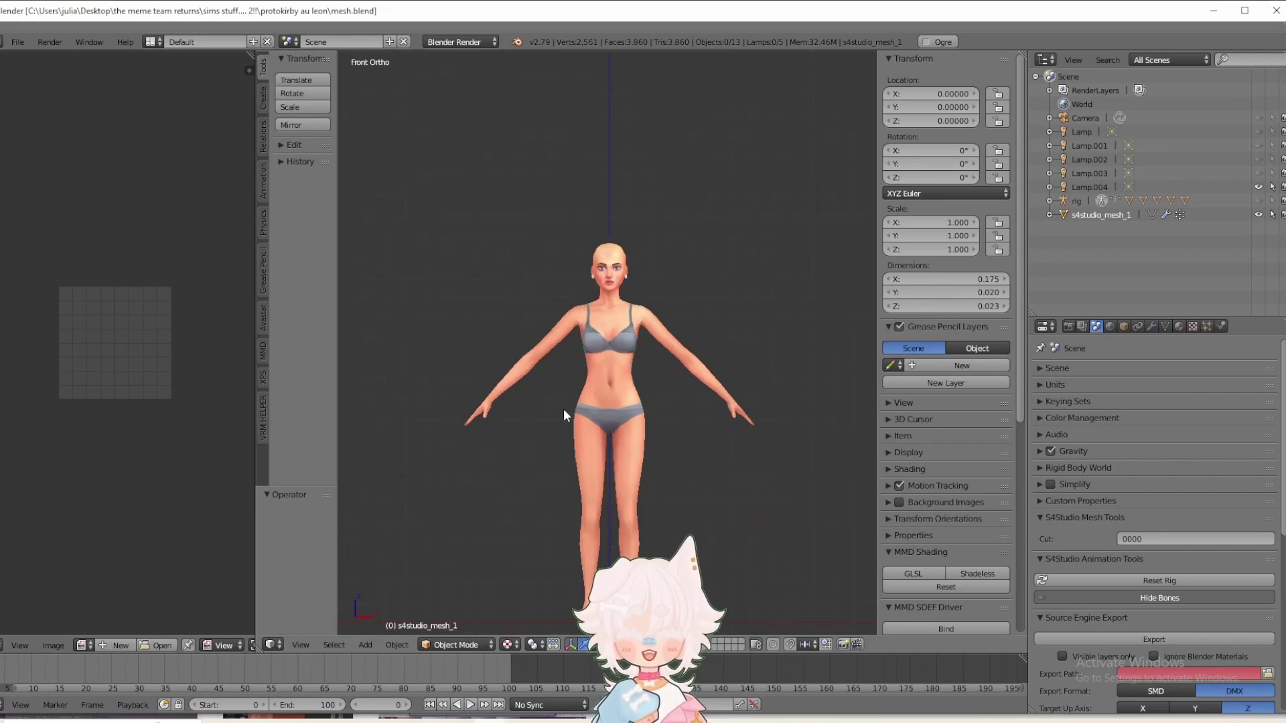
scroll(563, 410, "up", 4)
scroll(569, 407, "down", 5)
scroll(600, 562, "up", 2)
left_click(1259, 201)
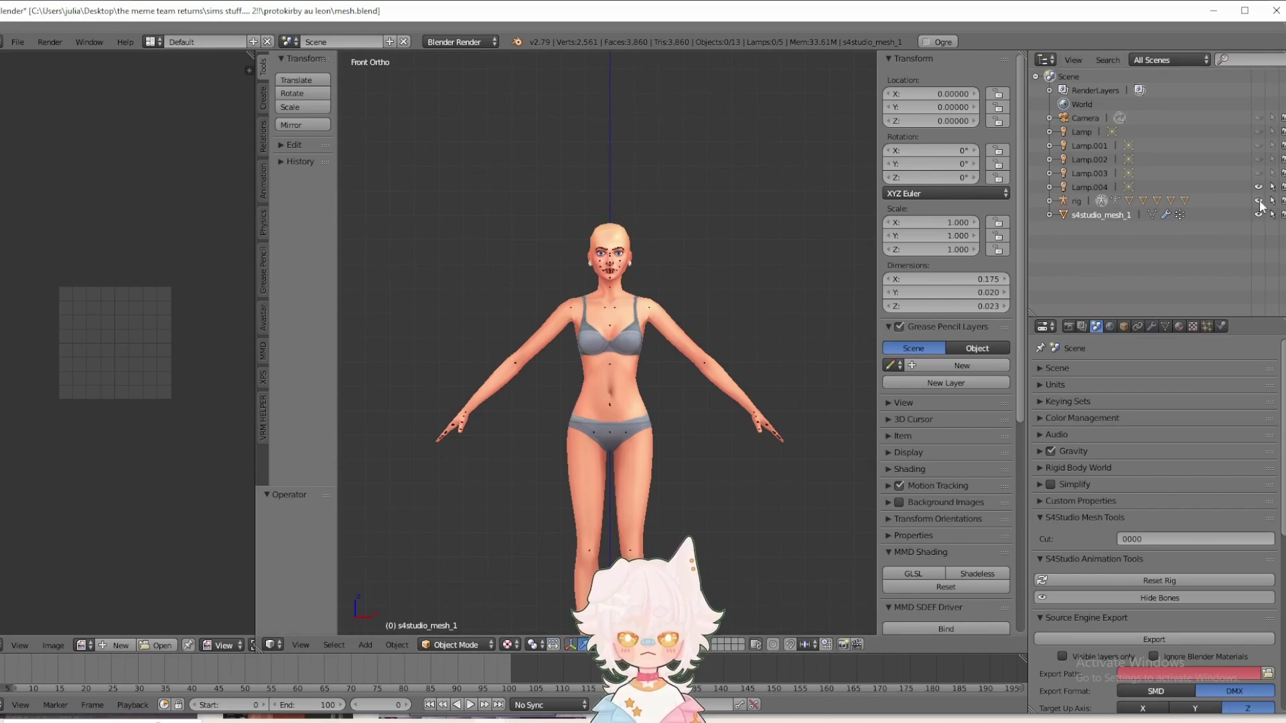
left_click(470, 456)
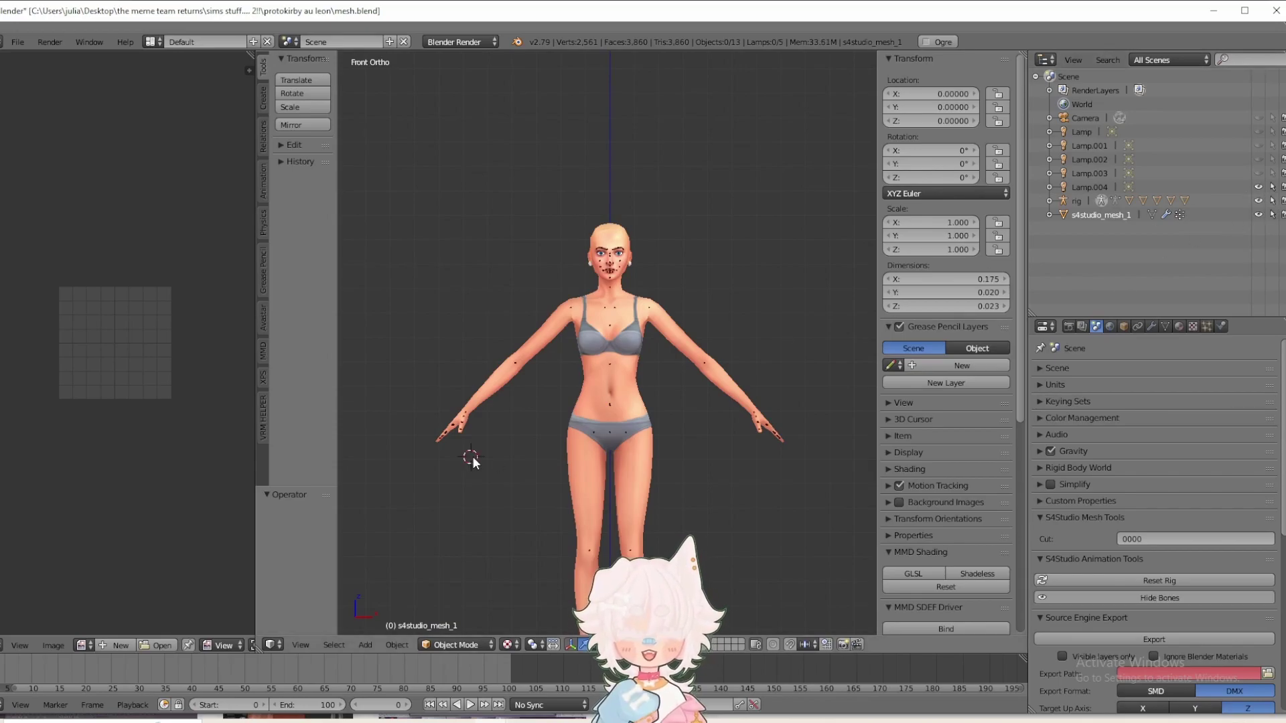
- Copy the tail mesh in the tail.blend window again and switch back to the mesh.blend window
mouse_move(467, 722)
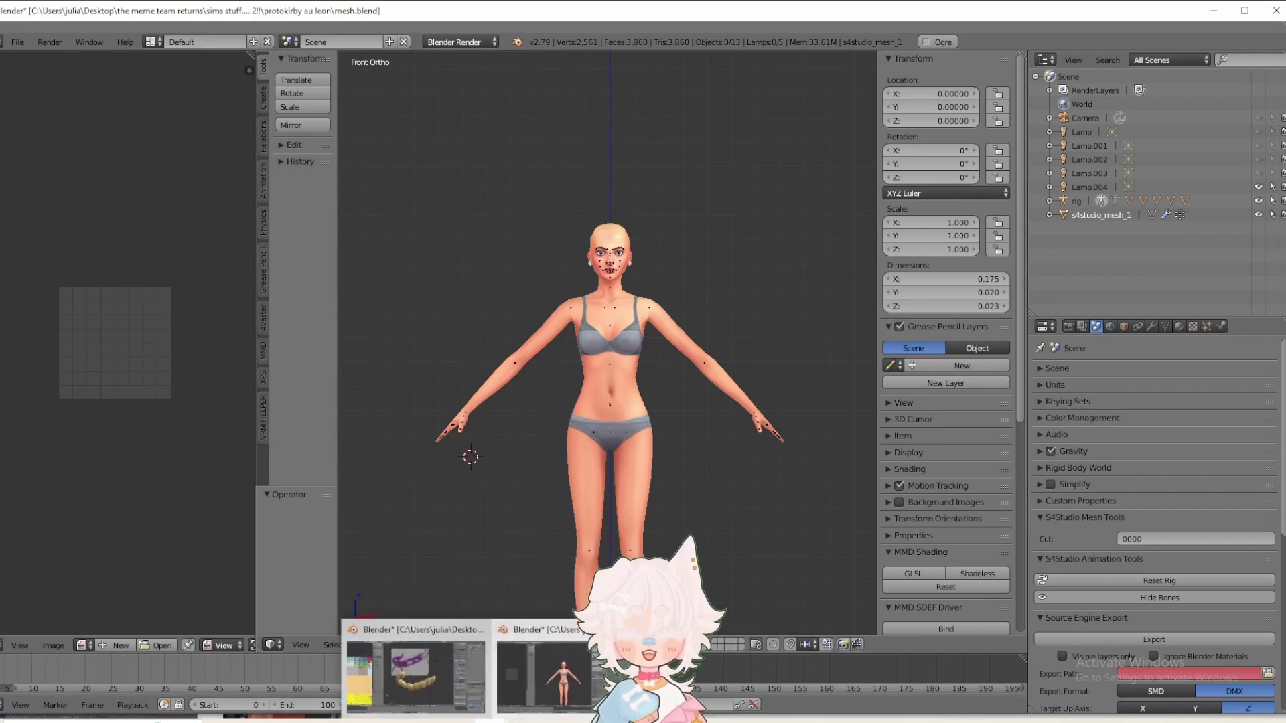
left_click(411, 676)
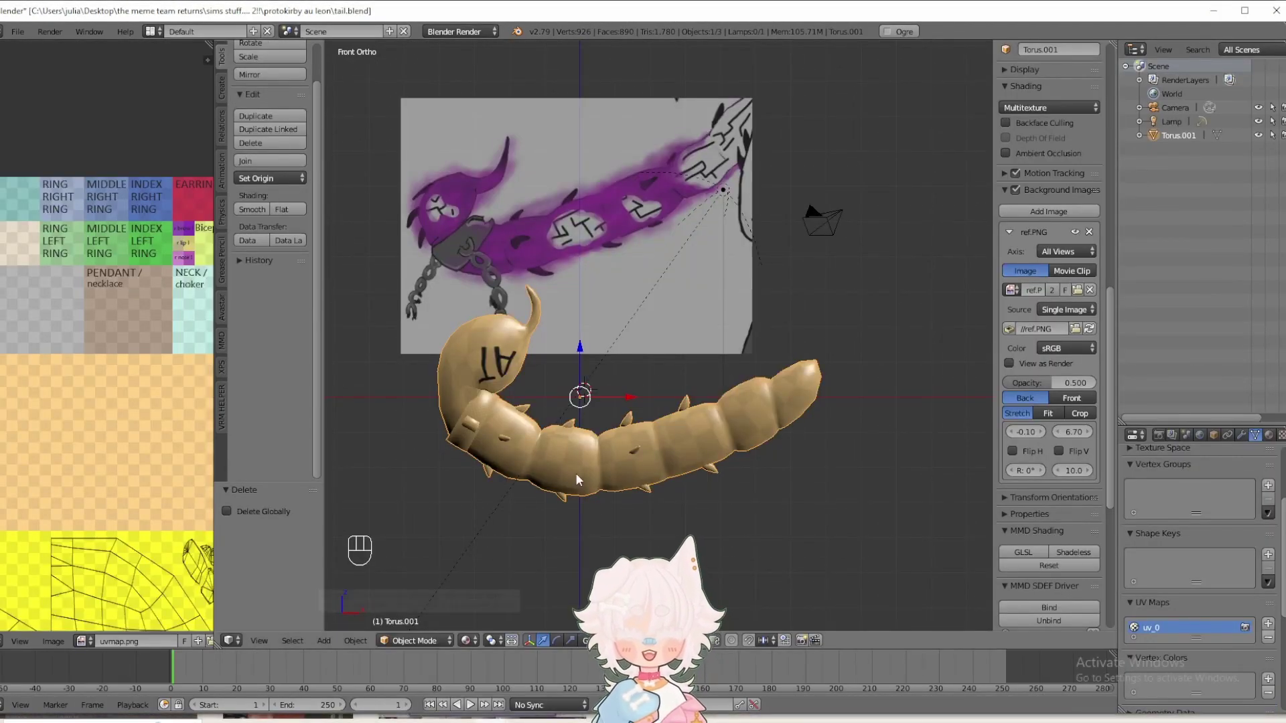
key("ctrl+c")
mouse_move(466, 721)
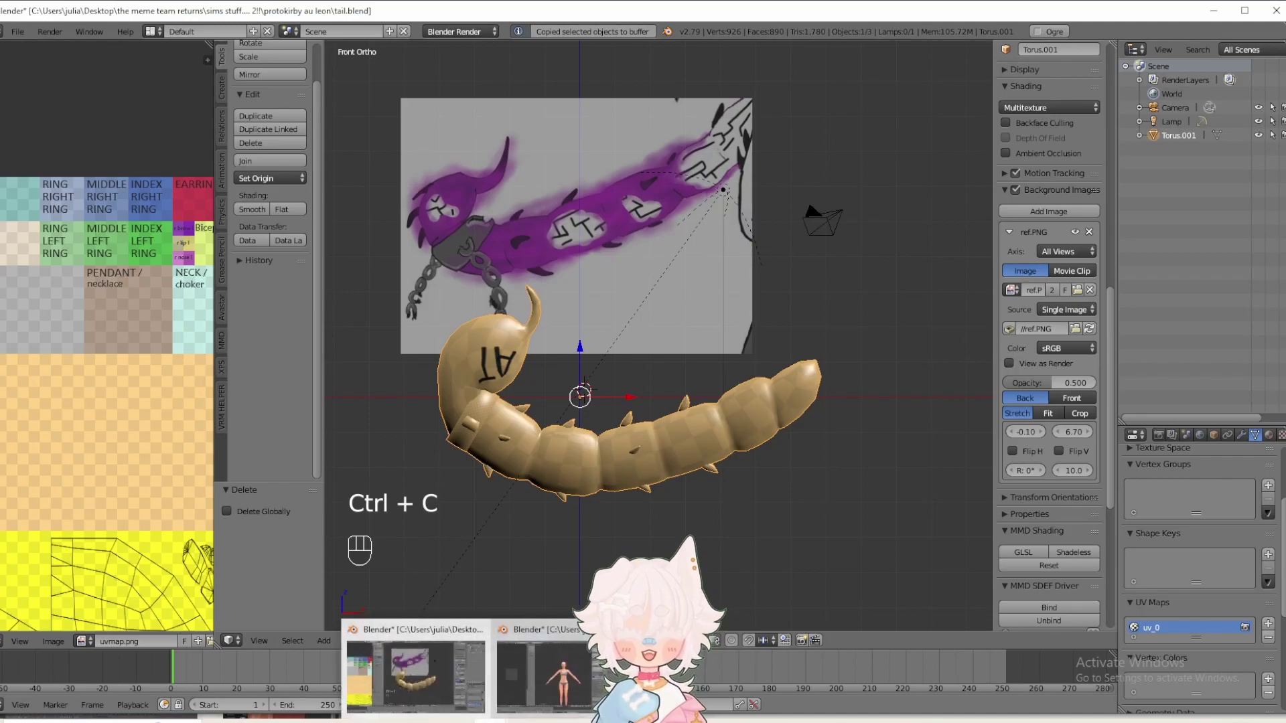
left_click(542, 673)
- Turn on Screencast Keys and set its font size to 24
scroll(939, 512, "down", 10)
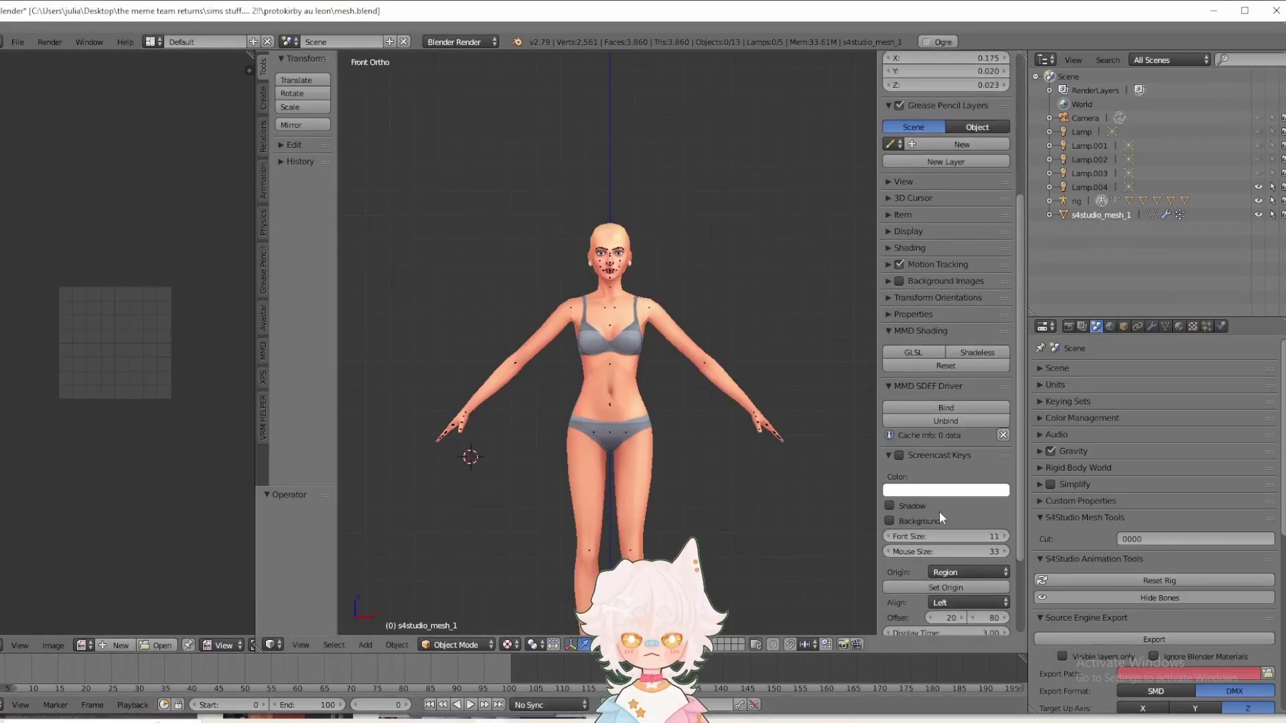
left_click(900, 427)
left_click(926, 509)
type("24")
key("Return")
- Paste the tail mesh into the body scene and scale it down to suit the Sim body
key("ctrl+v")
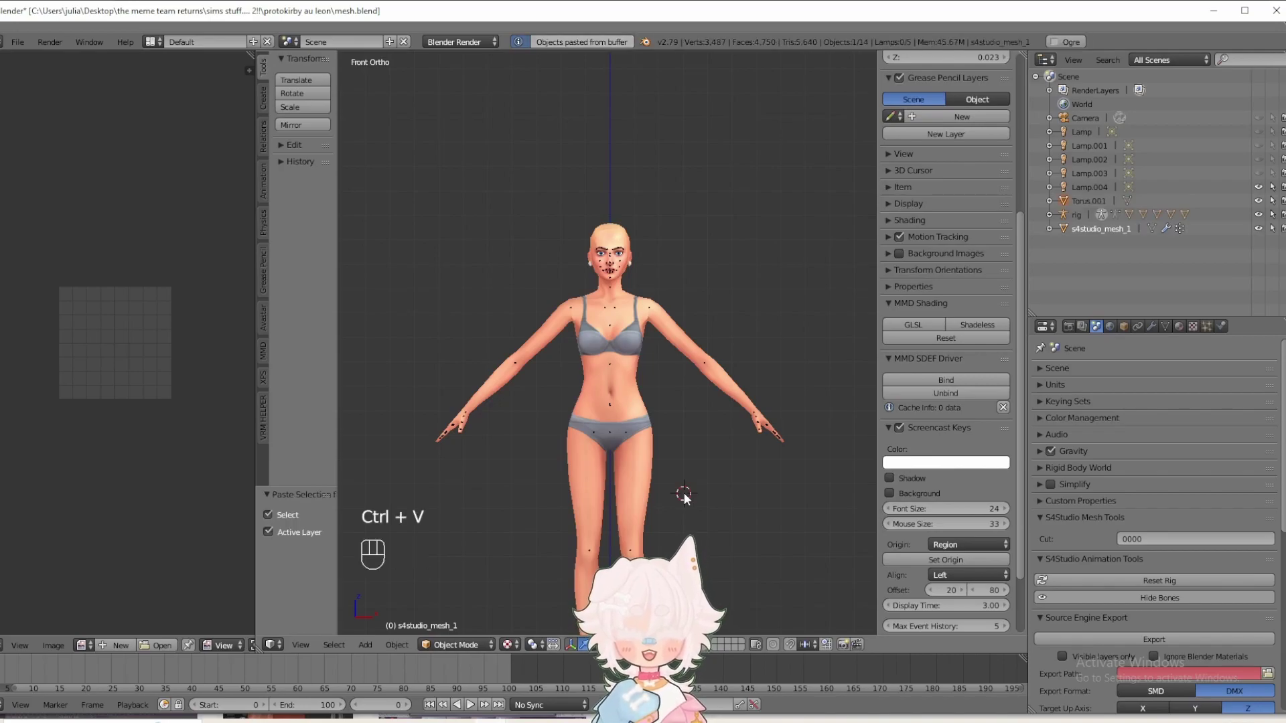
scroll(609, 447, "down", 4)
scroll(583, 430, "down", 3)
middle_click_drag(582, 430, 729, 532)
key("s")
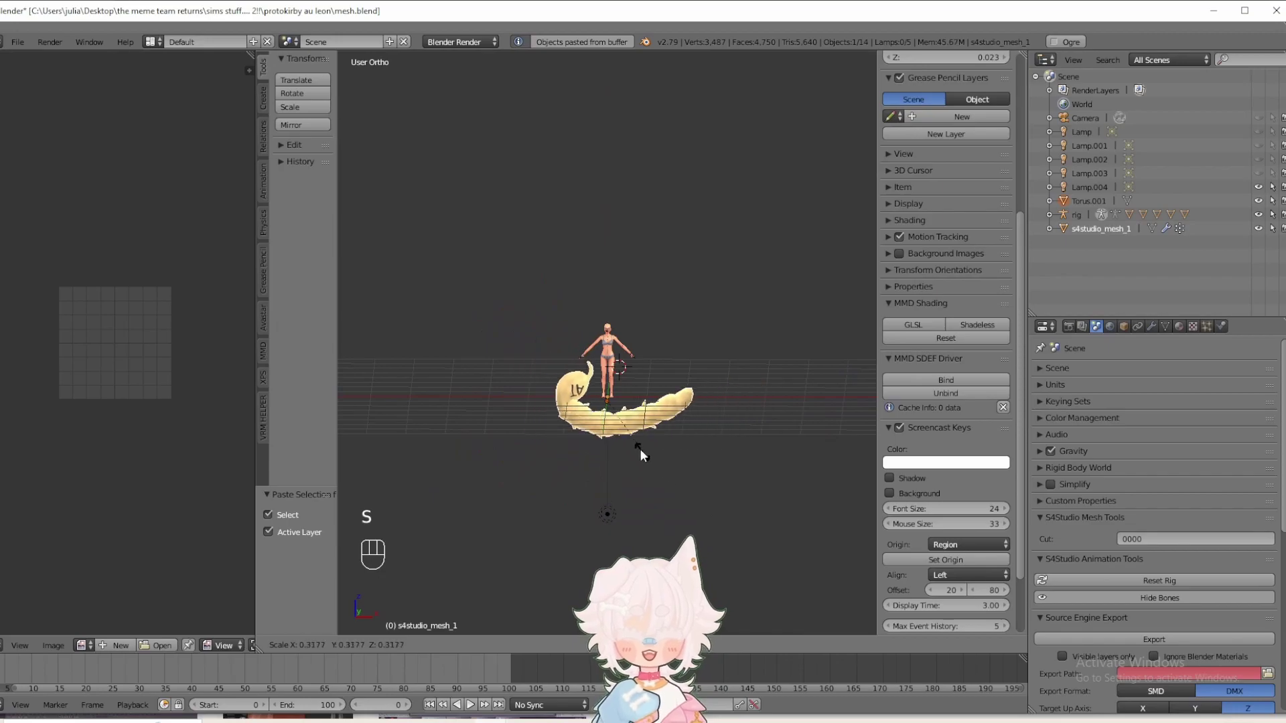
left_click(612, 414)
- Raise the tail 0.649 along the Z axis to the level of the Sim's legs
key("KP_Decimal")
middle_click_drag(575, 271, 573, 456, "shift")
left_click(568, 392)
scroll(568, 392, "down", 4)
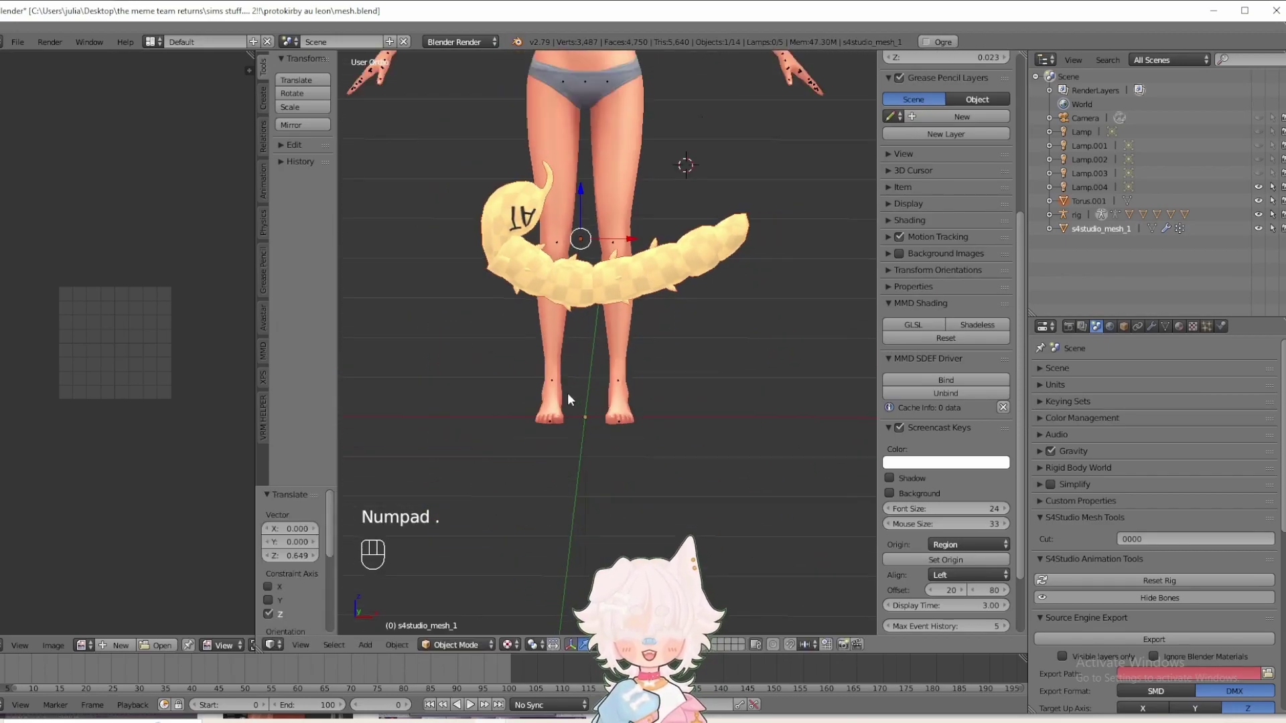
middle_click_drag(584, 413, 611, 454, "shift")
- Try rotating the tail 90° about the X axis, and 90° about the Z axis instead
type("rx90")
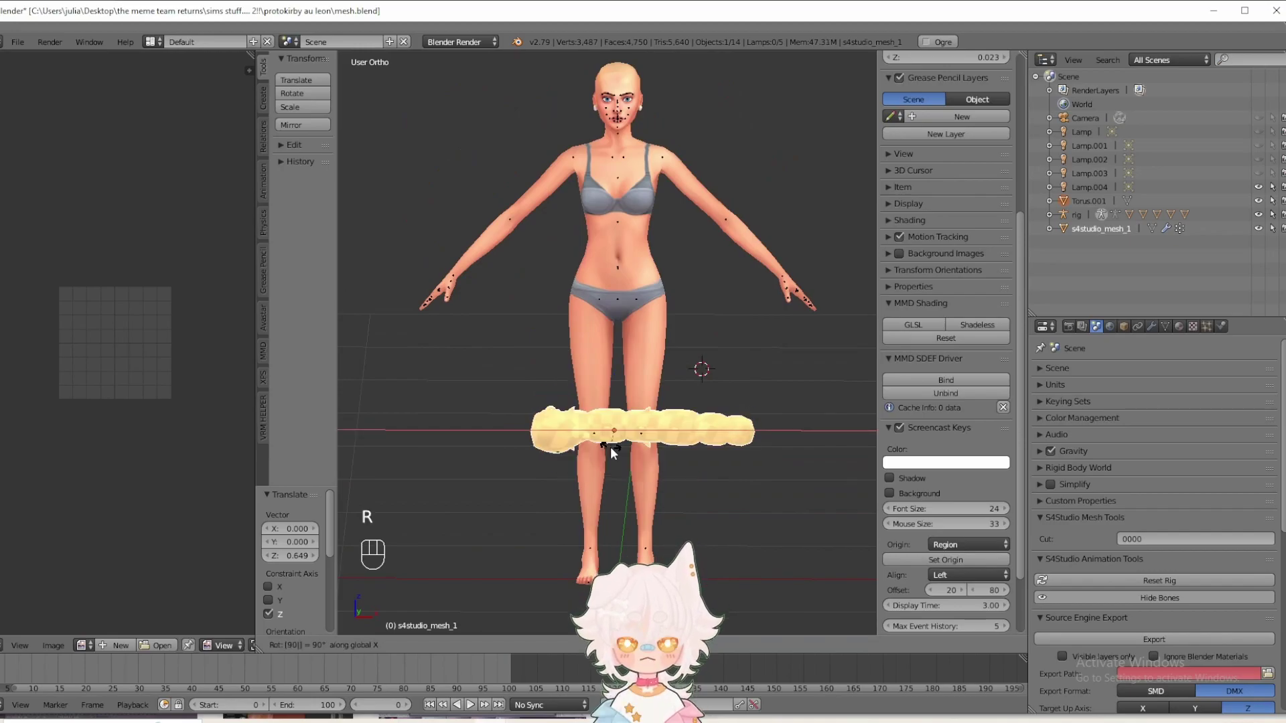
key("Escape")
type("rz90")
key("Return")
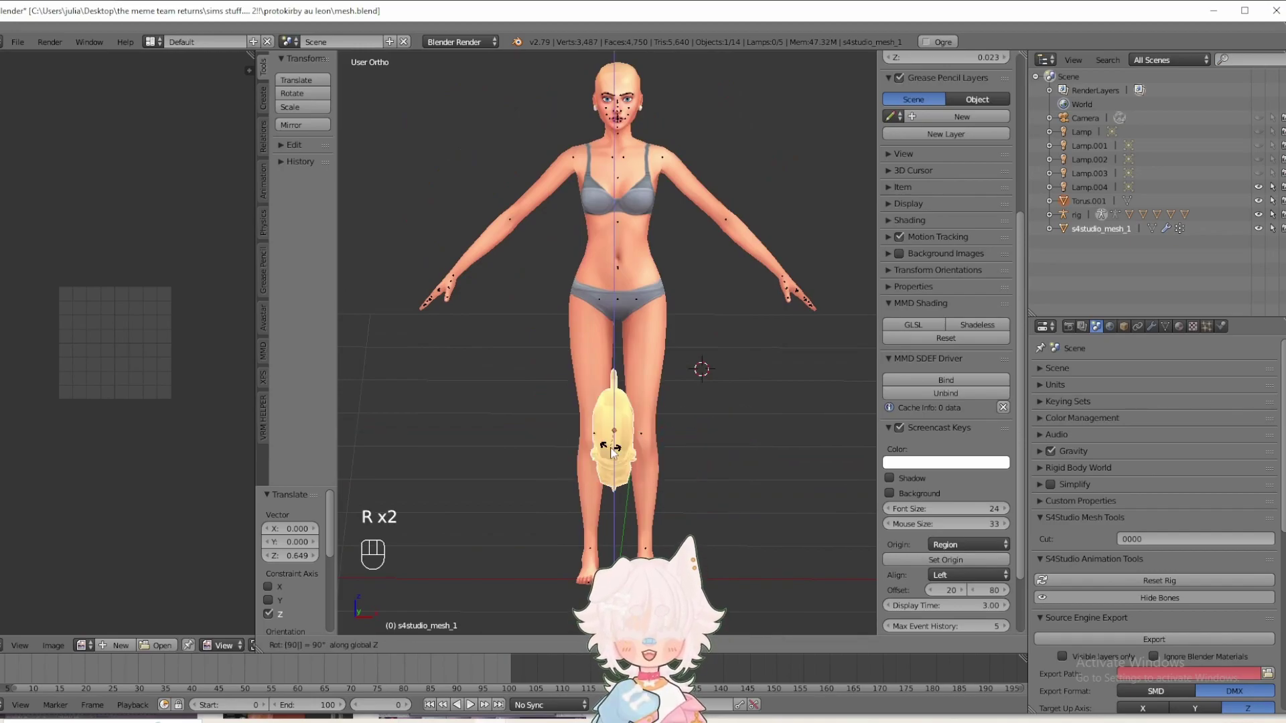
middle_click_drag(623, 458, 809, 448)
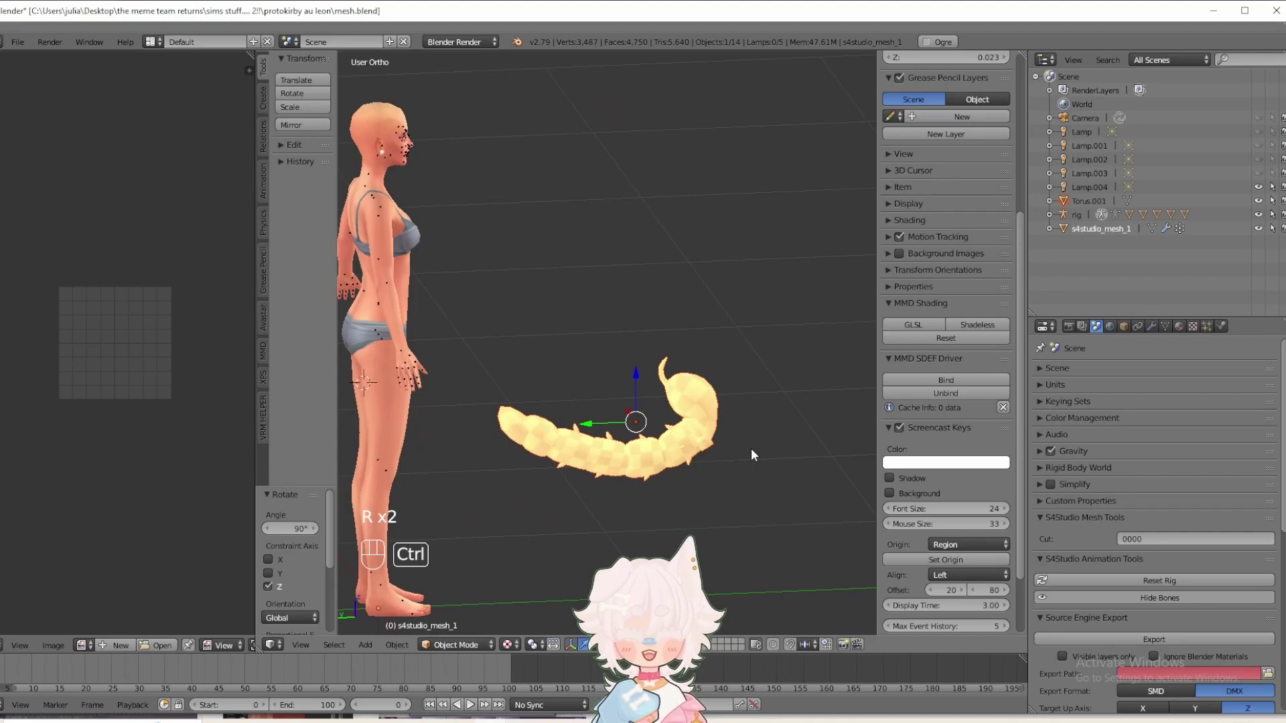
key("ctrl+z")
- Rotate the tail -90° about the Z axis and move it along Y toward the body
type("rz-90")
key("Return")
middle_click_drag(696, 431, 784, 437, "shift")
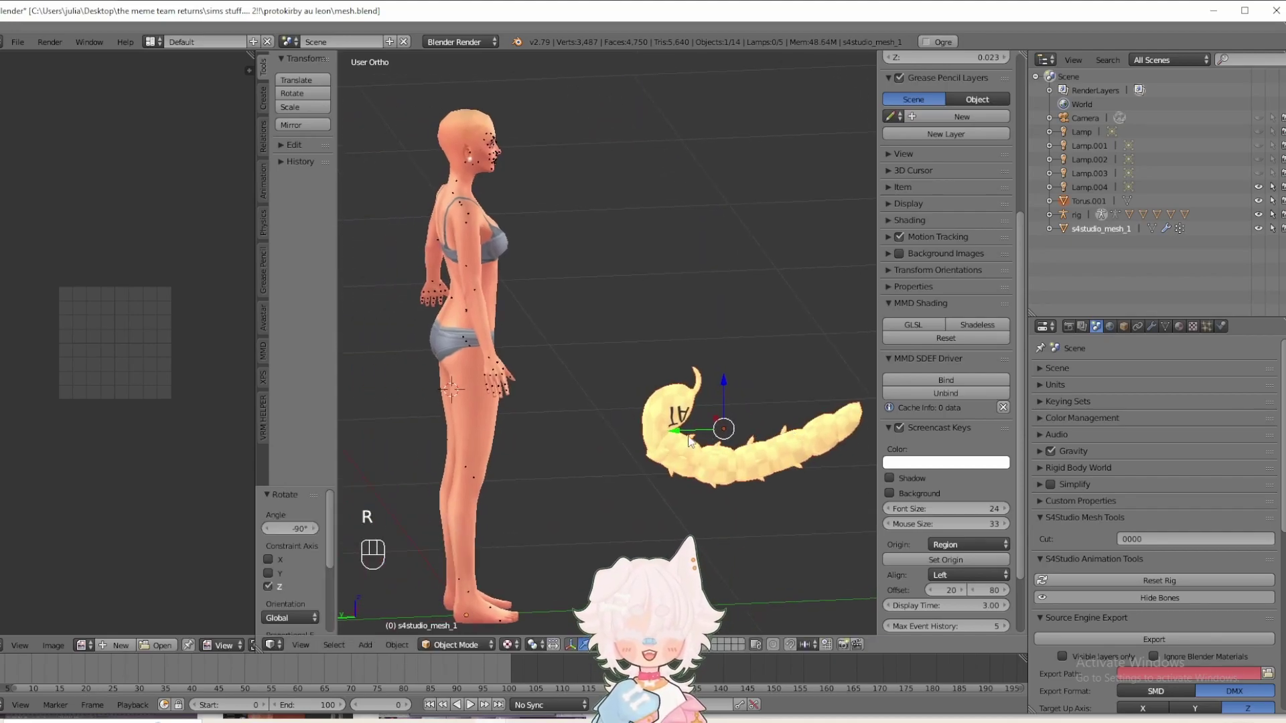
left_click_drag(690, 434, 385, 435)
middle_click_drag(462, 419, 716, 511, "shift")
- Scale the tail up by 1.132 and tilt it about -19.9° in the side view so its base points upward
key("KP_3")
key("KP_Decimal")
key("s")
left_click(726, 517)
key("r")
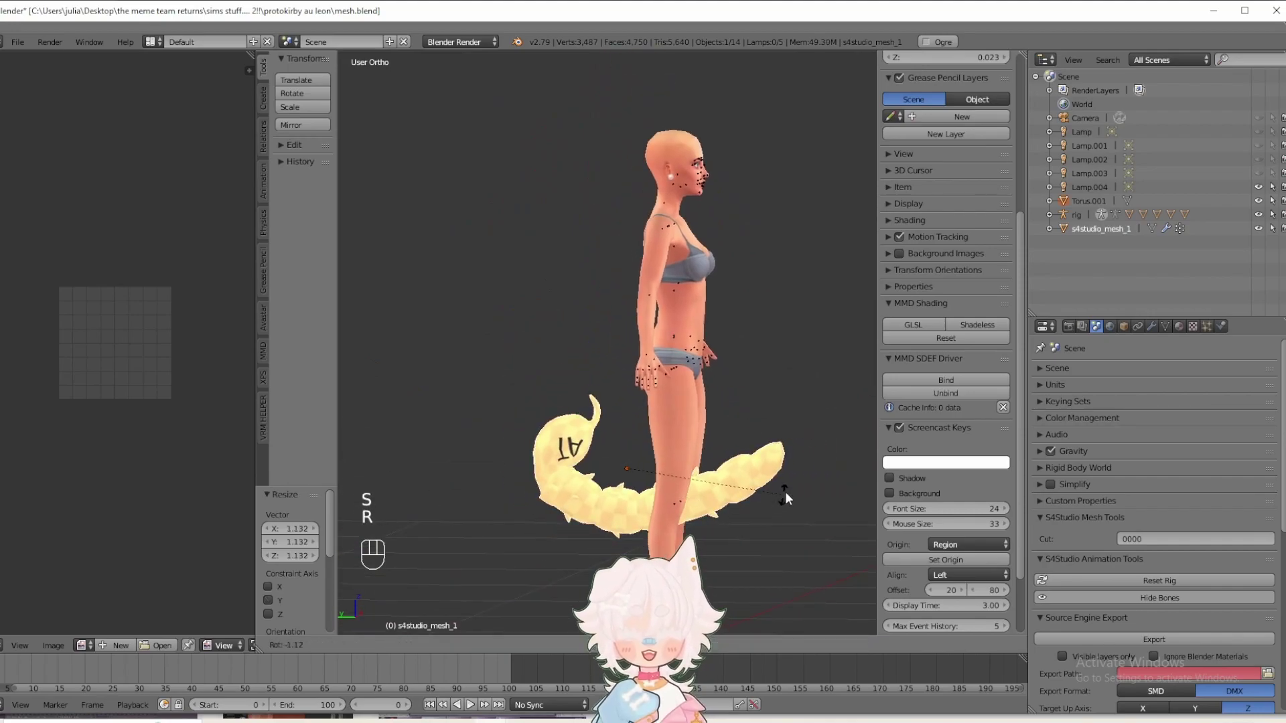
left_click(728, 456)
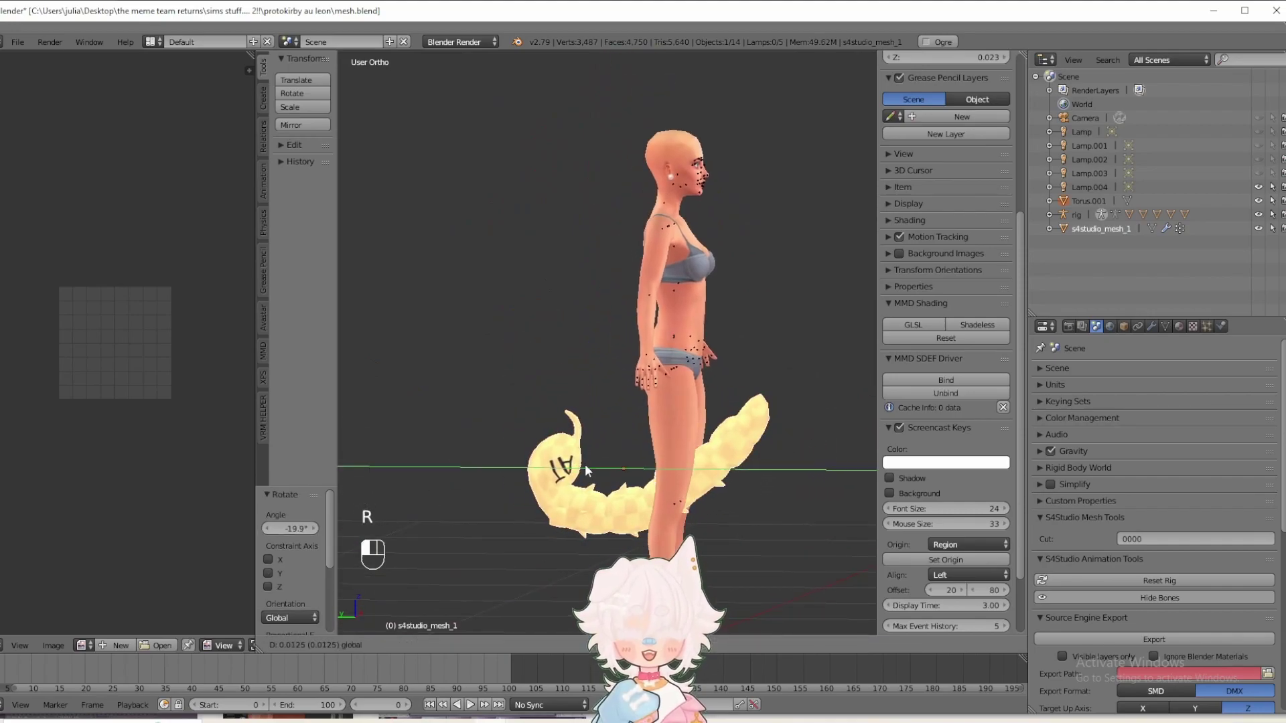
- Move the tail back along Y behind the body, raise it to hip height, and shift it -0.089 along Y
key("g")
key("y")
left_click(453, 443)
key("KP_3")
key("ctrl+KP_3")
left_click_drag(487, 423, 501, 365)
left_click_drag(454, 409, 470, 408)
- Nudge the tail -0.019 along Y to seat its base against the Sim's lower back
middle_click_drag(470, 408, 641, 476)
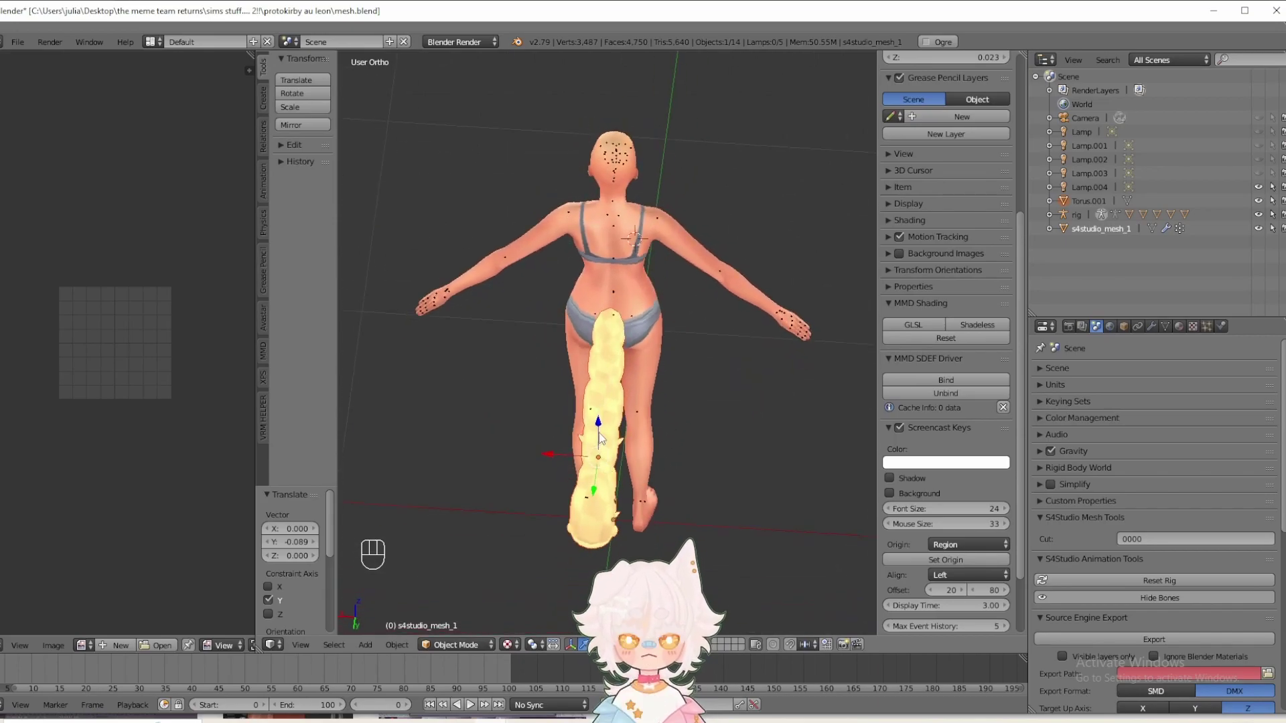
left_click_drag(596, 494, 592, 491)
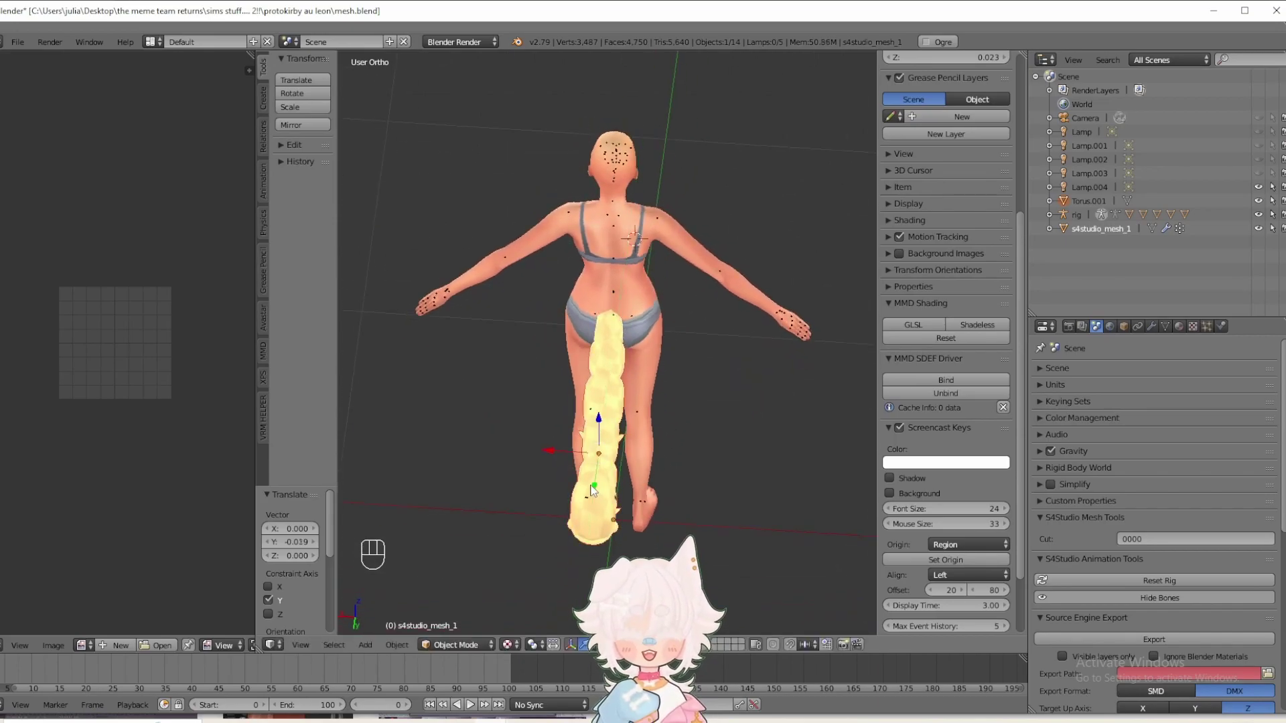
key("KP_3")
middle_click_drag(609, 469, 412, 436)
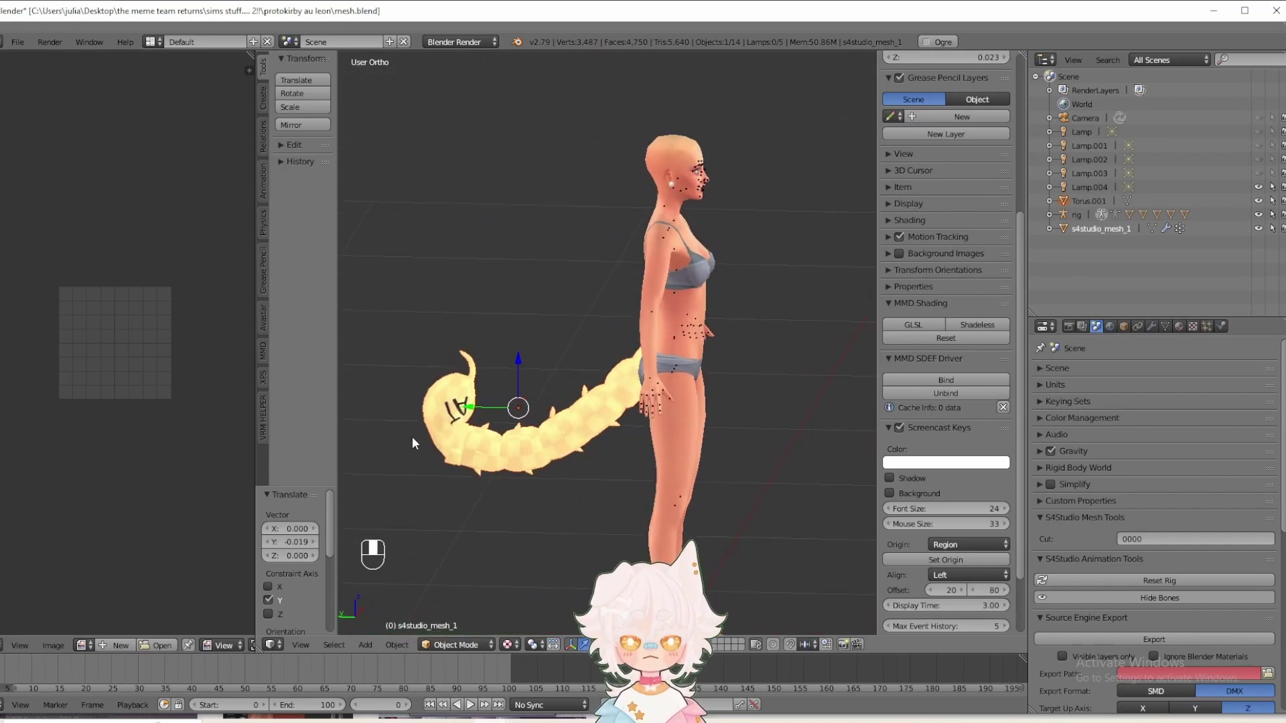
- Add an Armature modifier to the tail mesh Torus.001 with rig as its target object
middle_click_drag(632, 404, 553, 404)
right_click(576, 450)
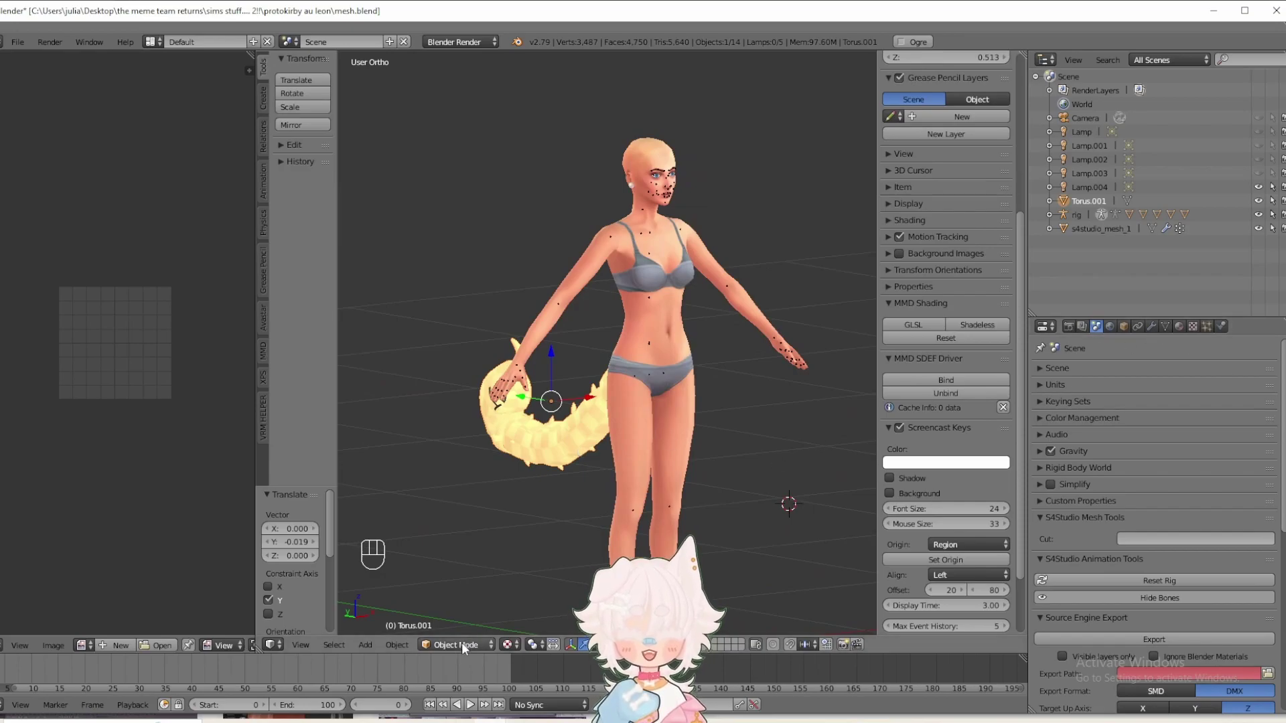
left_click(1151, 326)
left_click(1120, 370)
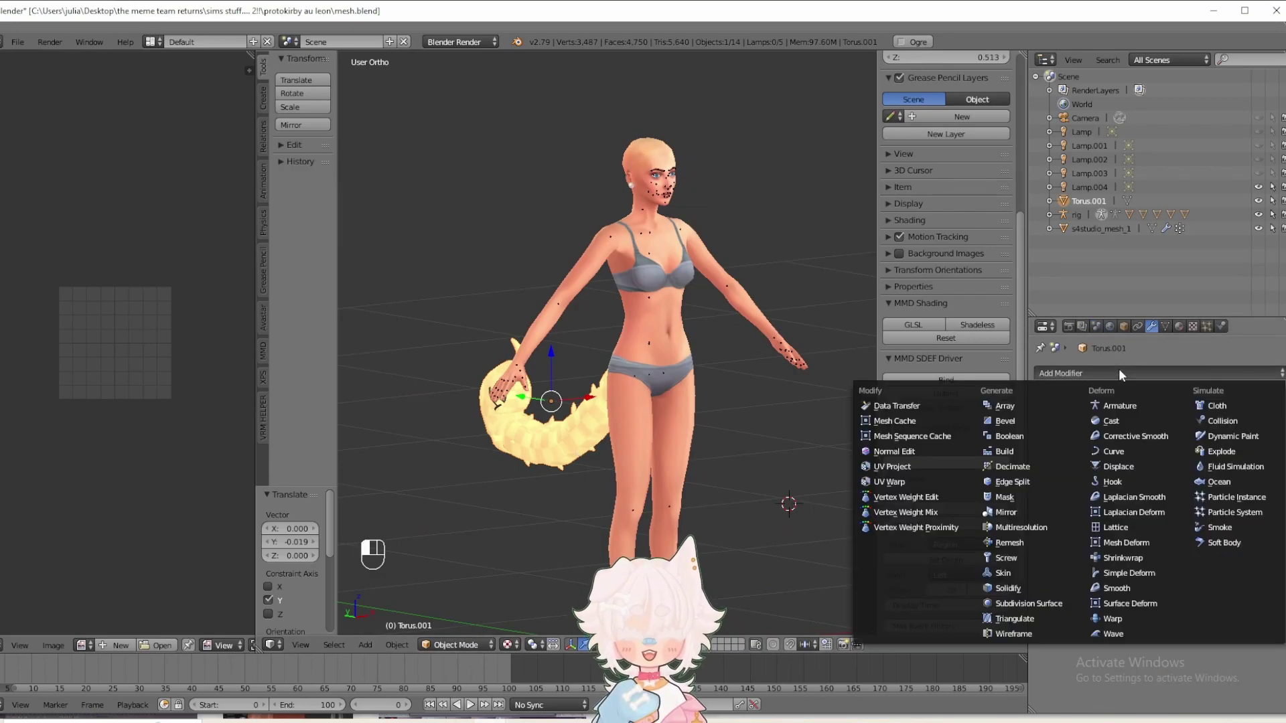
left_click(1115, 406)
left_click(1085, 448)
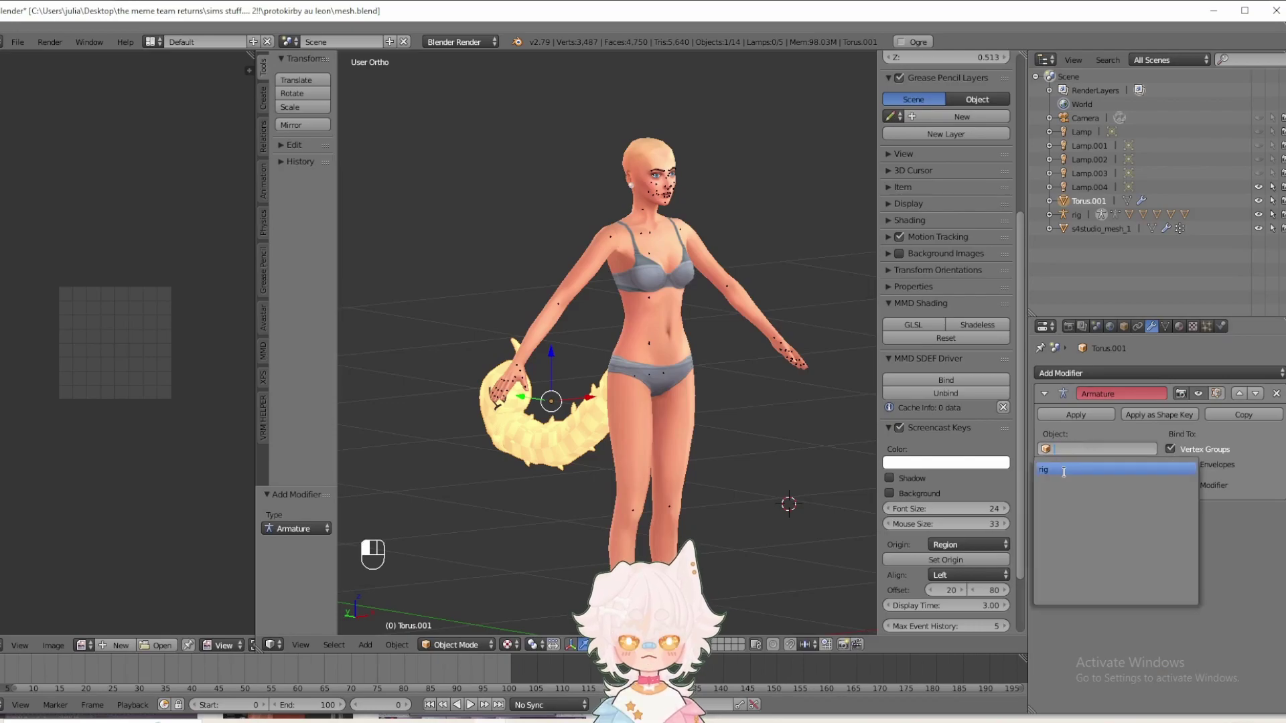
left_click(1063, 471)
- Switch the tail to Weight Paint mode, select the b__Pelvis__ bone, and paint the whole tail at weight 1.000
left_click(442, 645)
left_click(456, 571)
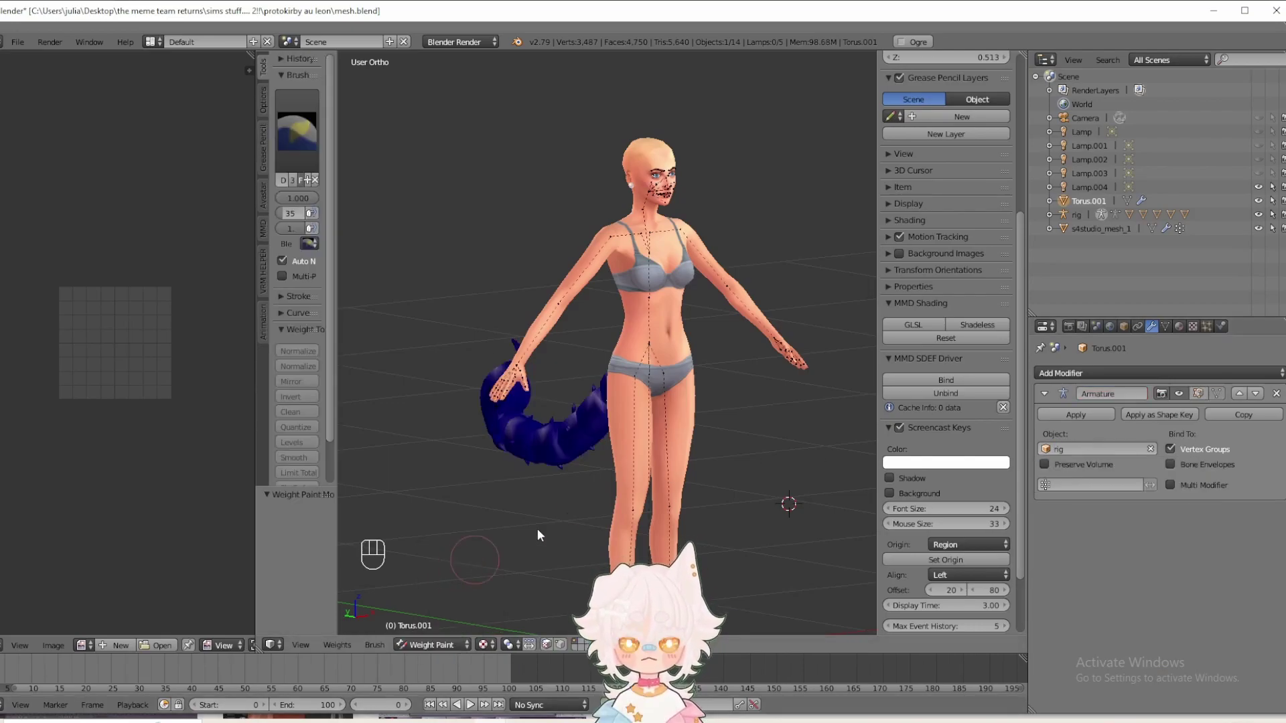
scroll(644, 418, "up", 4)
scroll(712, 378, "up", 2)
right_click(754, 349)
scroll(782, 324, "down", 4)
middle_click_drag(783, 325, 590, 462)
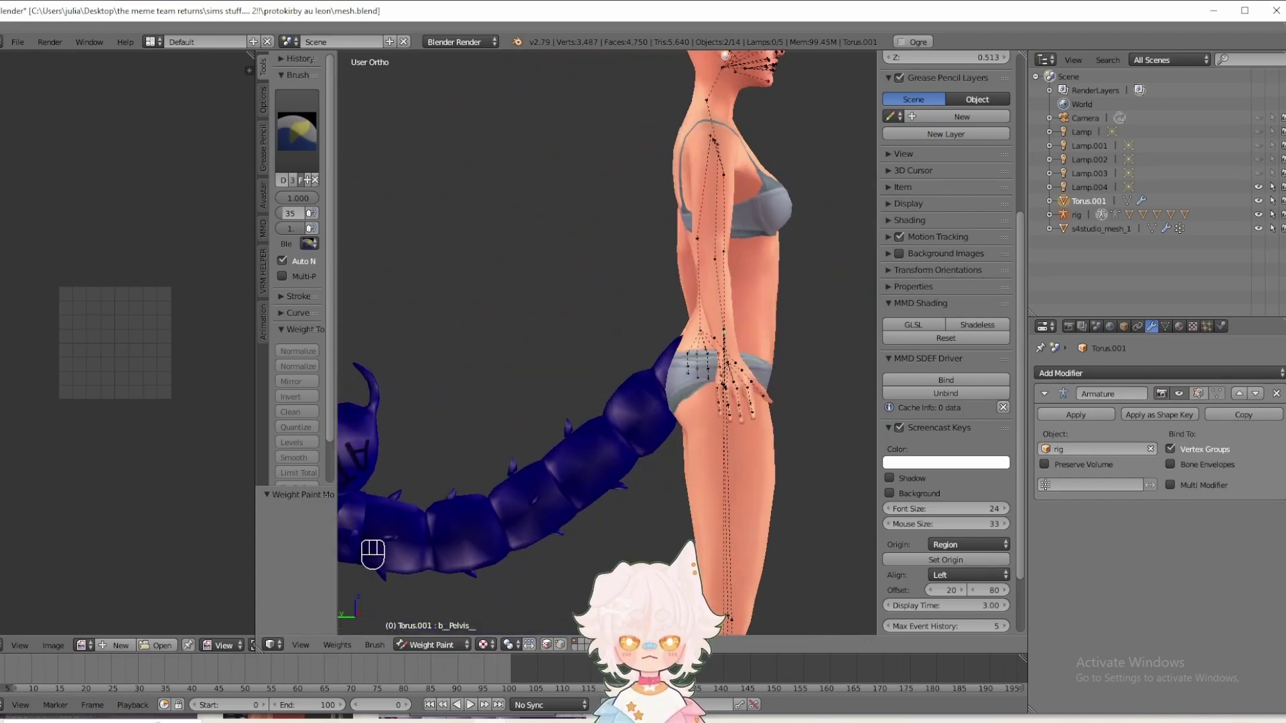
scroll(648, 531, "down", 5)
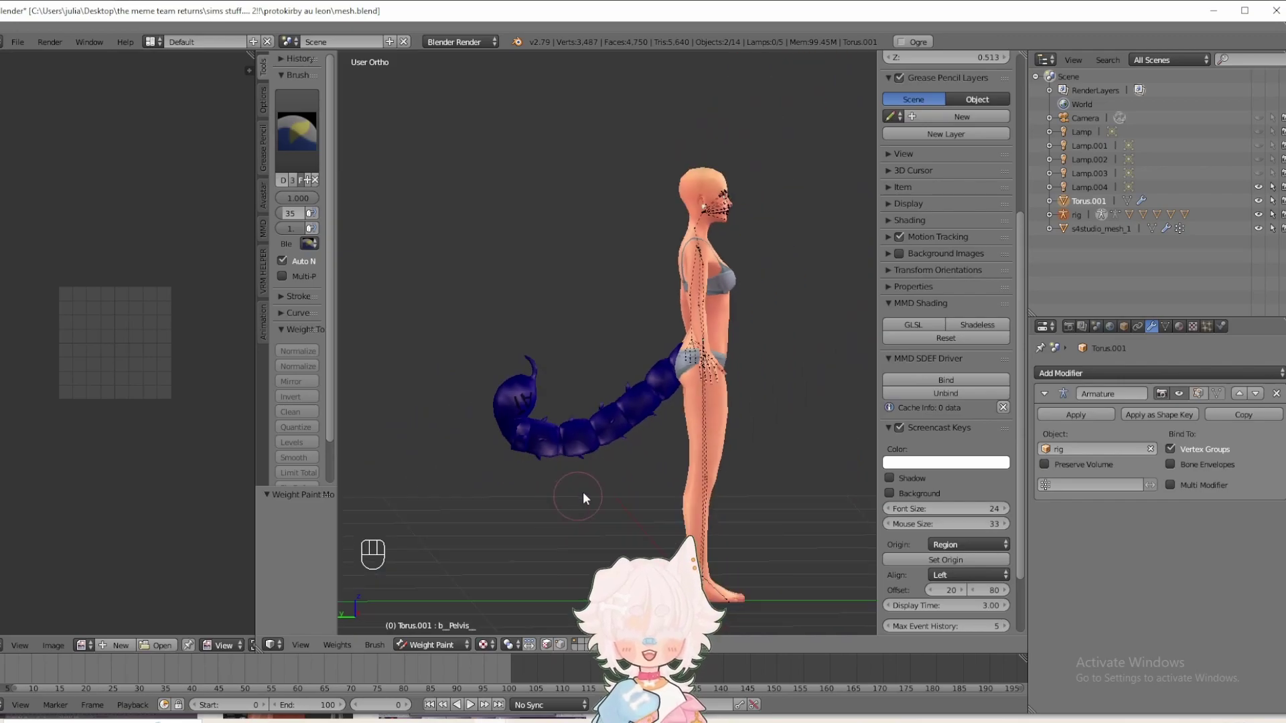
middle_click_drag(580, 493, 550, 469)
mouse_move(529, 412)
left_mouse_down()
mouse_move(562, 365)
mouse_move(725, 310)
left_mouse_up()
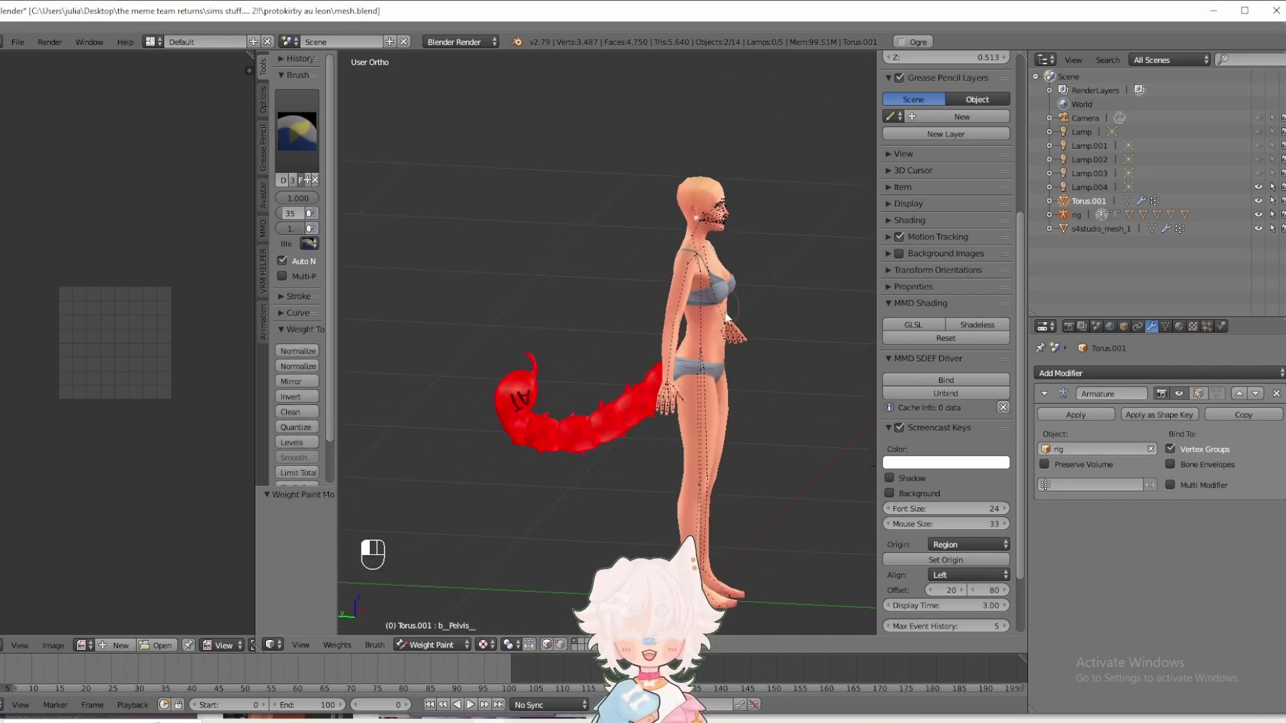
- Inspect the tail's painted weights in wireframe, return to Object Mode with nothing selected, and restore the textured viewport display
key("z")
middle_click_drag(612, 459, 650, 467)
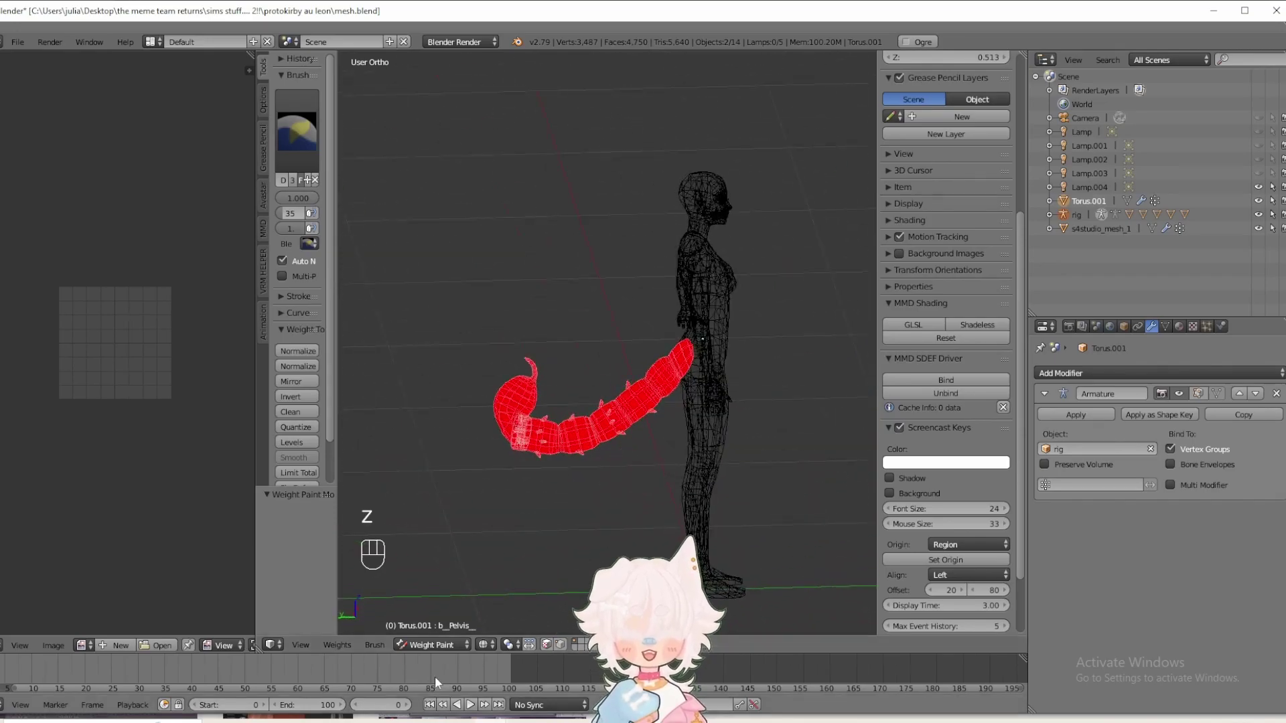
left_click(420, 644)
left_click(421, 629)
key("a")
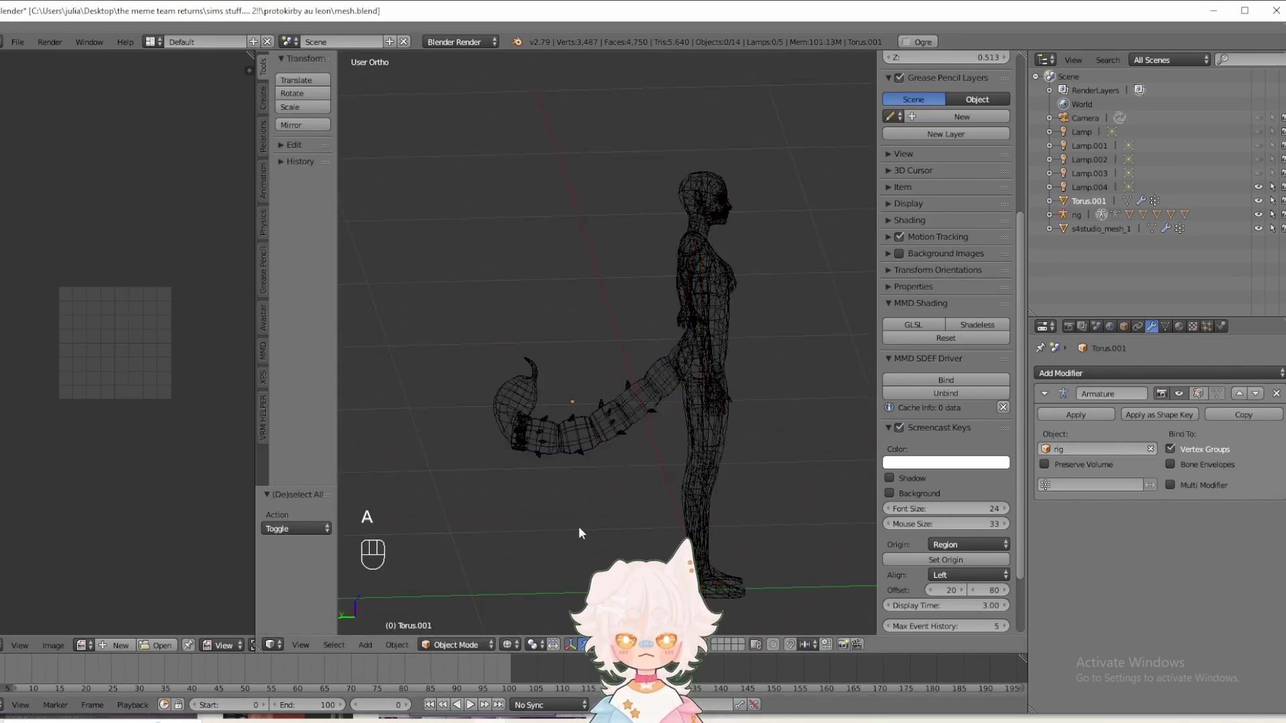
left_click(508, 644)
left_click(525, 567)
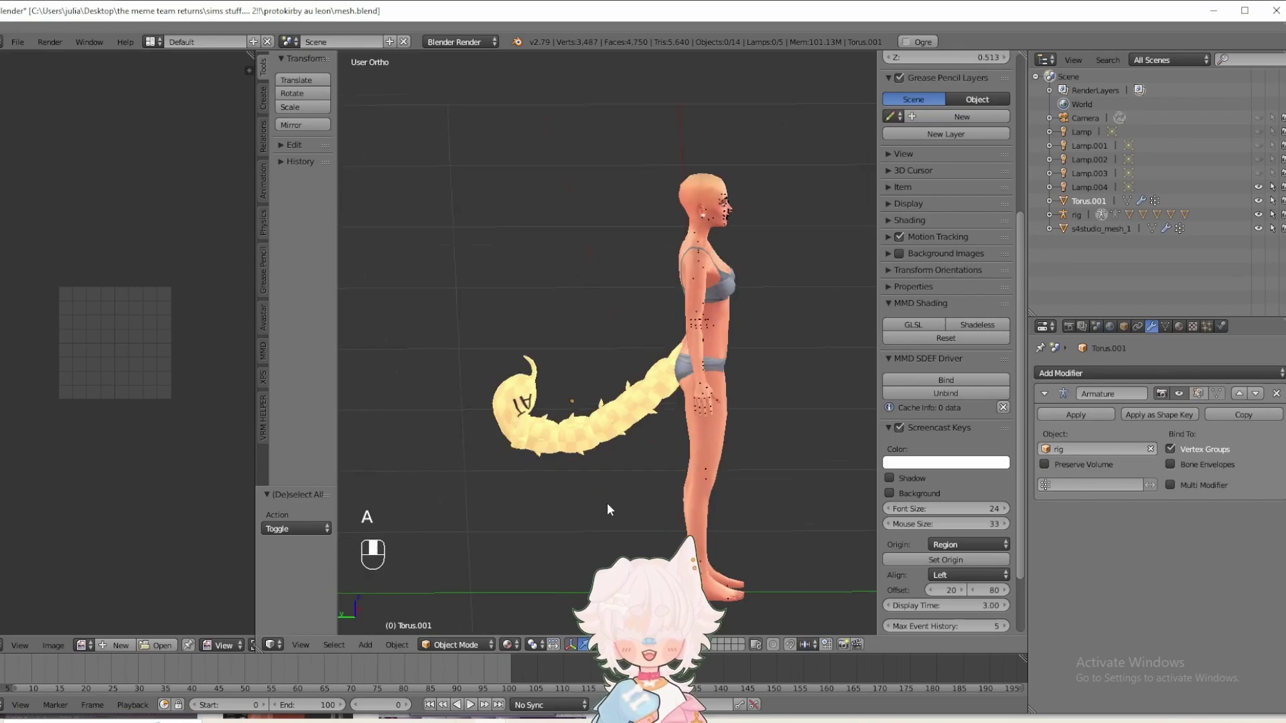
- Check the tail from the front and left sides and briefly test rotating the b__Pelvis__ bone
middle_click_drag(618, 504, 546, 495)
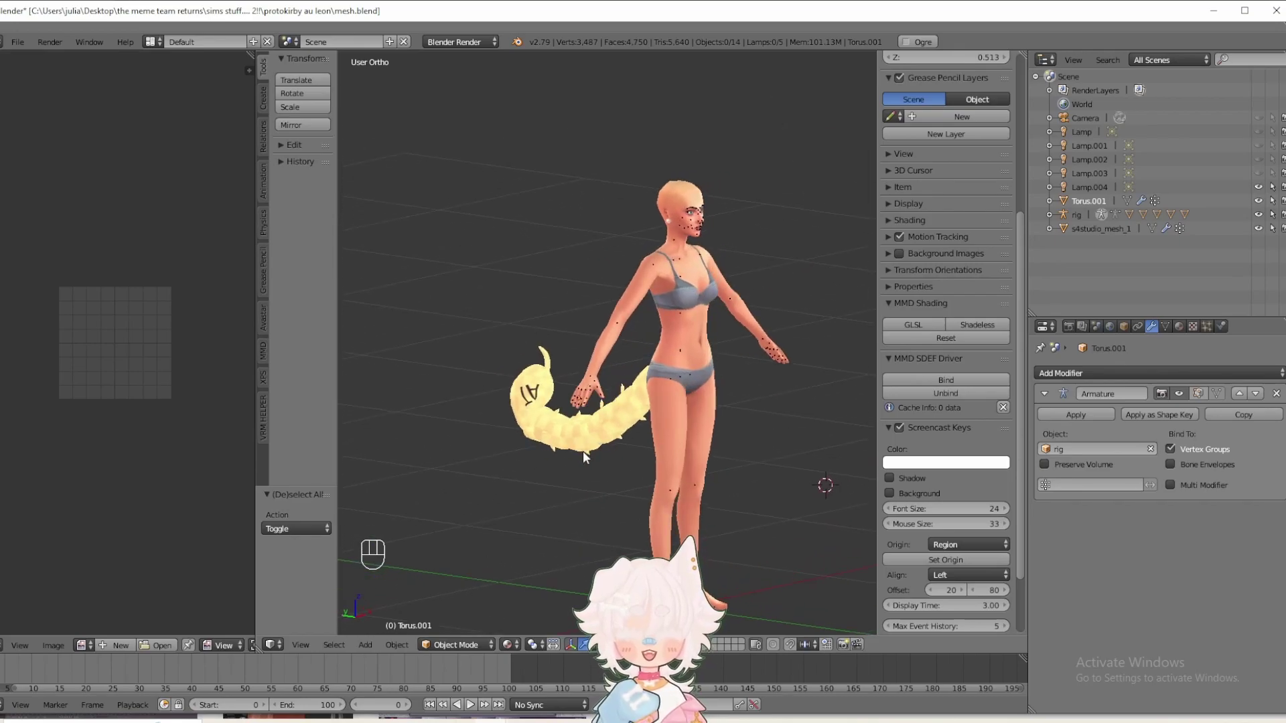
key("KP_1")
key("KP_3")
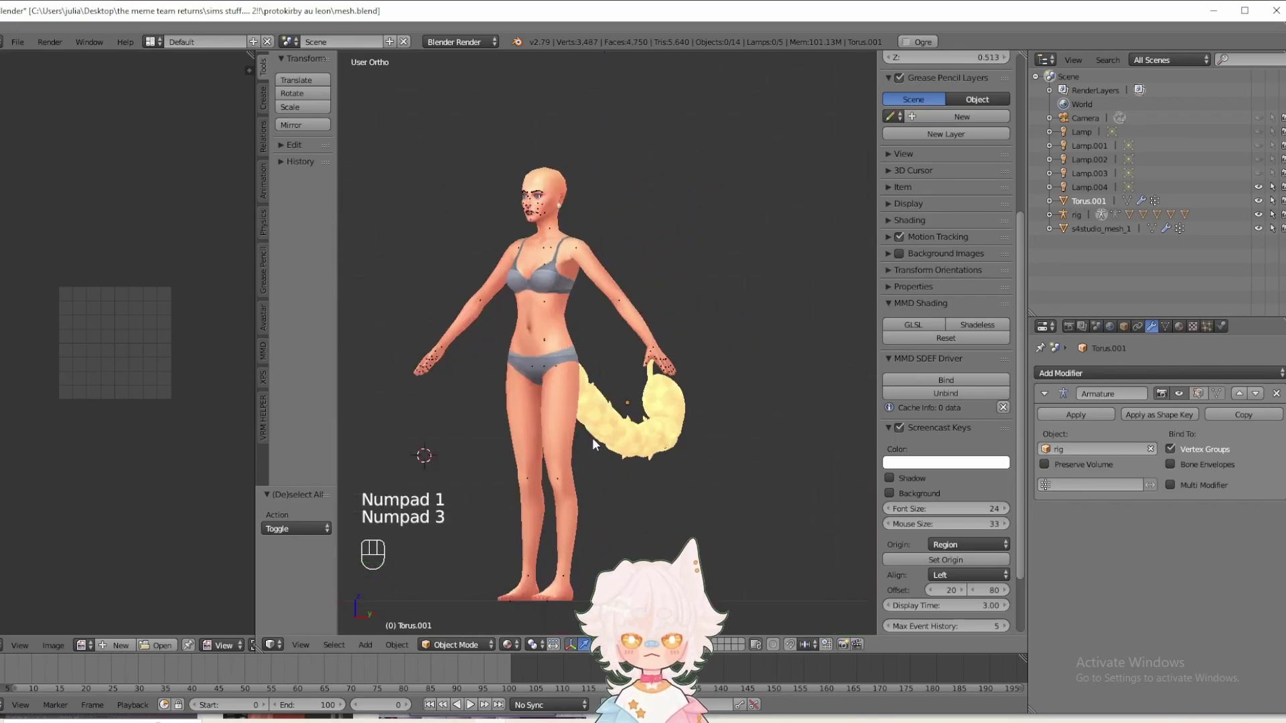
key("KP_1")
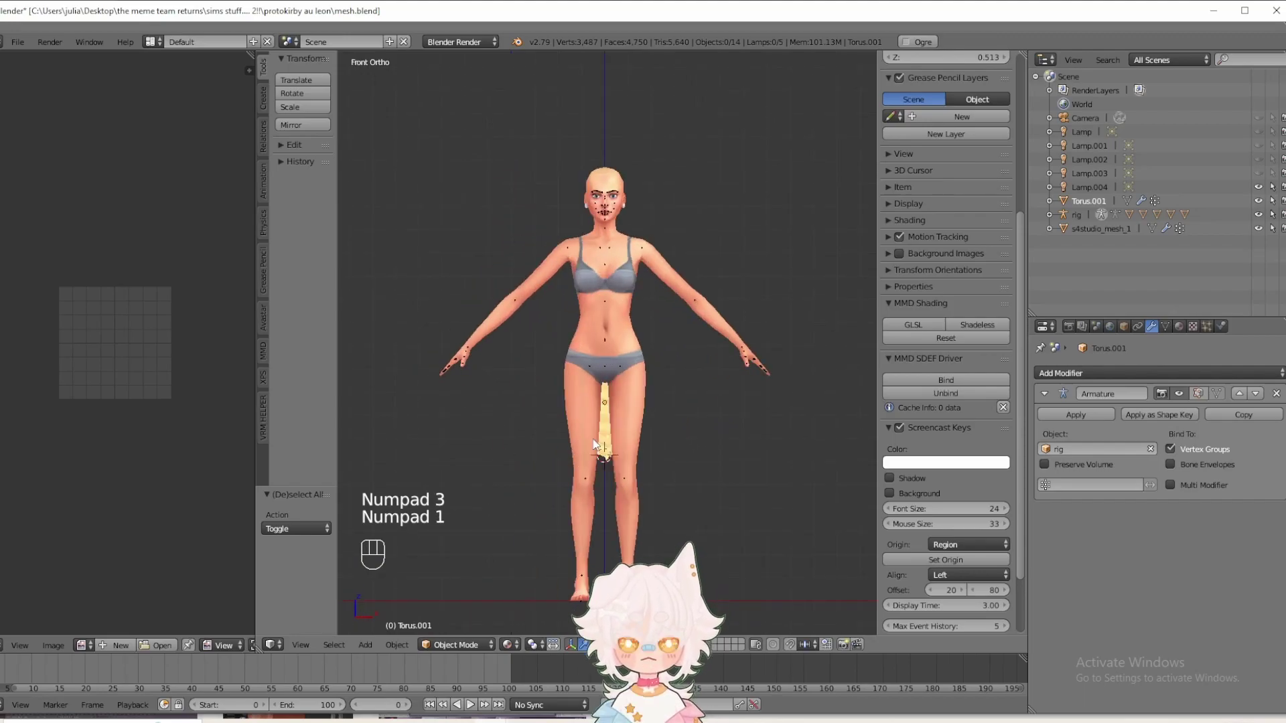
key("ctrl+KP_3")
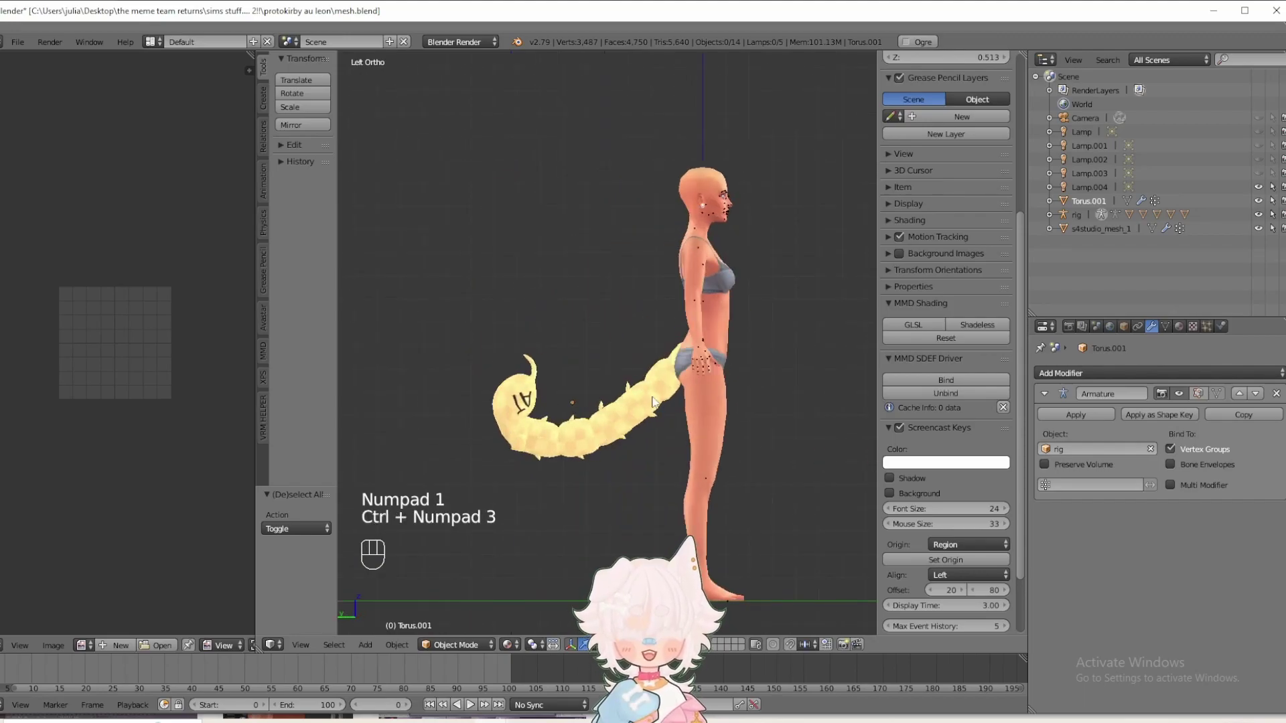
scroll(697, 417, "up", 1)
right_click(722, 353)
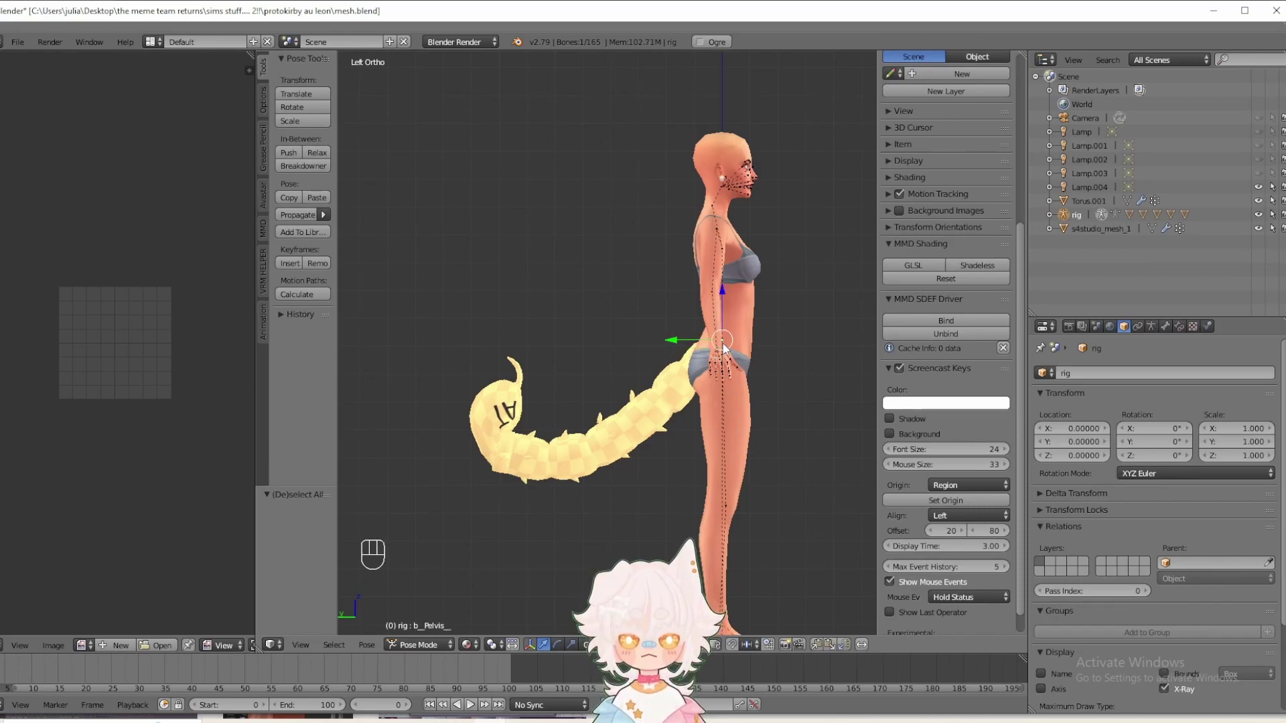
key("r")
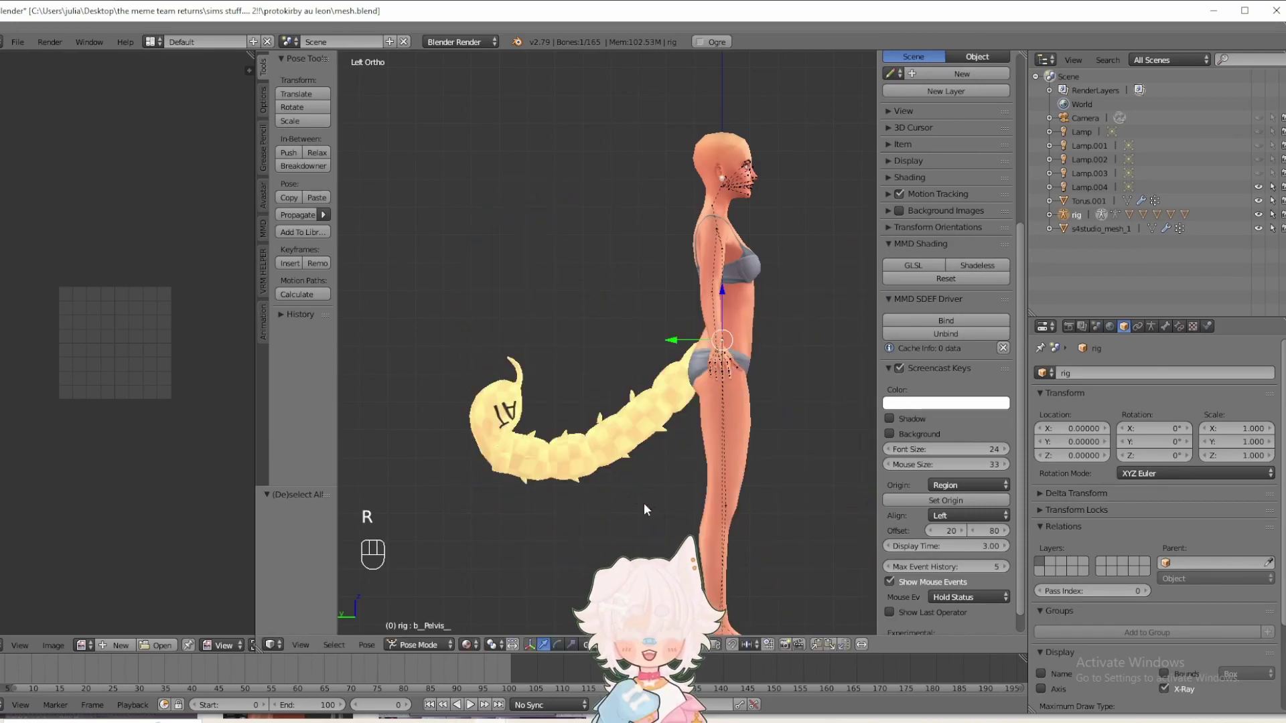
right_click(645, 502)
- Delete all vertices of the earring mesh s4studio_mesh_1 in Edit Mode and return to Object Mode
scroll(633, 459, "down", 1)
middle_click_drag(633, 459, 621, 464, "shift")
left_click(1095, 230)
middle_click_drag(697, 354, 578, 459, "shift")
scroll(660, 477, "up", 3)
scroll(577, 458, "up", 1)
left_click(447, 642)
left_click(454, 613)
key("a")
key("a")
key("a")
key("x")
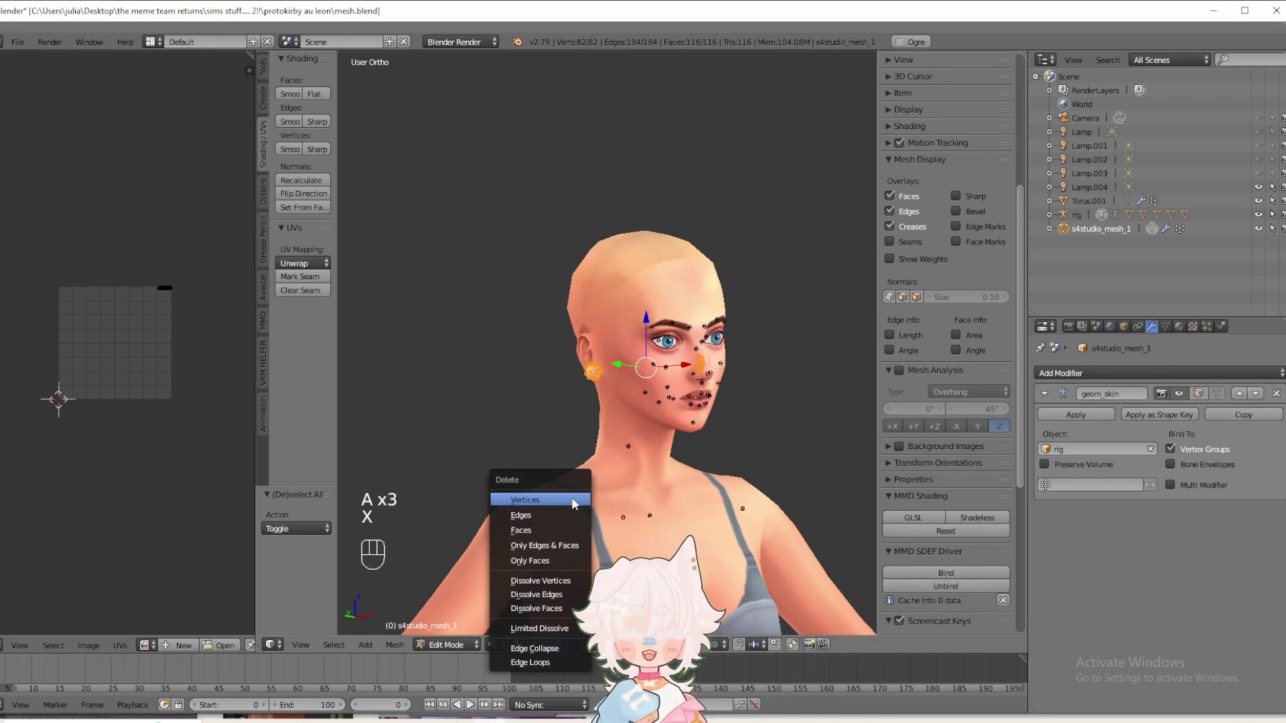
left_click(541, 500)
left_click(447, 644)
left_click(438, 627)
- Join Torus.001 into s4studio_mesh_1, keeping s4studio_mesh_1 as the active object, and save the file
scroll(581, 468, "down", 5)
middle_click_drag(581, 468, 667, 402, "shift")
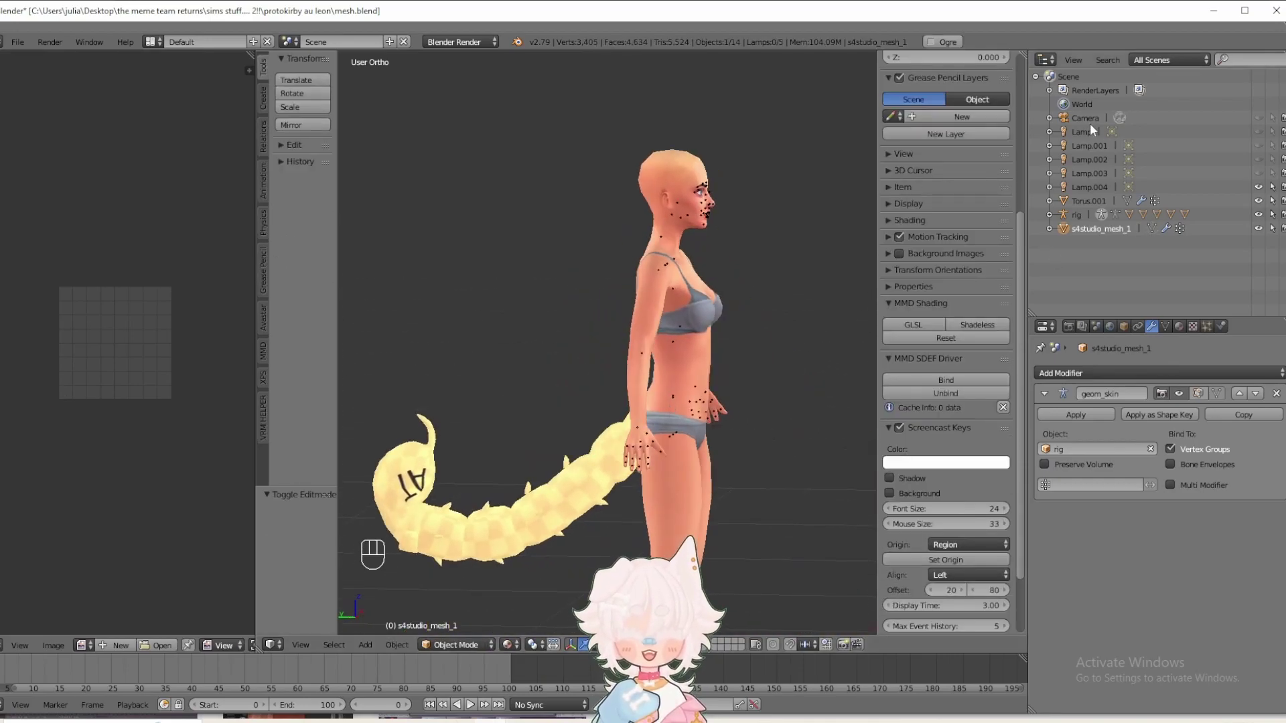
left_click(1086, 201)
left_click(1083, 228, "shift")
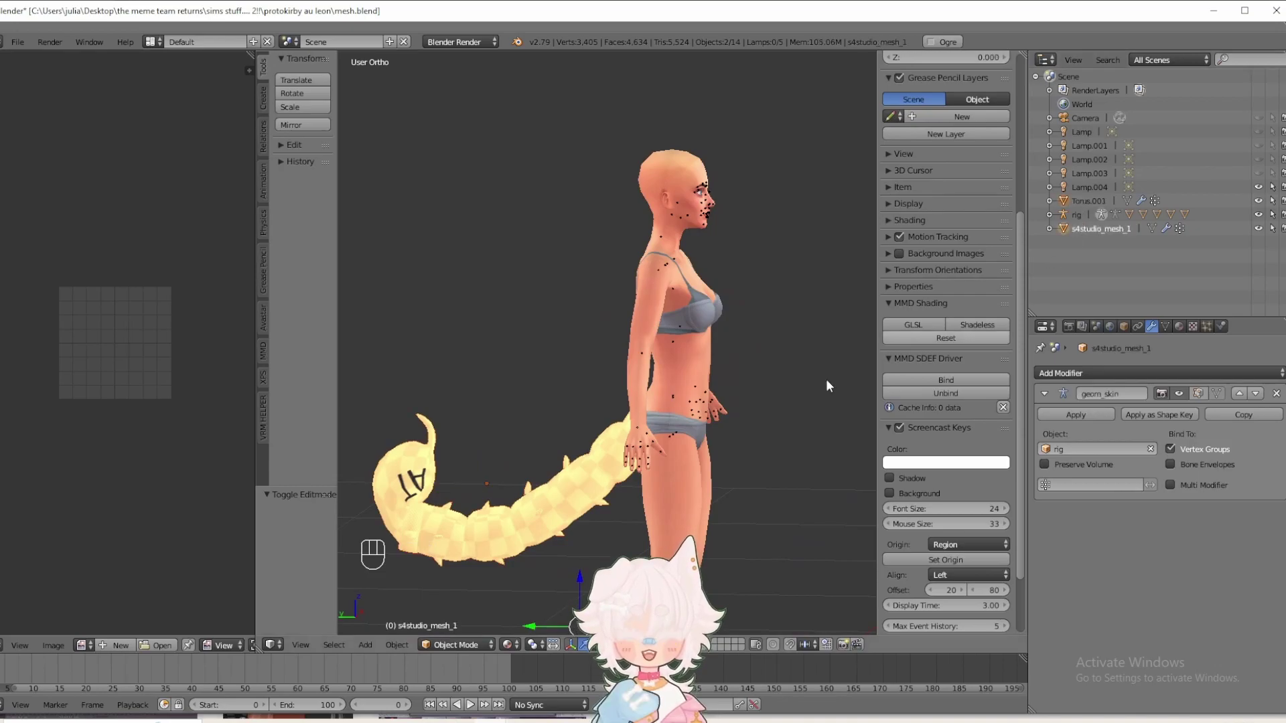
key("ctrl+j")
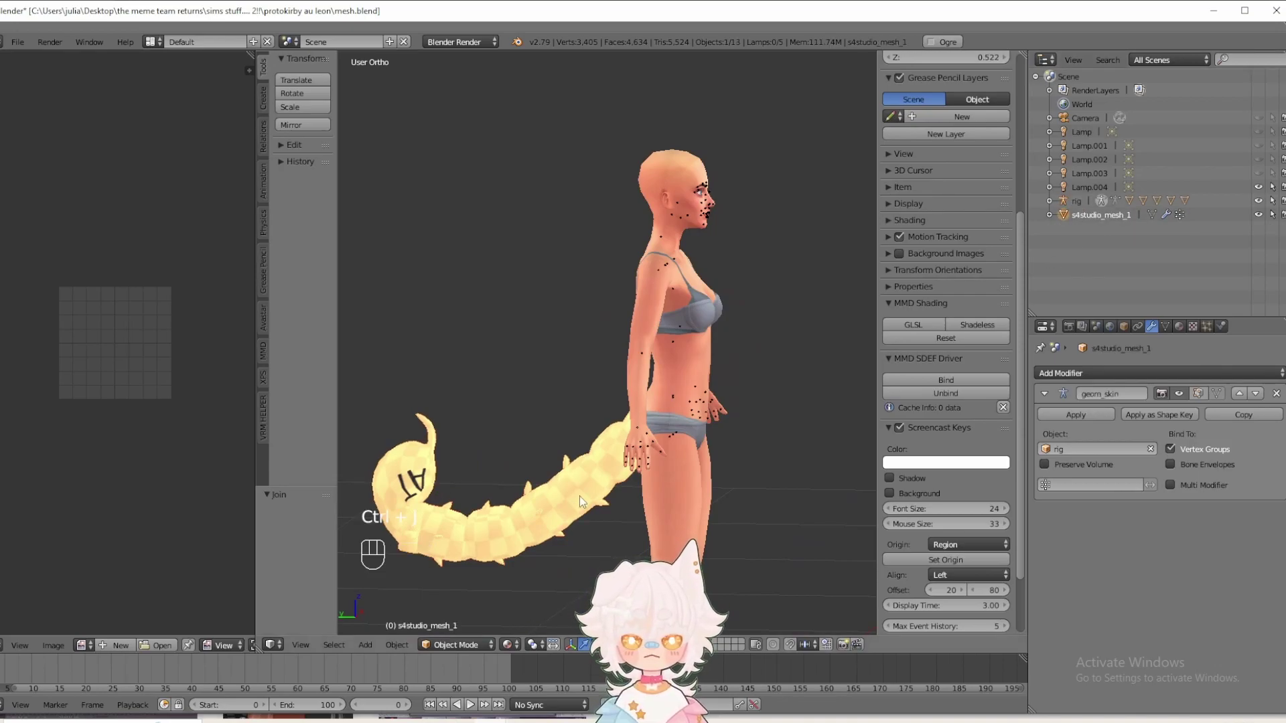
left_click(17, 42)
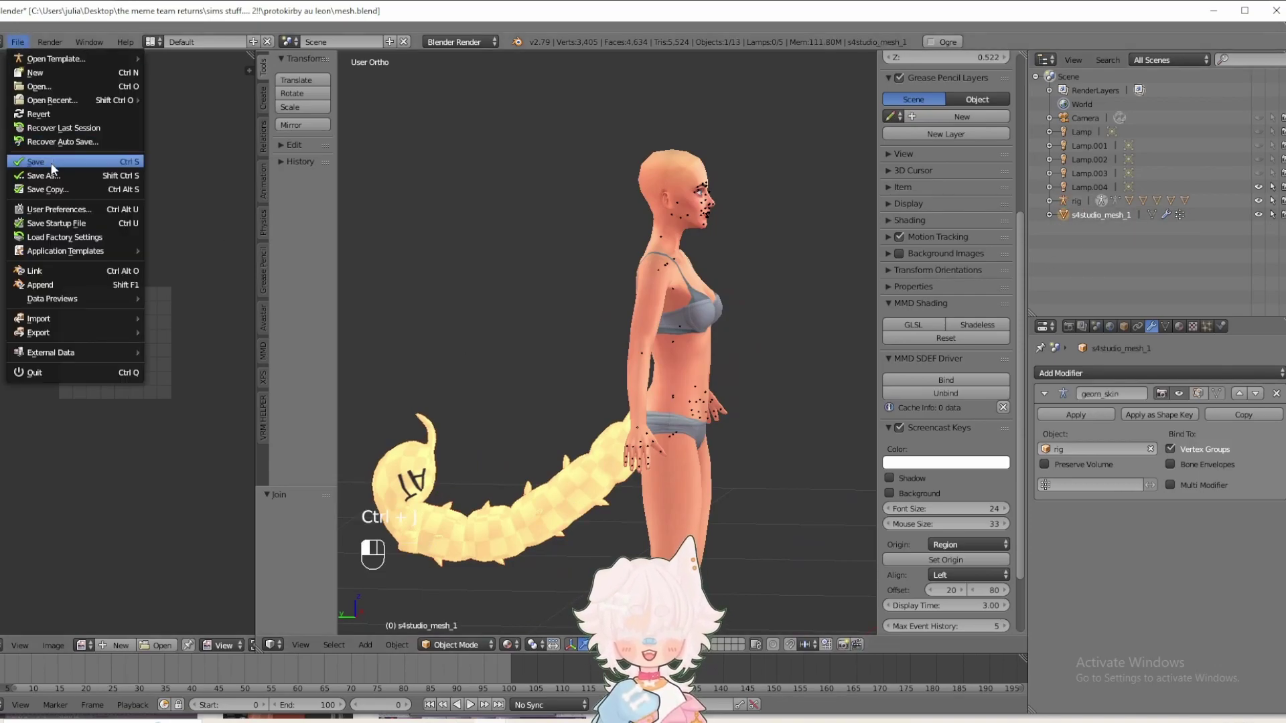
left_click(47, 161)
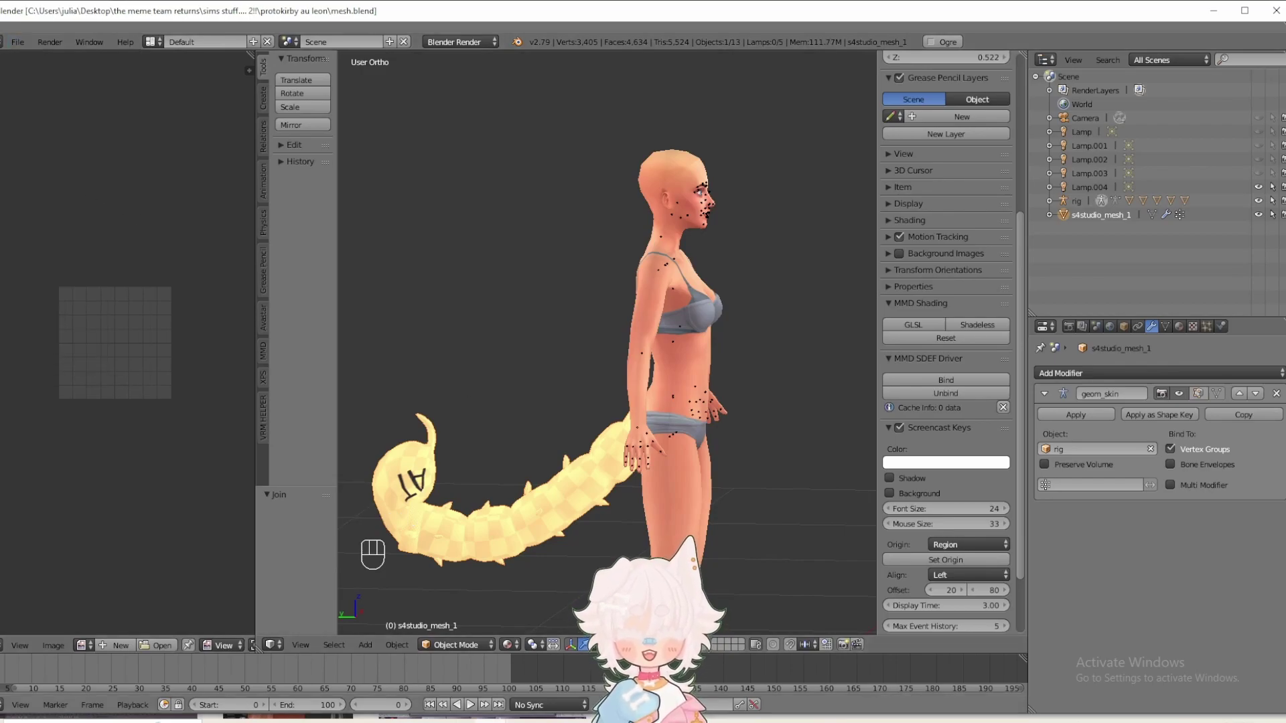
- Switch to Sims 4 Studio, import mesh.blend as the LOD 1 mesh, and turn the preview to inspect the Sim
left_click(723, 673)
left_click(823, 378)
double_click(492, 291)
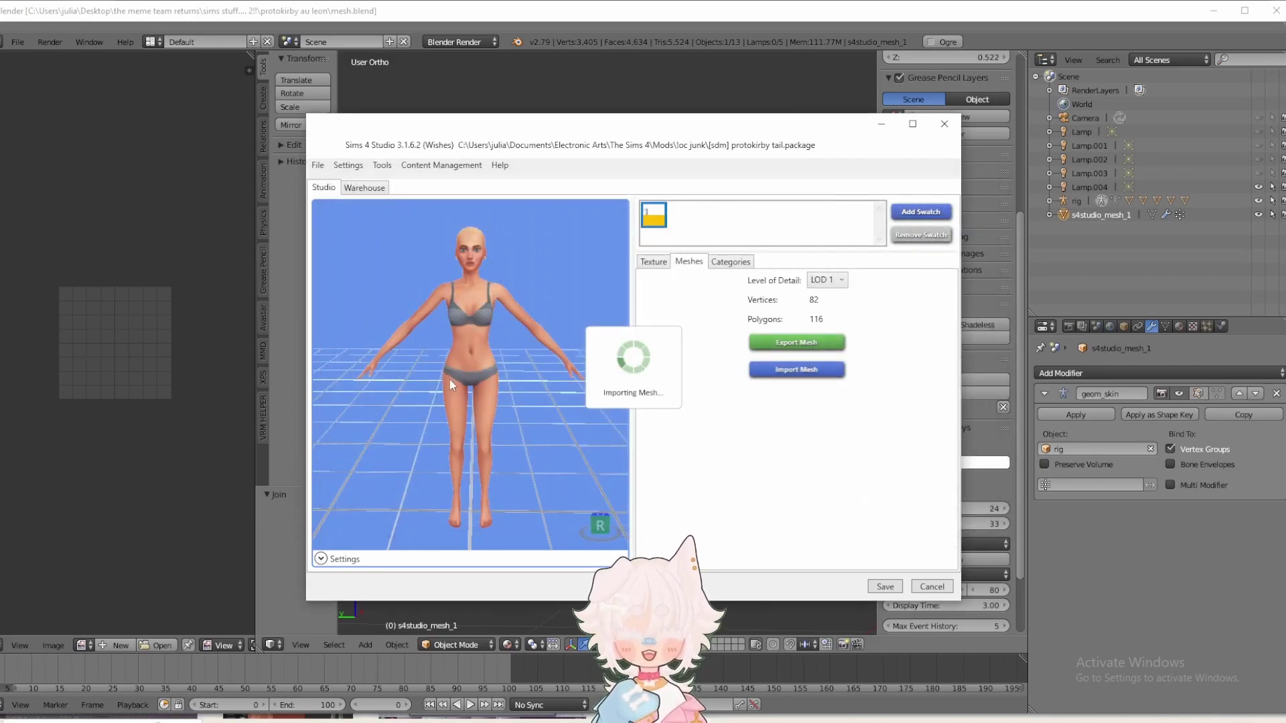
left_click_drag(587, 345, 493, 256)
scroll(476, 380, "up", 5)
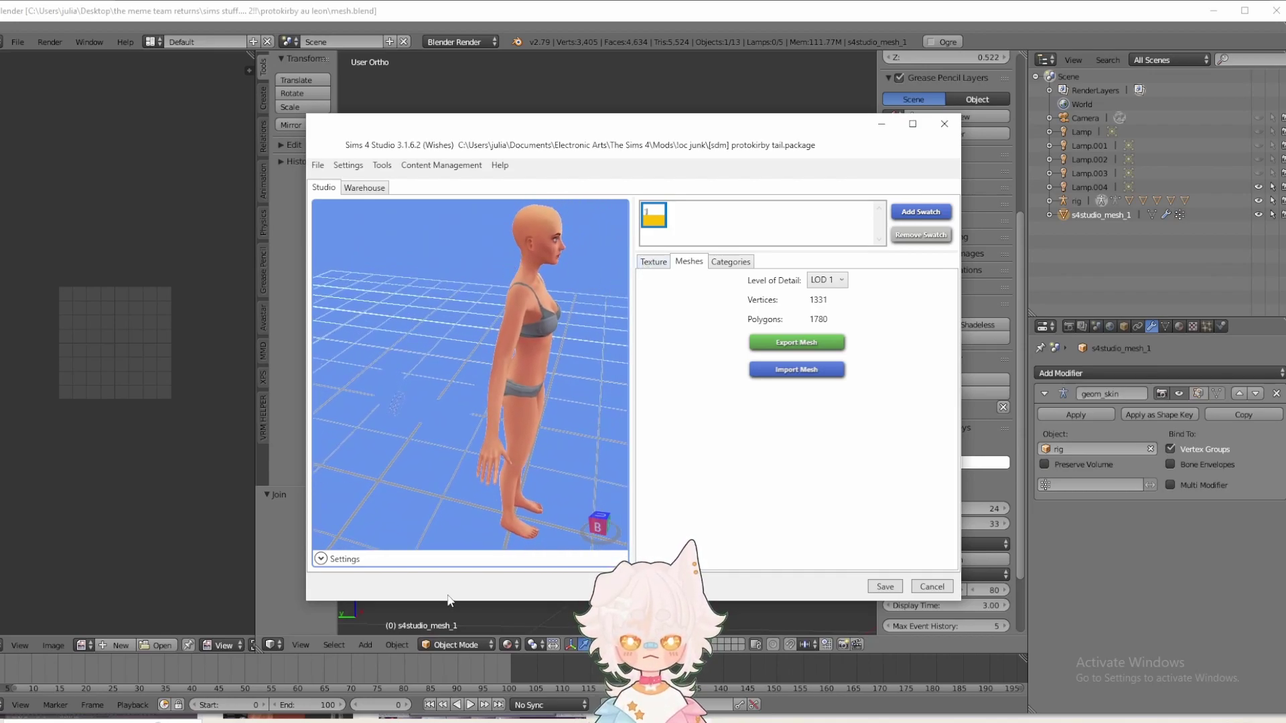
- Switch to the Blender window with tail.blend, enter Edit Mode on the tail, and select all of its UVs
left_click(467, 623)
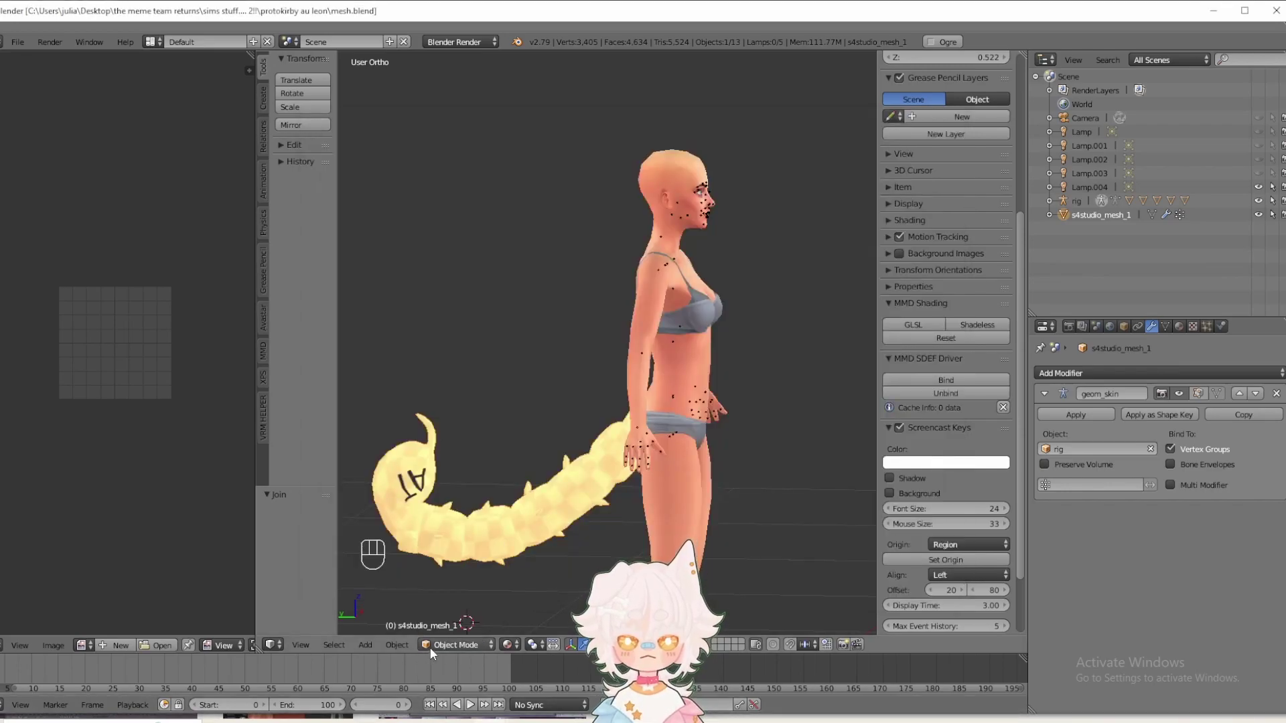
mouse_move(488, 721)
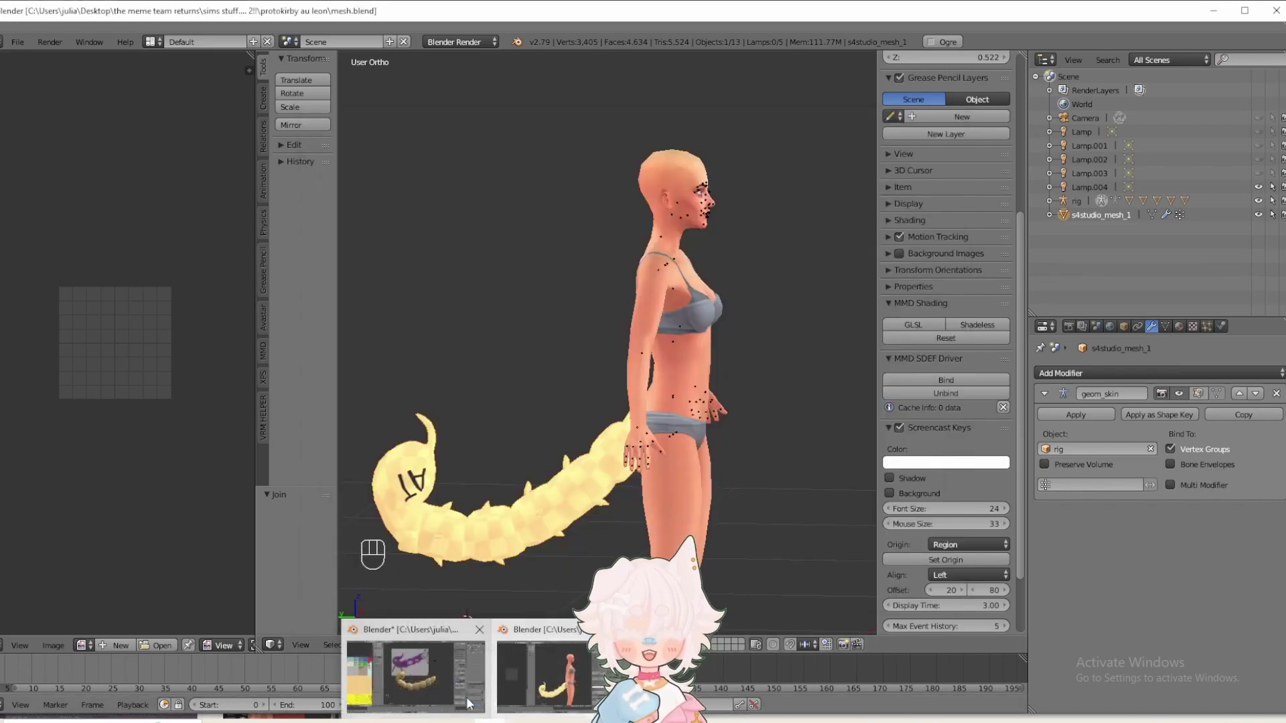
left_click(402, 663)
left_click(407, 640)
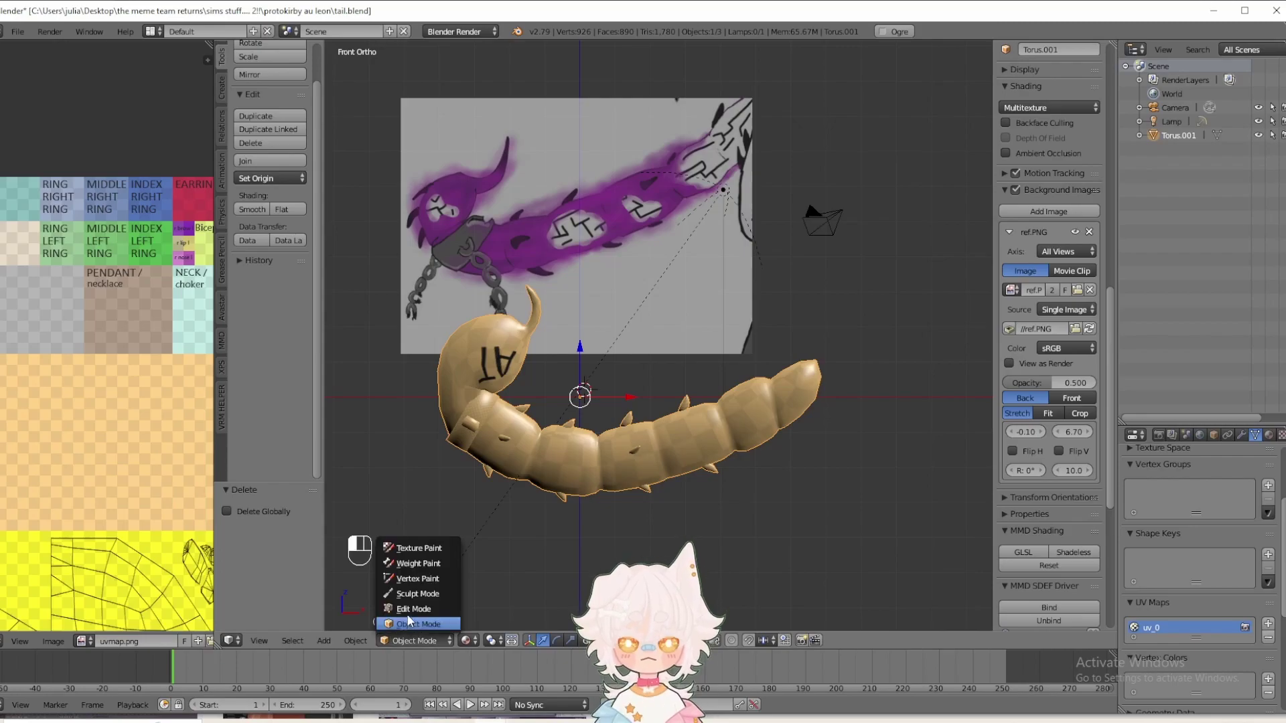
left_click(413, 609)
scroll(138, 539, "down", 3)
left_click(96, 639)
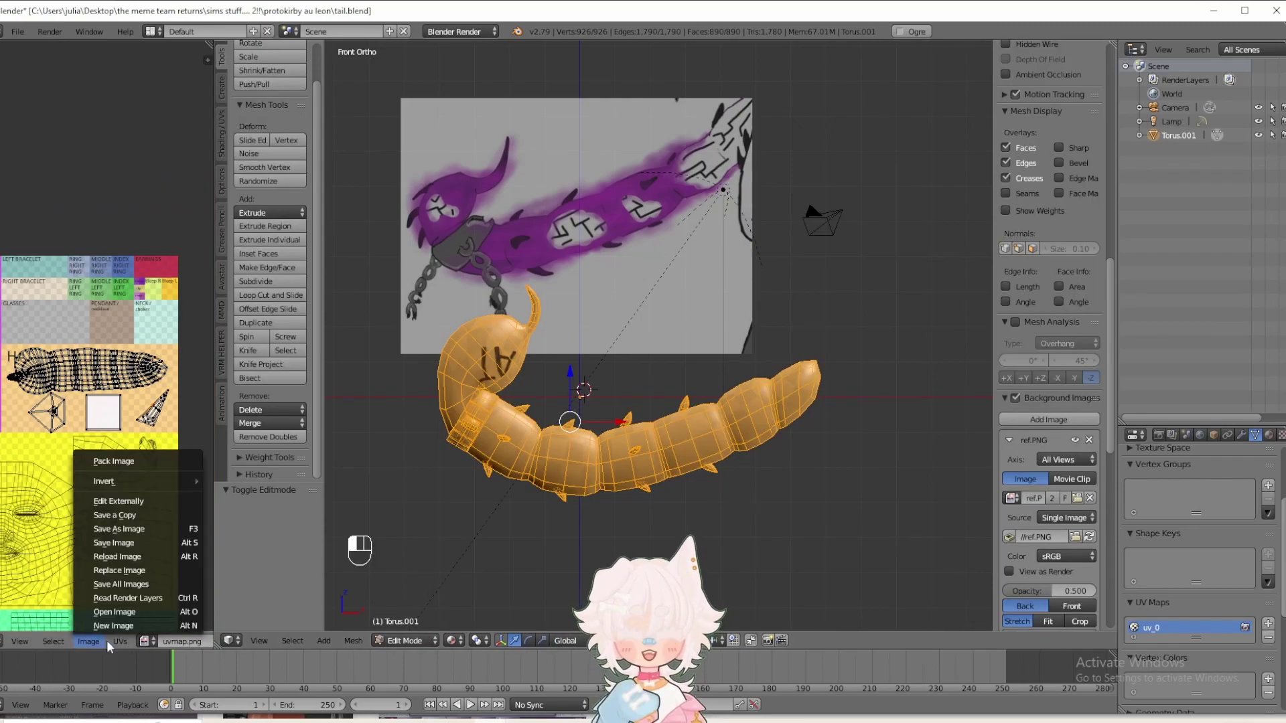
key("a")
key("a")
key("a")
- Export the tail's UV layout as tail.png at 1024 × 2048 into the protokirby au leon folder
left_click(119, 641)
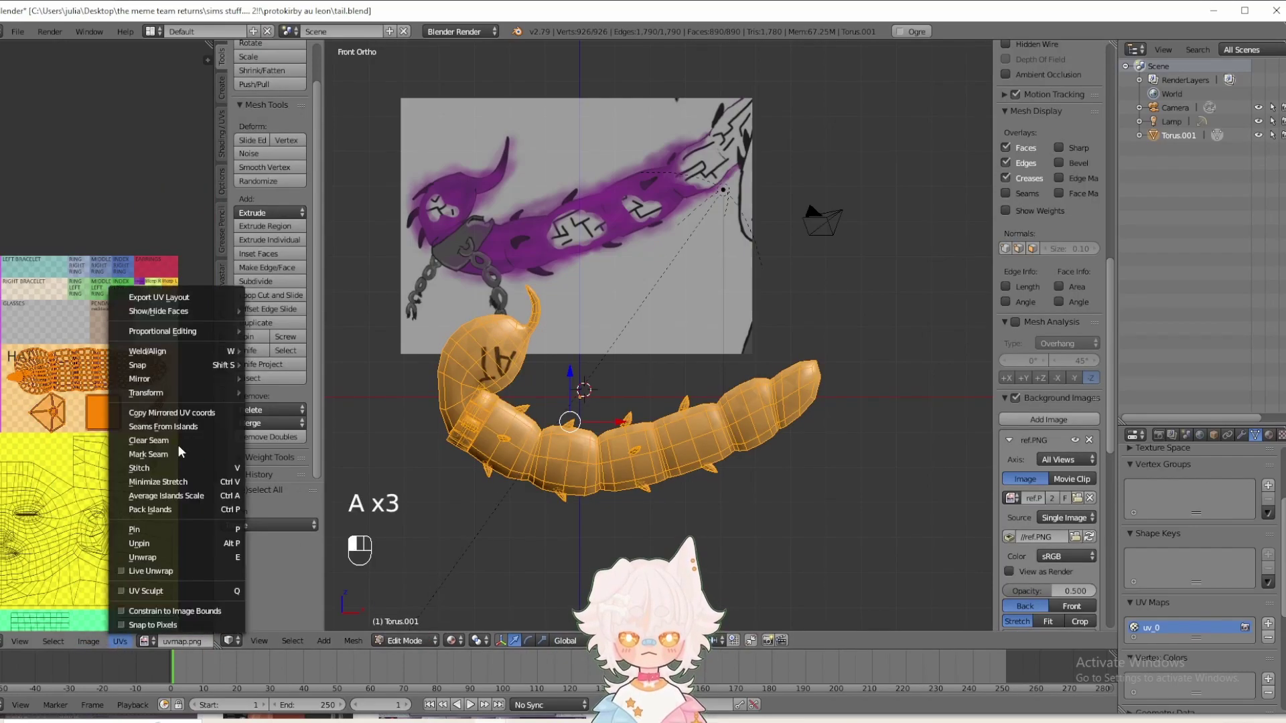
left_click(163, 303)
left_click(65, 563)
type("1024")
key("Return")
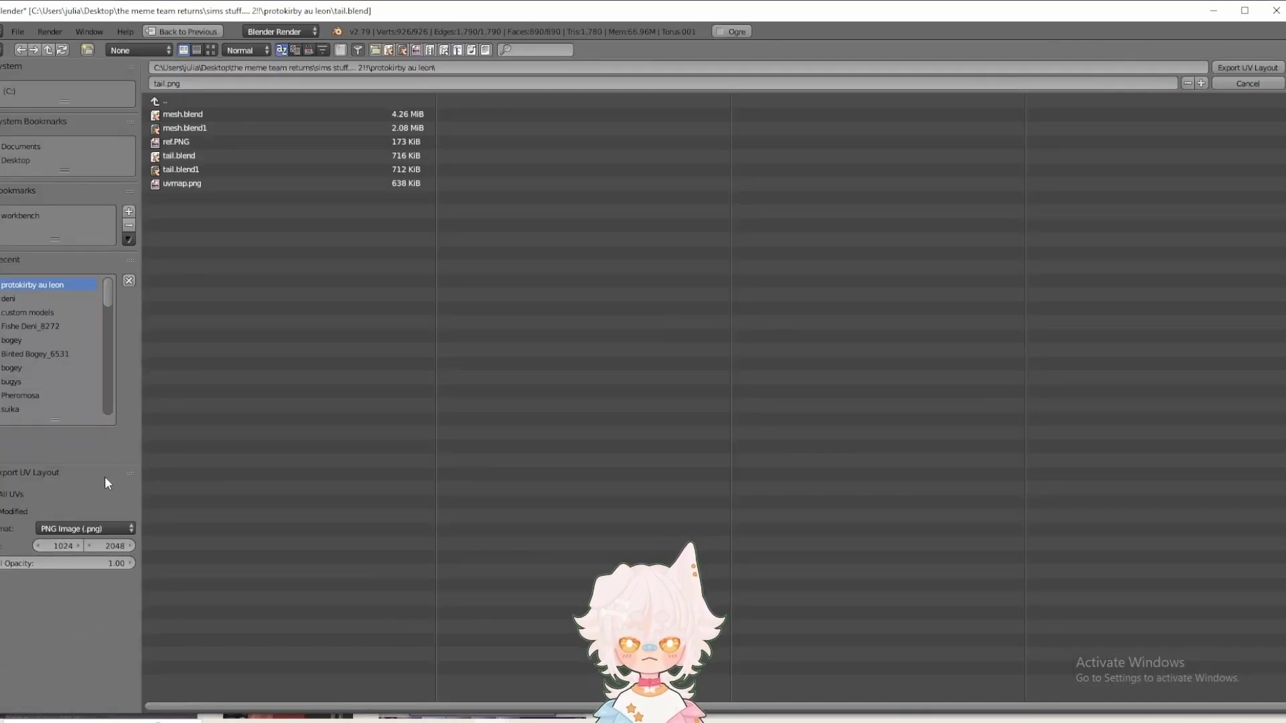
left_click(1228, 67)
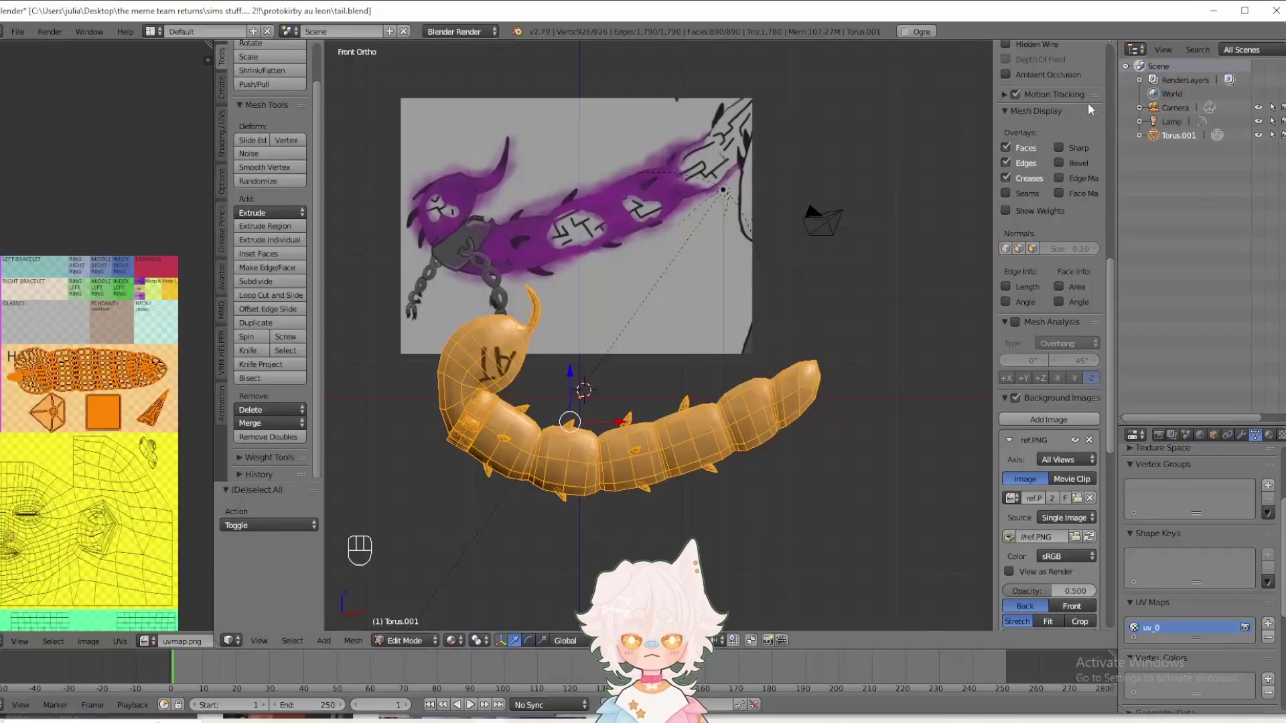
- Switch to Sims 4 Studio and import mesh.blend as the LOD 2 mesh
mouse_move(797, 722)
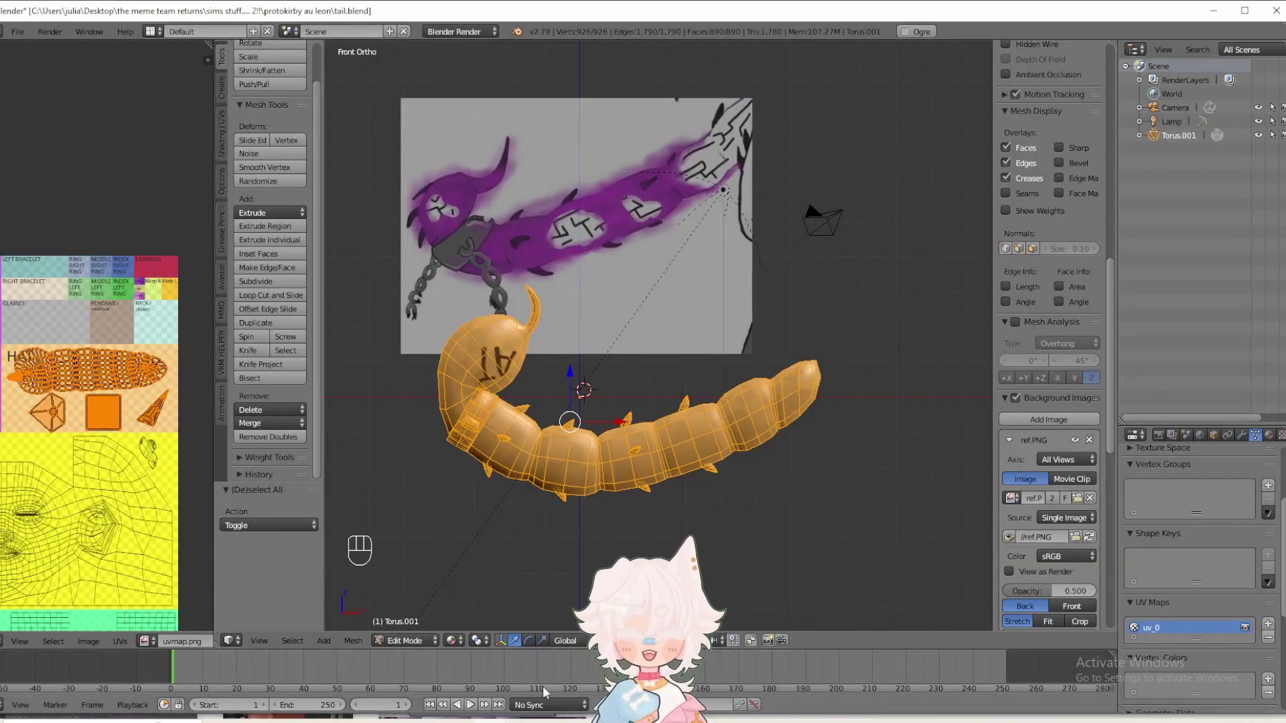
mouse_move(676, 721)
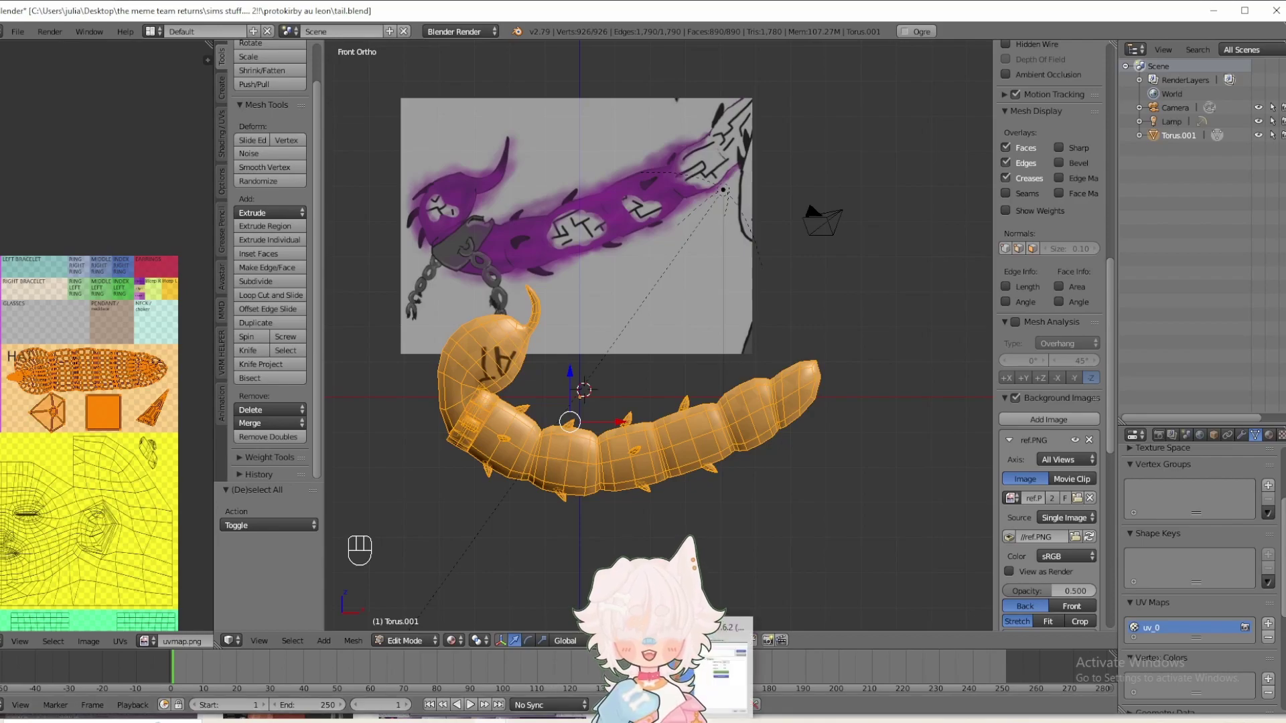
left_click(727, 676)
left_click(662, 267)
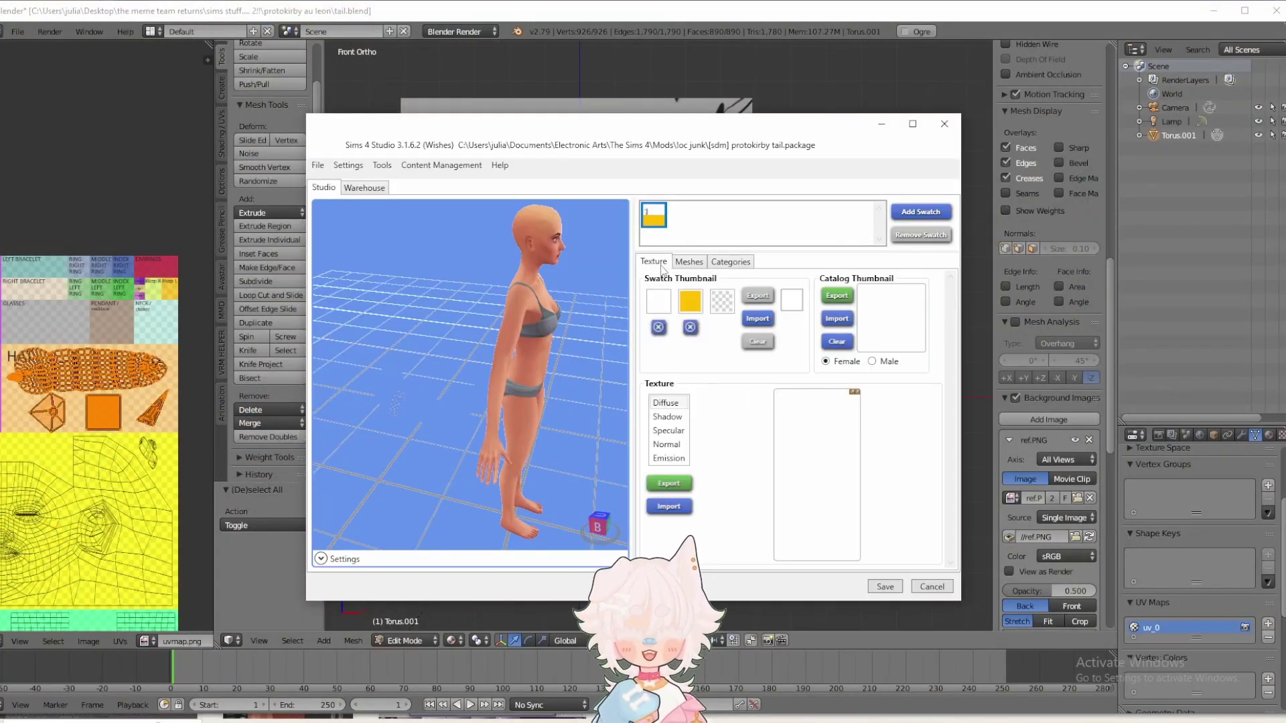
left_click(688, 261)
left_click(825, 280)
left_click(818, 296)
left_click(792, 370)
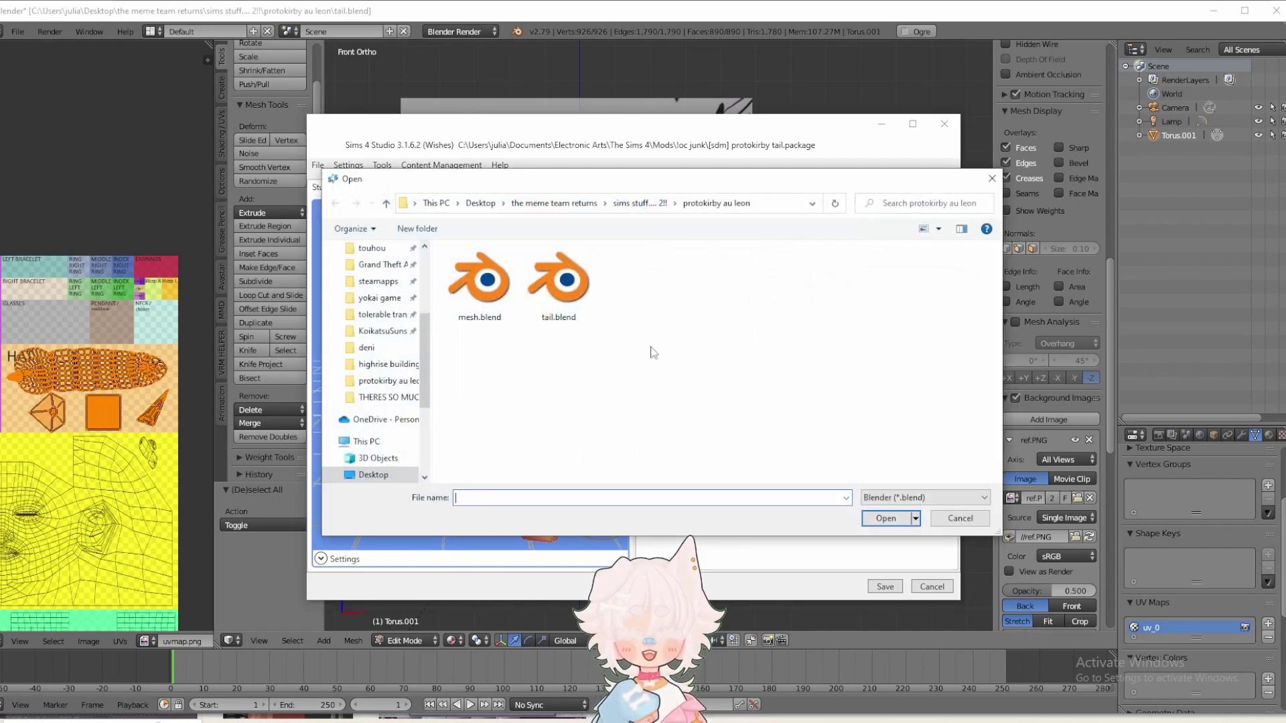
double_click(496, 288)
left_click_drag(503, 302, 494, 330)
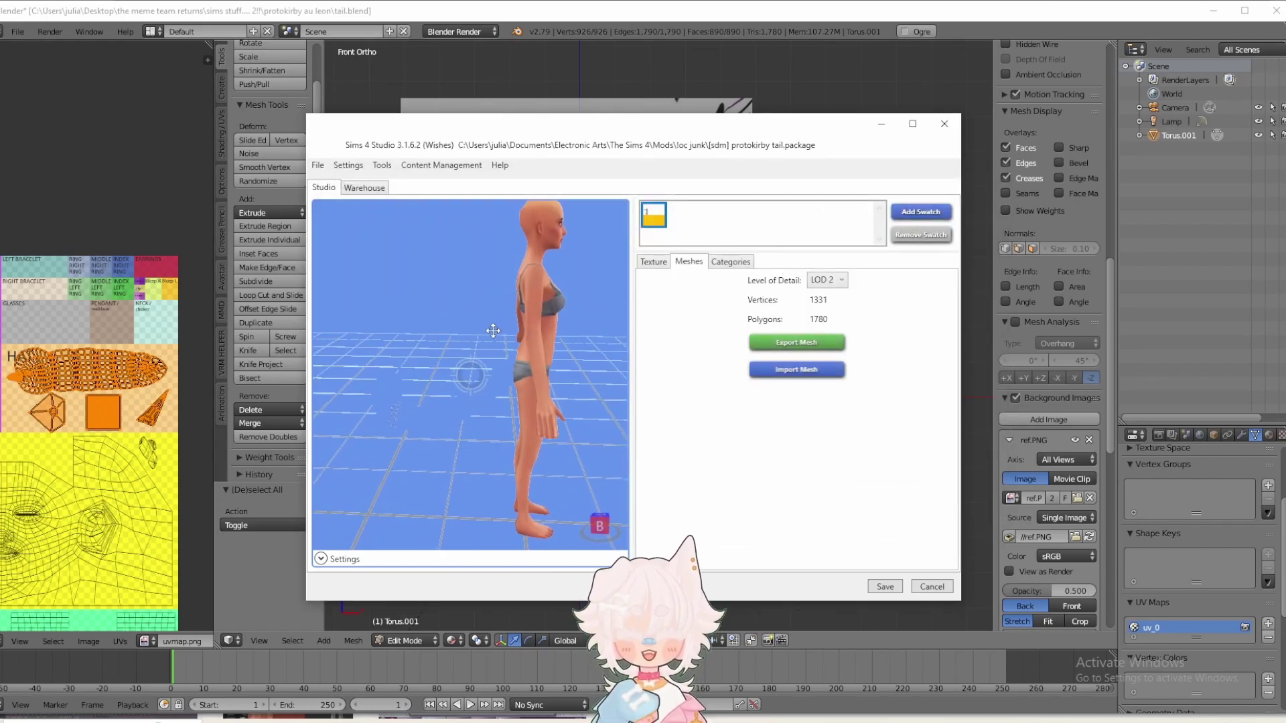
- Import tail.png as the diffuse texture and inspect how it maps onto the tail in the preview
left_click(665, 262)
left_click(668, 505)
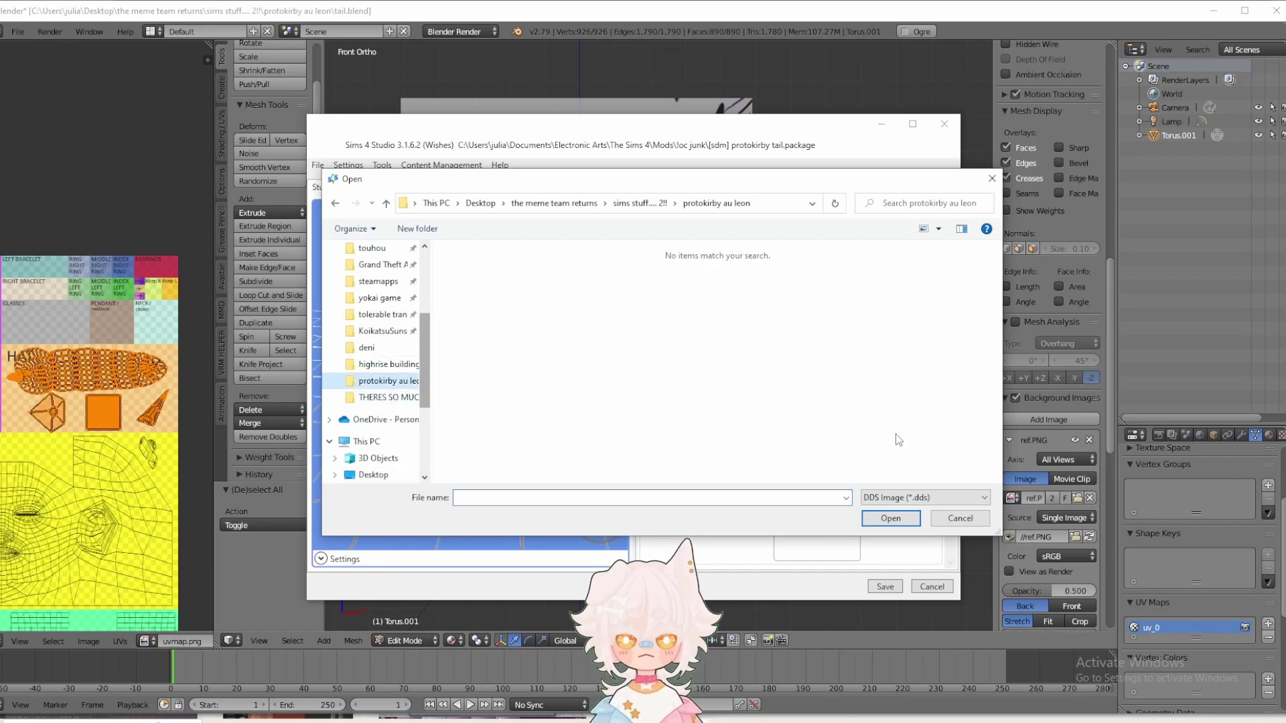
left_click(951, 504)
left_click(890, 519)
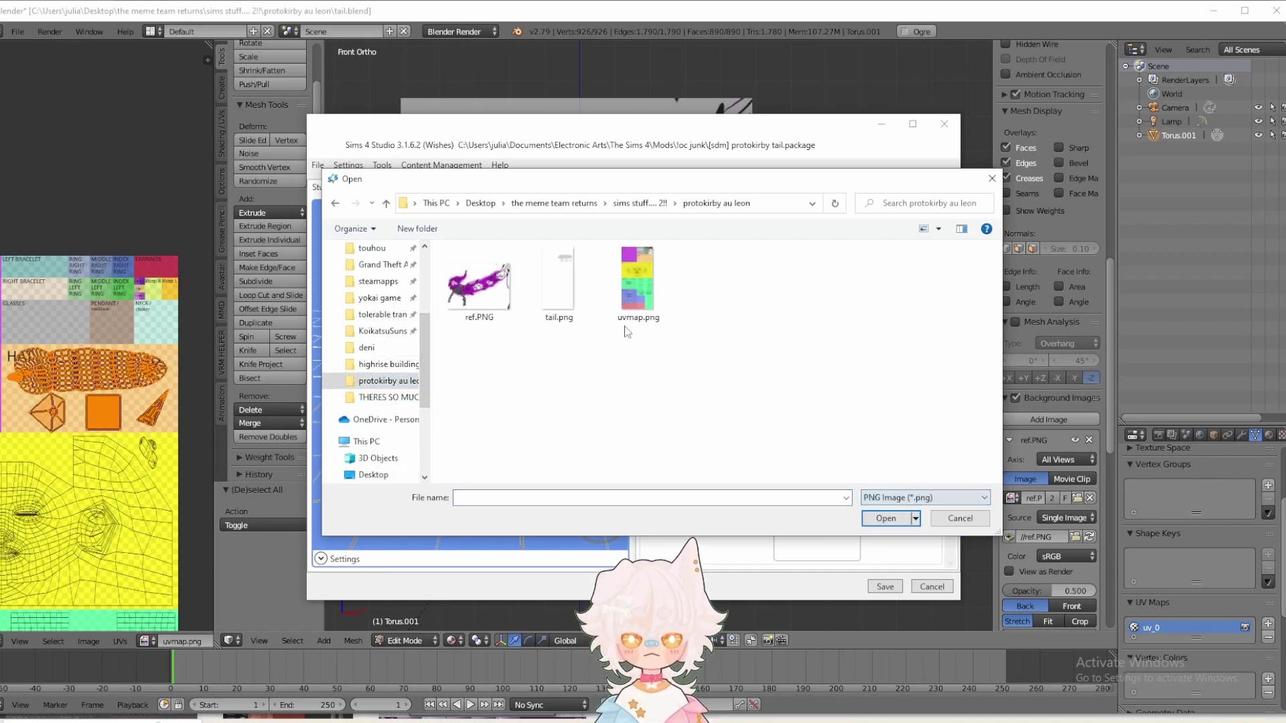
double_click(576, 292)
left_click_drag(562, 308, 500, 367)
scroll(500, 367, "up", 3)
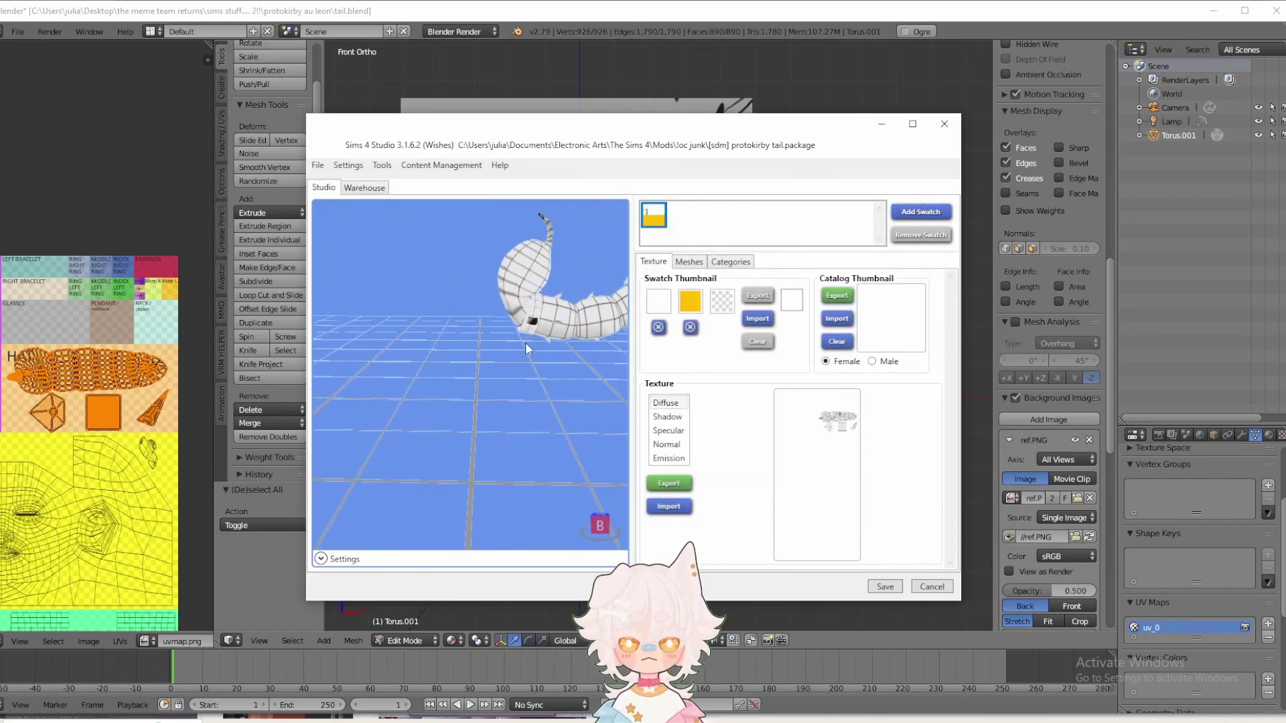
mouse_move(418, 428)
left_mouse_down()
mouse_move(967, 425)
mouse_move(603, 545)
mouse_move(402, 525)
mouse_move(490, 400)
mouse_move(537, 375)
mouse_move(428, 426)
left_mouse_up()
scroll(491, 401, "down", 3)
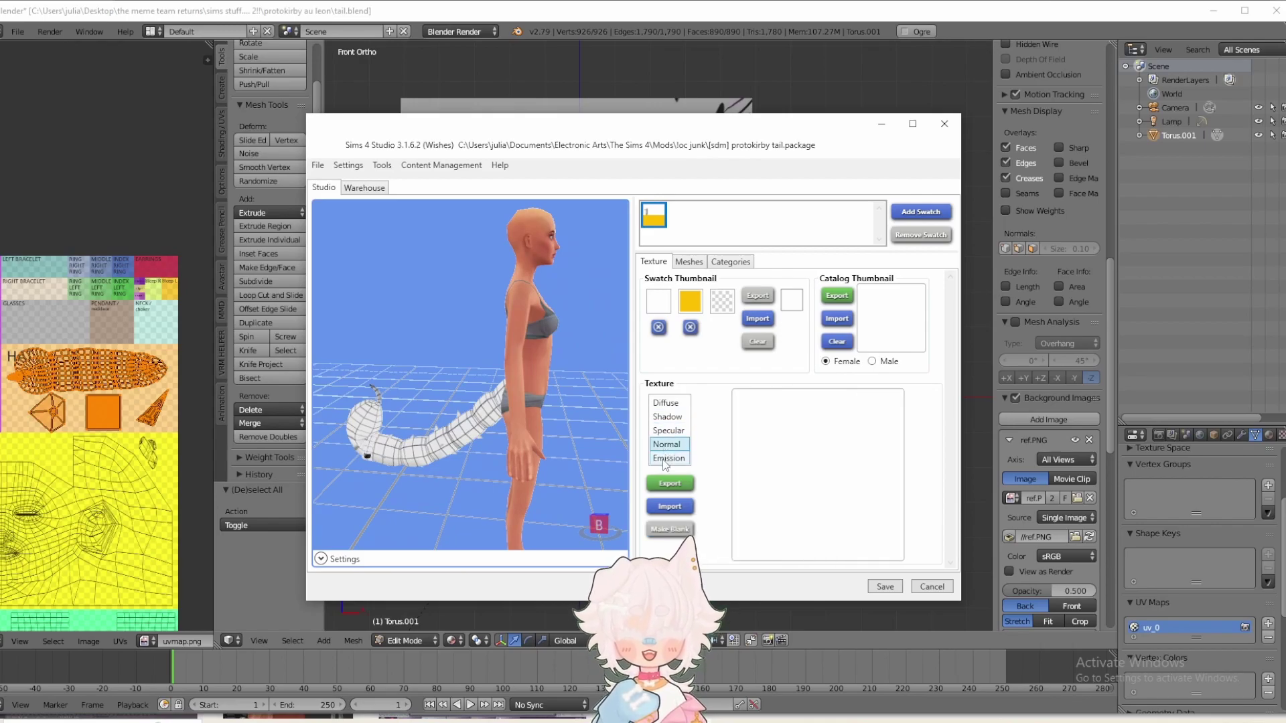
left_click(659, 302)
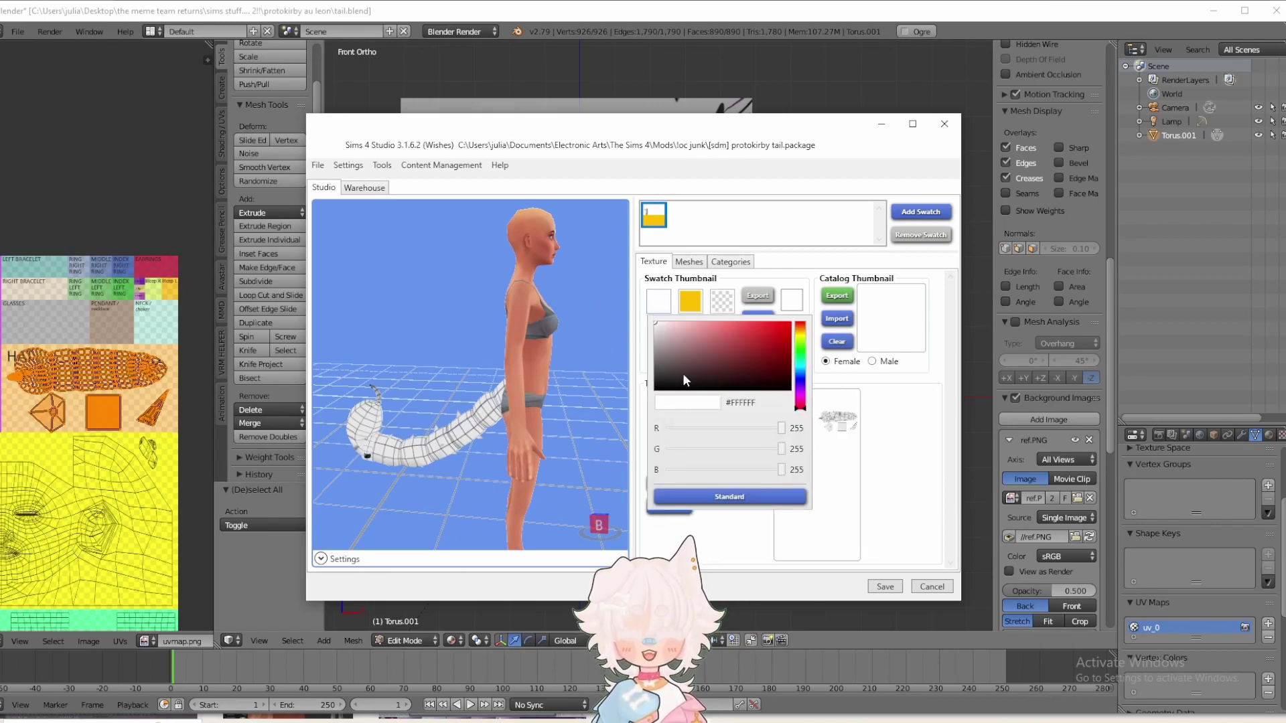
left_click(691, 305)
left_click(691, 305)
left_click(691, 305)
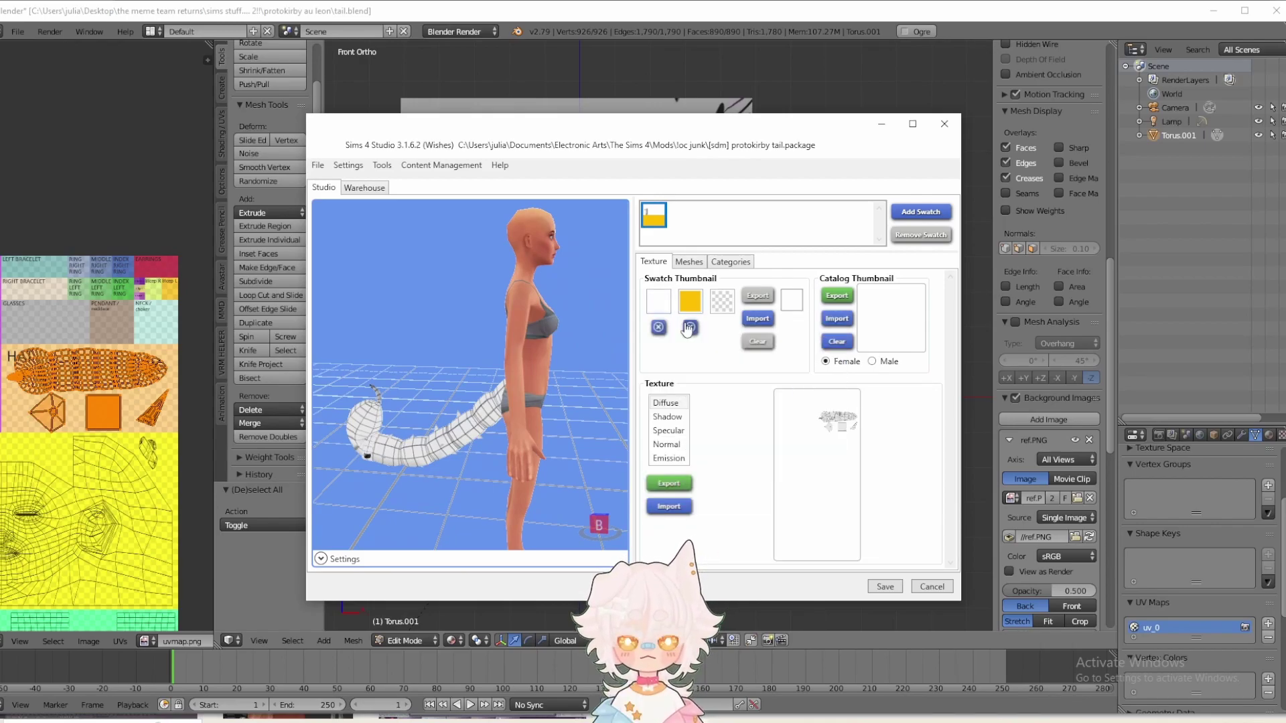
- Set the outfit type to Tattoo, Lower Back and enable the Male gender flag
left_click(730, 262)
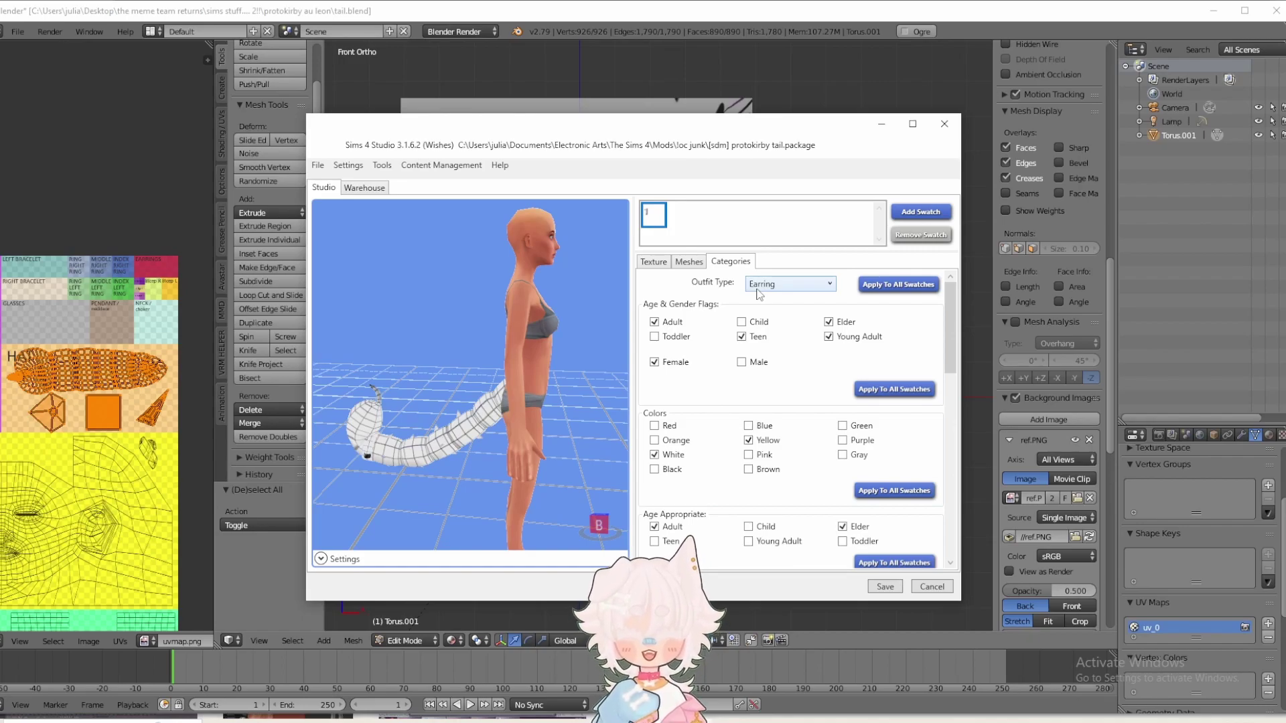
left_click(758, 290)
scroll(813, 408, "up", 4)
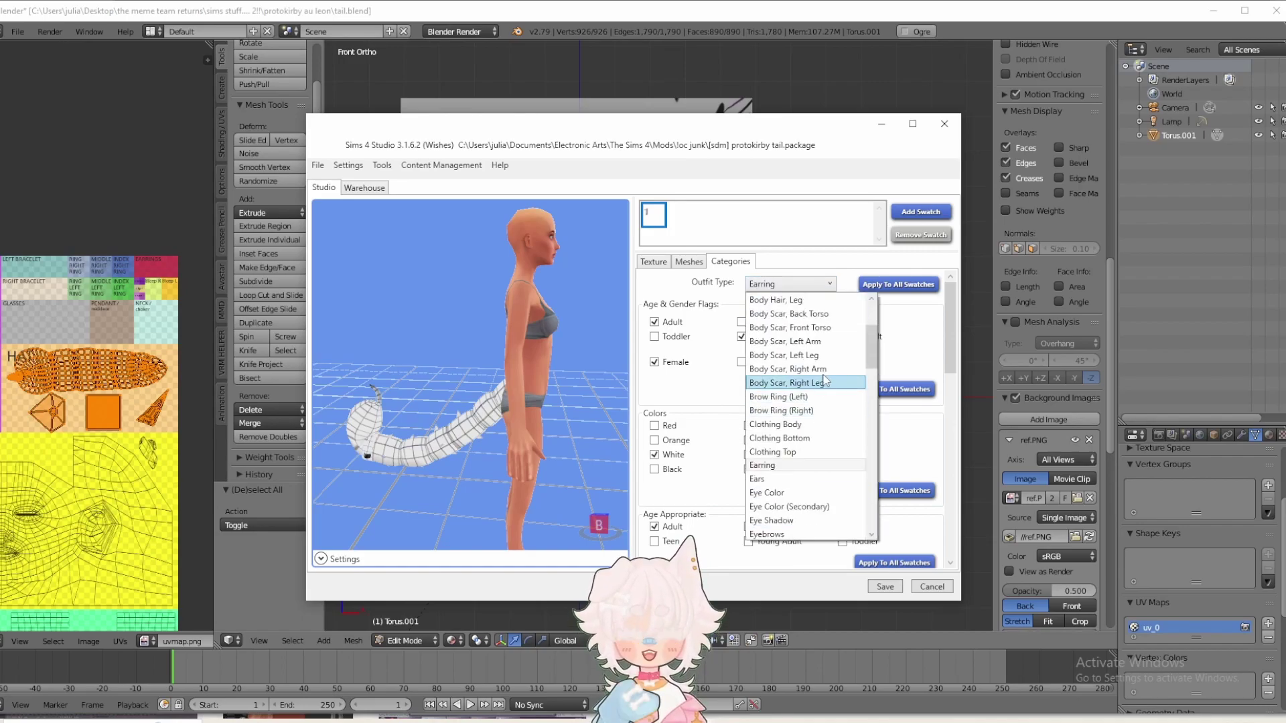
scroll(826, 382, "up", 1)
scroll(827, 377, "down", 12)
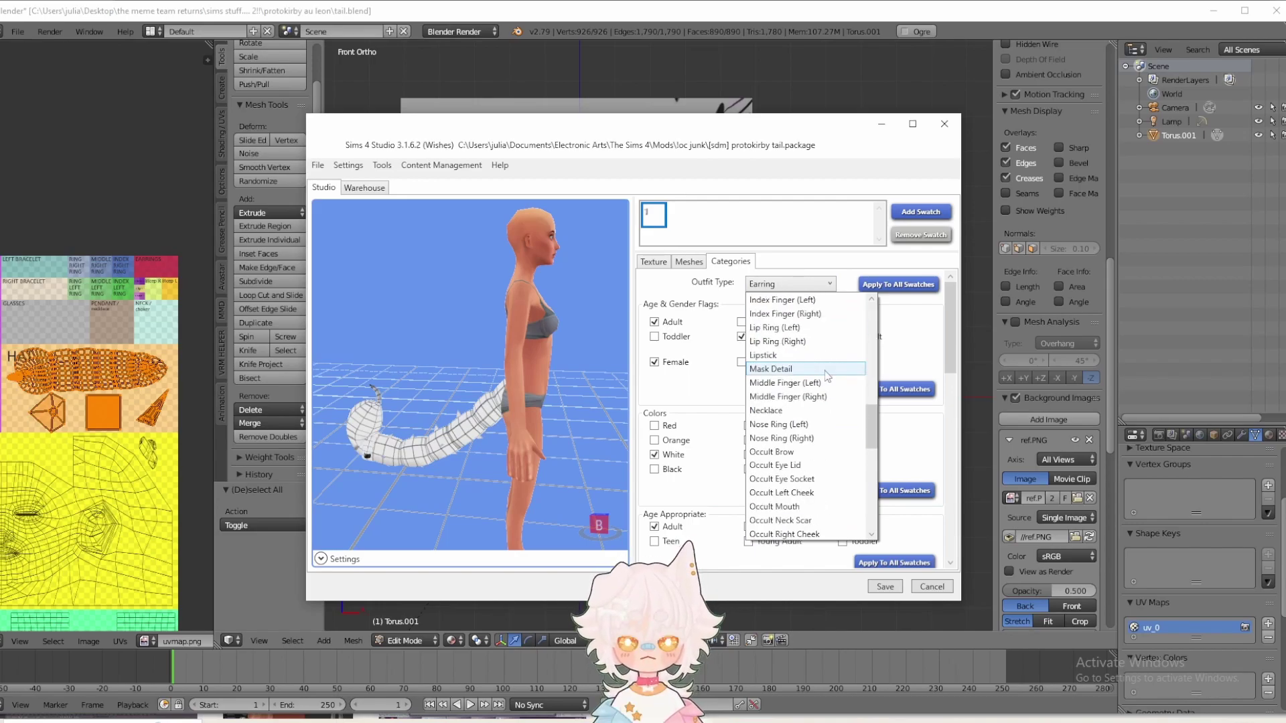
scroll(827, 377, "down", 3)
scroll(827, 376, "down", 4)
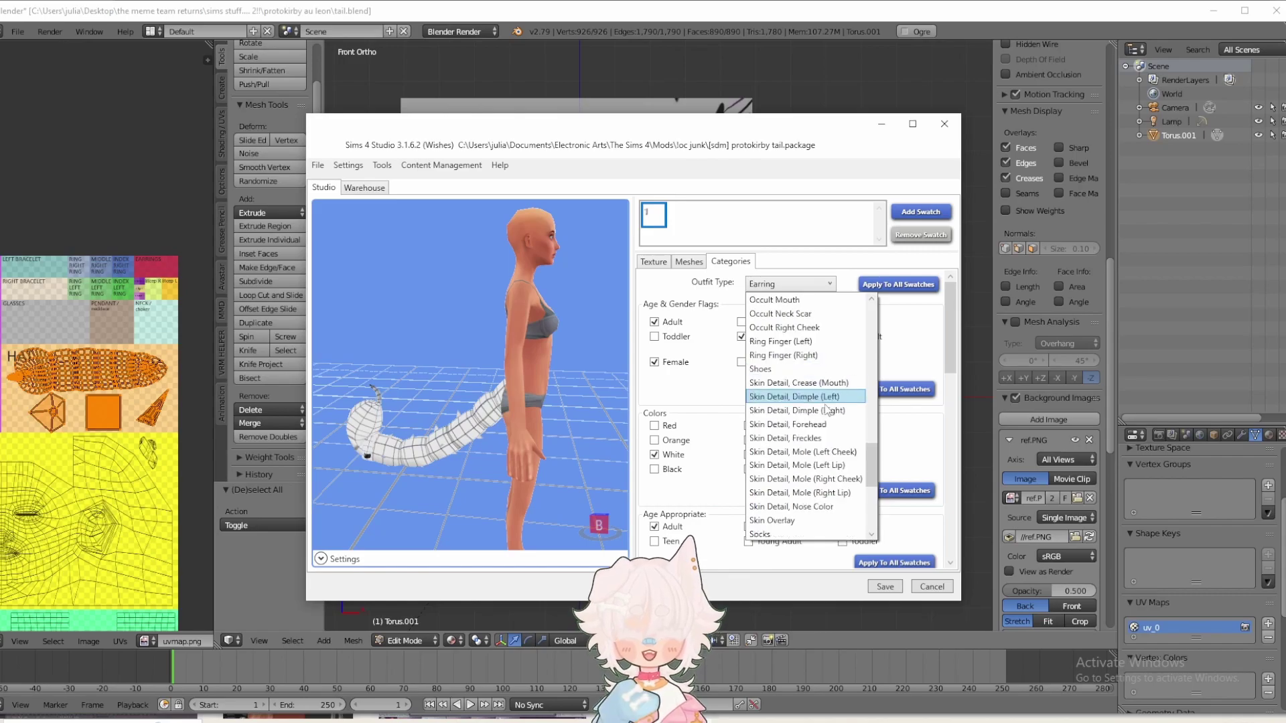
scroll(829, 448, "down", 2)
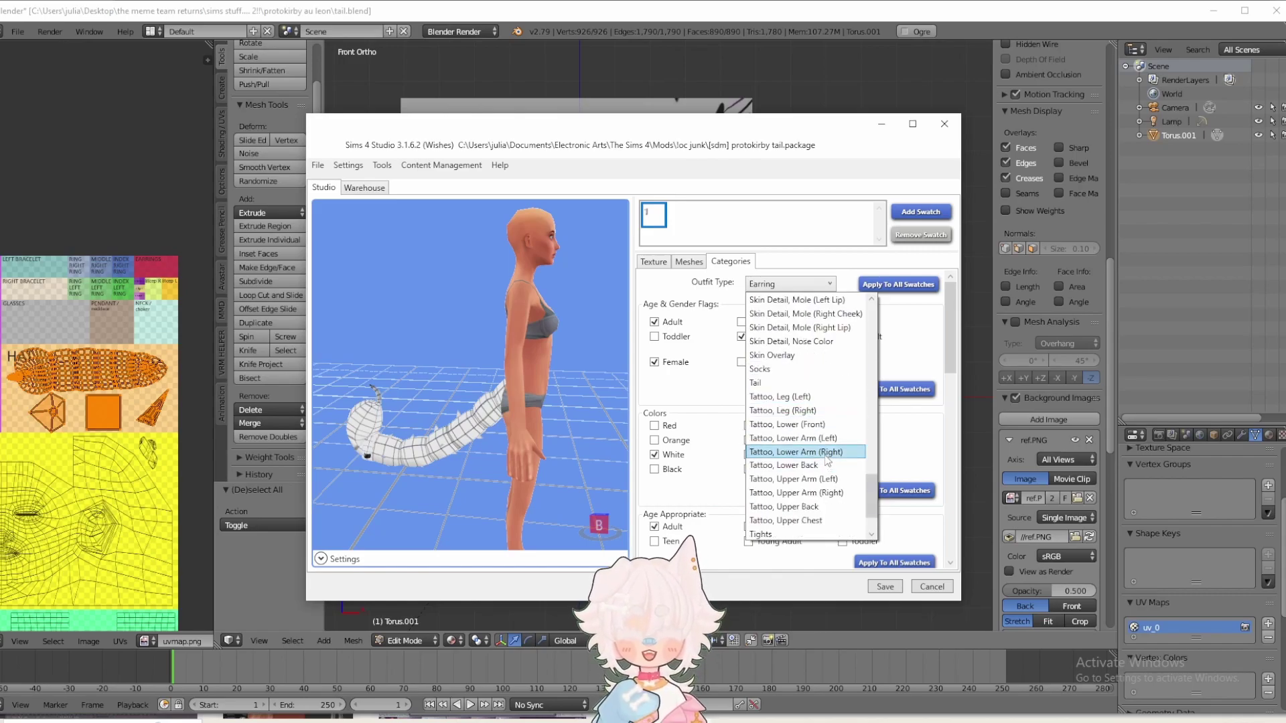
left_click(823, 472)
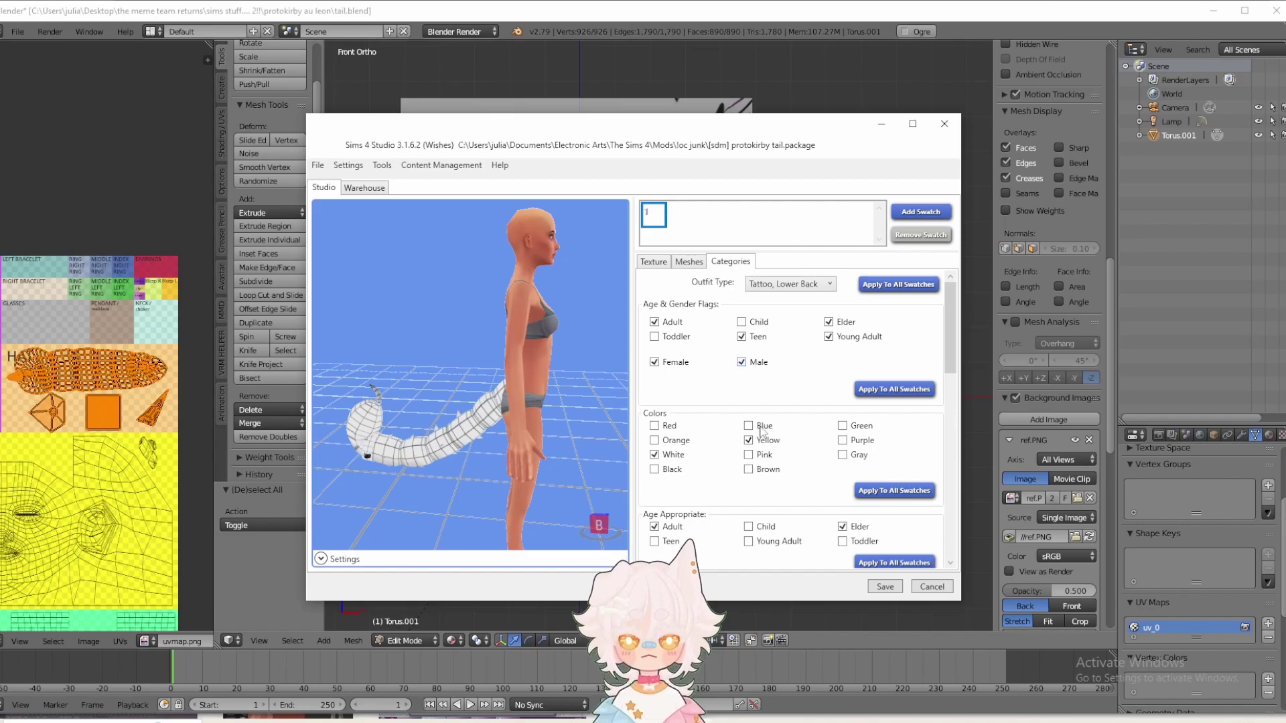
- Disable the Allow For Random part flag and save the tail package
scroll(763, 442, "down", 3)
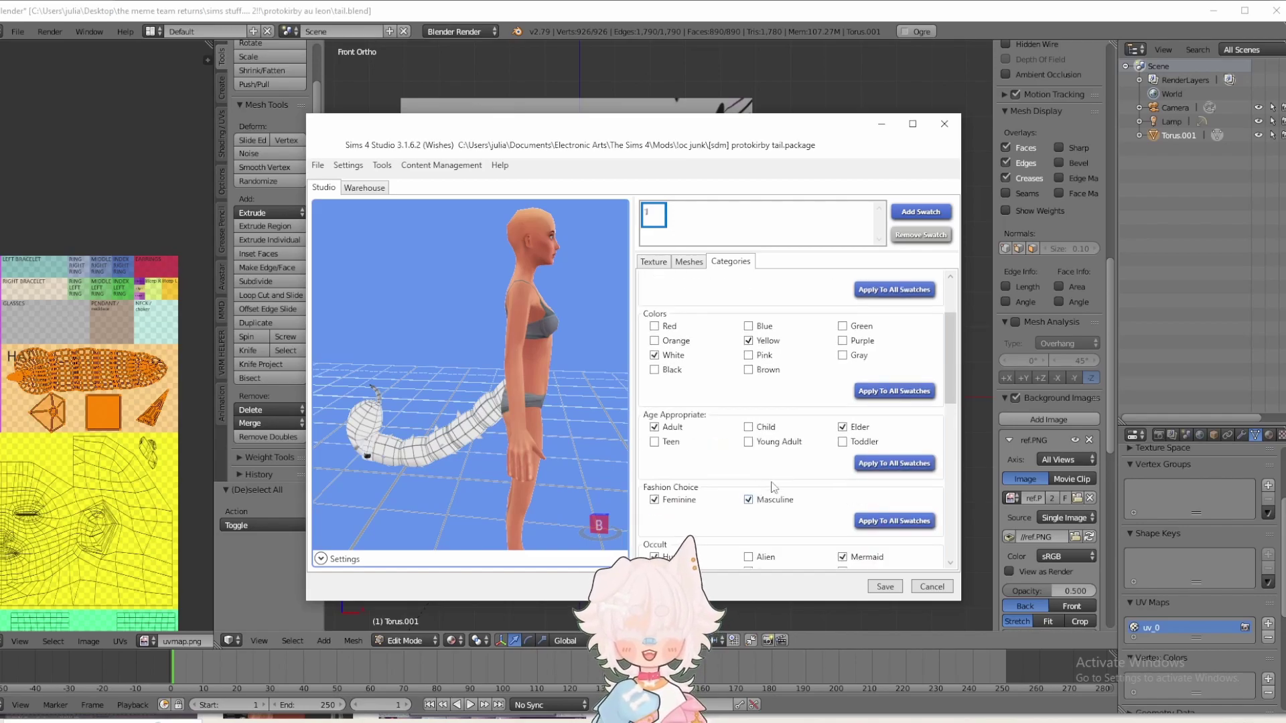
scroll(793, 437, "down", 15)
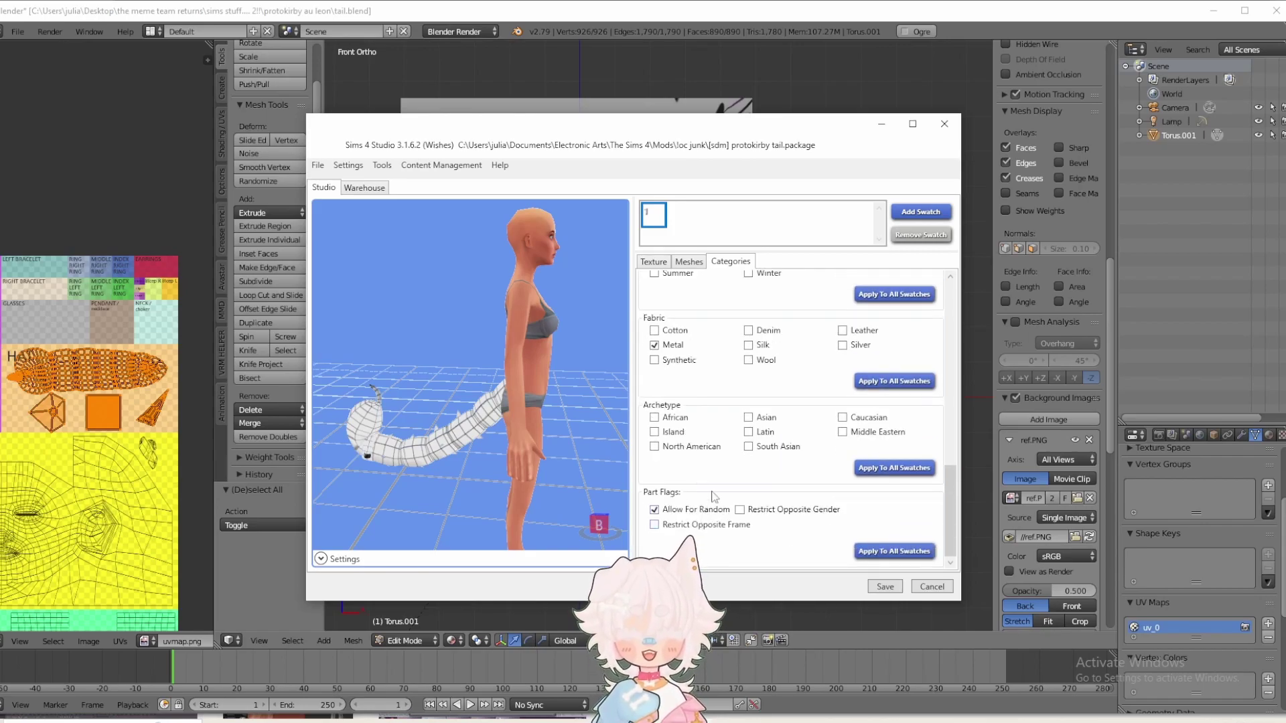
mouse_move(495, 402)
right_mouse_down()
mouse_move(589, 412)
mouse_move(513, 416)
right_mouse_up()
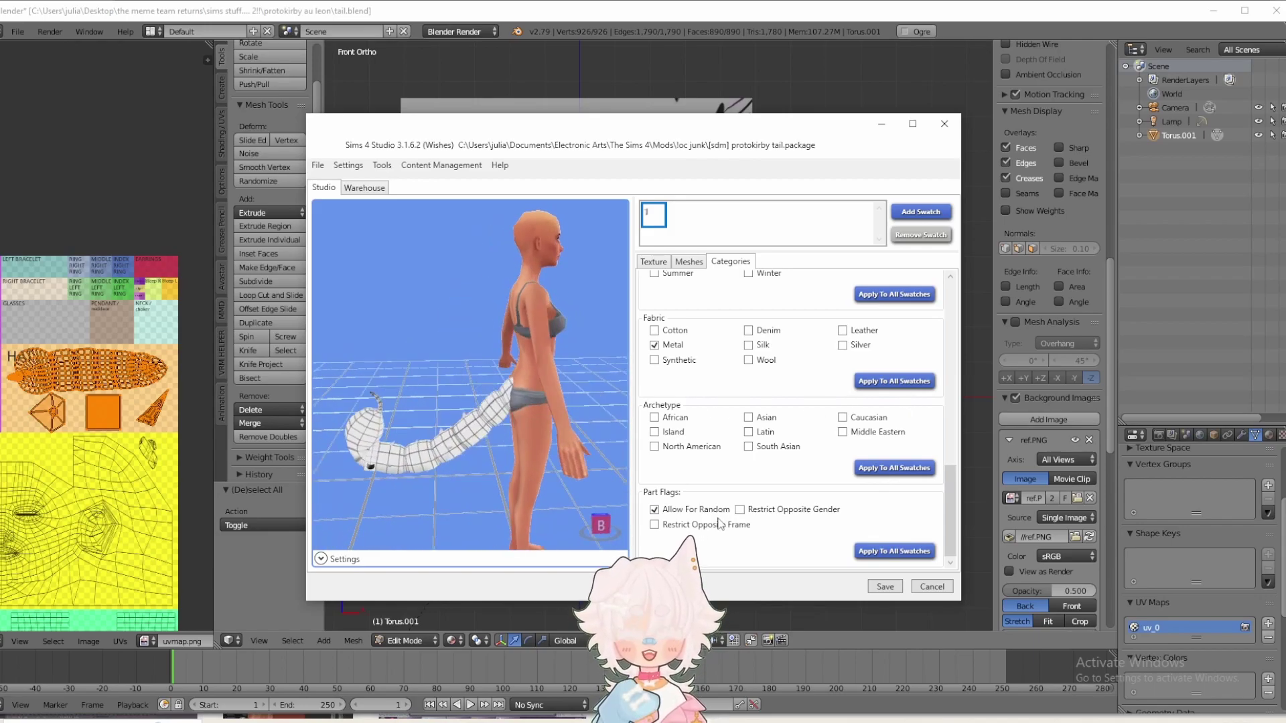
left_click(884, 587)
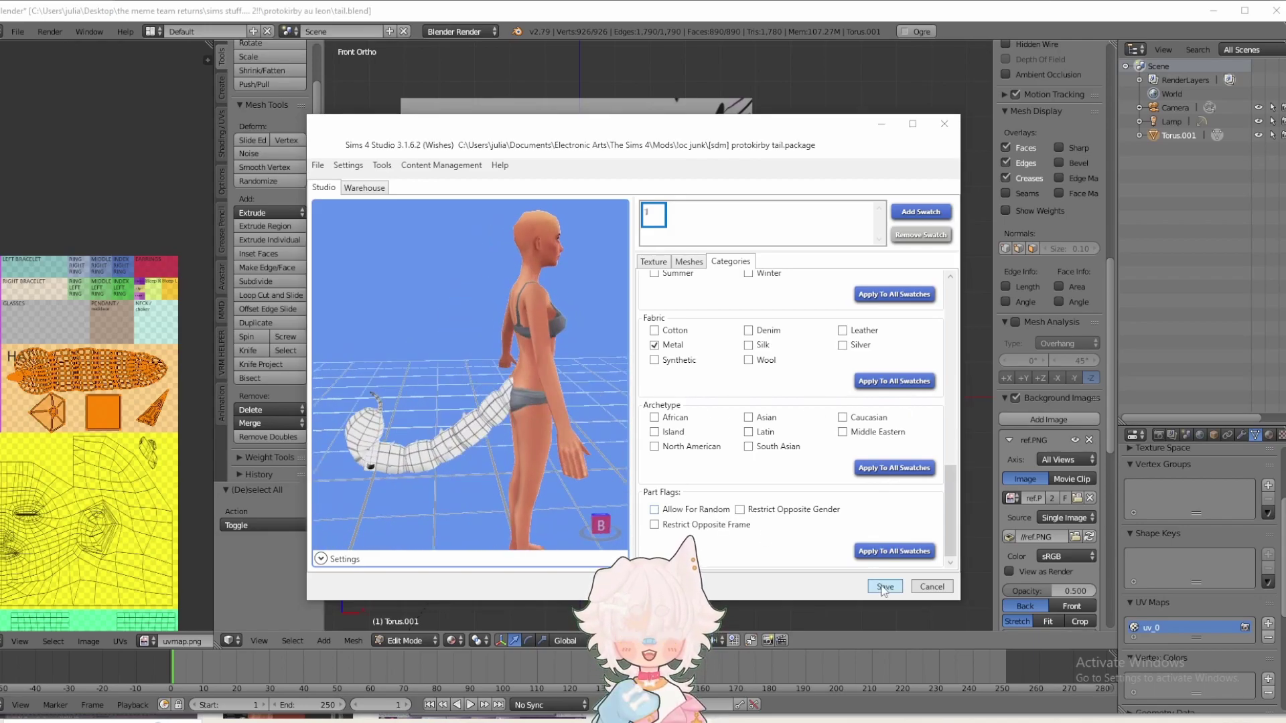
left_click(668, 405)
right_click_drag(536, 375, 466, 315)
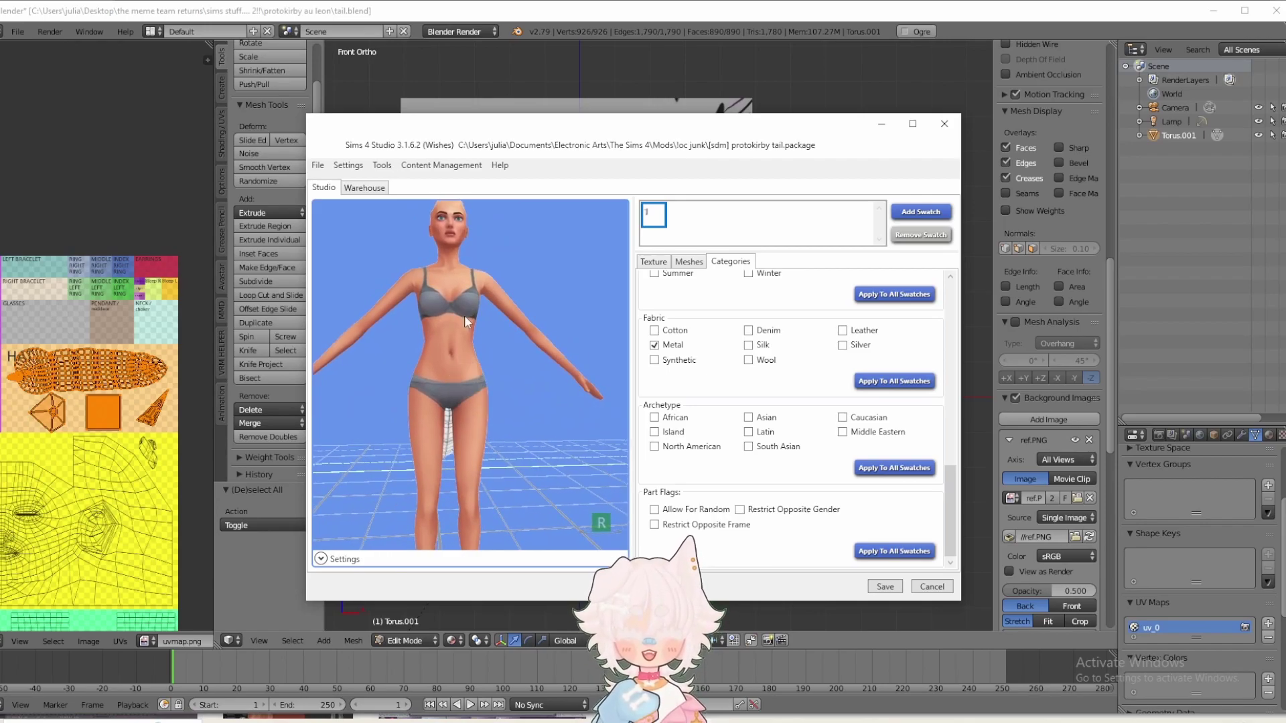
right_click_drag(464, 322, 557, 411)
right_click_drag(573, 467, 474, 424)
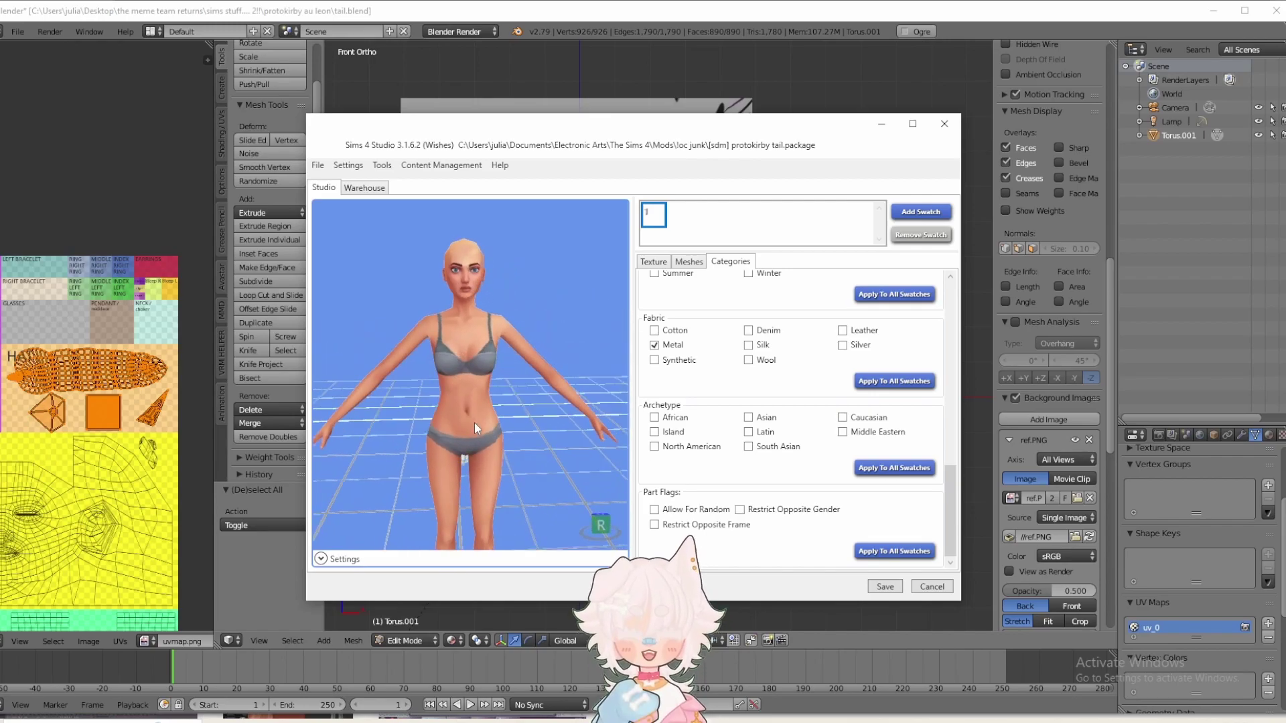
middle_click_drag(474, 423, 483, 400)
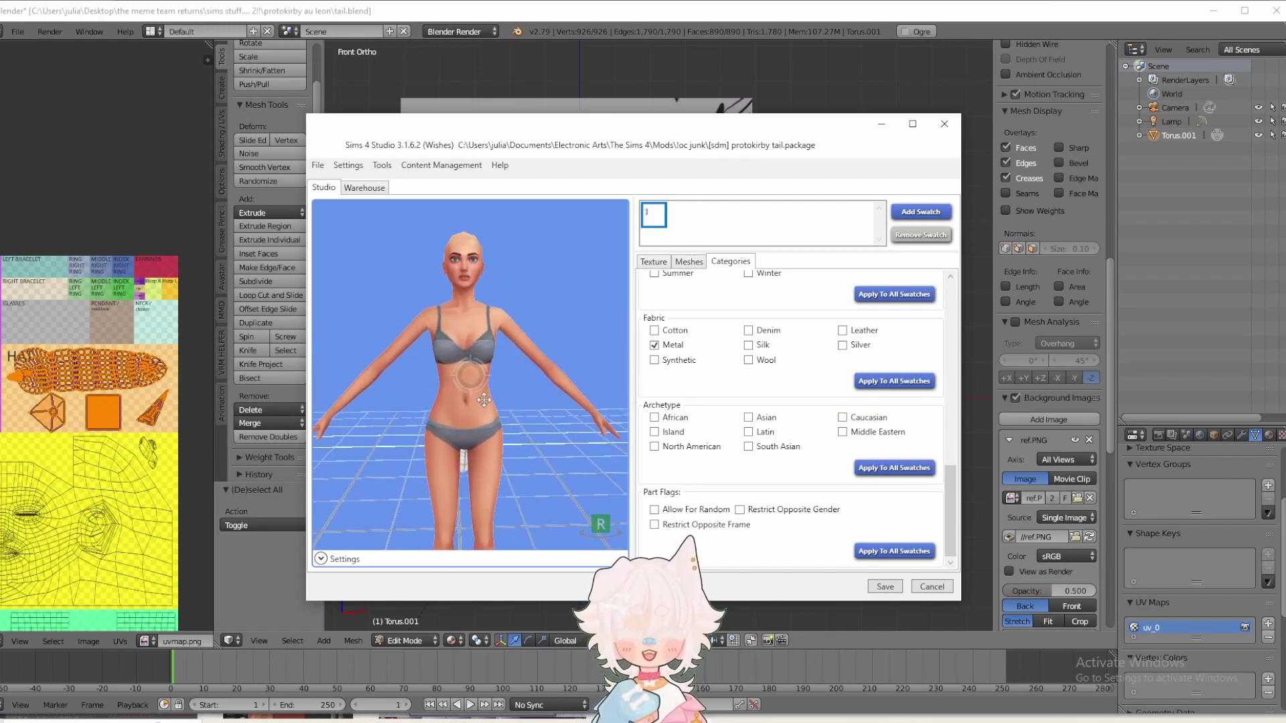